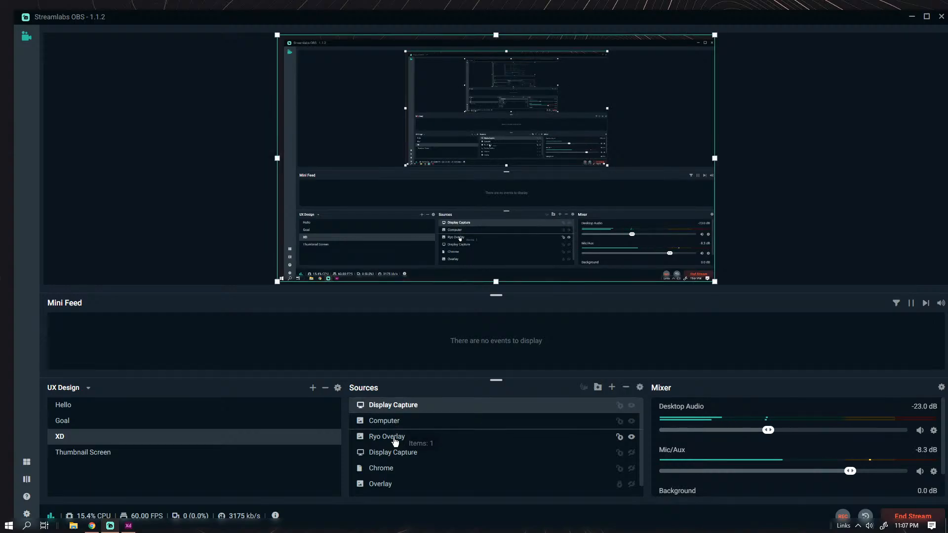
Switch to the Adobe XD document and zoom in on the prompt text to read the scenario and challenge.
click(912, 17)
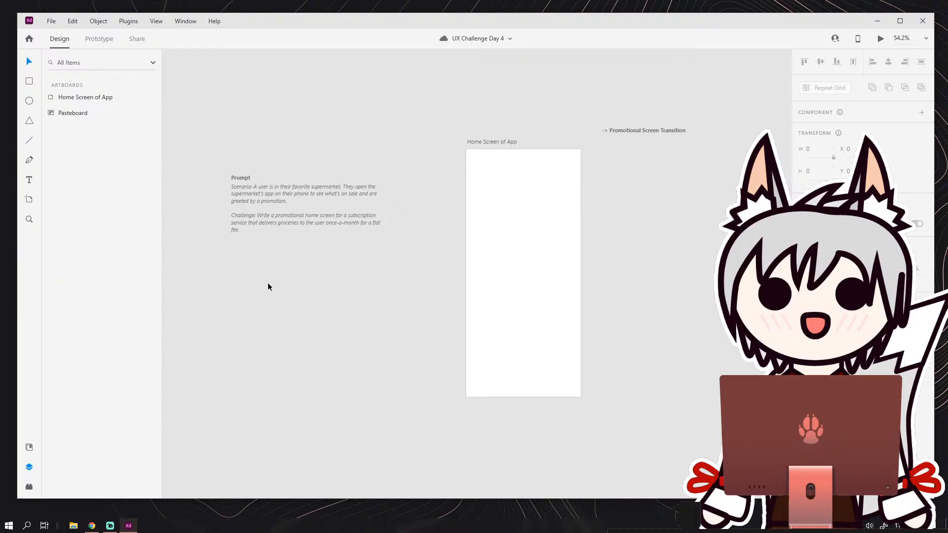
drag(341, 244, 376, 247)
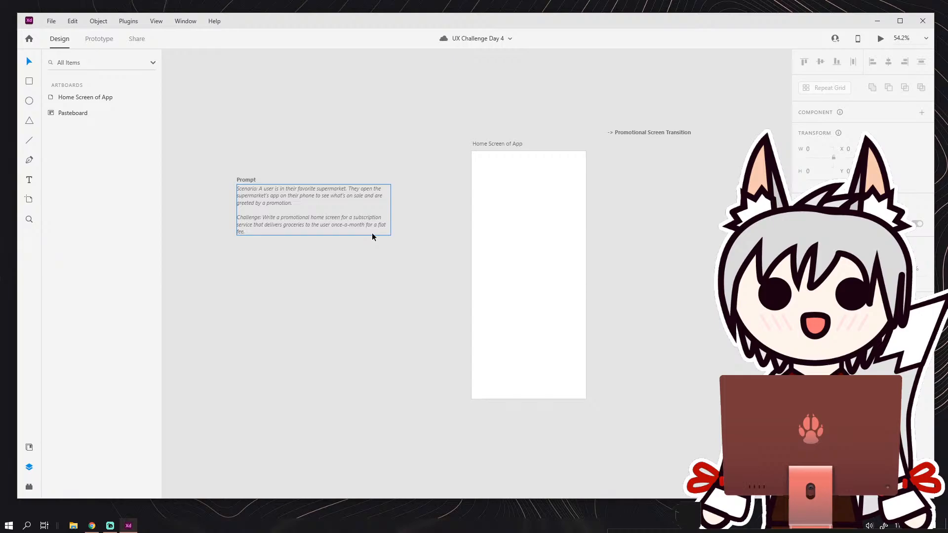
scroll(274, 206, up, 1)
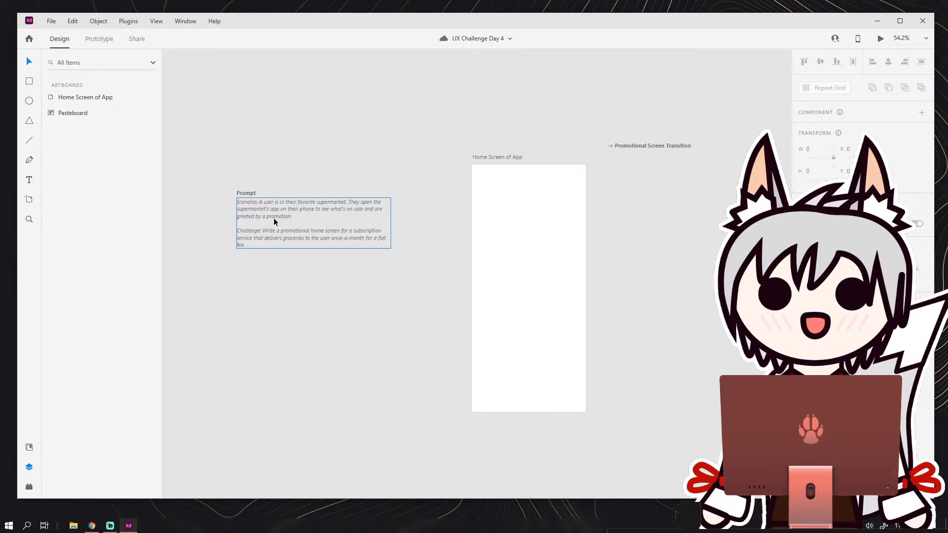
scroll(275, 222, up, 5)
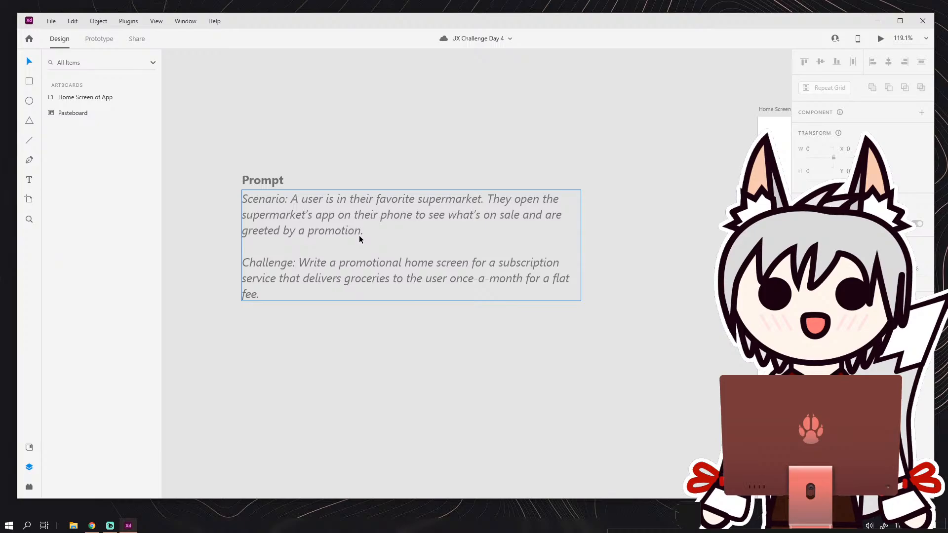
drag(353, 339, 330, 330)
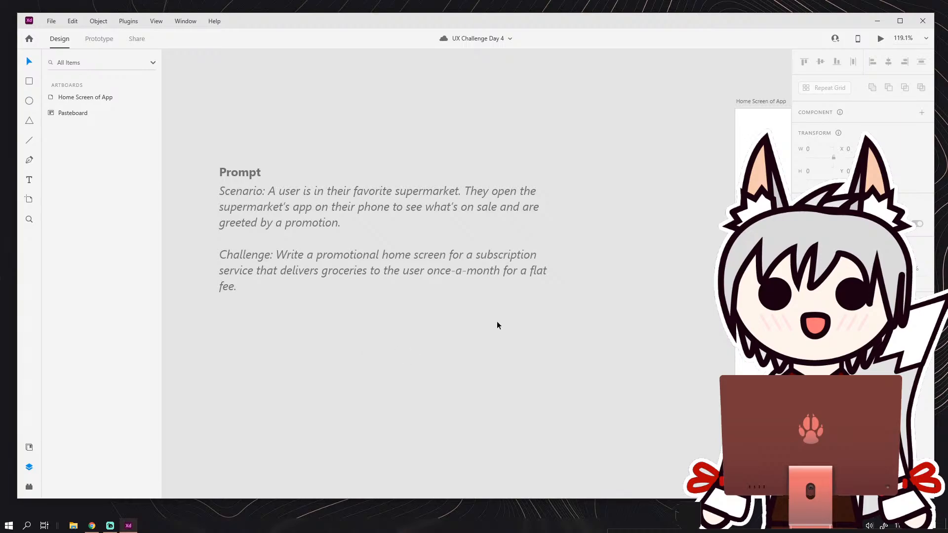
Duplicate the "Home Screen of App" artboard to add a second screen beneath the "Promotional Screen Transition" label.
drag(631, 309, 297, 288)
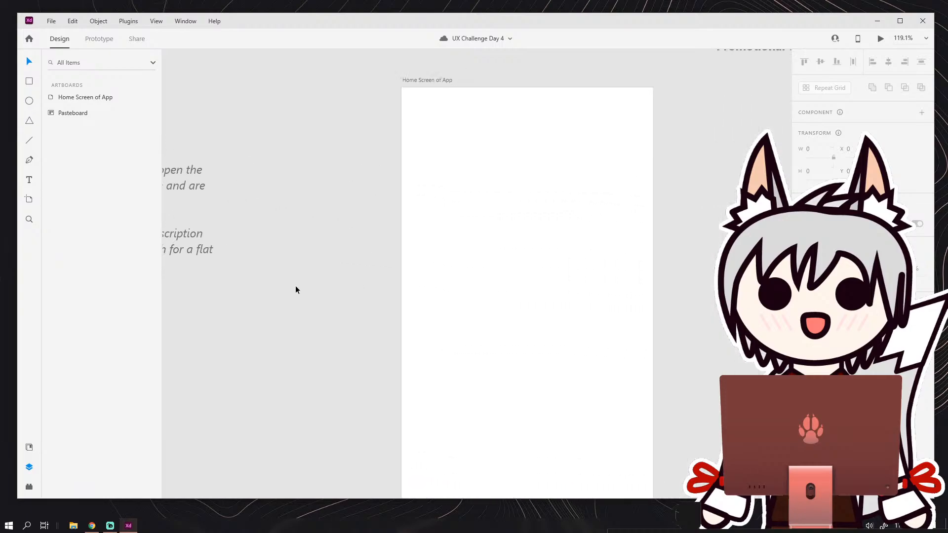
scroll(289, 279, down, 5)
drag(343, 313, 334, 233)
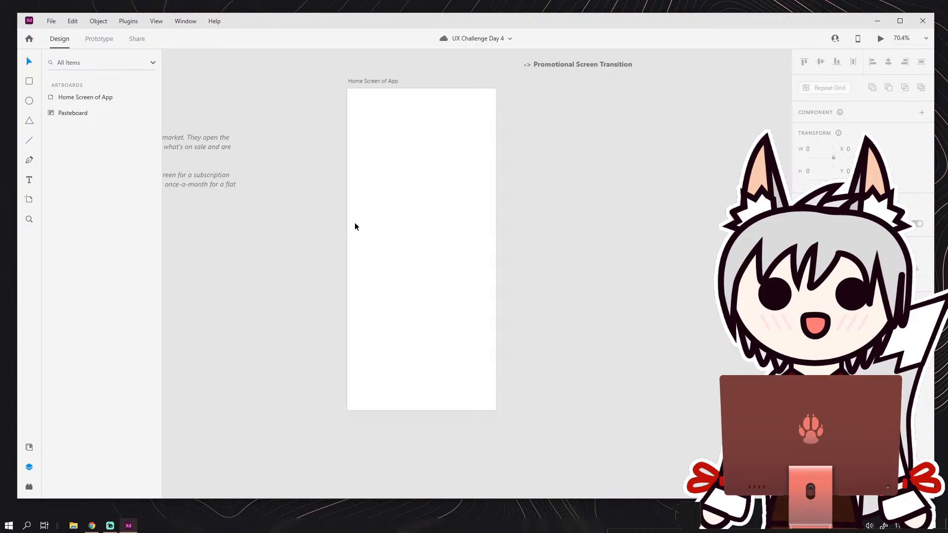
drag(529, 248, 442, 268)
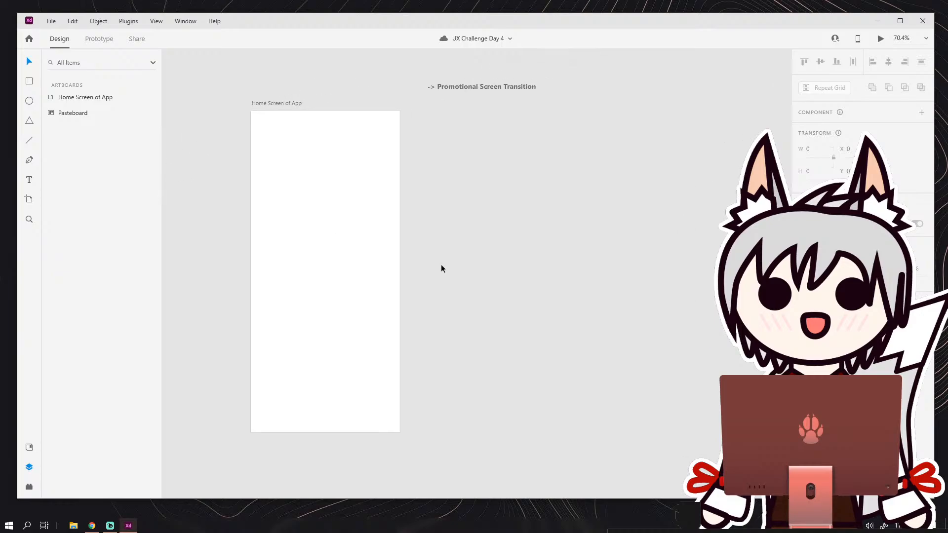
click(277, 103)
key(ctrl+d)
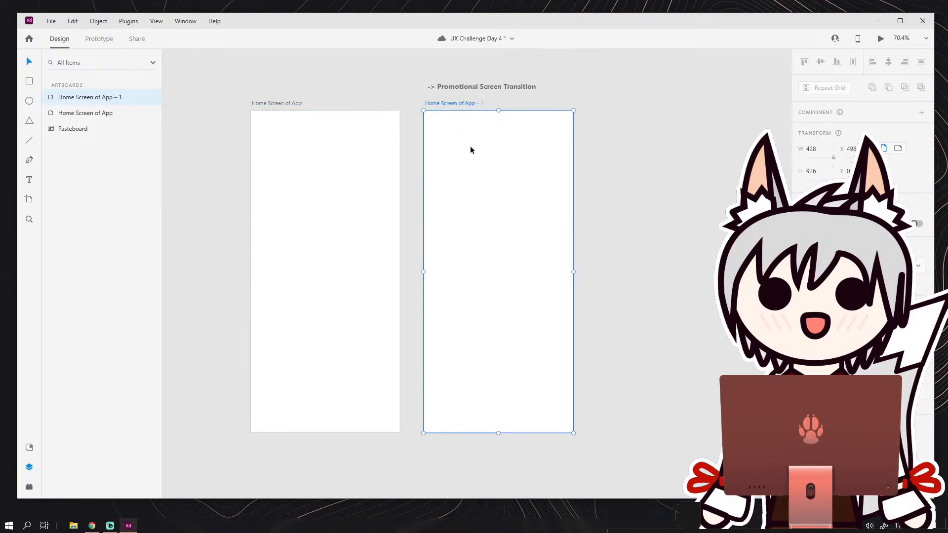
click(599, 168)
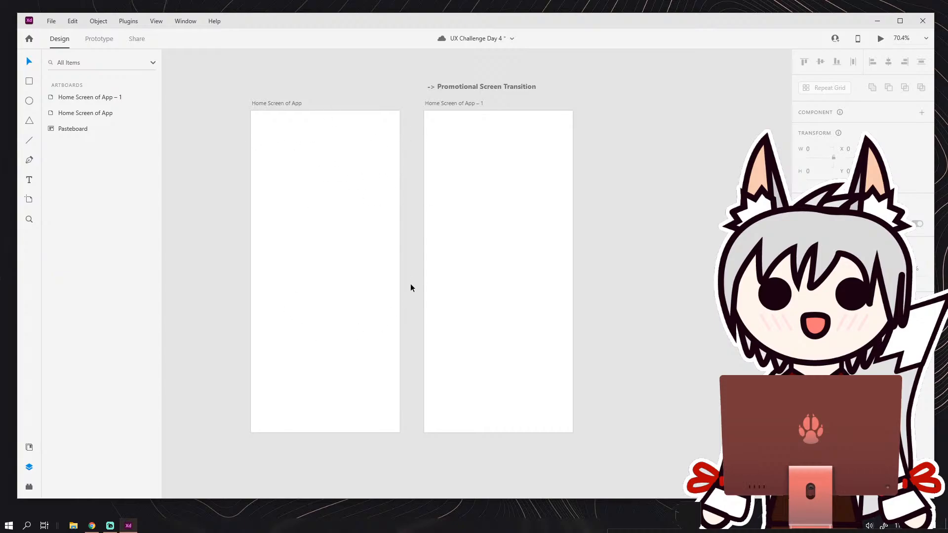
Switch the document to Prototype mode and save it.
click(102, 41)
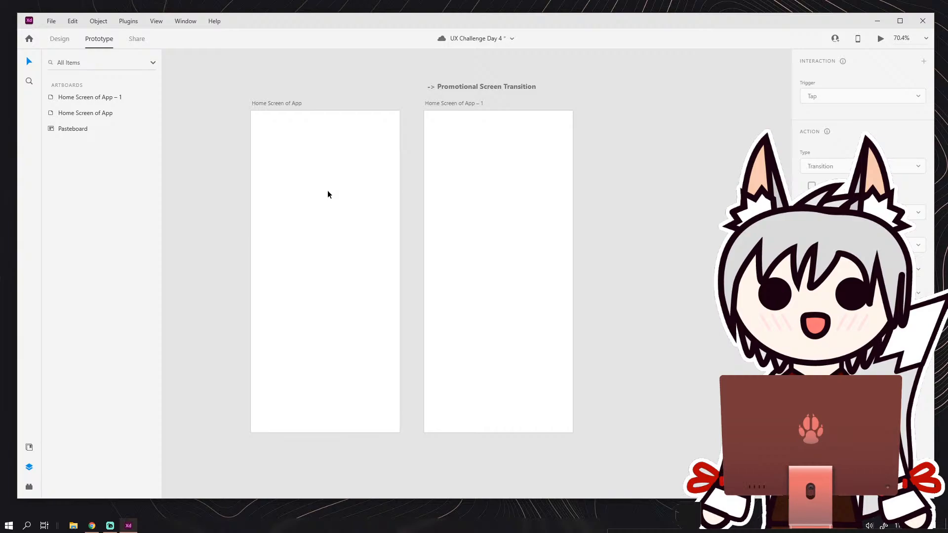
key(ctrl+s)
click(278, 104)
click(416, 181)
Duplicate the second artboard to try a third screen, and delete that copy.
click(459, 103)
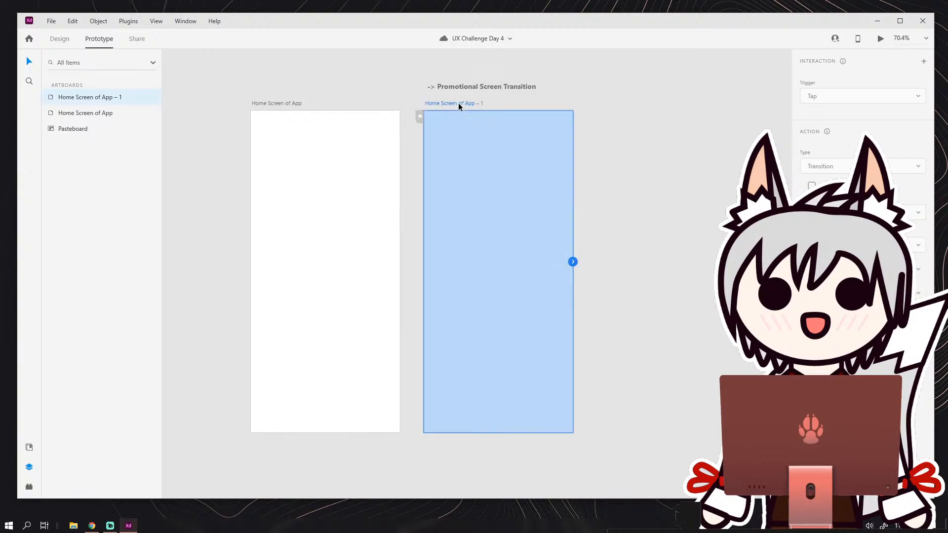
key(ctrl+d)
click(599, 86)
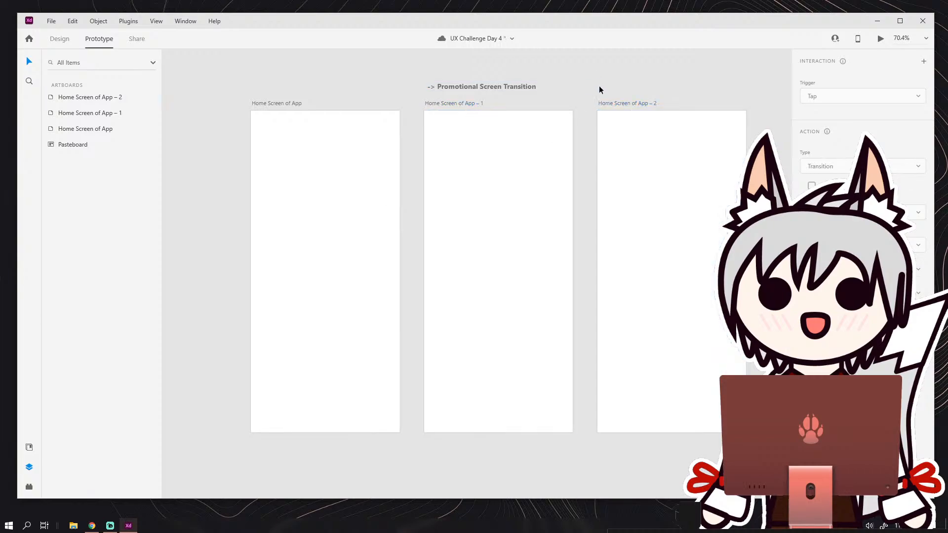
click(612, 143)
click(271, 105)
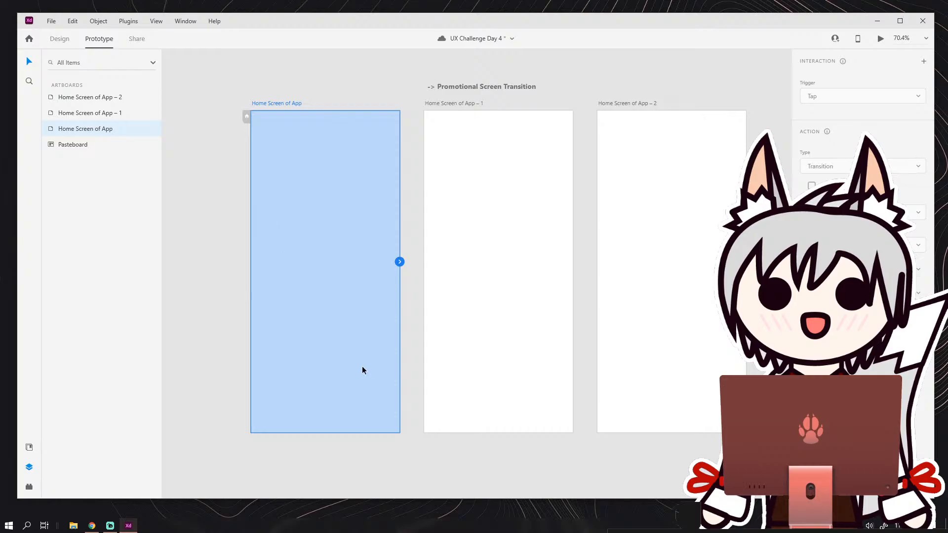
click(508, 255)
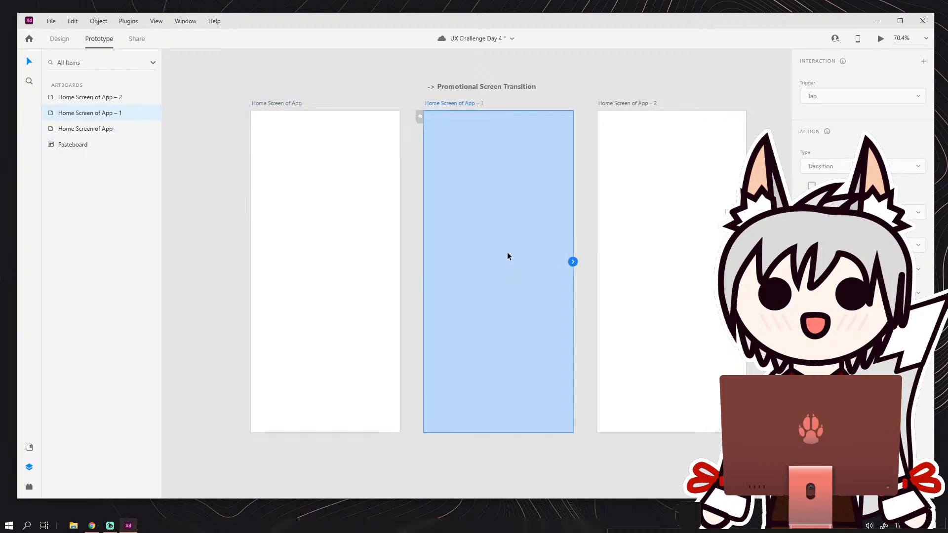
click(639, 104)
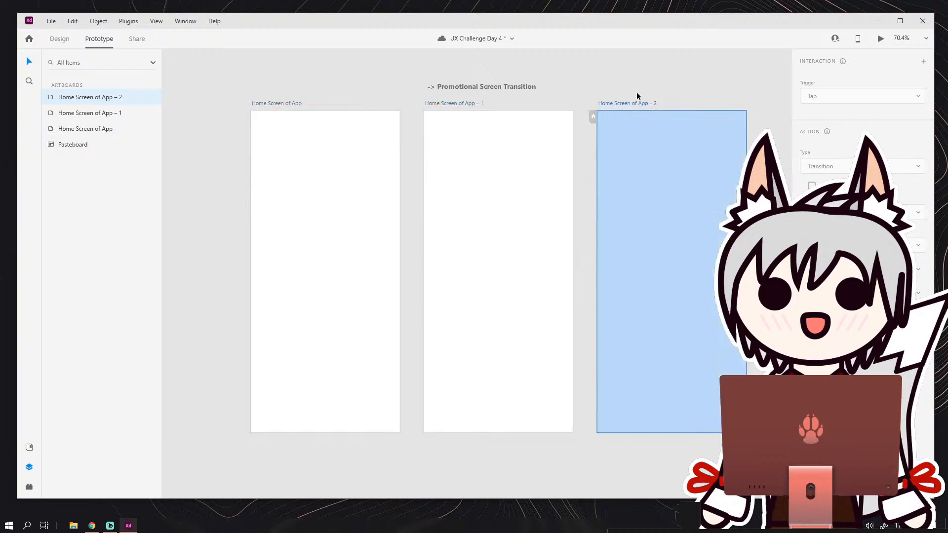
key(Delete)
click(630, 130)
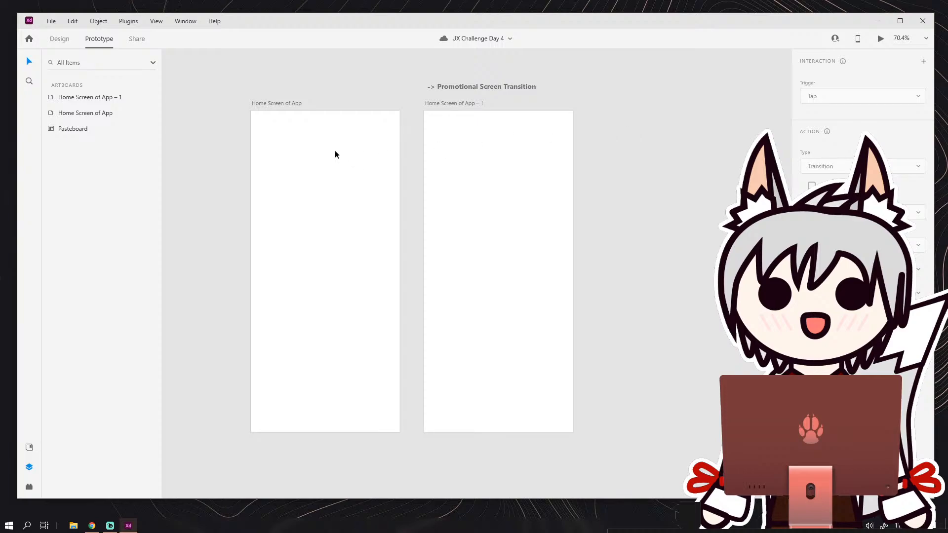
click(369, 194)
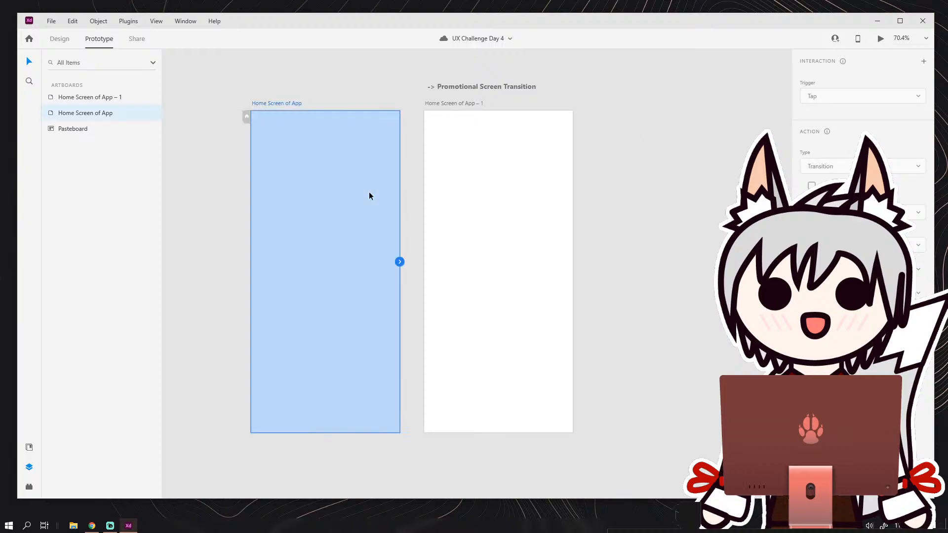
click(482, 167)
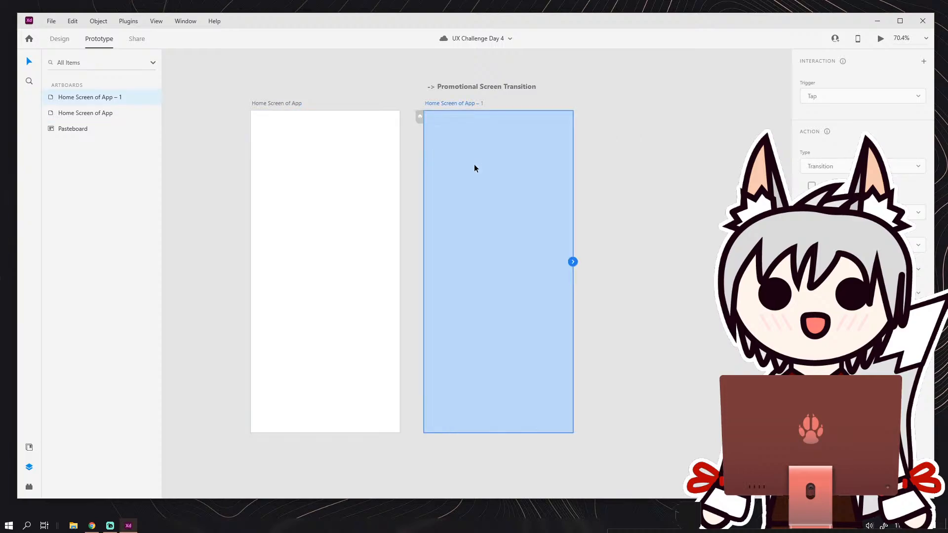
click(61, 40)
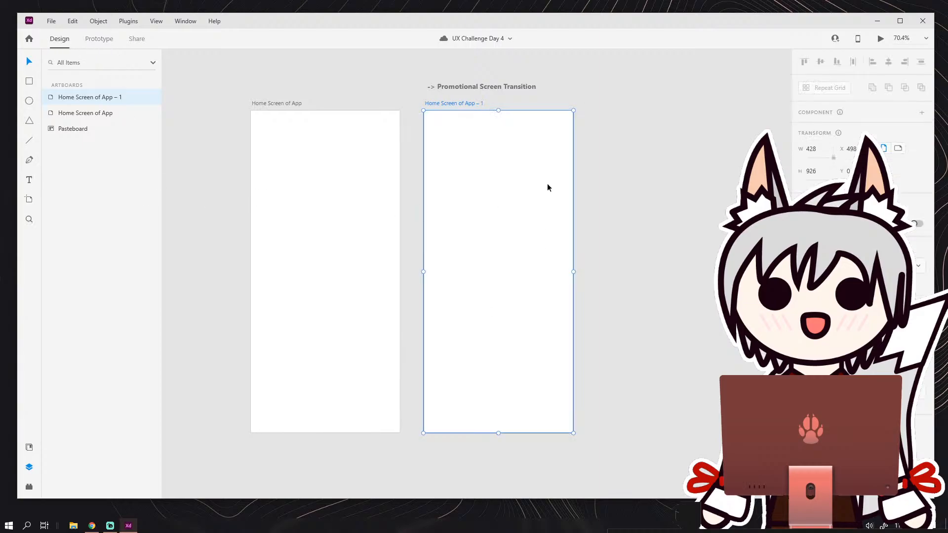
click(373, 185)
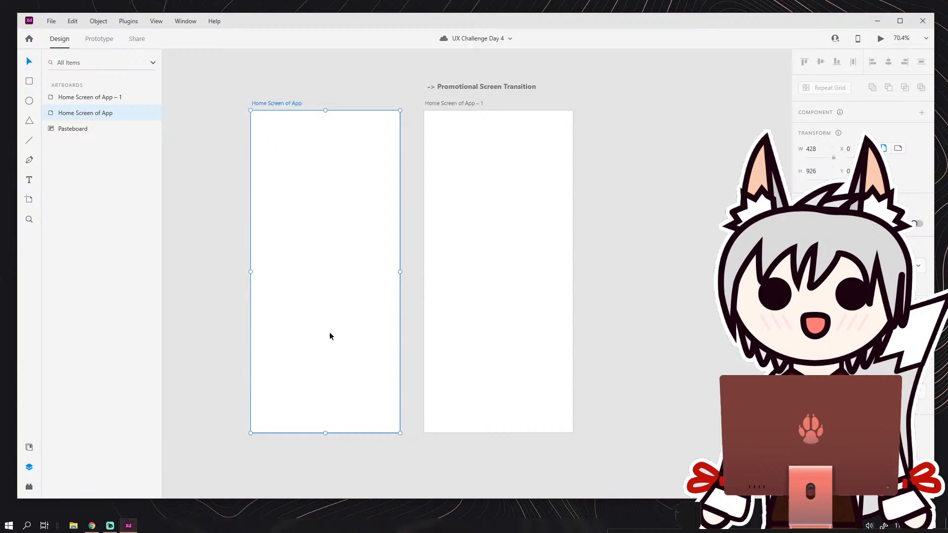
In Prototype mode, add an interaction from the first artboard to the second and set its trigger to Time.
click(117, 43)
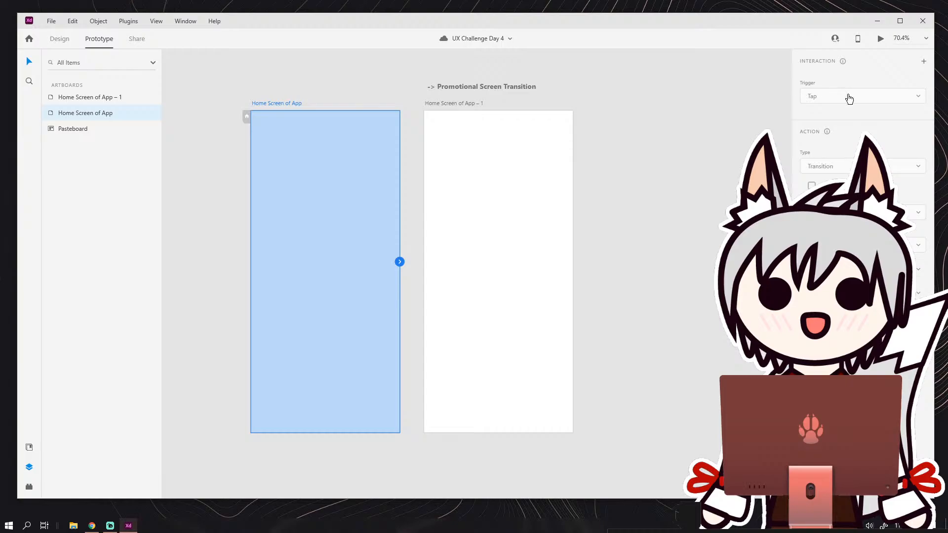
click(394, 99)
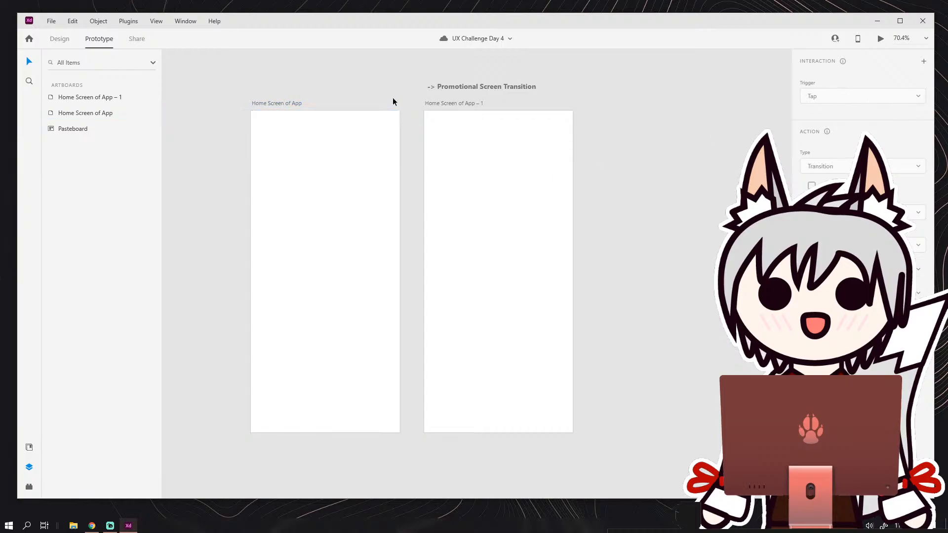
click(364, 179)
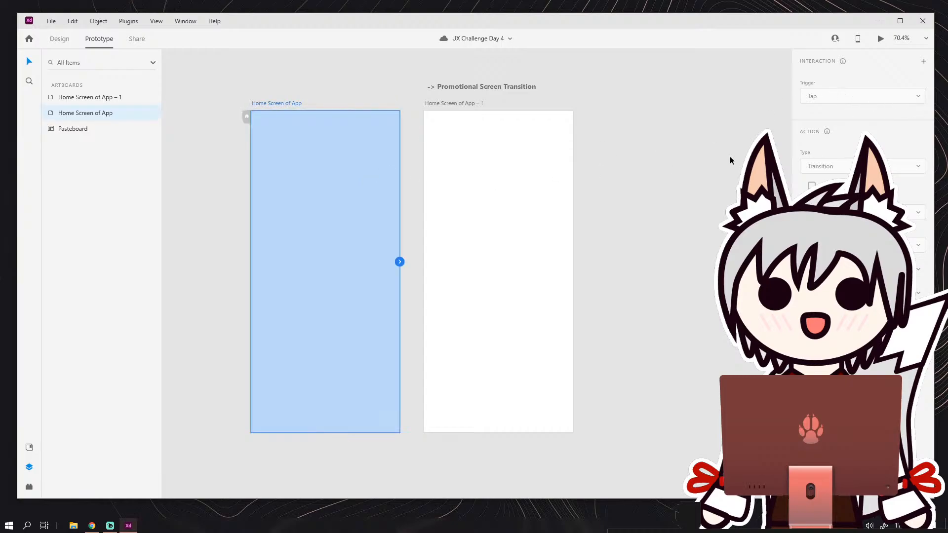
click(925, 61)
click(865, 97)
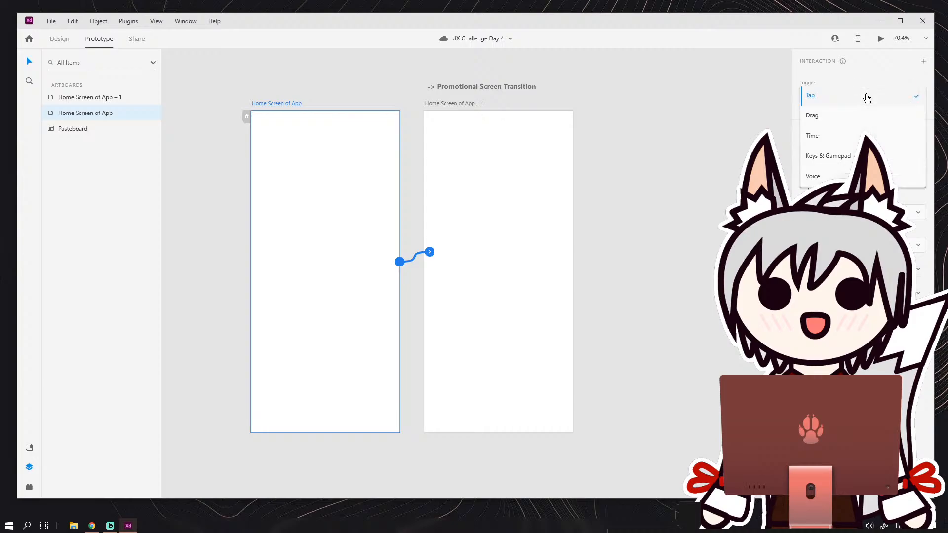
click(838, 143)
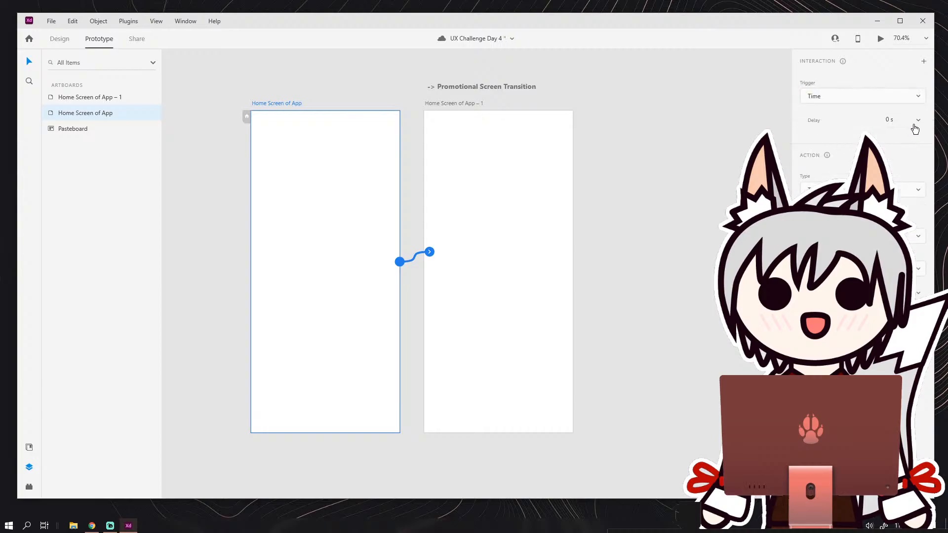
click(579, 135)
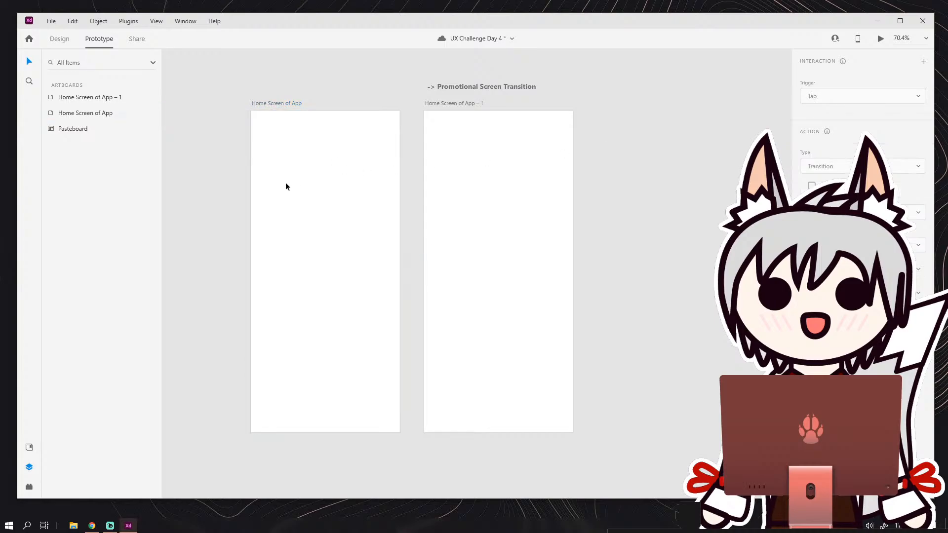
In Design mode, draw an ellipse about 222 × 230 on the first artboard and a rectangle about 227 × 225 on the second.
click(286, 182)
click(62, 41)
click(29, 101)
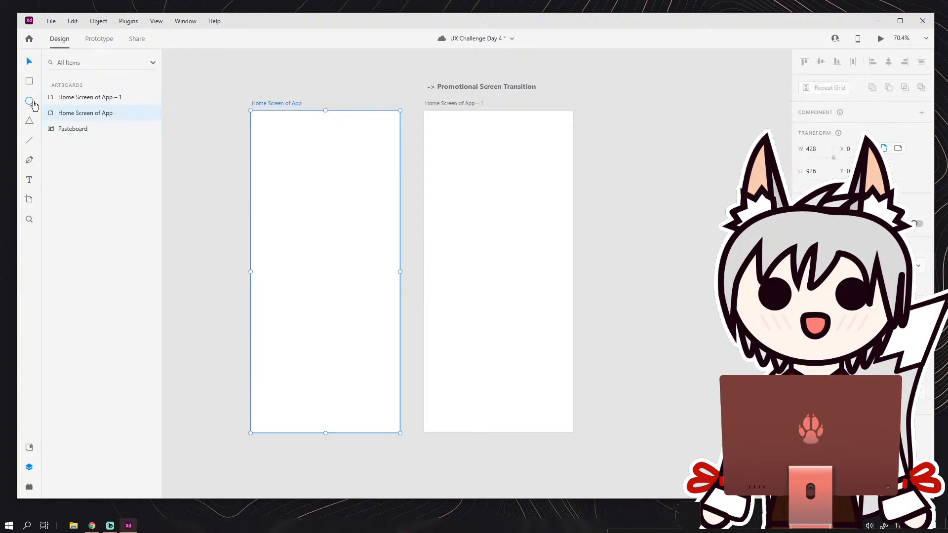
drag(278, 192, 355, 272)
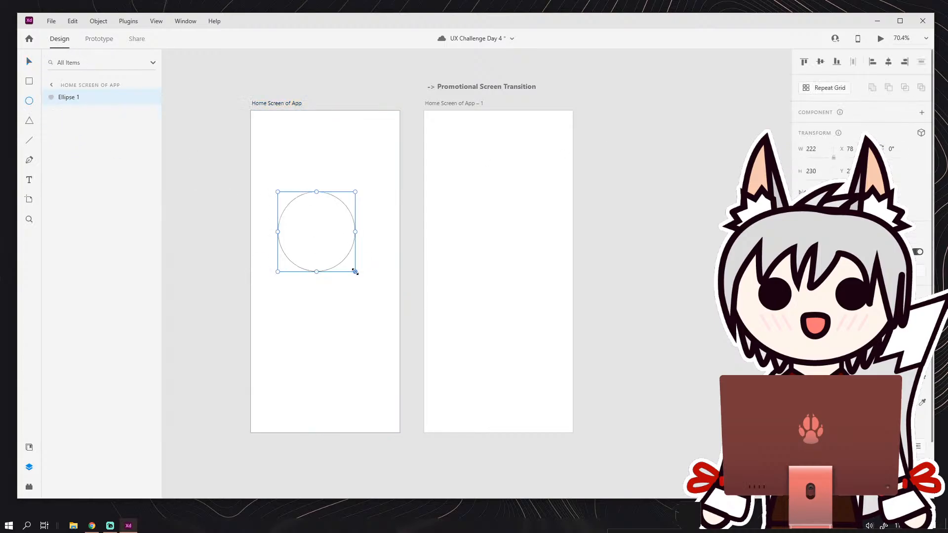
click(29, 81)
drag(463, 193, 543, 271)
key(v)
In Prototype mode, connect the first artboard to the second and set the time trigger's delay to 0.8 s.
click(101, 39)
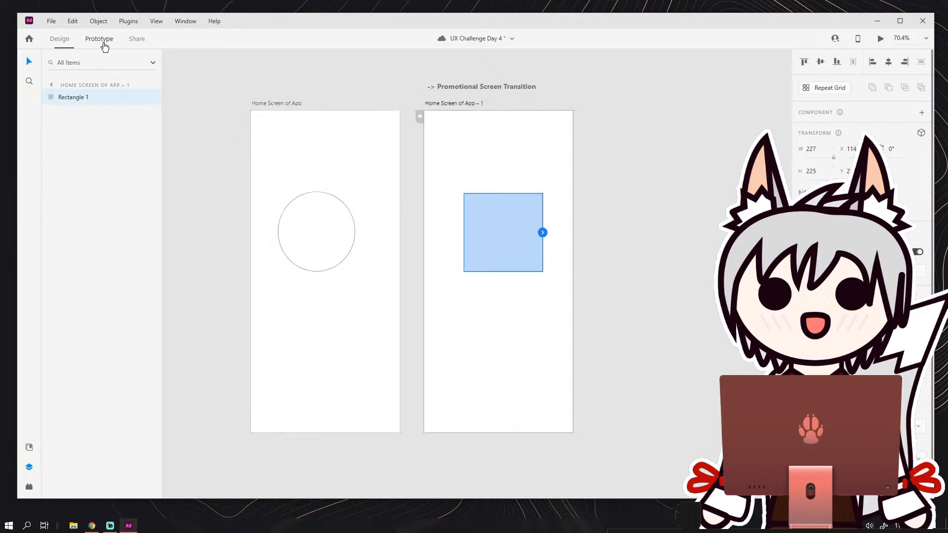
click(333, 142)
drag(400, 262, 467, 235)
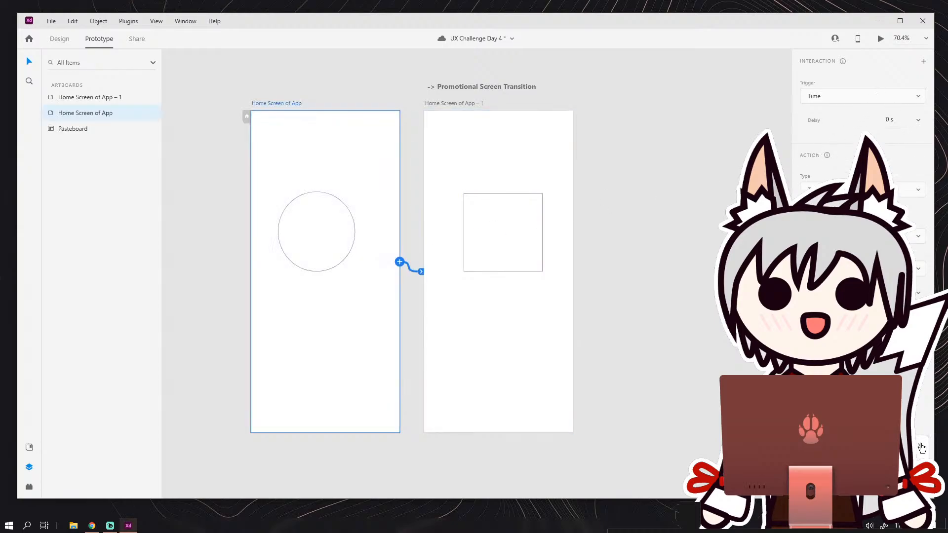
click(918, 120)
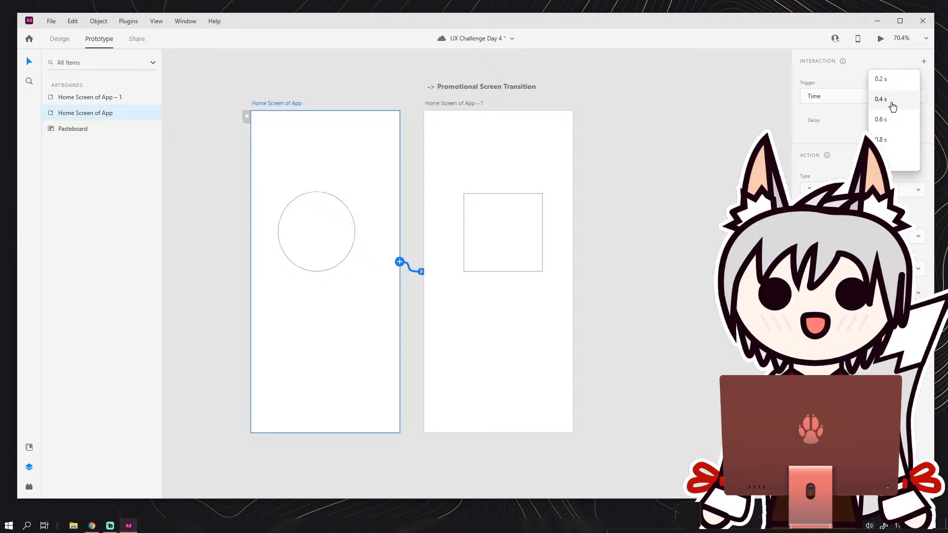
click(891, 144)
click(920, 121)
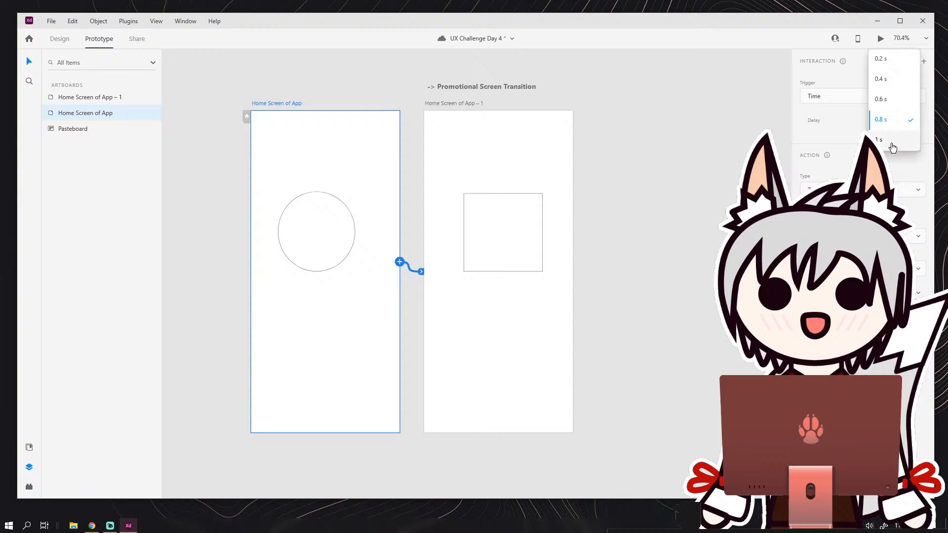
click(711, 178)
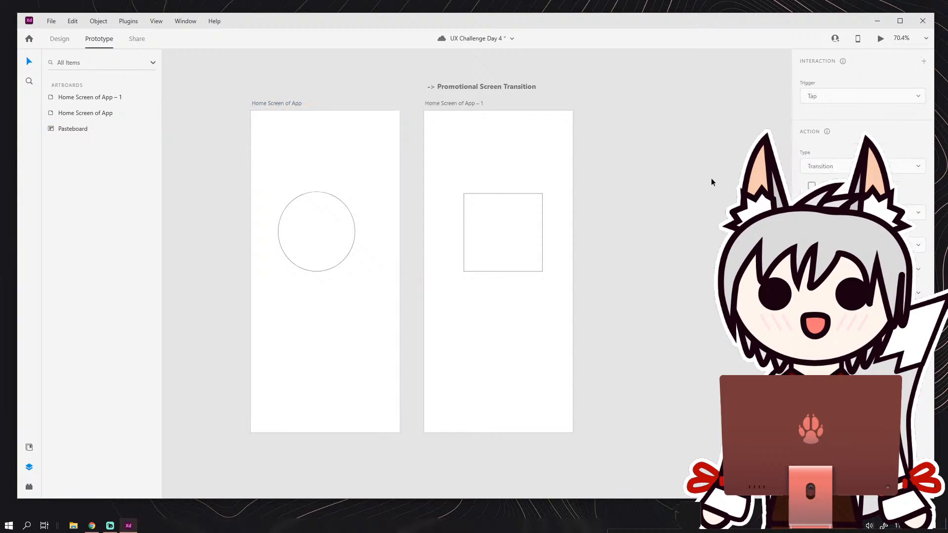
Preview the prototype to check the timed transition from the circle screen to the square screen.
click(880, 38)
click(107, 247)
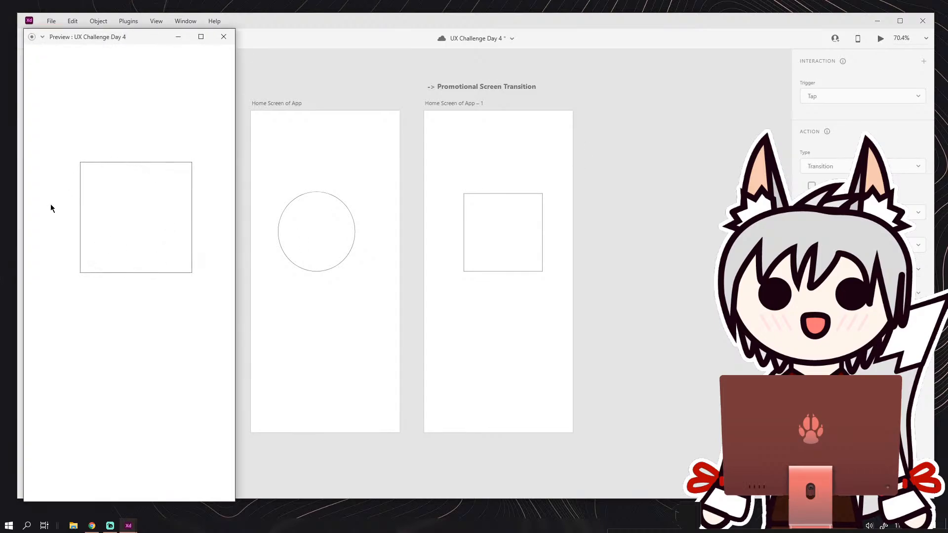
Close the preview and, in Design mode, delete the test ellipse and rectangle from the two artboards.
click(223, 37)
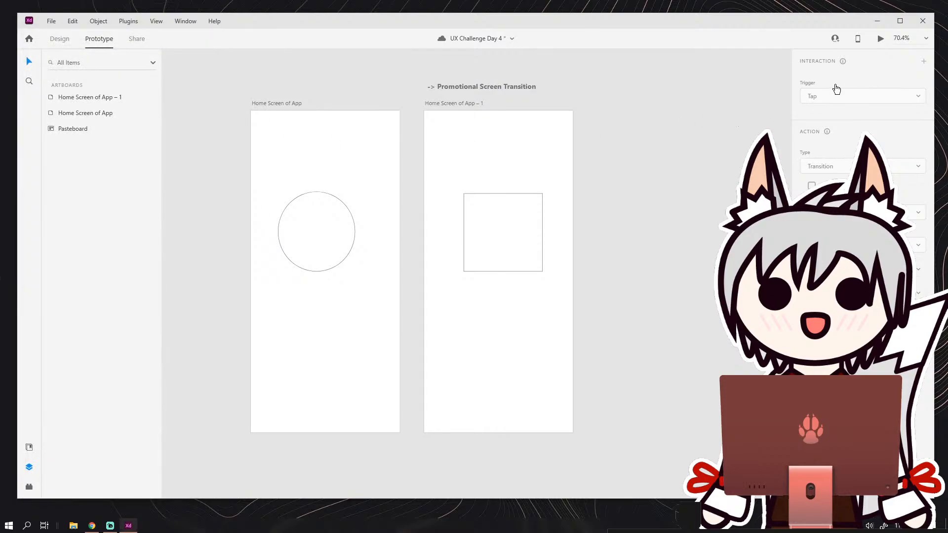
click(312, 135)
click(446, 171)
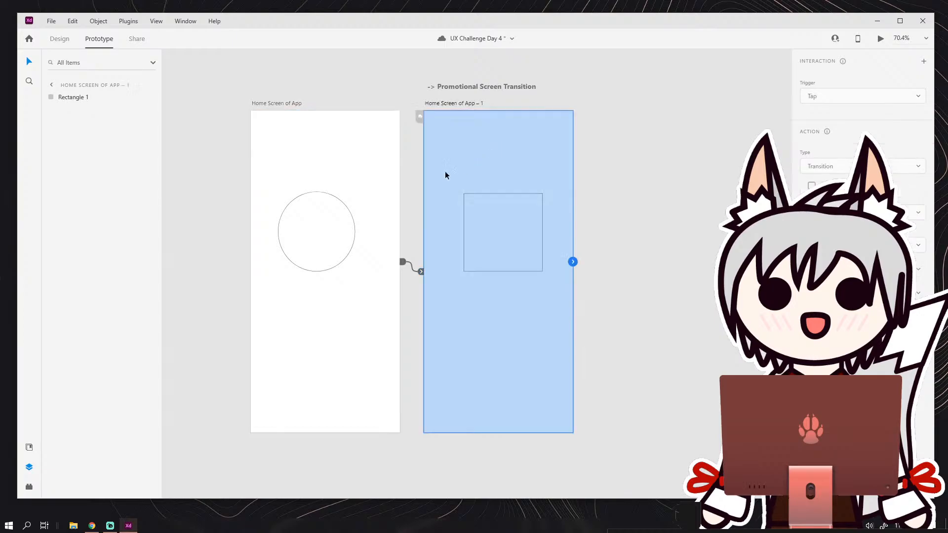
click(325, 198)
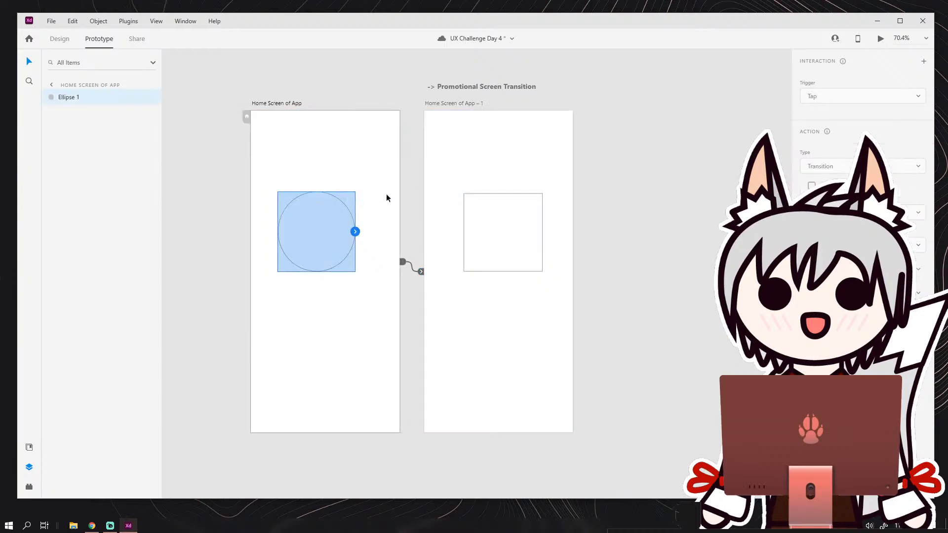
click(55, 39)
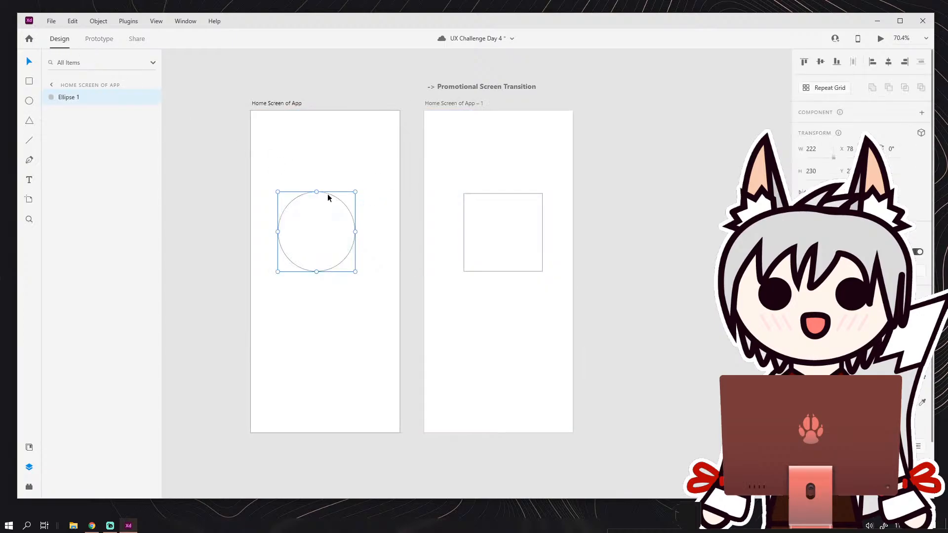
key(Delete)
click(476, 194)
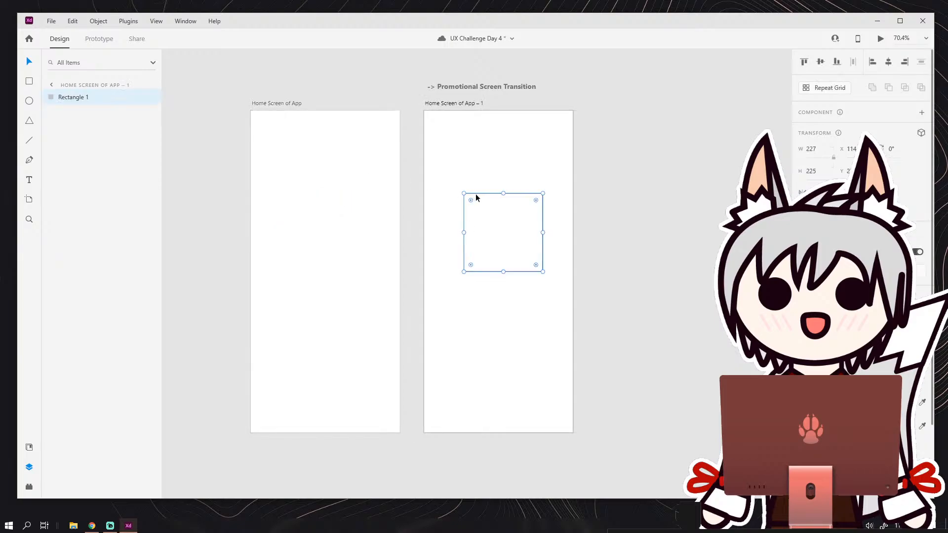
key(Delete)
Delete the second artboard, Home Screen of App – 1, and save the document.
click(322, 143)
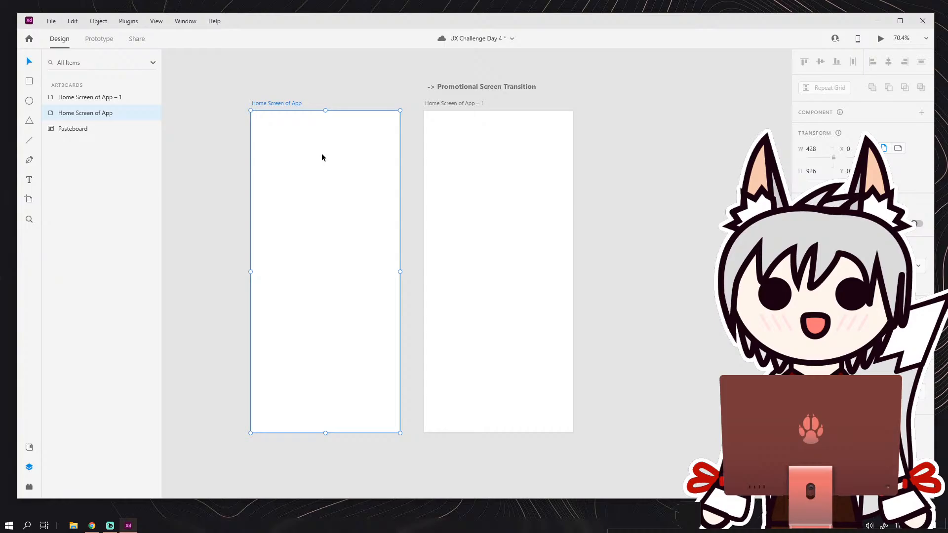
key(Escape)
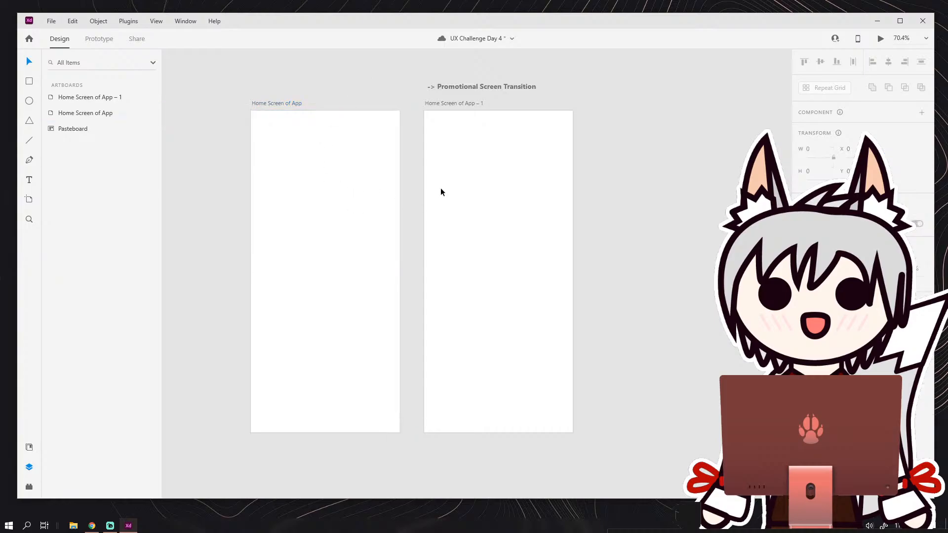
click(464, 103)
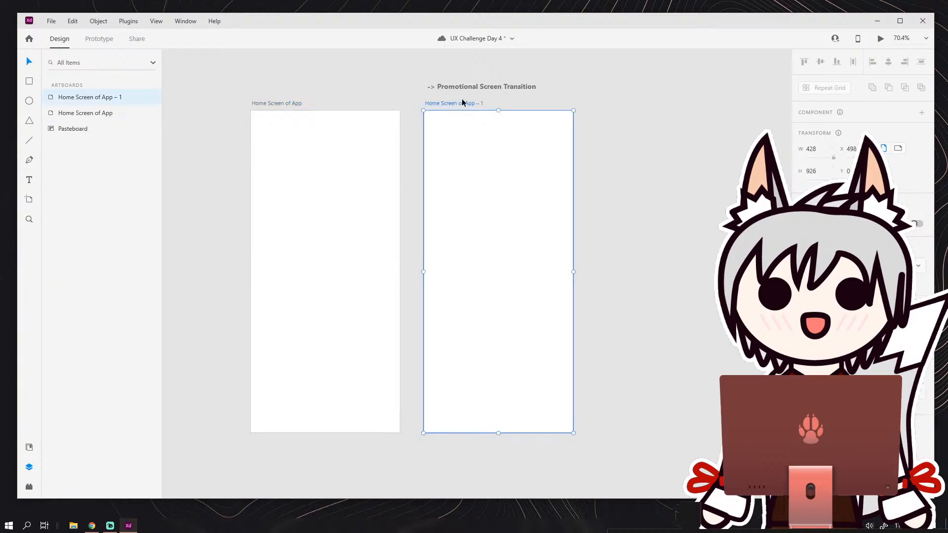
key(Delete)
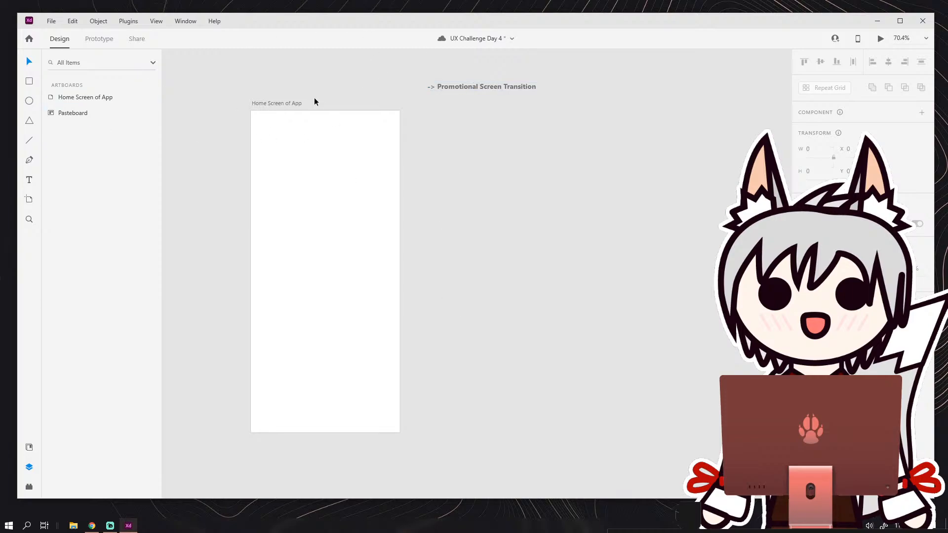
drag(438, 177, 558, 171)
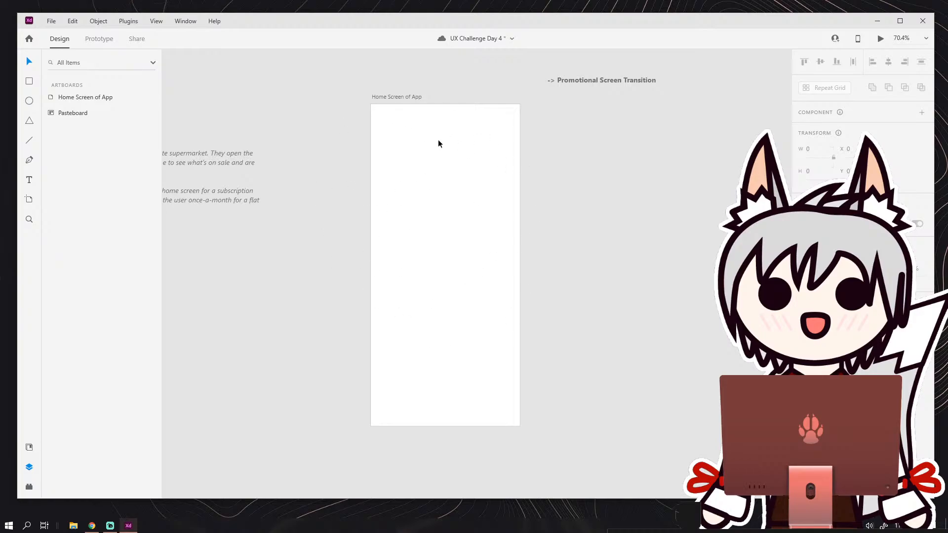
key(ctrl+s)
Draw a full-width header rectangle of 428 × 156 at the artboard's upper edge and save the document.
drag(364, 135, 305, 116)
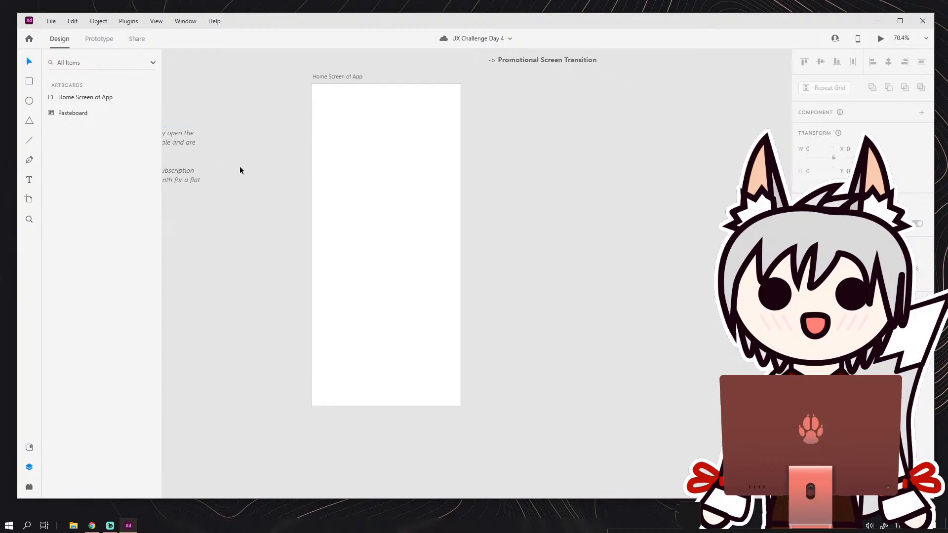
drag(400, 228, 428, 233)
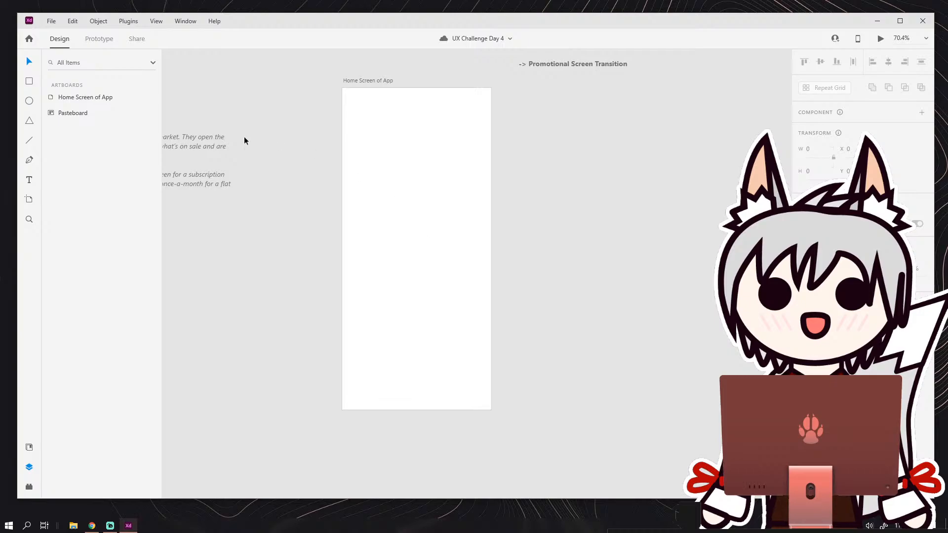
drag(305, 157, 271, 166)
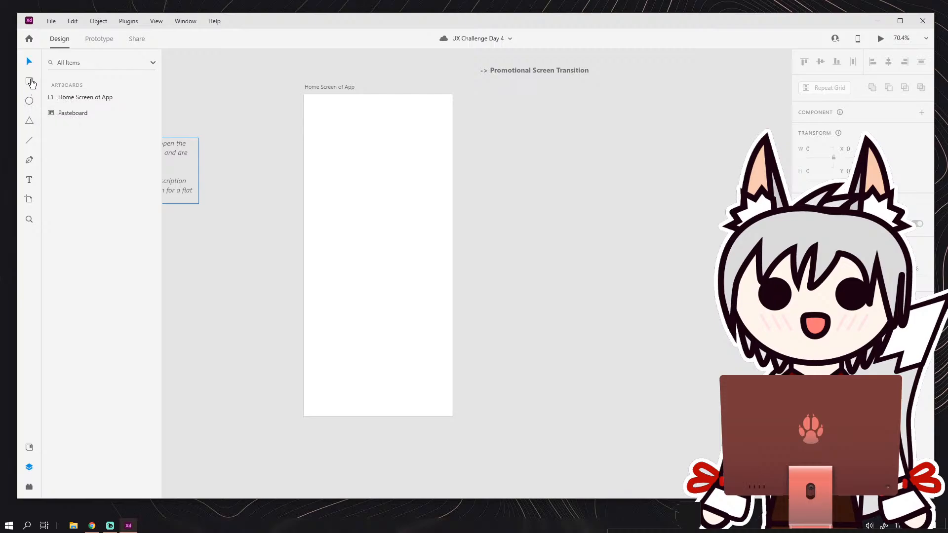
click(30, 83)
mouse_move(304, 95)
mouse_down()
mouse_move(341, 117)
mouse_move(453, 145)
mouse_up()
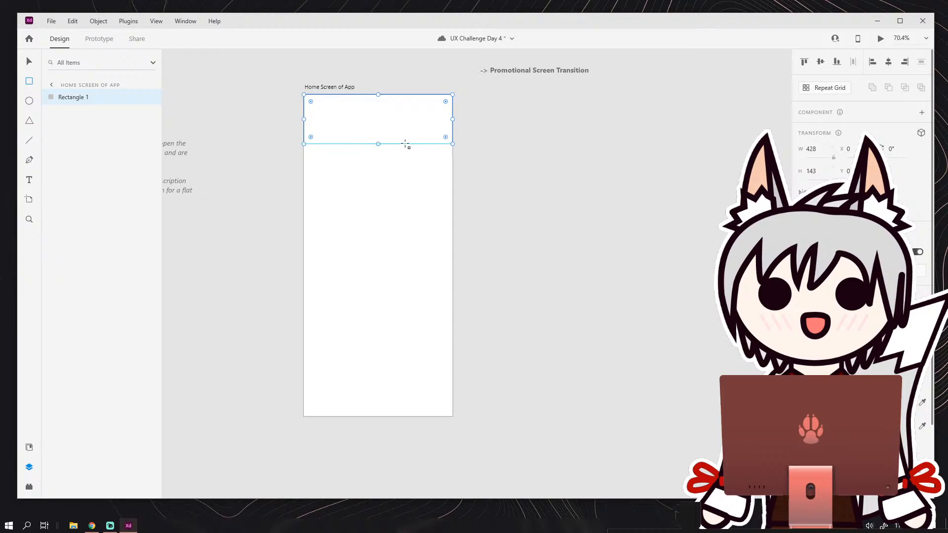
drag(379, 144, 379, 148)
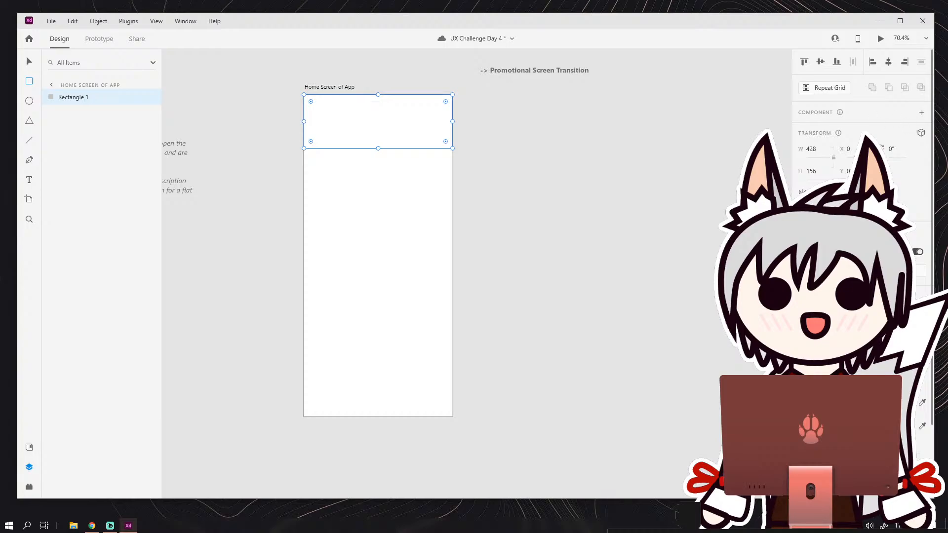
key(ctrl+s)
Fill the header rectangle with the light green #A3D9A8 and remove its border.
scroll(829, 306, down, 3)
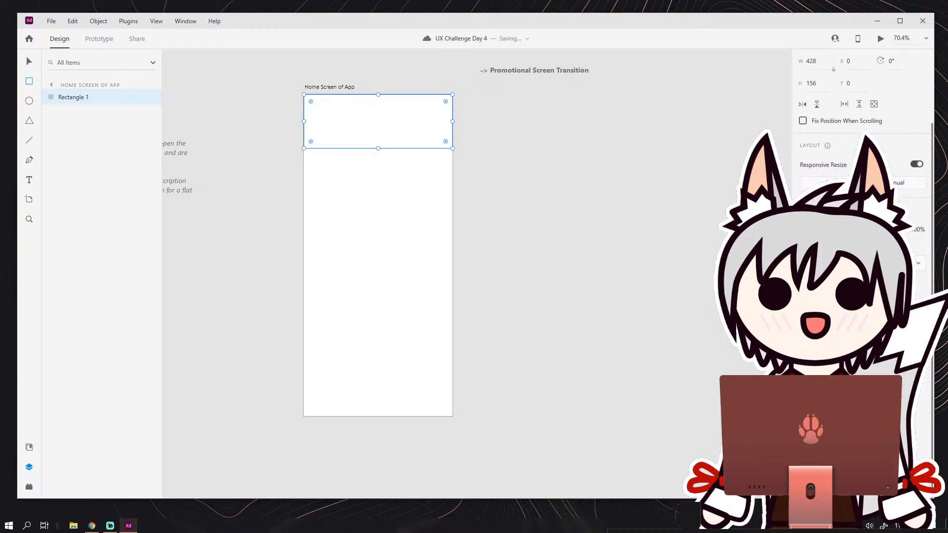
click(819, 315)
click(771, 310)
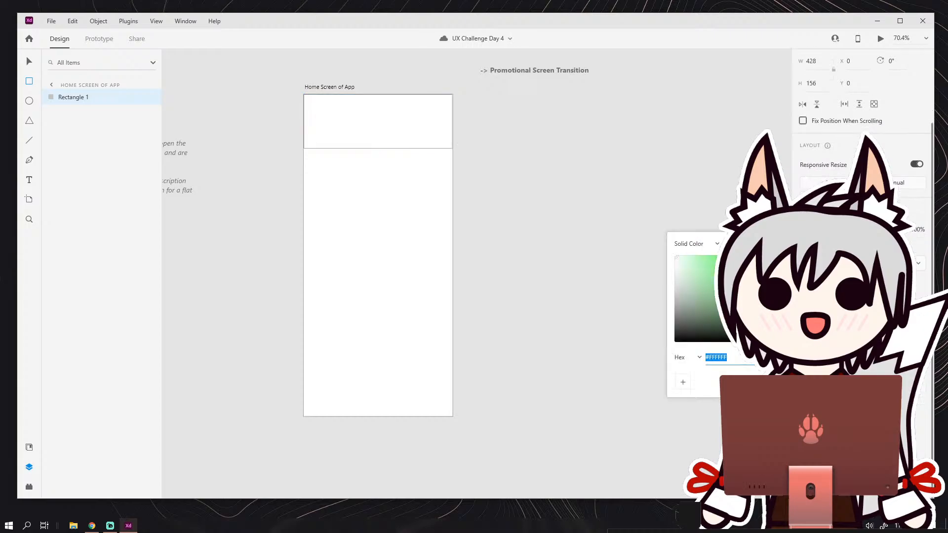
drag(721, 290, 696, 268)
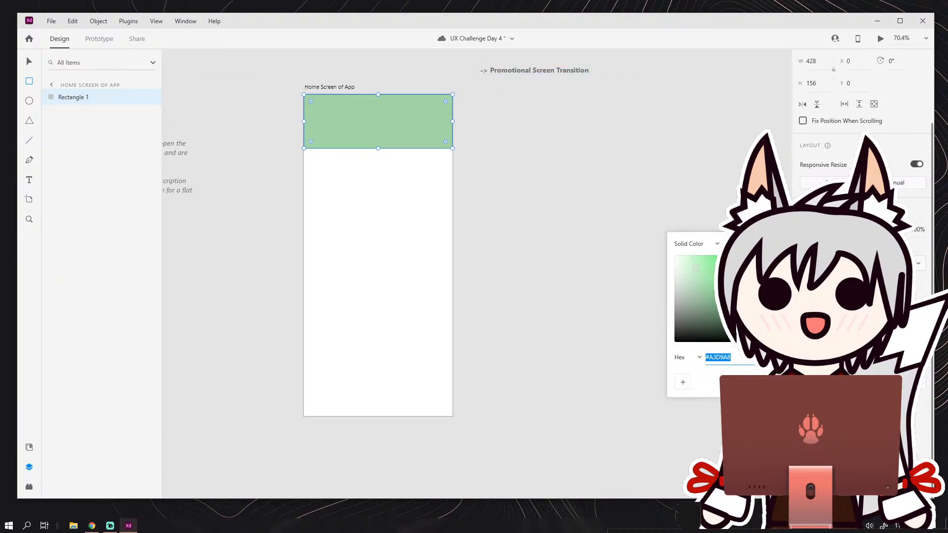
click(819, 338)
click(804, 338)
click(803, 338)
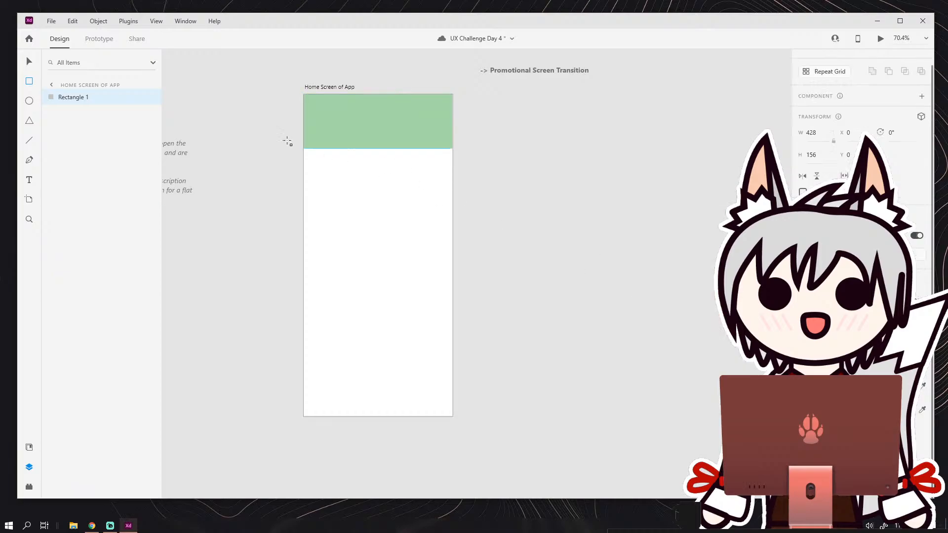
click(246, 164)
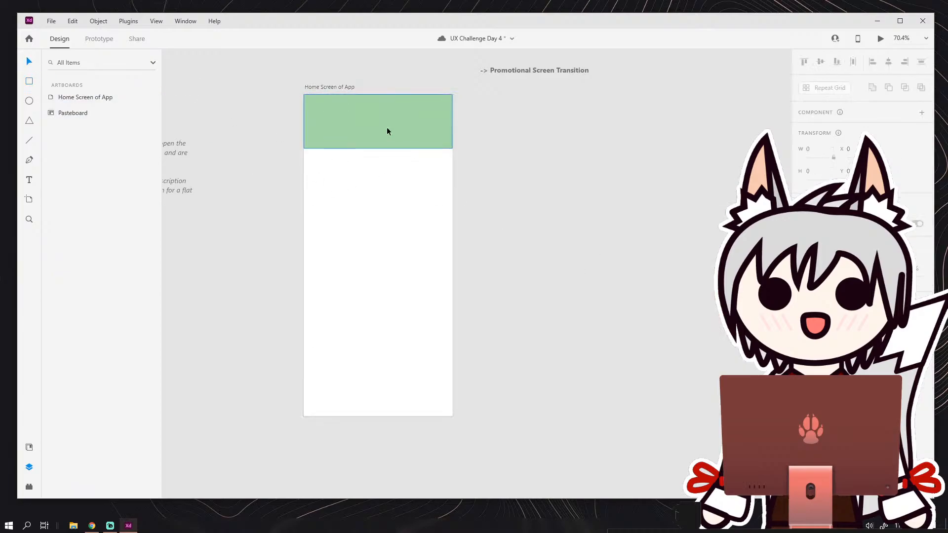
Extend the header rectangle to a height of 204 and place a copy 101 high along the artboard's lower edge.
click(398, 138)
drag(378, 148, 382, 417)
key(ctrl+d)
click(514, 373)
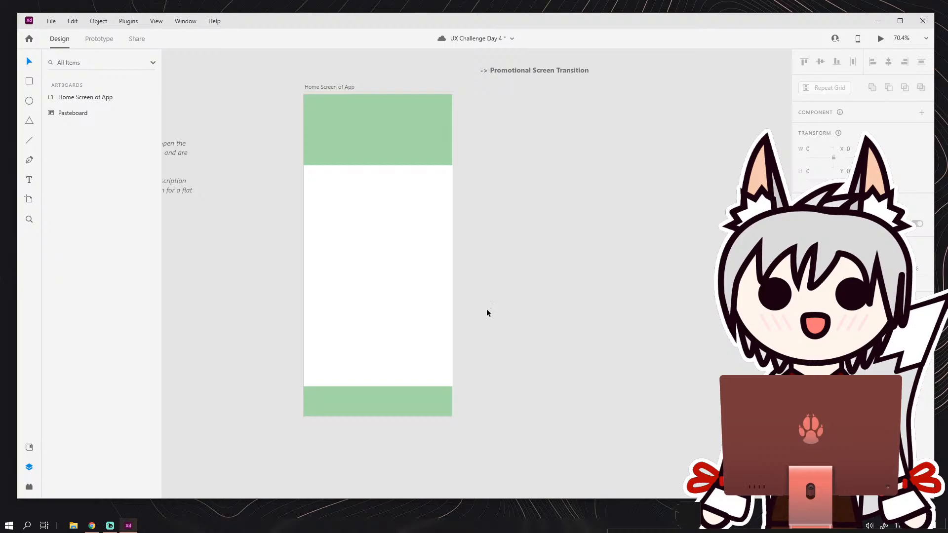
click(379, 404)
drag(377, 387, 377, 381)
click(495, 367)
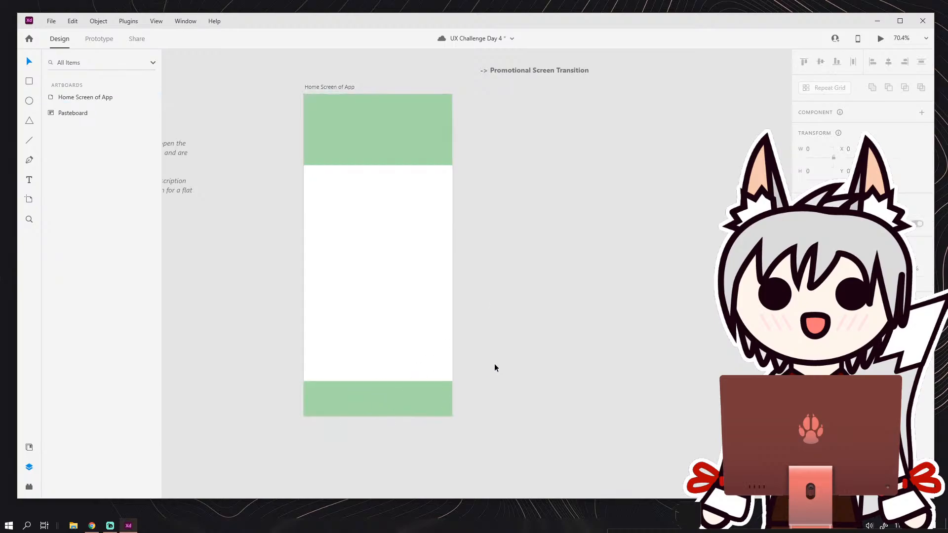
Rename the header rectangle's layer as Top Navigation.
click(398, 131)
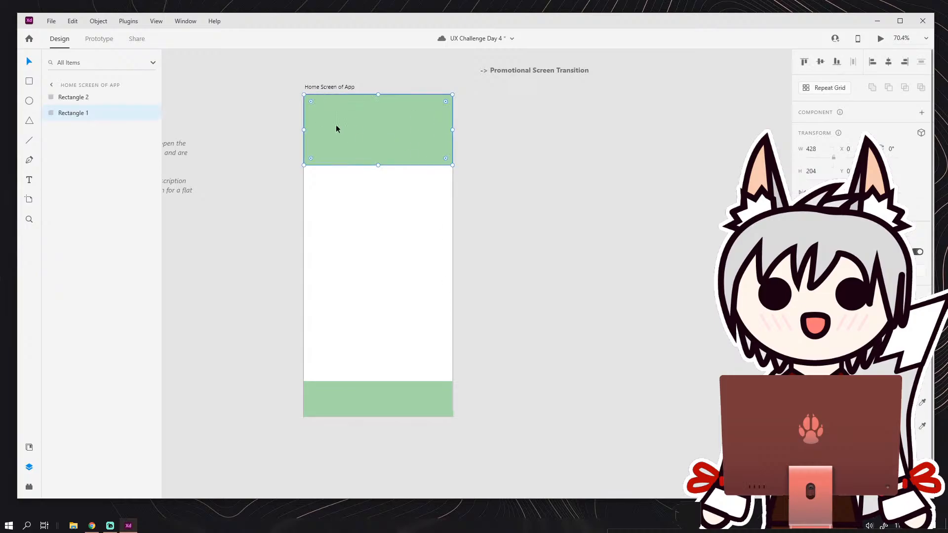
click(385, 212)
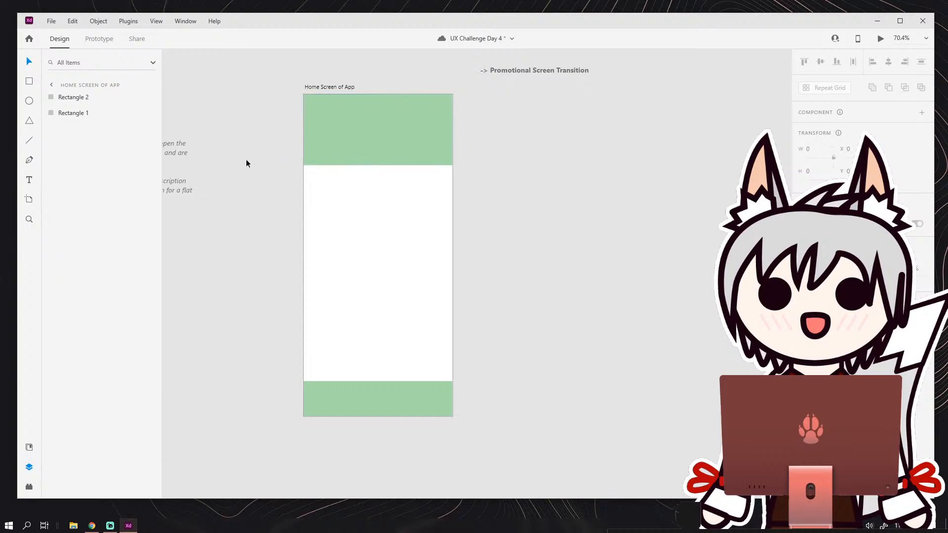
click(353, 137)
double_click(69, 112)
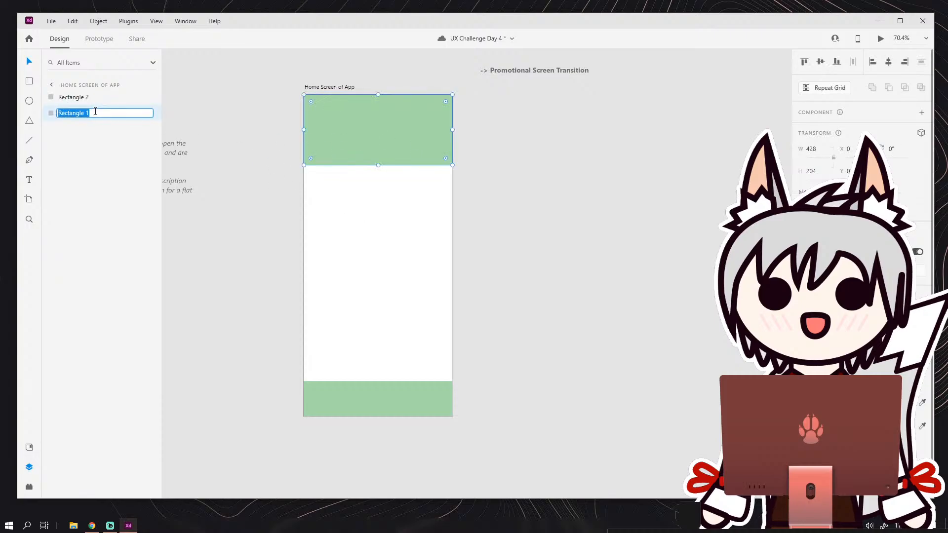
text(Top Navigation)
key(Return)
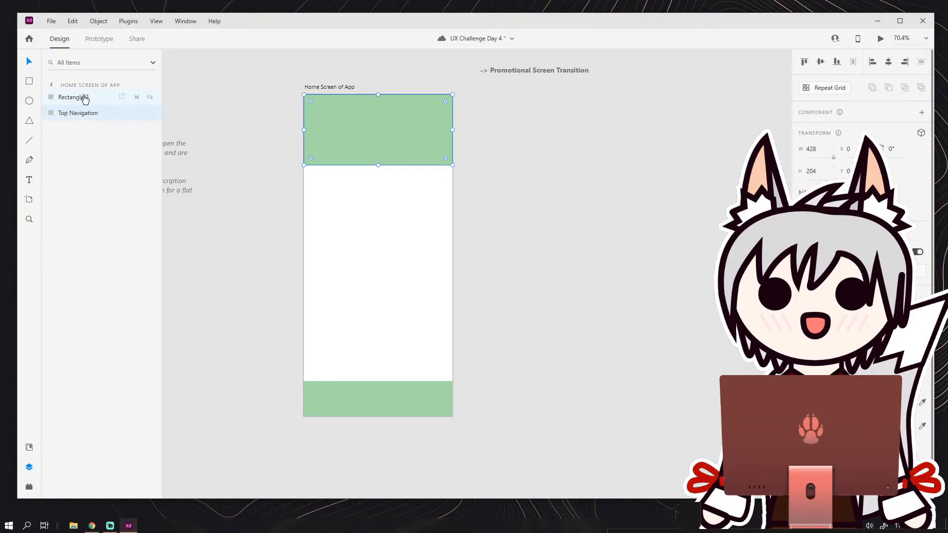
Rename the footer rectangle's layer as Bottom Navigation.
double_click(81, 97)
text(Bottom )
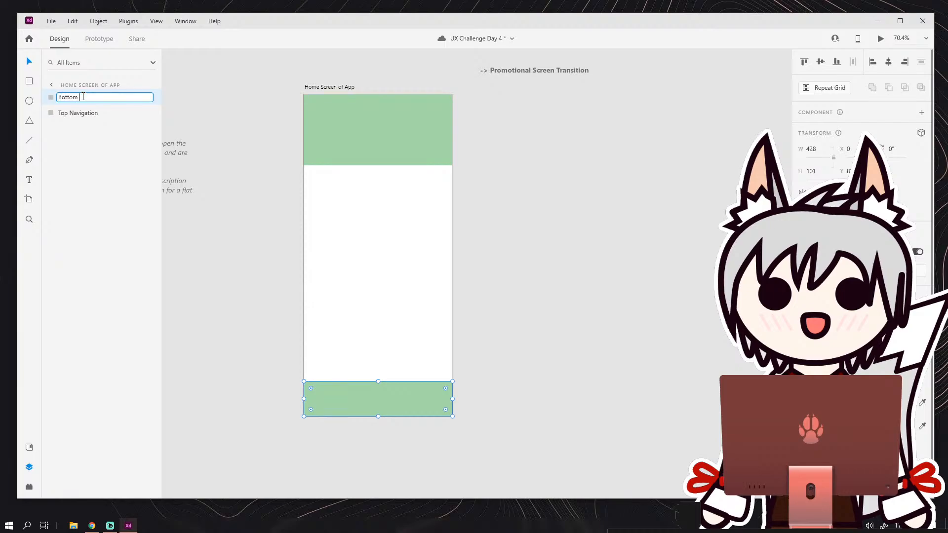
text(Navigation)
key(Return)
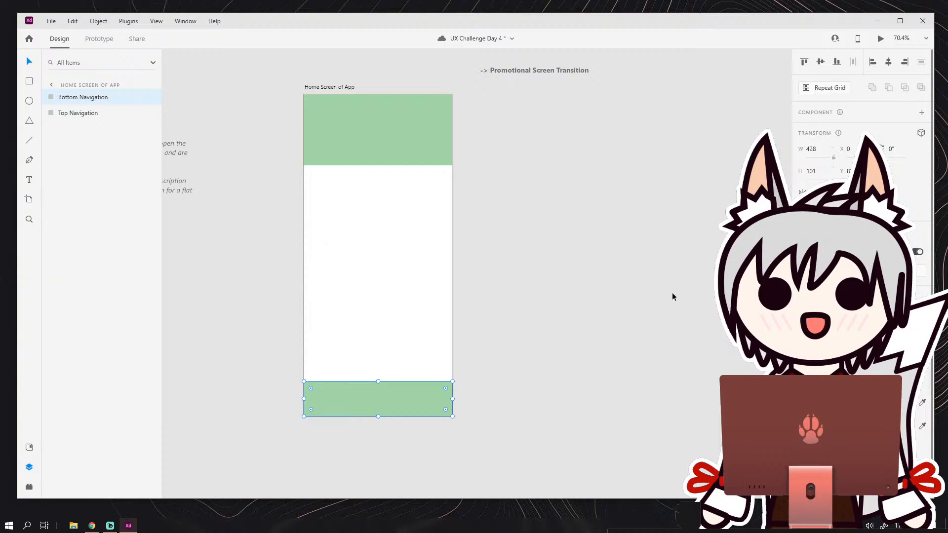
Draw a small rectangle about 42 × 43 on the pasteboard beside the artboard as the body of a house icon.
click(645, 302)
scroll(457, 314, left, 2)
scroll(458, 314, down, 1)
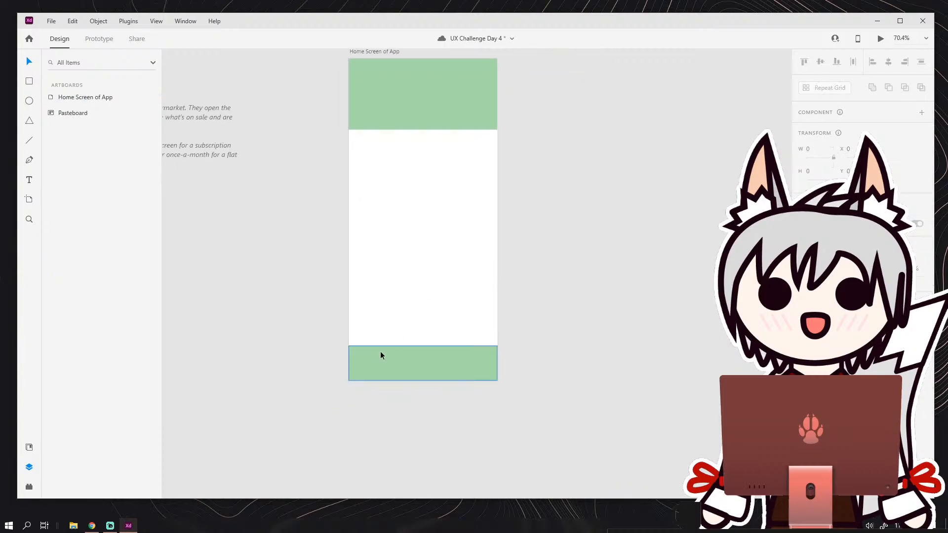
scroll(417, 362, up, 1)
scroll(431, 369, up, 2)
drag(430, 368, 408, 313)
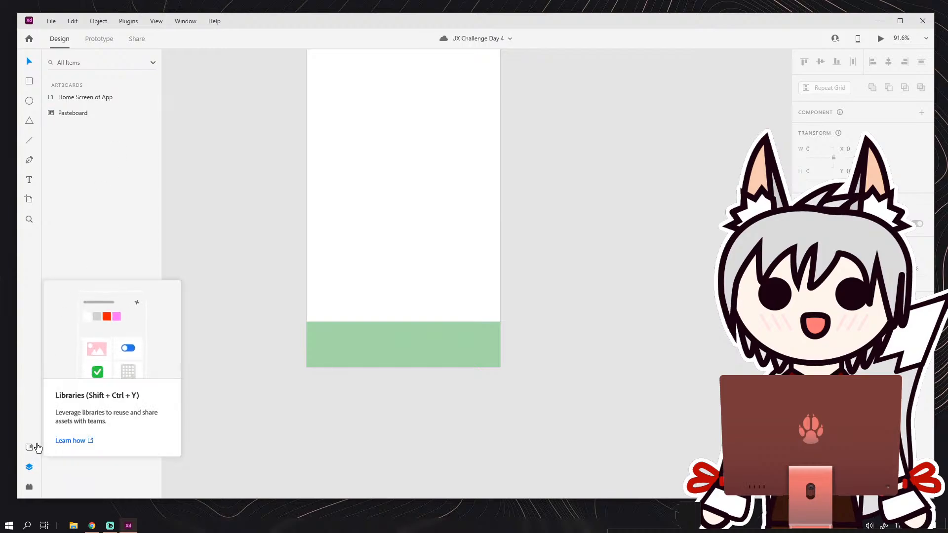
click(30, 85)
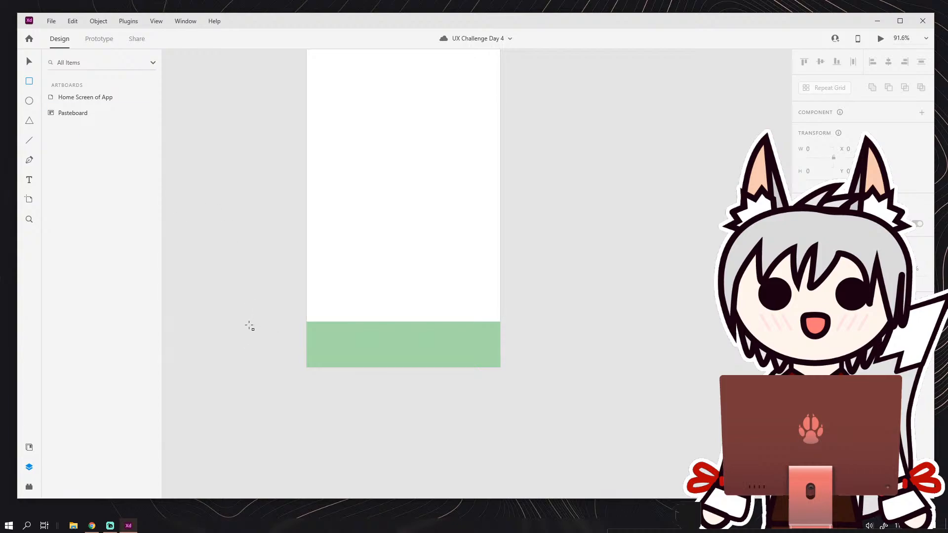
drag(221, 226, 240, 245)
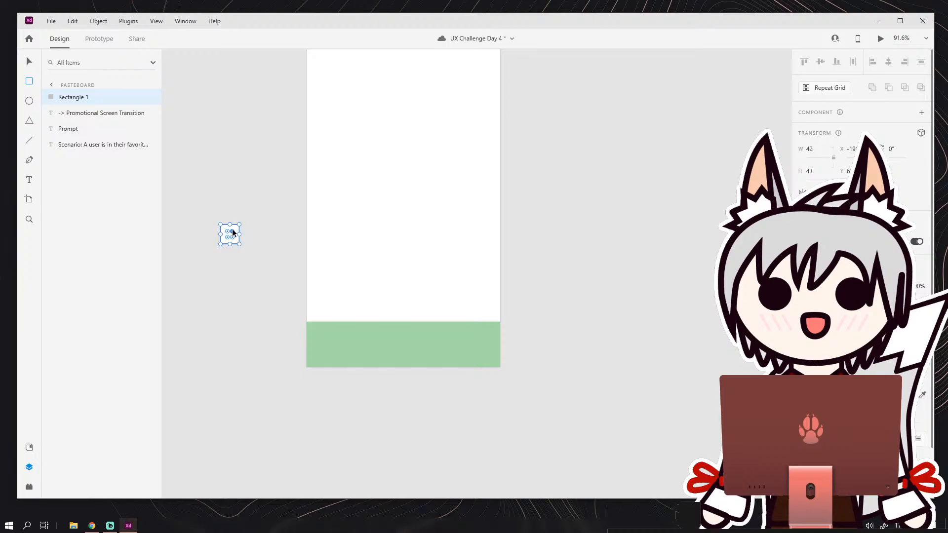
Draw a triangle on top of the small rectangle and flatten it into a roof about 72 × 36.
scroll(231, 228, up, 5)
drag(266, 199, 386, 229)
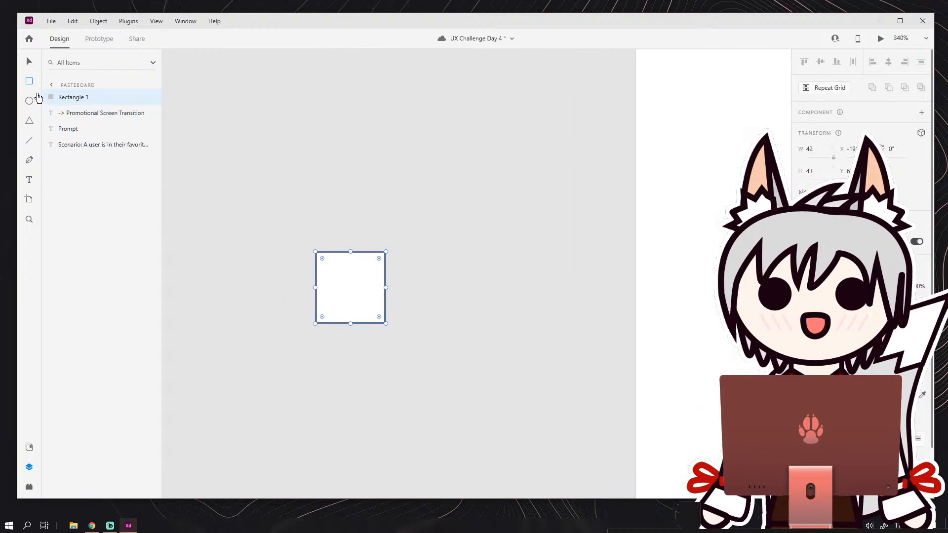
click(30, 121)
drag(295, 159, 417, 254)
drag(356, 164, 355, 197)
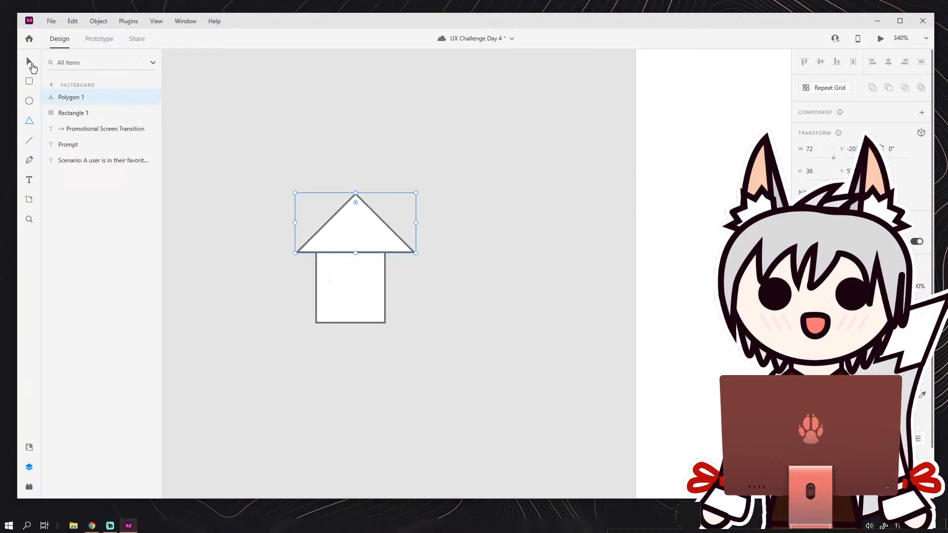
Move the roof triangle down so it is centred and overlaps the rectangle, and remove the borders from both shapes.
click(29, 61)
click(327, 144)
drag(359, 217, 360, 234)
drag(272, 203, 340, 278)
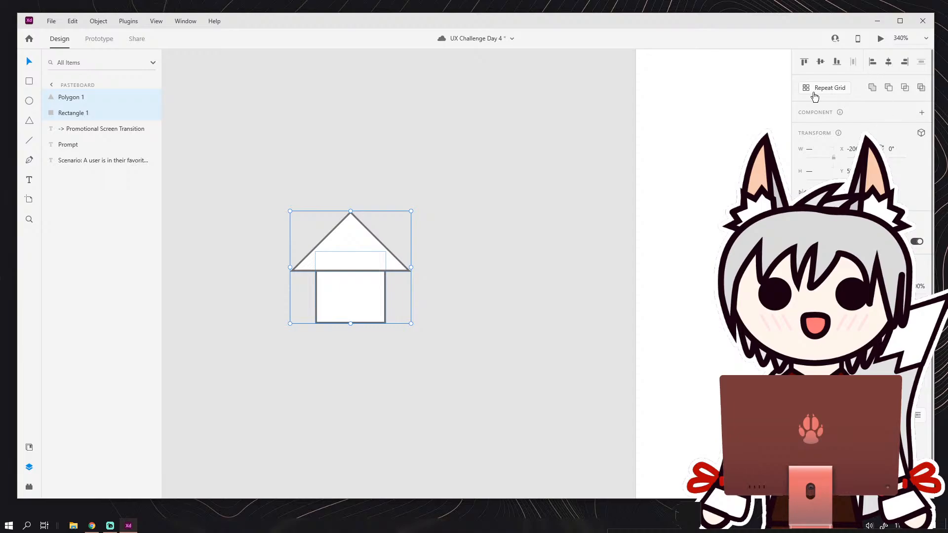
click(803, 374)
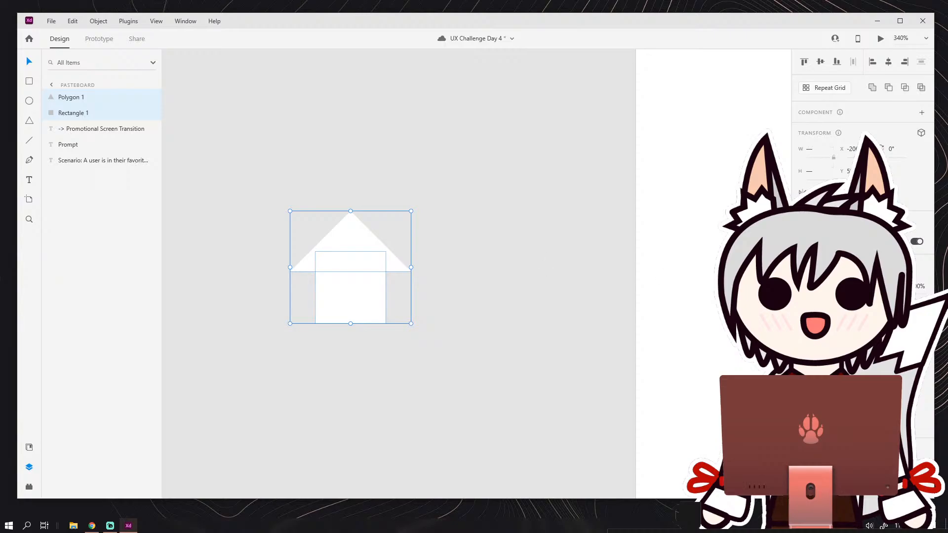
Unite the roof triangle and body rectangle into a single house shape and give it a thicker grey border.
click(872, 88)
click(454, 274)
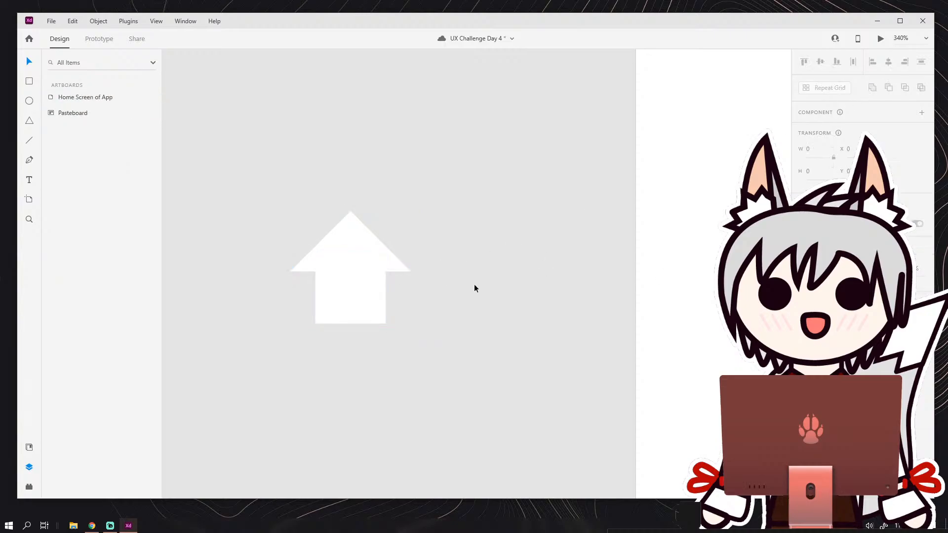
click(365, 273)
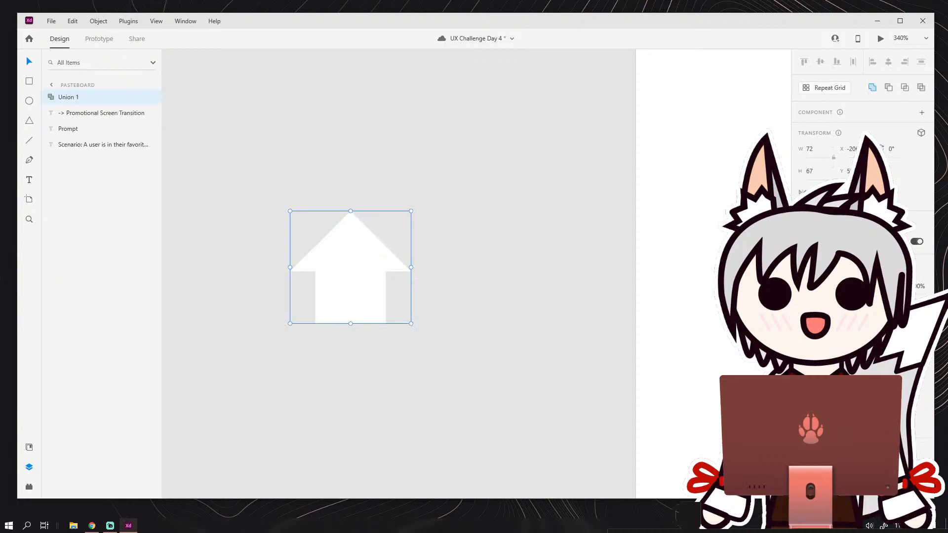
click(803, 366)
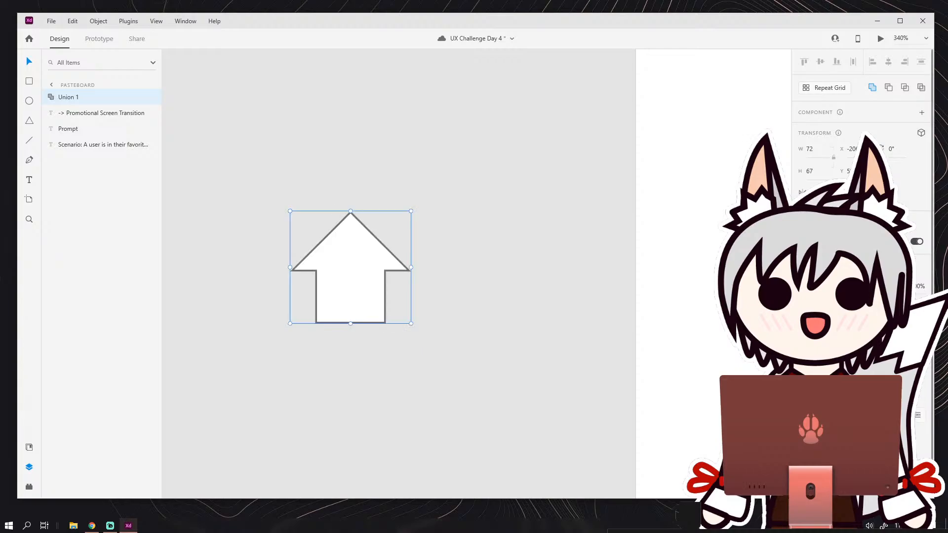
key(Return)
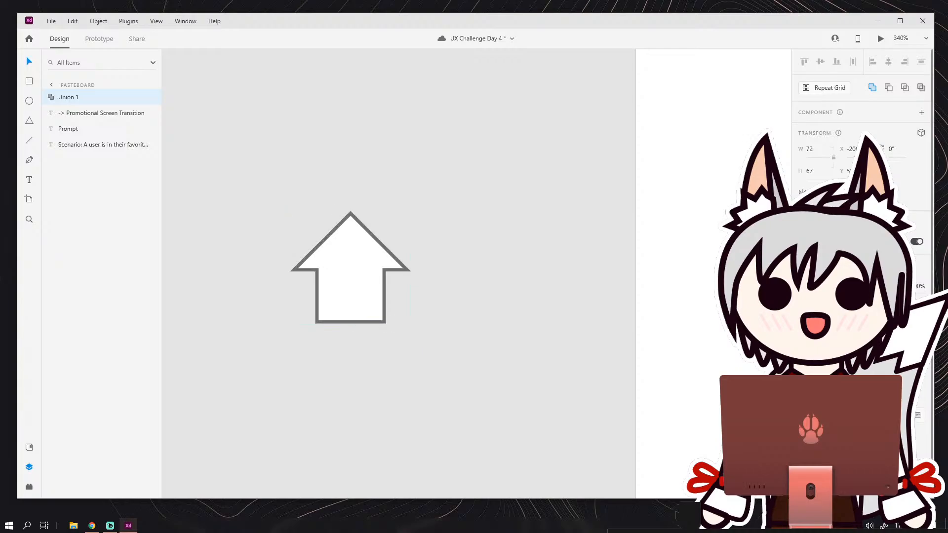
click(823, 435)
click(490, 340)
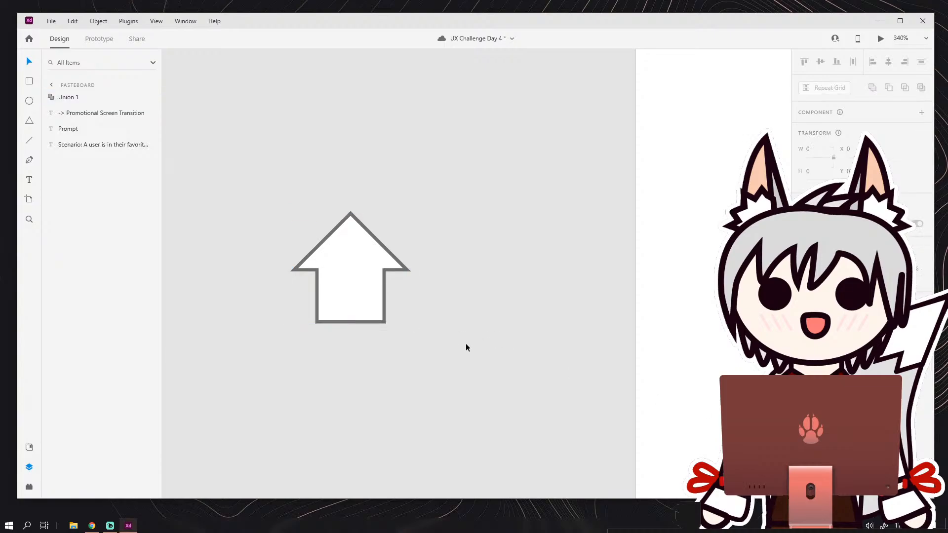
Move the house icon onto the start of the Bottom Navigation bar and shrink it to about 24 × 22.
scroll(466, 341, down, 1)
drag(353, 249, 428, 285)
scroll(438, 288, down, 2)
scroll(438, 289, down, 3)
drag(486, 300, 390, 322)
scroll(392, 331, up, 3)
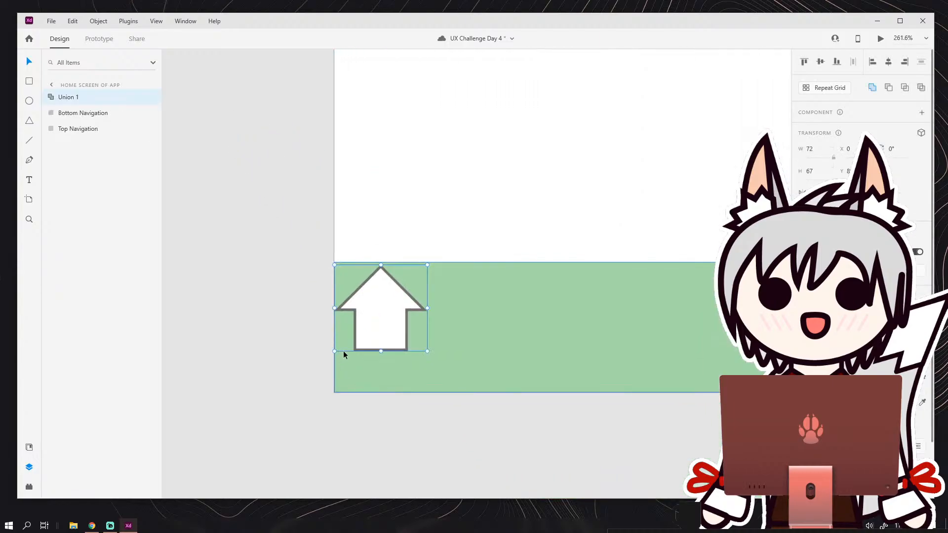
drag(337, 350, 378, 284)
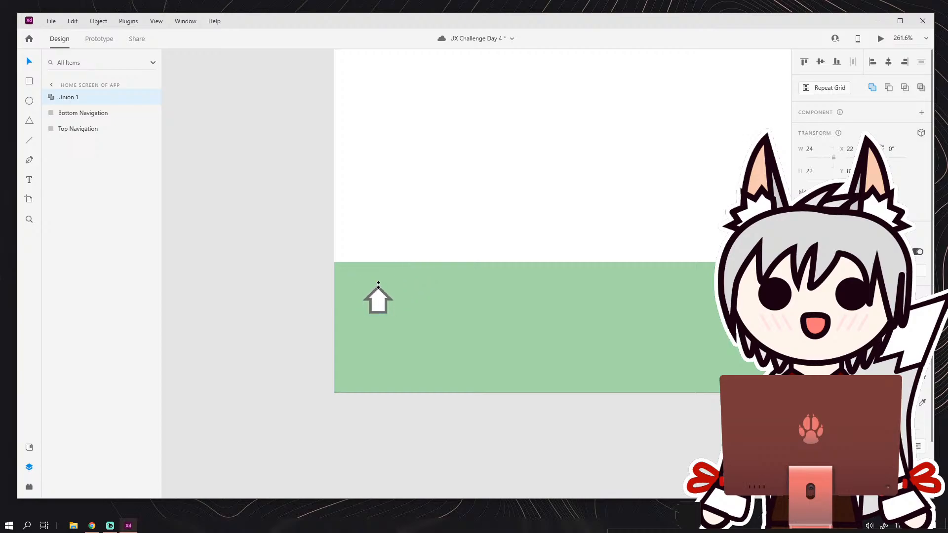
Squash the house icon's height to about 19 while keeping its width.
click(326, 289)
scroll(324, 288, down, 4)
scroll(375, 292, up, 9)
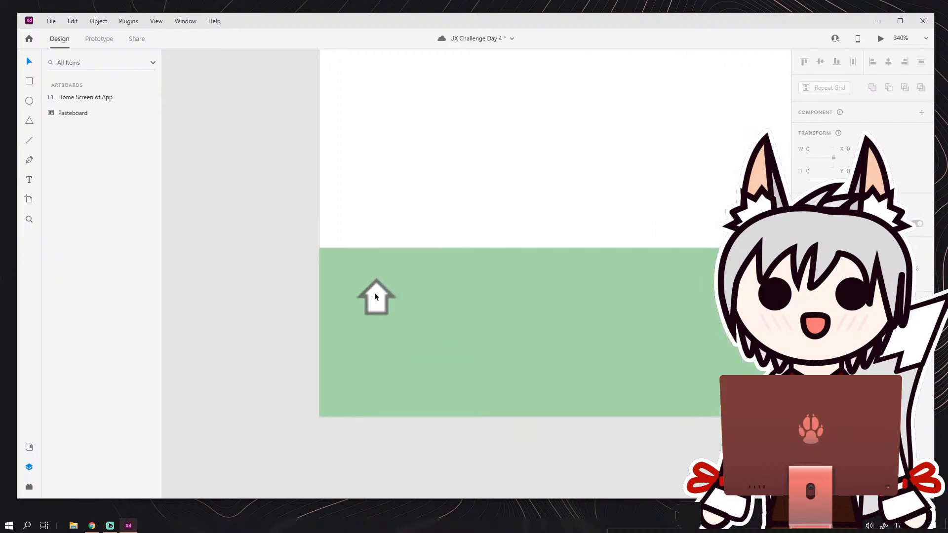
click(380, 312)
drag(378, 341, 378, 330)
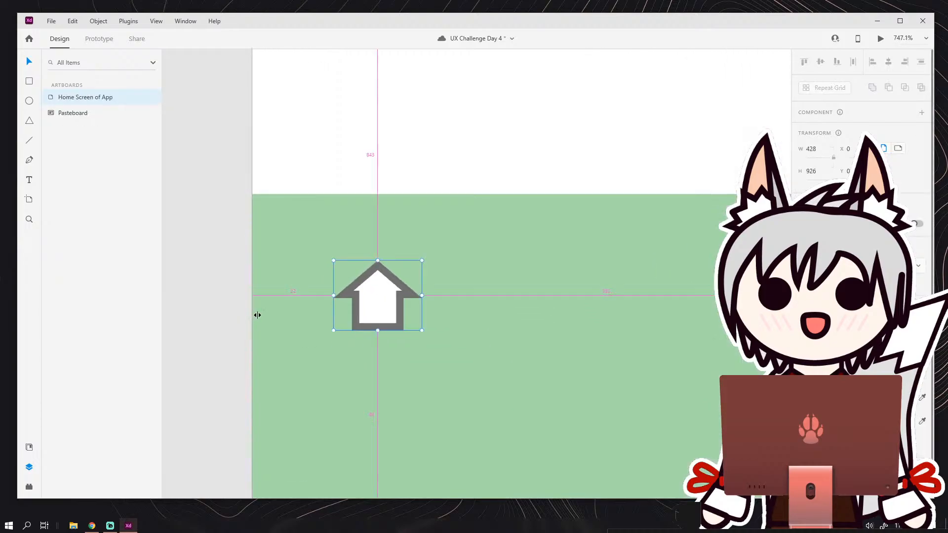
scroll(259, 312, down, 10)
scroll(423, 303, up, 4)
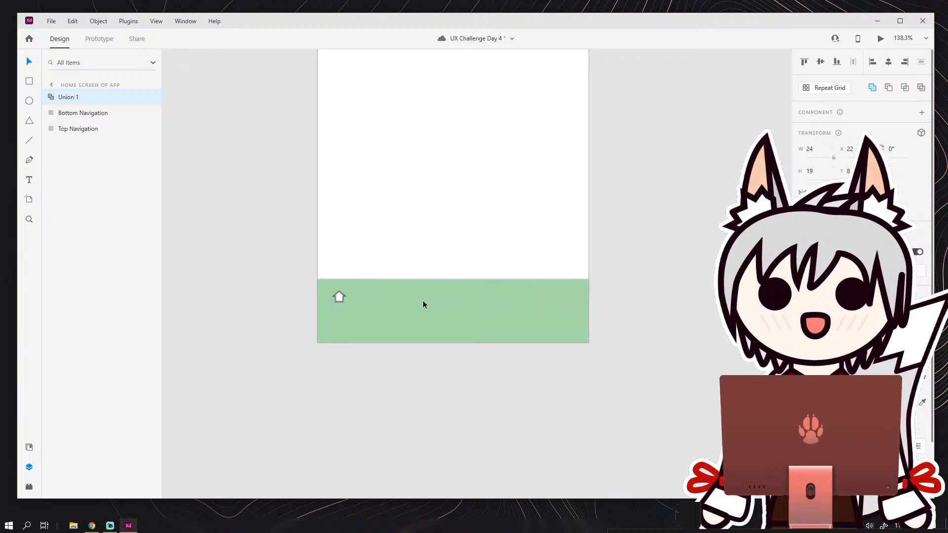
scroll(514, 292, down, 3)
scroll(462, 309, up, 2)
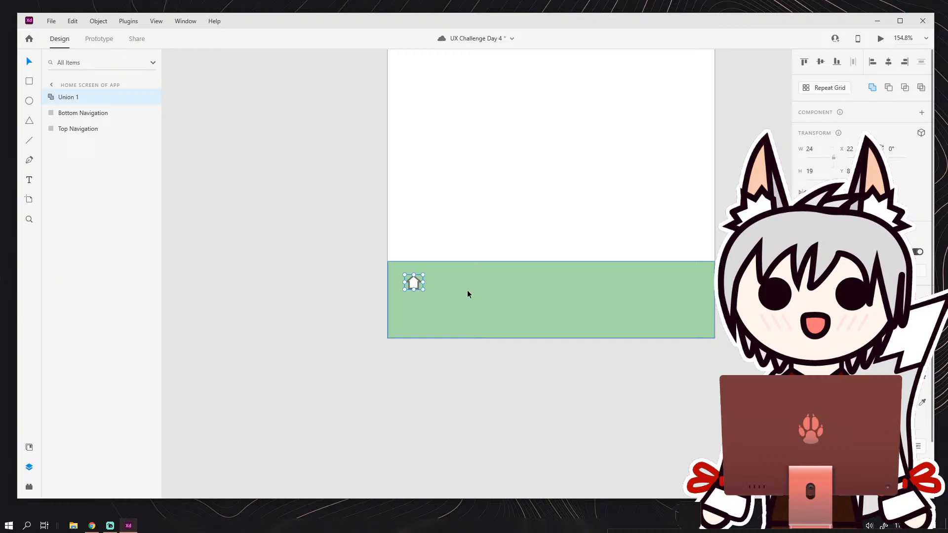
Move the house icon off the artboard onto the pasteboard and make its border thinner.
scroll(468, 289, up, 3)
drag(363, 282, 313, 297)
scroll(319, 282, down, 2)
scroll(319, 282, up, 1)
scroll(319, 282, up, 3)
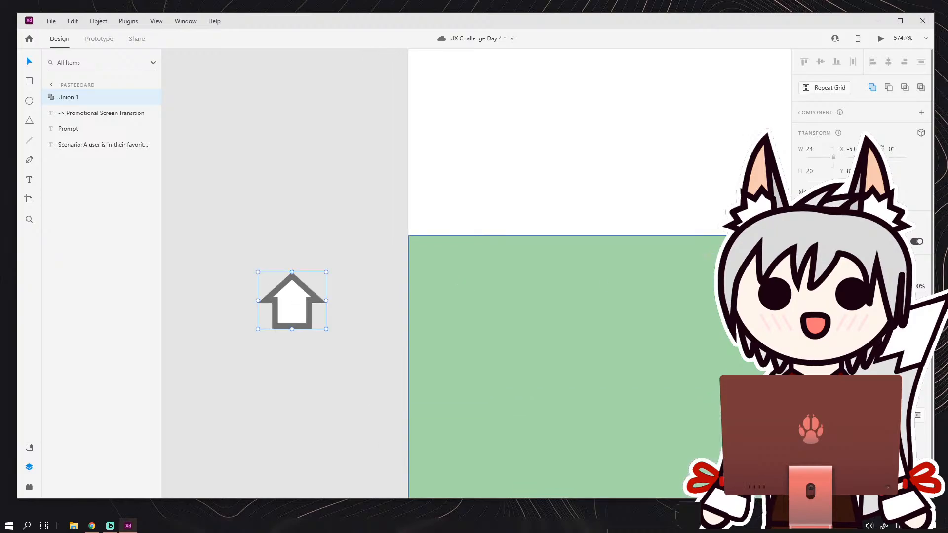
key(Return)
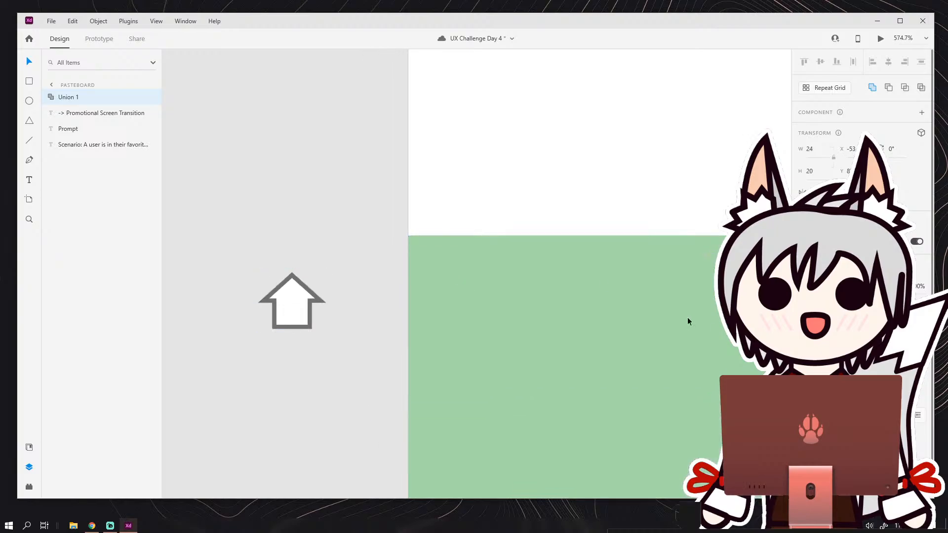
Move the house icon back onto the left end of the green Bottom Navigation bar.
scroll(327, 283, down, 4)
scroll(328, 293, up, 1)
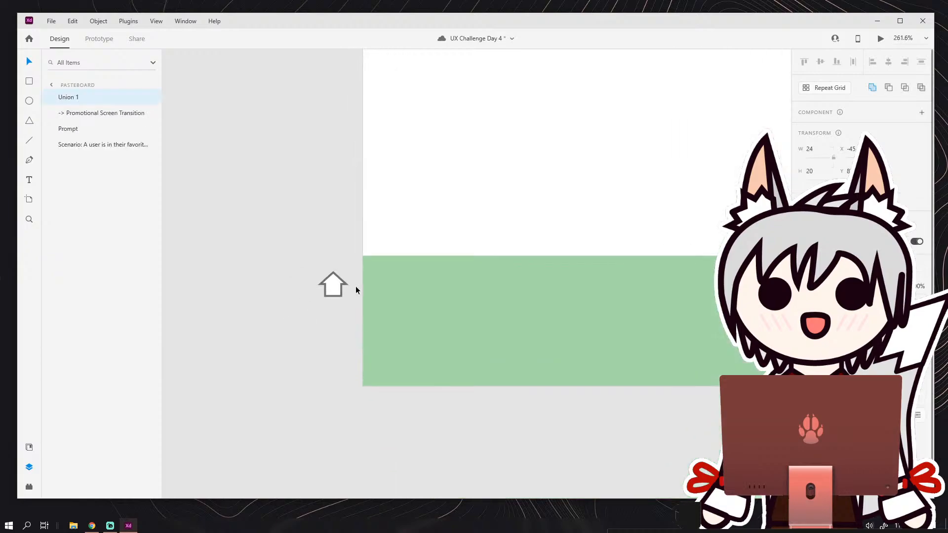
drag(334, 287, 396, 287)
click(289, 280)
scroll(313, 286, down, 3)
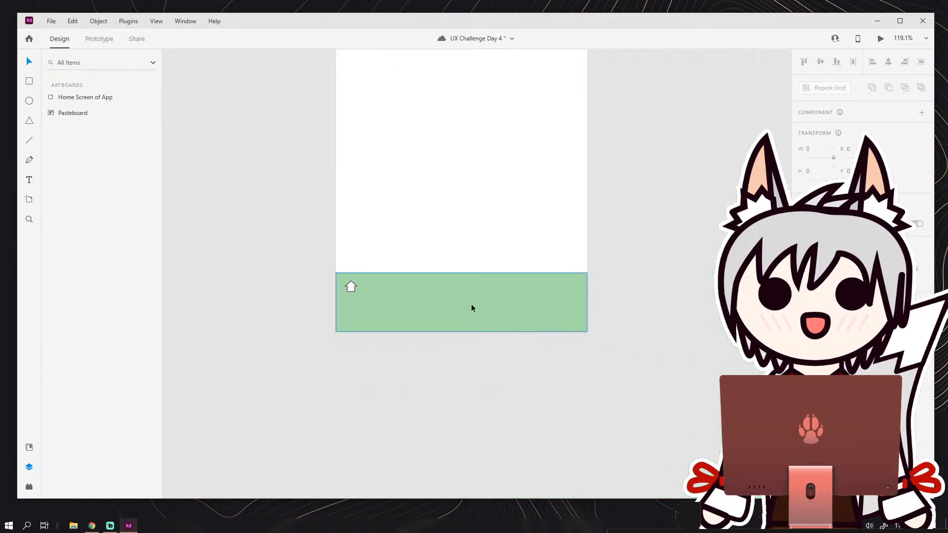
Shift the house icon slightly right within the Bottom Navigation bar and enlarge it to about 32 × 26.
scroll(473, 303, down, 1)
scroll(476, 298, up, 2)
click(317, 290)
scroll(316, 291, up, 2)
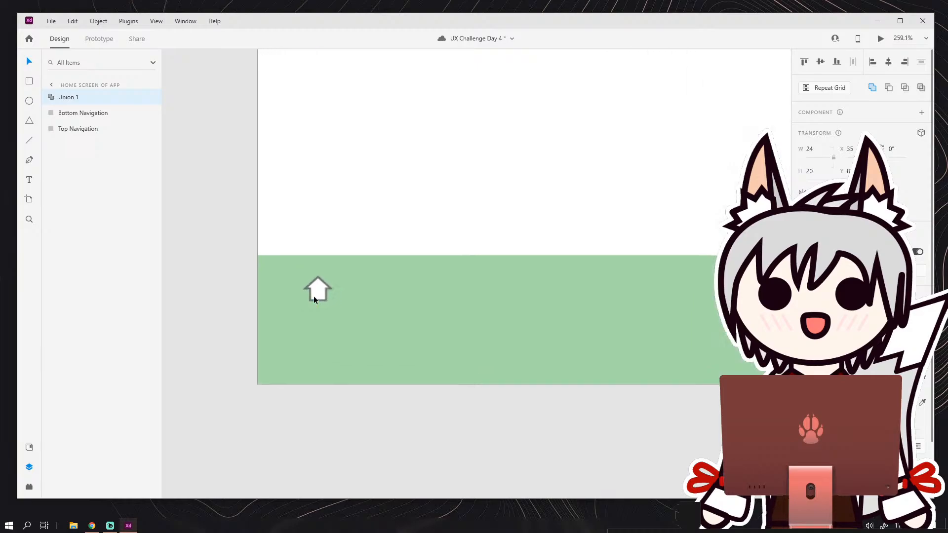
scroll(314, 300, up, 1)
drag(299, 304, 291, 315)
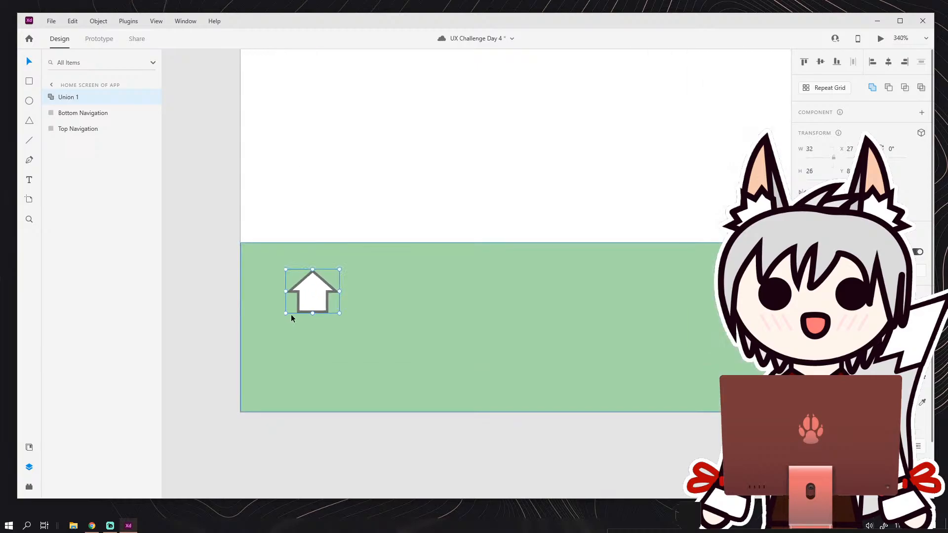
click(224, 288)
scroll(237, 287, down, 5)
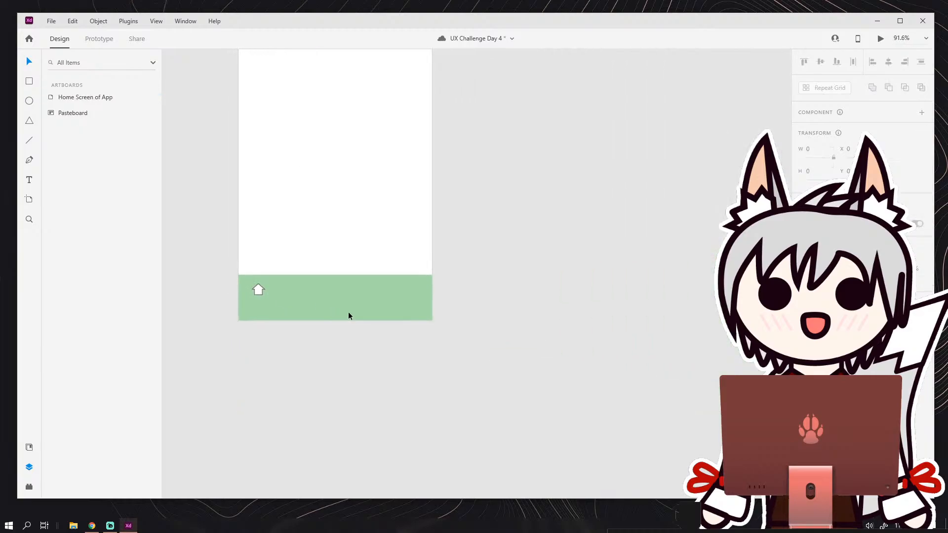
scroll(347, 312, down, 2)
scroll(339, 302, up, 1)
drag(329, 290, 351, 359)
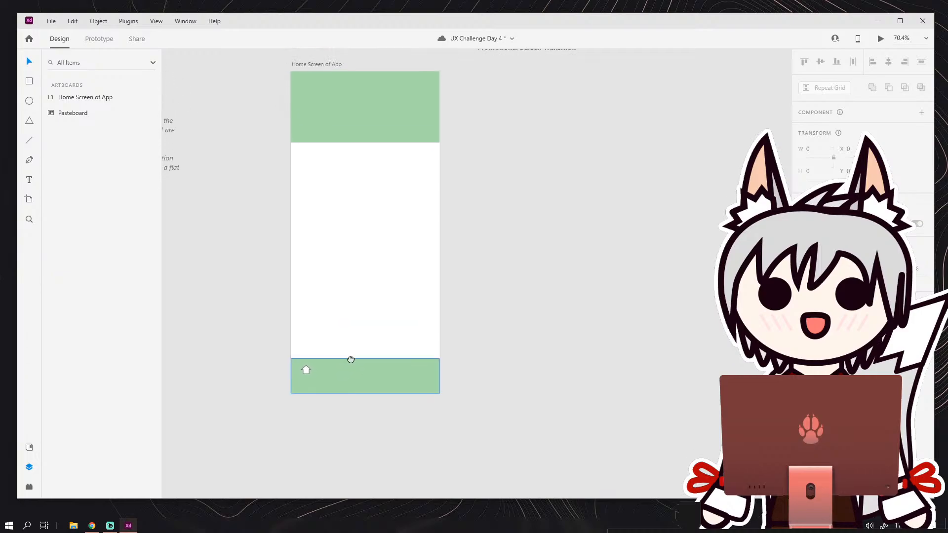
scroll(275, 300, up, 3)
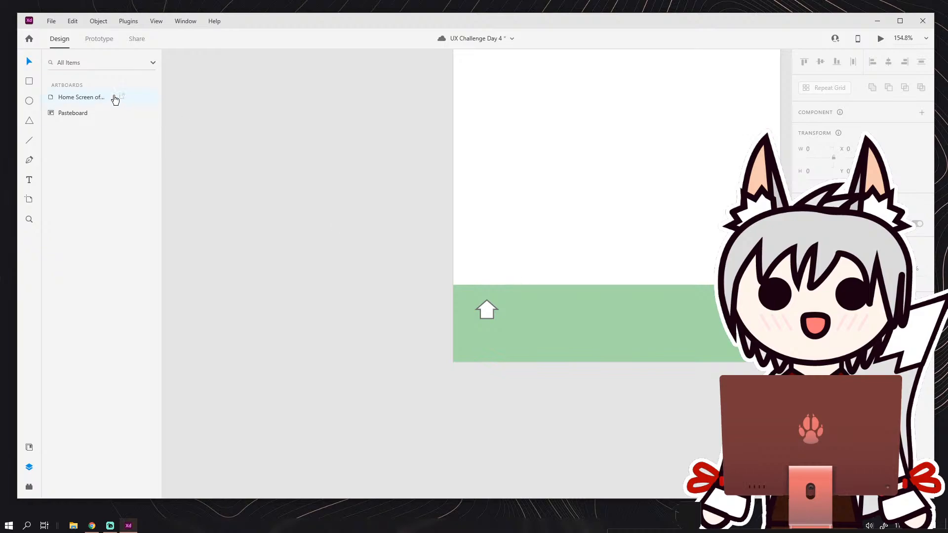
click(30, 81)
scroll(307, 272, up, 2)
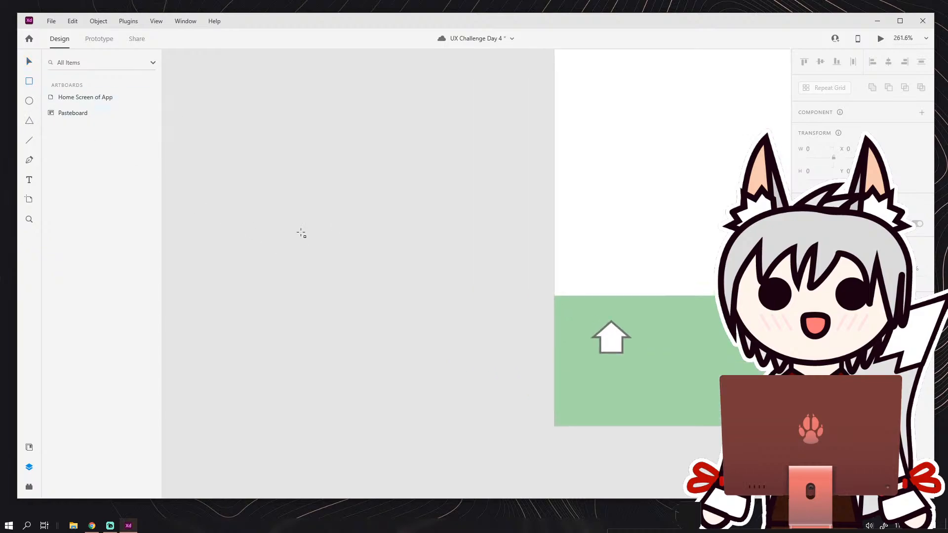
mouse_move(299, 227)
mouse_down()
mouse_move(322, 330)
mouse_move(314, 306)
mouse_up()
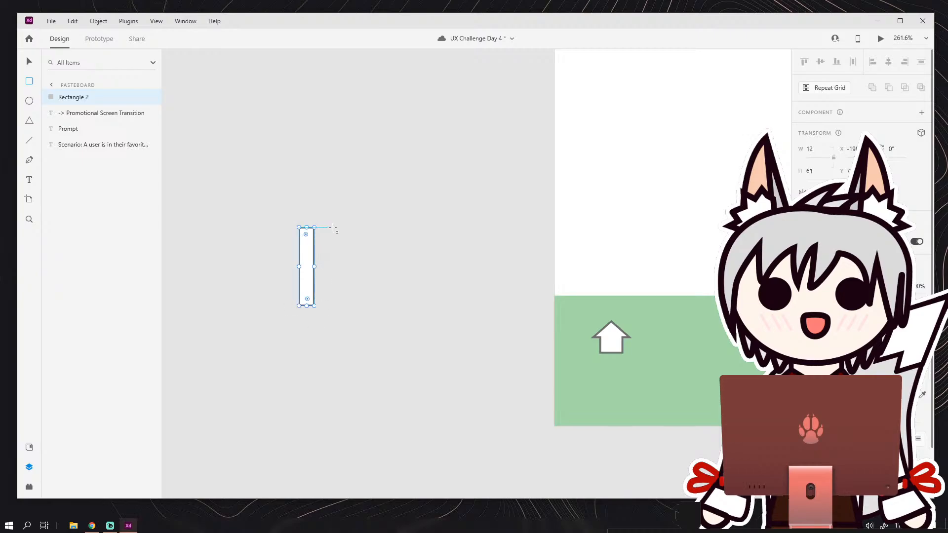
drag(314, 266, 308, 267)
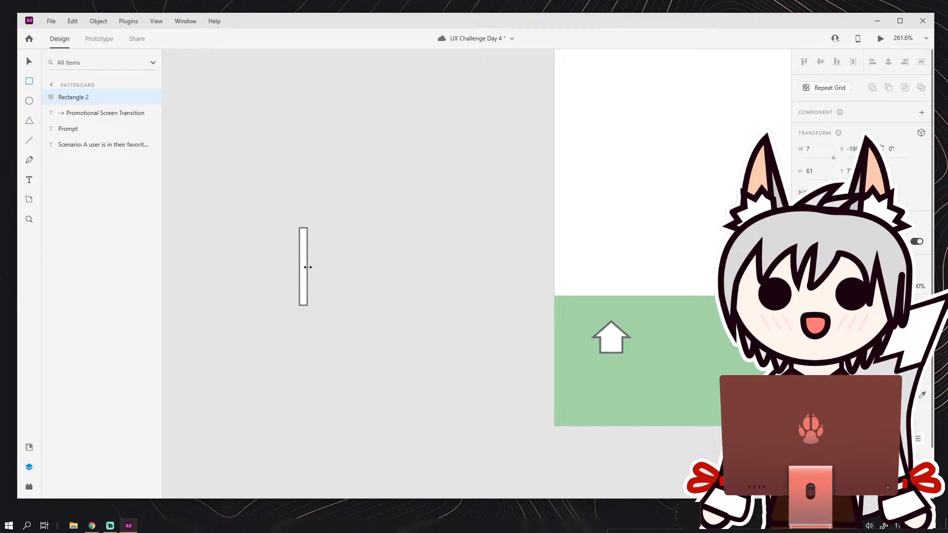
drag(360, 223, 311, 299)
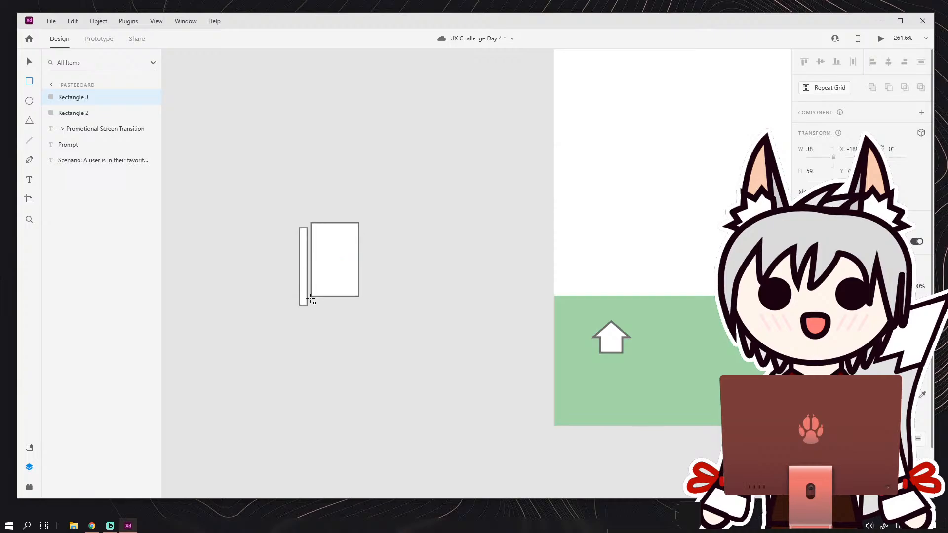
key(ctrl+z)
key(ctrl+z)
key(ctrl+z)
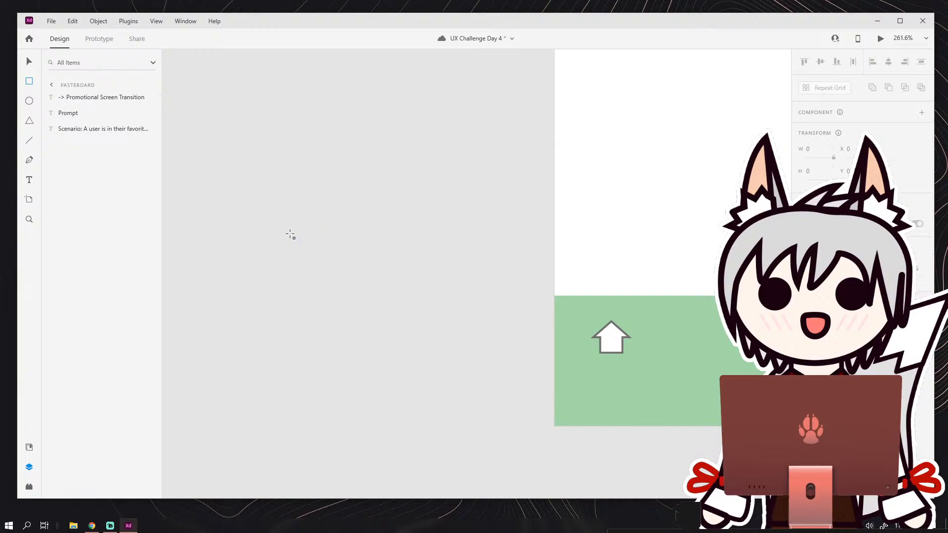
Draw an upright rectangle about 34 × 55 on the pasteboard to the left of the artboard.
drag(290, 235, 332, 300)
drag(388, 221, 332, 301)
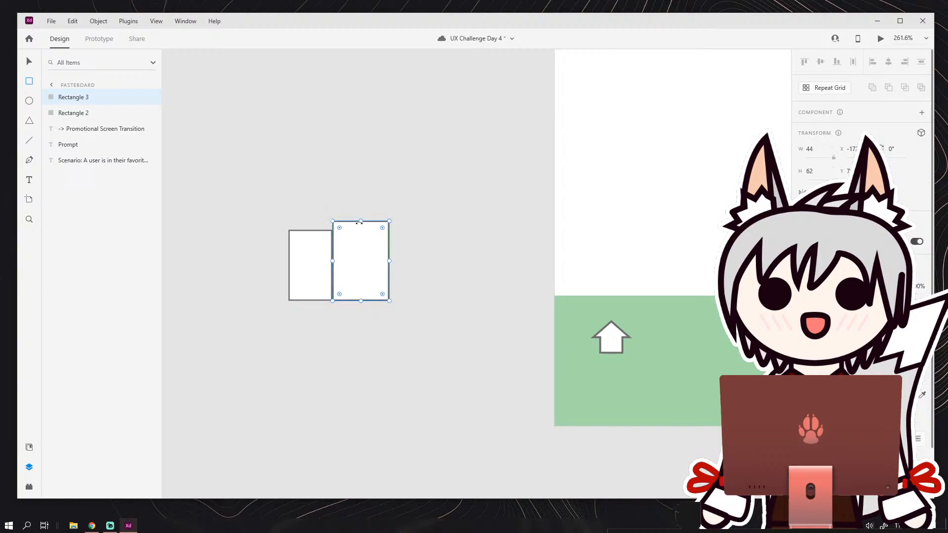
drag(359, 222, 360, 230)
key(ctrl+z)
key(ctrl+z)
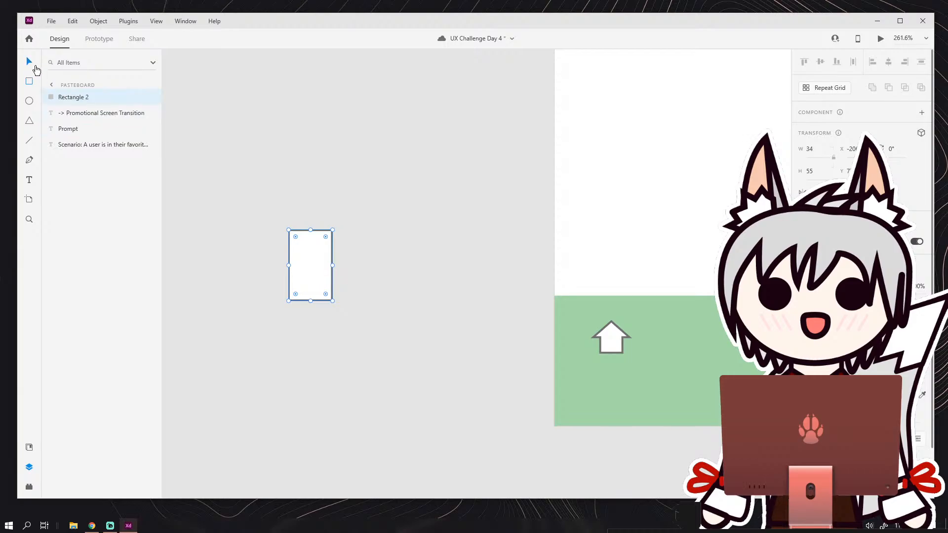
Remove the border from the upright rectangle on the pasteboard.
click(362, 266)
scroll(363, 269, up, 5)
drag(266, 166, 312, 278)
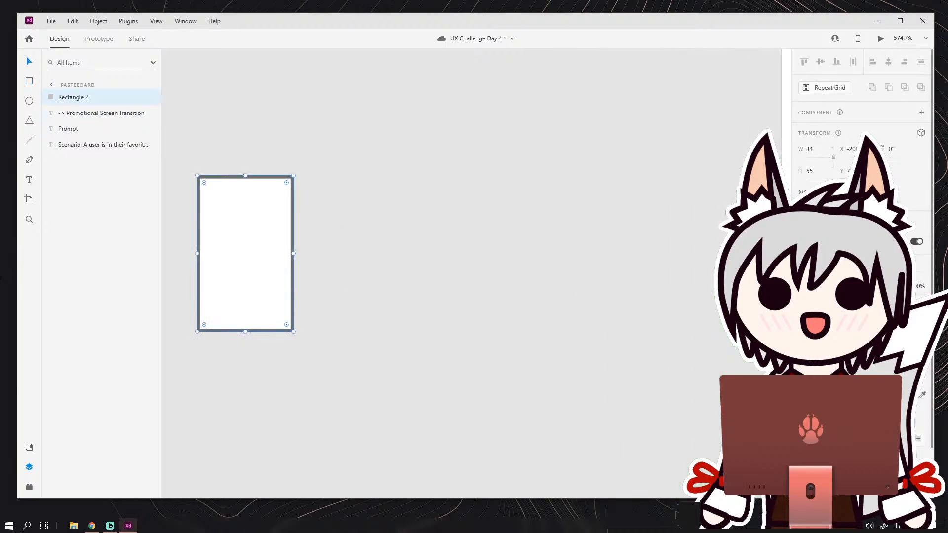
click(802, 395)
drag(290, 208, 287, 179)
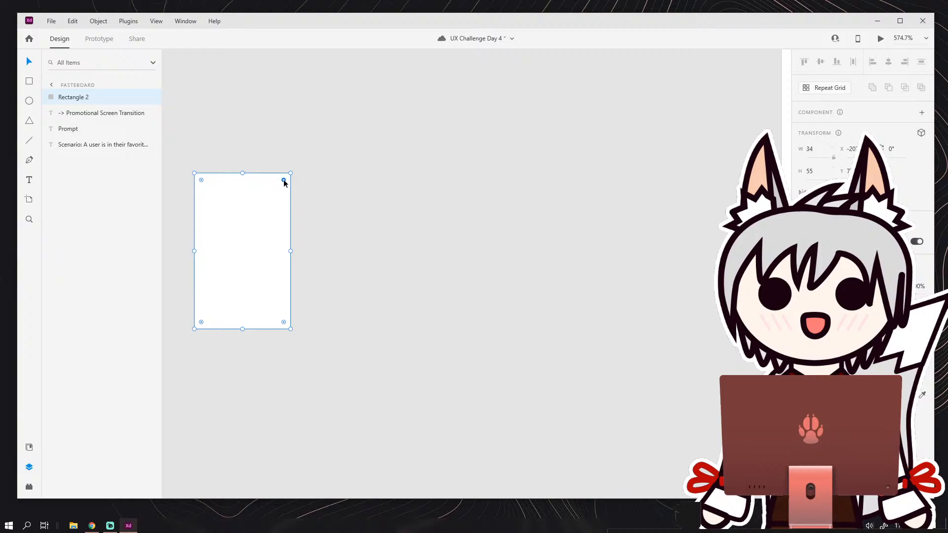
drag(284, 183, 237, 192)
drag(265, 198, 269, 200)
key(z)
click(259, 189)
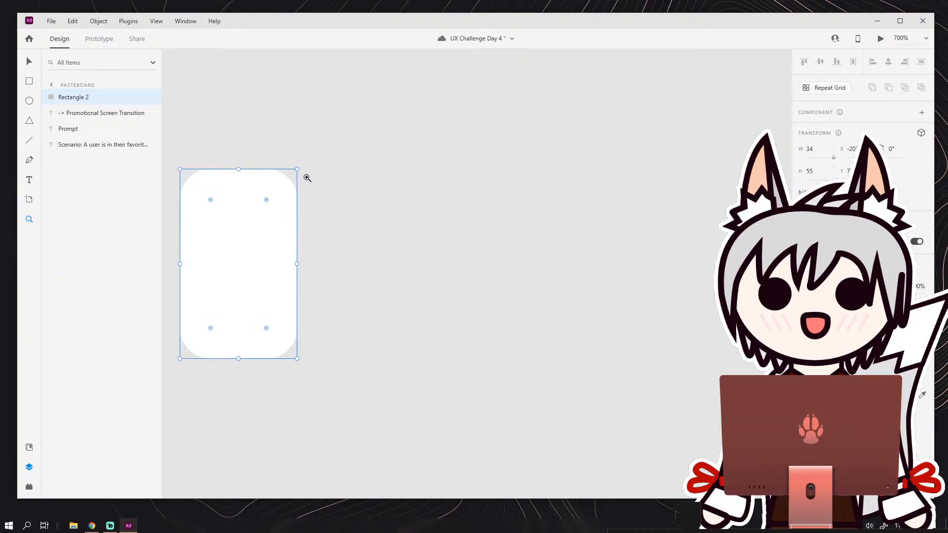
click(30, 61)
drag(354, 231, 414, 246)
drag(326, 216, 348, 197)
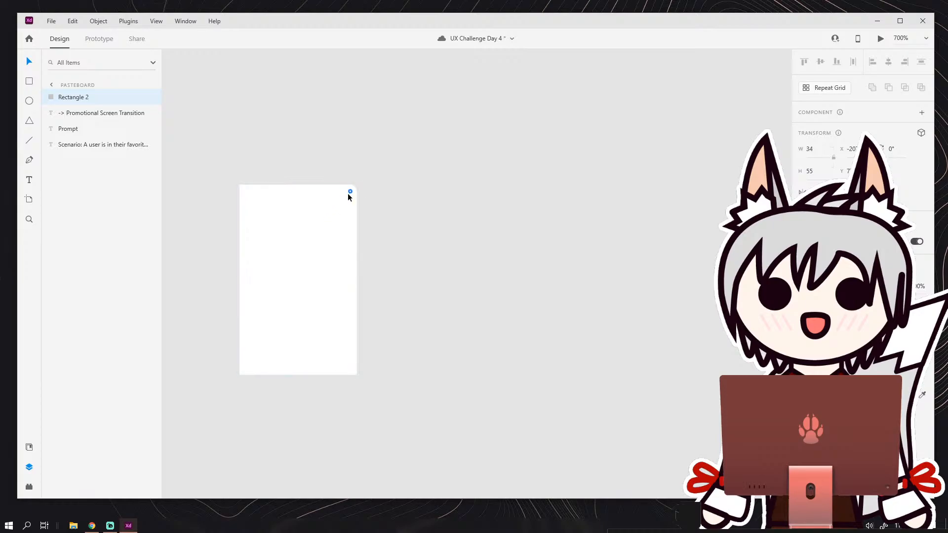
Slightly round only the two right-hand corners of the rectangle, leaving its left-hand corners square.
drag(314, 223, 337, 220)
drag(351, 369, 331, 347)
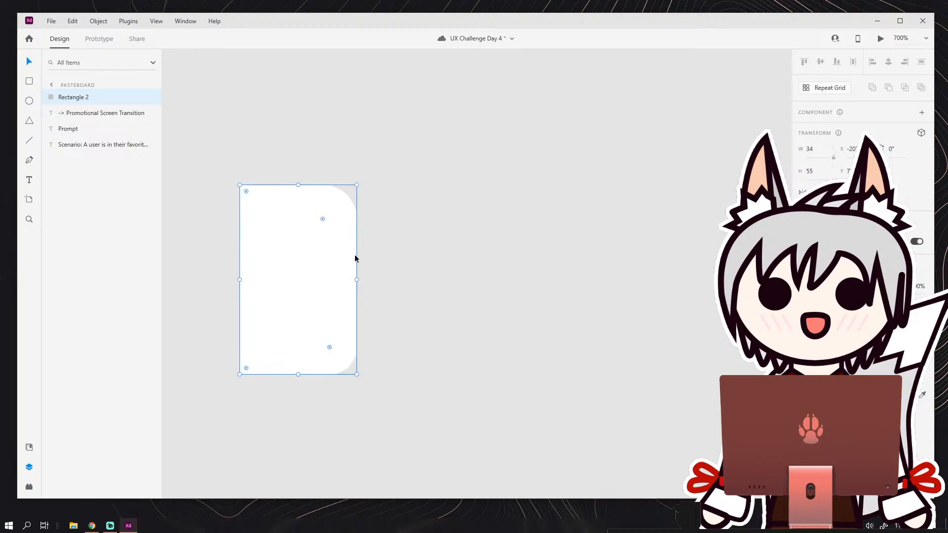
drag(321, 220, 333, 208)
drag(328, 347, 336, 357)
Reposition the partly rounded rectangle on the pasteboard to the left of the artboard.
key(shift+Right)
key(shift+Right)
key(shift+Right)
drag(316, 228, 373, 215)
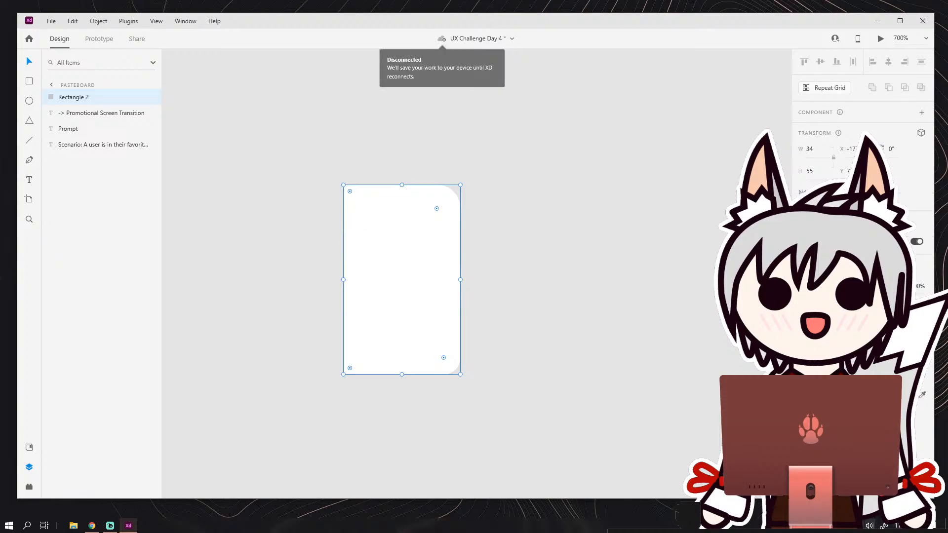
click(482, 257)
click(455, 284)
drag(437, 282, 330, 289)
scroll(390, 295, down, 5)
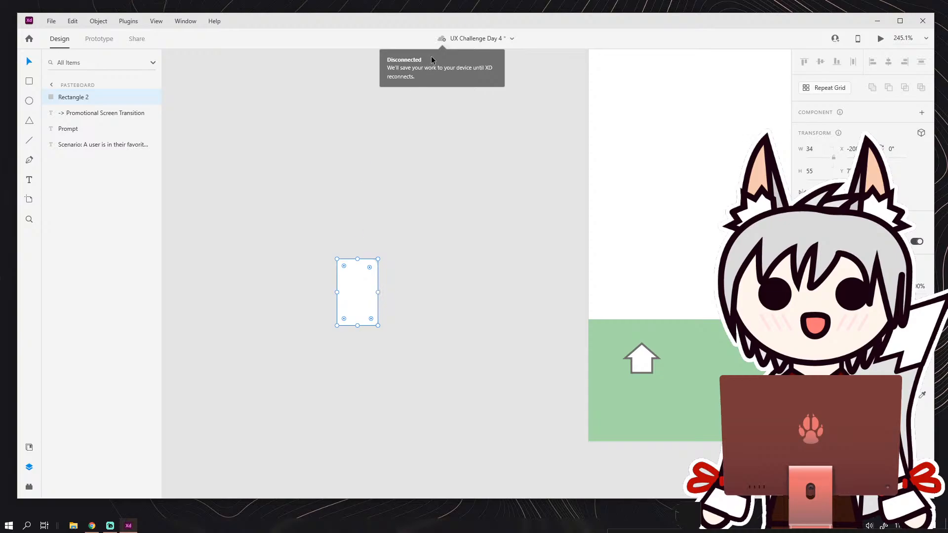
mouse_move(240, 27)
mouse_down()
mouse_move(242, 44)
mouse_move(239, 27)
mouse_up()
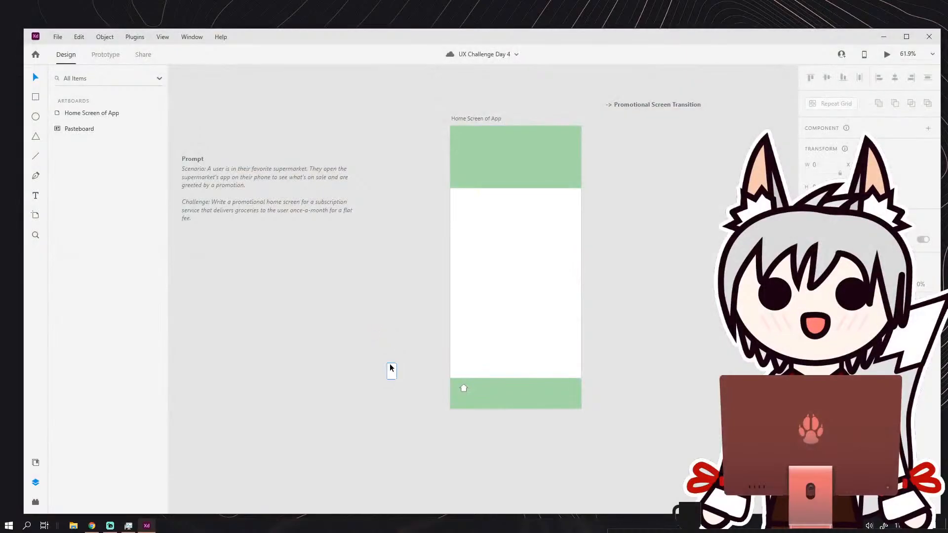
Duplicate the partly rounded rectangle on the pasteboard and place the copy beside the original.
scroll(389, 369, up, 5)
scroll(390, 368, up, 3)
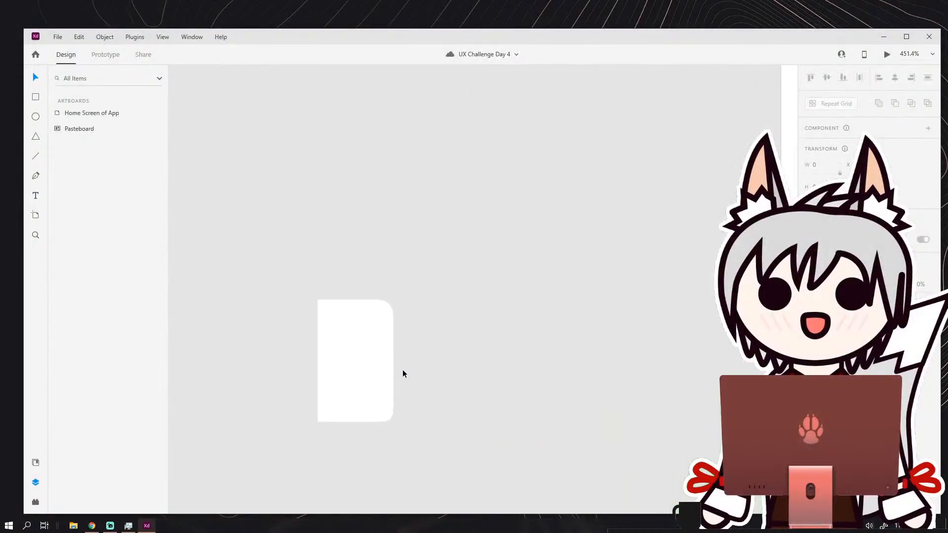
click(383, 343)
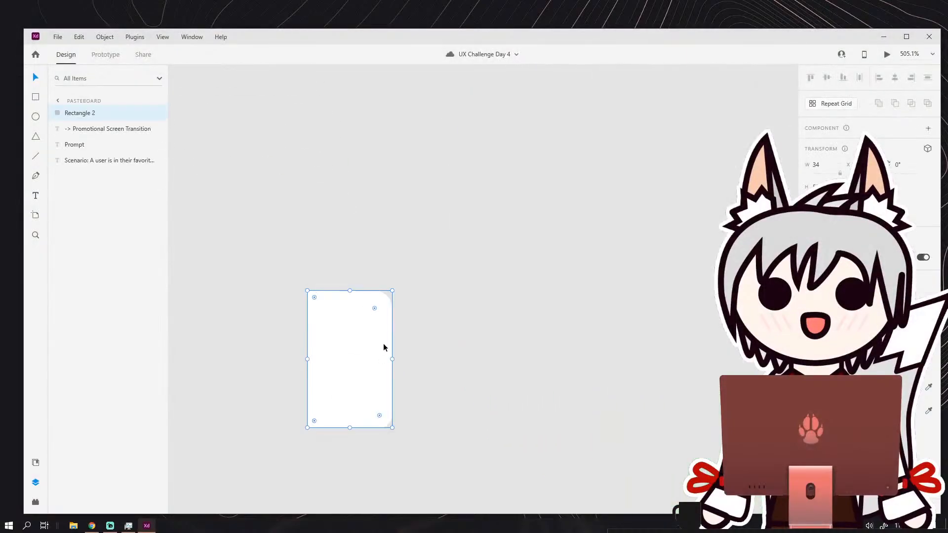
key(ctrl+d)
drag(369, 341, 496, 344)
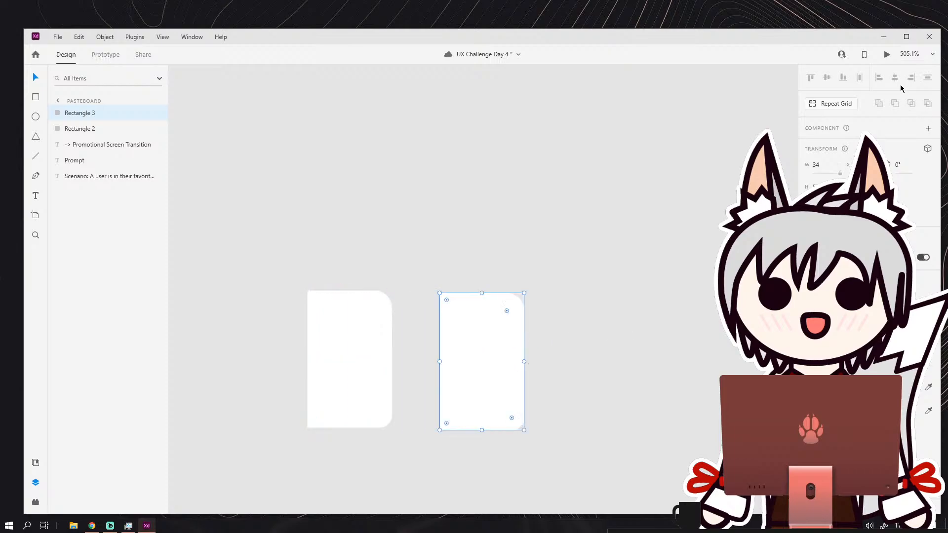
Move the copied rectangle close to the original's rounded side and align the two rectangles vertically.
click(531, 342)
click(517, 344)
drag(515, 349, 627, 273)
click(330, 373)
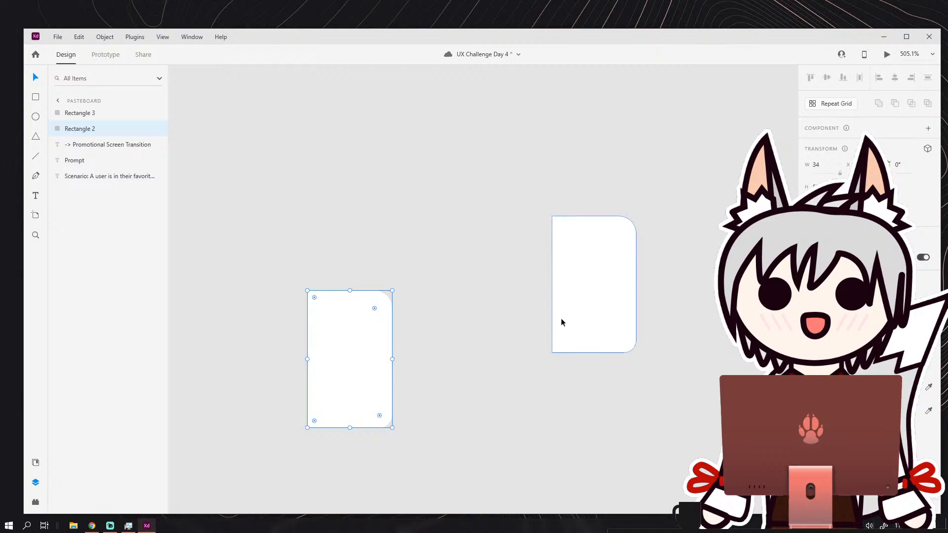
click(593, 307)
drag(587, 292, 431, 363)
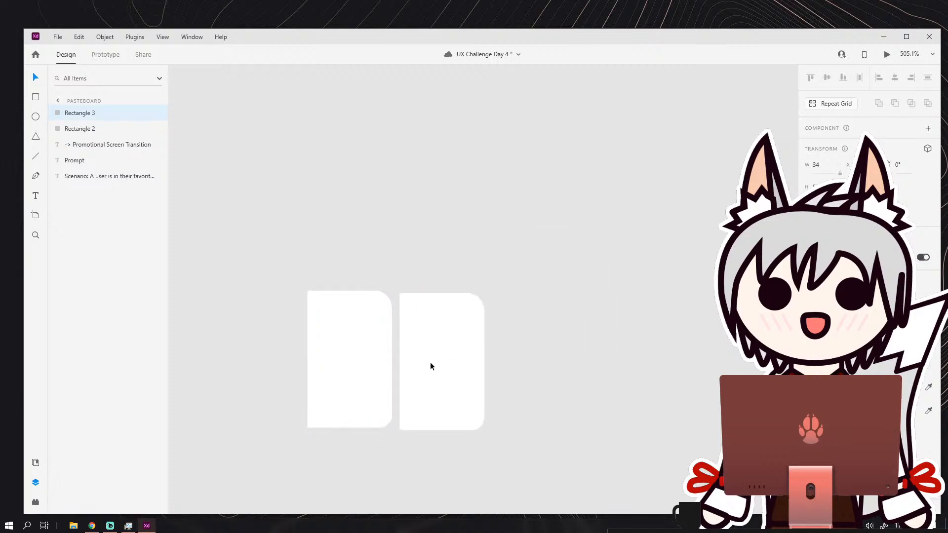
drag(366, 245, 401, 351)
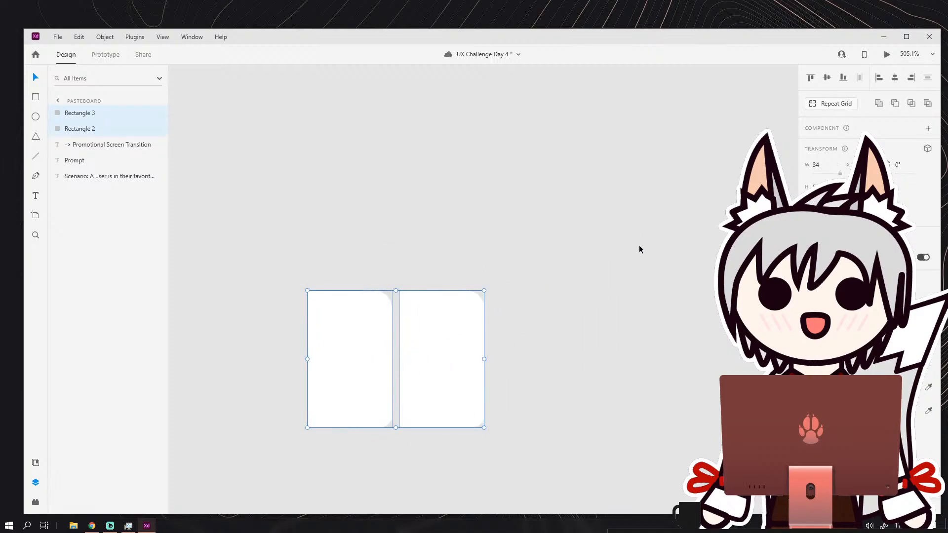
Try turning the copied rectangle into a horizontal scroll group, and undo it.
click(496, 330)
click(463, 342)
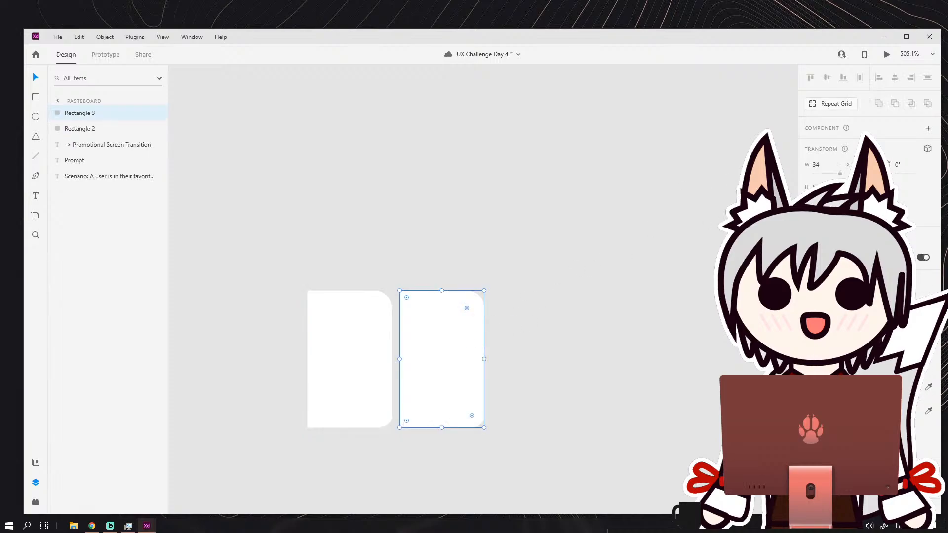
click(830, 210)
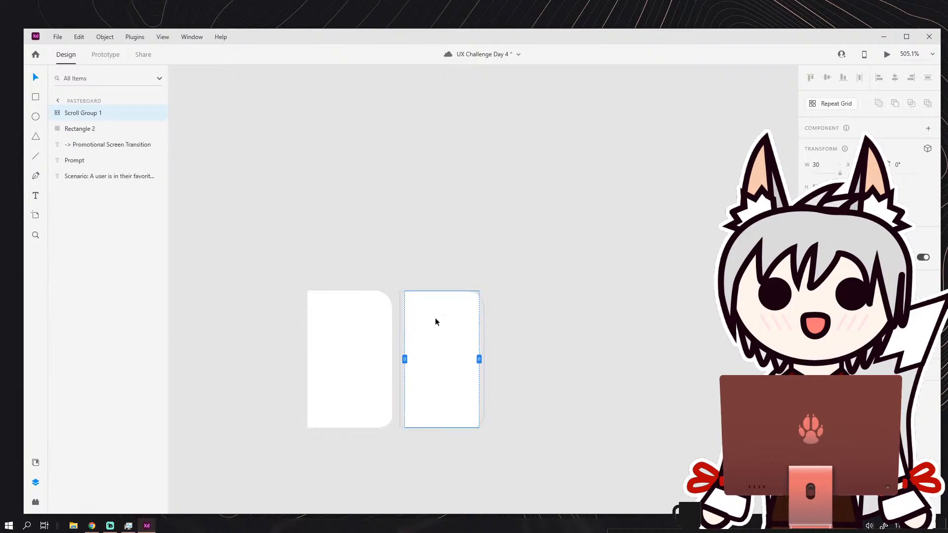
drag(436, 319, 452, 319)
key(ctrl+z)
key(ctrl+z)
Try horizontal scrolling on the copied rectangle again with its viewport widened to 60, and remove the scroll group.
click(523, 316)
click(466, 332)
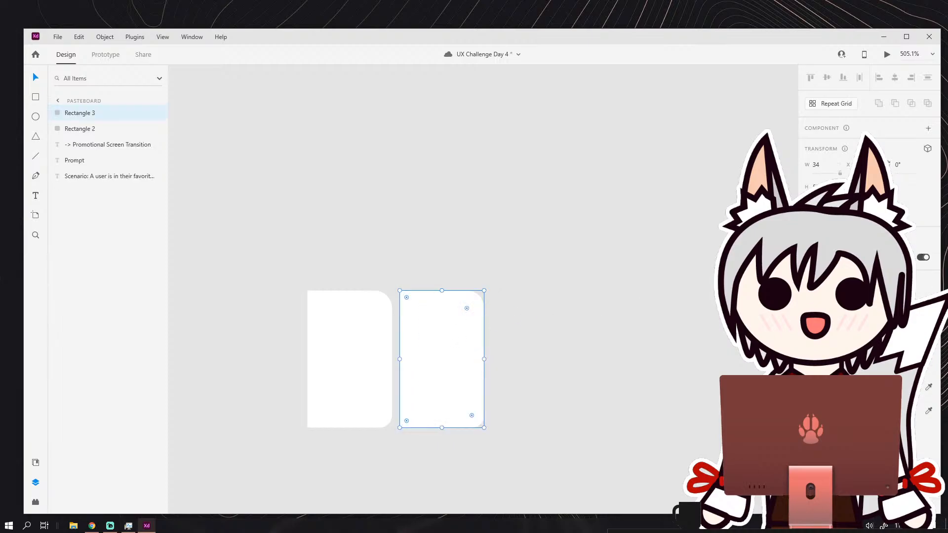
click(830, 209)
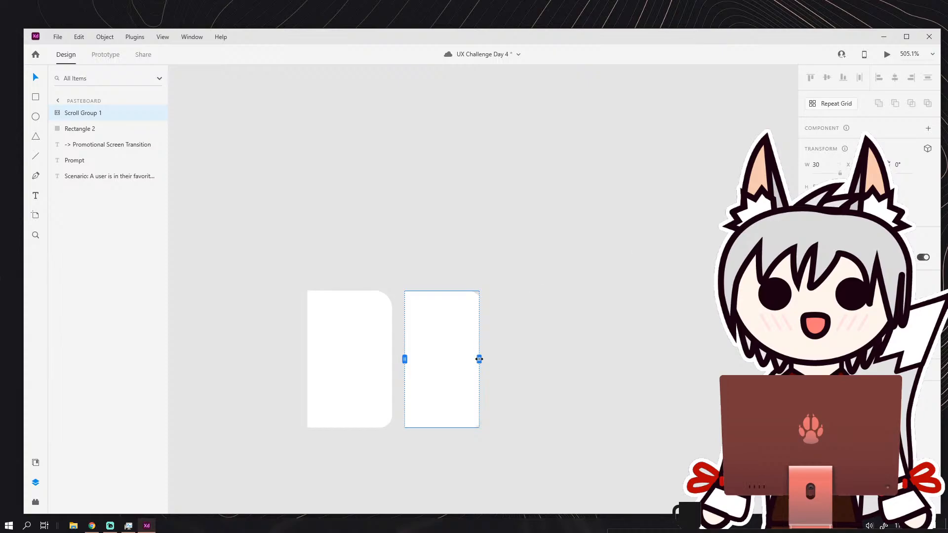
drag(479, 359, 555, 357)
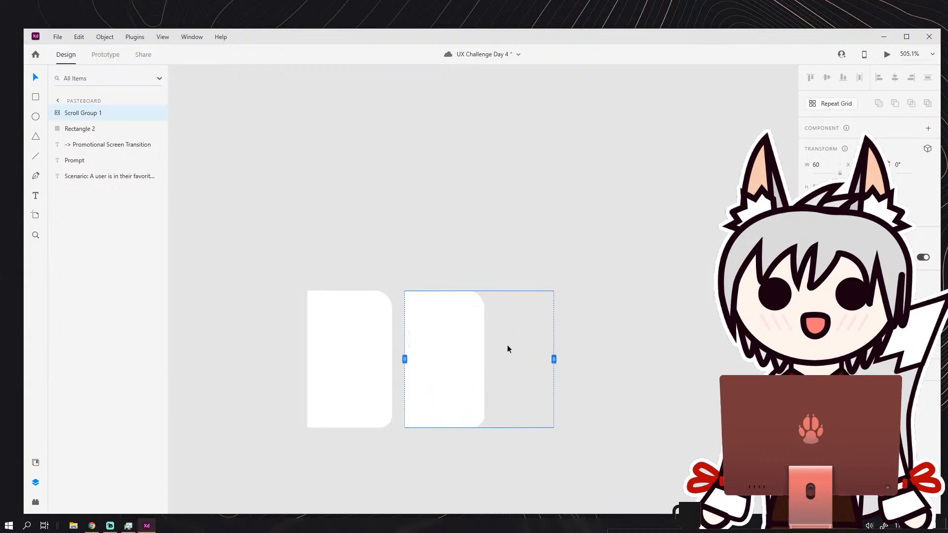
click(829, 210)
click(829, 210)
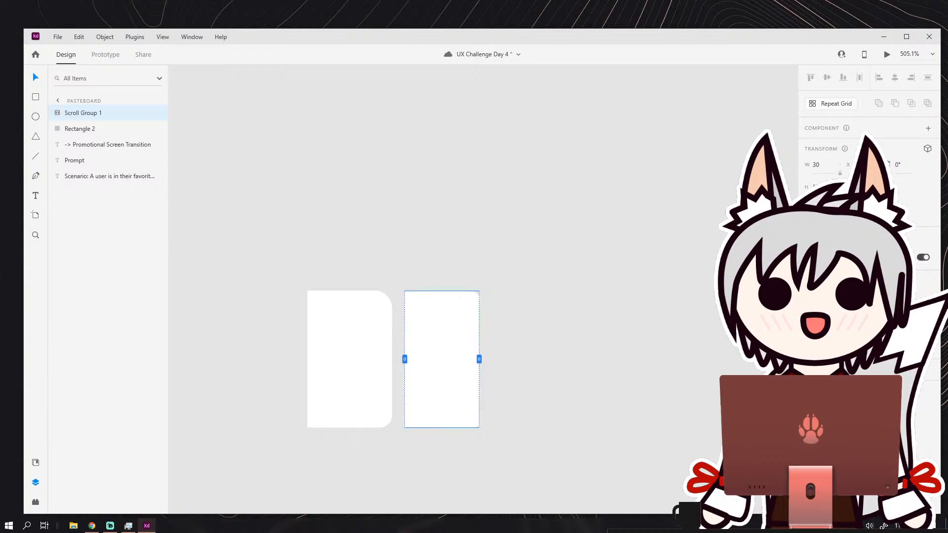
click(830, 209)
Flip the copied rectangle horizontally and snap it against the original so their rounded sides meet.
click(529, 300)
drag(429, 329, 420, 357)
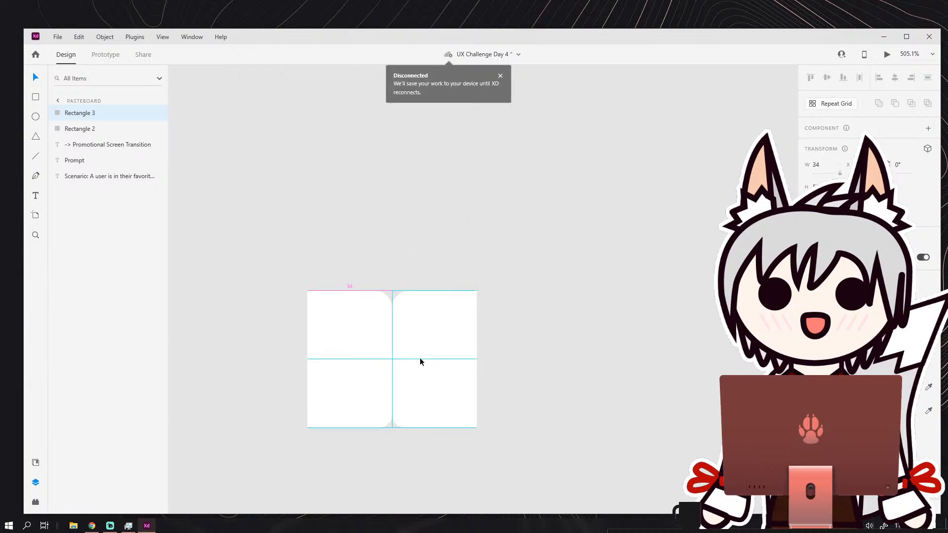
click(522, 277)
drag(467, 320, 462, 230)
scroll(492, 289, down, 2)
scroll(481, 281, up, 4)
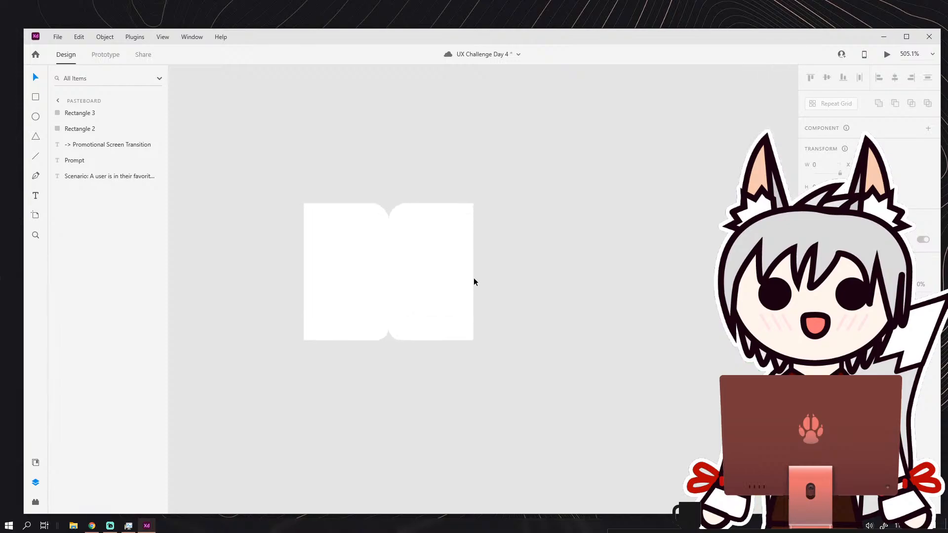
scroll(578, 237, down, 4)
scroll(538, 247, up, 1)
Combine the two mirrored rectangles into a single shape with the Add operation.
drag(450, 176, 523, 237)
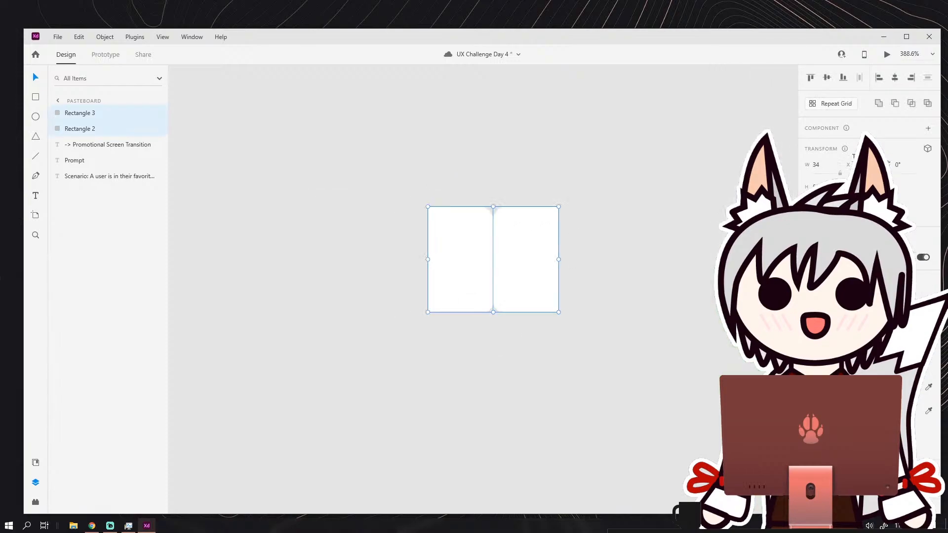
click(878, 103)
click(582, 269)
drag(577, 277, 462, 252)
scroll(428, 250, up, 2)
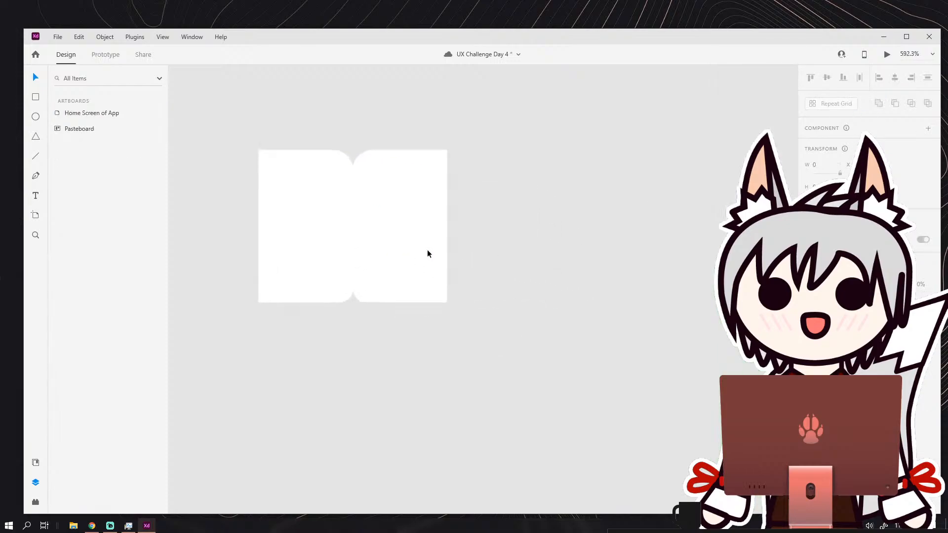
Try adding a border to the combined open-book shape, and undo the change.
click(366, 256)
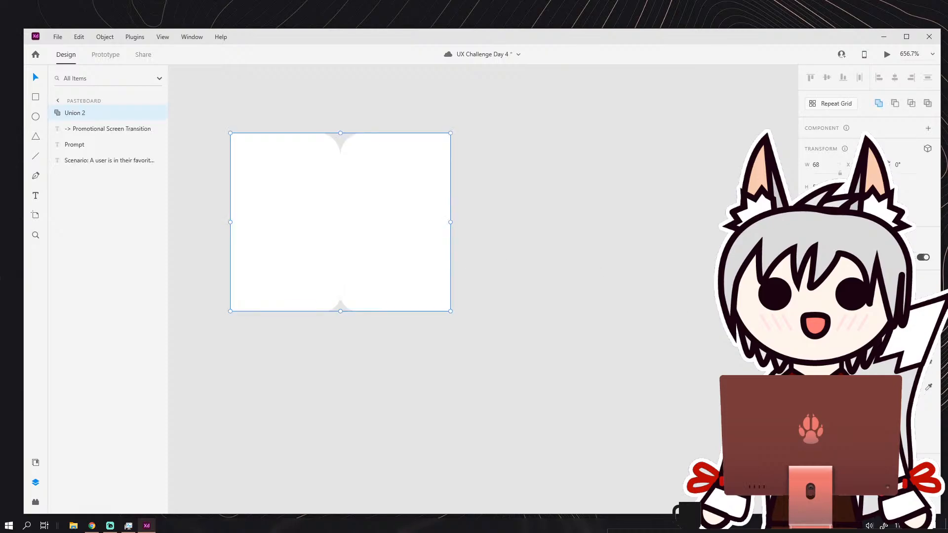
click(809, 388)
click(607, 316)
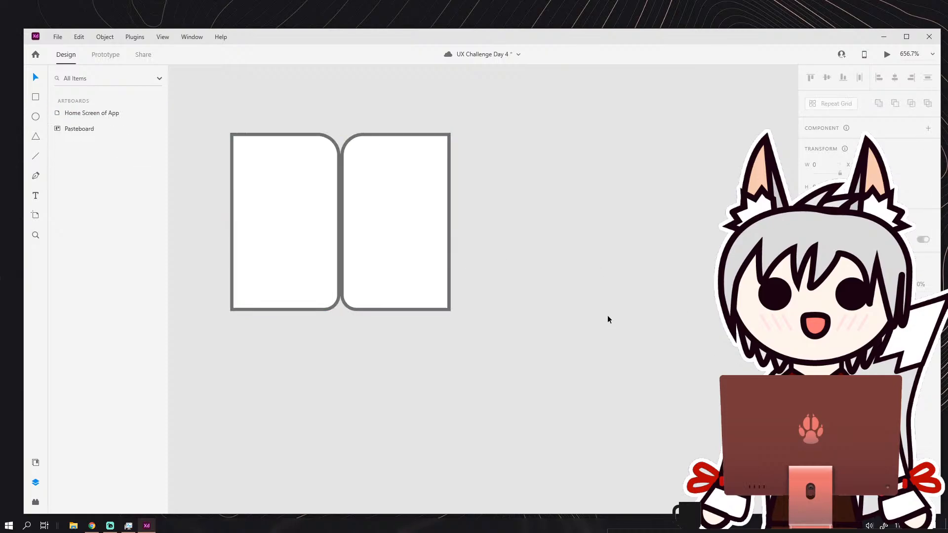
scroll(607, 305, down, 4)
drag(622, 295, 518, 278)
scroll(475, 243, up, 1)
mouse_move(475, 242)
mouse_down()
mouse_move(475, 269)
mouse_move(486, 243)
mouse_up()
key(ctrl+z)
click(475, 280)
scroll(459, 250, up, 2)
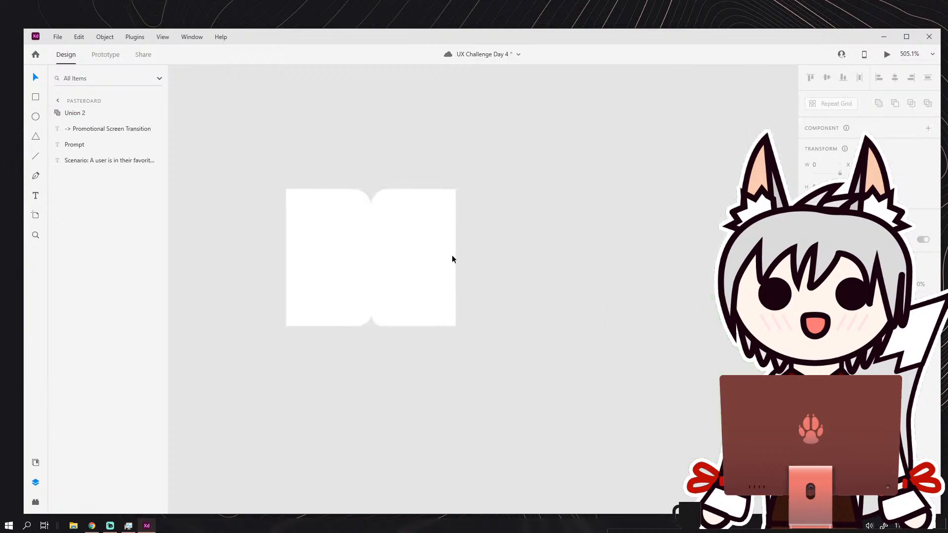
Delete the combined open-book shape from the pasteboard.
click(339, 236)
click(512, 234)
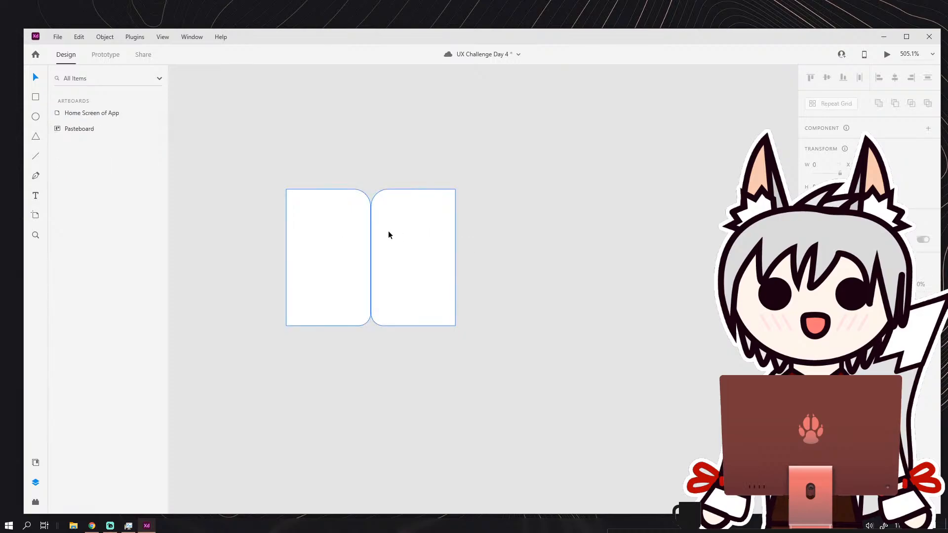
scroll(388, 235, down, 4)
scroll(446, 248, right, 3)
drag(251, 222, 264, 244)
scroll(597, 310, up, 1)
drag(283, 249, 374, 257)
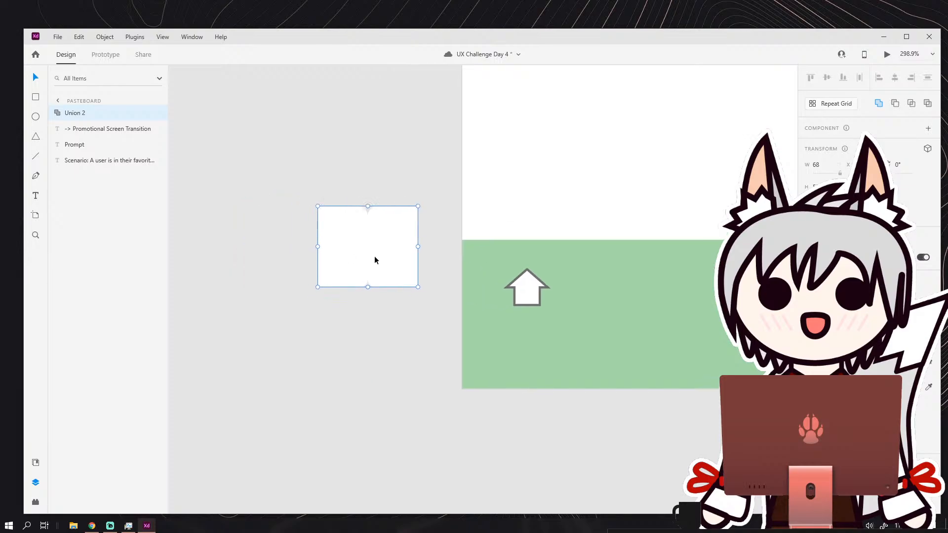
key(Delete)
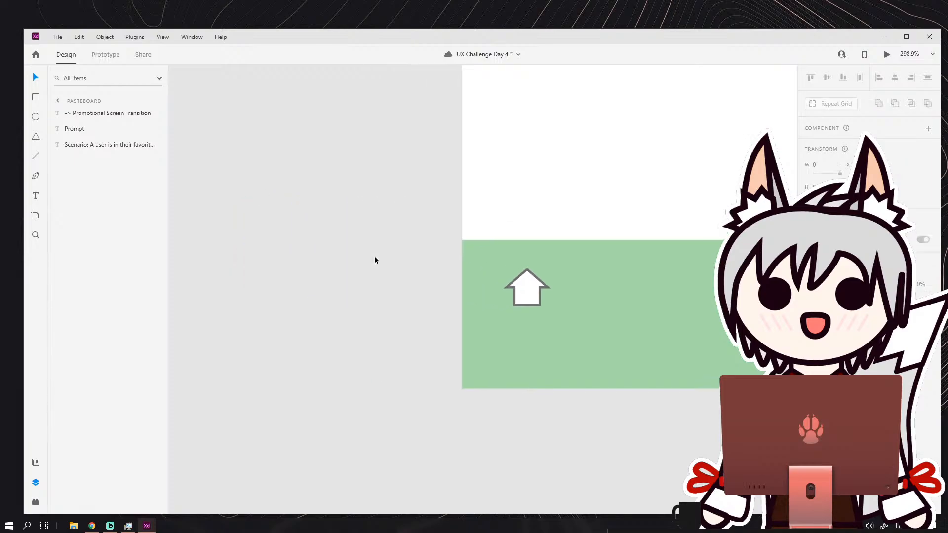
Draw a narrow upright rectangle about 10 wide on the pasteboard left of the artboard, and narrow it further.
click(38, 101)
scroll(313, 186, left, 2)
scroll(297, 180, up, 1)
drag(288, 176, 308, 263)
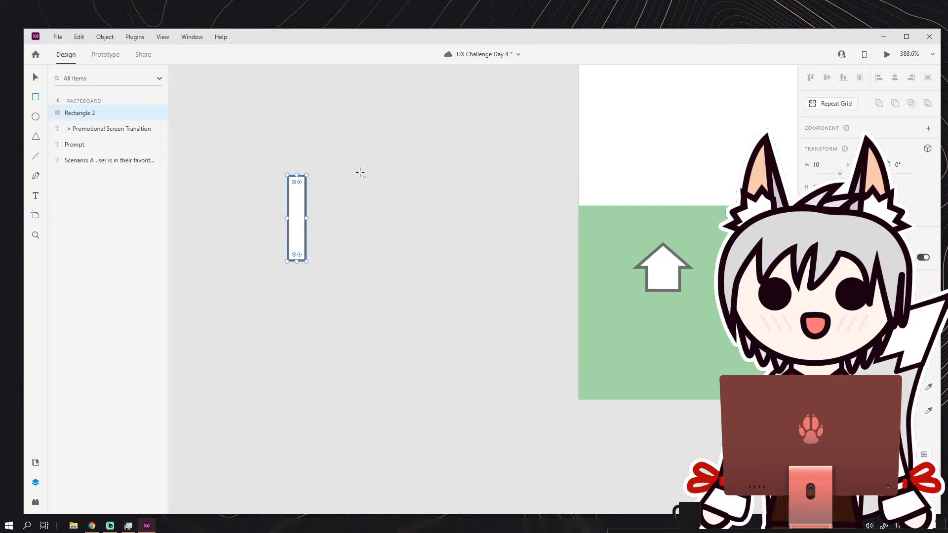
drag(306, 218, 299, 217)
Draw a wider rectangle about 32 wide and equally tall, adjoining the narrow rectangle's right side.
drag(360, 176, 300, 260)
key(v)
click(289, 170)
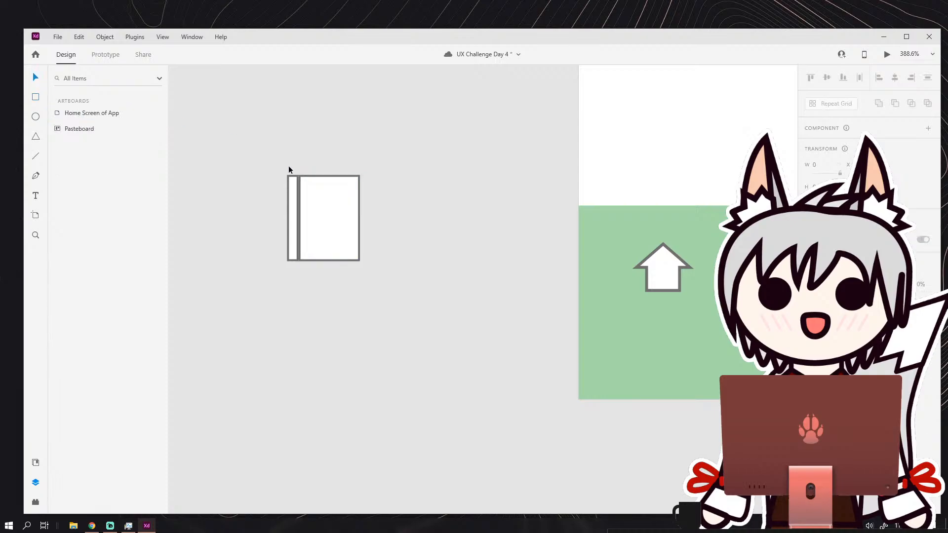
Try left-aligning the narrow and wide rectangles, and undo the alignment.
scroll(301, 195, up, 5)
click(332, 195)
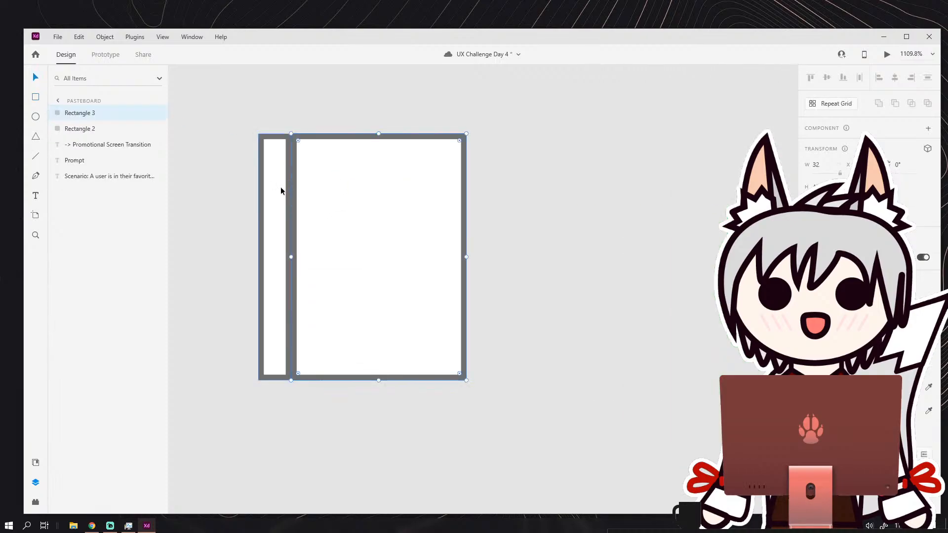
shift+click(282, 191)
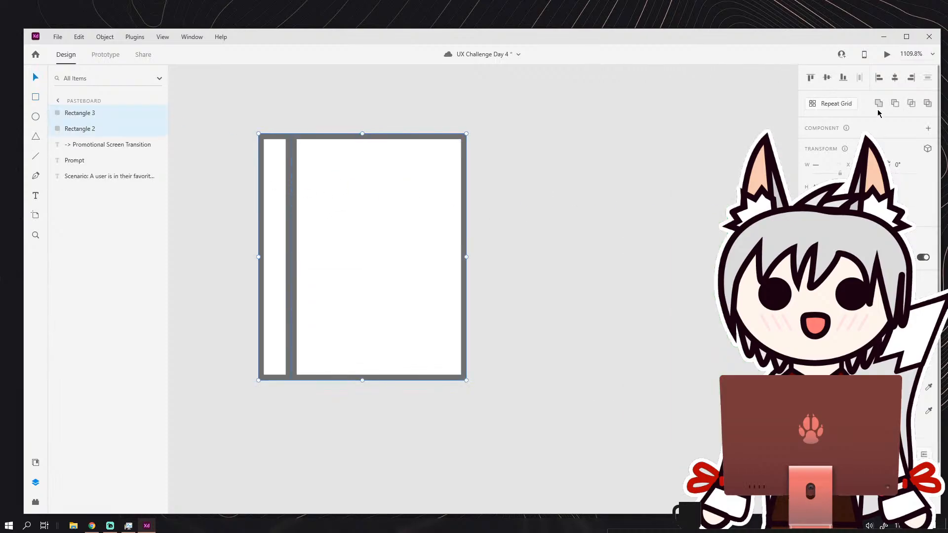
click(877, 80)
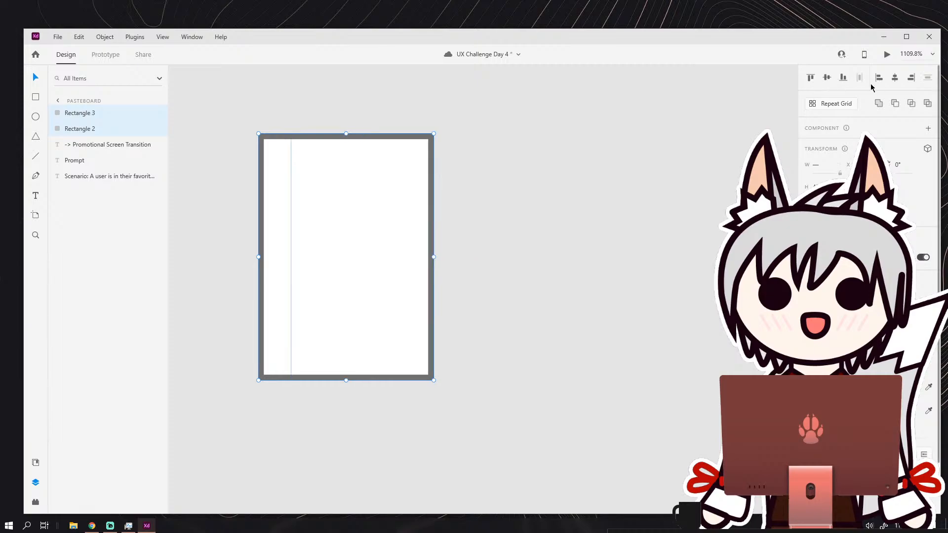
key(ctrl+z)
Nudge the wide rectangle left so its left border overlaps the narrow rectangle's right border.
click(490, 212)
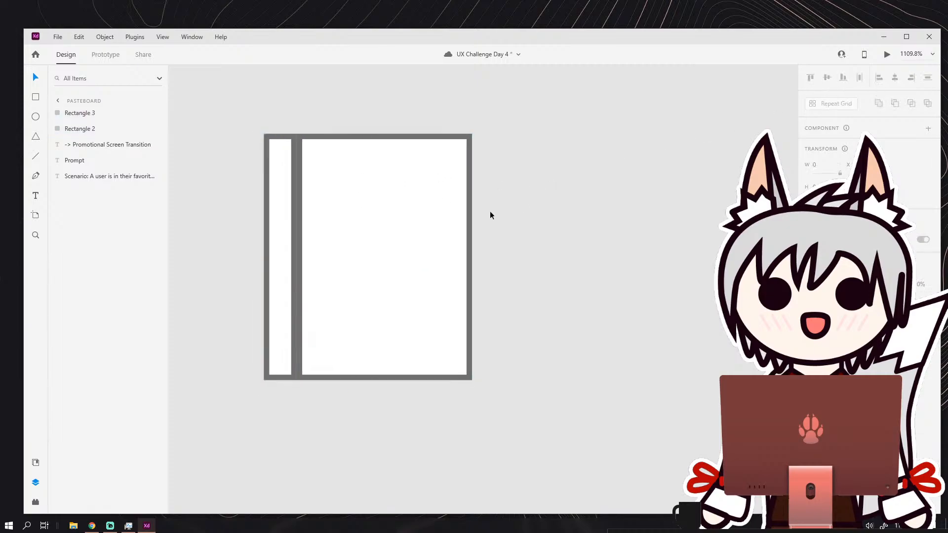
mouse_move(364, 200)
mouse_down()
mouse_move(383, 197)
mouse_move(363, 200)
mouse_up()
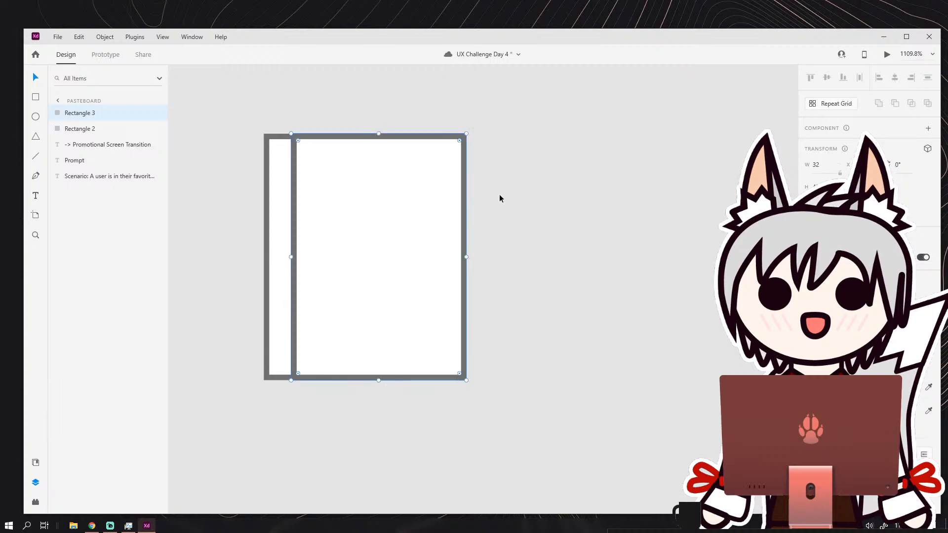
click(500, 197)
scroll(521, 204, down, 5)
drag(516, 202, 446, 255)
scroll(445, 195, up, 1)
scroll(350, 172, up, 2)
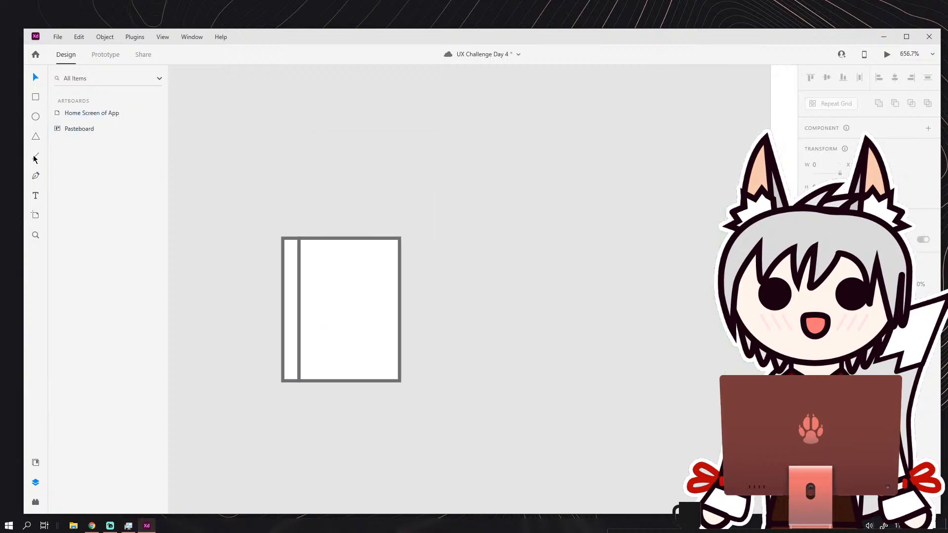
Draw a vertical line above the book outline and a short line about 6 wide sloping down right from its upper end.
drag(337, 147, 340, 218)
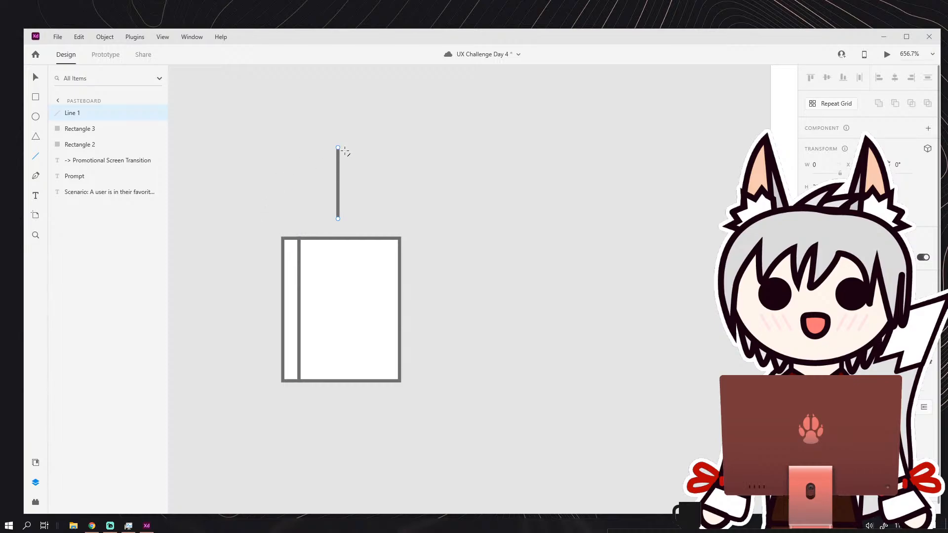
mouse_move(338, 148)
mouse_down()
mouse_move(351, 155)
mouse_move(330, 146)
mouse_move(344, 156)
mouse_move(338, 148)
mouse_up()
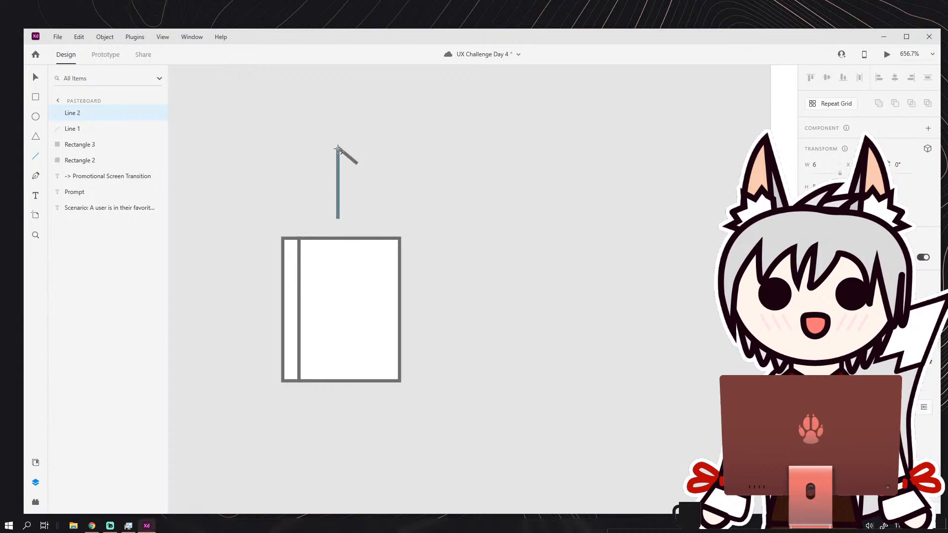
scroll(337, 148, up, 5)
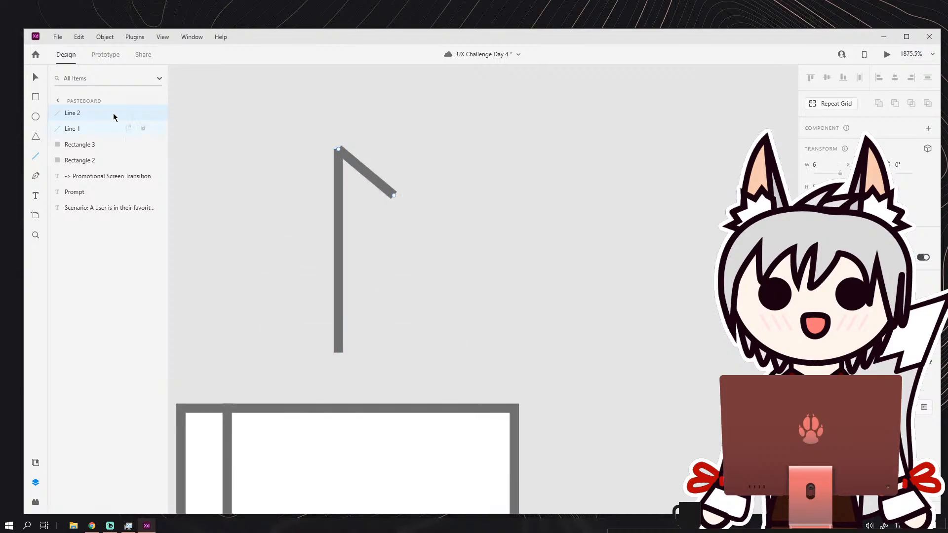
Delete the short sloping line, keeping only the vertical line above the book outline.
mouse_move(358, 168)
mouse_down()
mouse_move(347, 158)
mouse_move(355, 171)
mouse_up()
click(451, 174)
click(363, 171)
key(Delete)
Draw a new, steeper short line sloping down to the right from the vertical line's upper end.
click(339, 161)
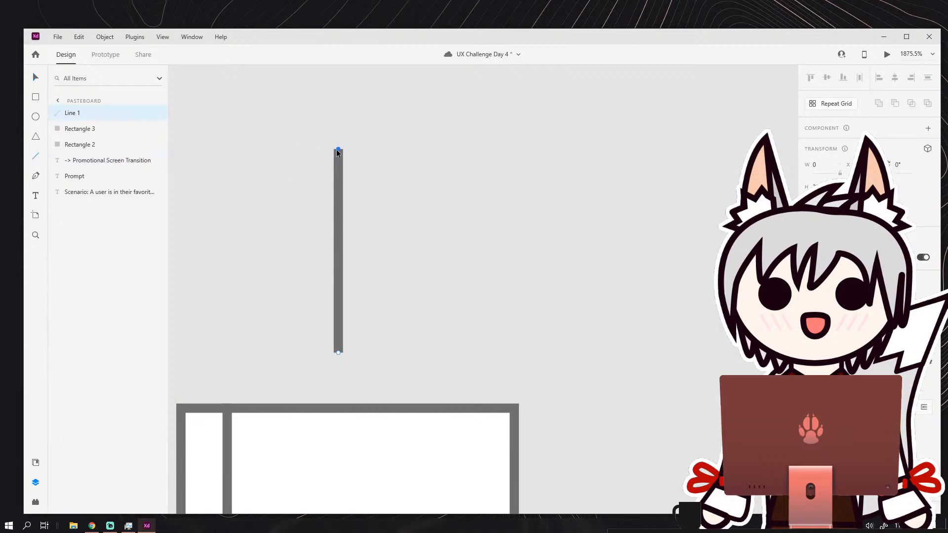
mouse_move(339, 149)
mouse_down()
mouse_move(356, 169)
mouse_move(338, 149)
mouse_up()
drag(395, 208, 338, 149)
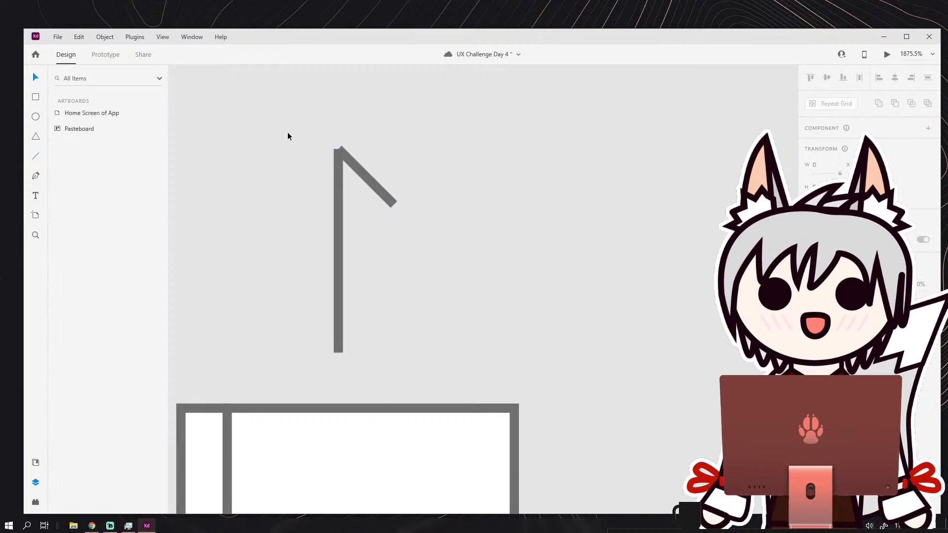
Delete both lines above the book outline and draw an upright rectangle about 10 wide in their place.
drag(287, 132, 410, 197)
key(Delete)
key(r)
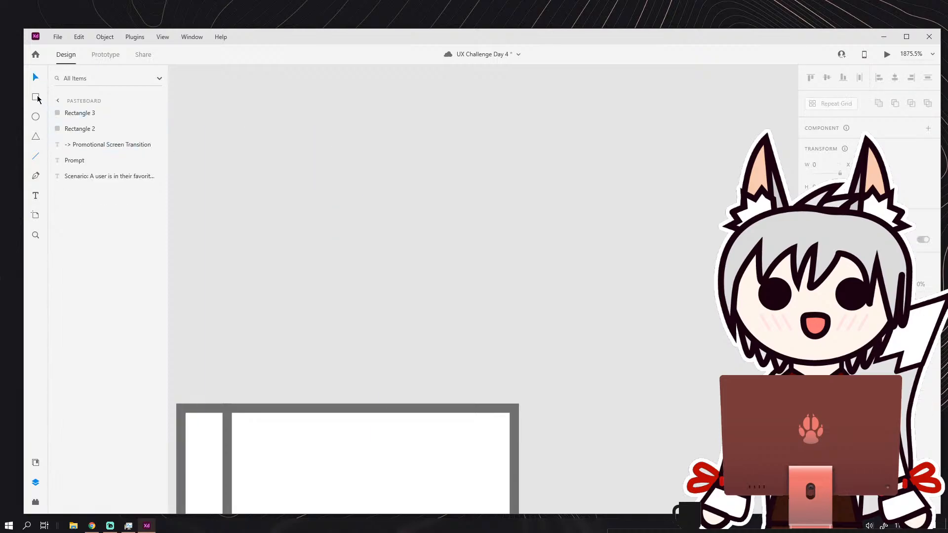
drag(380, 154, 469, 341)
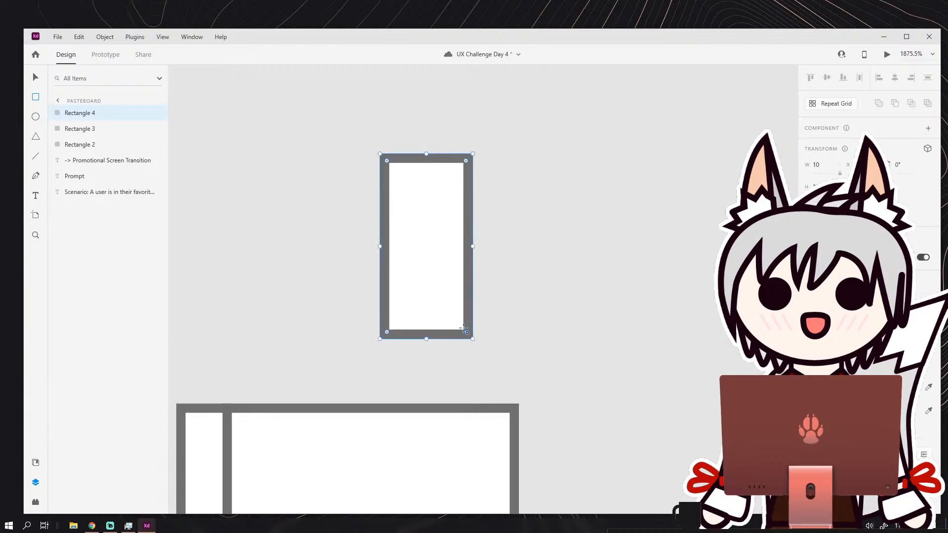
click(35, 79)
click(258, 144)
Draw a triangle about 9 wide, rotate it 180° and place it inside the upright rectangle's upper end, aligned to its left edge.
click(40, 138)
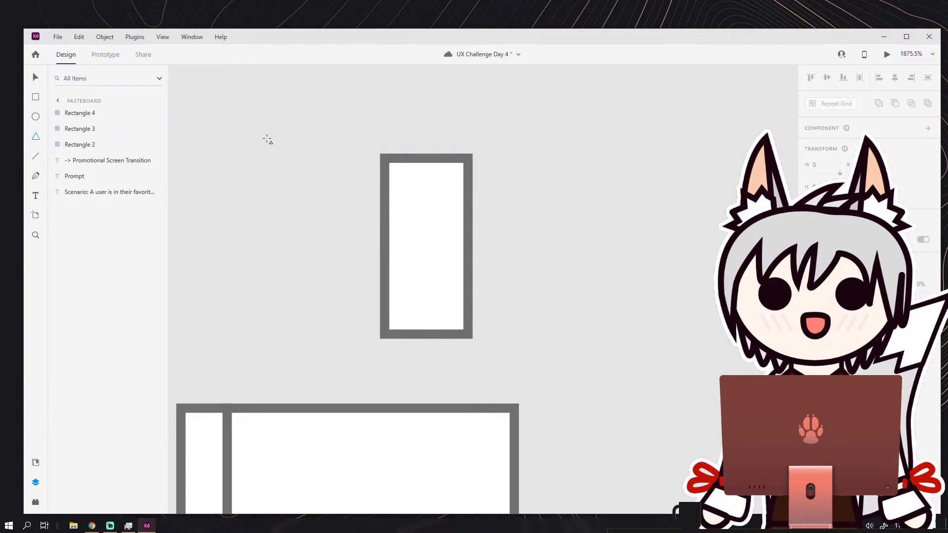
drag(259, 126, 344, 197)
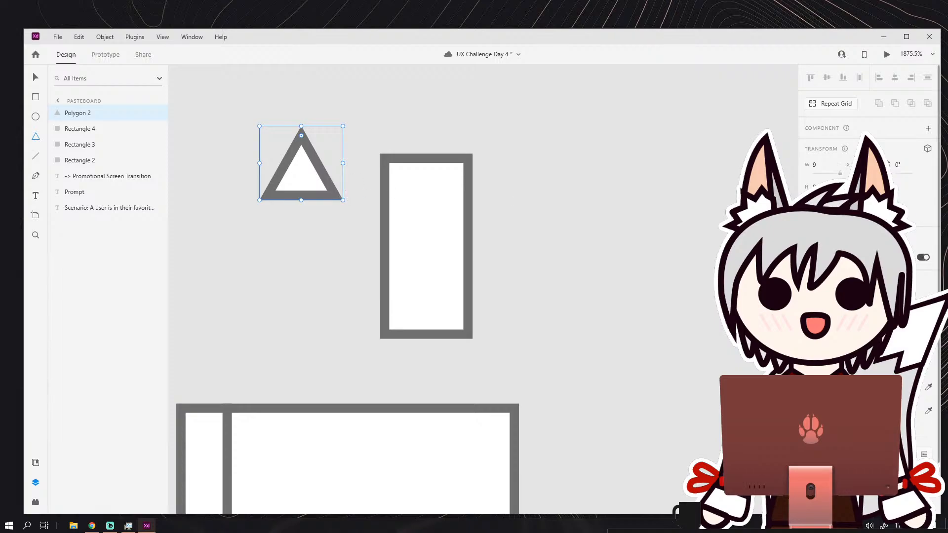
click(828, 209)
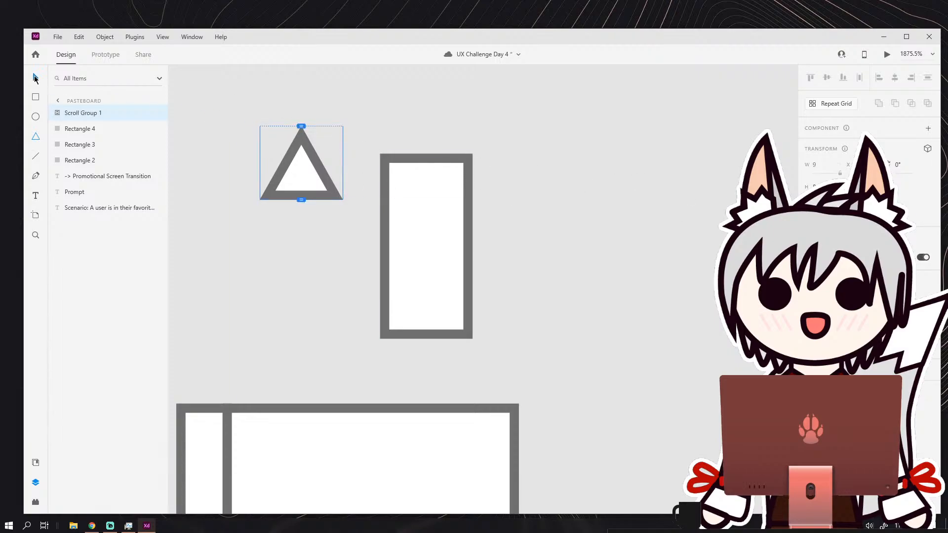
key(ctrl+z)
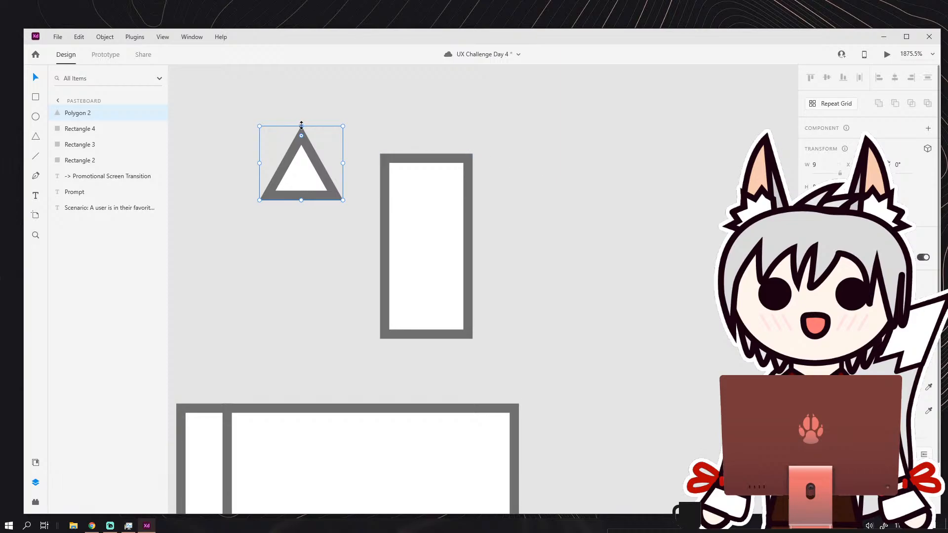
drag(301, 123, 425, 212)
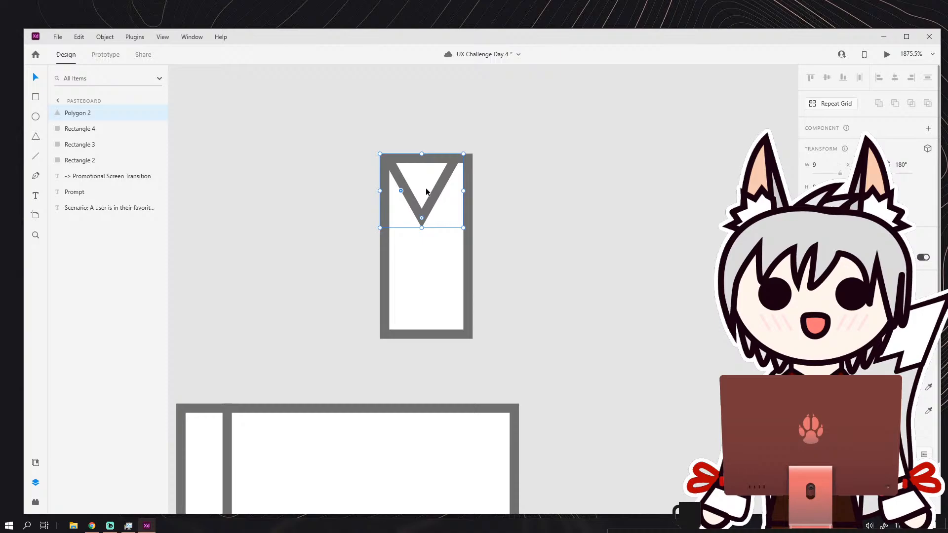
Narrow the upright rectangle to the triangle's width of 9 and subtract the triangle to form a notched bookmark ribbon.
click(473, 248)
drag(468, 246, 463, 246)
click(498, 215)
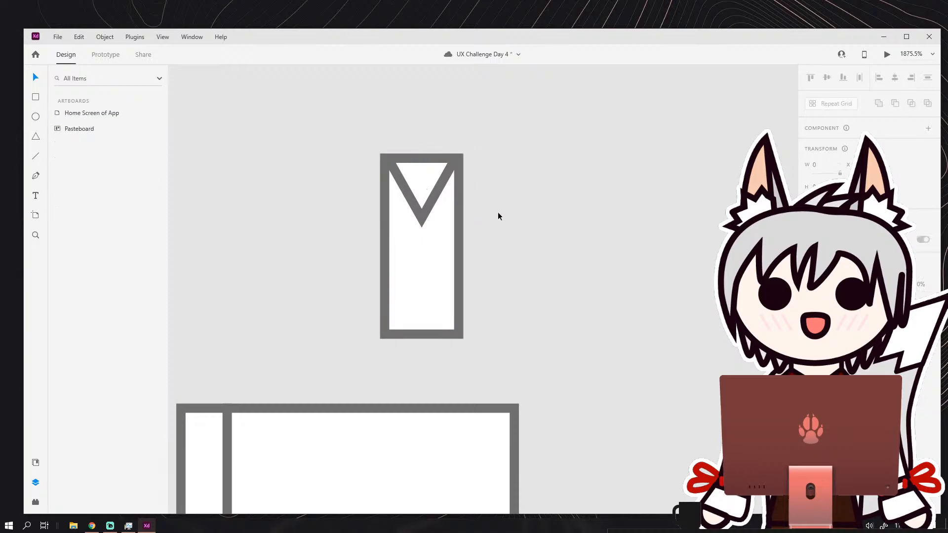
drag(404, 140, 455, 230)
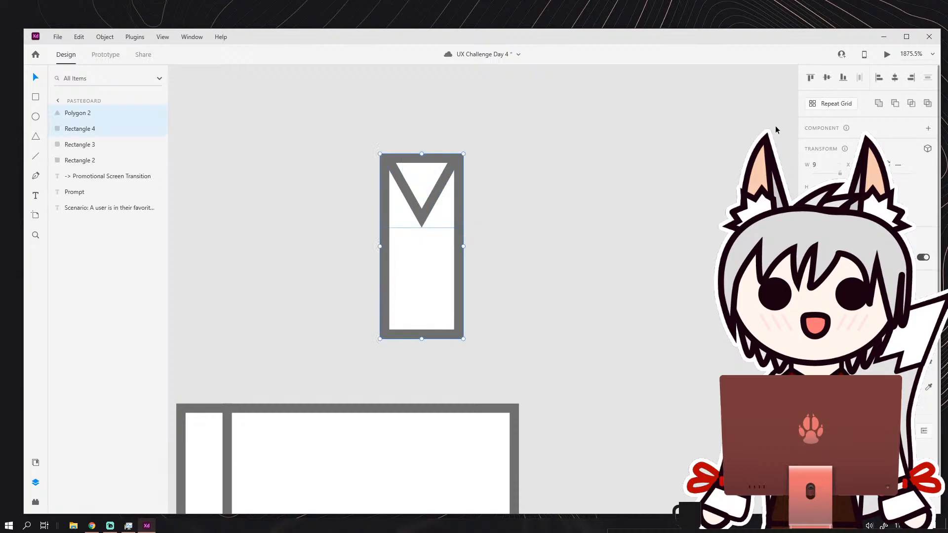
click(895, 104)
click(614, 182)
Move the bookmark ribbon onto the book's upper edge and shorten it from its notched end.
scroll(571, 134, down, 3)
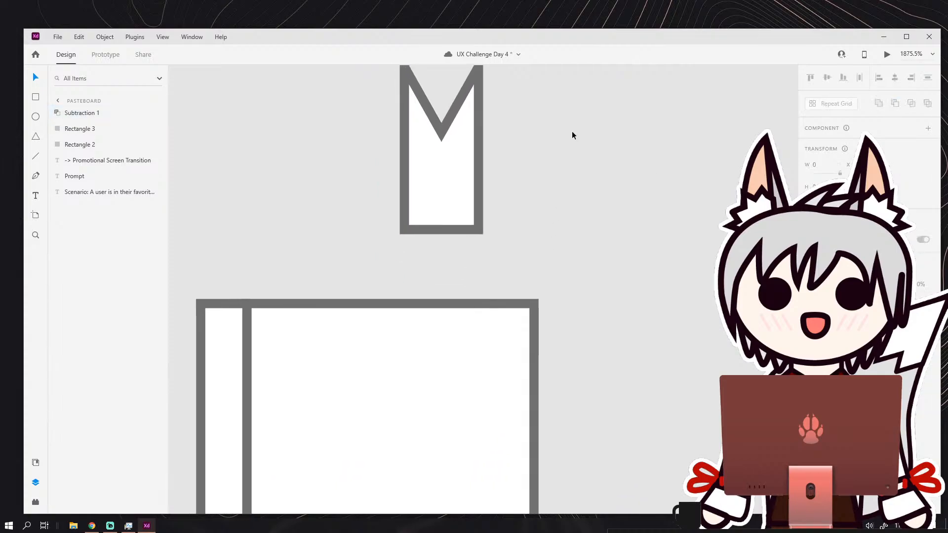
drag(469, 173, 467, 215)
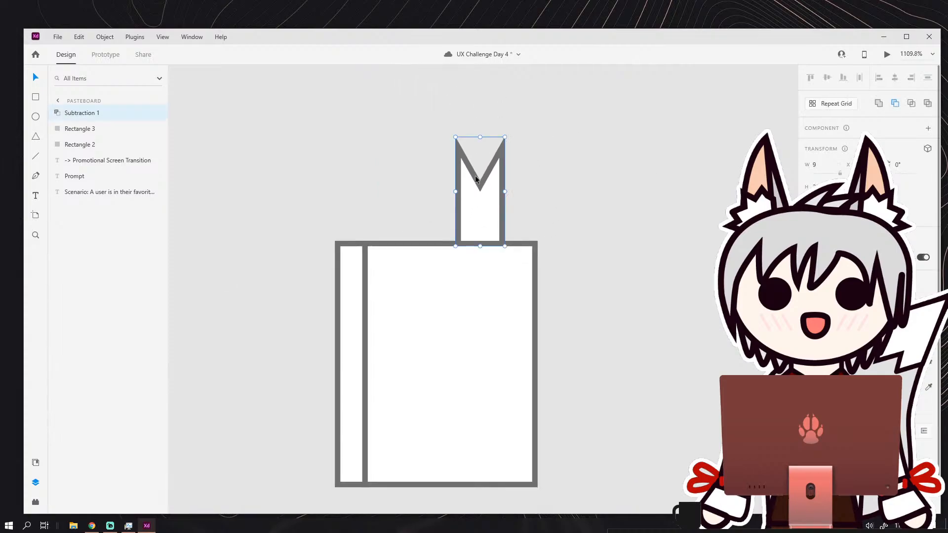
drag(480, 138, 481, 197)
click(550, 211)
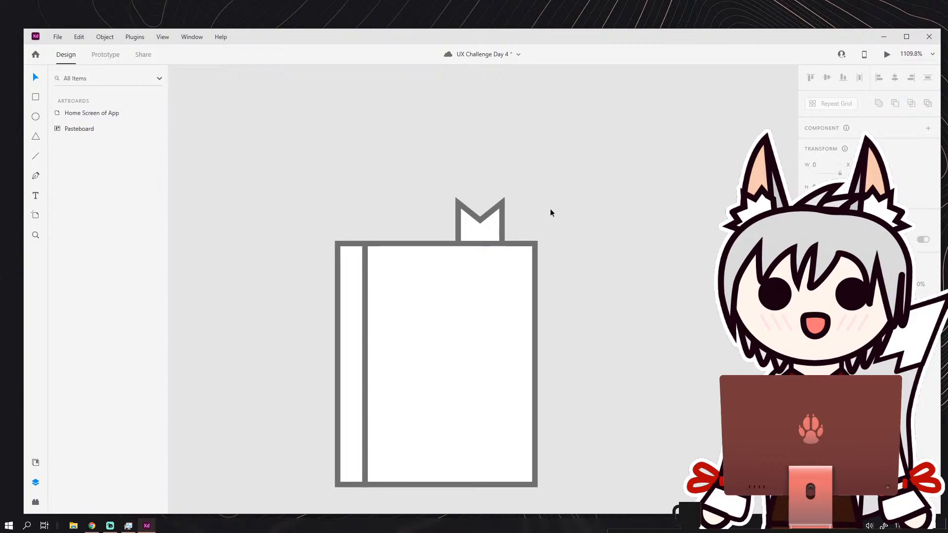
Select both book rectangles and the ribbon and move them together onto the green bottom navigation bar.
scroll(554, 222, down, 3)
scroll(494, 208, down, 4)
scroll(442, 195, up, 3)
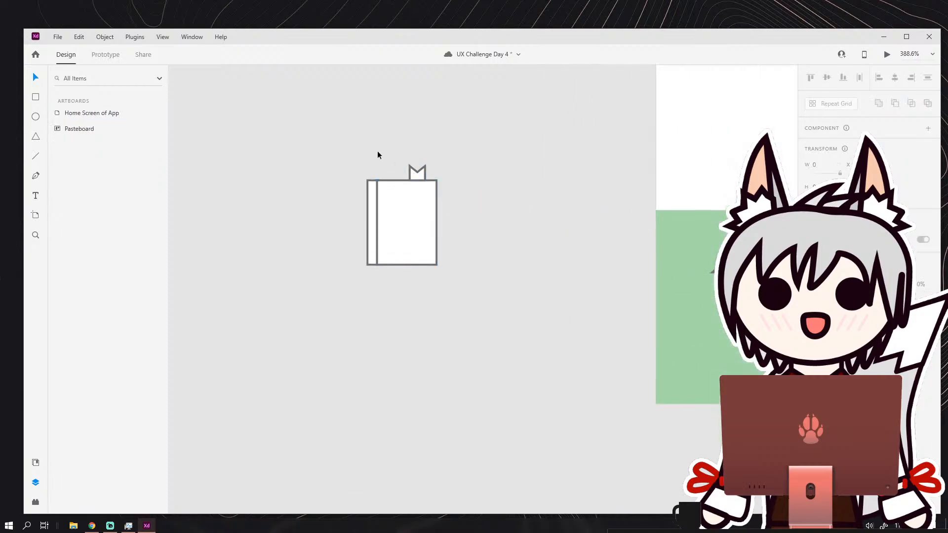
drag(378, 154, 462, 258)
scroll(514, 218, right, 5)
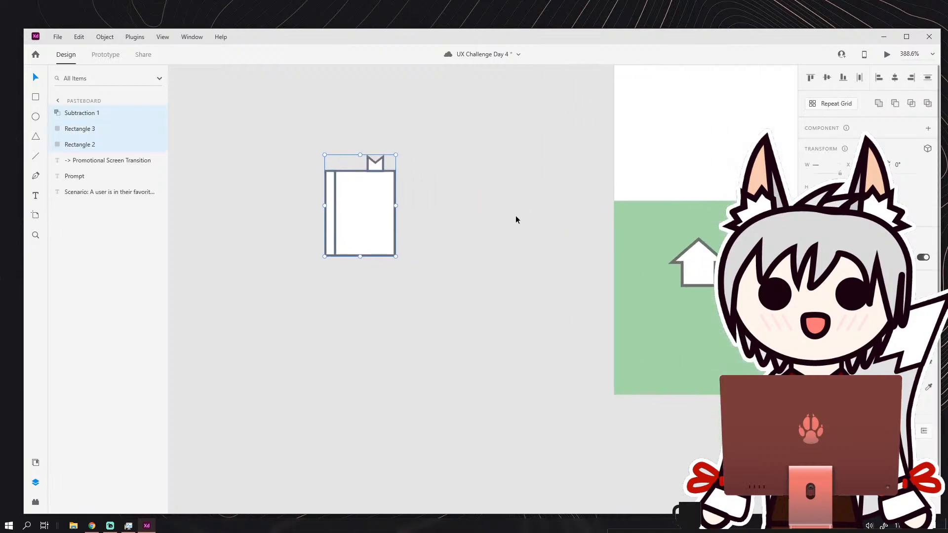
click(879, 105)
key(ctrl+z)
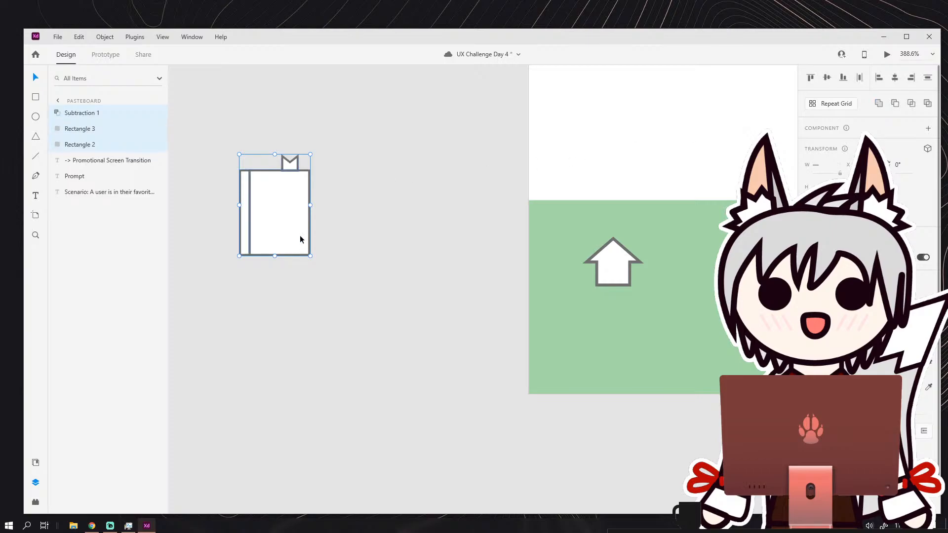
drag(292, 238, 526, 300)
Scale the book icon down to about the house's size, place it beside the house, and thicken its borders.
scroll(527, 299, up, 1)
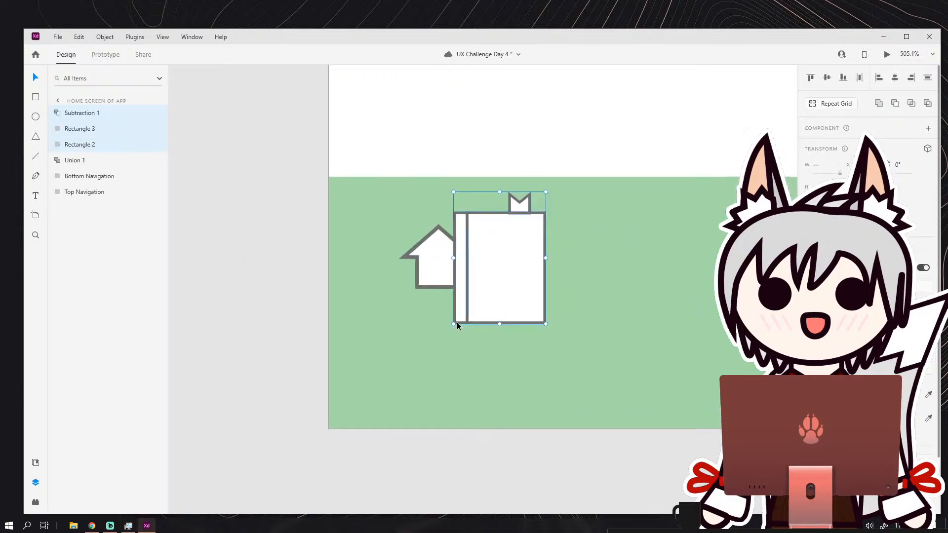
drag(456, 325, 493, 303)
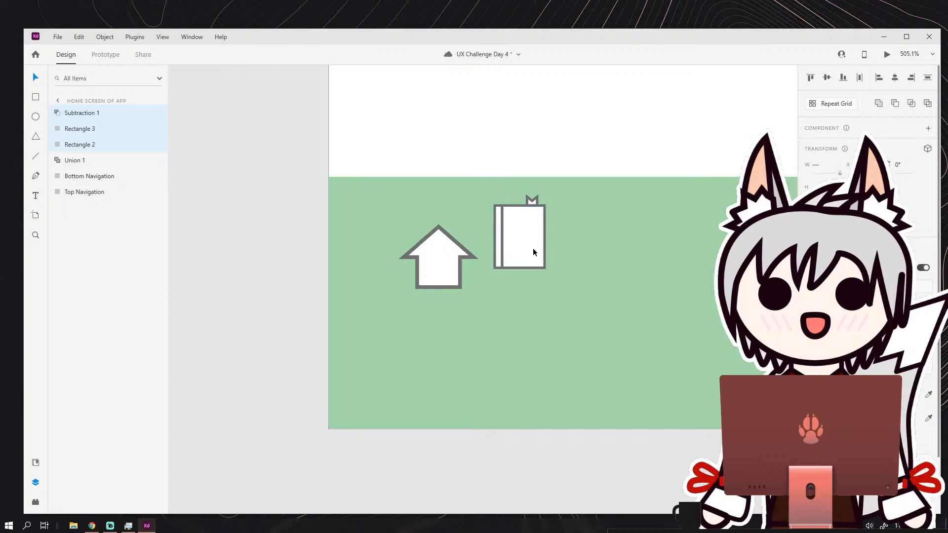
drag(534, 252, 539, 277)
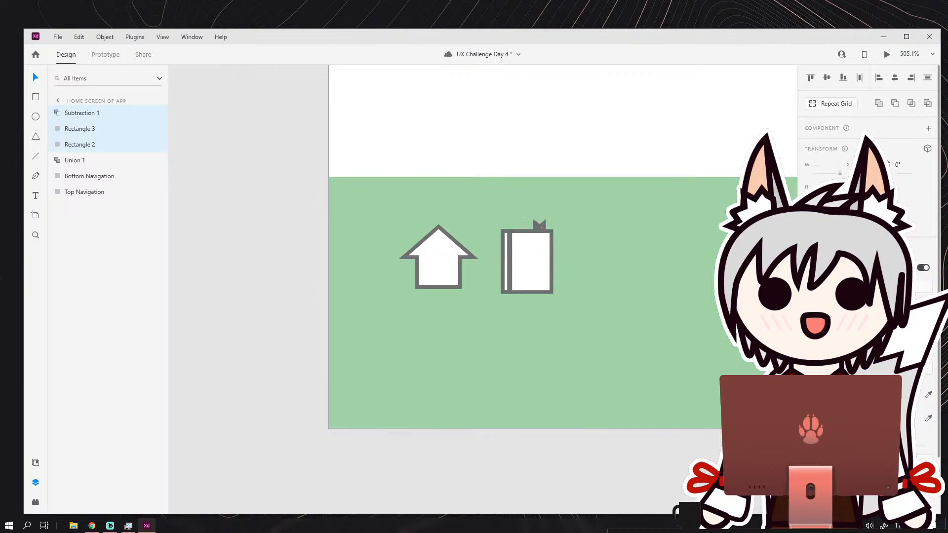
Enlarge the bookmark ribbon on the book's upper edge to about 8 wide so its white interior shows.
scroll(538, 222, up, 5)
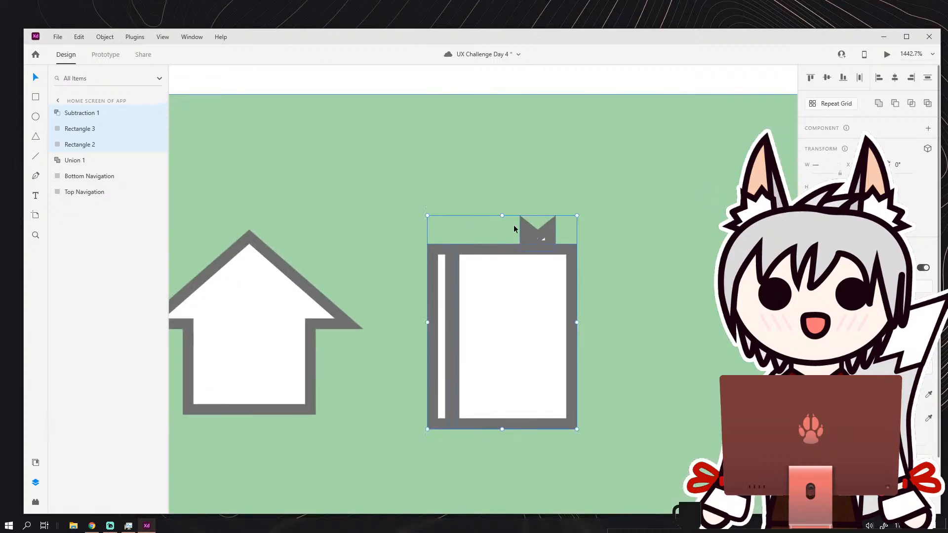
click(525, 214)
click(522, 227)
drag(519, 230, 527, 210)
scroll(528, 250, down, 2)
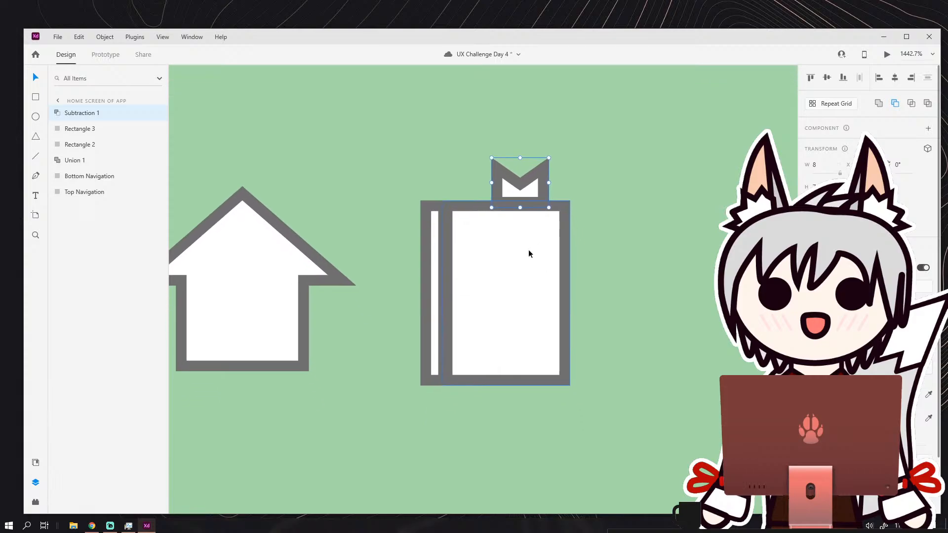
scroll(499, 306, down, 5)
scroll(502, 291, up, 5)
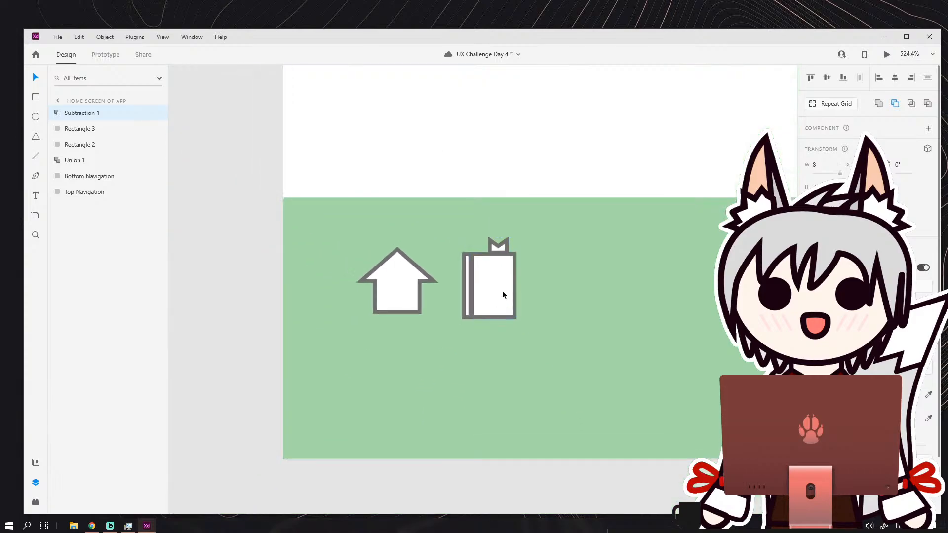
Widen the book's narrow spine rectangle to 6 so it overlaps the border of the cover rectangle.
click(456, 285)
scroll(464, 280, up, 3)
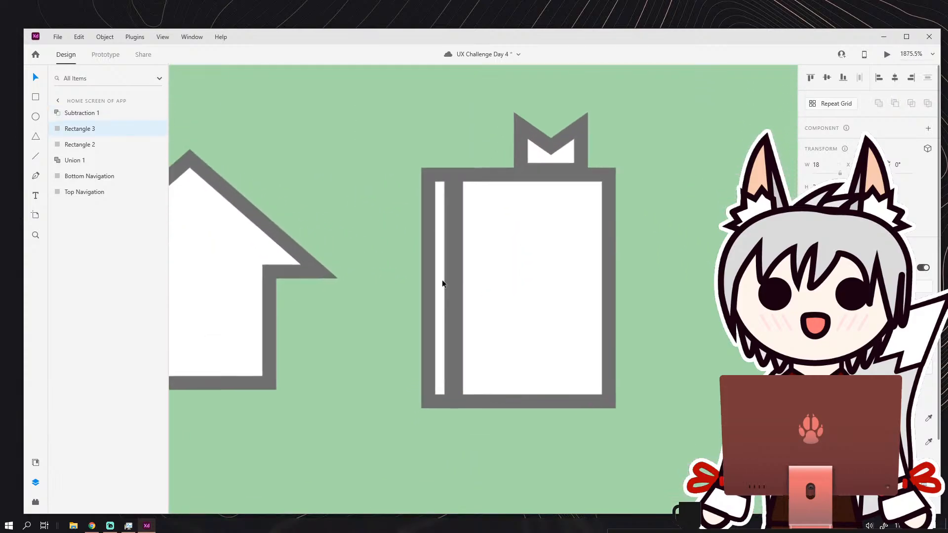
click(446, 283)
drag(459, 286, 477, 285)
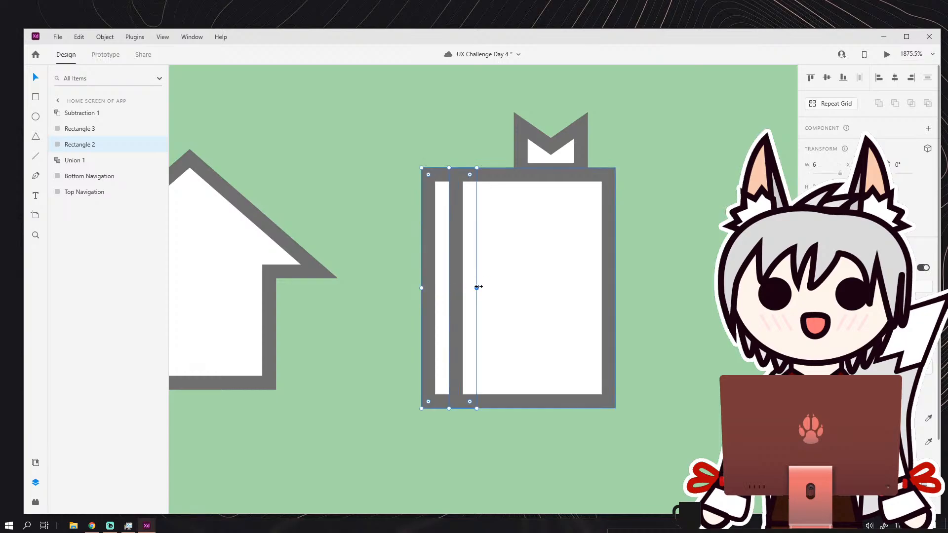
scroll(479, 284, down, 5)
scroll(472, 297, up, 2)
Lock the Bottom Navigation rectangle.
click(437, 294)
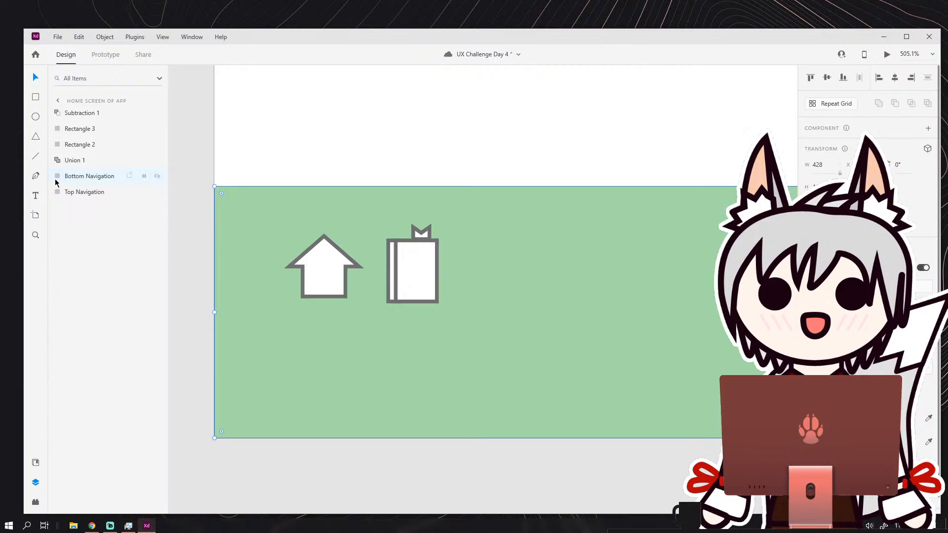
drag(57, 177, 59, 177)
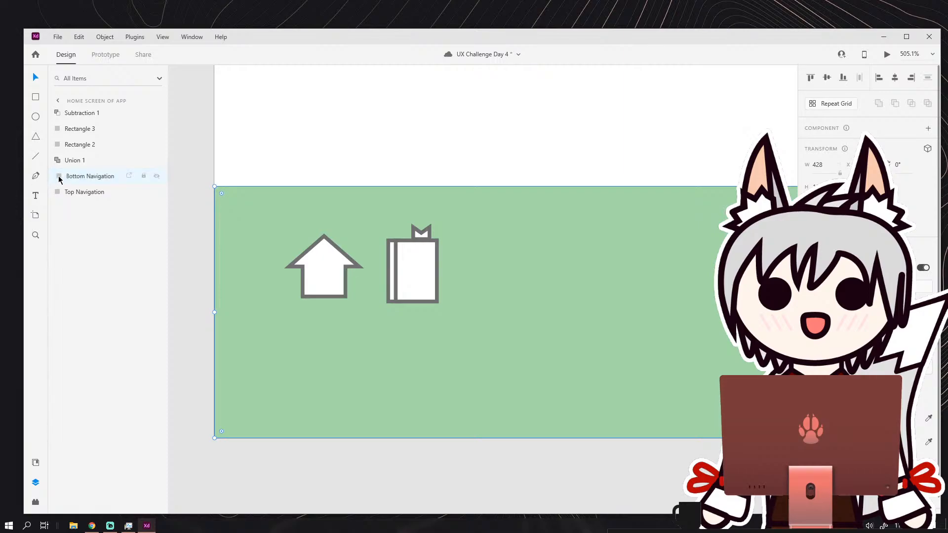
click(143, 177)
Select all parts of the book icon and move them farther right from the house icon on the navigation bar.
drag(389, 228, 439, 294)
drag(438, 295, 301, 271)
drag(278, 250, 389, 250)
scroll(389, 250, down, 3)
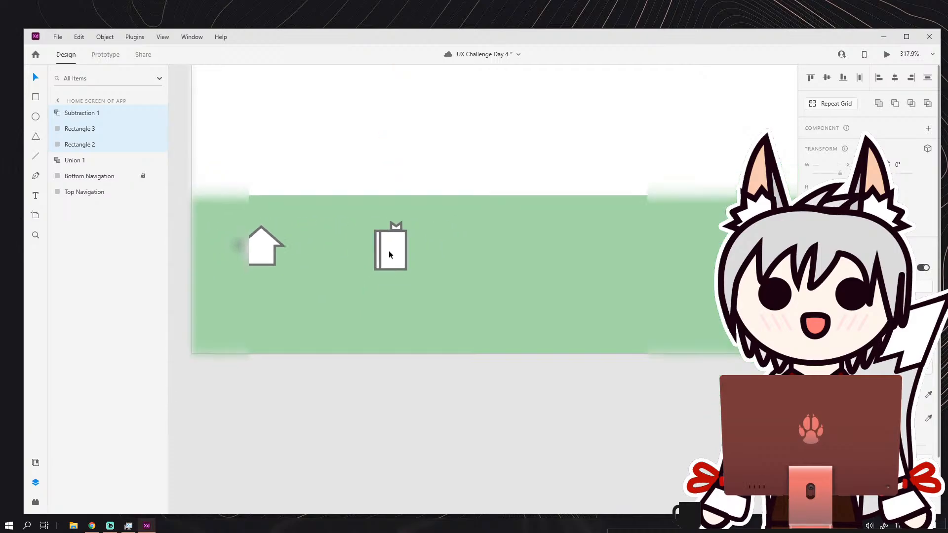
click(443, 225)
Draw five horizontal text lines about 7 wide on the book cover, left-aligned as a group of two above a group of three.
scroll(463, 263, down, 3)
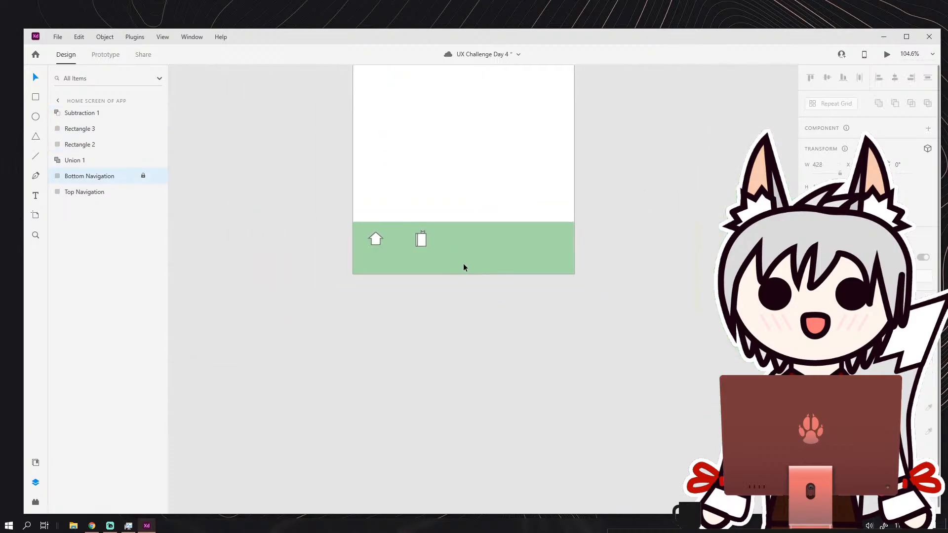
scroll(425, 280, up, 5)
scroll(405, 258, up, 8)
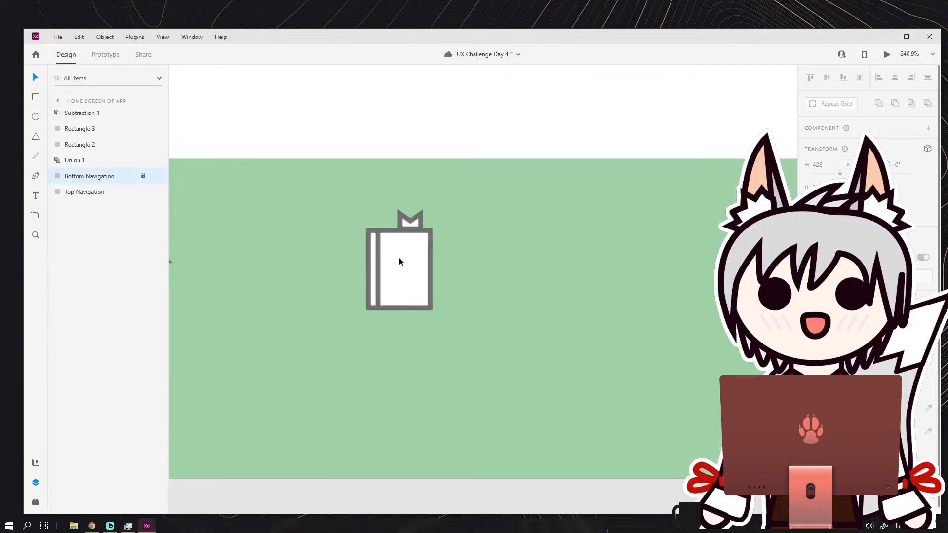
click(35, 156)
scroll(419, 243, up, 3)
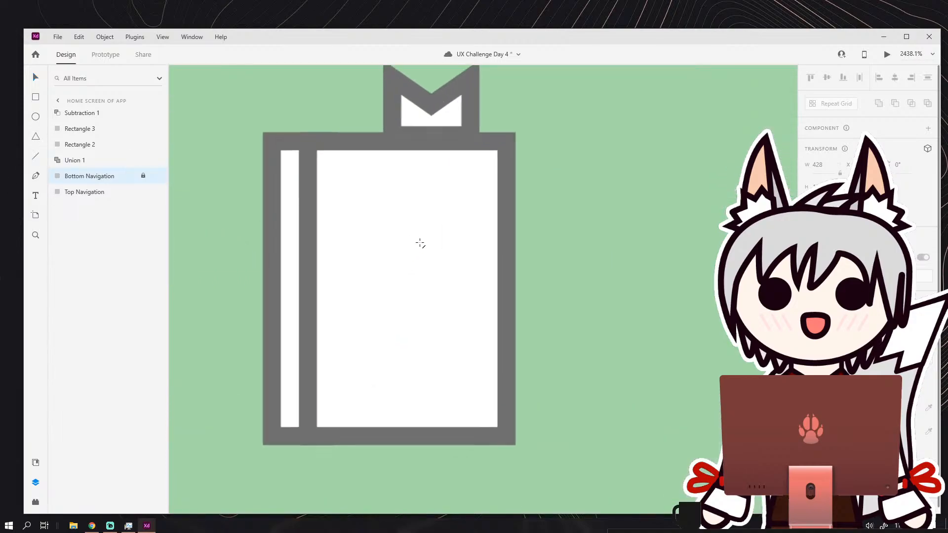
drag(353, 210, 437, 211)
drag(353, 246, 437, 247)
drag(354, 295, 431, 294)
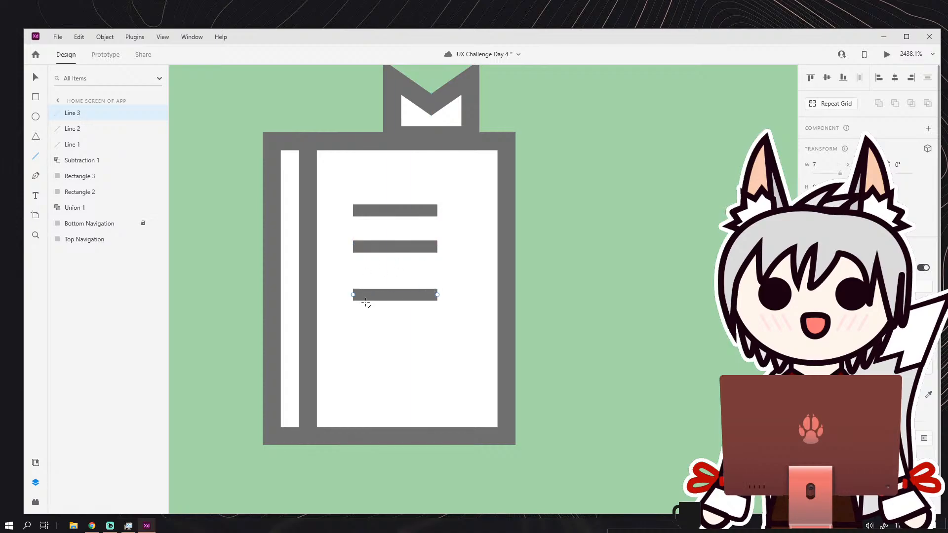
drag(353, 319, 423, 320)
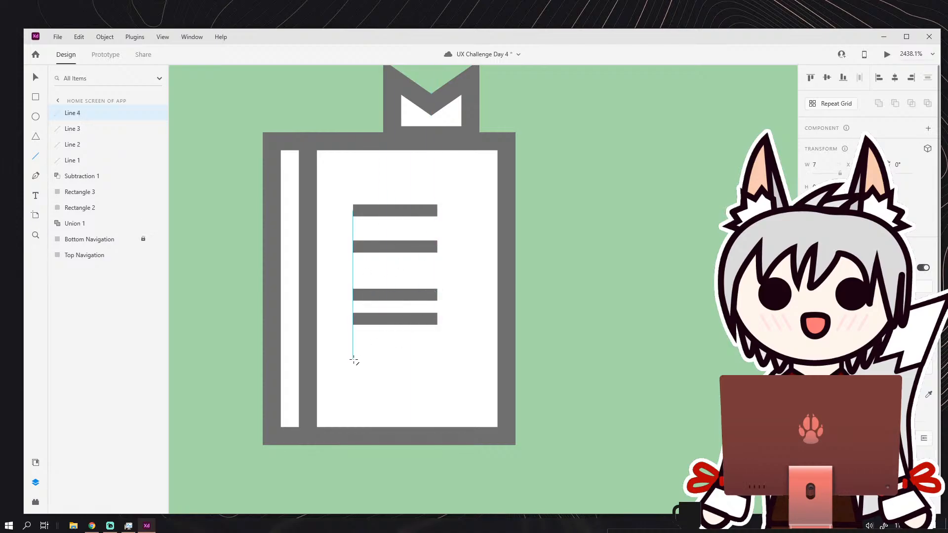
drag(353, 360, 440, 361)
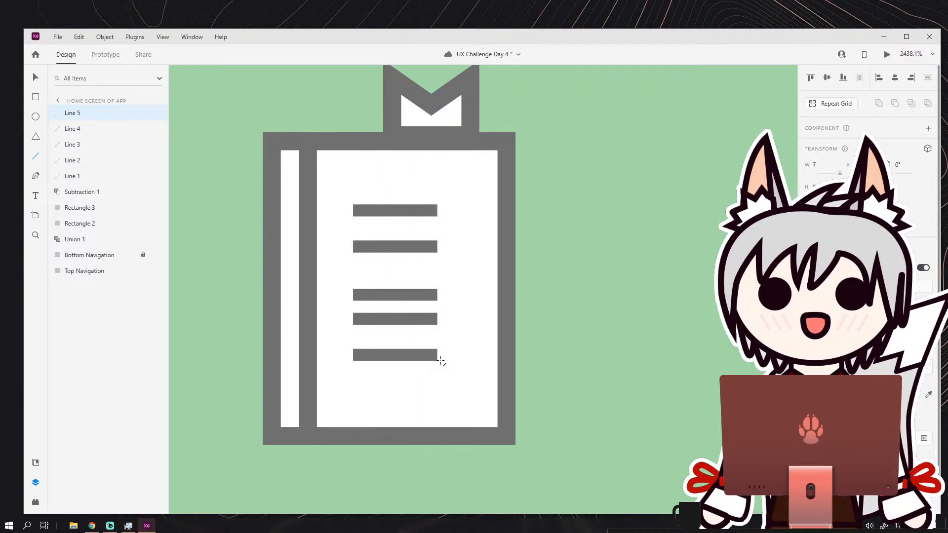
click(216, 122)
Duplicate the whole book icon, including its ribbon and text lines, in place on the navigation bar.
scroll(267, 209, down, 8)
drag(334, 226, 454, 244)
scroll(456, 243, down, 4)
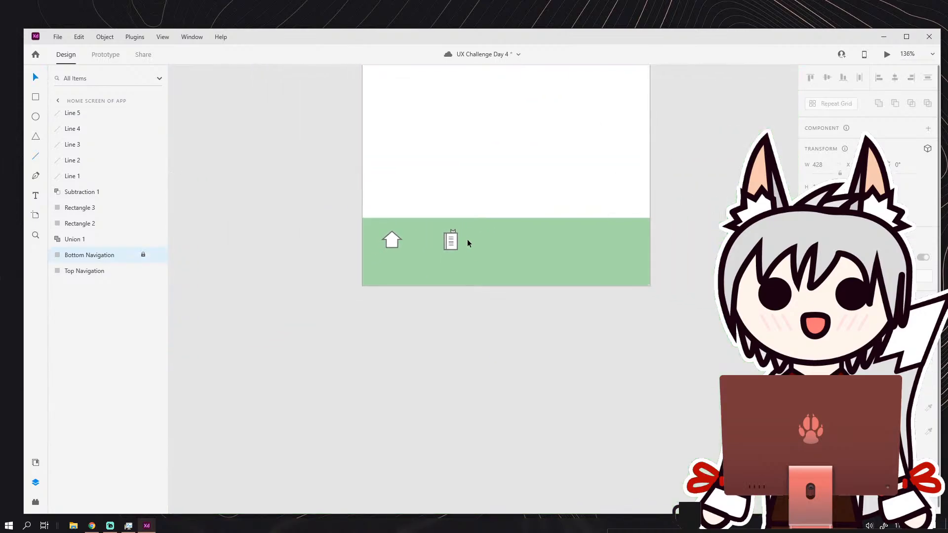
scroll(468, 243, up, 5)
drag(277, 225, 612, 243)
drag(542, 211, 484, 201)
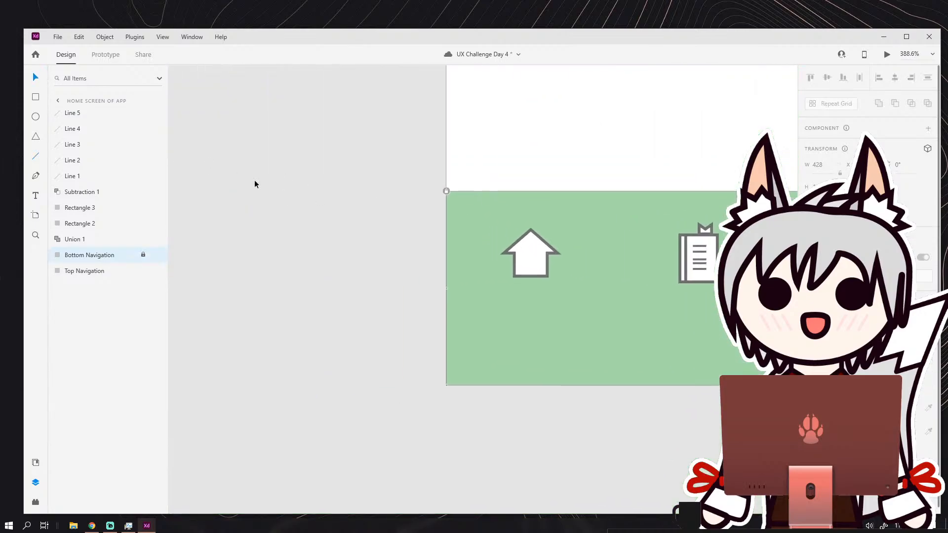
drag(555, 222, 319, 206)
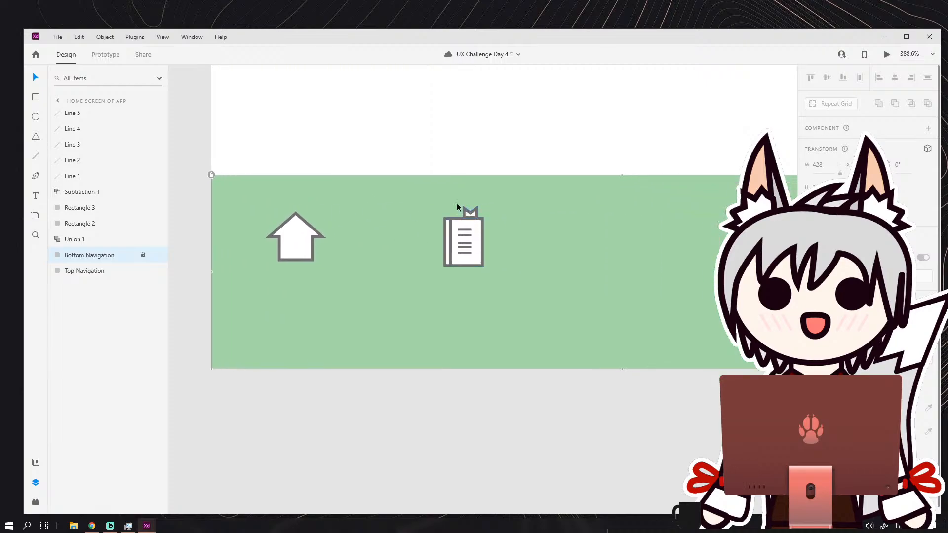
drag(442, 201, 627, 260)
click(315, 220)
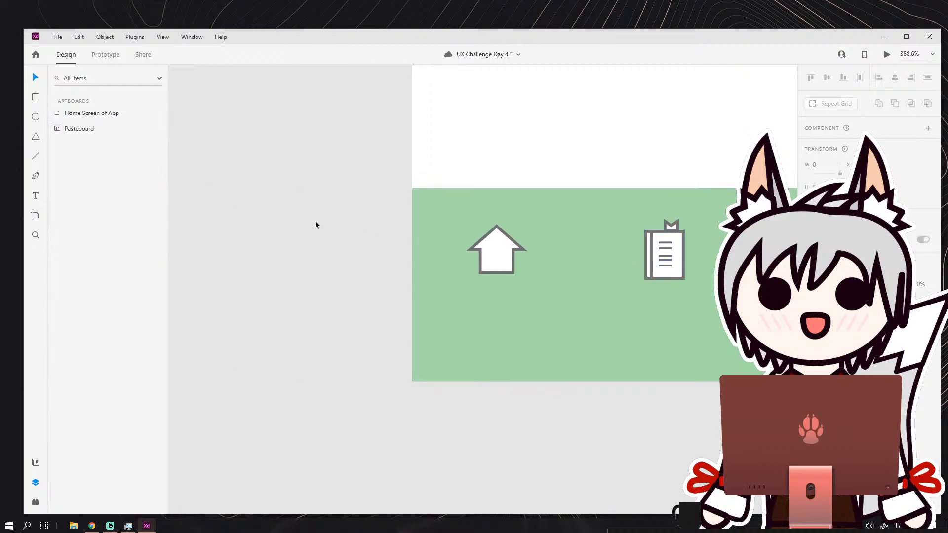
key(ctrl+v)
drag(677, 307, 545, 264)
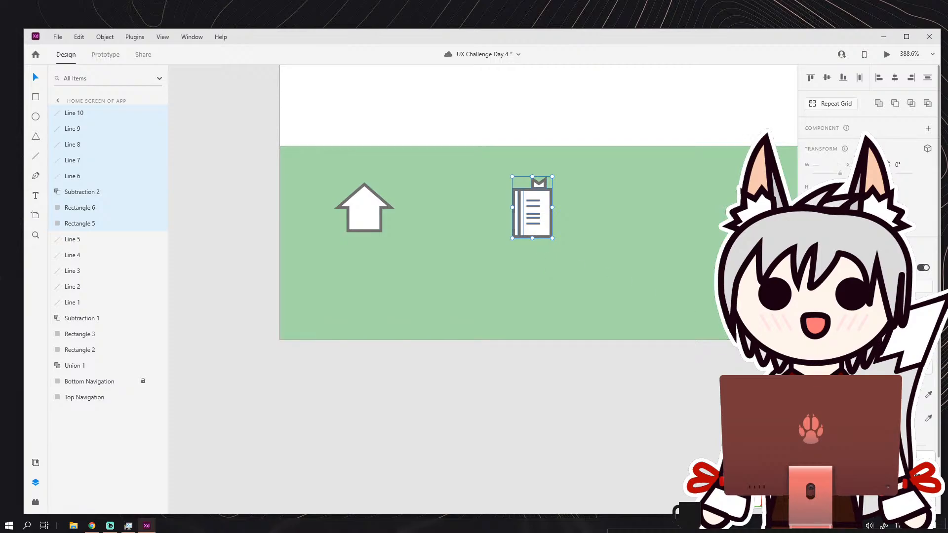
Move the duplicated book icon onto the pasteboard beside the artboard and delete its narrow spine rectangle.
drag(540, 229, 287, 242)
scroll(286, 242, up, 3)
click(363, 174)
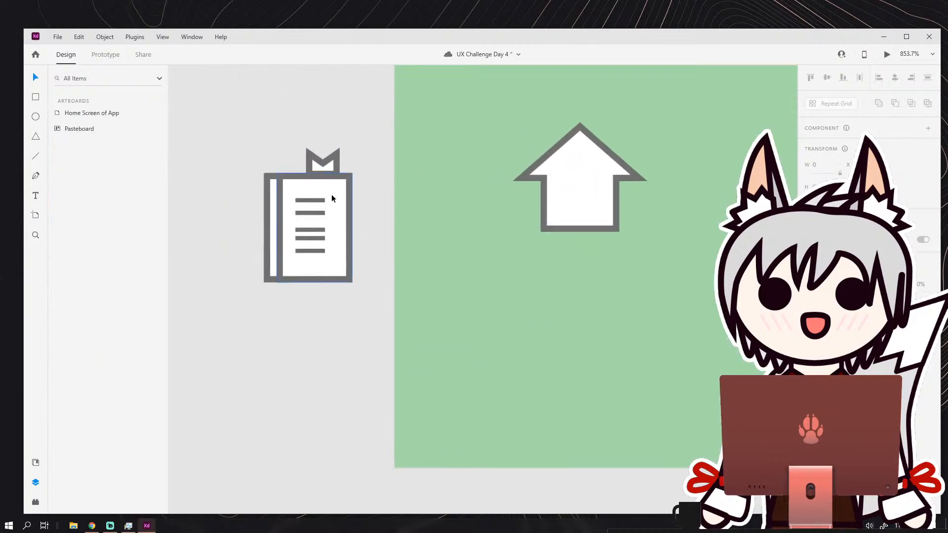
scroll(331, 194, up, 1)
click(310, 227)
drag(310, 226, 260, 235)
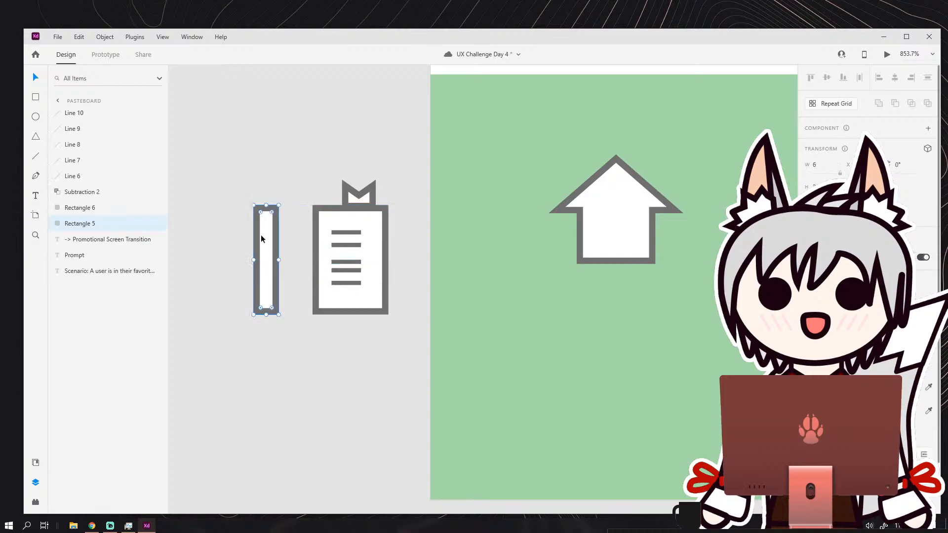
key(Delete)
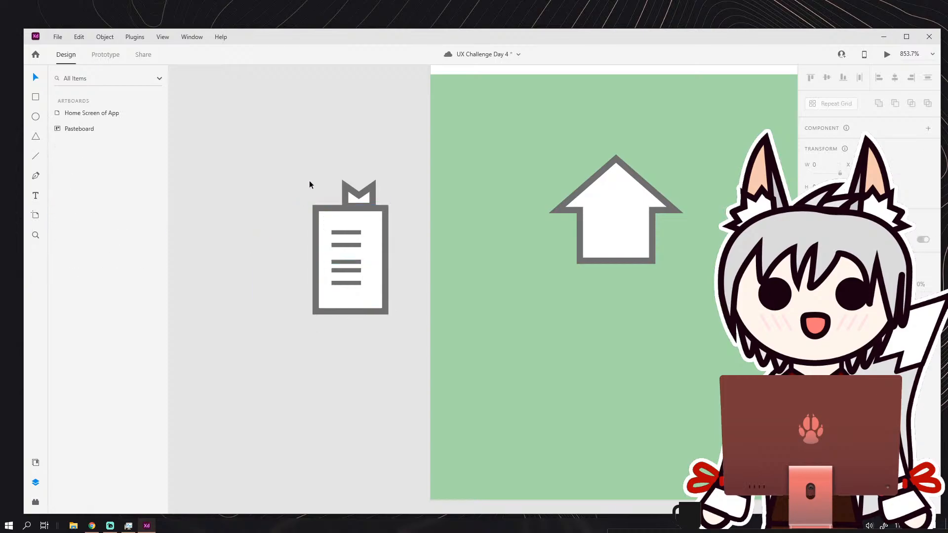
Duplicate the pasteboard book's page with its text lines on its left side to form an open book, without the second ribbon.
drag(309, 180, 301, 268)
key(ctrl+d)
click(297, 184)
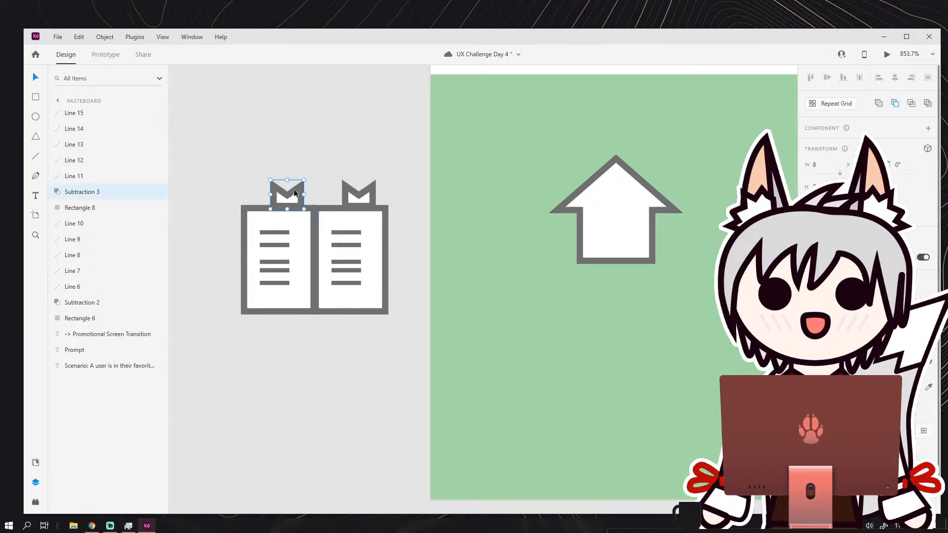
key(Delete)
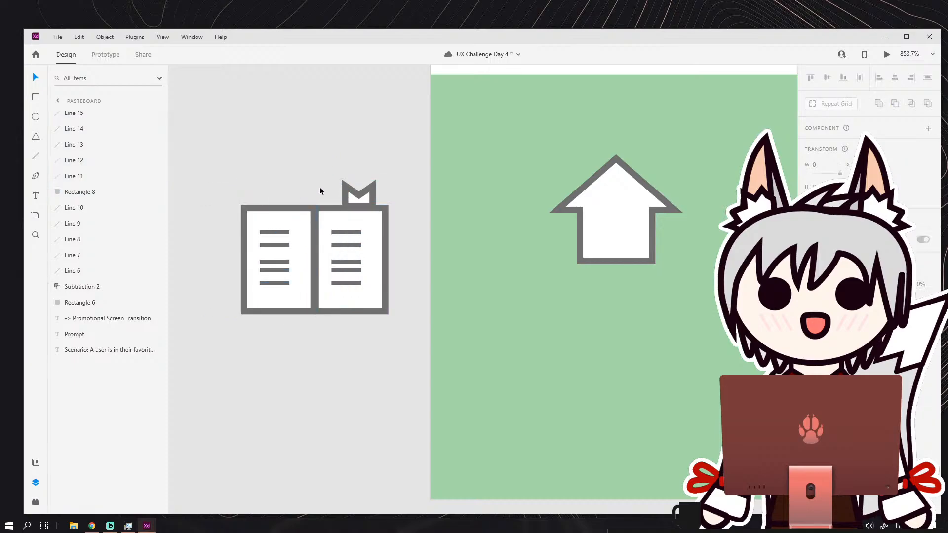
Rotate the bookmark ribbon 180° and place it so it hangs from the bottom edge of the right page.
scroll(319, 187, down, 6)
scroll(327, 209, up, 7)
scroll(334, 187, up, 1)
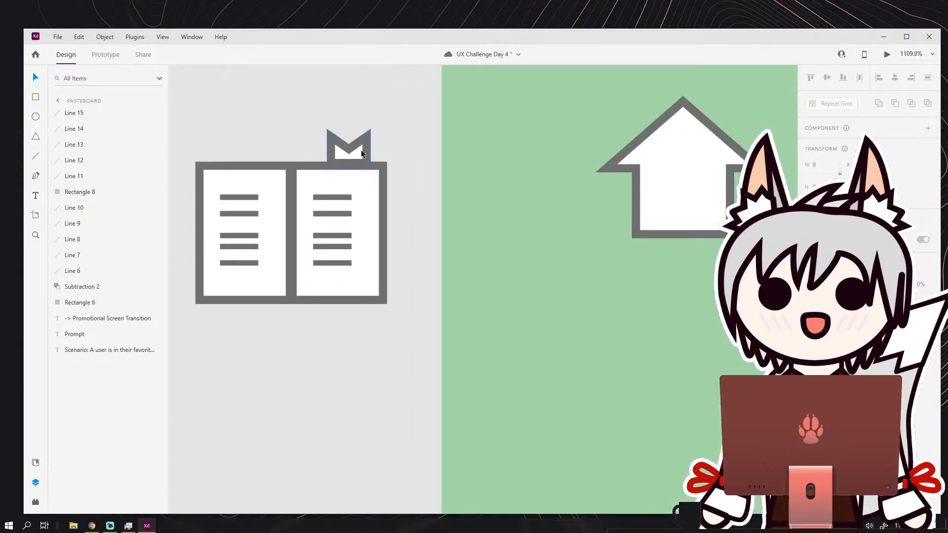
click(367, 141)
drag(374, 127, 341, 318)
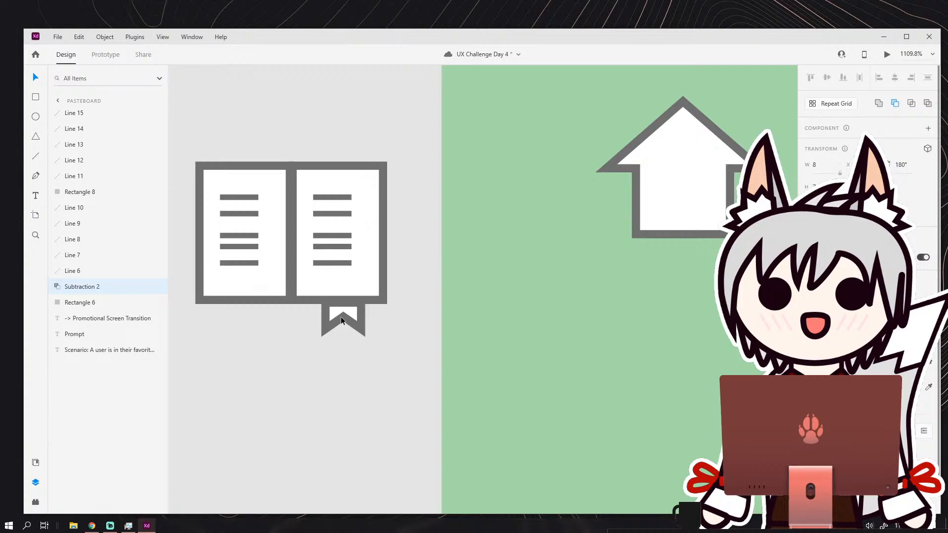
click(300, 328)
Delete all ten text lines from the open book's pages, keeping both pages and the ribbon.
scroll(283, 231, up, 3)
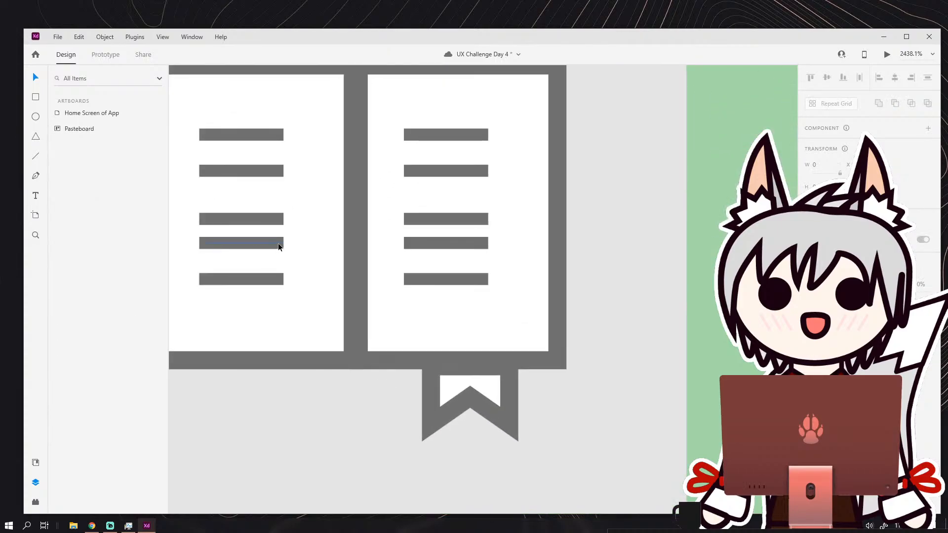
scroll(268, 232, down, 1)
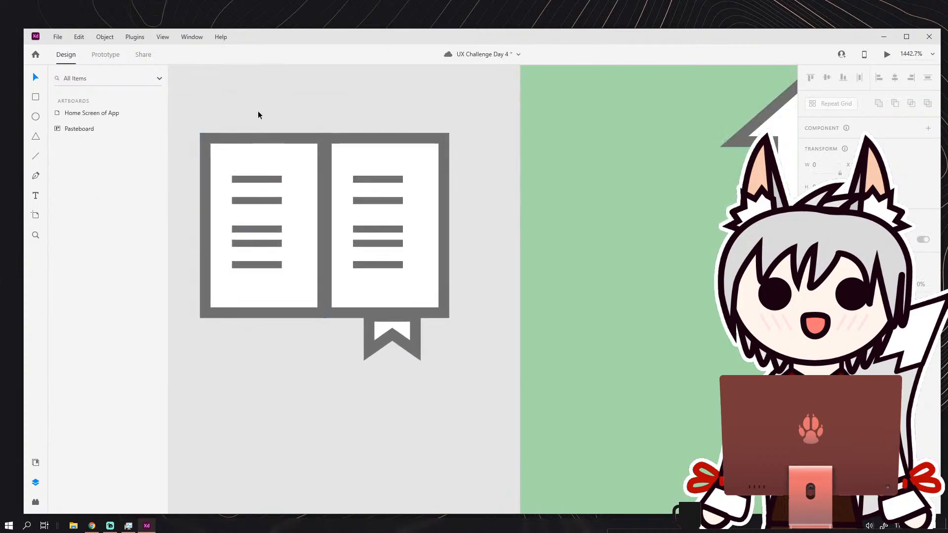
drag(258, 110, 425, 329)
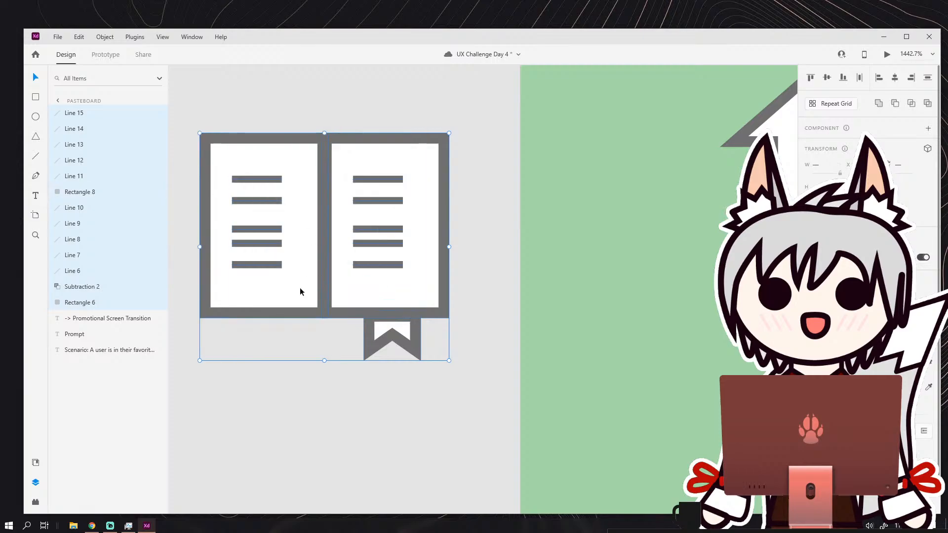
shift+click(352, 298)
shift+click(278, 307)
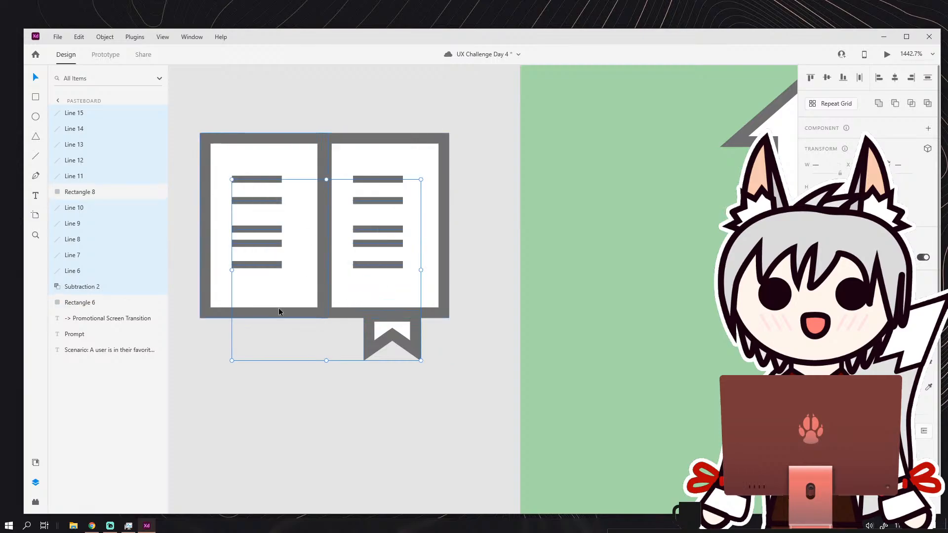
shift+click(368, 341)
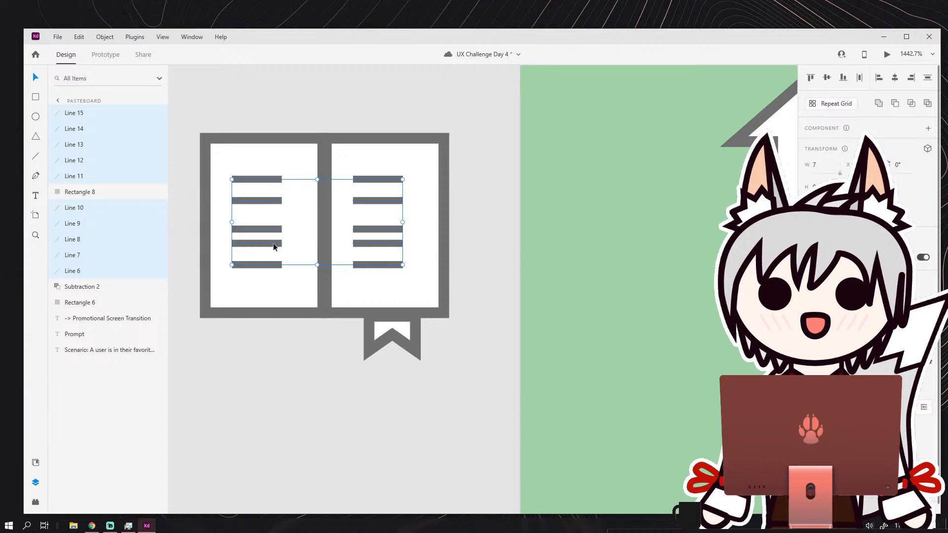
key(Delete)
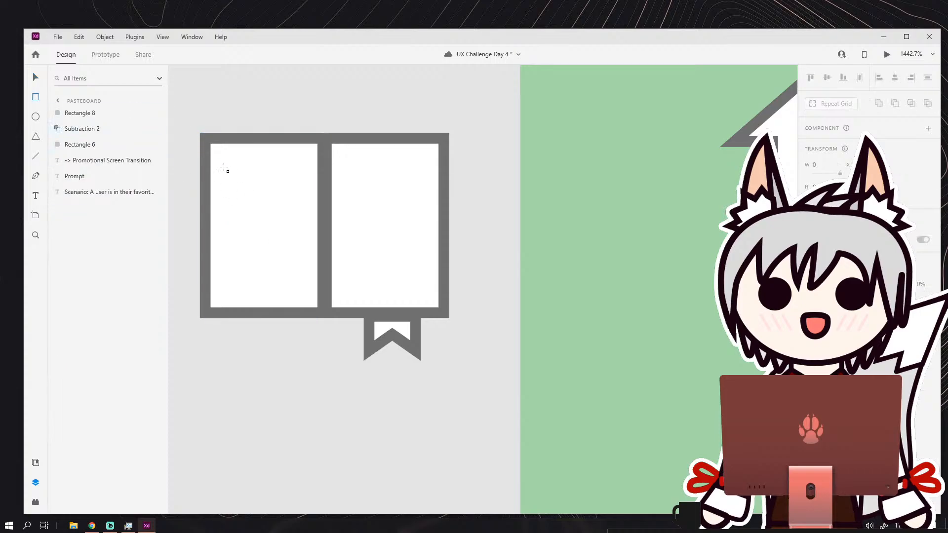
Draw four small rectangles about 7 wide on the open book, two on each page.
mouse_move(221, 169)
mouse_down()
mouse_move(271, 203)
mouse_move(300, 261)
mouse_up()
mouse_move(350, 169)
mouse_down()
mouse_move(385, 201)
mouse_move(401, 199)
mouse_up()
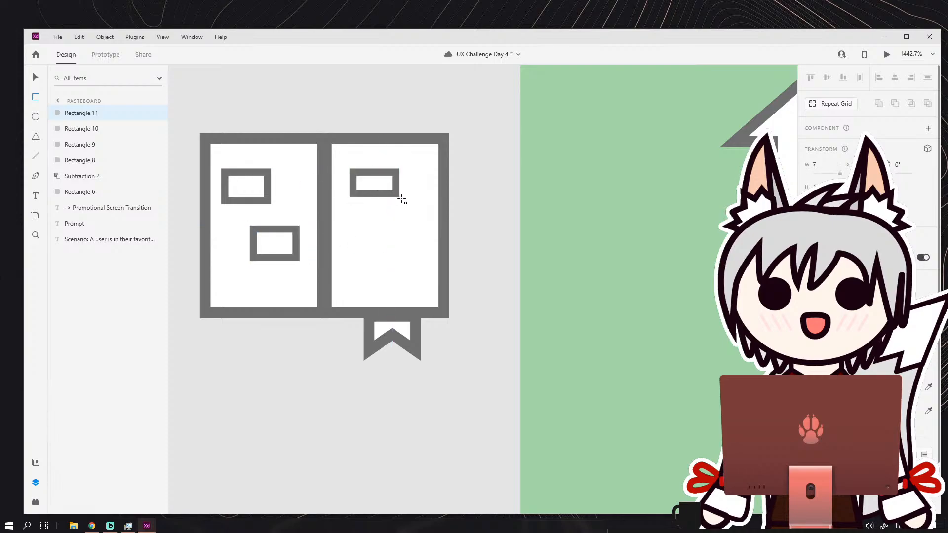
mouse_move(364, 226)
mouse_down()
mouse_move(426, 270)
mouse_move(414, 261)
mouse_up()
click(36, 79)
Arrange the four small rectangles as a matching vertical pair on each page, with a gap of 2 between upper and lower ones.
click(369, 188)
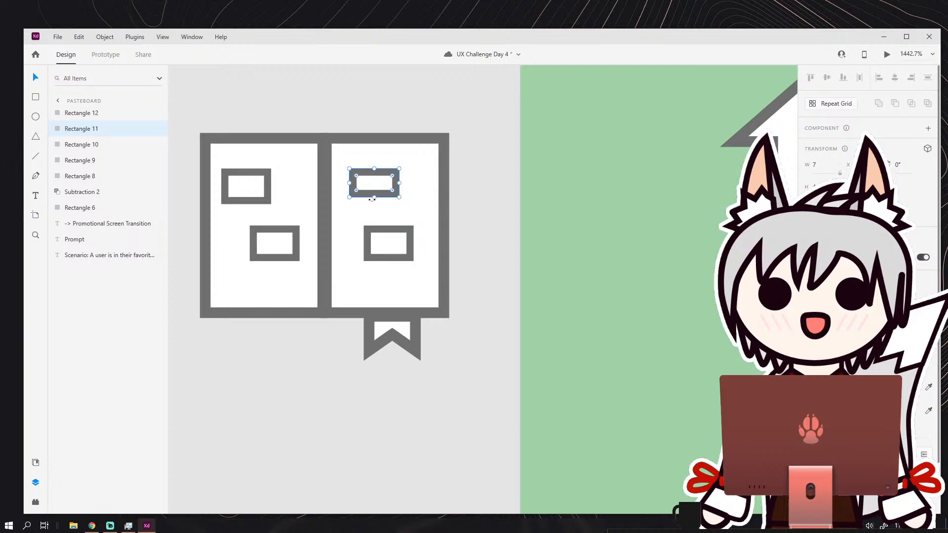
mouse_move(374, 203)
mouse_down()
mouse_move(403, 203)
mouse_move(370, 247)
mouse_move(378, 248)
mouse_move(377, 227)
mouse_move(377, 244)
mouse_move(394, 252)
mouse_move(387, 213)
mouse_up()
drag(280, 228, 266, 250)
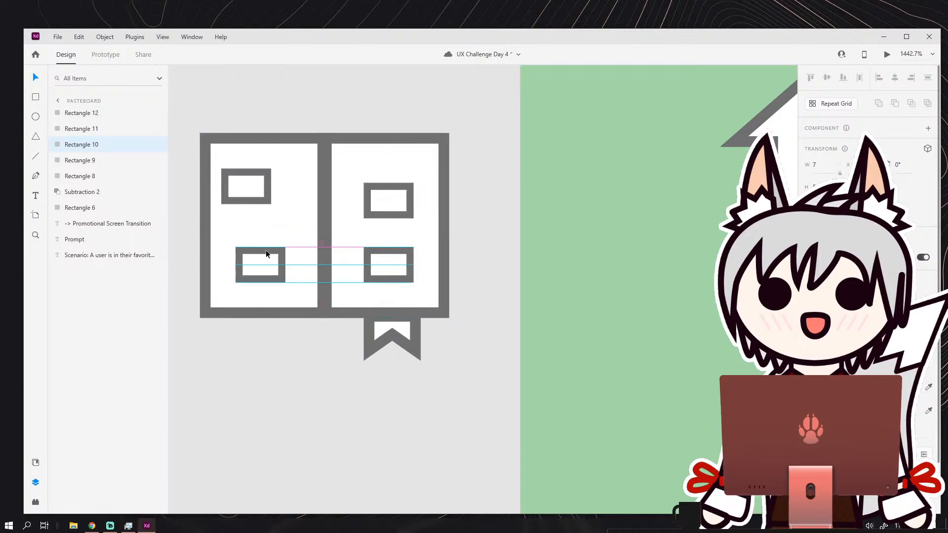
drag(256, 195, 269, 209)
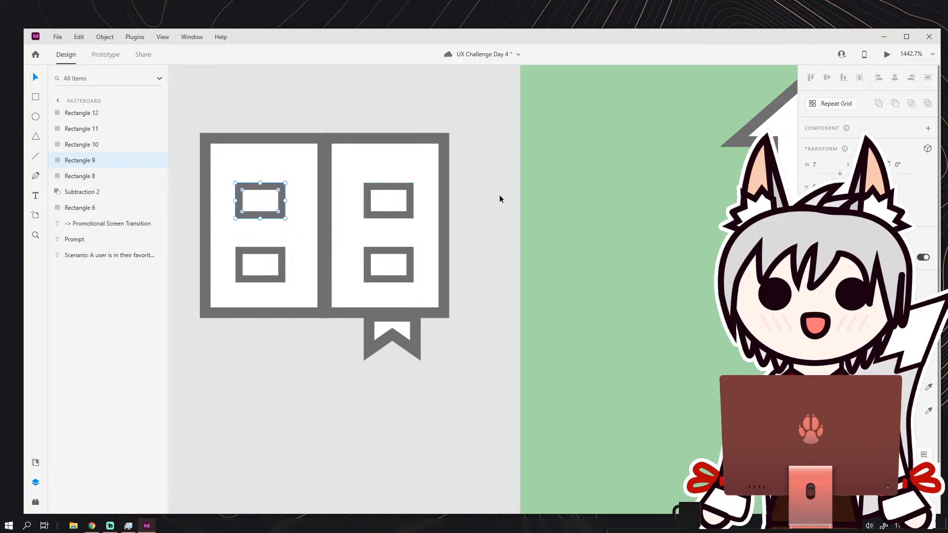
click(499, 194)
scroll(456, 194, down, 8)
drag(451, 227, 321, 226)
scroll(340, 230, up, 10)
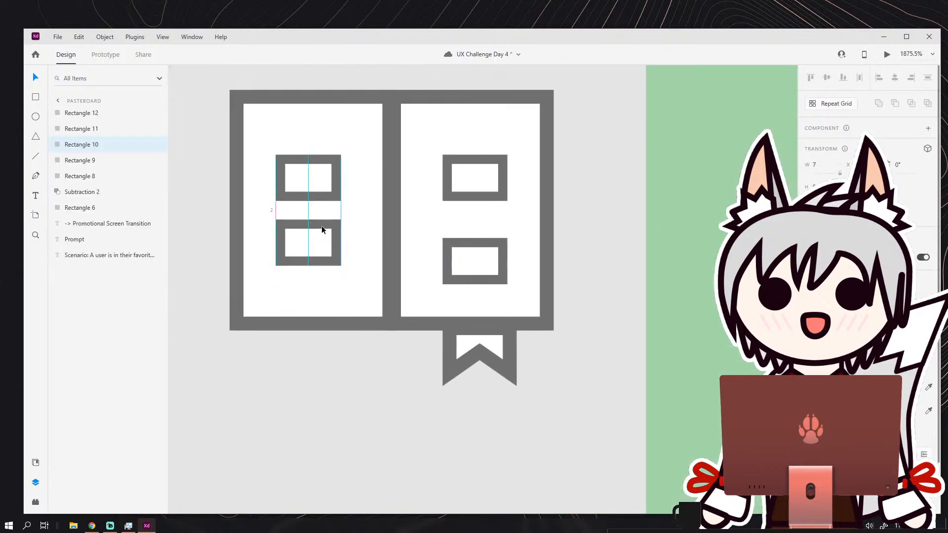
drag(467, 246, 470, 227)
click(562, 277)
scroll(562, 277, down, 10)
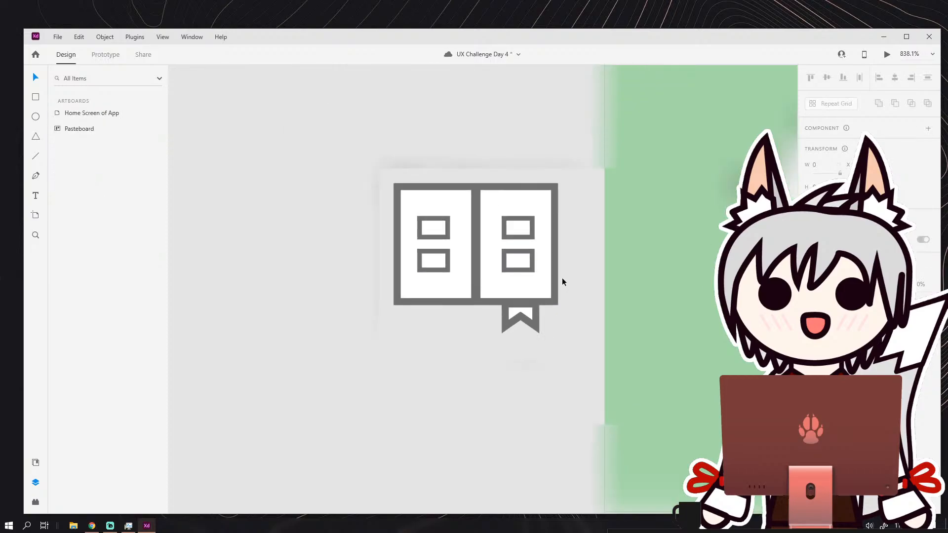
Replace the left page's vertical pair with two 6-wide rectangles side by side near the page's top, deleting the lower rectangle.
drag(562, 278, 415, 257)
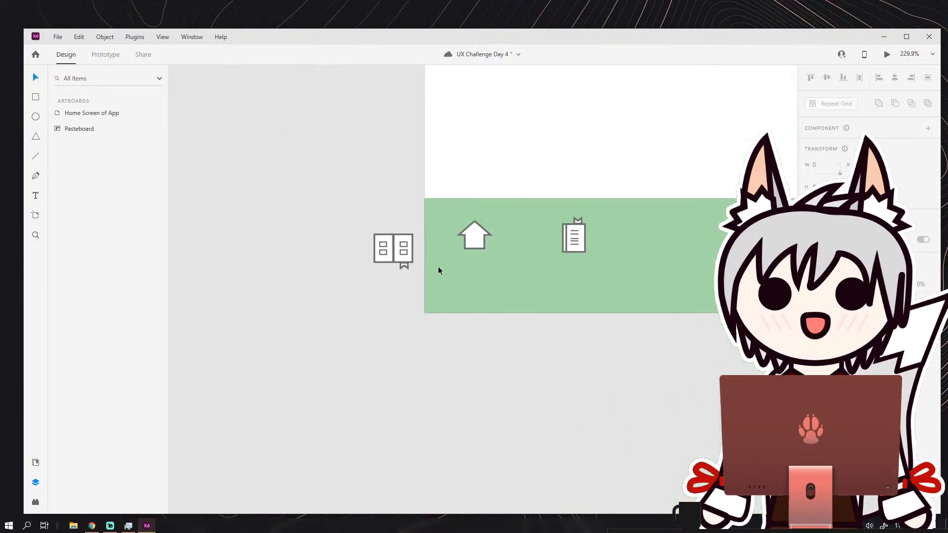
scroll(395, 252, up, 10)
drag(437, 240, 428, 199)
shift+click(410, 209)
click(432, 282)
key(Delete)
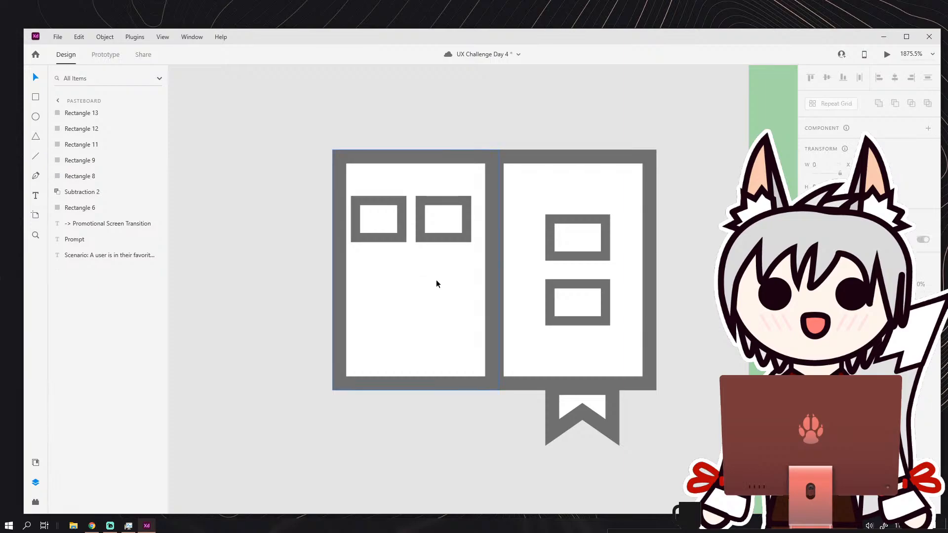
Group the two side-by-side small rectangles on the left page.
drag(369, 128, 455, 253)
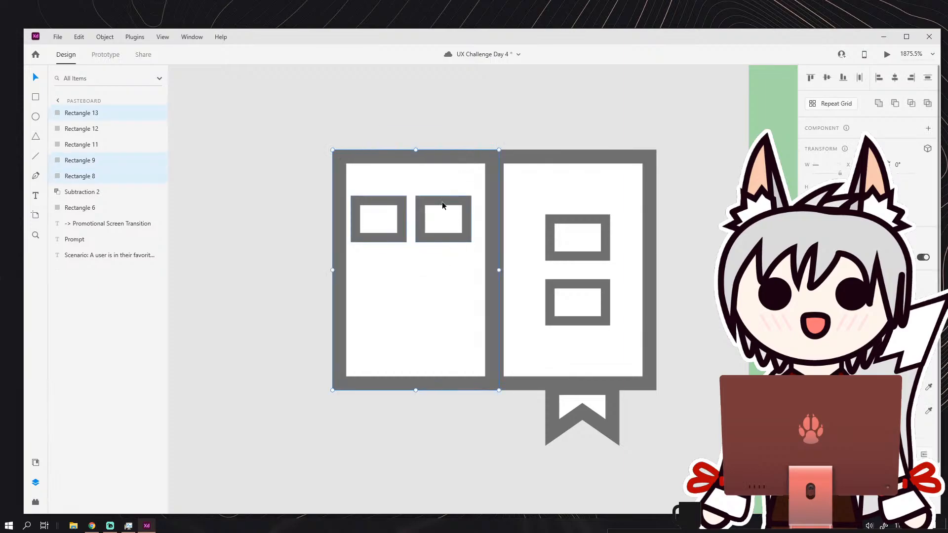
key(Escape)
click(404, 221)
shift+click(418, 218)
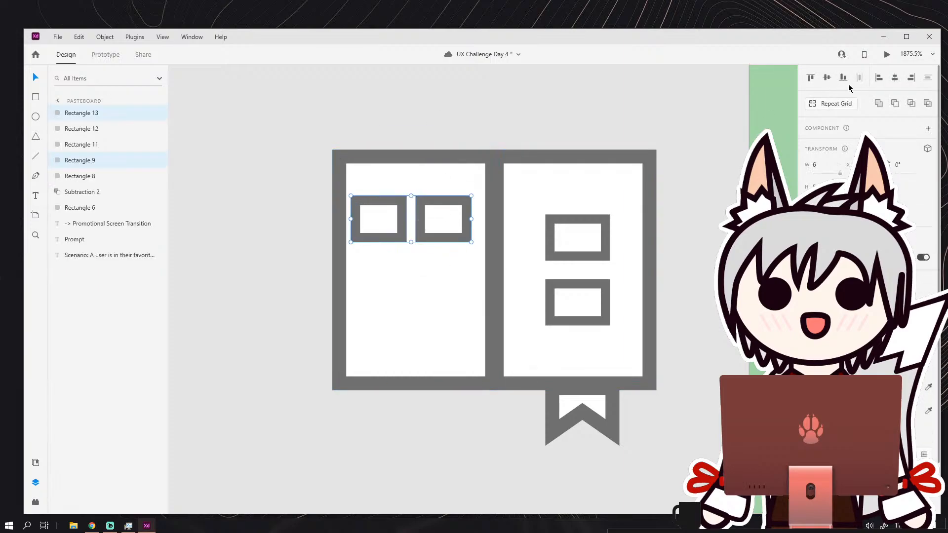
click(104, 36)
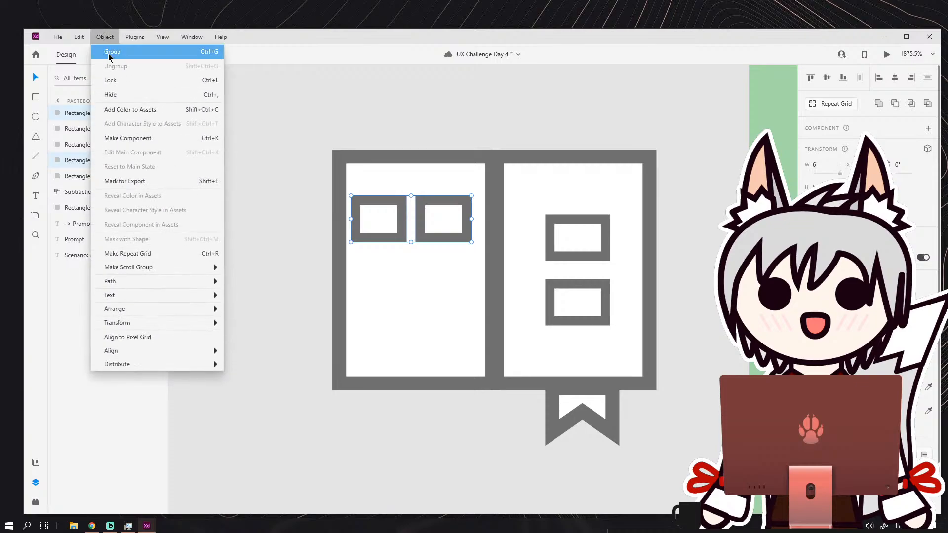
click(111, 51)
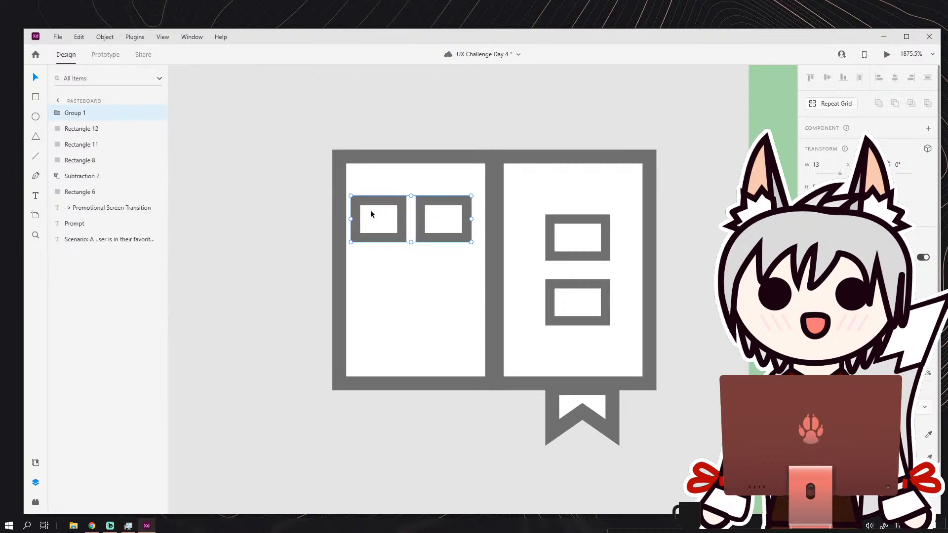
Align the grouped rectangles to the horizontal centre of the left page.
shift+click(406, 159)
shift+click(401, 207)
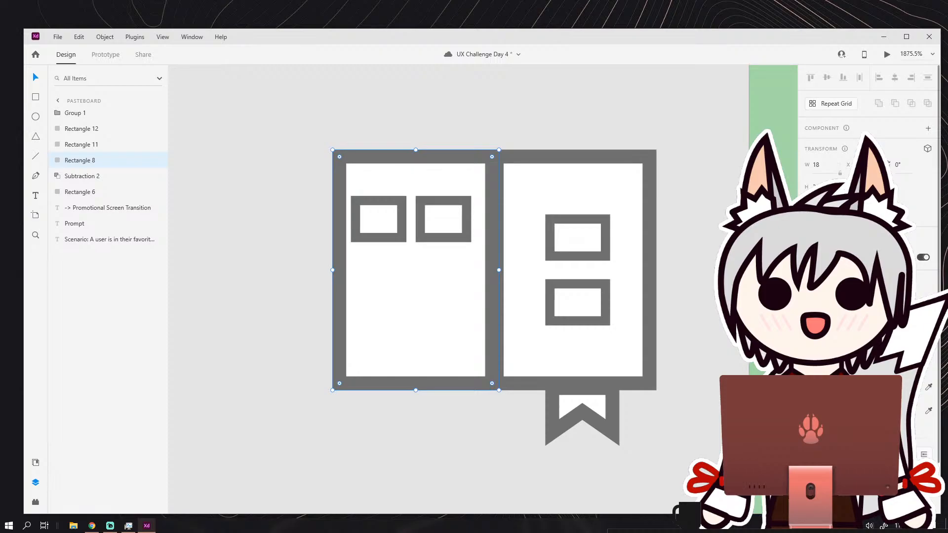
key(Escape)
click(417, 195)
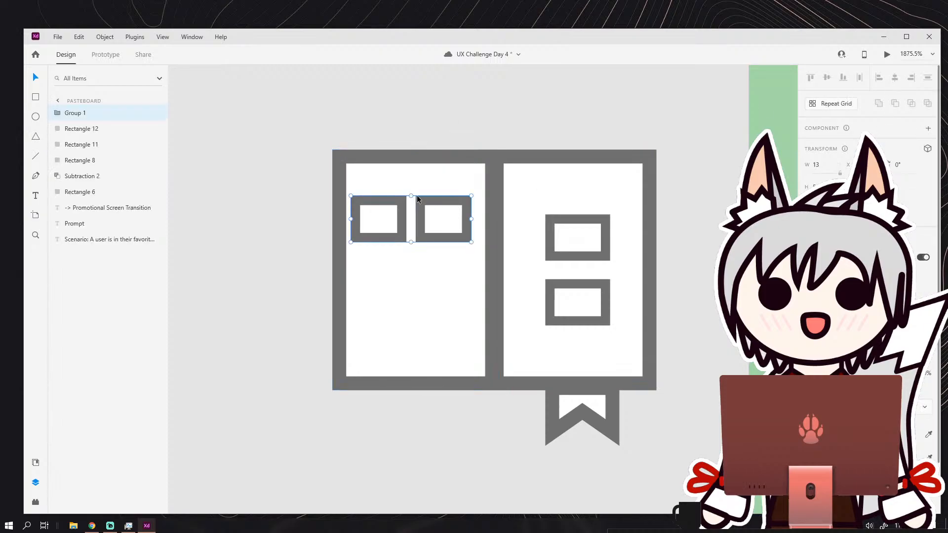
shift+click(470, 151)
click(893, 79)
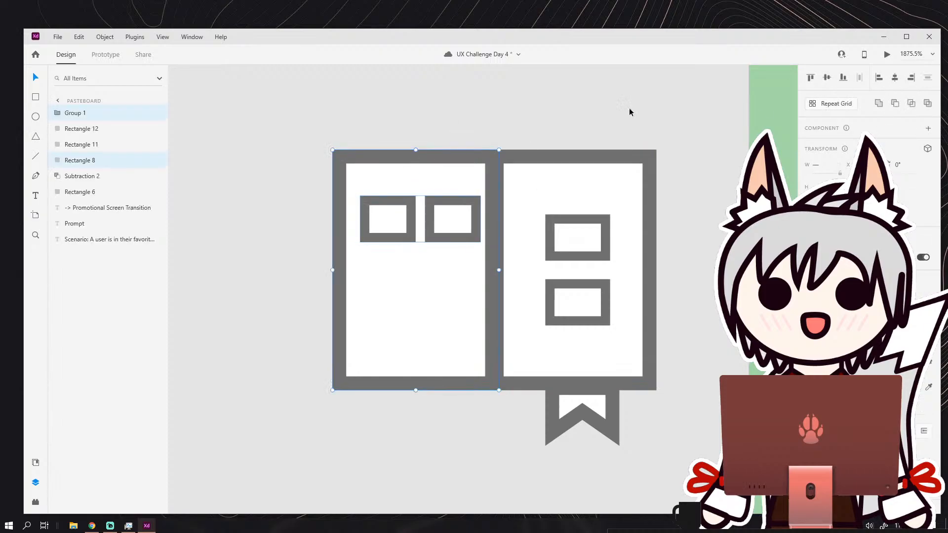
Delete the right page together with its two small rectangles and the bookmark ribbon.
click(583, 105)
drag(380, 135, 421, 220)
drag(471, 157, 407, 154)
drag(509, 128, 625, 430)
key(Delete)
Widen the remaining page to 19 so the grouped rectangles sit with equal side margins.
scroll(484, 230, up, 2)
drag(483, 228, 695, 230)
scroll(568, 209, down, 2)
drag(477, 133, 553, 256)
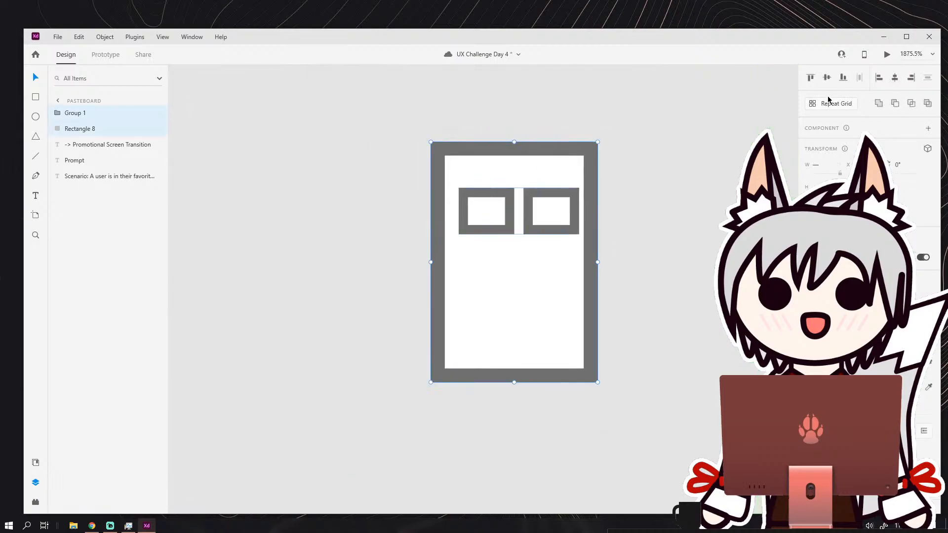
click(652, 159)
click(528, 201)
drag(527, 201, 524, 201)
click(595, 188)
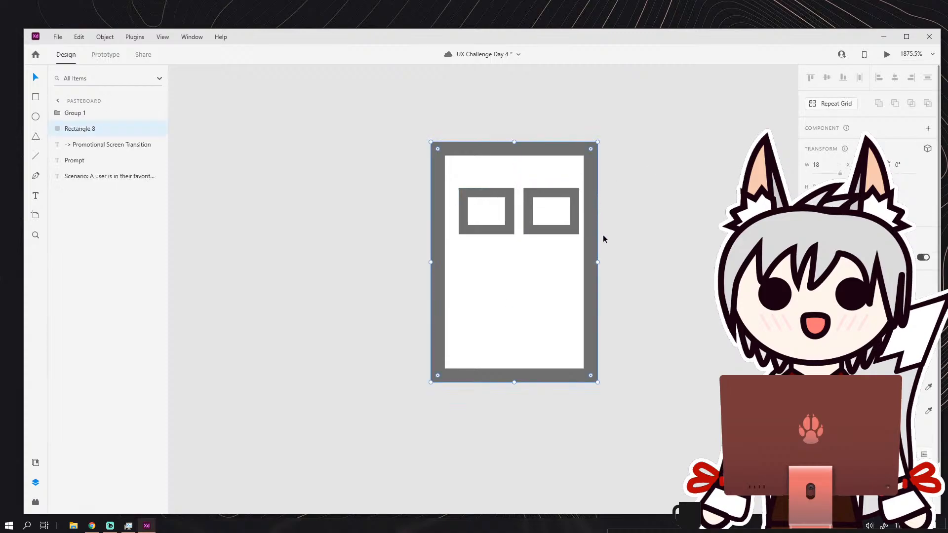
drag(597, 261, 607, 262)
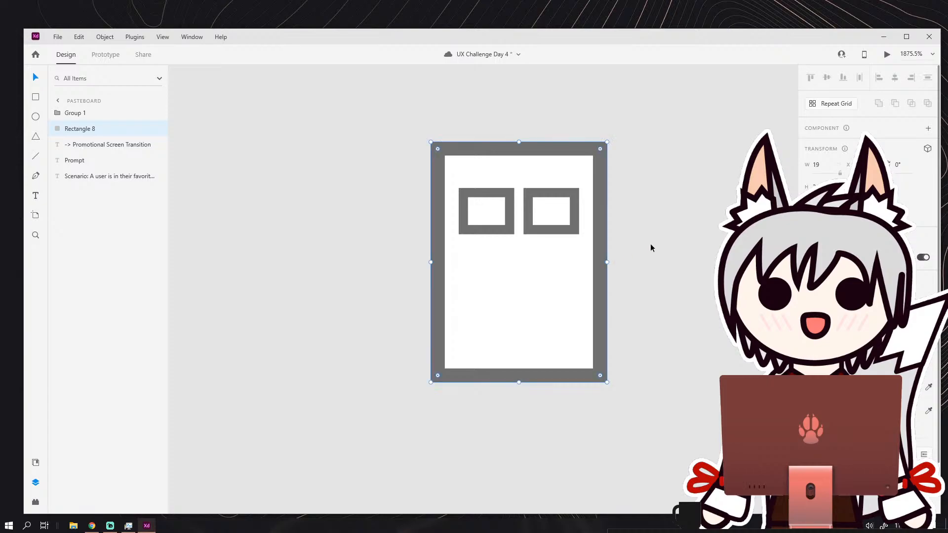
Duplicate the pair of small rectangles twice downward to make an evenly spaced grid of three rows and two columns.
click(519, 212)
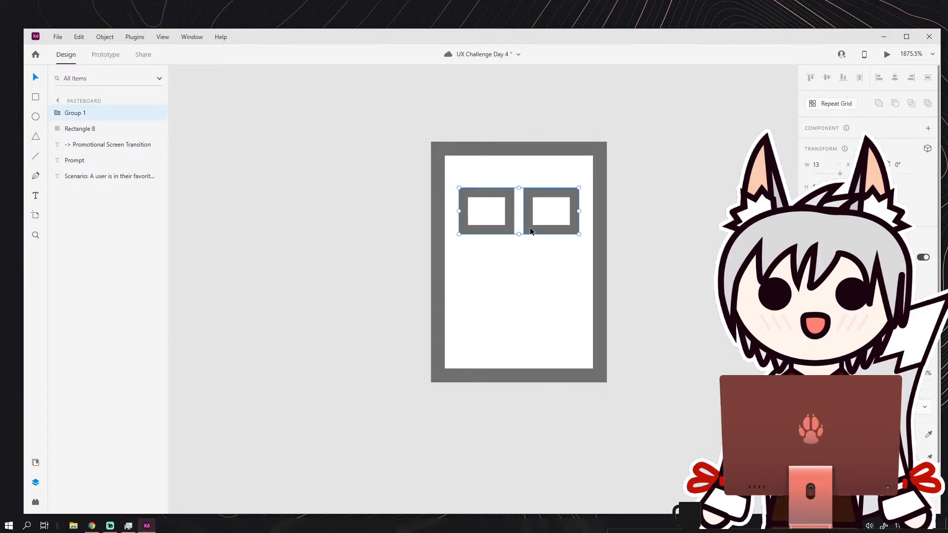
key(ctrl+d)
drag(538, 225, 532, 341)
key(ctrl+d)
click(639, 282)
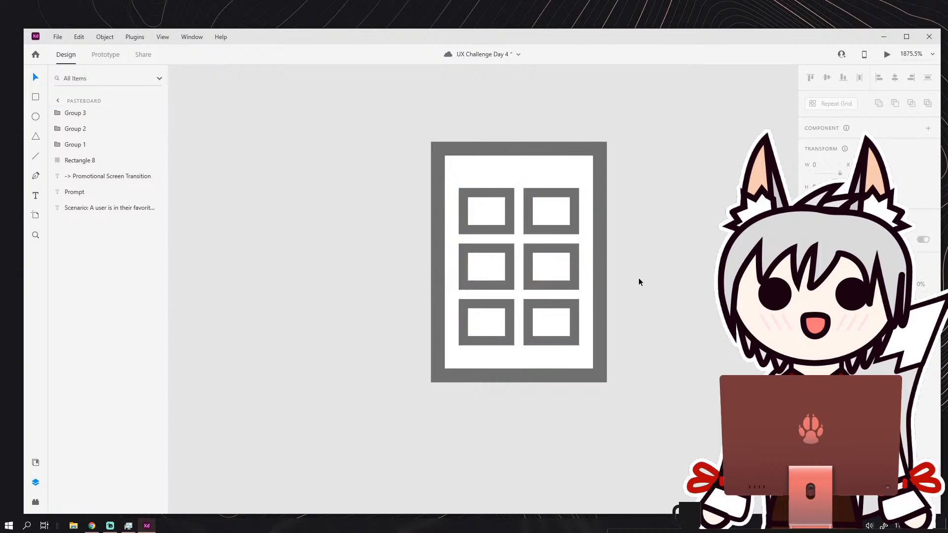
Shorten the page from its top edge so the margin above the grid matches the one below.
click(516, 150)
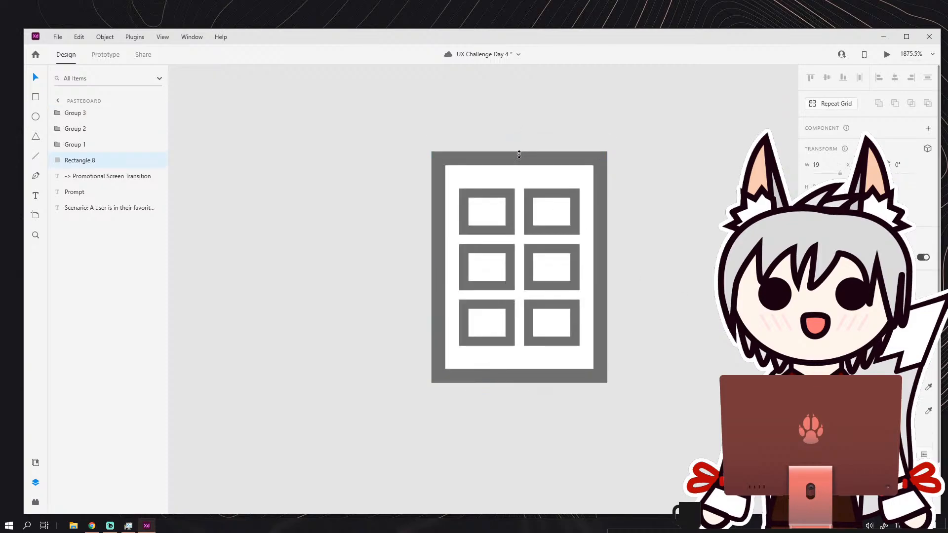
click(543, 131)
scroll(556, 228, down, 5)
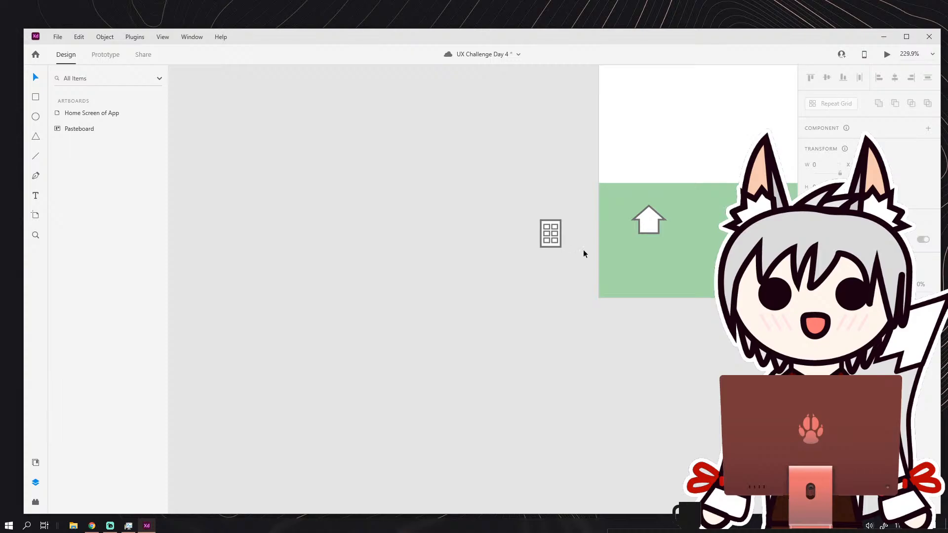
Move the bookmark ribbon from the book icon onto the grid page's top edge, near its right corner.
scroll(465, 246, right, 5)
scroll(464, 243, up, 2)
drag(607, 194, 632, 255)
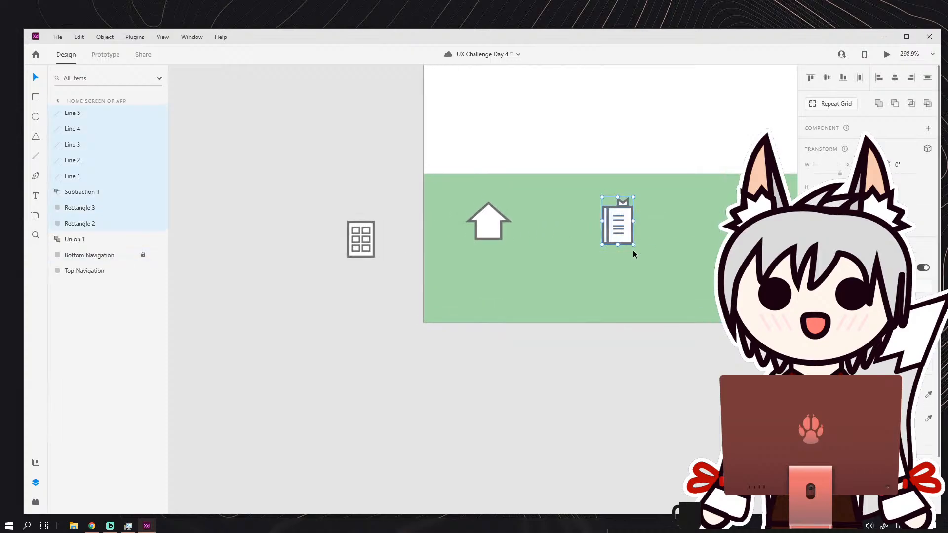
click(633, 250)
drag(623, 200, 398, 261)
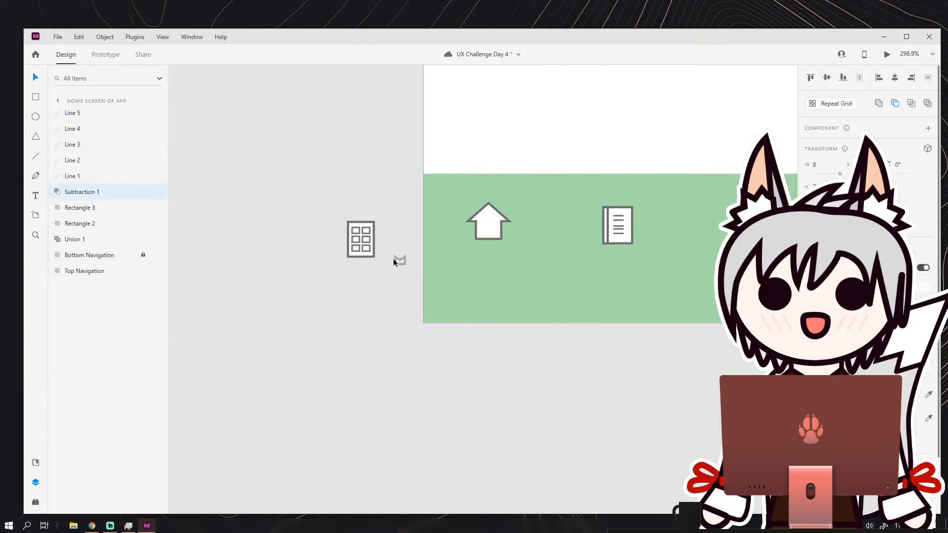
scroll(375, 255, up, 4)
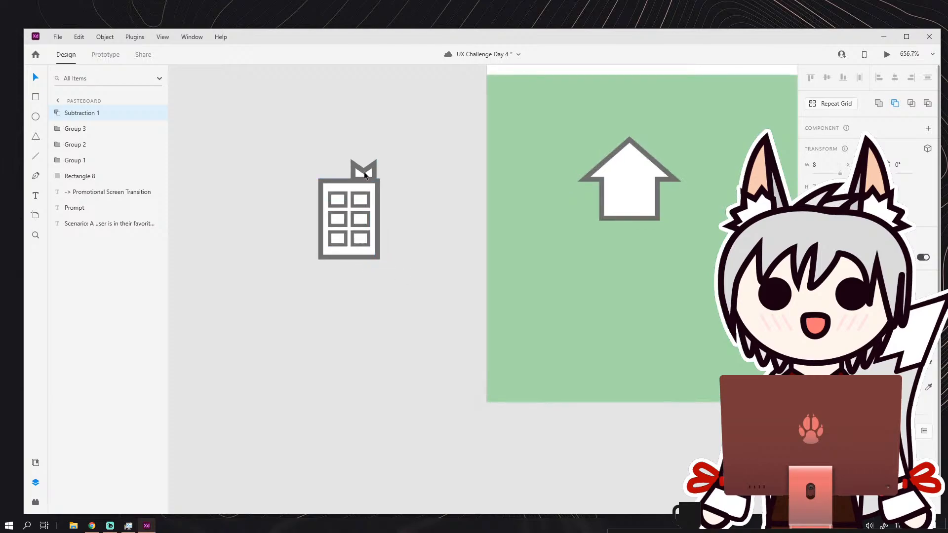
Shrink the bookmark ribbon to a width of 7, keeping it seated on the page's top edge.
scroll(367, 168, up, 4)
mouse_move(298, 143)
mouse_down()
mouse_move(306, 153)
mouse_move(298, 148)
mouse_up()
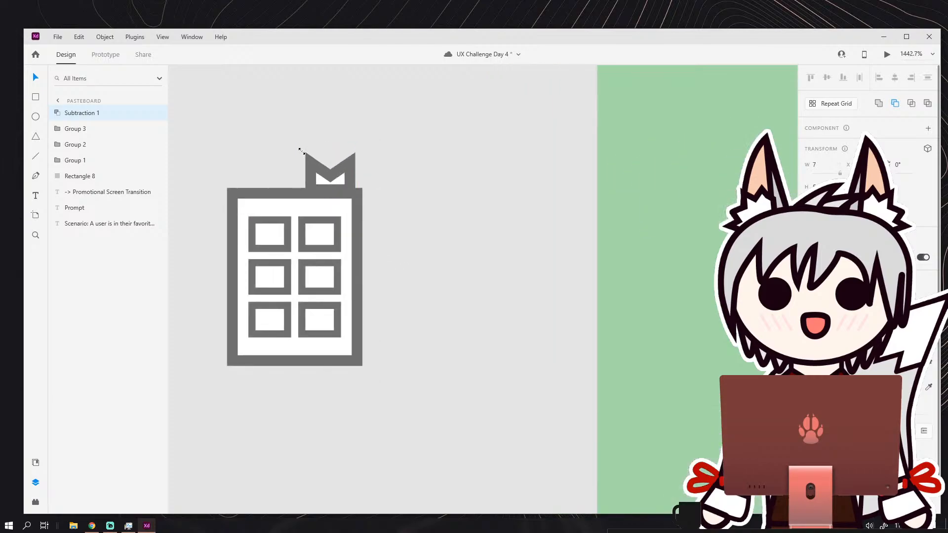
click(434, 180)
Thicken the borders of all six small rectangles inside the grid page.
scroll(433, 193, down, 8)
scroll(425, 230, up, 8)
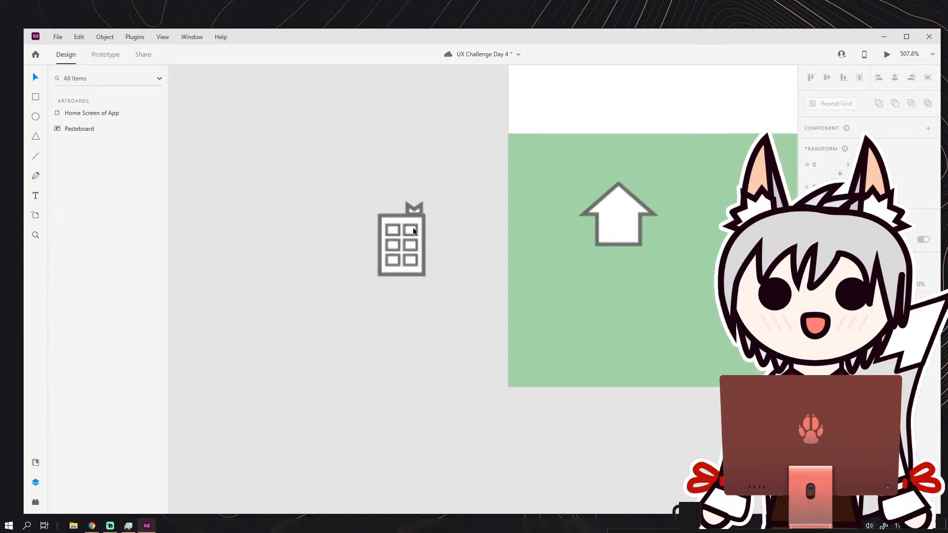
click(359, 211)
shift+click(366, 262)
shift+click(364, 314)
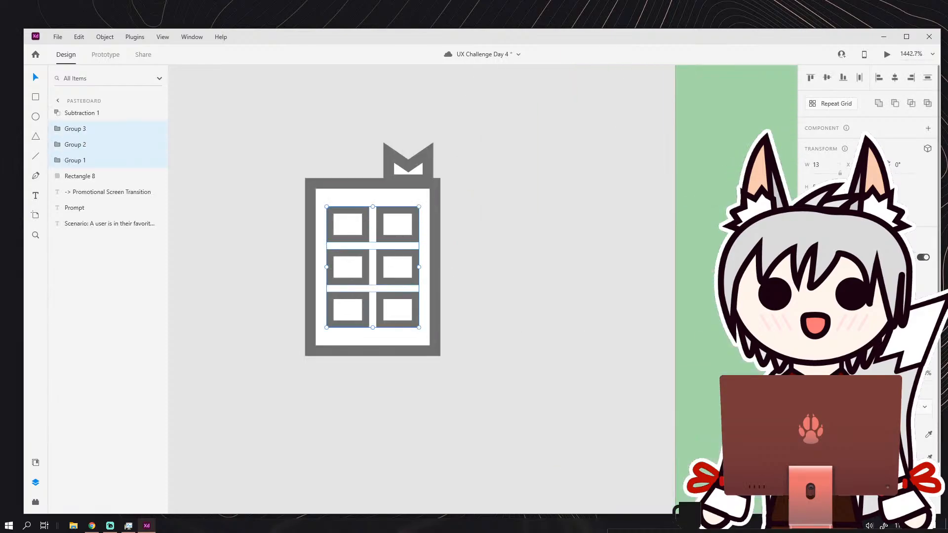
key(Return)
click(527, 303)
scroll(563, 286, down, 1)
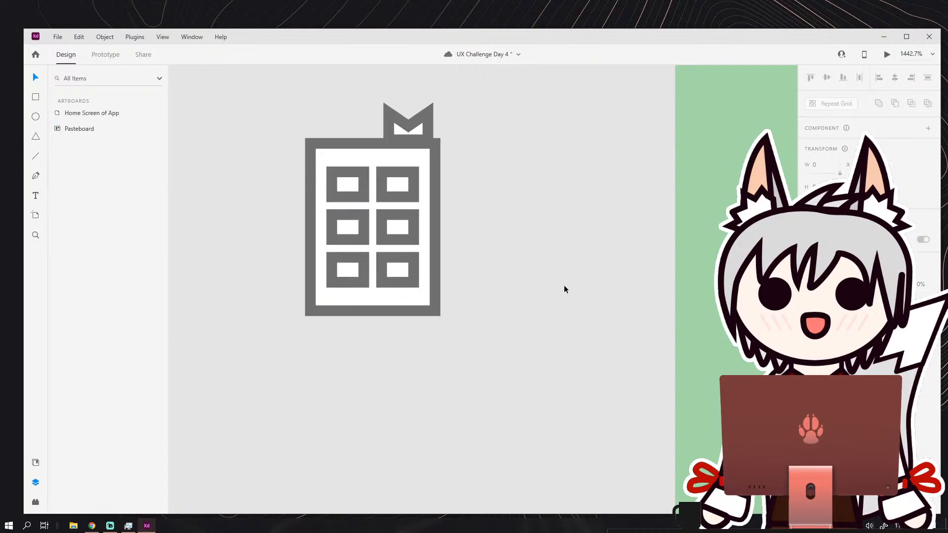
Delete the whole book icon, including its lines and both rectangles, from the bottom navigation bar.
drag(562, 284, 401, 311)
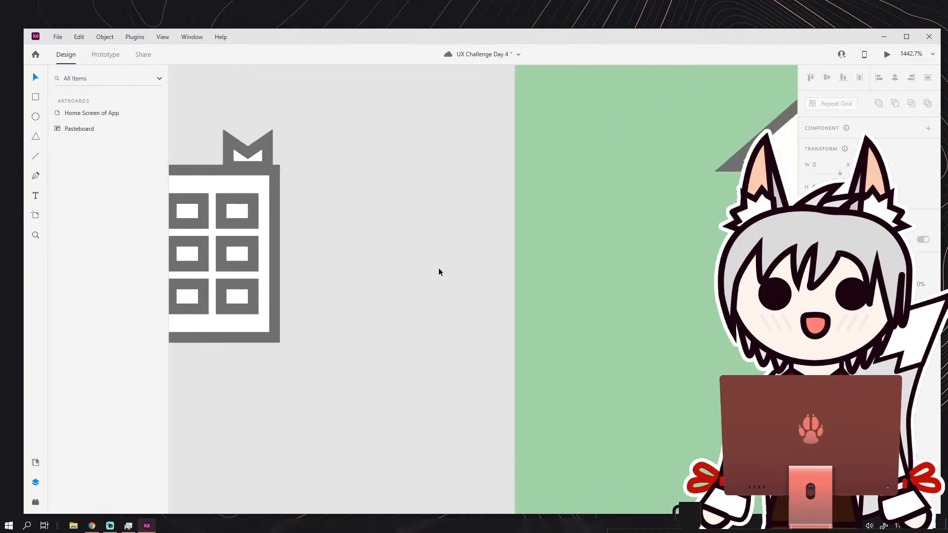
scroll(435, 269, down, 4)
drag(546, 252, 346, 269)
click(611, 242)
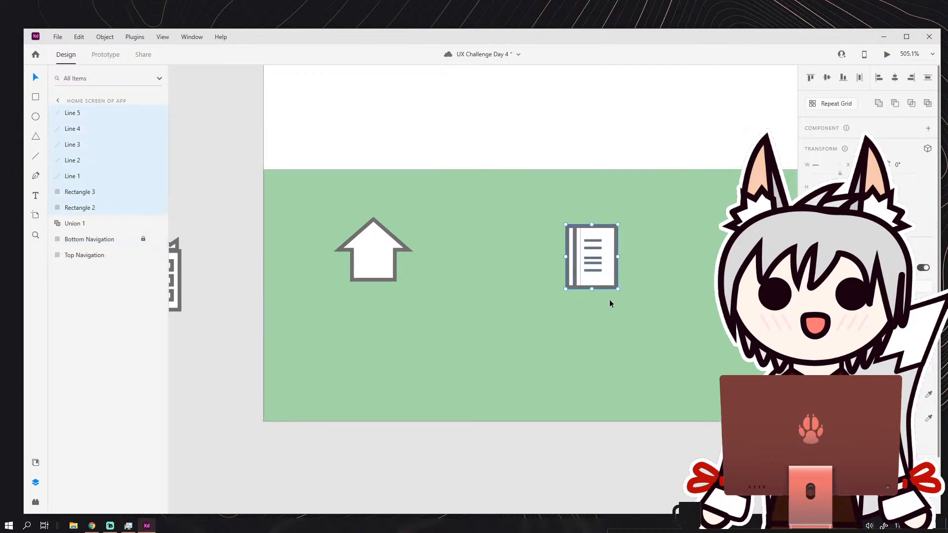
key(Delete)
scroll(355, 211, down, 1)
scroll(325, 186, down, 1)
Move the complete grid-page icon with its ribbon onto the bottom navigation bar, right of the house and aligned with its base.
drag(265, 225, 292, 230)
scroll(292, 230, up, 2)
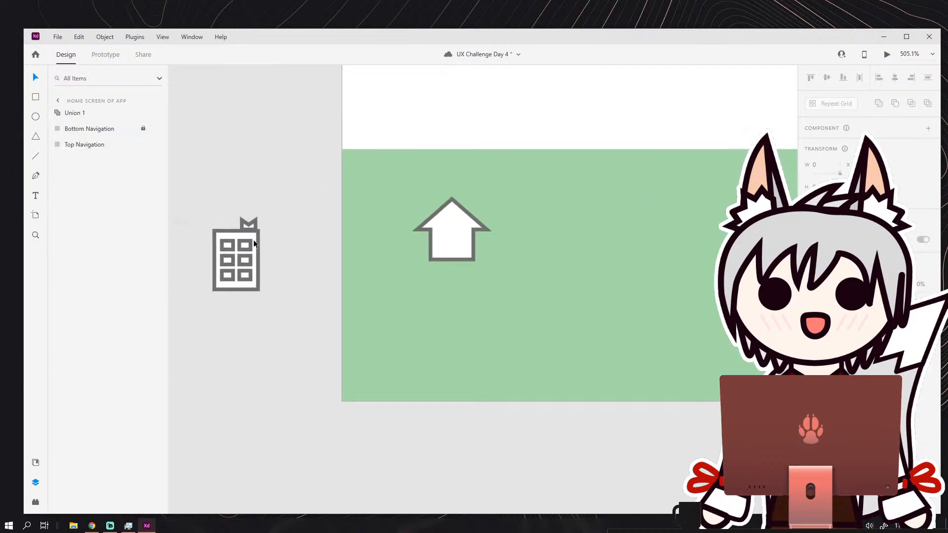
drag(213, 233, 378, 304)
scroll(313, 223, up, 2)
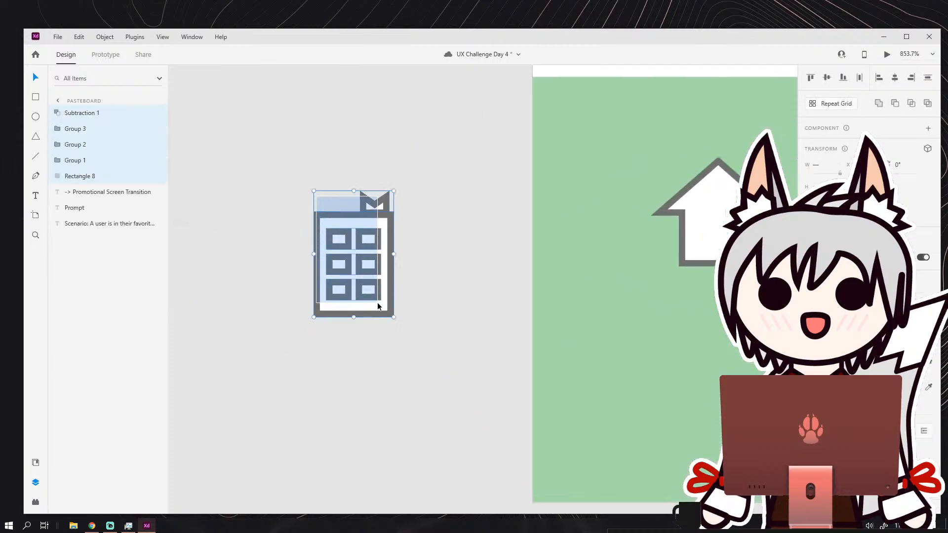
click(434, 273)
scroll(422, 263, down, 3)
drag(423, 263, 339, 257)
drag(274, 208, 333, 297)
drag(336, 290, 604, 265)
drag(596, 266, 499, 292)
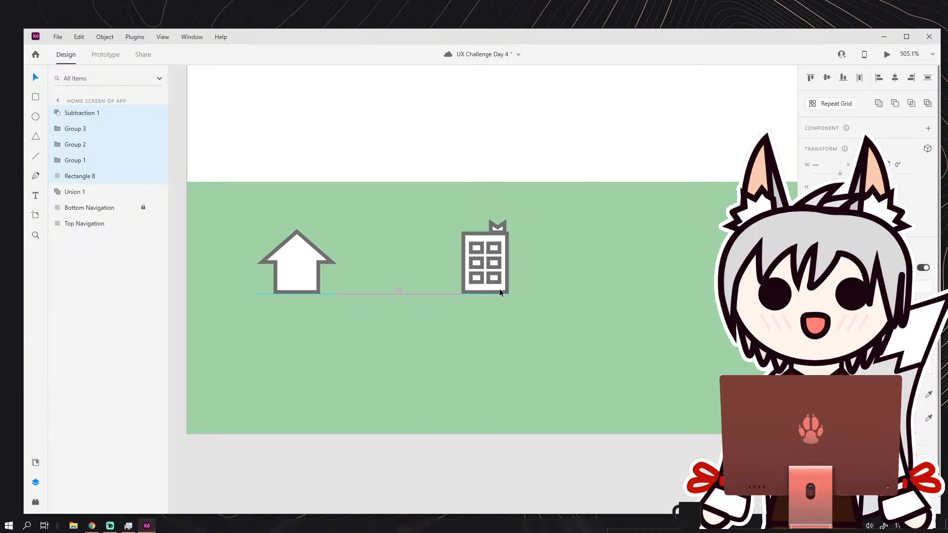
click(559, 266)
scroll(565, 266, down, 5)
drag(565, 265, 428, 269)
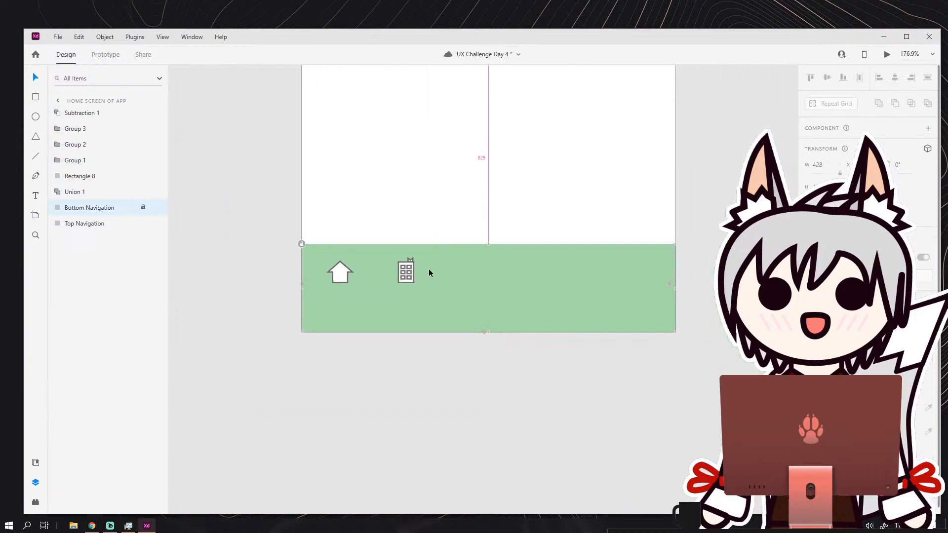
scroll(429, 269, up, 4)
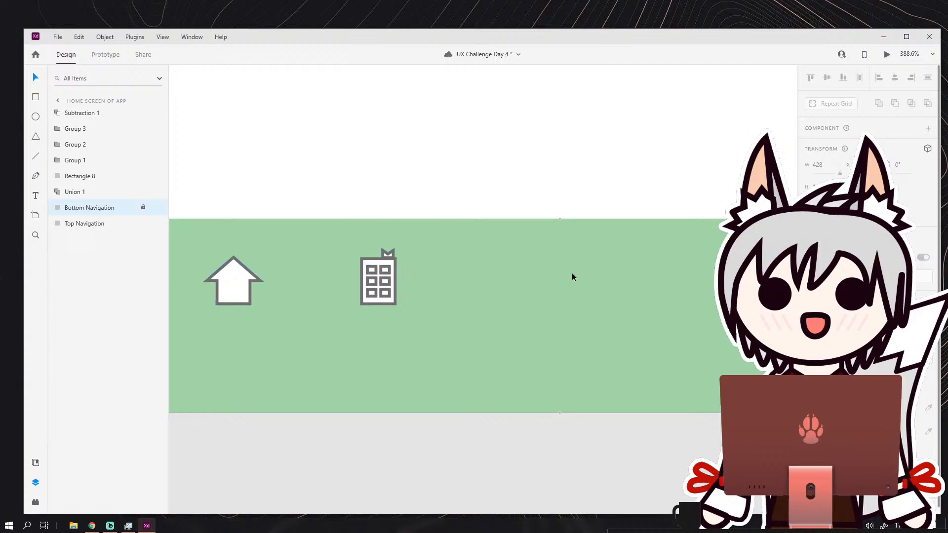
Cut the complete grid-page icon with its ribbon from the bottom navigation bar.
drag(363, 238, 398, 307)
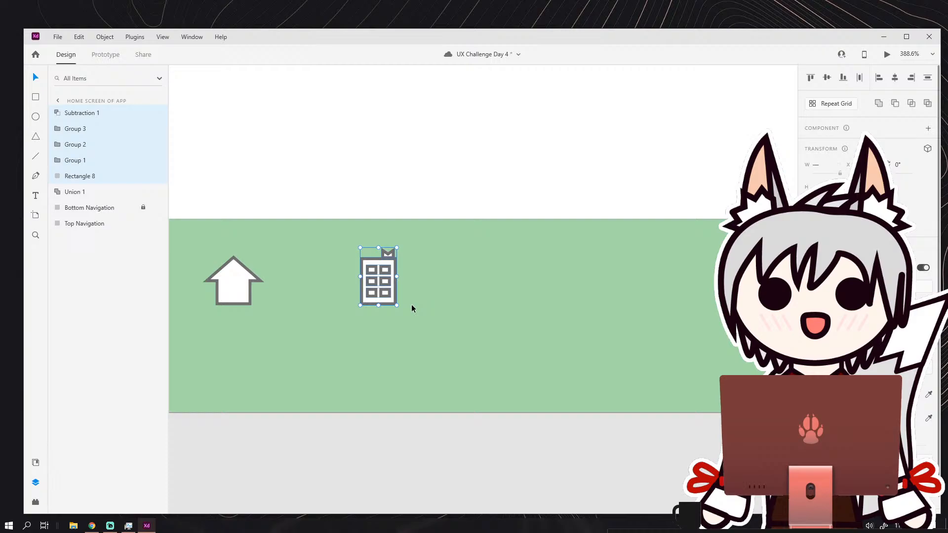
key(ctrl+x)
scroll(390, 257, down, 3)
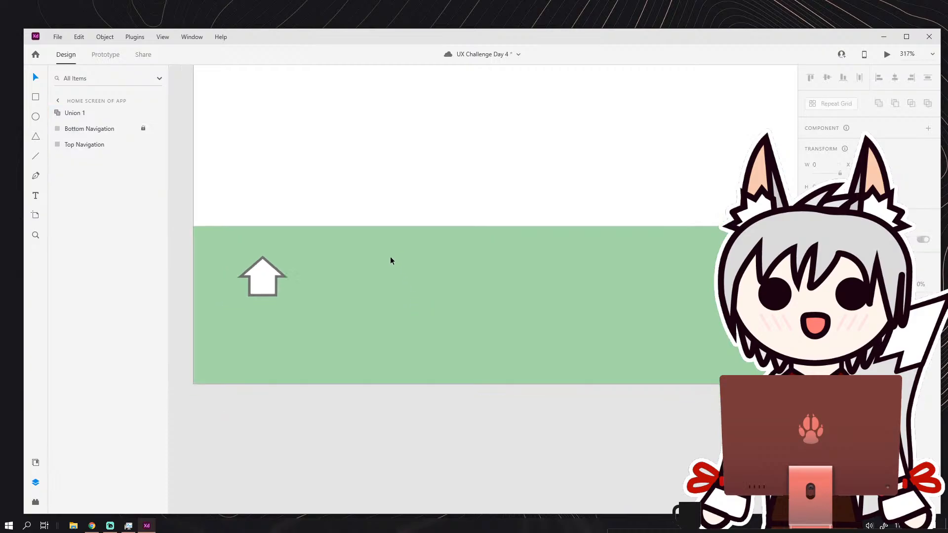
drag(391, 256, 622, 254)
scroll(452, 240, up, 2)
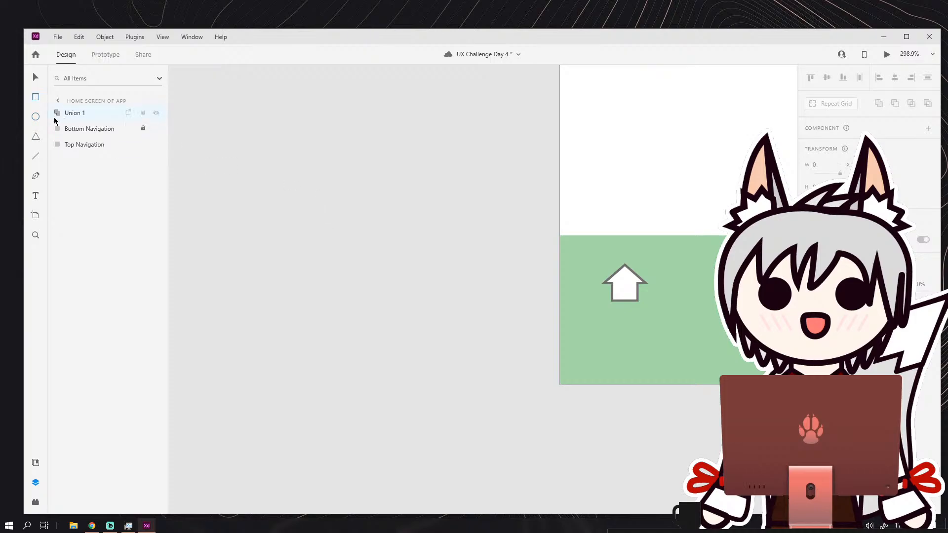
drag(334, 202, 394, 299)
drag(395, 290, 391, 292)
key(ctrl+z)
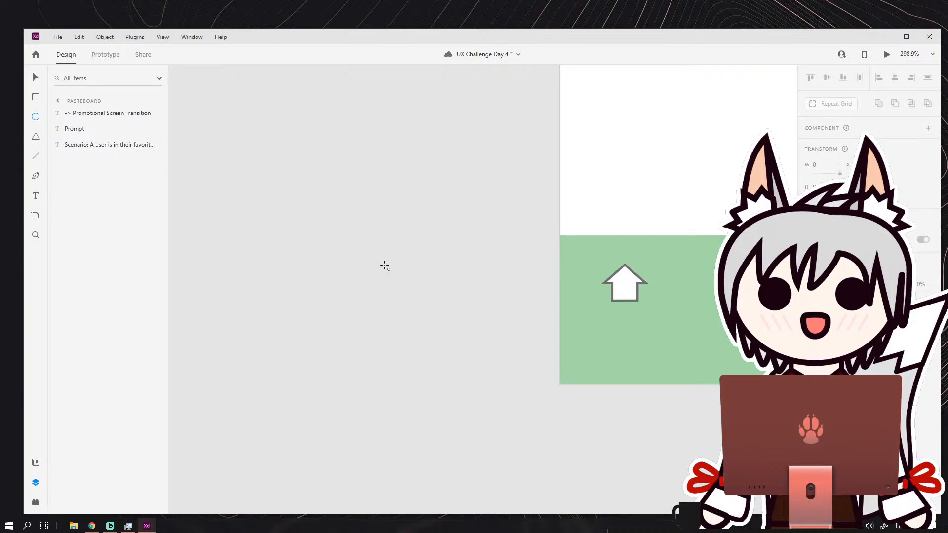
Draw an upright ellipse about 28 wide on the pasteboard, then place a duplicate overlapping its right half at the same height.
scroll(375, 259, up, 4)
mouse_move(330, 200)
mouse_down()
mouse_move(430, 331)
mouse_move(440, 329)
mouse_move(422, 305)
mouse_up()
key(ctrl+d)
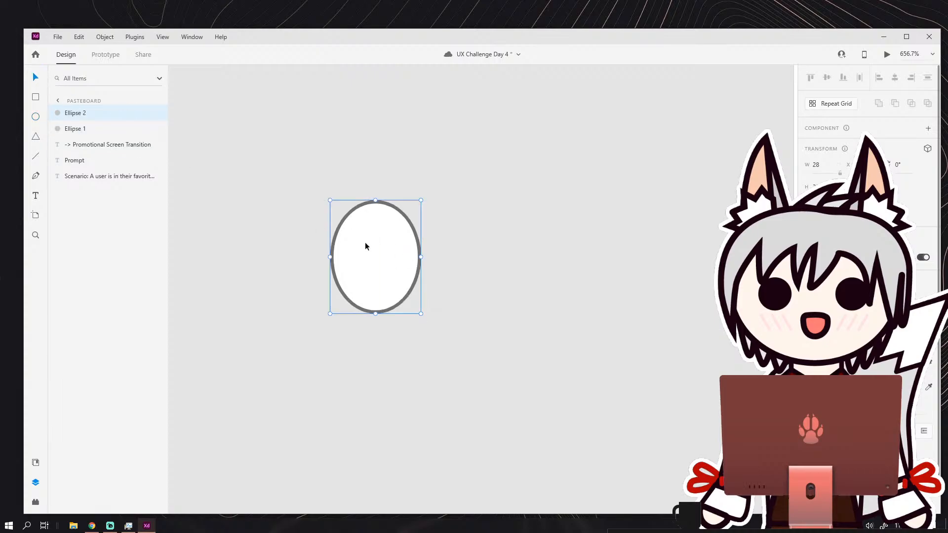
drag(365, 246, 398, 237)
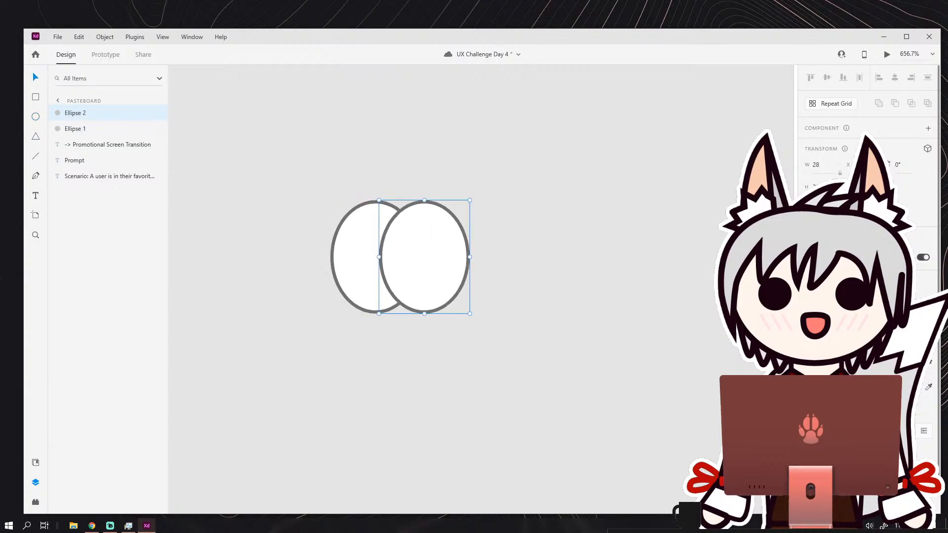
Remove the borders from both overlapping ellipses.
click(808, 387)
click(373, 238)
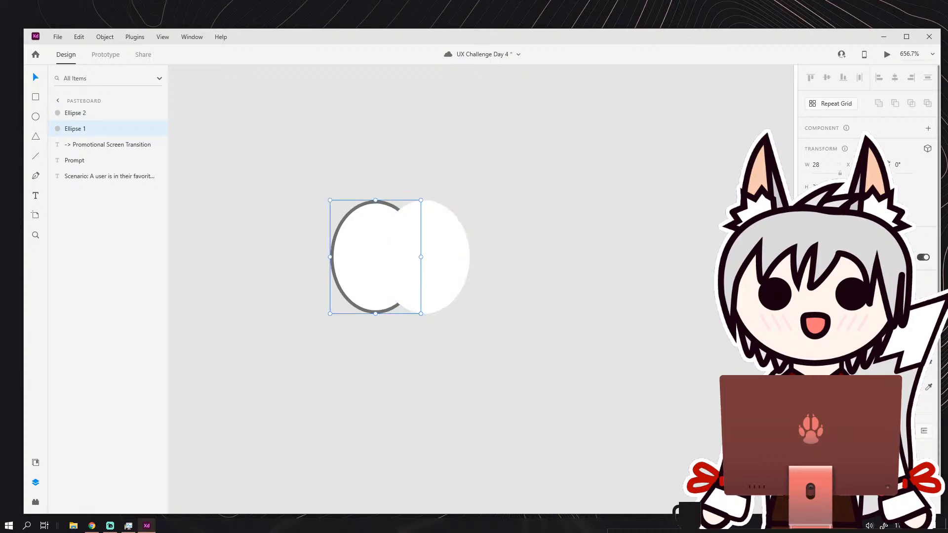
click(808, 387)
Fill the left ellipse with coral red and the right ellipse with a slightly darker coral red.
click(821, 364)
click(821, 363)
click(822, 364)
drag(744, 318, 731, 306)
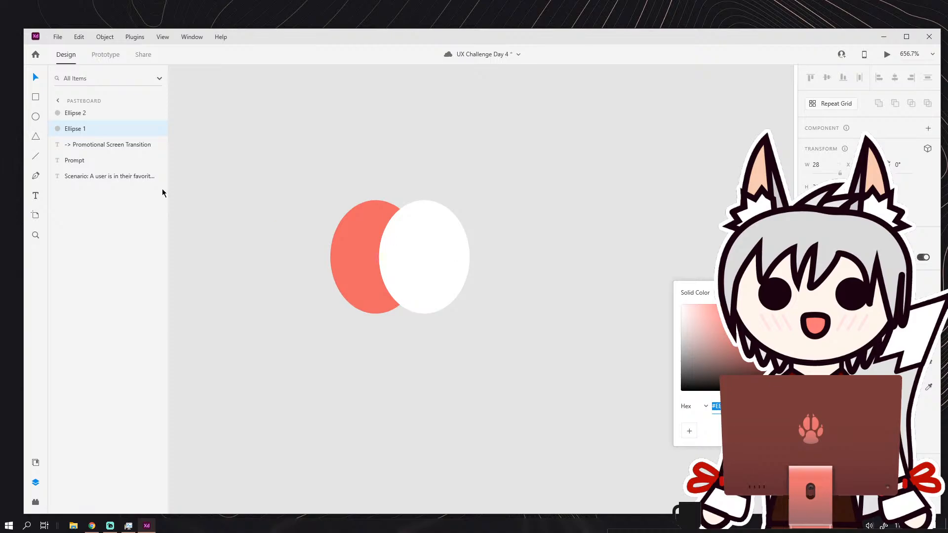
click(221, 140)
click(402, 245)
click(822, 364)
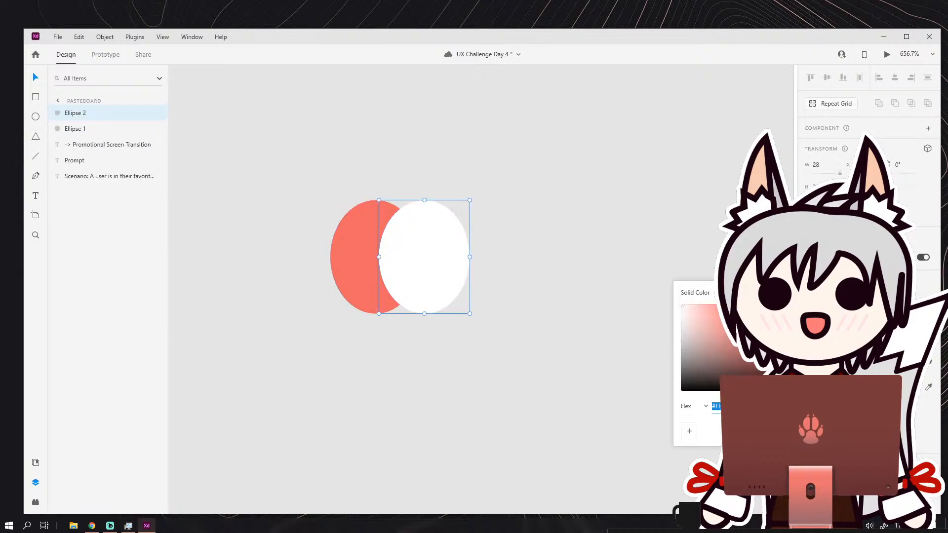
click(731, 310)
click(587, 246)
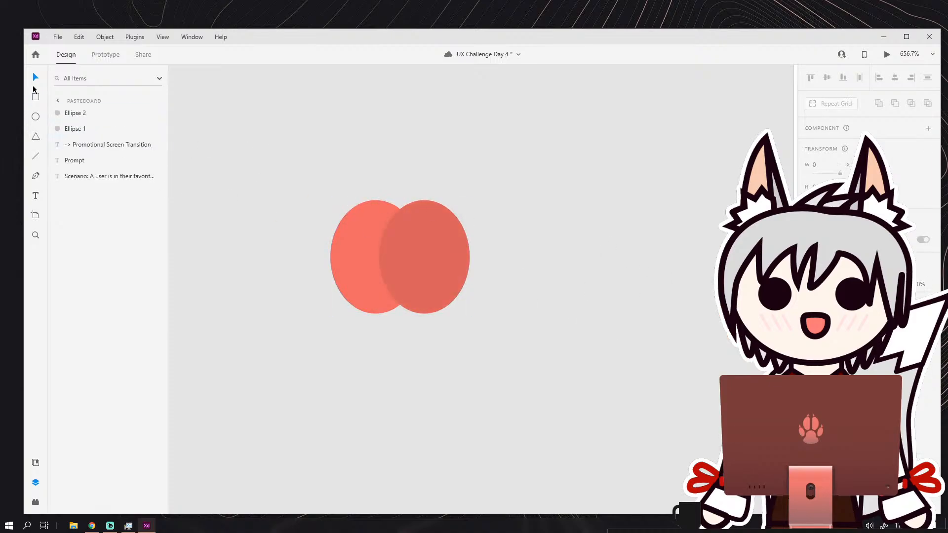
Duplicate the lighter coral ellipse over the middle of the pair and lower its top edge to shorten it.
scroll(419, 254, down, 3)
scroll(424, 252, up, 5)
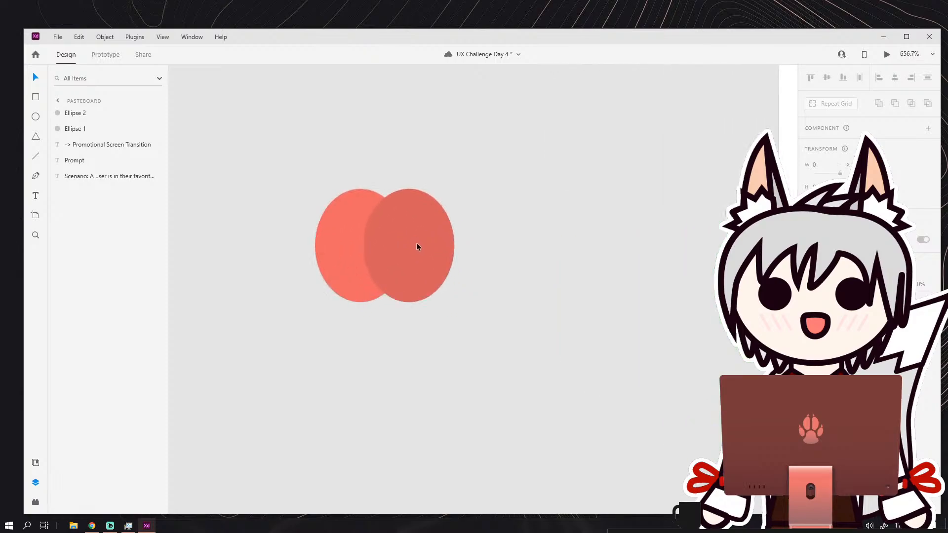
click(408, 240)
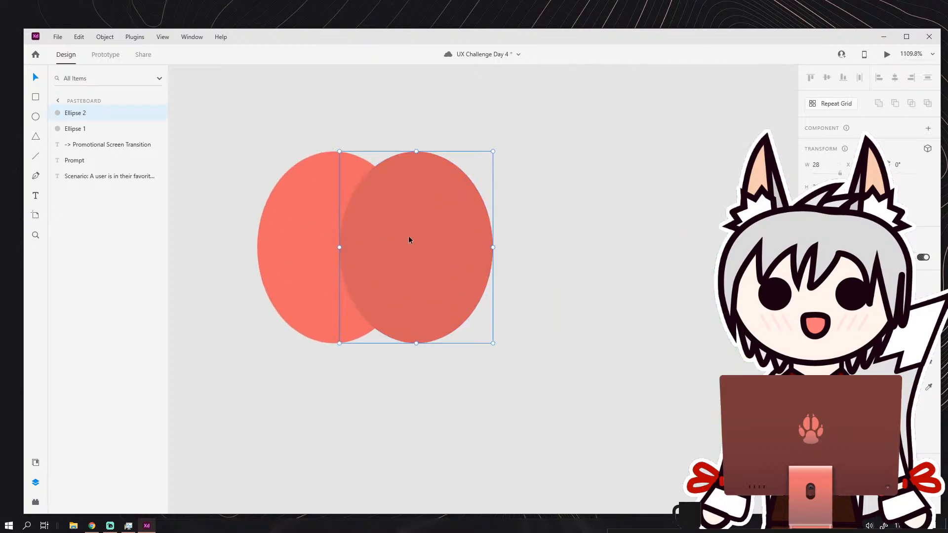
click(321, 214)
drag(322, 212, 381, 225)
drag(372, 152, 372, 196)
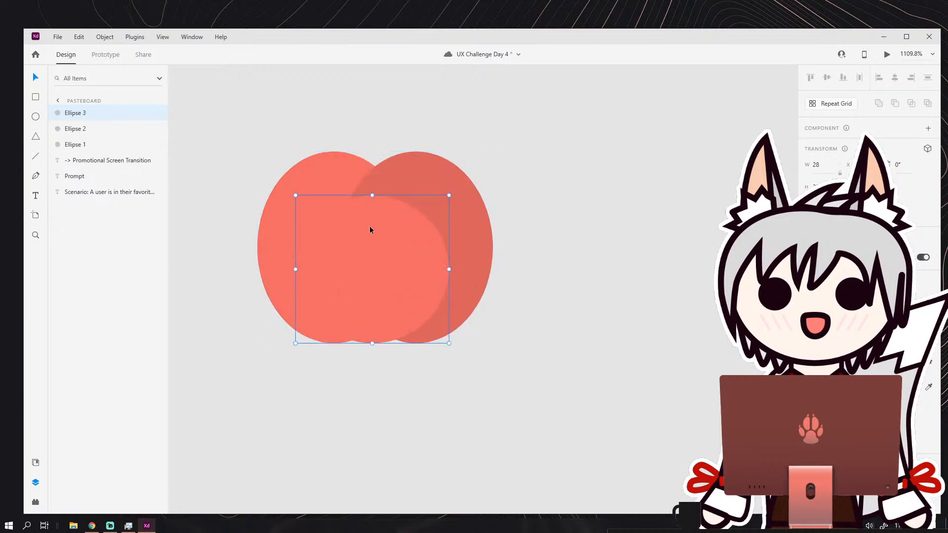
Move the shortened ellipse up and widen it to 38 so it spans the tops of both upright ellipses.
drag(370, 230, 348, 173)
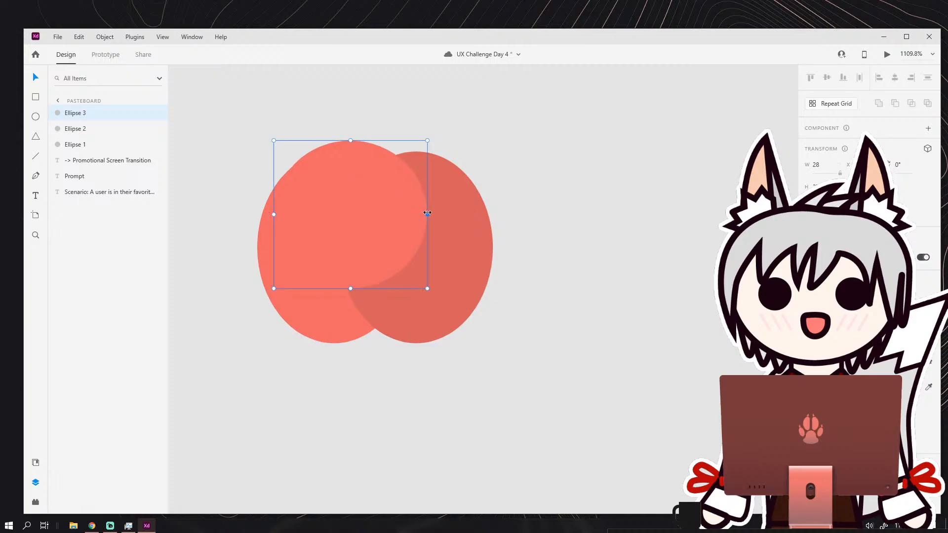
drag(427, 213, 488, 208)
click(495, 211)
scroll(499, 214, down, 3)
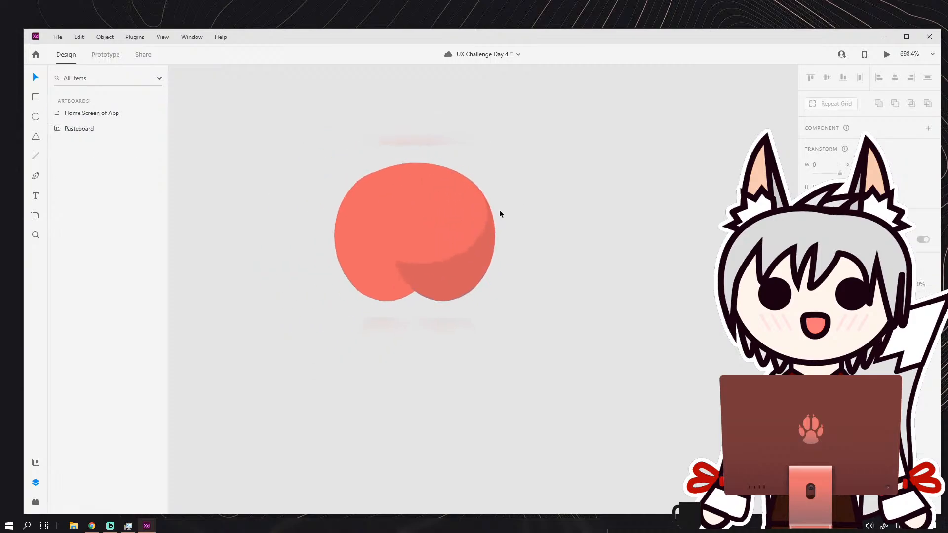
scroll(437, 233, up, 3)
click(425, 238)
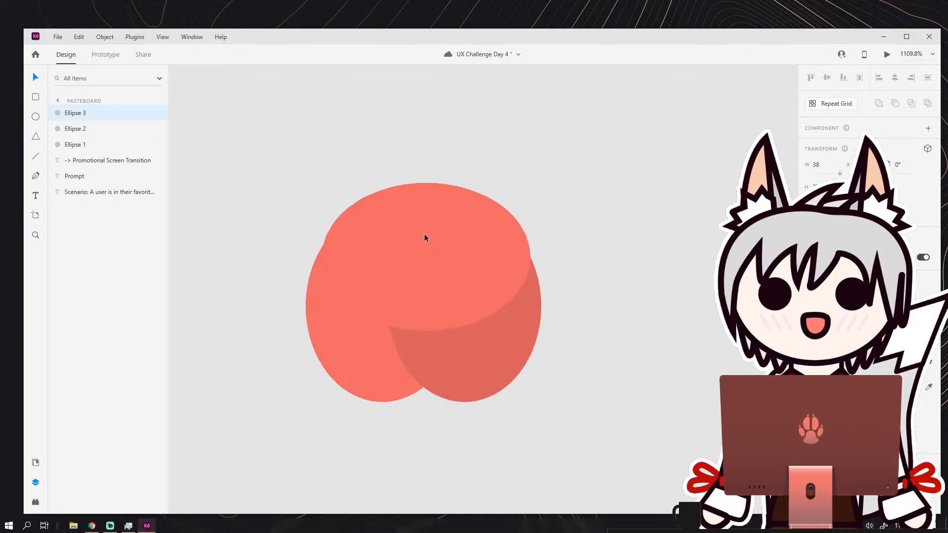
Stretch the tops of the left and right upright ellipses slightly upward, making both taller.
click(365, 336)
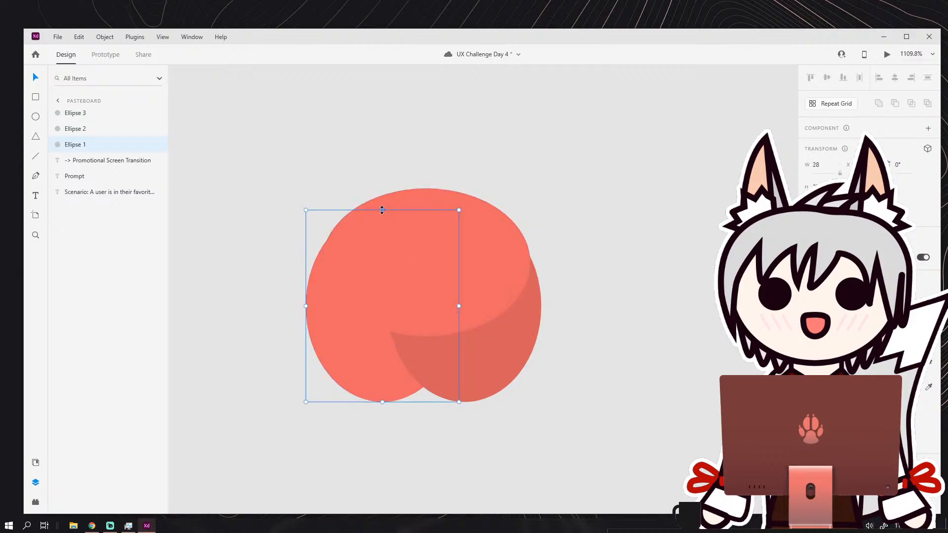
drag(382, 211, 382, 199)
click(458, 217)
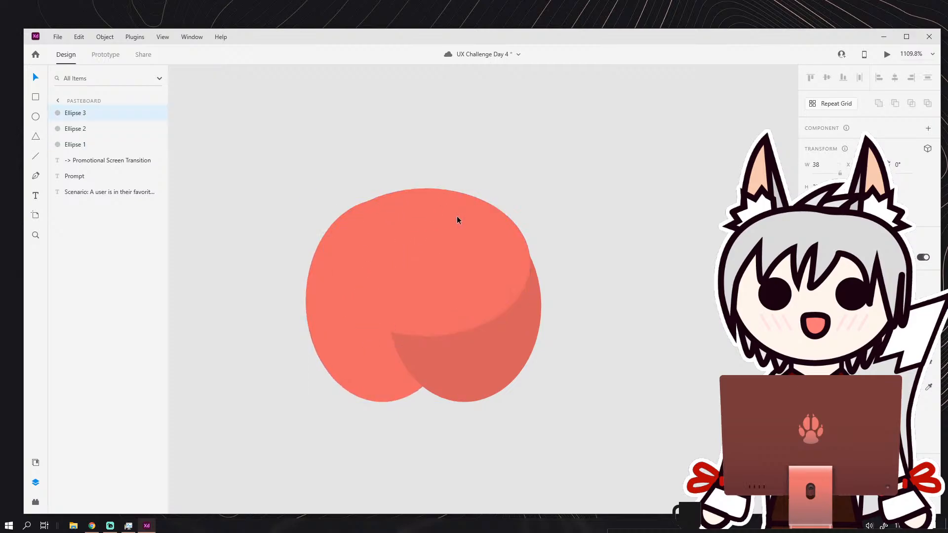
drag(457, 215, 464, 193)
click(531, 283)
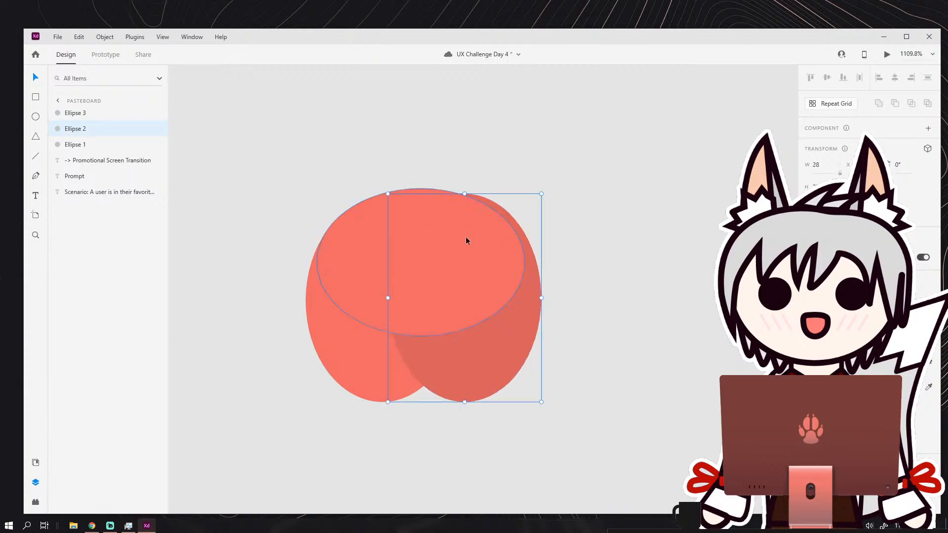
Widen the ellipse across the top to 40, extending it toward the darker ellipse's outer edge.
click(466, 241)
drag(525, 264, 536, 258)
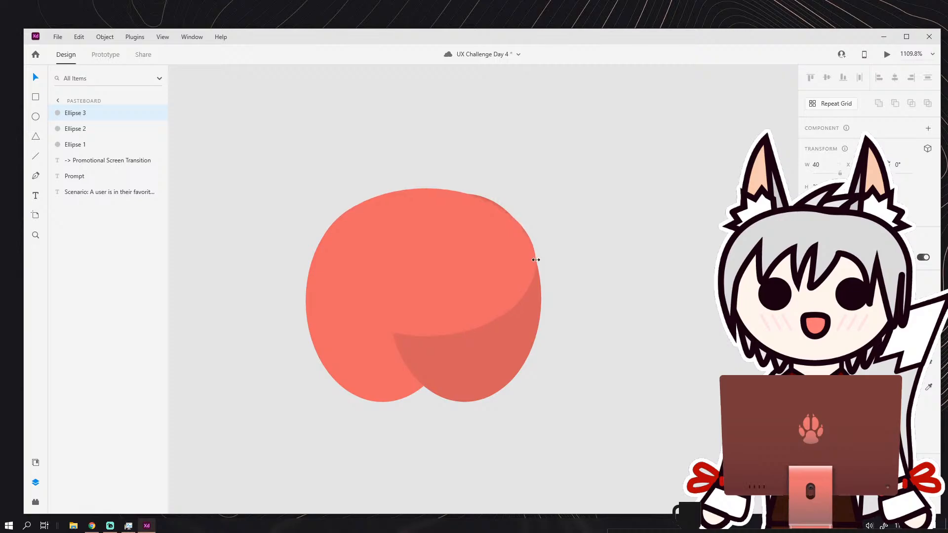
key(Escape)
Lower the top edge of the darker right ellipse slightly to match the height of the left one.
click(486, 203)
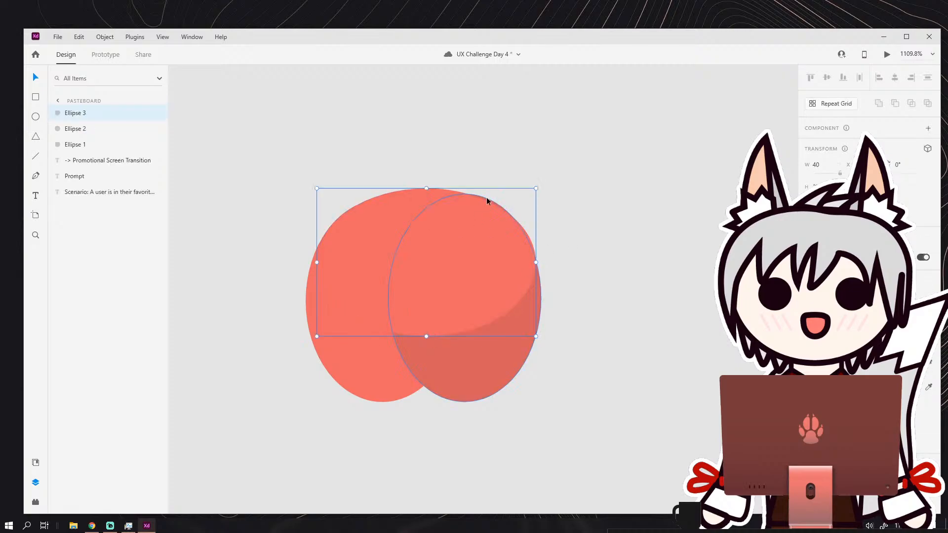
click(457, 204)
drag(465, 194, 465, 199)
click(490, 161)
Move the wide ellipse off the upright pair to the empty area on their right.
scroll(483, 197, down, 5)
scroll(498, 233, down, 2)
scroll(453, 206, up, 6)
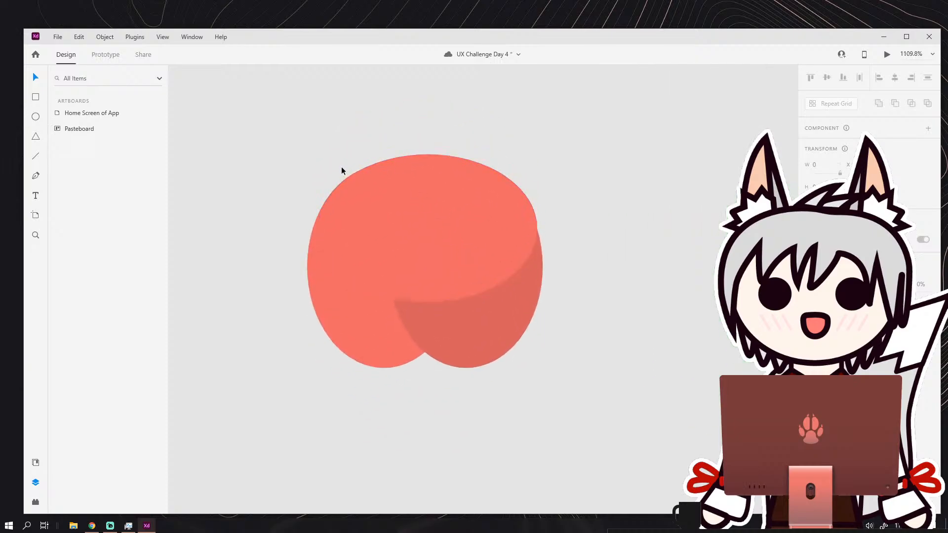
scroll(431, 203, down, 5)
scroll(431, 203, up, 2)
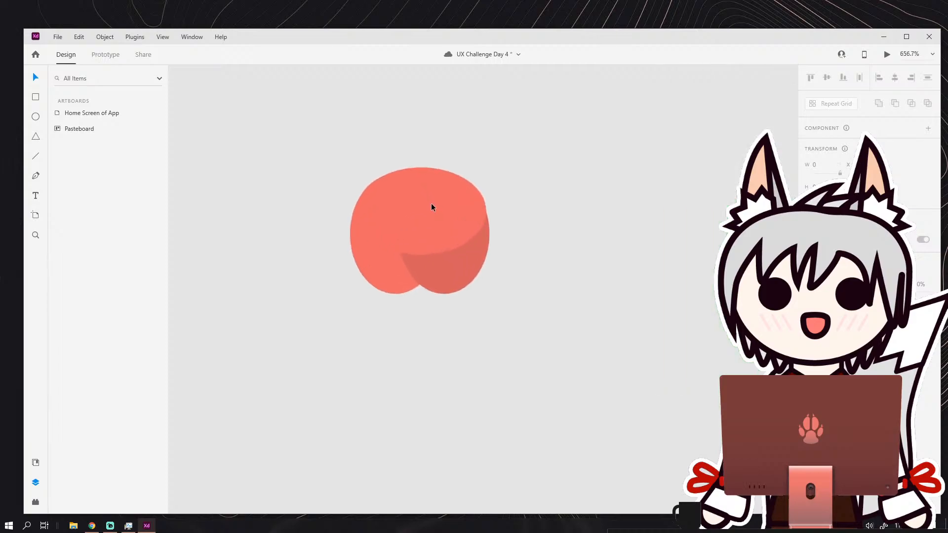
drag(431, 202, 599, 266)
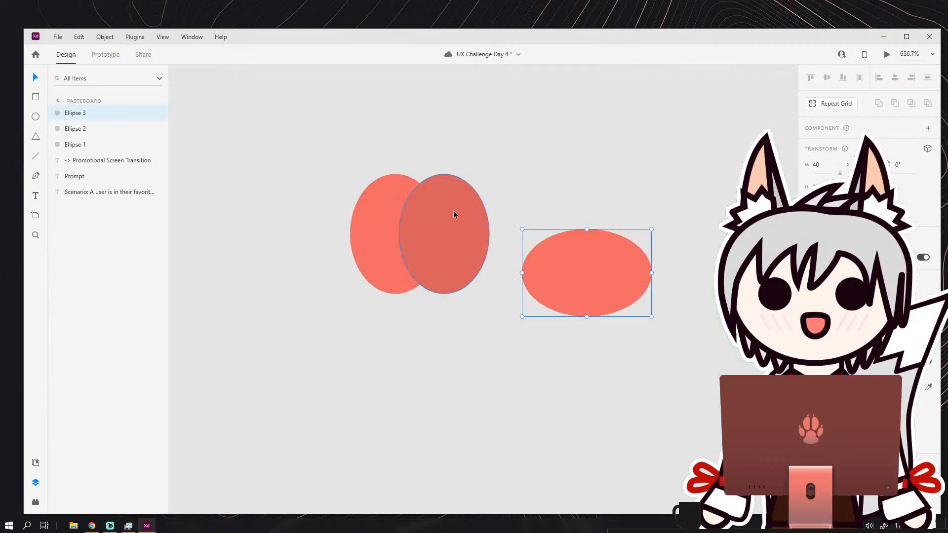
Move the darker ellipse closer to the lighter one and tilt both slightly in opposite directions to form an apple shape.
drag(455, 214, 438, 214)
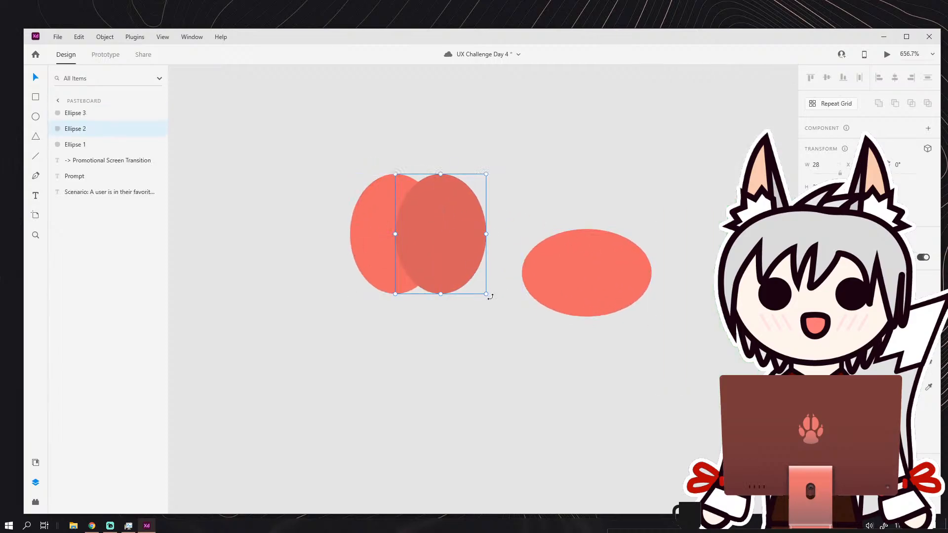
drag(490, 297, 476, 304)
click(387, 278)
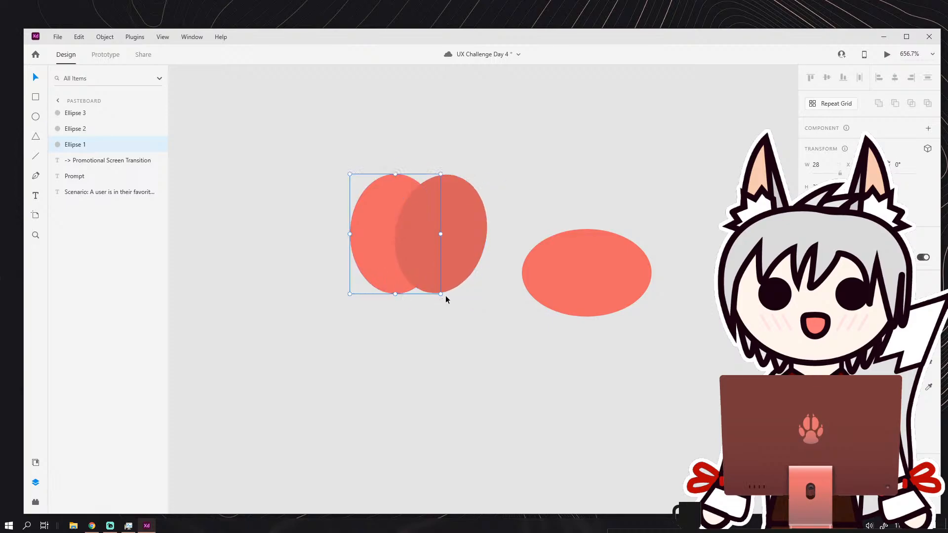
drag(452, 233, 447, 237)
Delete the wide ellipse beside the apple shape.
click(575, 259)
key(Delete)
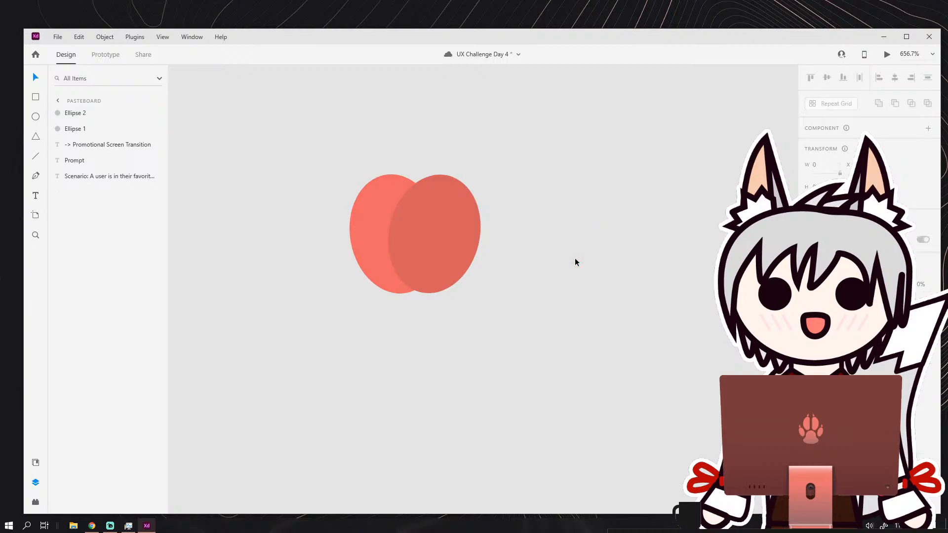
Draw a small upright rectangle about 3 wide left of the apple shape and remove its border.
scroll(428, 174, up, 2)
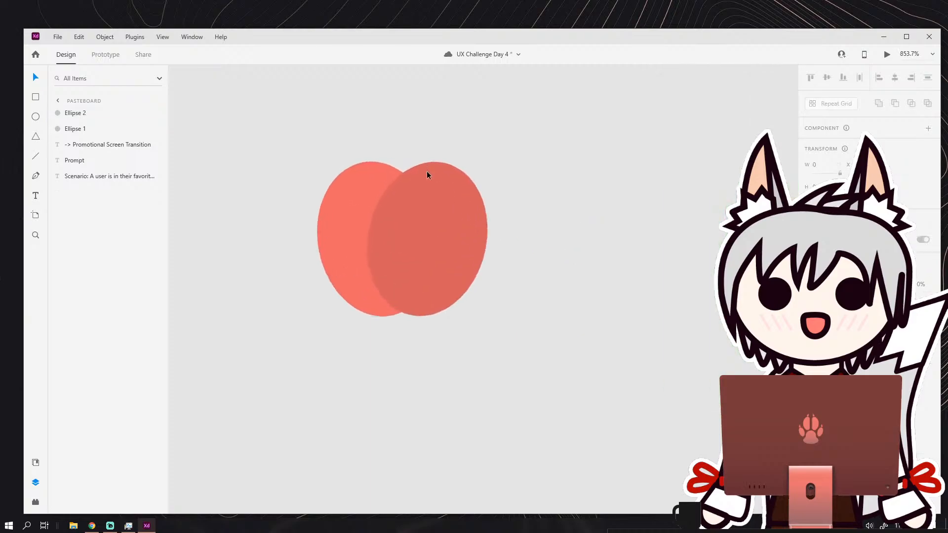
click(36, 97)
drag(245, 261, 260, 291)
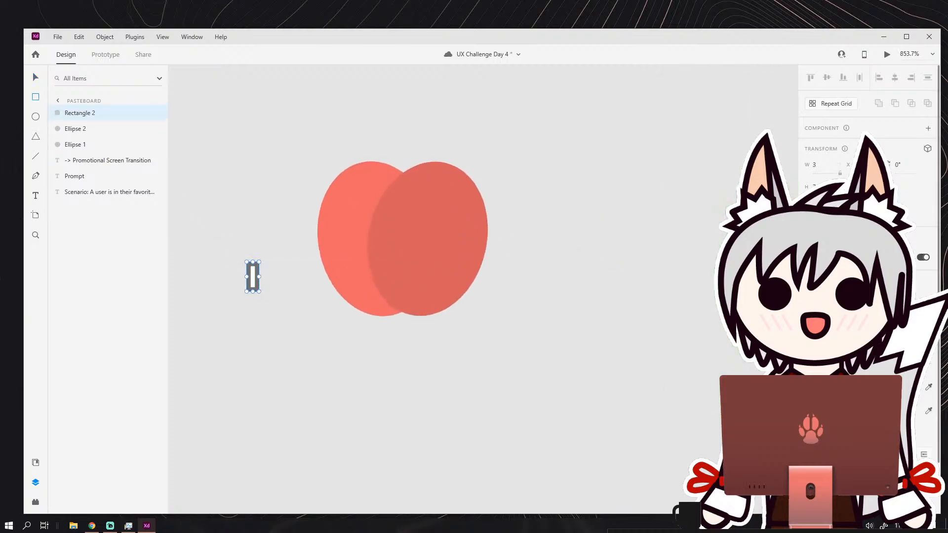
click(808, 411)
Fill the small rectangle with brown.
click(821, 387)
click(821, 387)
click(822, 388)
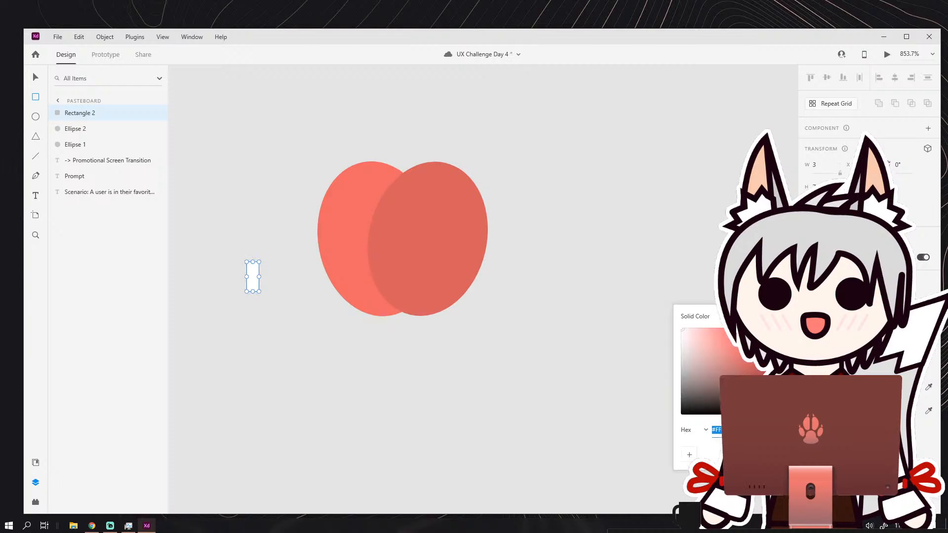
drag(776, 413, 737, 375)
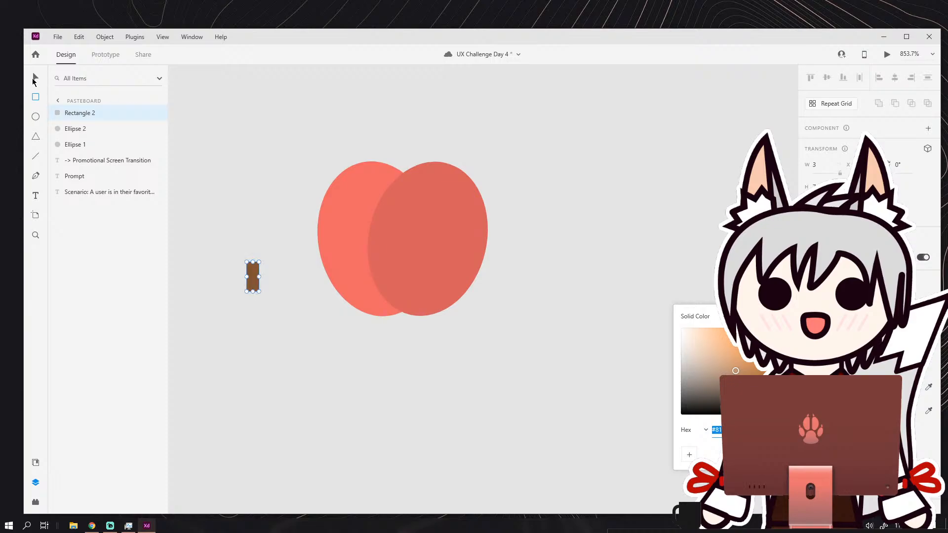
Place the brown rectangle as a stem at the top notch between the two apple halves.
key(v)
drag(255, 276, 363, 188)
scroll(417, 157, up, 4)
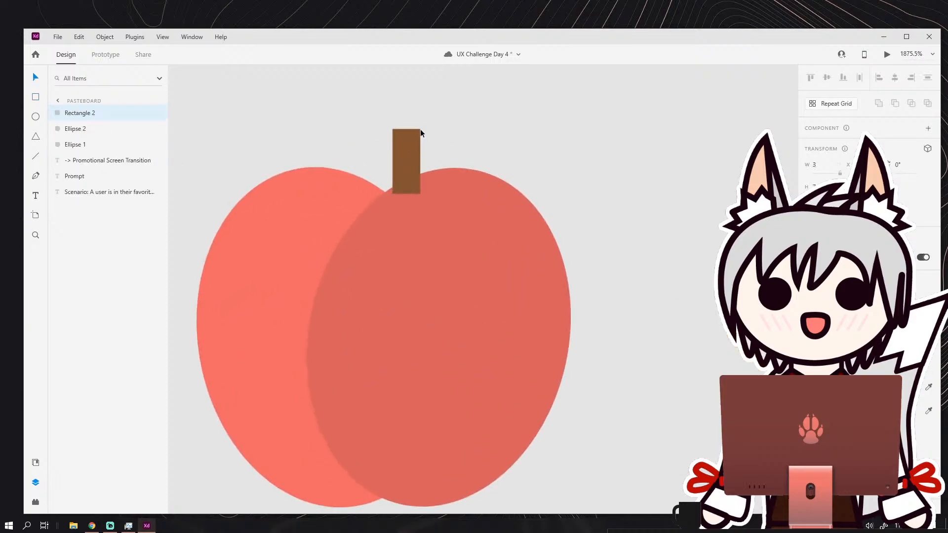
Round the stem's corners fully and tilt it to the left, keeping its base seated in the apple's notch.
drag(414, 139, 403, 160)
drag(420, 127, 399, 144)
mouse_move(392, 176)
mouse_down()
mouse_move(363, 167)
mouse_move(374, 171)
mouse_up()
click(406, 126)
scroll(421, 144, down, 5)
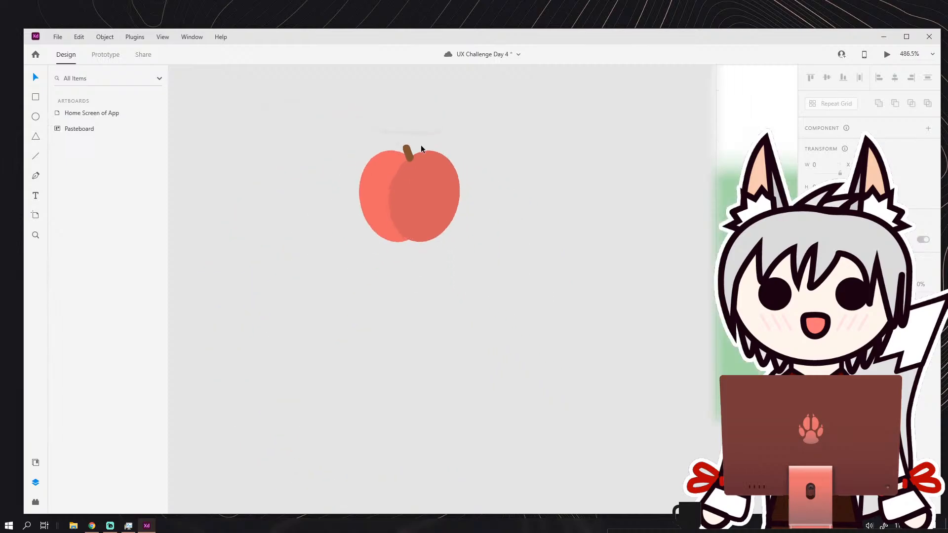
scroll(421, 144, down, 3)
Draw a small upright ellipse about 11 wide to the right of the apple and remove its border.
scroll(464, 238, up, 4)
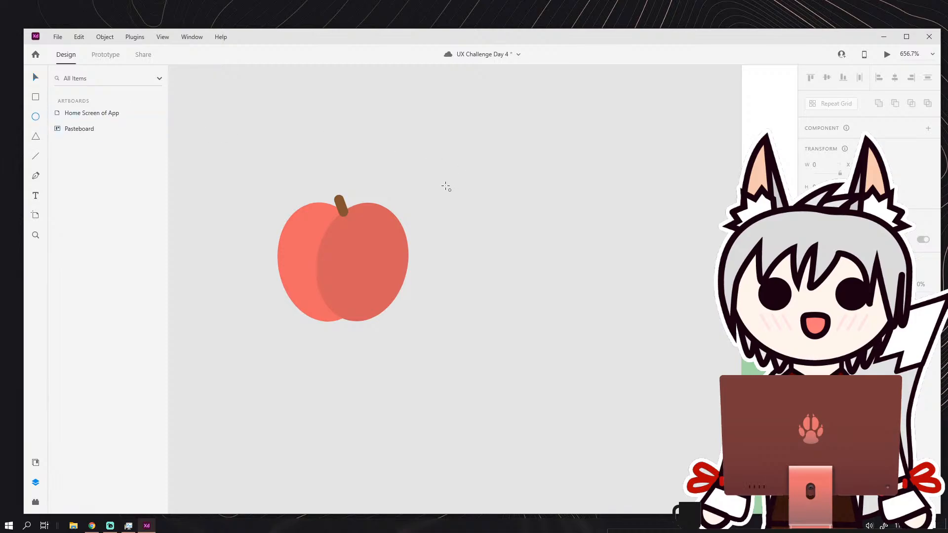
scroll(467, 220, up, 3)
mouse_move(440, 177)
mouse_down()
mouse_move(484, 260)
mouse_move(502, 259)
mouse_up()
click(808, 387)
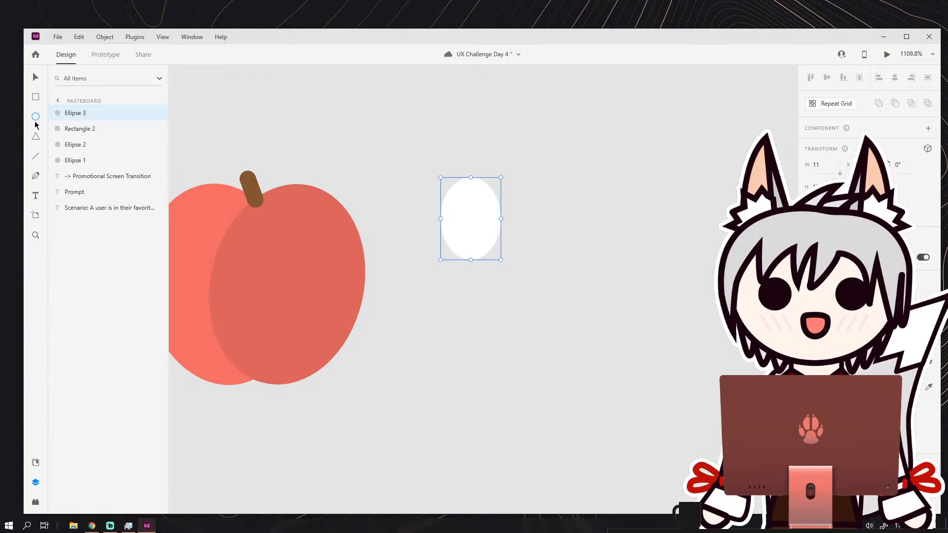
Draw a borderless triangle about 9 wide over the white ellipse's upper part and round its corners.
click(37, 137)
drag(447, 141, 496, 200)
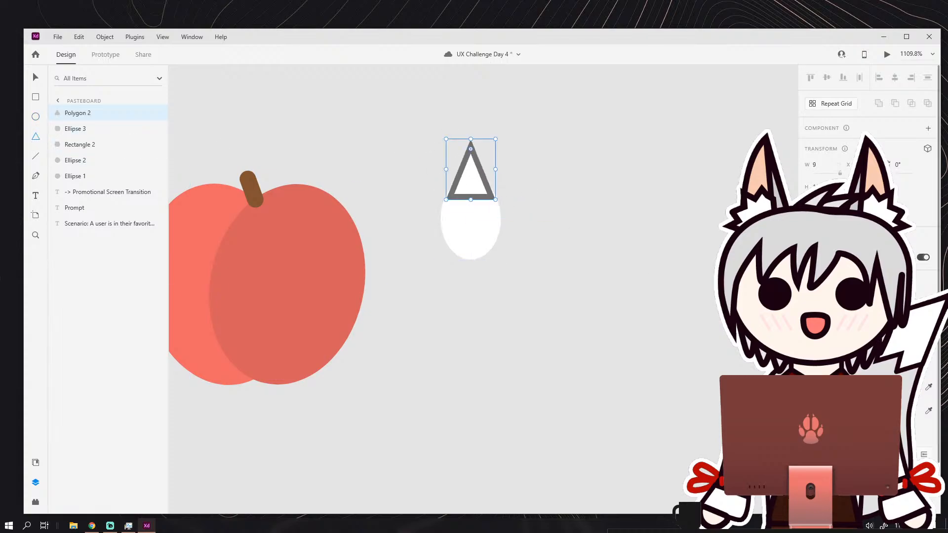
click(808, 411)
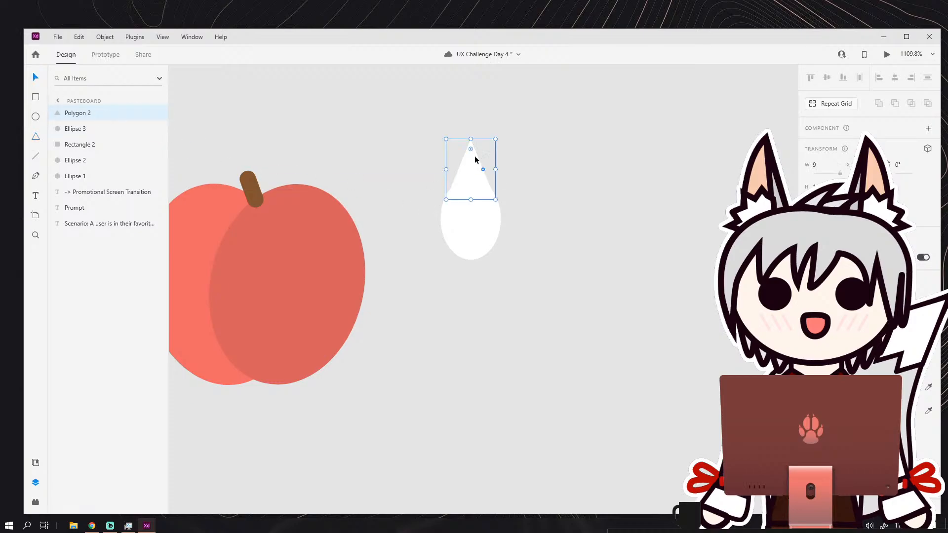
drag(470, 149, 472, 176)
scroll(478, 214, up, 4)
click(454, 231)
drag(396, 247, 396, 246)
click(552, 215)
scroll(553, 212, down, 5)
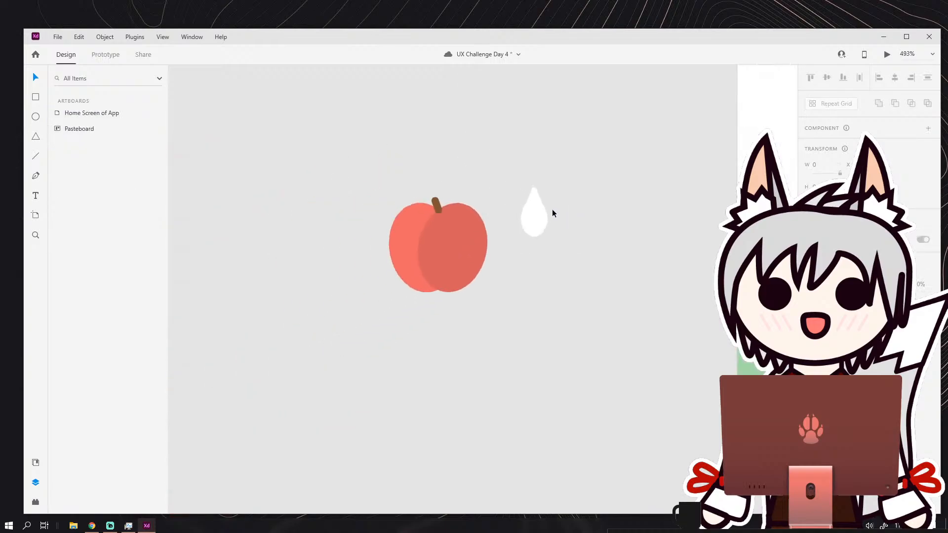
Separate the white ellipse from the rounded triangle and delete it.
scroll(558, 209, up, 4)
drag(475, 251, 483, 321)
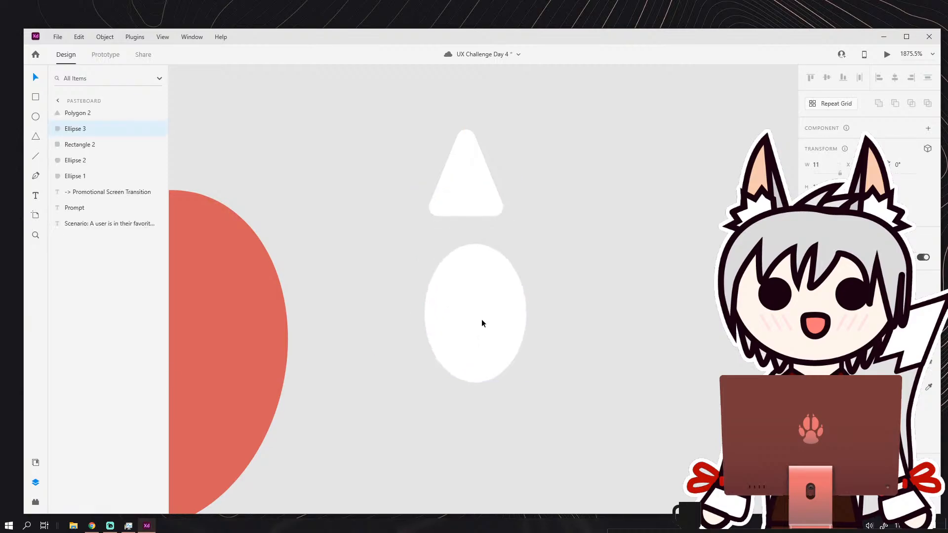
key(Delete)
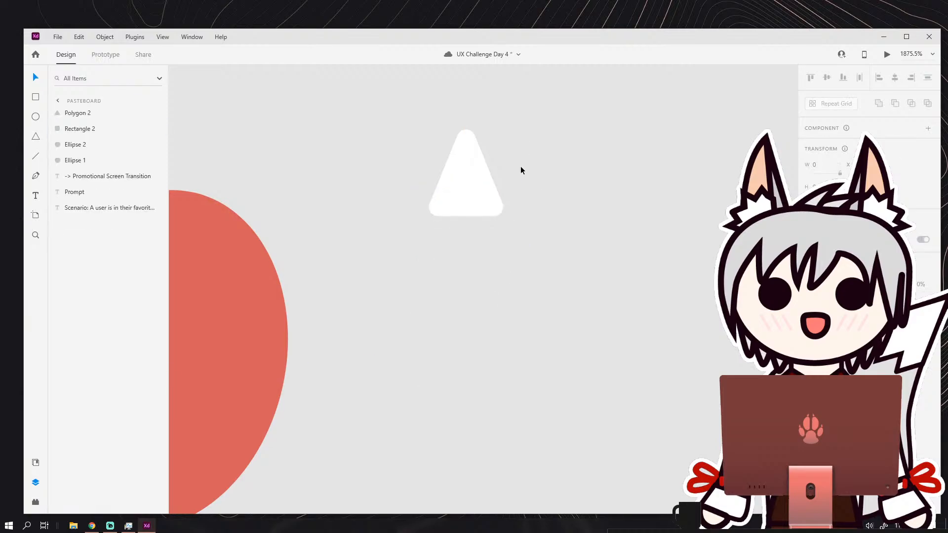
Fill the rounded white triangle with light green.
click(472, 190)
scroll(591, 230, up, 2)
scroll(590, 230, left, 3)
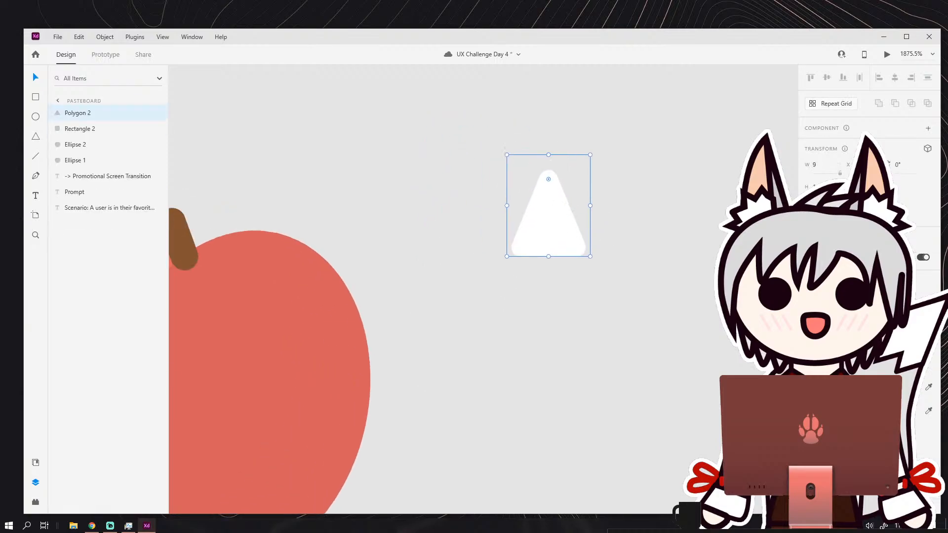
click(822, 387)
drag(776, 355, 776, 348)
drag(748, 361, 723, 345)
click(359, 185)
scroll(359, 185, down, 3)
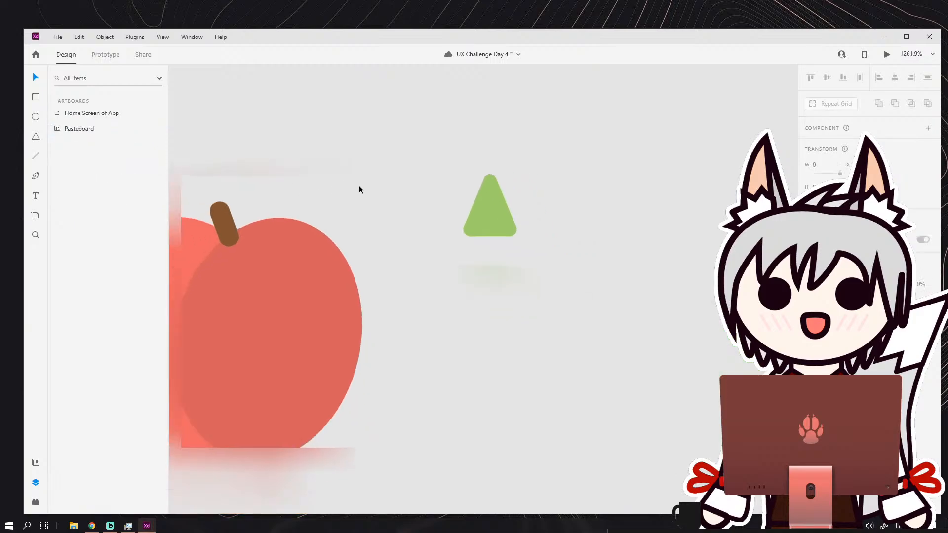
Tilt the green triangle against the apple's stem as a leaf and overlap it with a duplicate rotated to 12°.
drag(427, 199, 470, 234)
mouse_move(428, 229)
mouse_down()
mouse_move(396, 249)
mouse_move(444, 245)
mouse_move(466, 230)
mouse_move(446, 196)
mouse_move(450, 173)
mouse_move(445, 231)
mouse_up()
key(ctrl+d)
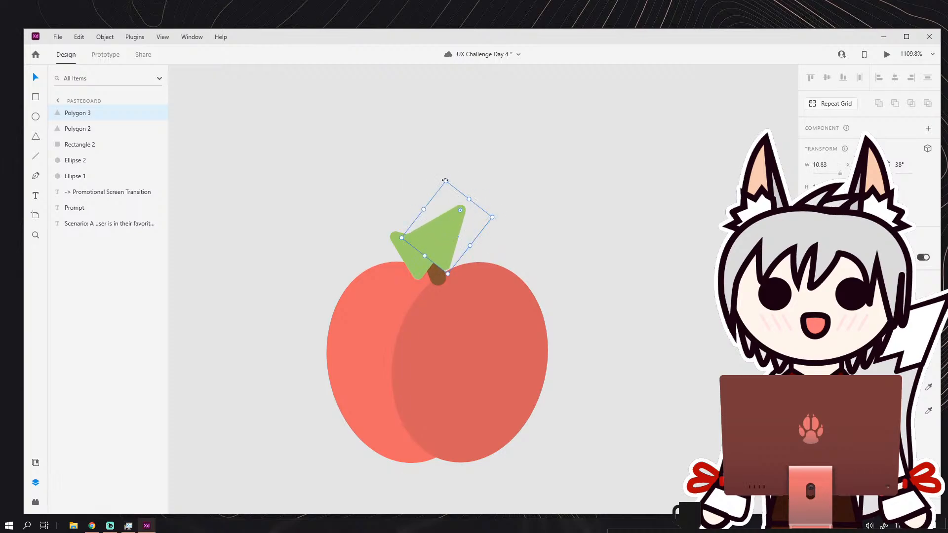
drag(445, 180, 436, 183)
drag(445, 227, 437, 235)
Fill the front leaf with a slightly darker green.
click(822, 387)
click(822, 387)
click(822, 388)
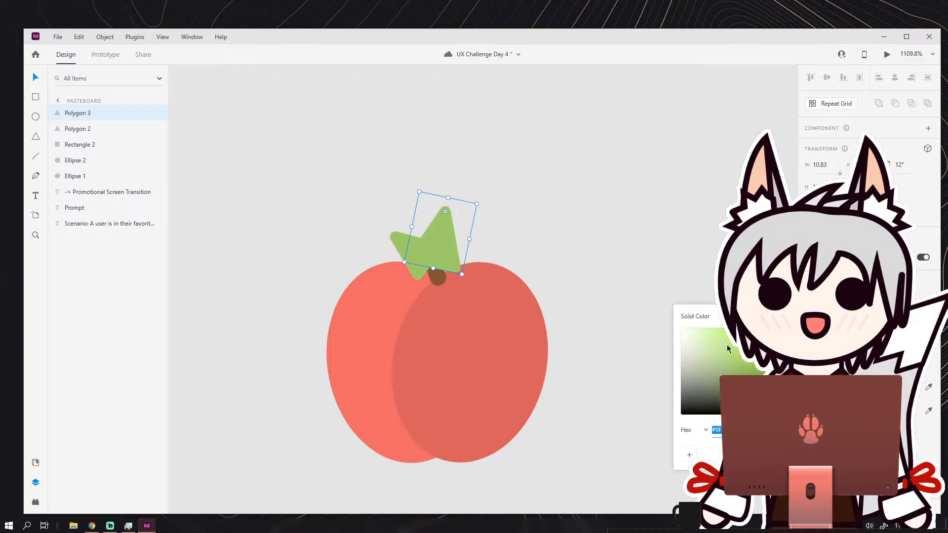
click(732, 350)
click(635, 244)
scroll(609, 232, down, 6)
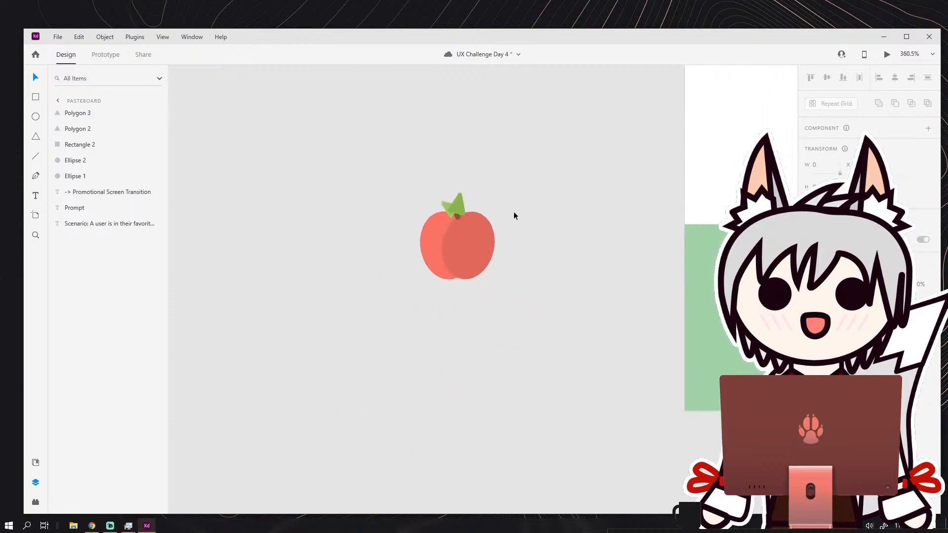
Examine the apple illustration up close and at a small size beside the home screen artboard.
scroll(512, 211, down, 4)
drag(511, 211, 431, 211)
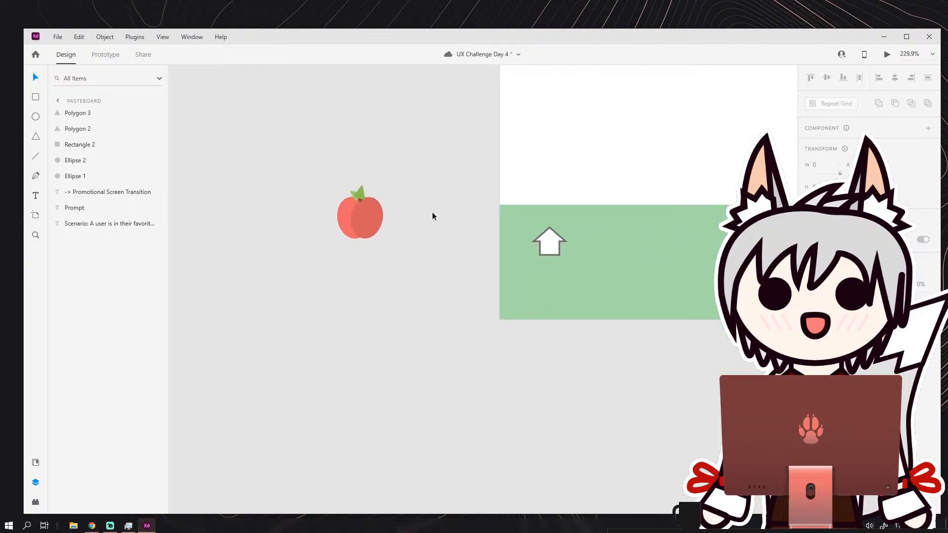
scroll(431, 212, down, 3)
scroll(399, 199, up, 12)
click(407, 236)
click(496, 212)
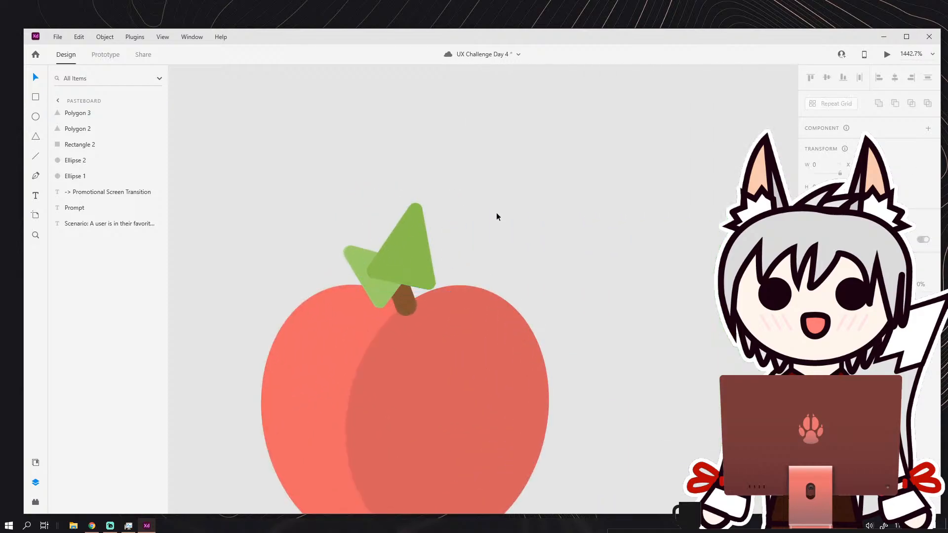
scroll(498, 211, down, 10)
scroll(461, 212, up, 3)
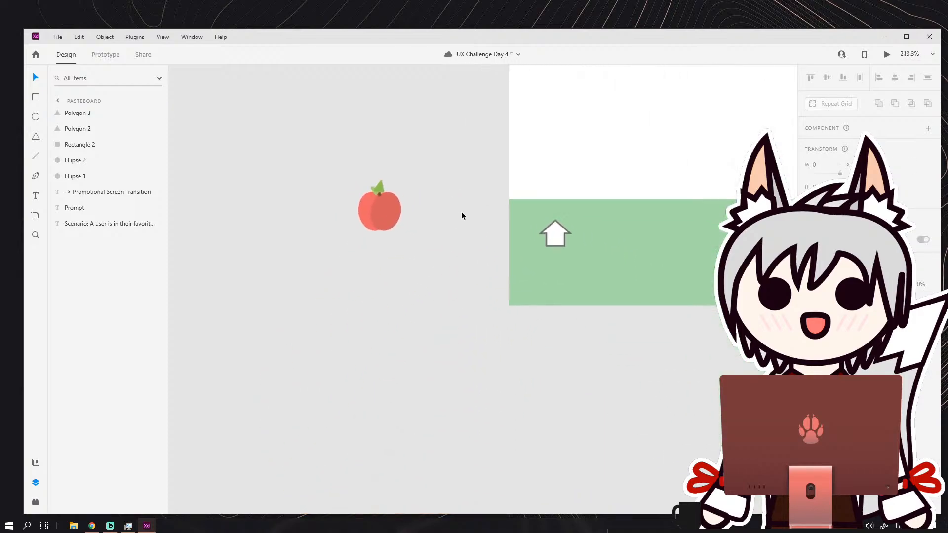
scroll(461, 212, down, 1)
scroll(462, 212, up, 1)
Delete the white house icon from the green bottom navigation bar.
drag(592, 242, 443, 252)
key(Delete)
scroll(448, 213, down, 3)
scroll(448, 212, up, 2)
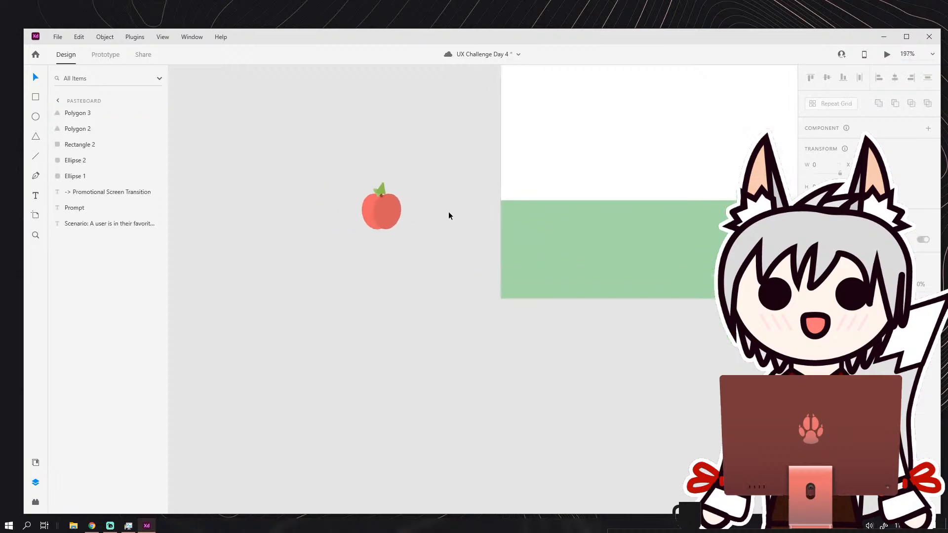
Select all the apple's shapes, scale them down slightly and place them on the pasteboard beside the bottom navigation bar.
drag(412, 220, 277, 210)
drag(208, 163, 269, 246)
drag(256, 208, 479, 241)
drag(322, 235, 272, 251)
Unlock the Bottom Navigation rectangle on the home screen artboard.
click(463, 214)
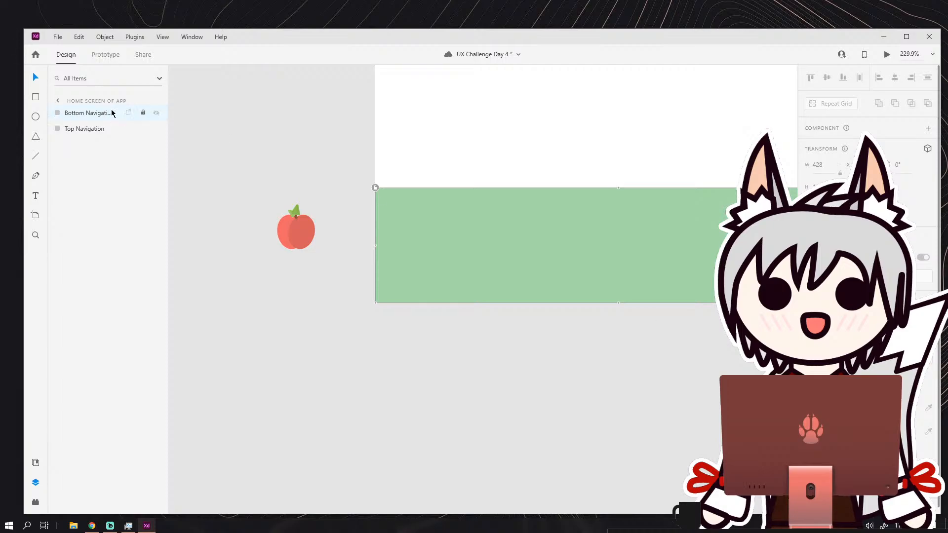
click(142, 113)
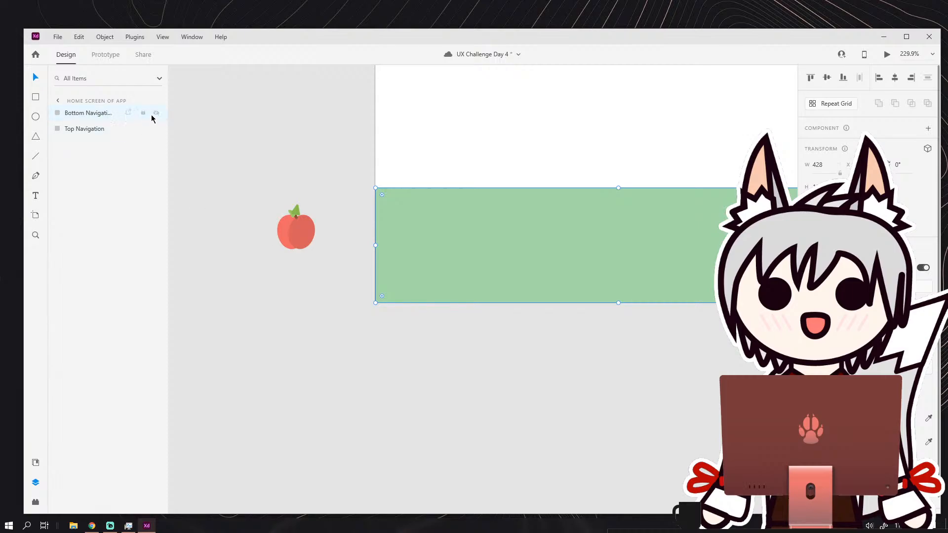
Hide the Bottom Navigation rectangle and remove it from the home screen artboard.
click(156, 113)
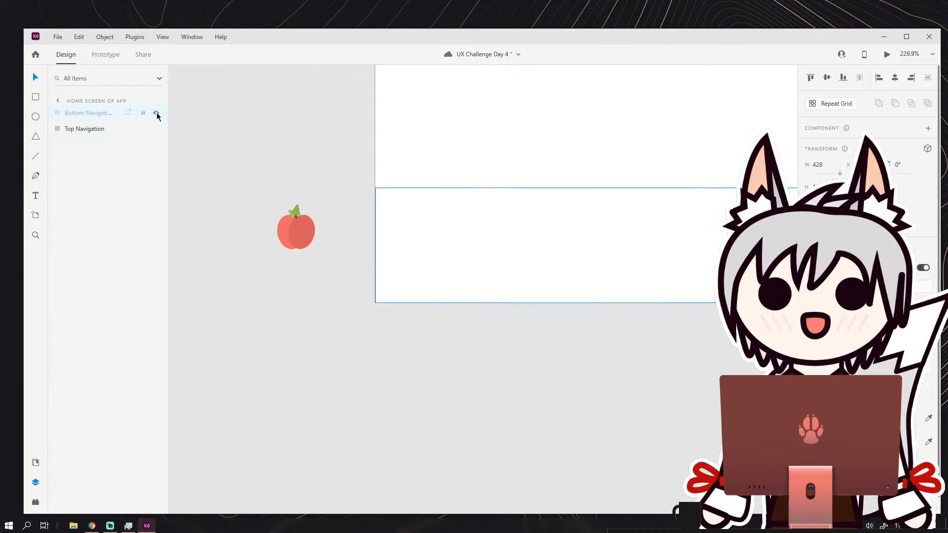
click(156, 112)
right_click(98, 113)
click(120, 195)
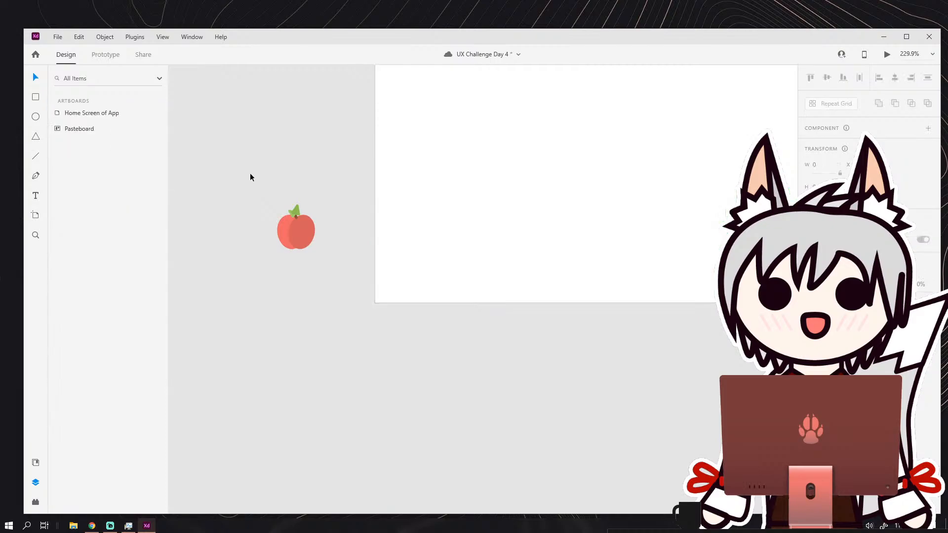
drag(266, 195, 326, 267)
click(327, 172)
scroll(327, 171, down, 5)
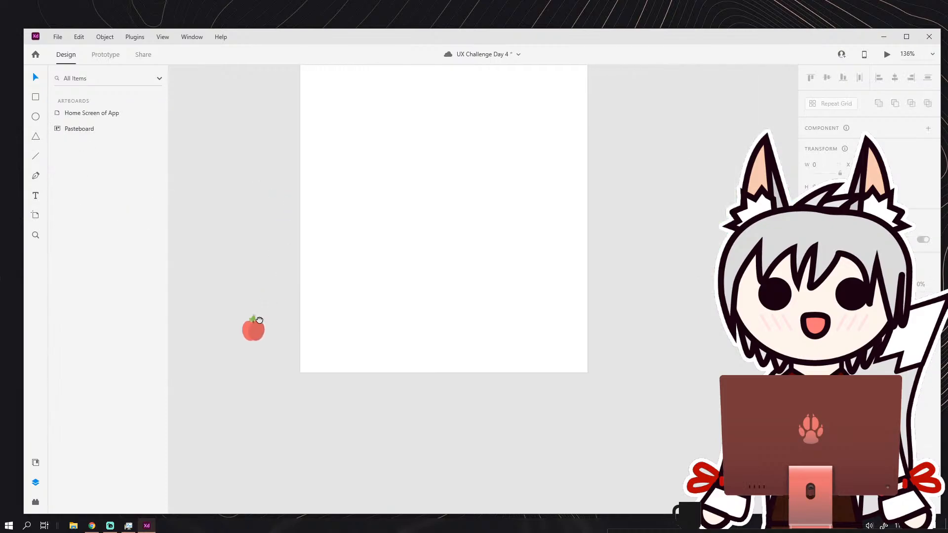
scroll(342, 279, up, 3)
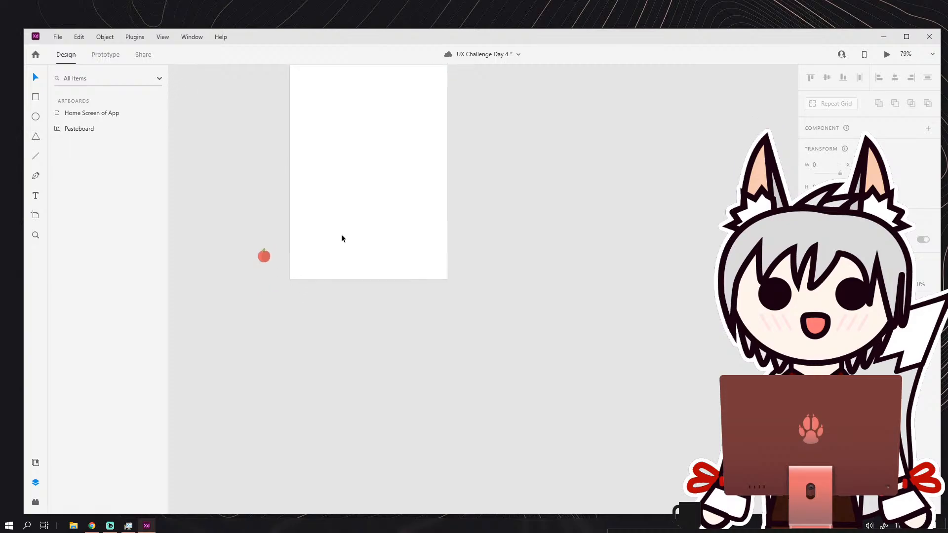
click(36, 158)
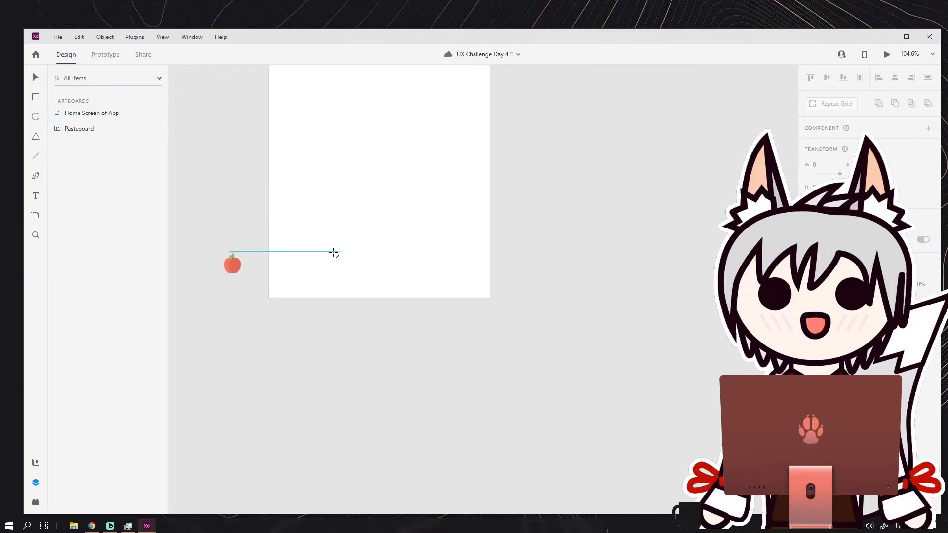
mouse_move(281, 237)
mouse_down()
mouse_move(476, 239)
mouse_move(467, 239)
mouse_up()
key(ctrl+z)
Restore the removed Bottom Navigation rectangle at the foot of the artboard and make it visible.
click(39, 99)
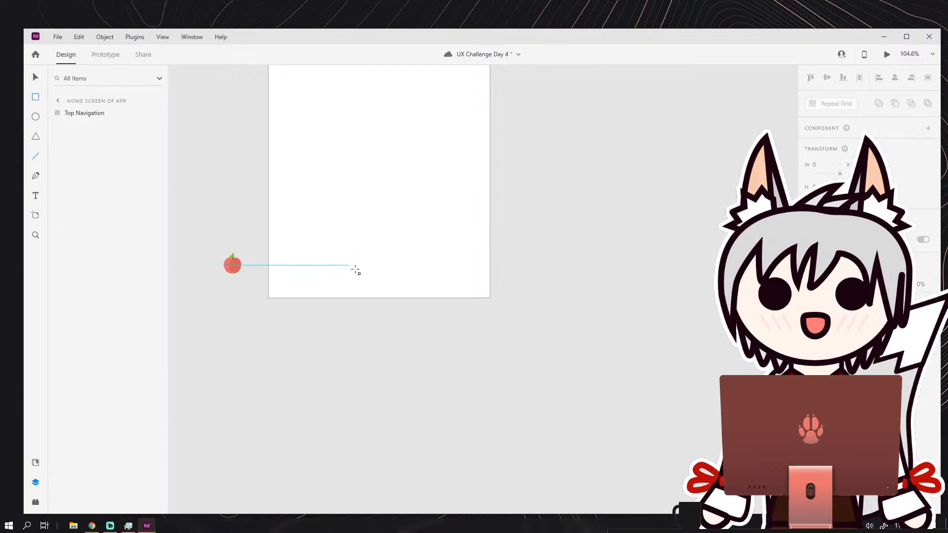
key(ctrl+v)
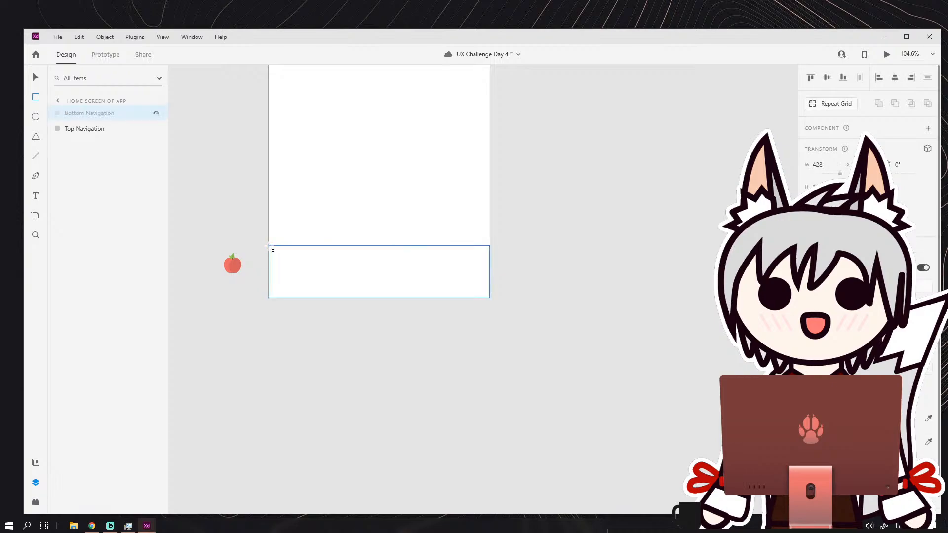
click(157, 113)
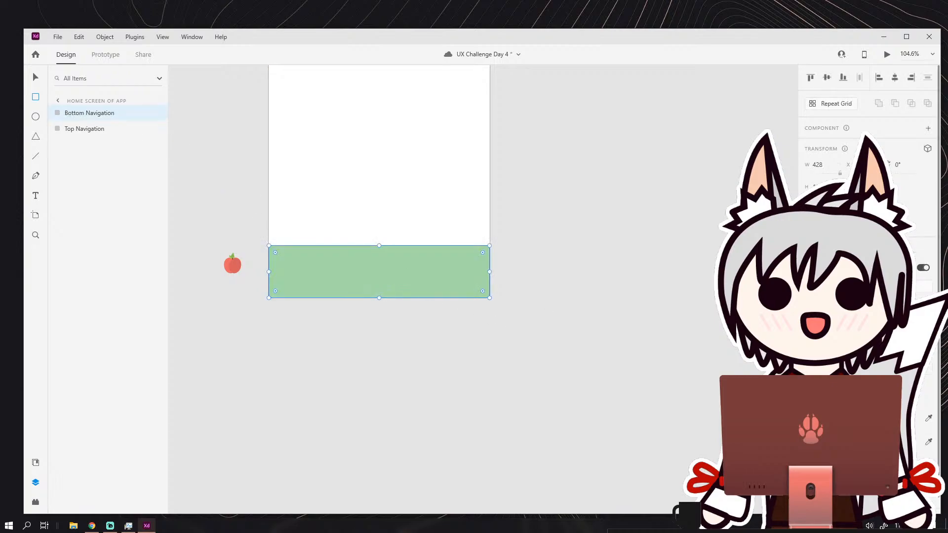
Change the Bottom Navigation rectangle's fill to a very light grey.
click(820, 419)
drag(701, 379, 668, 364)
click(38, 78)
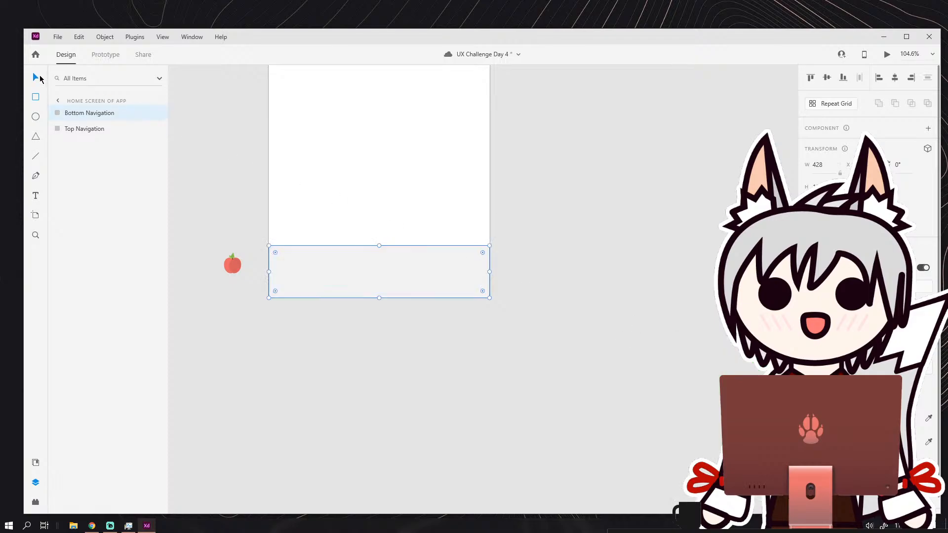
click(220, 197)
Move the whole apple from the pasteboard onto the grey bottom navigation bar and lock the Bottom Navigation layer.
scroll(375, 291, down, 3)
drag(421, 290, 428, 296)
scroll(415, 298, up, 4)
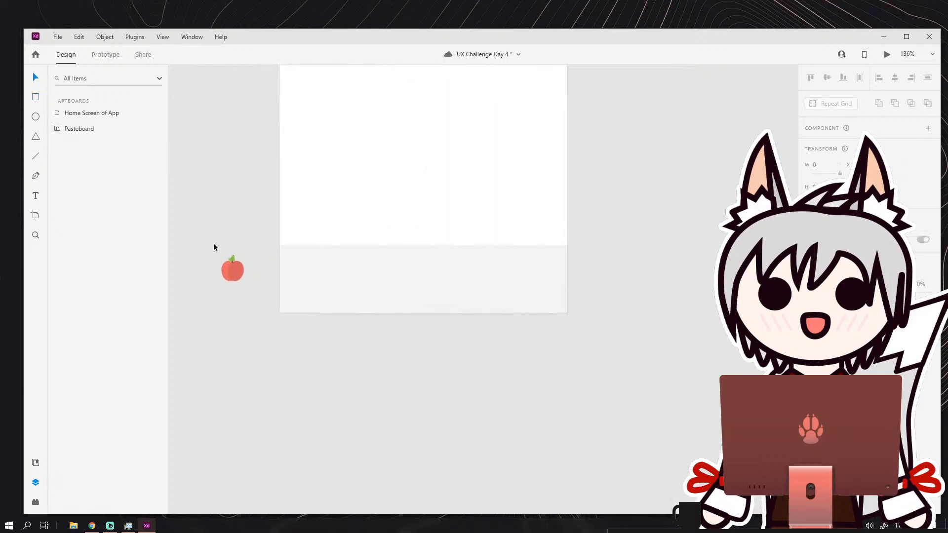
drag(213, 243, 253, 292)
scroll(371, 273, up, 4)
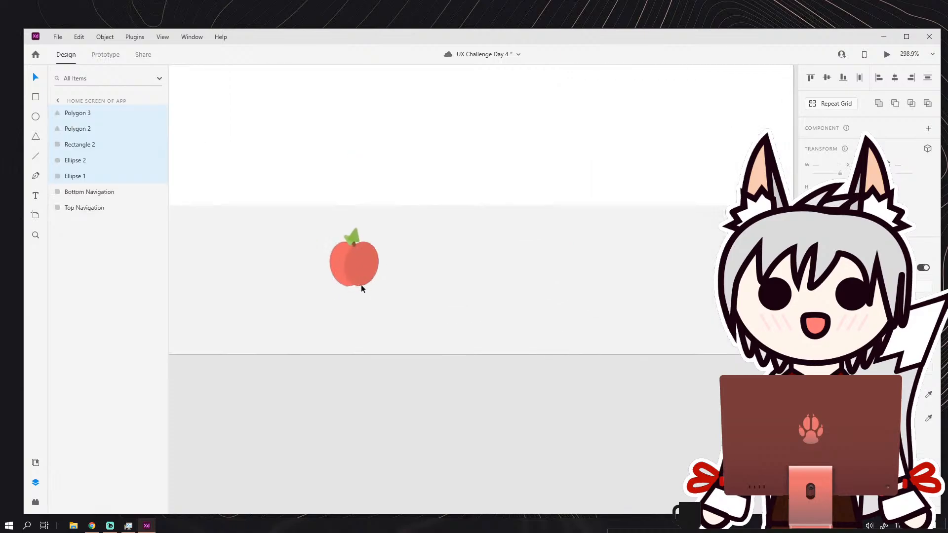
key(Escape)
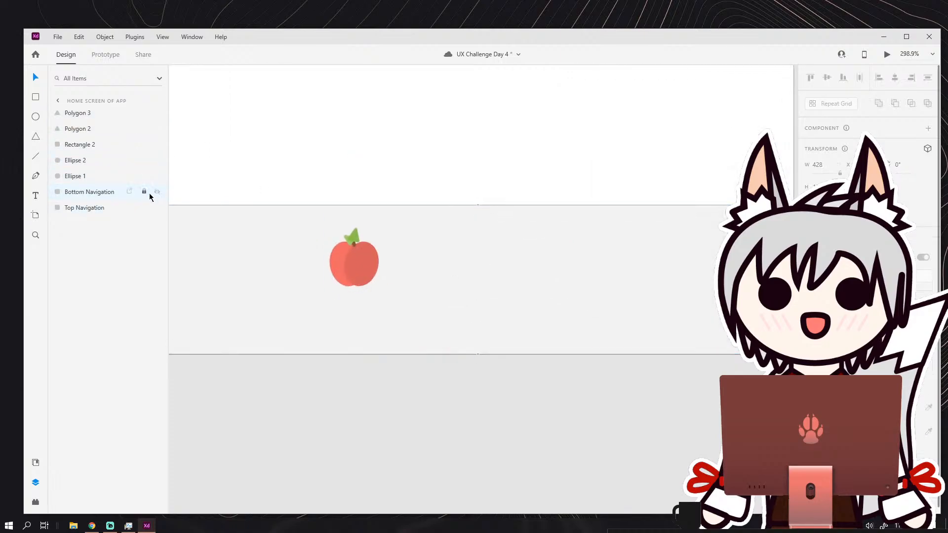
click(143, 191)
Group all the apple's shapes and name the group Apple.
drag(342, 221, 394, 293)
click(105, 37)
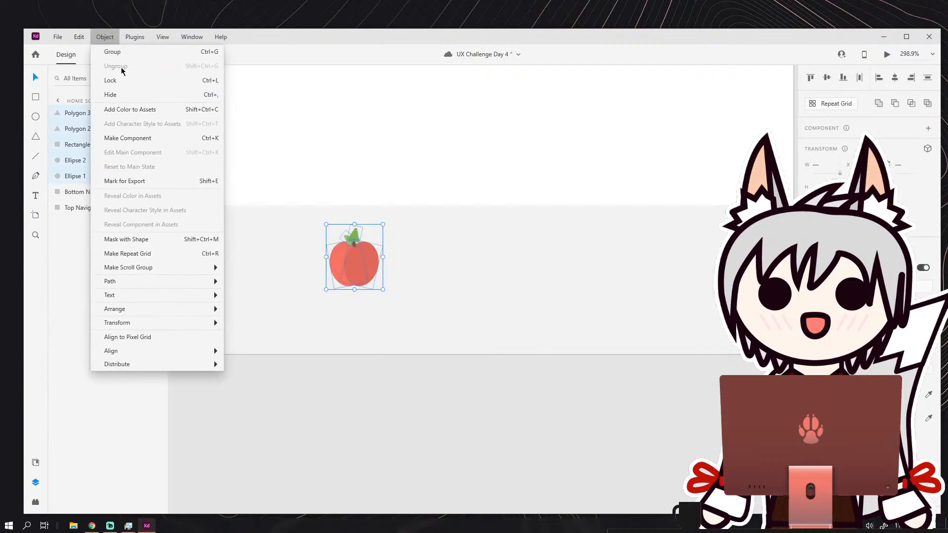
click(118, 52)
double_click(82, 111)
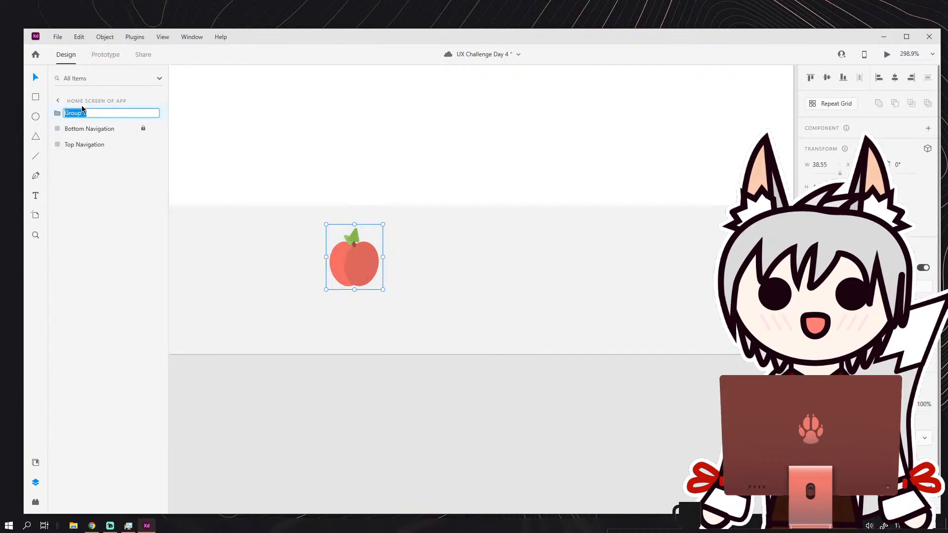
text(Apple)
key(Return)
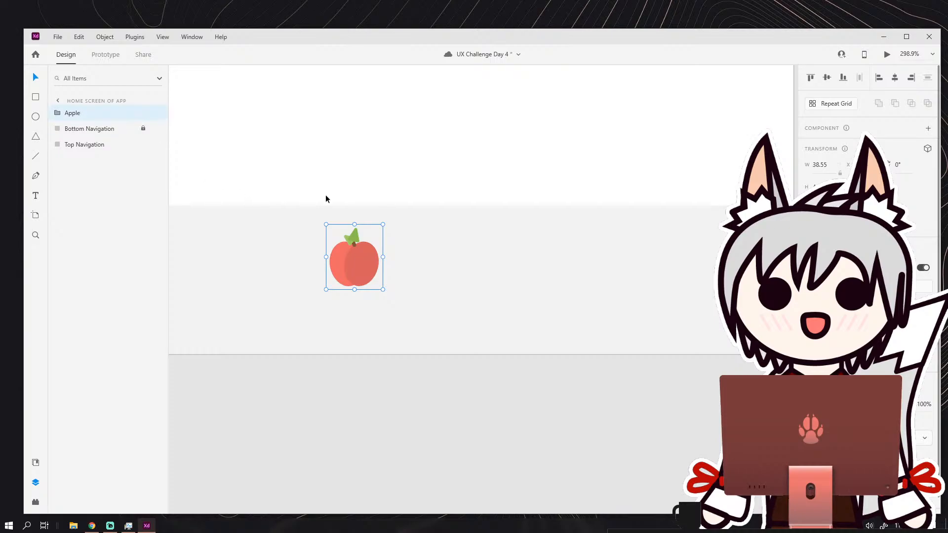
Move the Apple group further left along the bottom navigation bar.
click(443, 252)
scroll(444, 245, down, 4)
scroll(446, 241, up, 2)
drag(398, 239, 507, 242)
scroll(469, 227, down, 3)
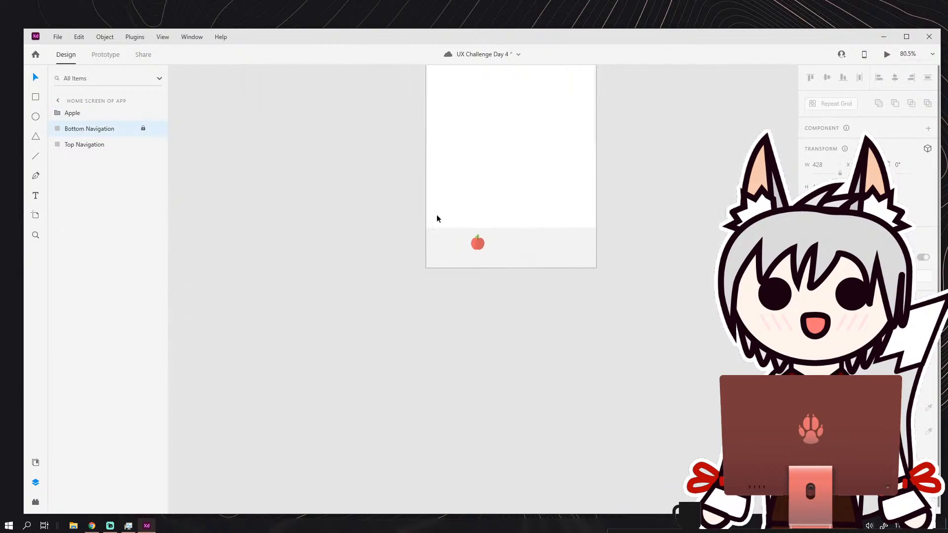
drag(418, 218, 363, 198)
scroll(363, 209, up, 3)
scroll(370, 218, right, 1)
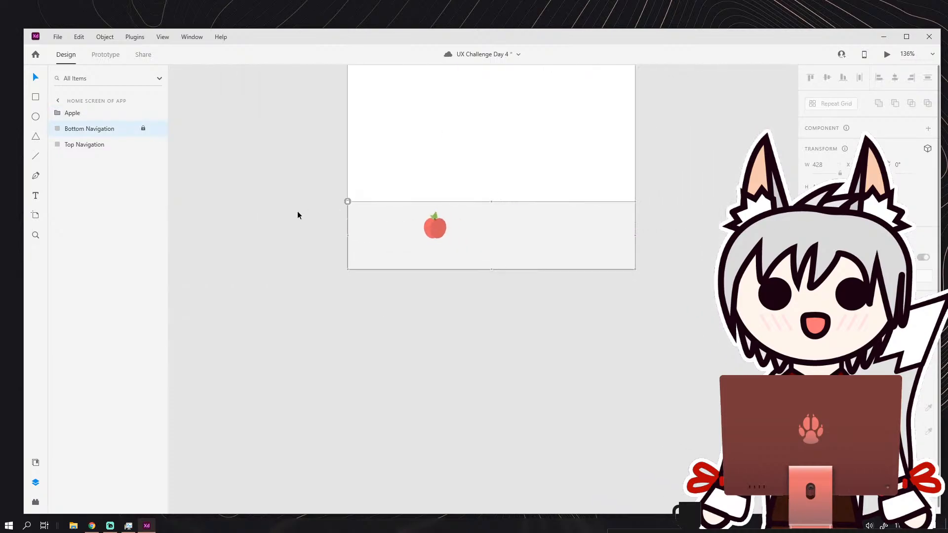
drag(424, 226, 326, 220)
scroll(327, 220, up, 2)
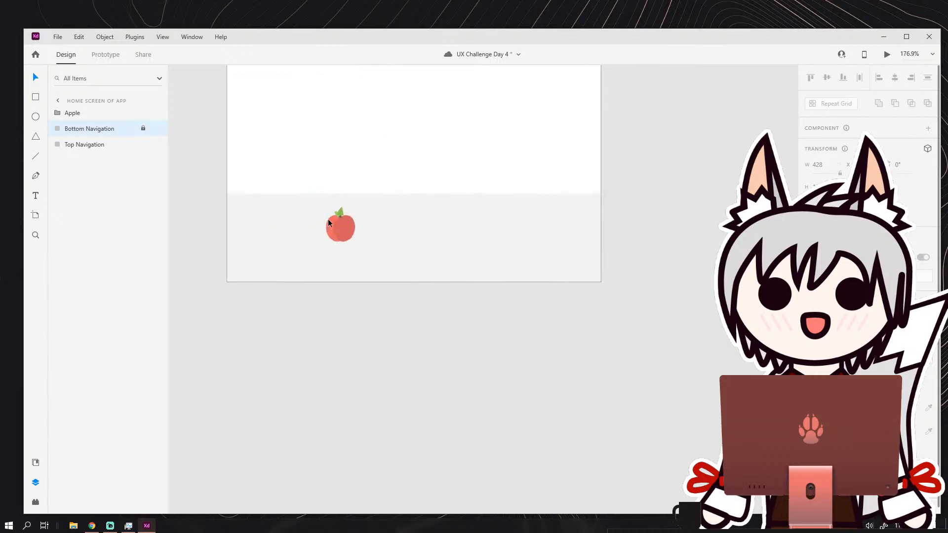
scroll(328, 220, up, 1)
click(345, 232)
drag(339, 231, 311, 229)
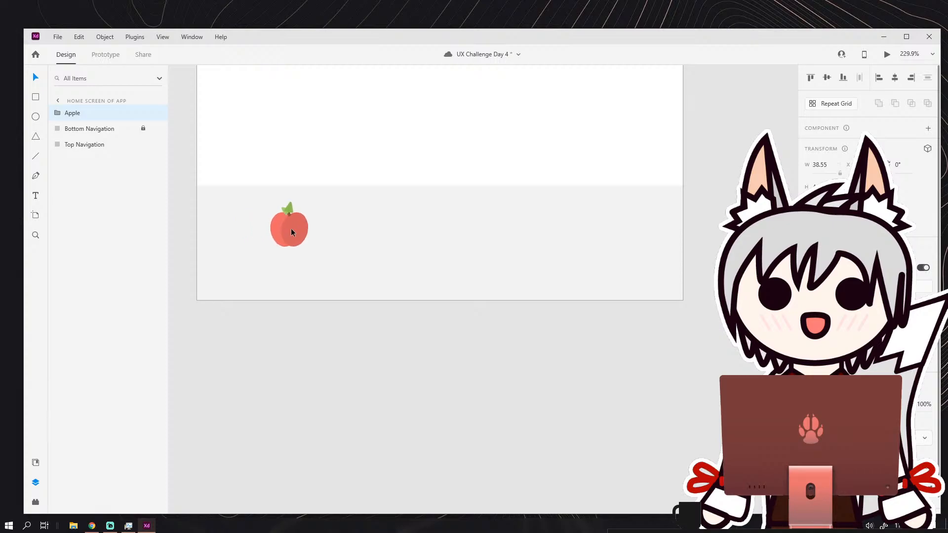
Draw a circle about 54 px wide on the pasteboard beside the artboard's bottom navigation bar.
click(372, 226)
scroll(380, 220, down, 2)
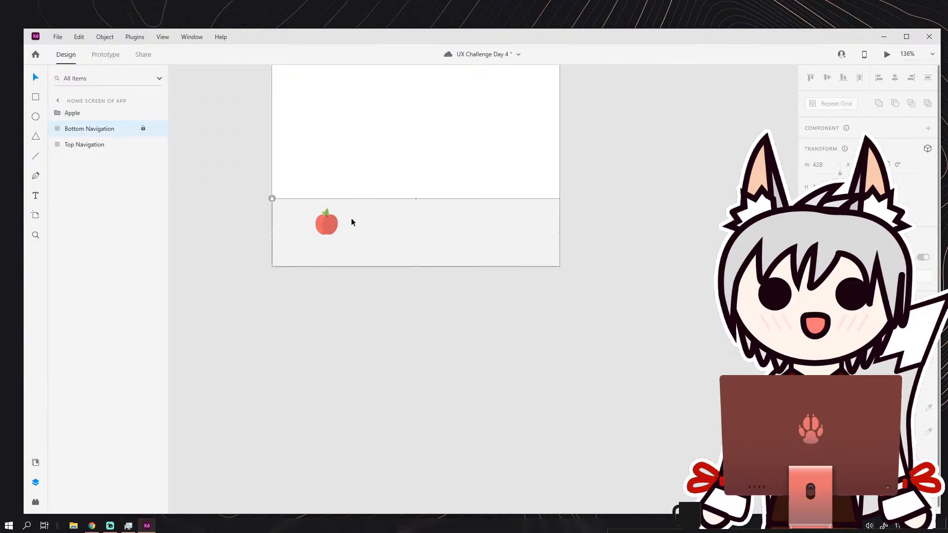
scroll(227, 183, left, 3)
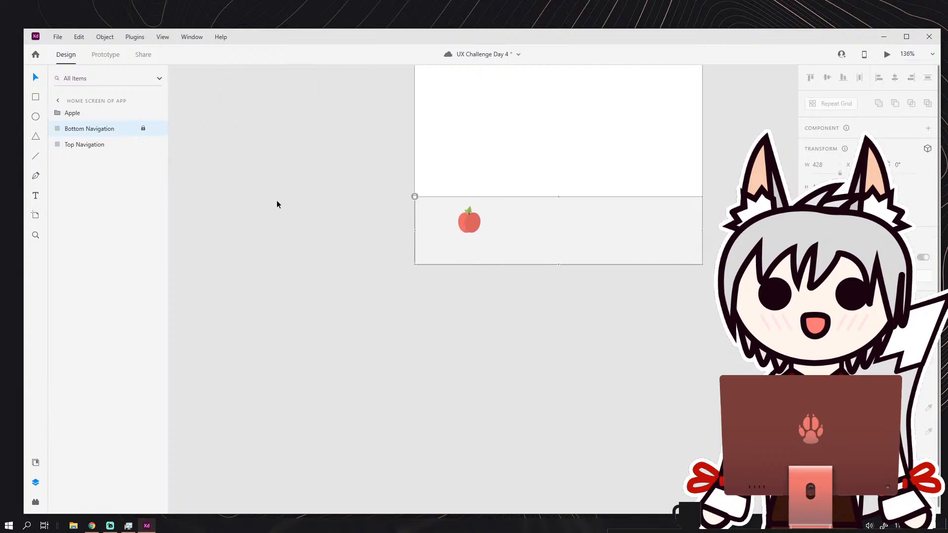
scroll(341, 200, up, 2)
click(107, 112)
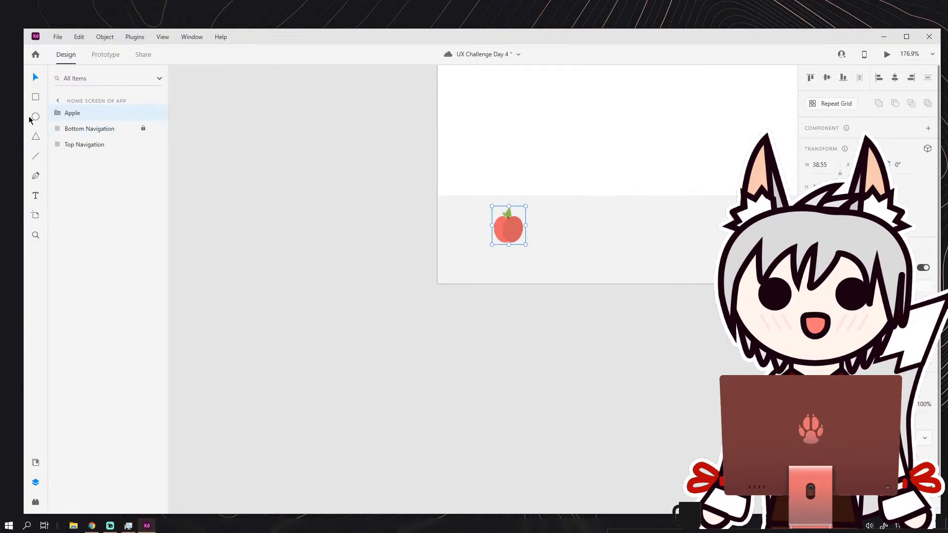
click(35, 117)
mouse_move(271, 163)
mouse_down()
mouse_move(336, 223)
mouse_move(317, 210)
mouse_up()
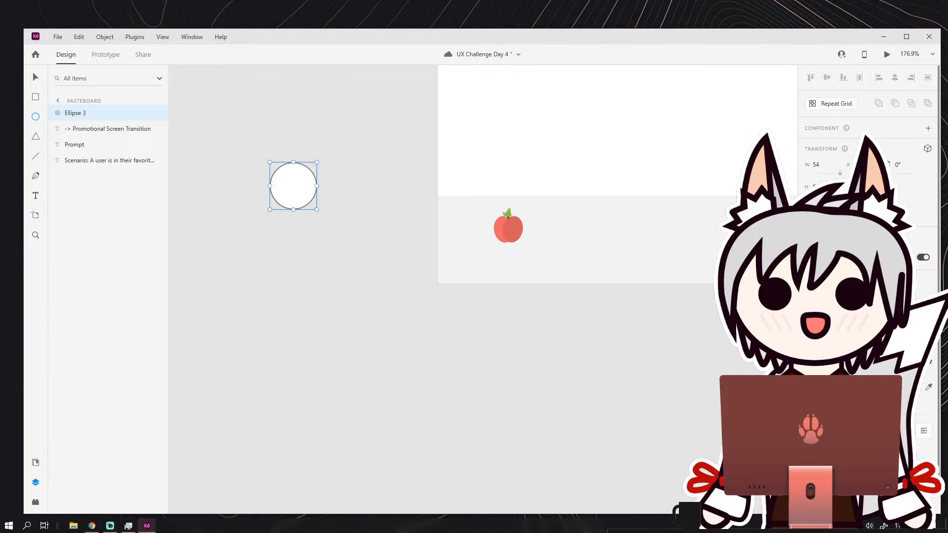
Change the new circle's fill to a pale light blue.
click(823, 363)
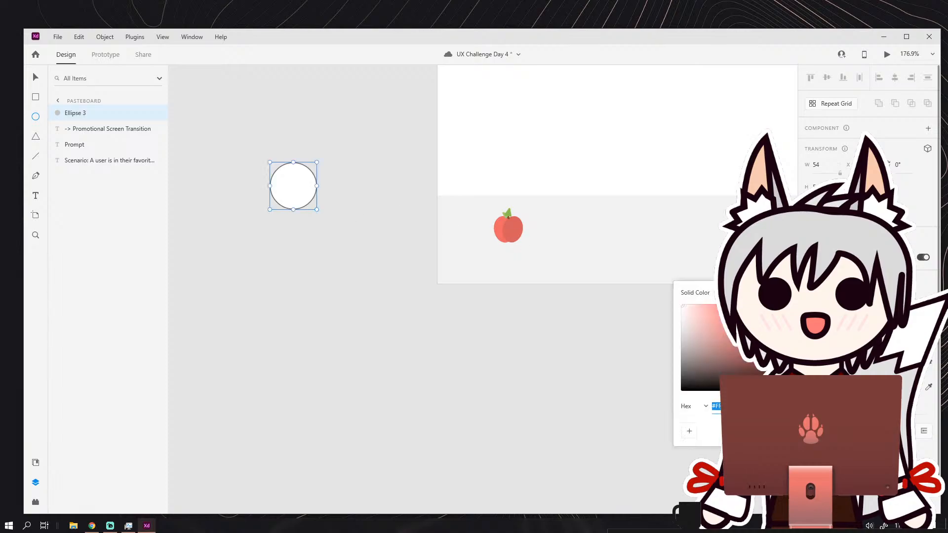
click(776, 350)
drag(716, 330, 693, 310)
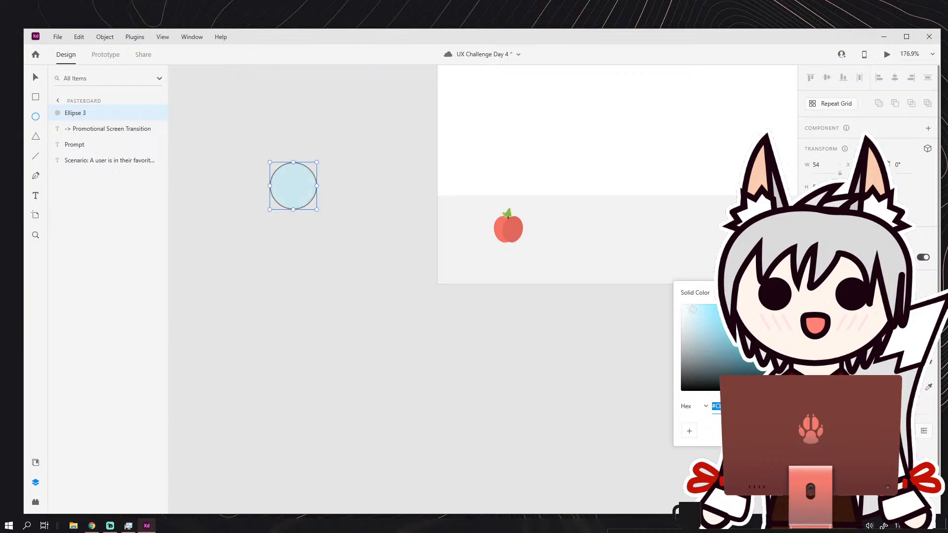
Thicken the light blue circle's border so it forms a clear ring around the lens.
click(822, 387)
click(822, 387)
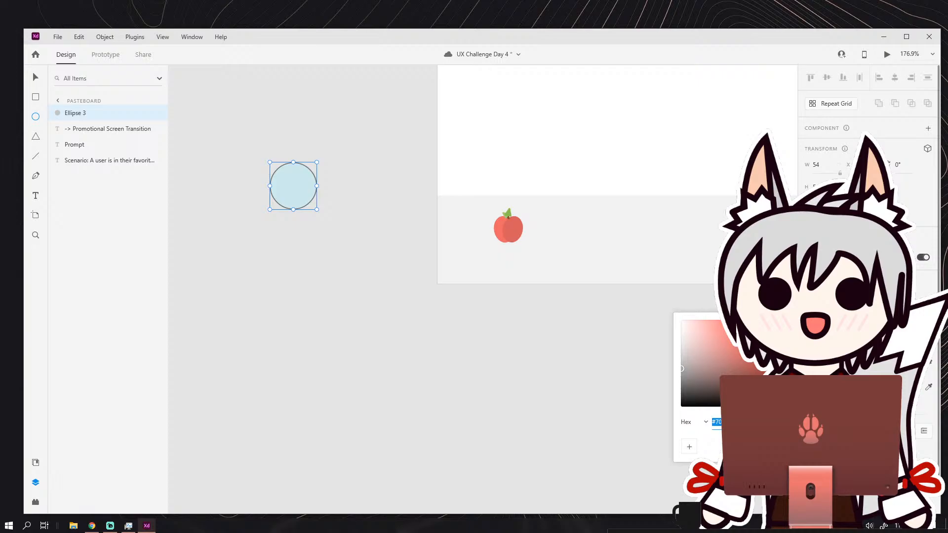
click(810, 387)
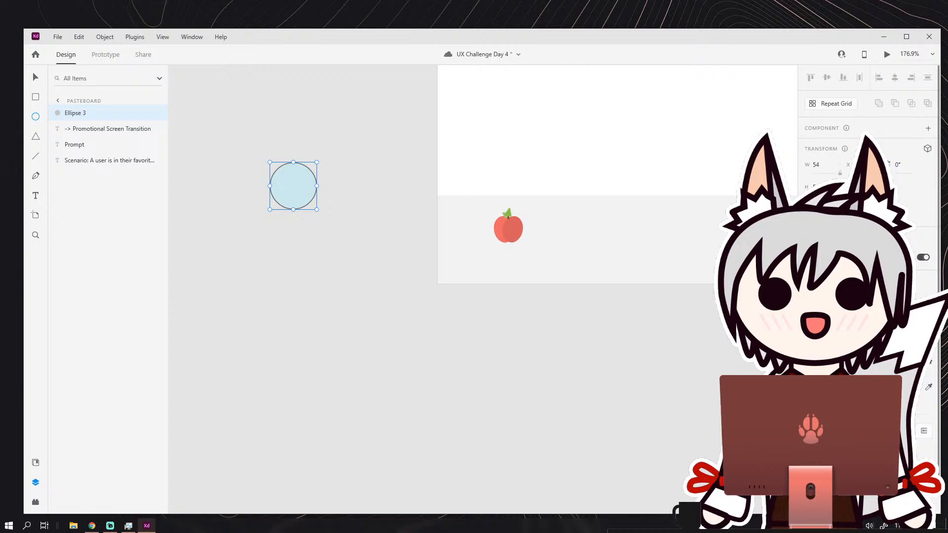
key(Up)
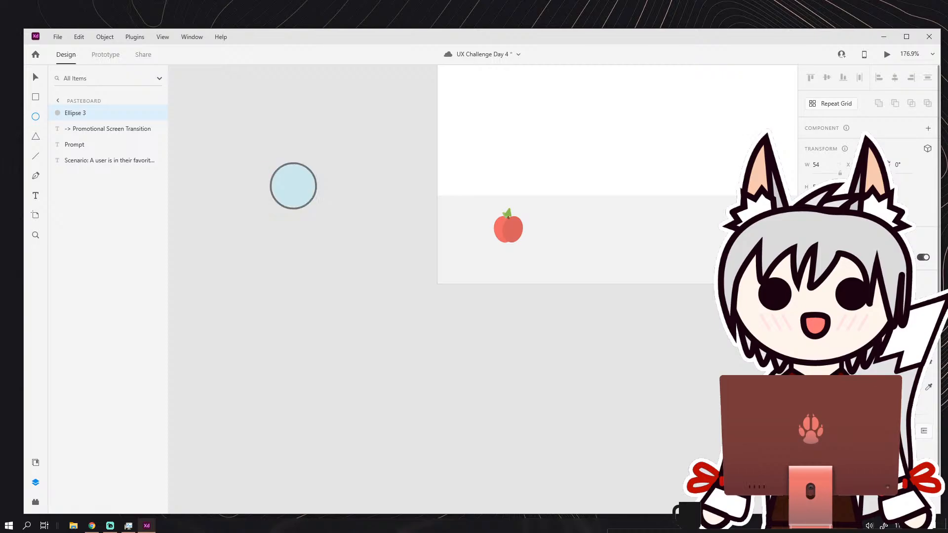
click(810, 387)
click(810, 387)
key(Up)
Change the circle's border to a dark warm grey and deselect the circle.
click(809, 387)
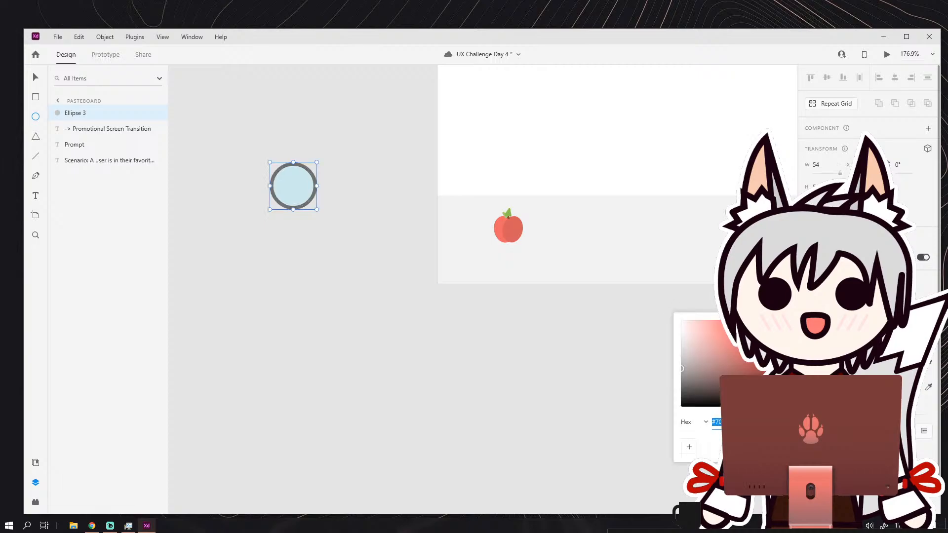
drag(776, 322, 777, 334)
mouse_move(741, 371)
mouse_down()
mouse_move(725, 330)
mouse_move(707, 336)
mouse_move(757, 374)
mouse_move(697, 390)
mouse_move(682, 374)
mouse_up()
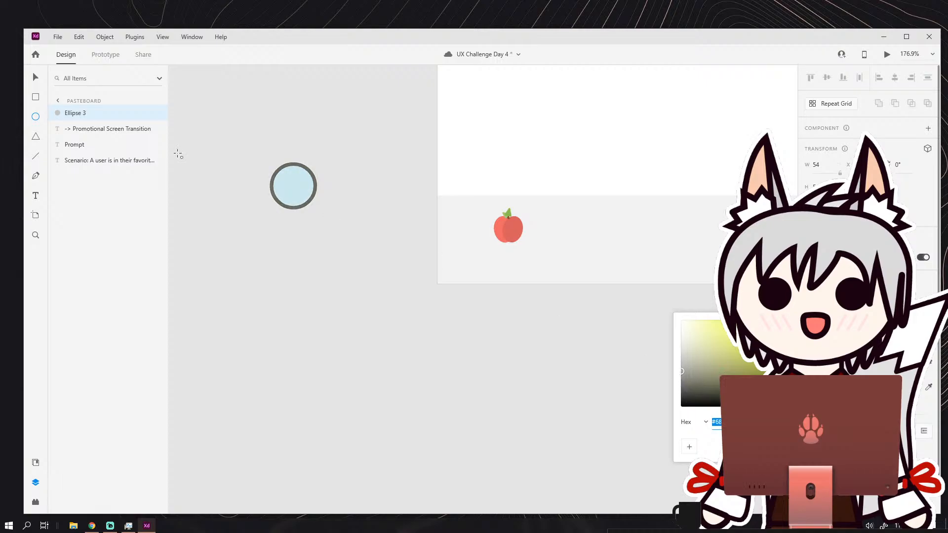
click(35, 78)
click(227, 245)
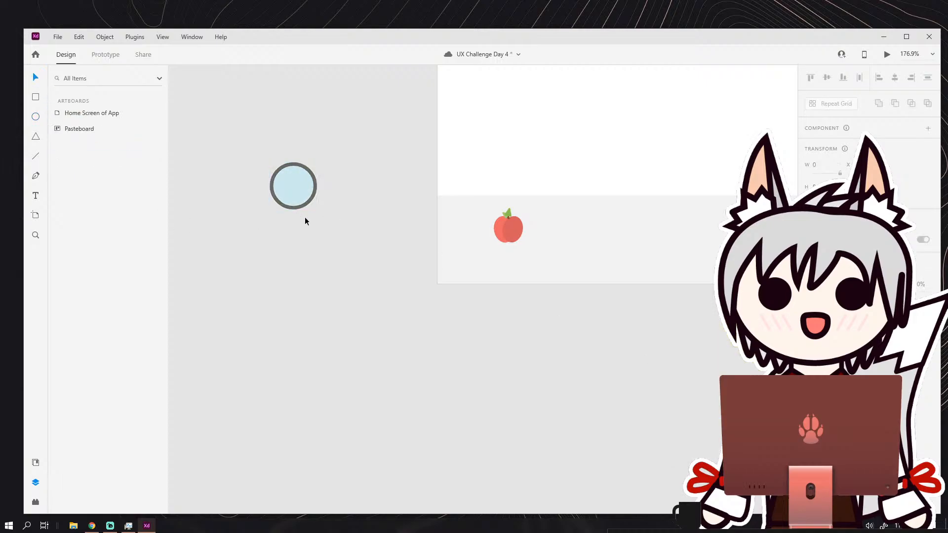
Draw a small ellipse about 14 px wide directly beneath the ring.
scroll(305, 221, up, 3)
click(35, 122)
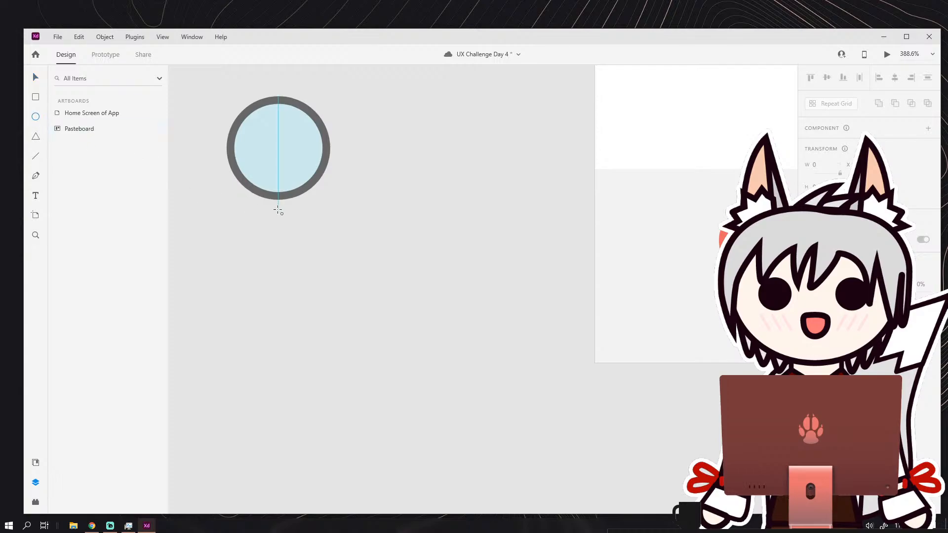
drag(274, 200, 301, 221)
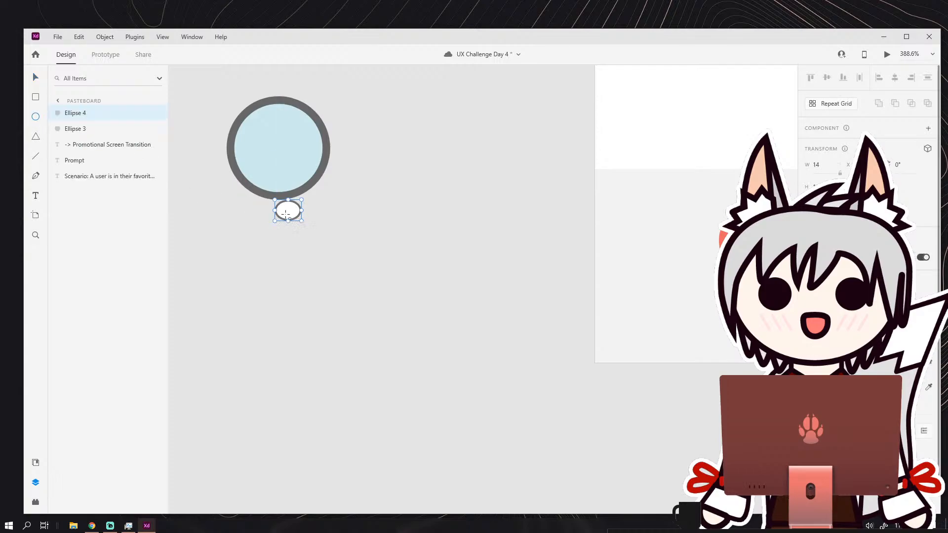
click(36, 178)
click(244, 183)
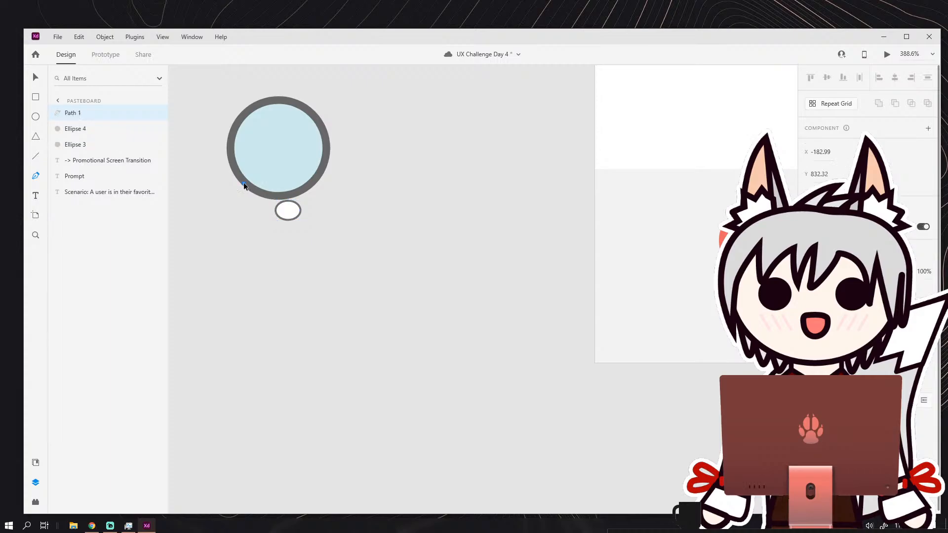
key(ctrl+z)
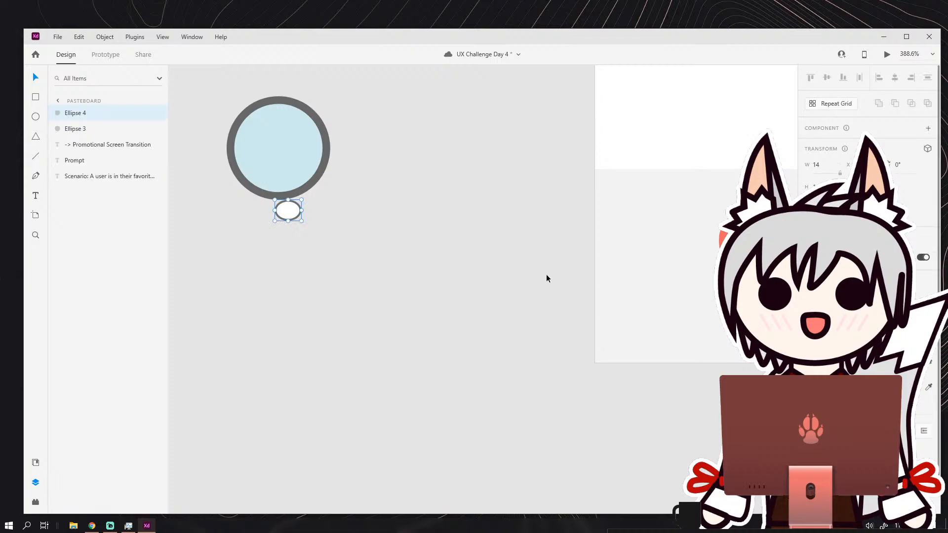
Sample the large circle's dark grey border and light blue fill onto the small ellipse.
click(928, 387)
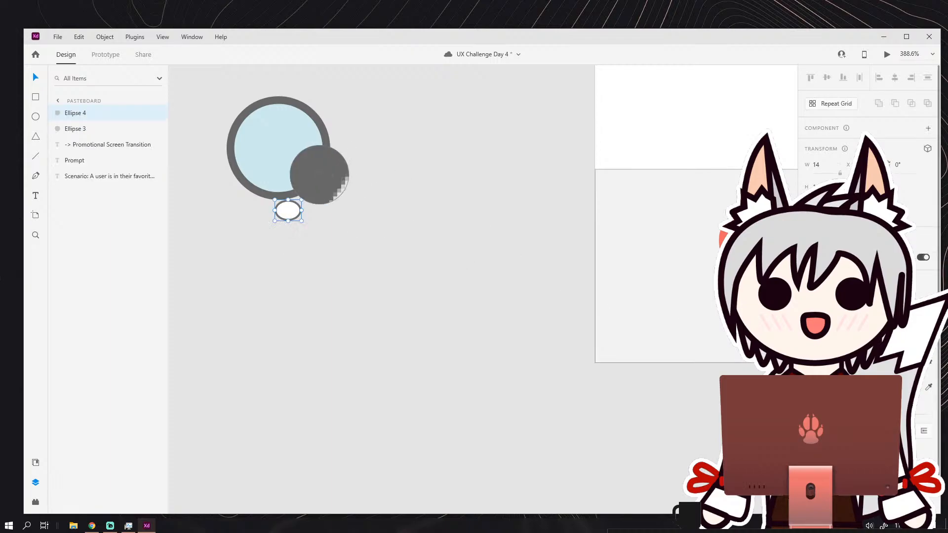
click(296, 154)
click(928, 387)
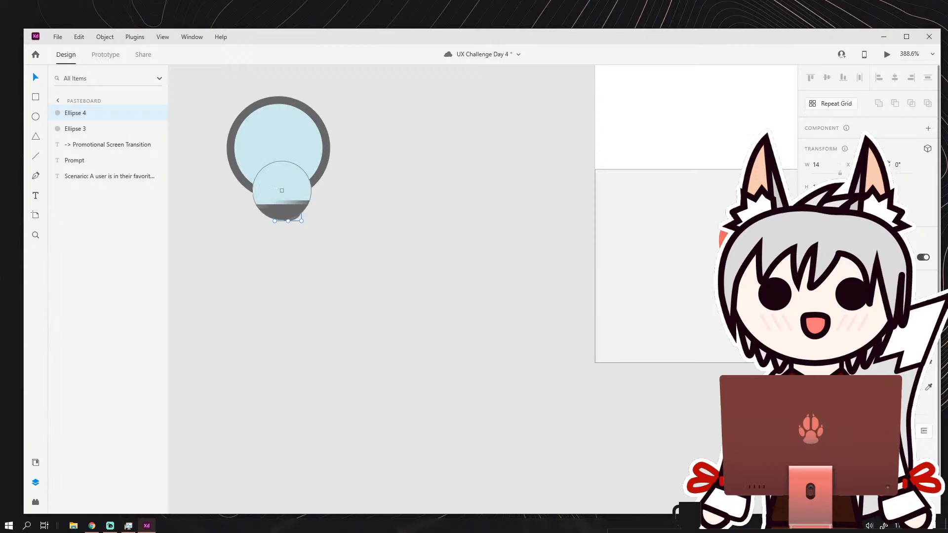
click(311, 184)
click(278, 217)
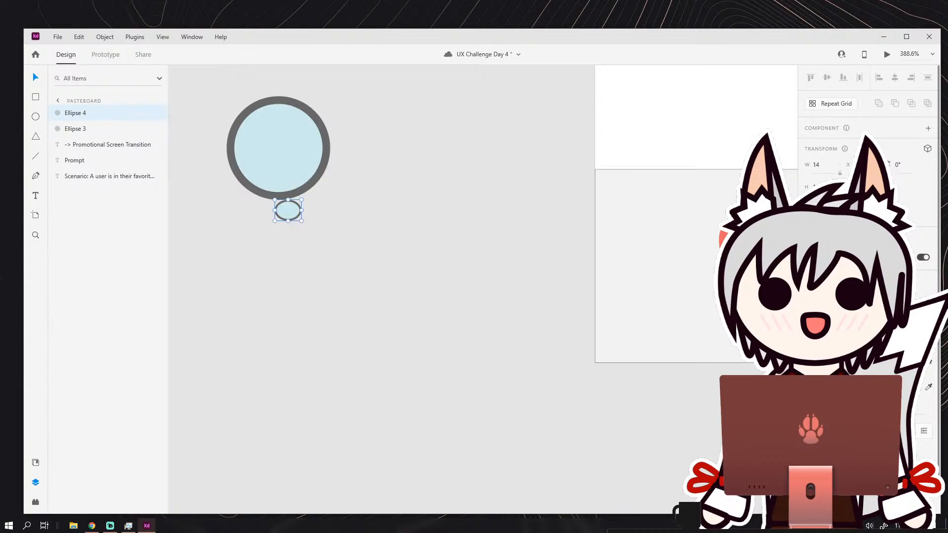
Set the small ellipse's border width to 4 and centre the ellipse over the ring's bottom edge.
text(4)
key(Return)
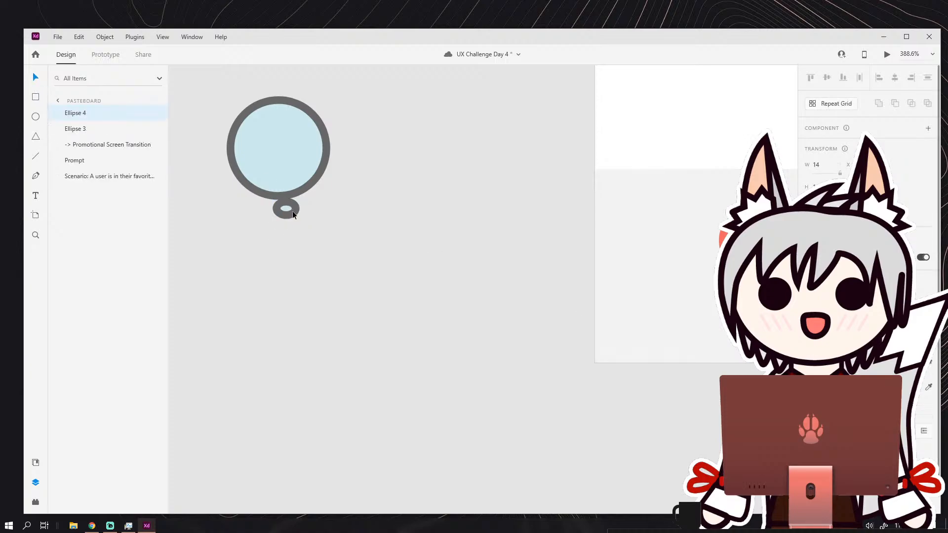
mouse_move(293, 211)
mouse_down()
mouse_move(309, 215)
mouse_move(283, 207)
mouse_up()
key(ctrl+z)
Change the small ellipse's fill to a neutral light grey.
click(824, 387)
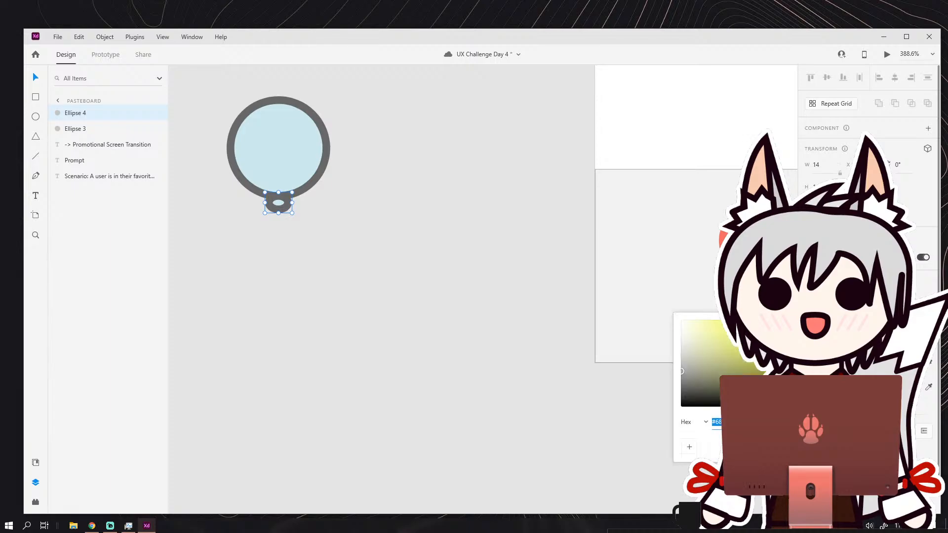
click(823, 363)
drag(726, 329, 672, 326)
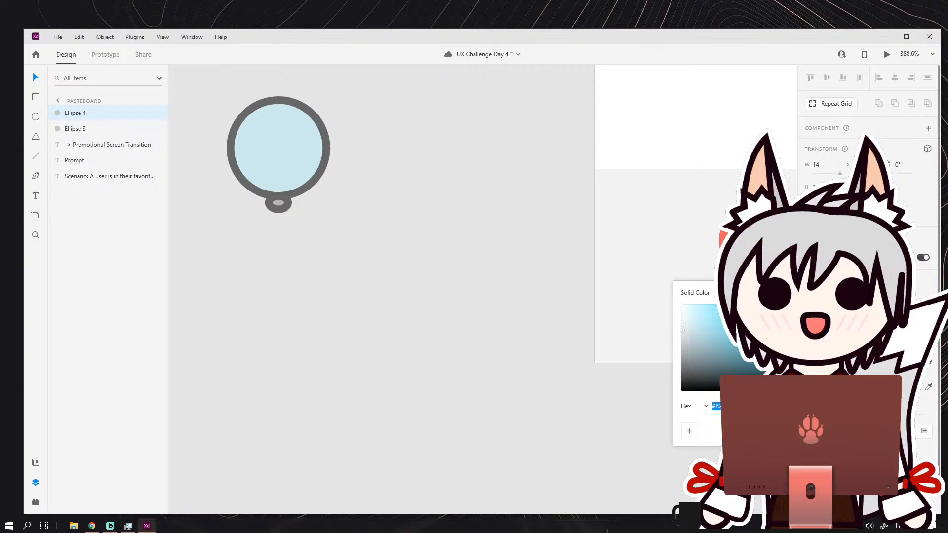
Draw a vertical rectangle about 17 px wide with fully rounded ends below the small ellipse as the magnifying glass handle.
click(362, 228)
click(363, 229)
drag(376, 237, 454, 249)
scroll(442, 283, down, 1)
scroll(442, 283, up, 1)
mouse_move(353, 254)
mouse_down()
mouse_move(392, 345)
mouse_move(376, 301)
mouse_up()
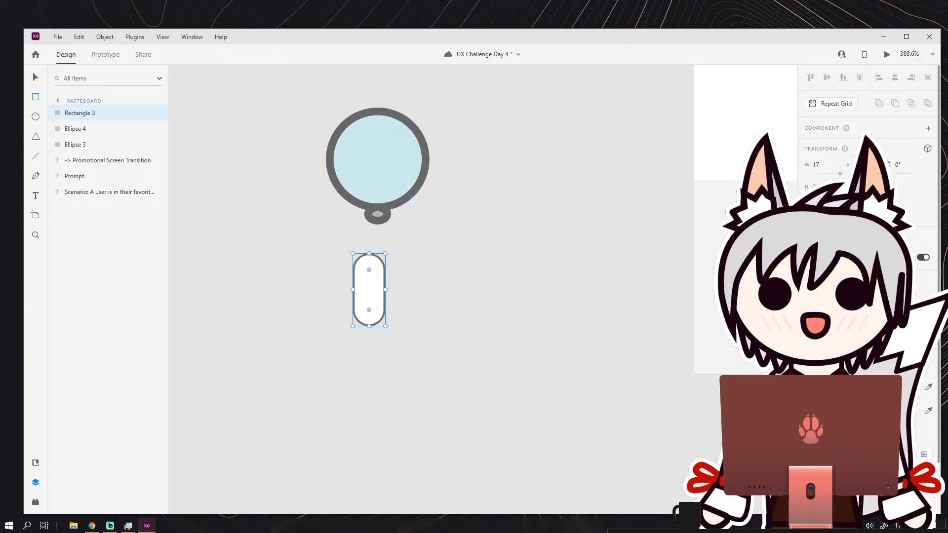
Fill the rounded handle with the brown sampled from the apple's stem.
click(823, 388)
click(823, 388)
drag(684, 347, 472, 362)
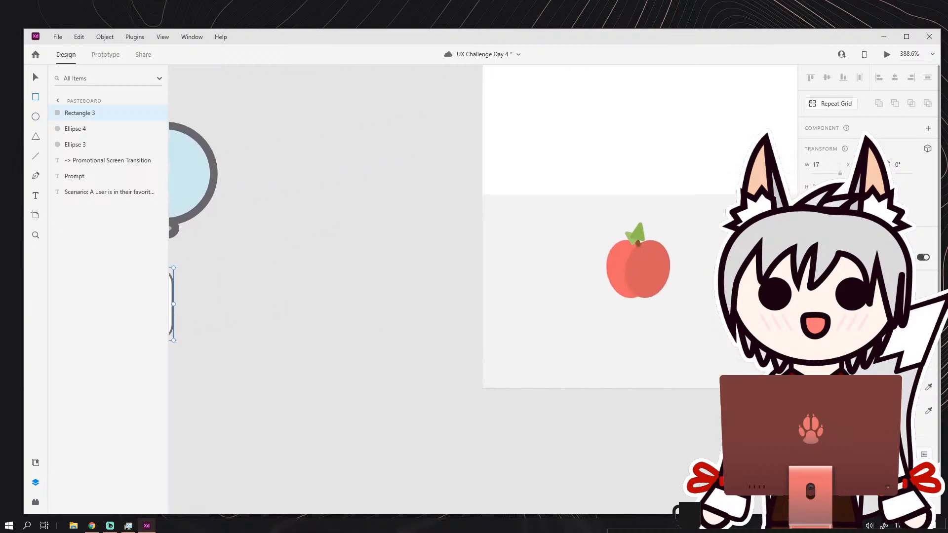
click(928, 388)
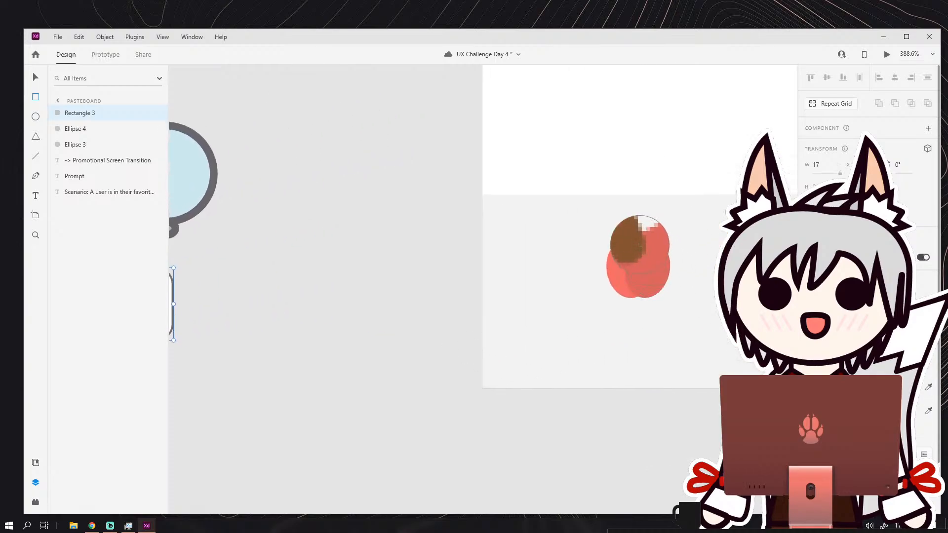
click(638, 244)
scroll(455, 290, down, 1)
drag(365, 293, 499, 303)
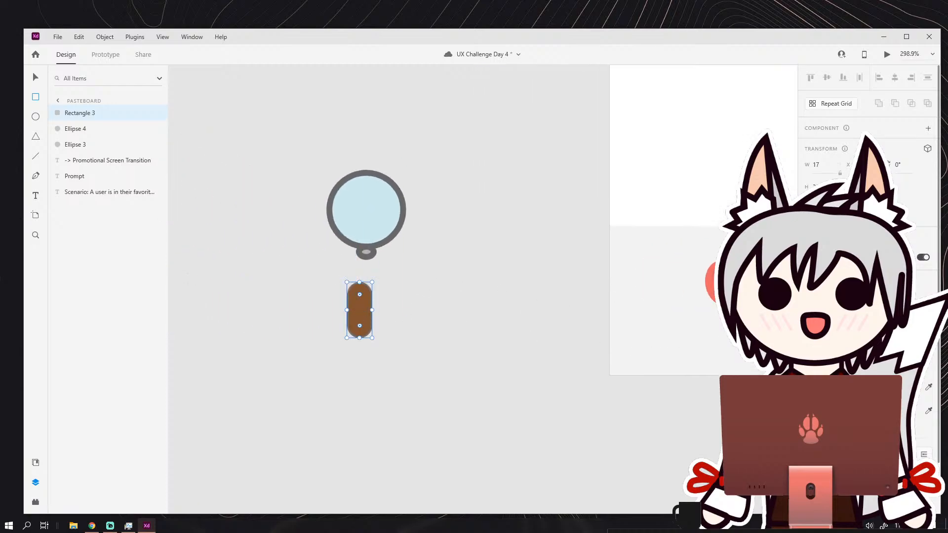
Remove the borders from the brown handle and the small grey ellipse.
click(808, 411)
click(35, 77)
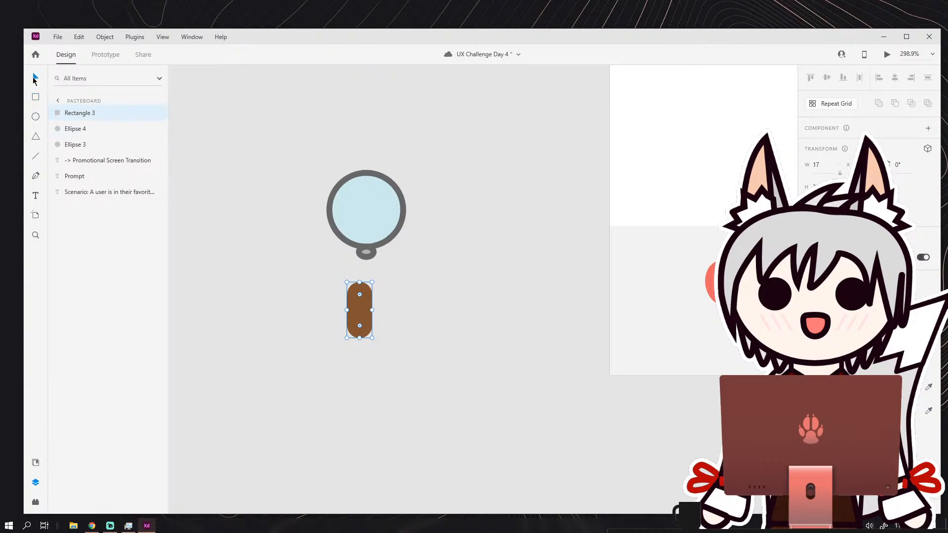
click(368, 245)
click(808, 411)
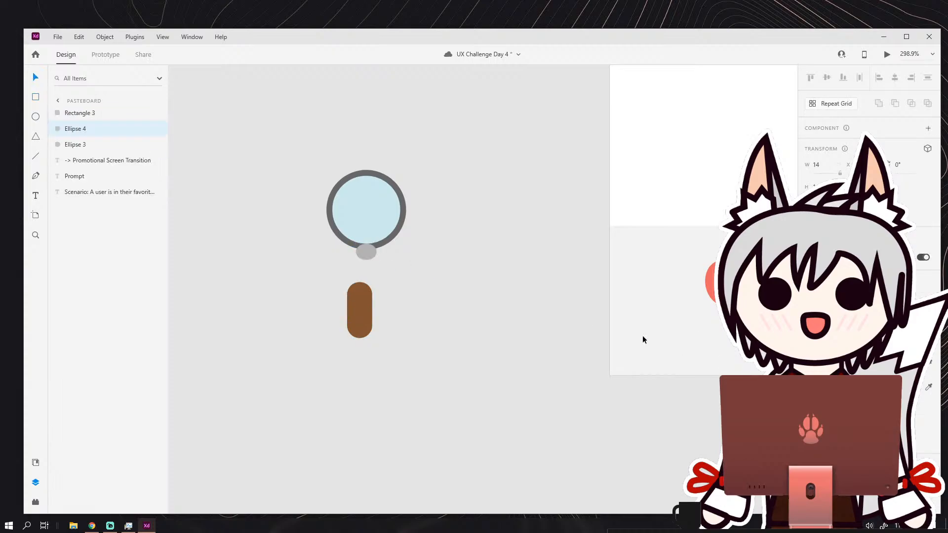
Move the small grey ellipse behind the large circle in the layer order.
click(642, 336)
click(364, 251)
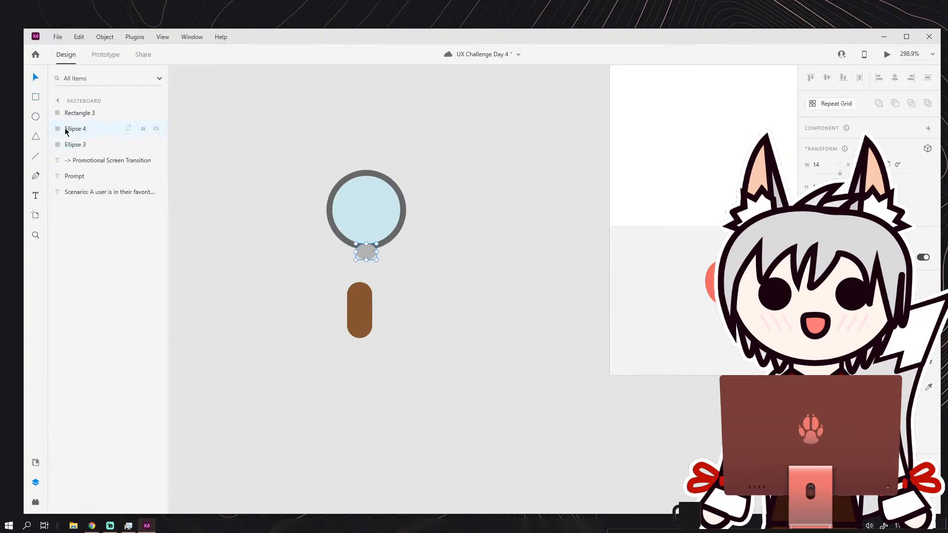
drag(79, 130, 76, 148)
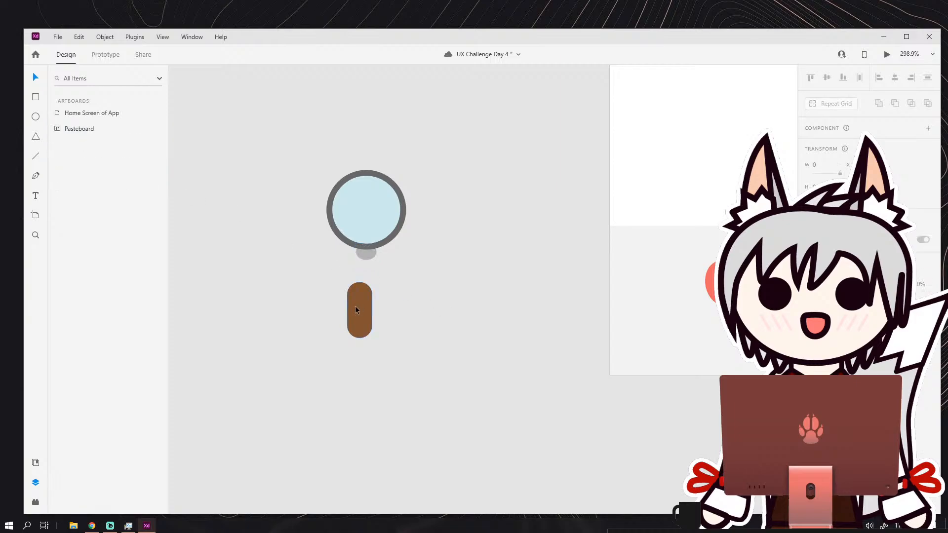
Narrow the brown handle and move it up so it overlaps the small ellipse, centred under the ring.
drag(356, 309, 367, 278)
click(425, 274)
scroll(425, 297, down, 5)
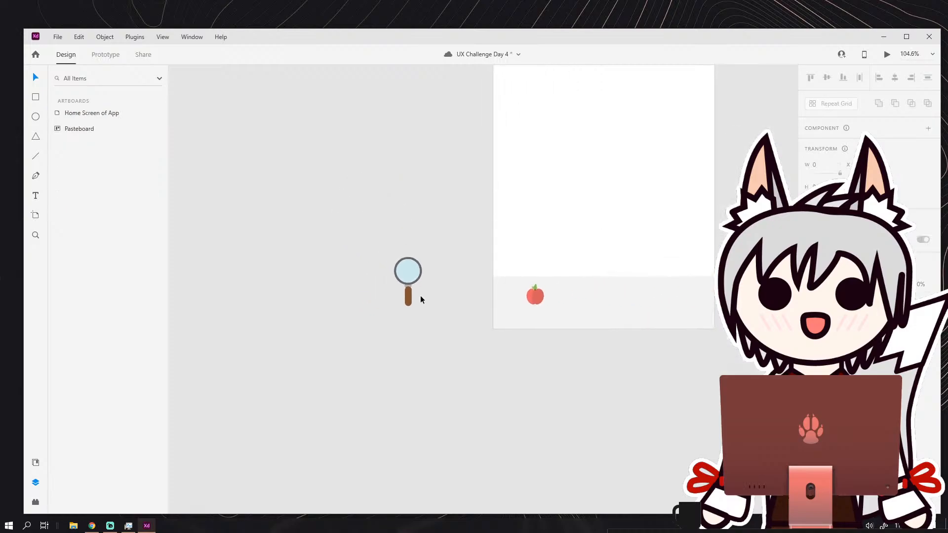
scroll(419, 295, up, 5)
scroll(402, 277, up, 4)
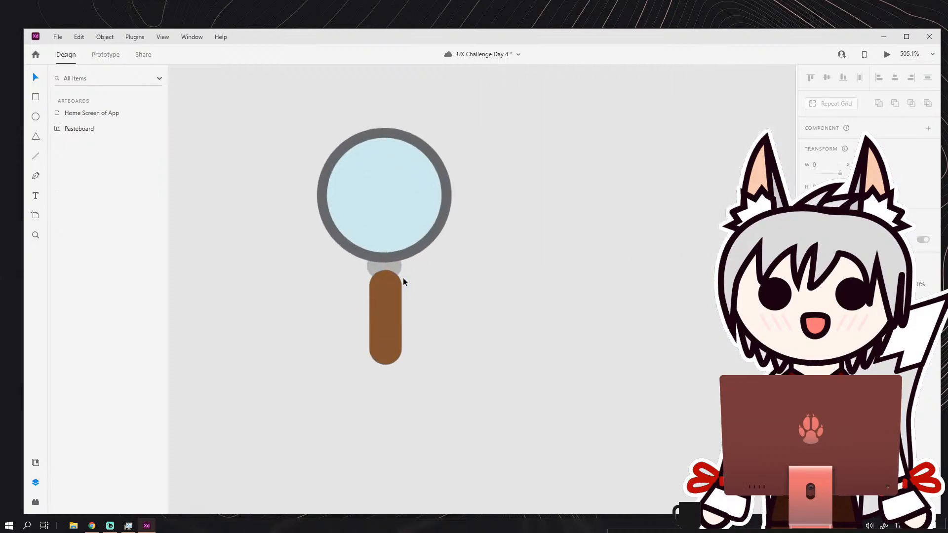
Fill the small connecting ellipse with the dark grey sampled from the ring and deselect it.
click(393, 270)
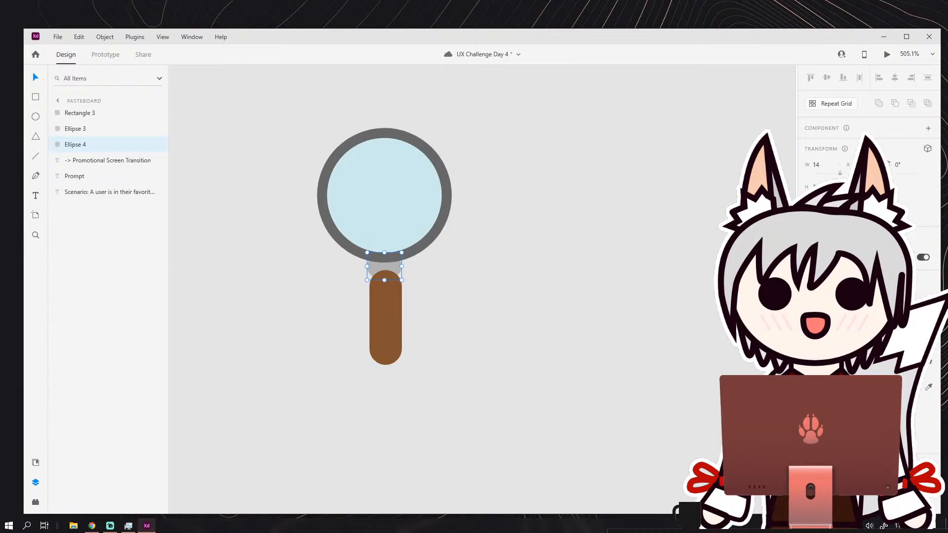
click(434, 235)
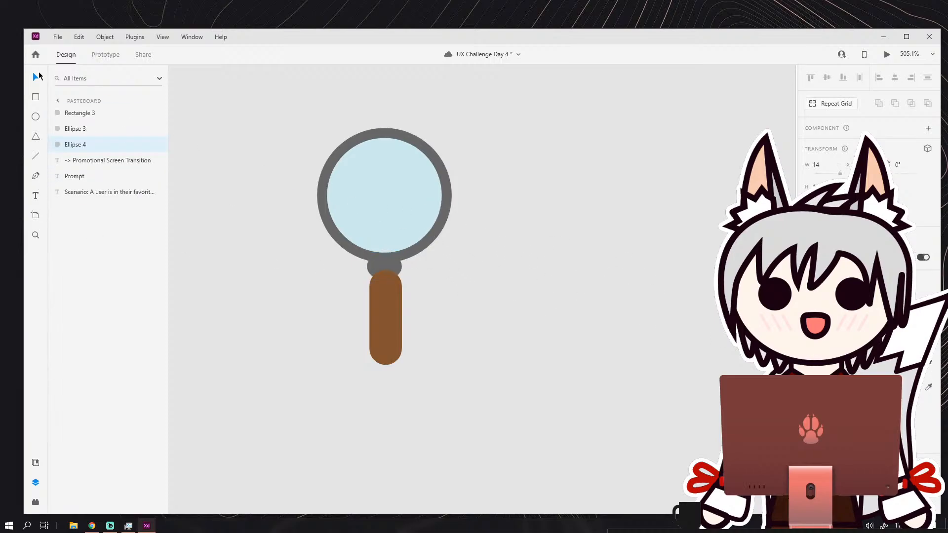
click(194, 135)
scroll(457, 316, down, 3)
scroll(451, 321, up, 2)
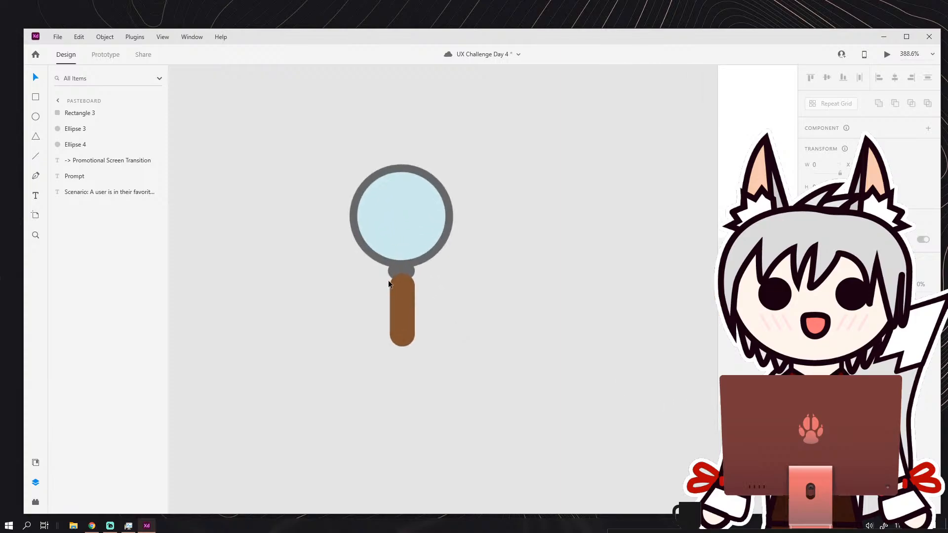
Move the brown handle behind both ellipses in the layer order, tuck it up under the grey connector and lengthen it slightly.
scroll(389, 280, up, 3)
drag(431, 248, 431, 232)
click(428, 292)
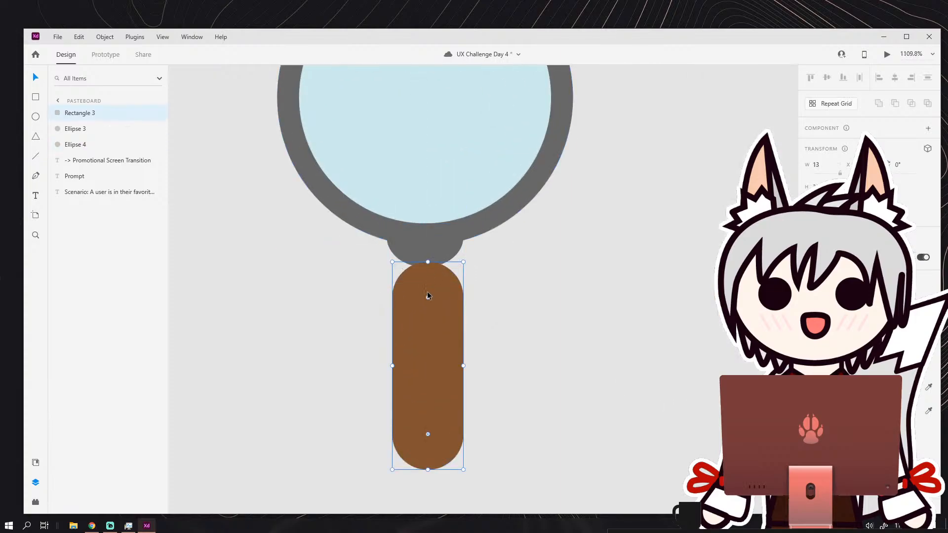
drag(428, 295, 427, 284)
drag(99, 113, 92, 151)
click(229, 253)
mouse_move(437, 319)
mouse_down()
mouse_move(433, 301)
mouse_move(436, 314)
mouse_up()
scroll(437, 314, down, 4)
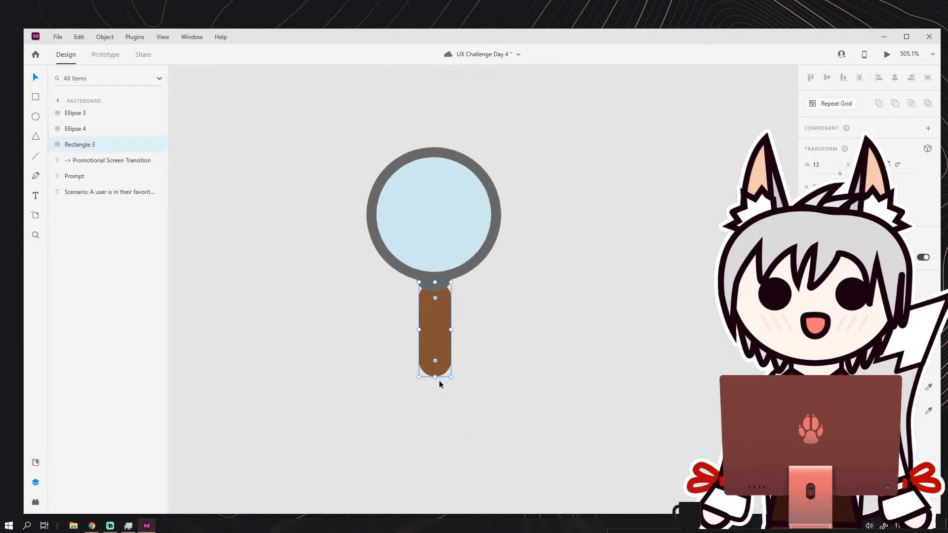
drag(436, 377, 435, 381)
click(465, 354)
Shorten the brown handle from its lower end, keeping its top tucked under the connector.
scroll(447, 321, up, 2)
scroll(453, 333, down, 3)
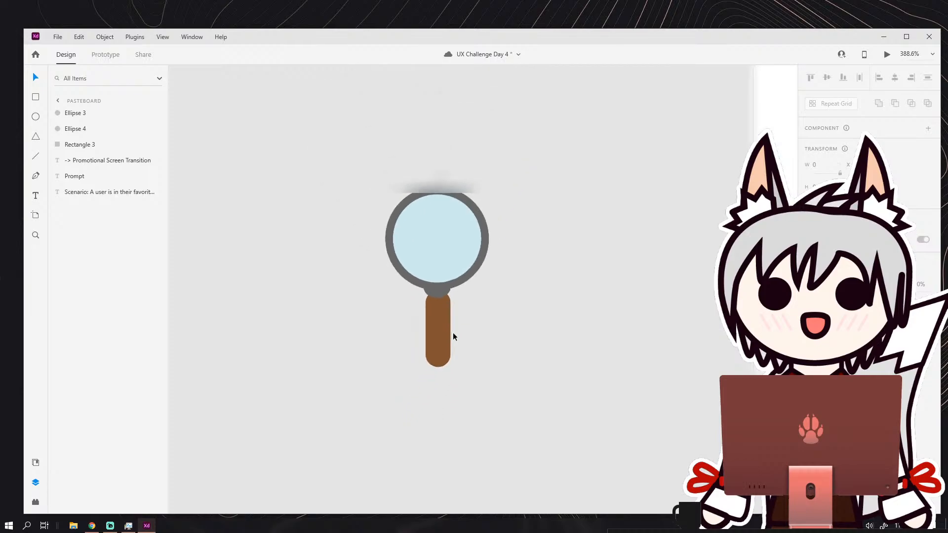
scroll(486, 336, down, 3)
scroll(486, 331, up, 4)
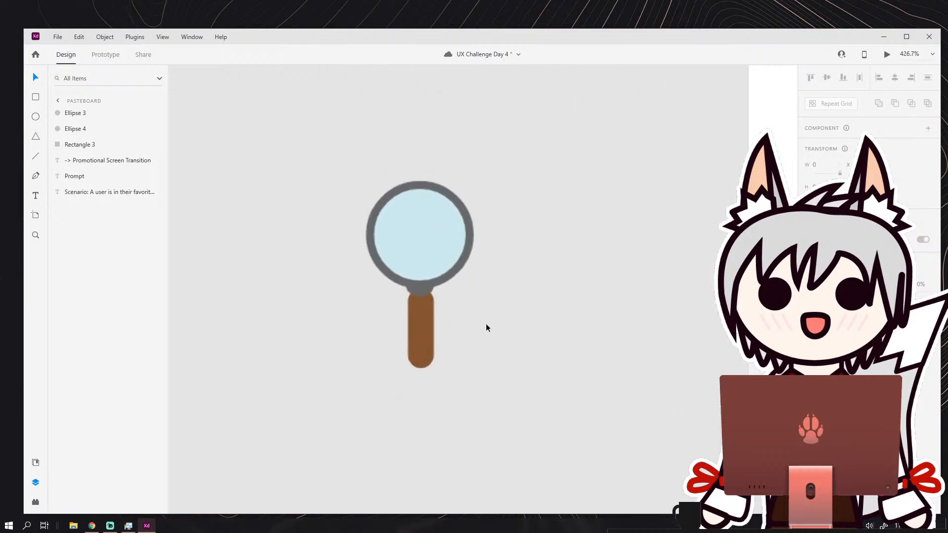
scroll(486, 328, down, 4)
scroll(415, 283, up, 4)
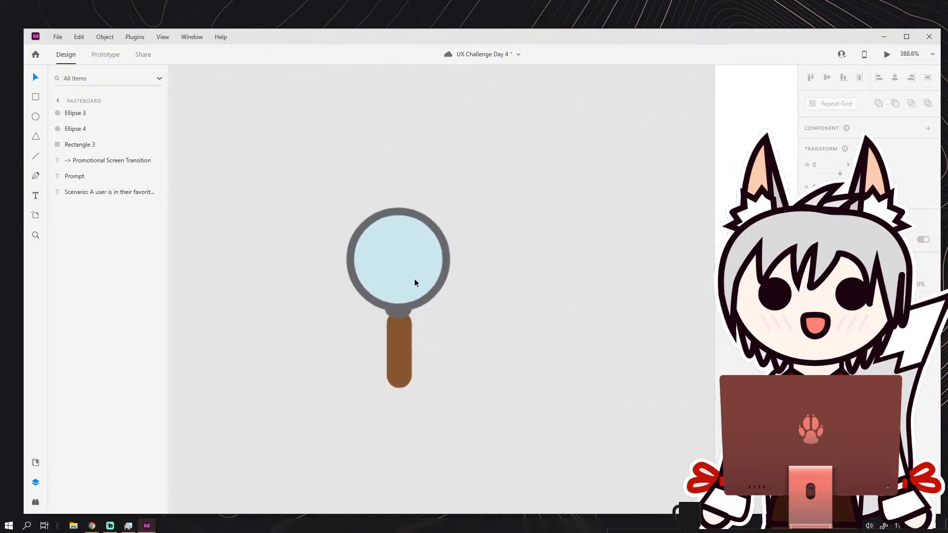
scroll(429, 294, down, 5)
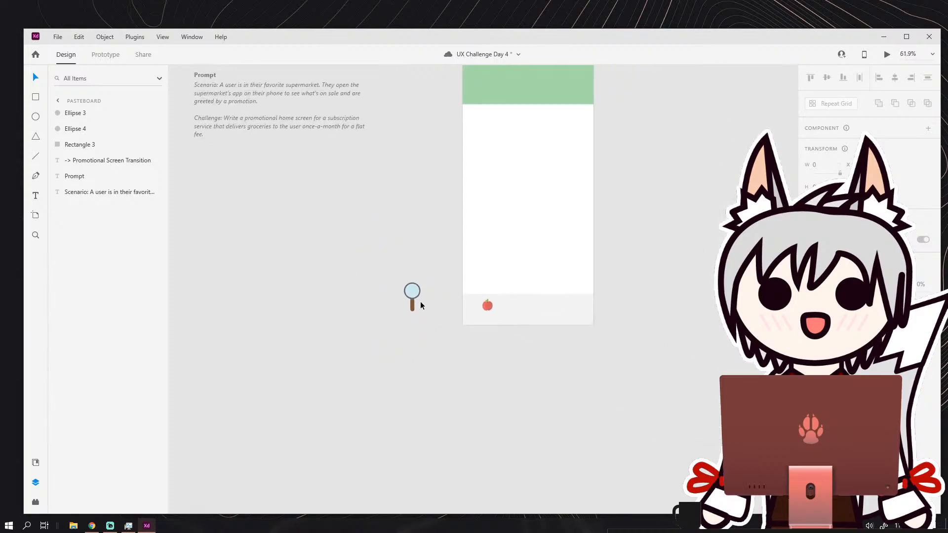
scroll(412, 302, up, 6)
click(388, 339)
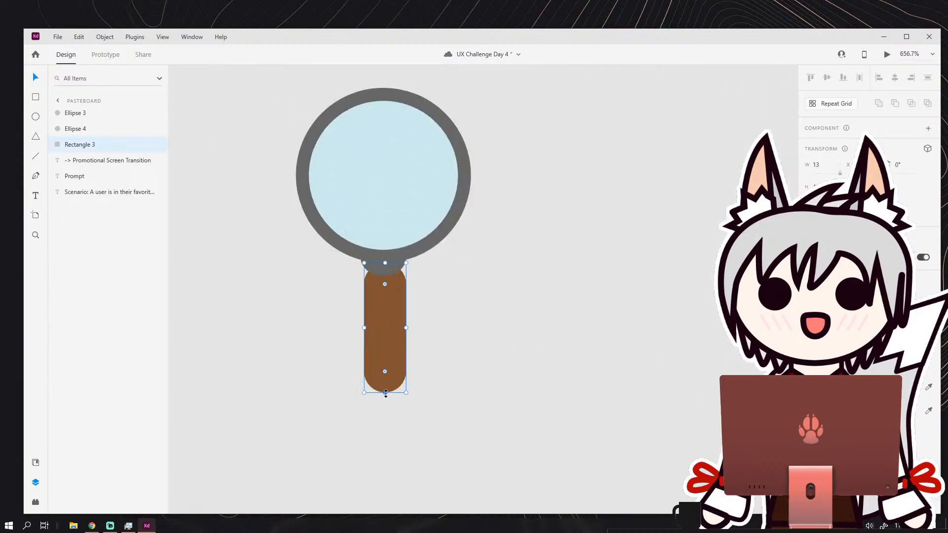
drag(386, 393, 388, 361)
click(429, 347)
scroll(450, 321, down, 5)
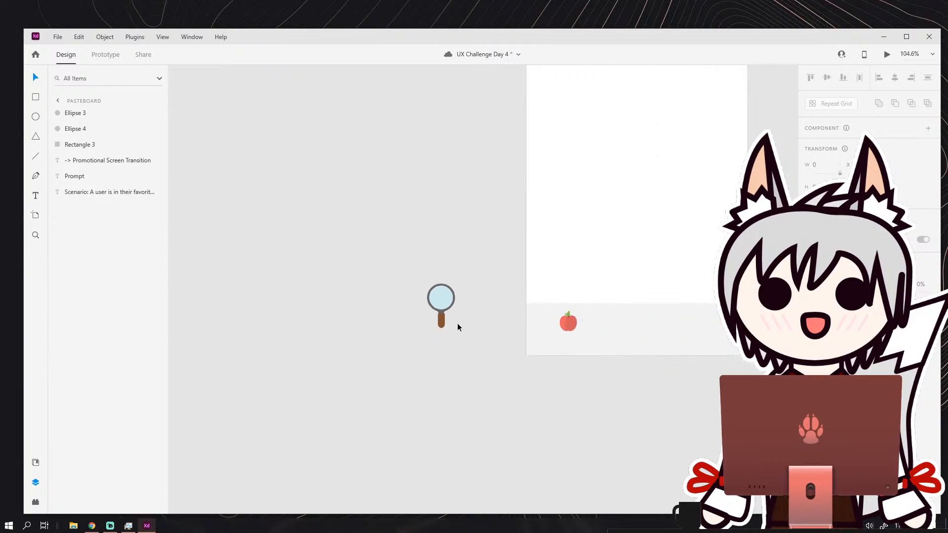
Rotate the ring, connector and handle together to -43° so the magnifying glass tilts with its handle toward the lower right.
scroll(465, 326, up, 3)
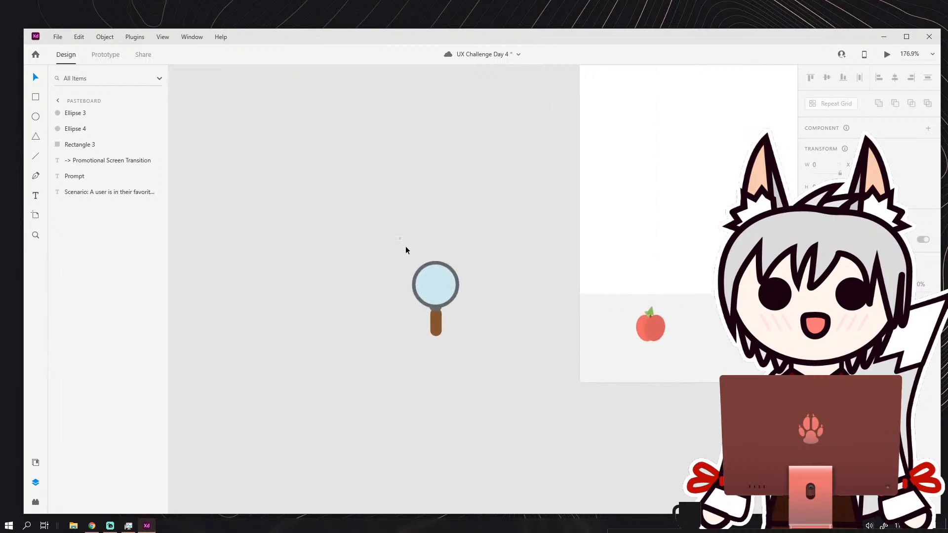
drag(407, 249, 478, 311)
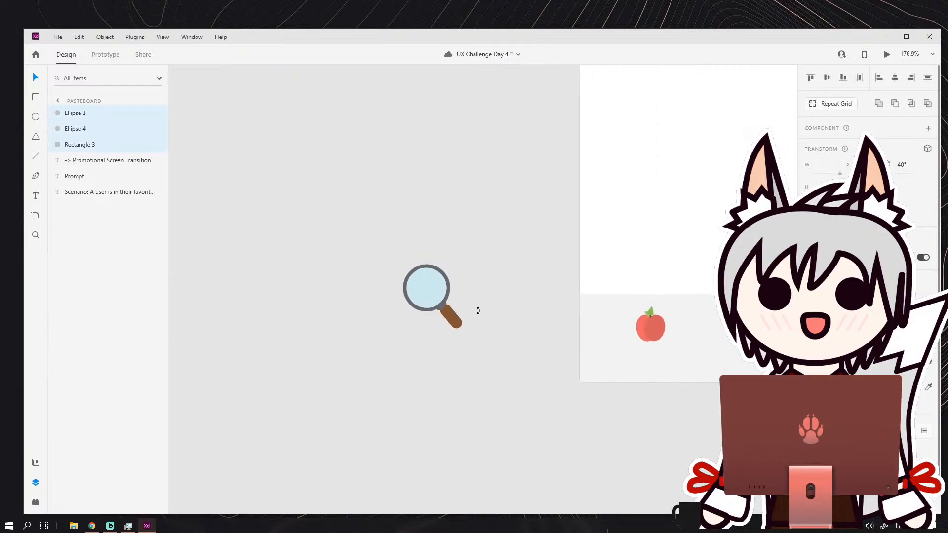
click(478, 311)
scroll(461, 309, up, 6)
Change the handle's fill from brown to a light grey and deselect it.
click(462, 310)
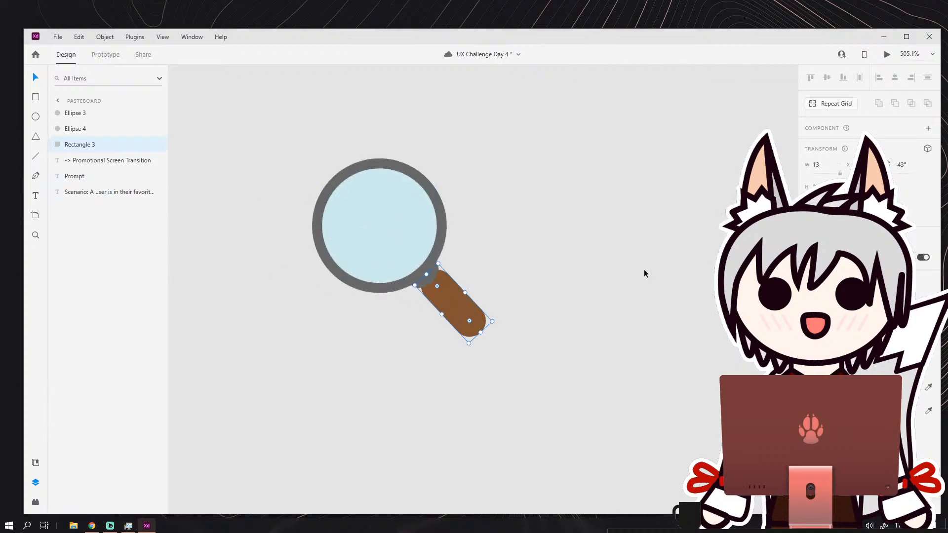
click(823, 388)
drag(736, 368, 673, 358)
click(672, 358)
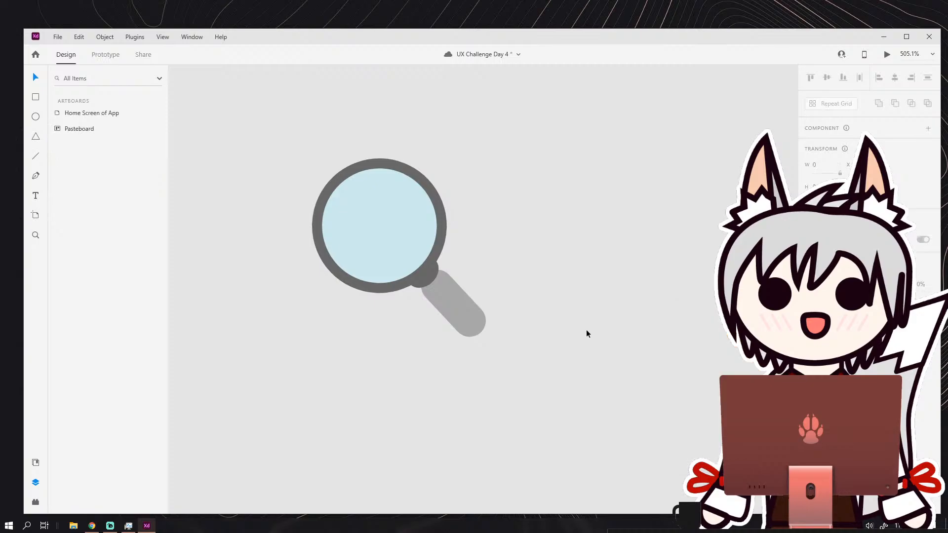
scroll(586, 330, down, 6)
scroll(463, 312, down, 4)
scroll(486, 312, up, 4)
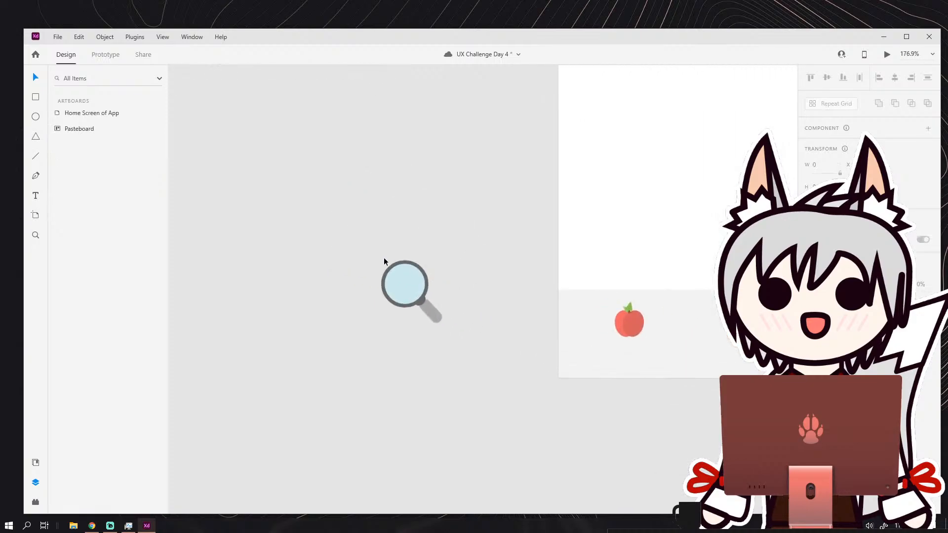
drag(384, 257, 442, 329)
click(460, 293)
click(416, 288)
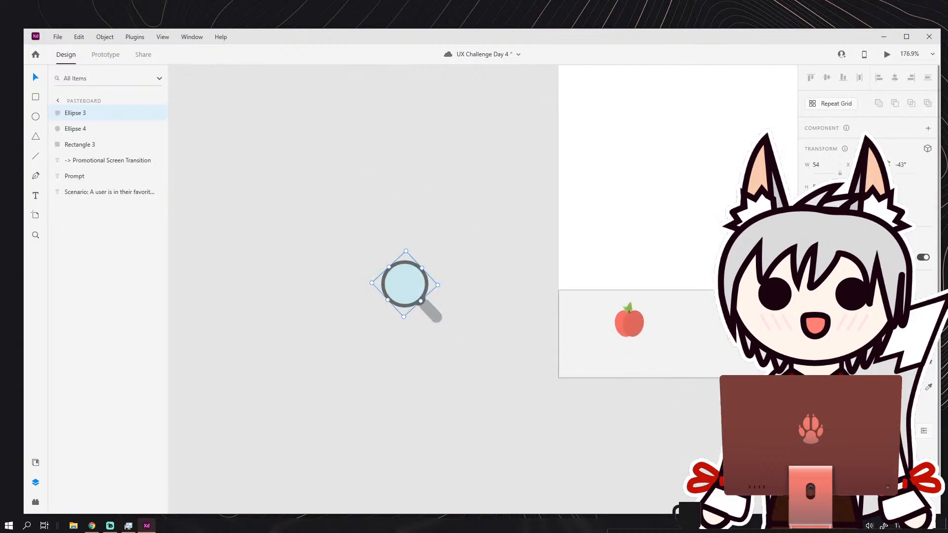
key(Delete)
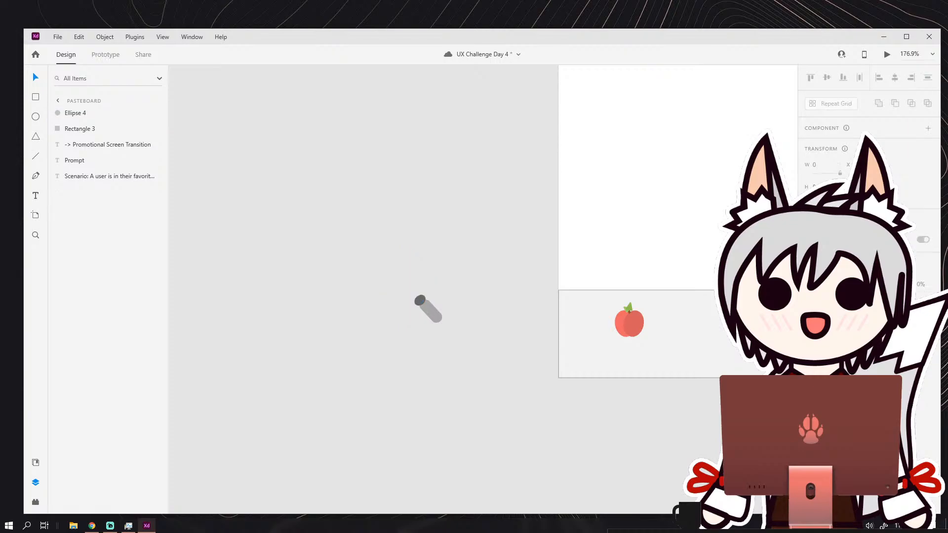
key(ctrl+z)
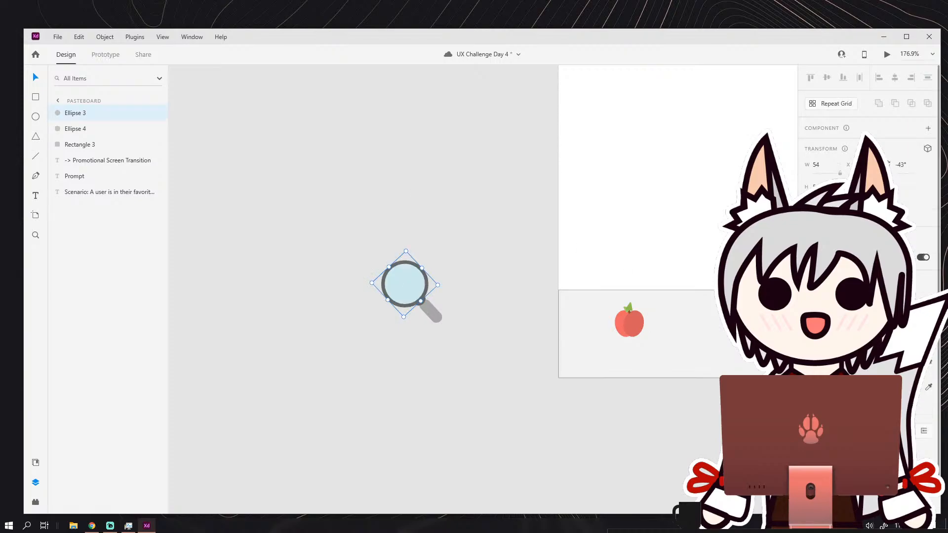
Move all the magnifying glass shapes into the bottom navigation bar beside the apple and scale them down to match its size.
click(496, 282)
scroll(496, 281, down, 2)
drag(468, 284, 323, 257)
scroll(323, 256, up, 1)
scroll(278, 256, up, 1)
drag(265, 221, 343, 314)
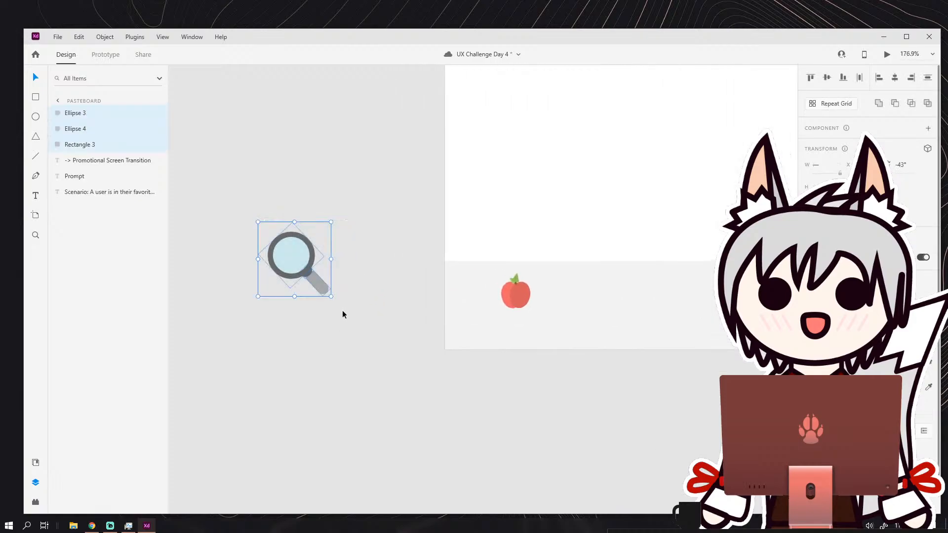
drag(310, 271, 568, 305)
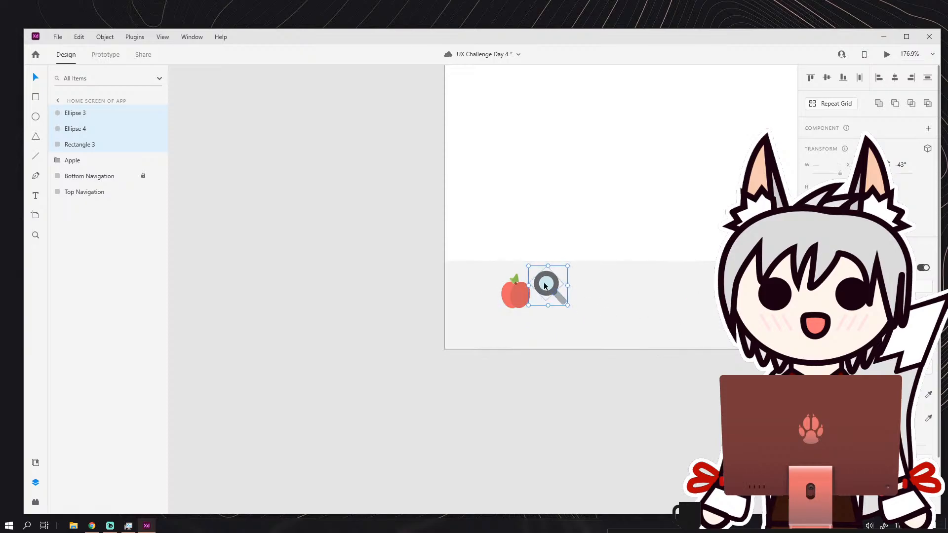
Reduce the border thickness of the magnifying glass ring to suit the smaller icon.
click(610, 290)
double_click(547, 284)
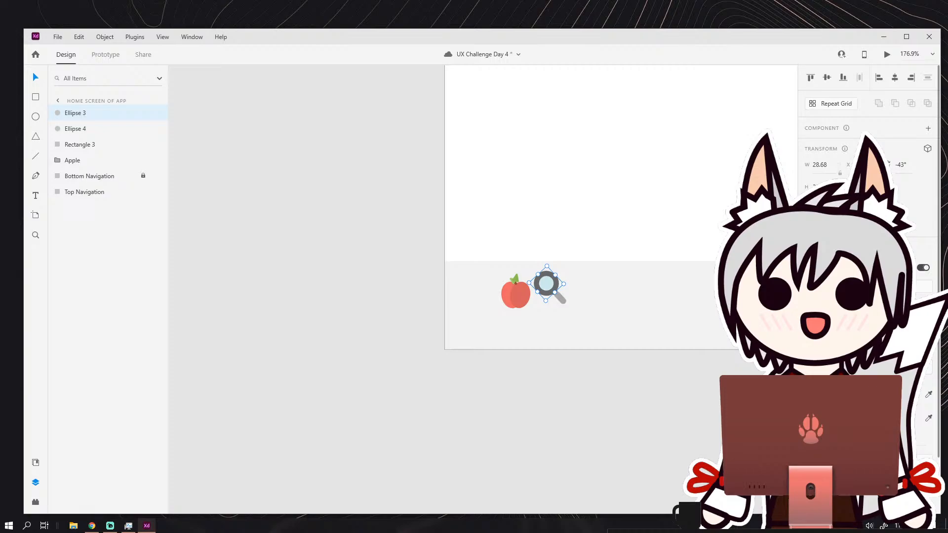
key(Return)
click(630, 323)
scroll(639, 325, down, 1)
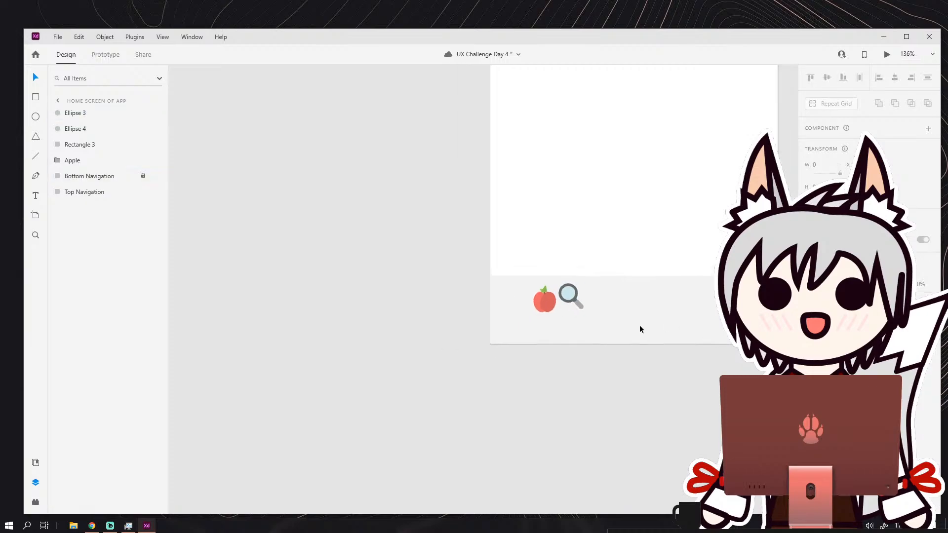
Move the magnifying glass to the horizontal centre of the bottom navigation bar, level with the apple.
drag(639, 325, 491, 324)
scroll(474, 324, up, 2)
drag(426, 296, 520, 292)
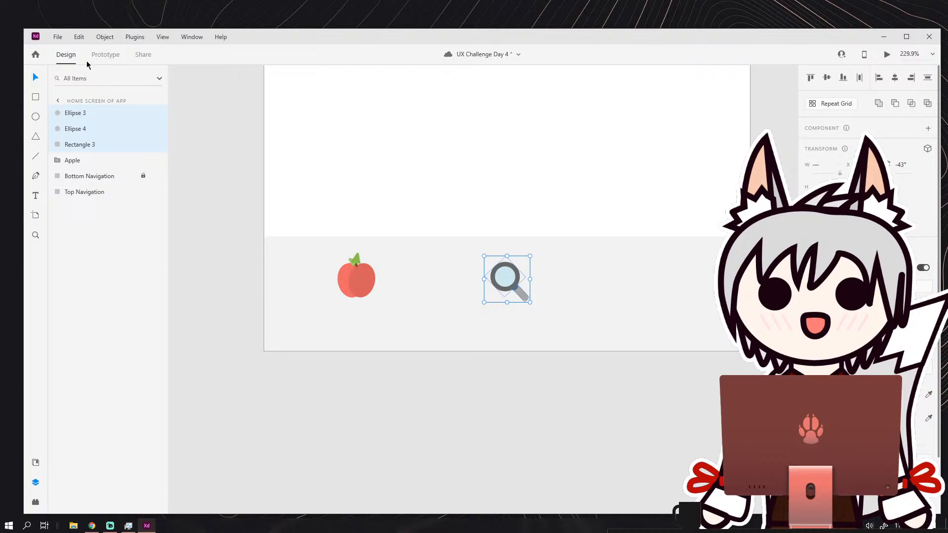
Group the magnifying glass shapes and rename the group Search.
click(104, 37)
click(120, 54)
double_click(76, 113)
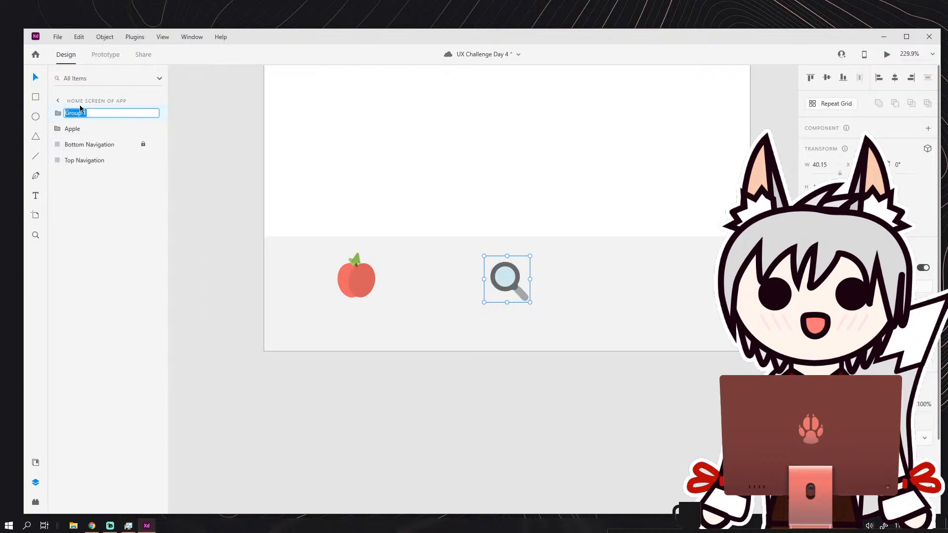
text(Search)
key(Return)
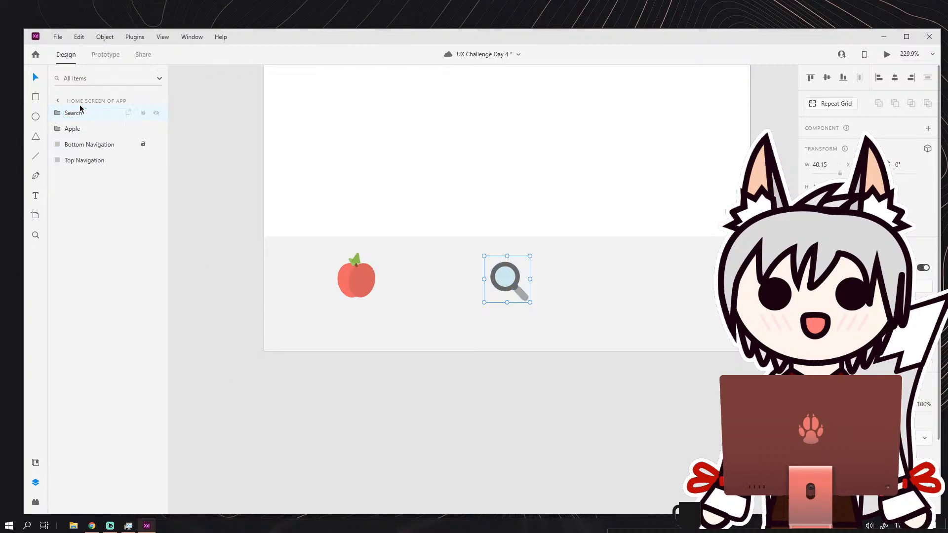
click(647, 272)
Save the document and draw a thin horizontal rectangle about 113 wide on the empty pasteboard beside the artboard.
scroll(584, 262, down, 8)
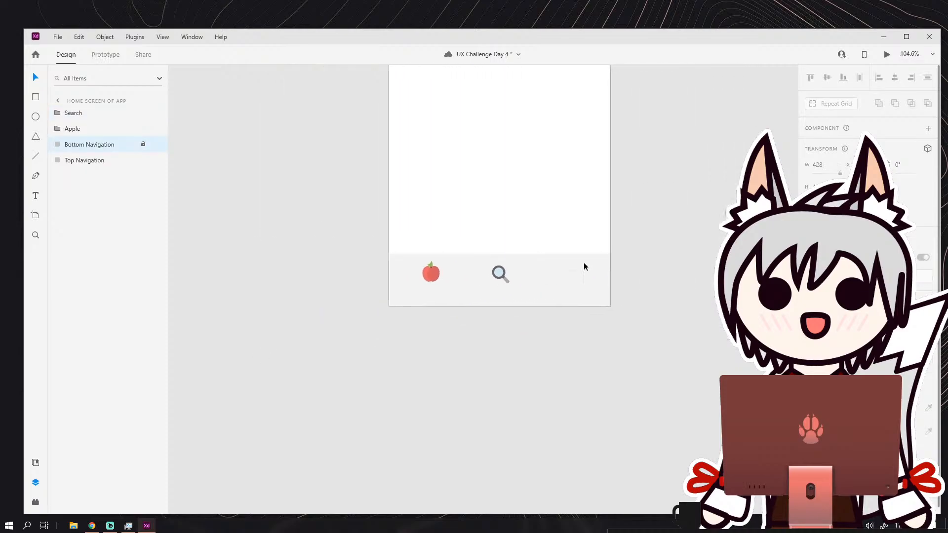
scroll(570, 260, up, 2)
scroll(538, 276, up, 5)
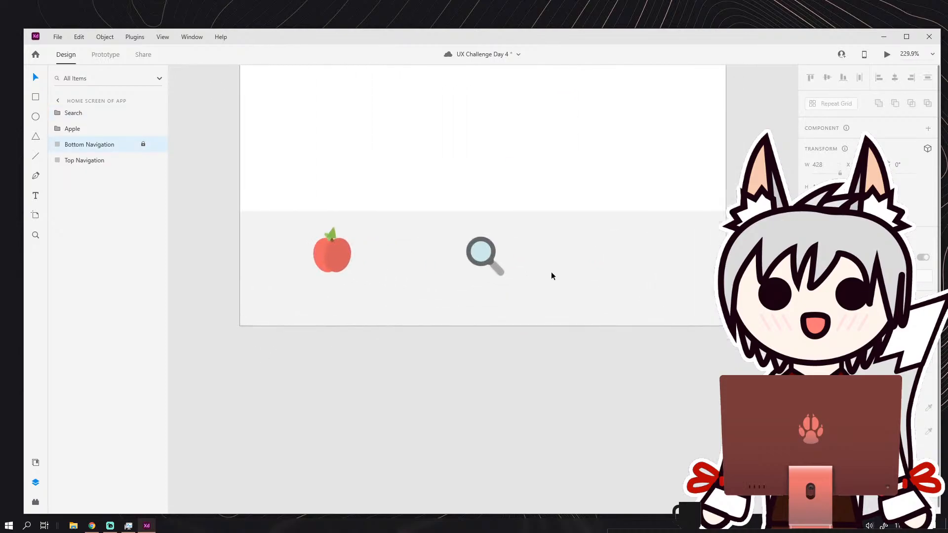
scroll(500, 224, down, 3)
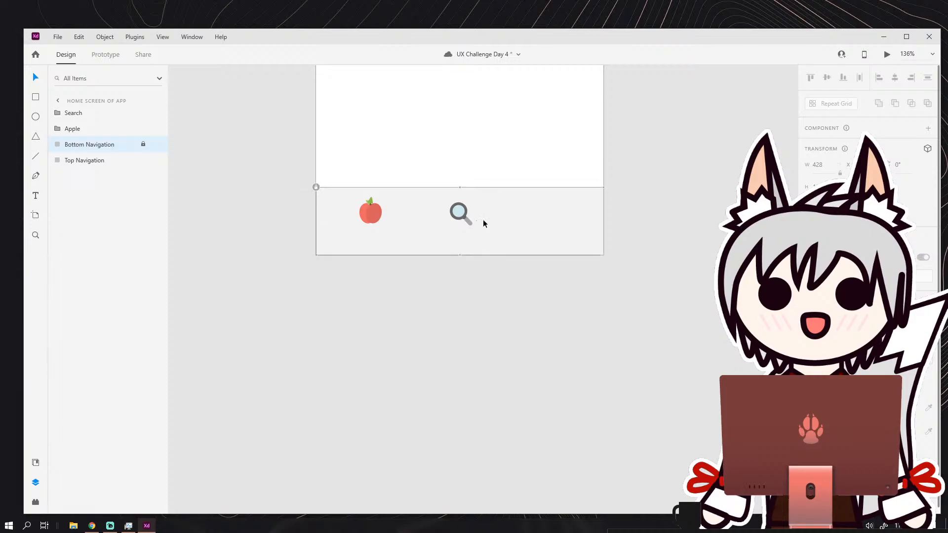
scroll(387, 263, left, 3)
scroll(380, 250, up, 2)
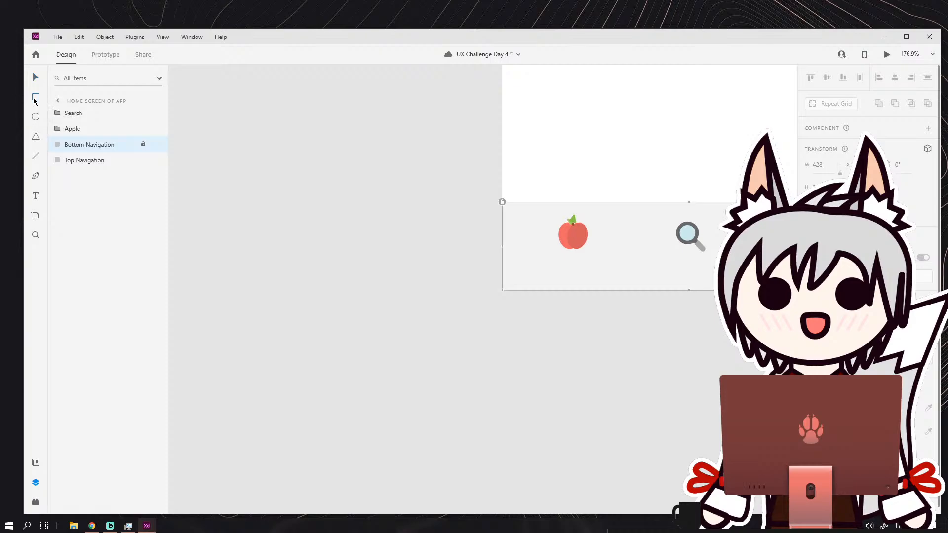
scroll(262, 190, up, 2)
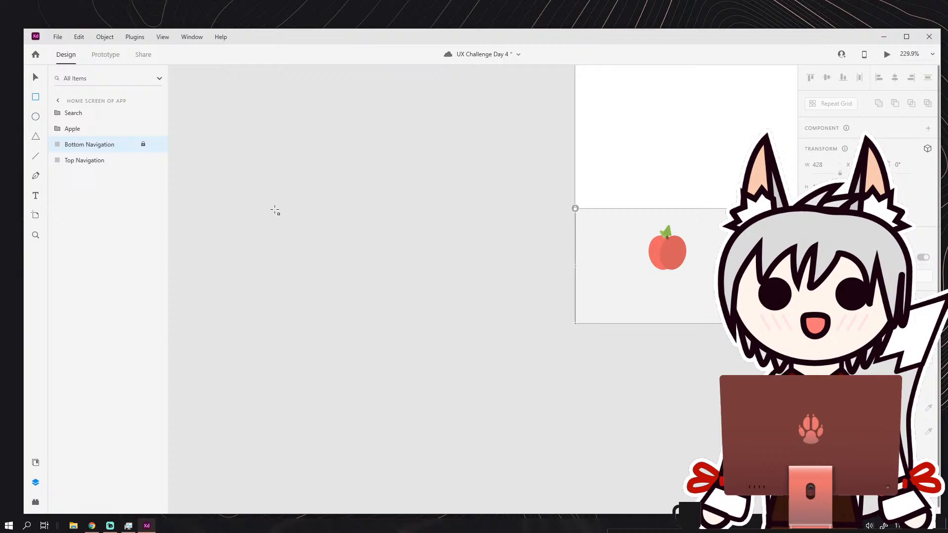
key(ctrl+s)
drag(296, 218, 424, 228)
Fully round the rectangle's corners and reduce its height to about half, forming a slim bar.
scroll(318, 224, up, 5)
scroll(290, 232, up, 1)
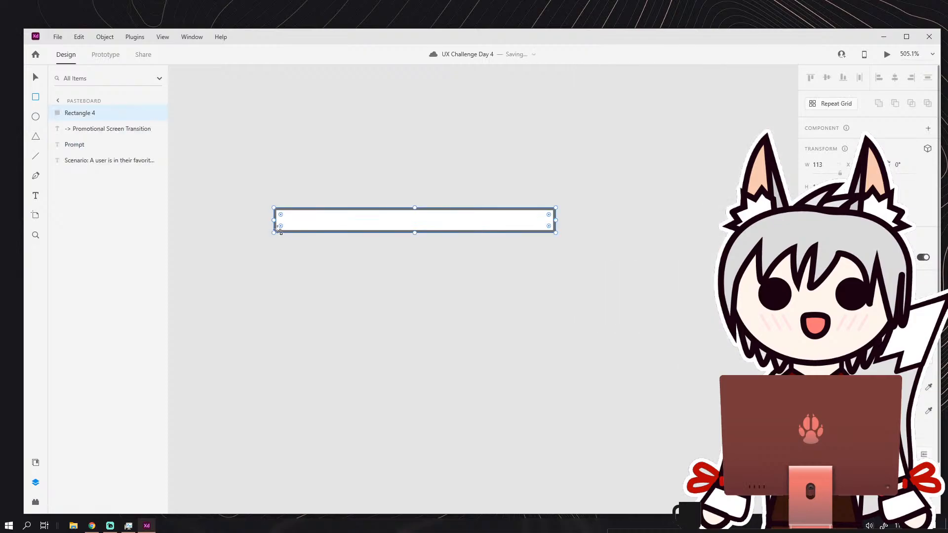
drag(283, 224, 307, 216)
drag(414, 234, 414, 219)
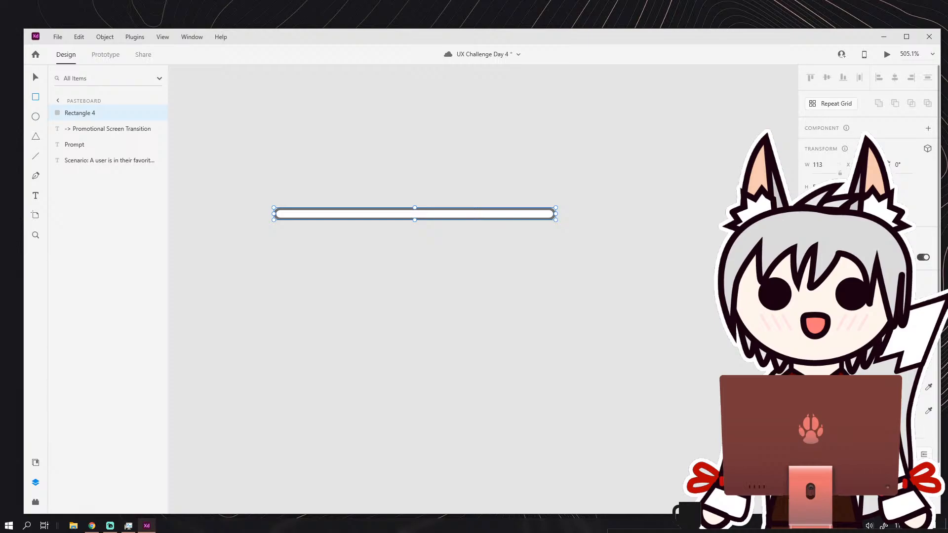
Fill the slim bar with the green sampled from the top navigation block on the artboard.
click(817, 387)
drag(716, 357, 669, 344)
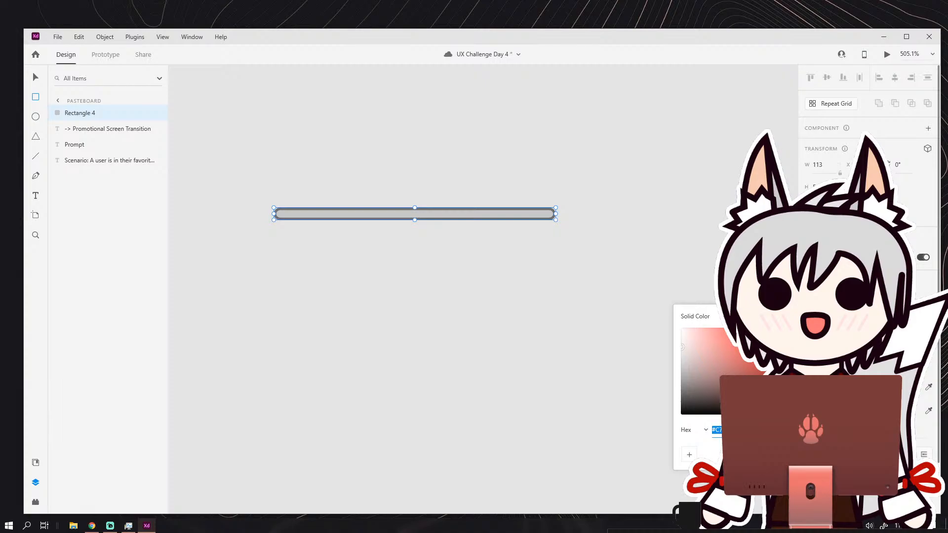
scroll(518, 275, down, 10)
drag(529, 263, 461, 321)
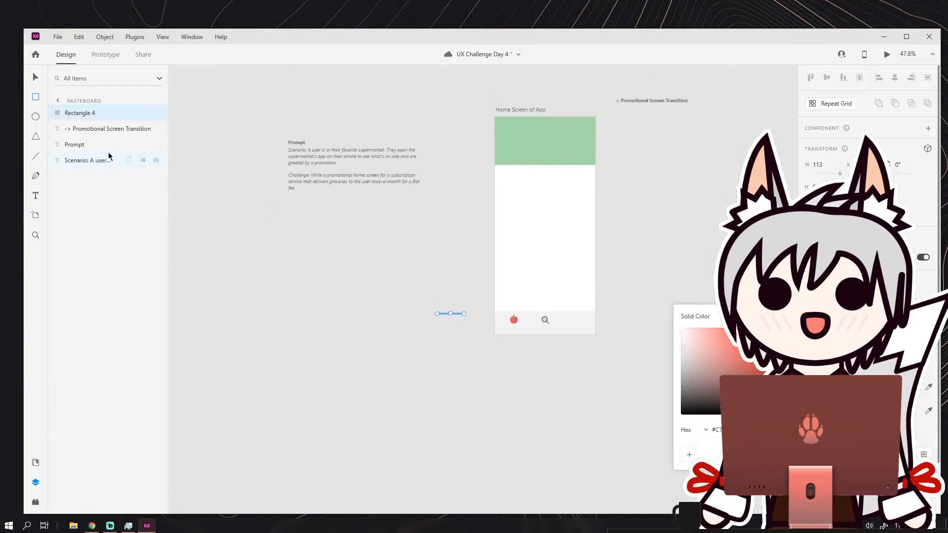
click(926, 390)
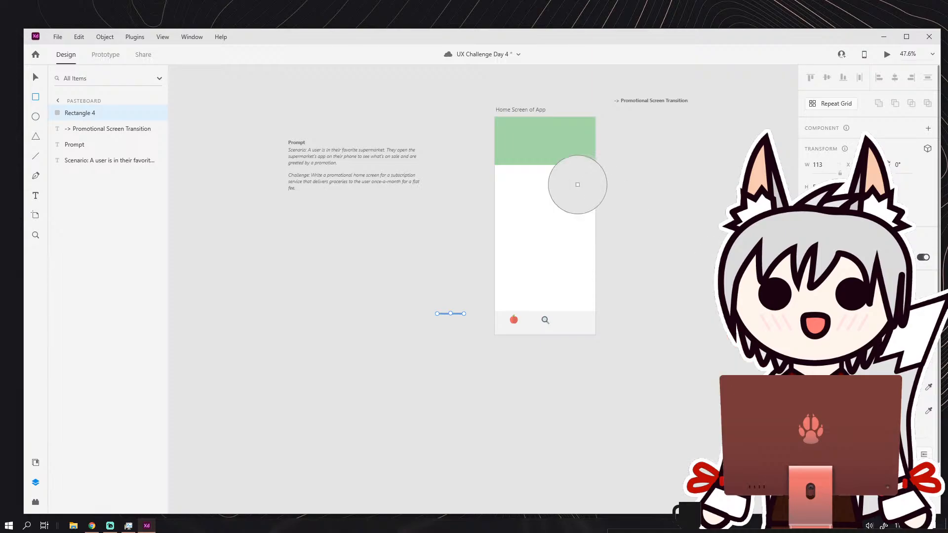
click(559, 157)
scroll(458, 314, up, 8)
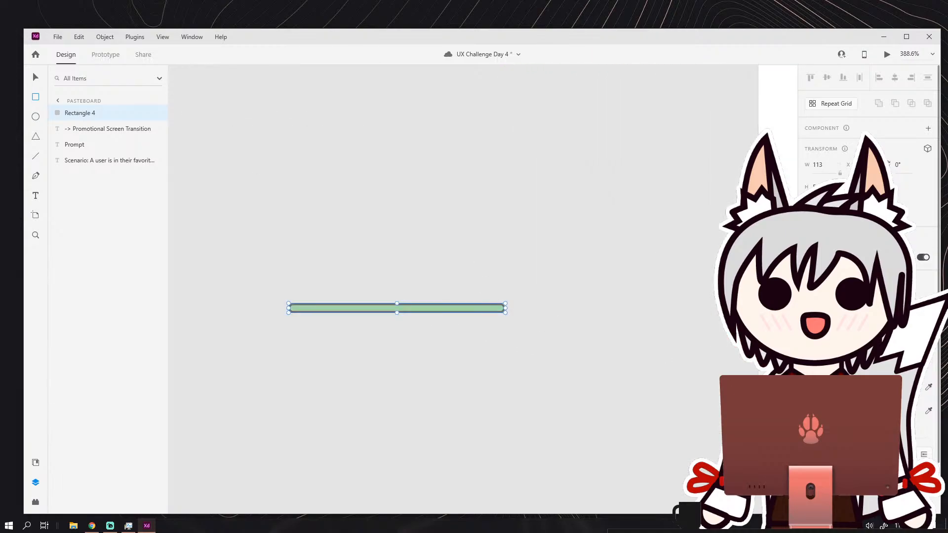
Remove the green bar's border and deselect it.
click(808, 411)
click(37, 81)
click(240, 209)
scroll(455, 217, down, 2)
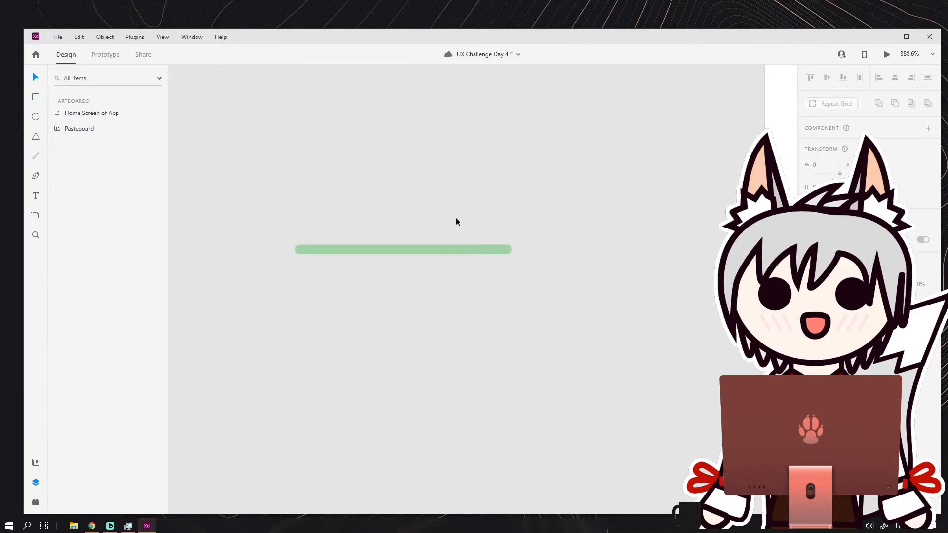
Duplicate the green bar, place the copy below the original, and shorten it to about 82 wide.
click(455, 247)
key(ctrl+d)
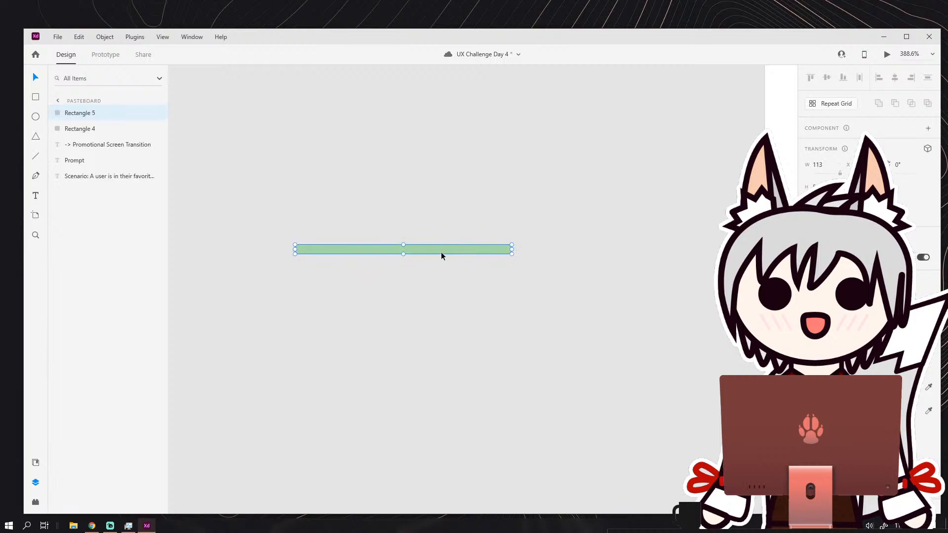
drag(440, 252, 437, 331)
drag(291, 336, 320, 331)
key(ctrl+z)
drag(386, 328, 434, 342)
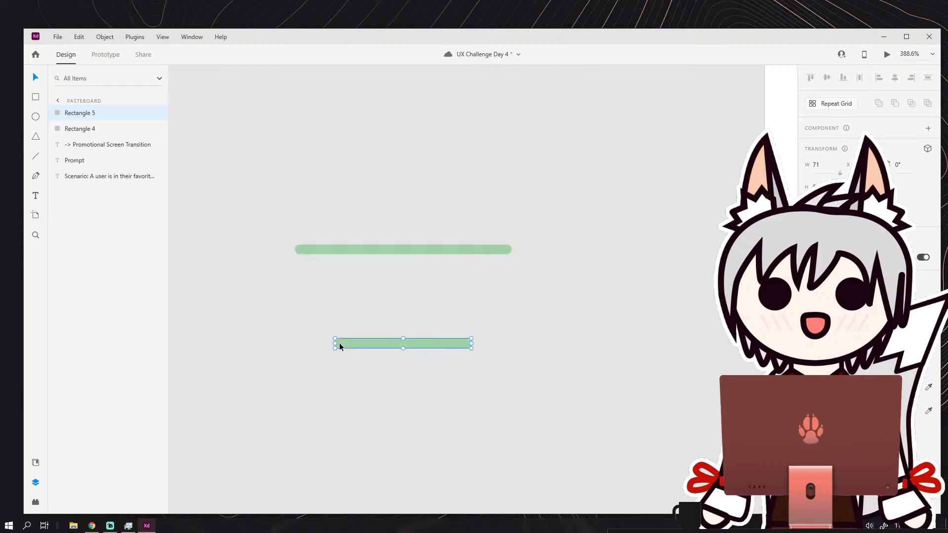
drag(335, 344, 319, 343)
drag(408, 343, 415, 344)
shift+click(400, 252)
click(466, 313)
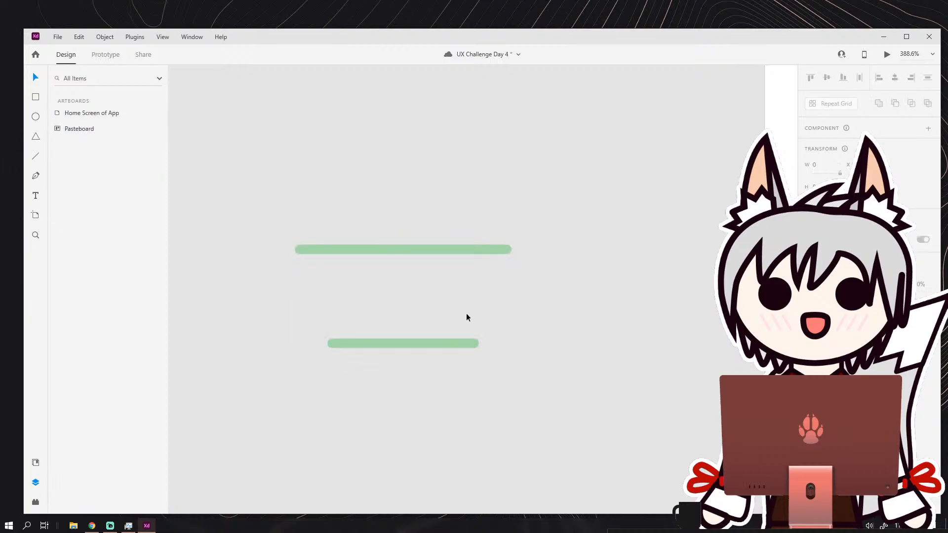
Widen the lower bar to about 92 and center it horizontally with the upper bar.
scroll(459, 313, up, 2)
click(395, 354)
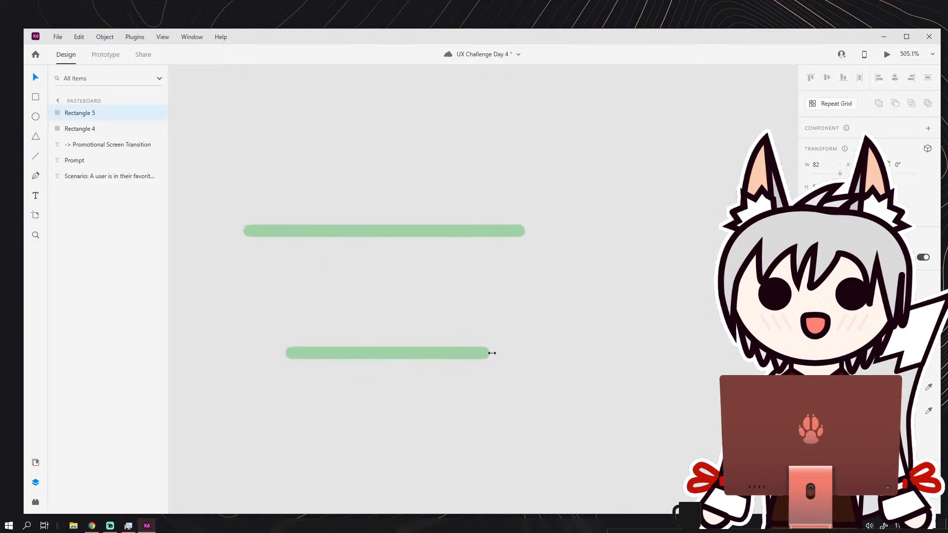
drag(483, 353, 515, 353)
drag(404, 195, 478, 399)
click(895, 78)
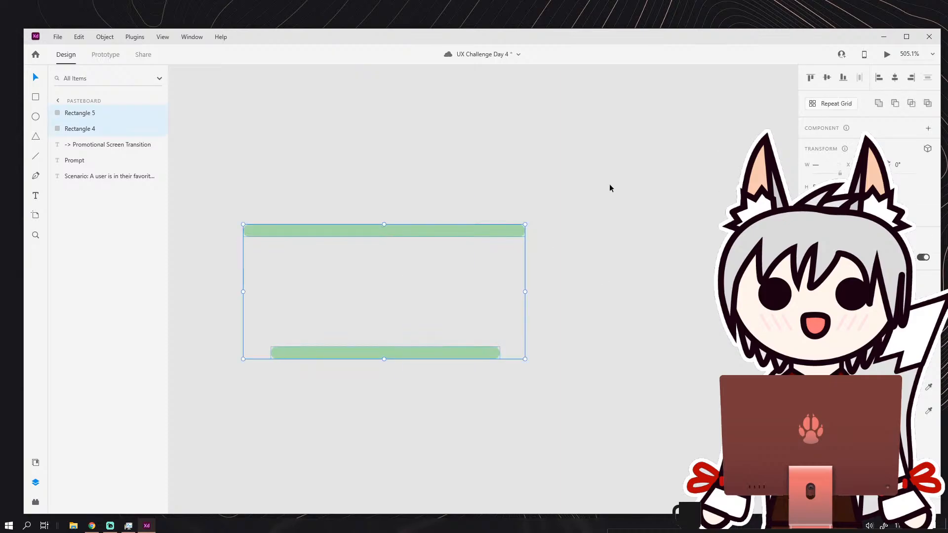
click(245, 268)
Duplicate the upper bar, rotate the copy to 78°, shorten it to about 49, and place it as the basket's slanted left side.
click(272, 233)
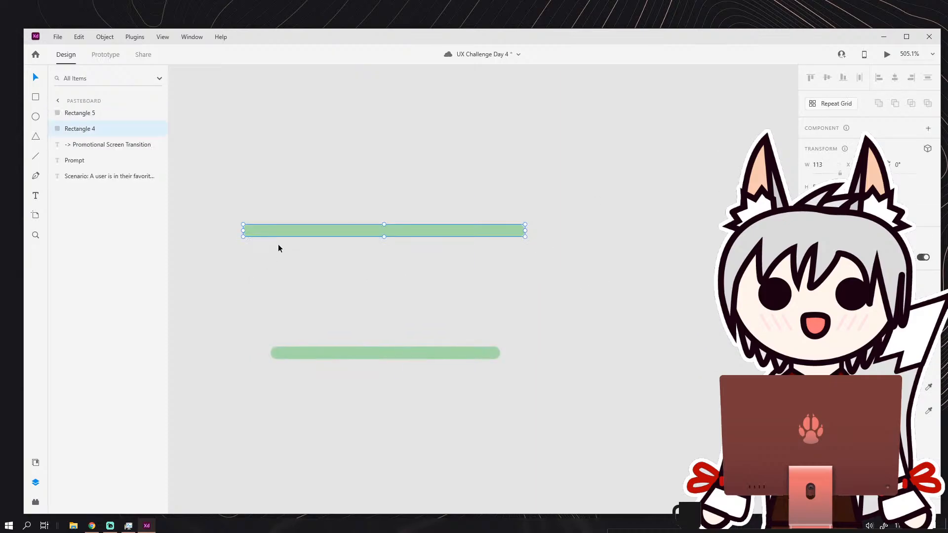
key(ctrl+d)
drag(300, 235, 294, 267)
drag(524, 272, 322, 387)
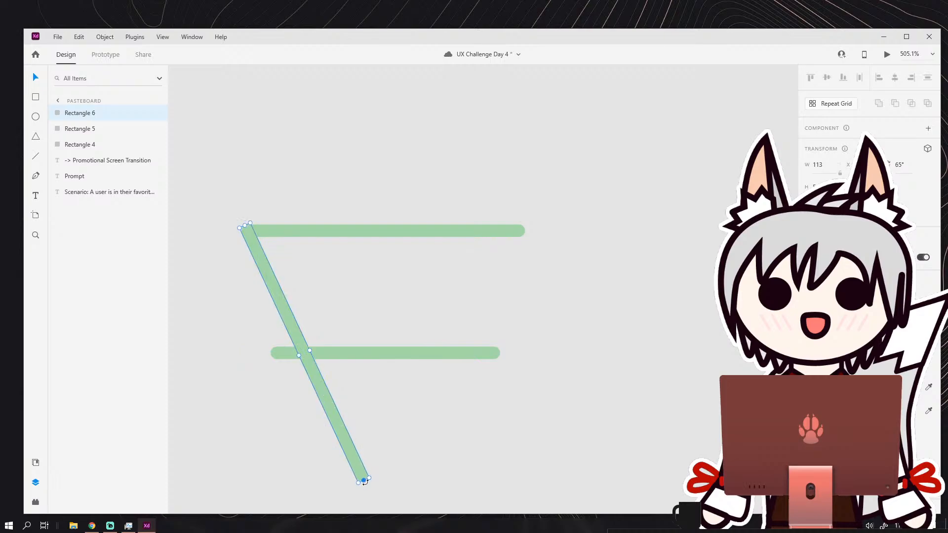
drag(364, 480, 293, 340)
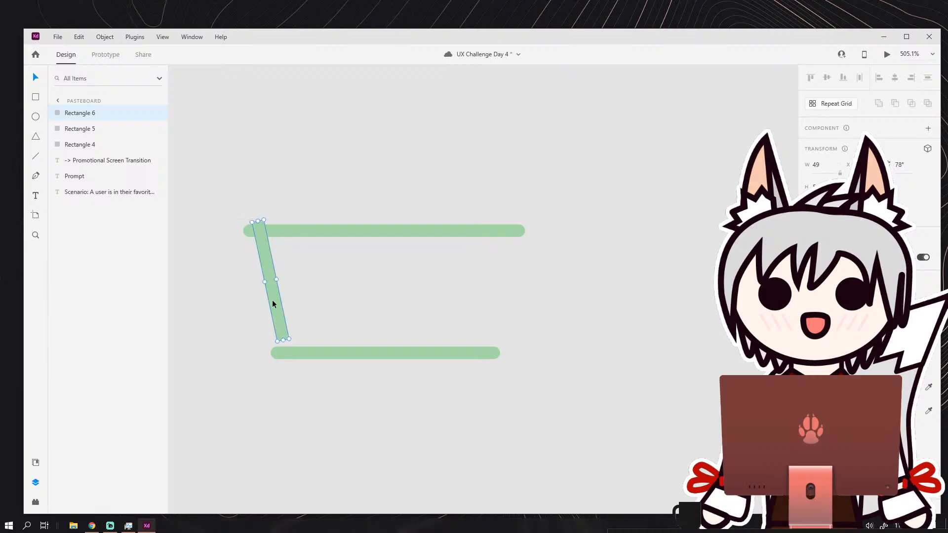
drag(272, 300, 264, 308)
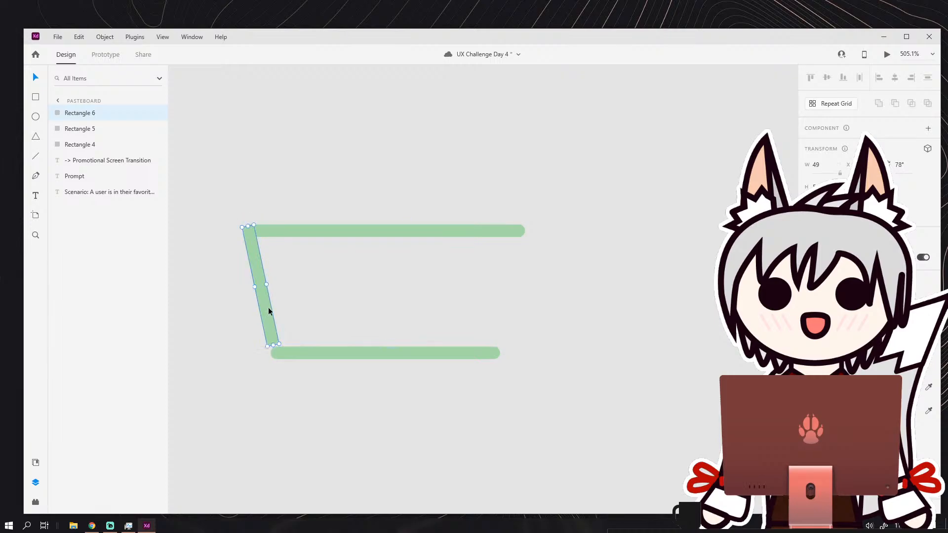
Lengthen the slanted left bar to about 54.6 so its lower end joins the bottom bar's left end.
click(299, 345)
drag(300, 345, 296, 351)
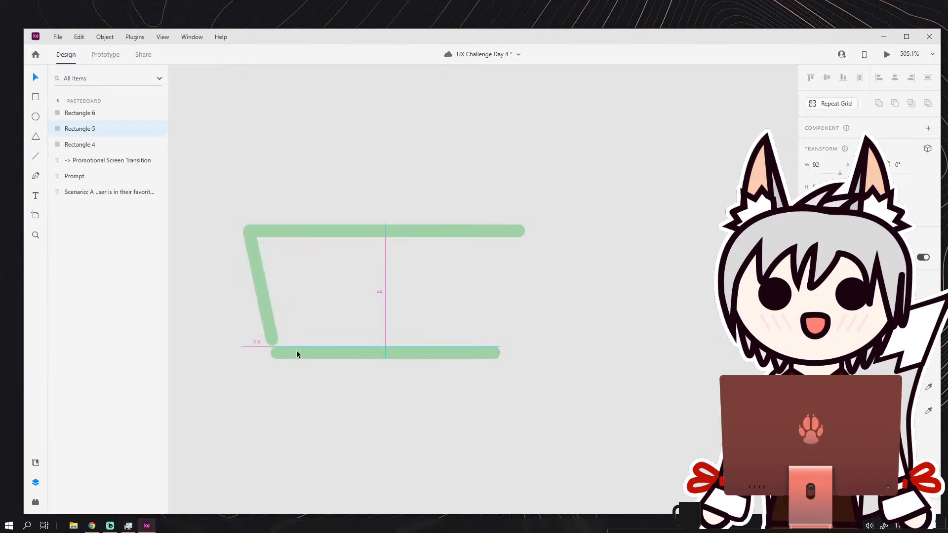
click(273, 342)
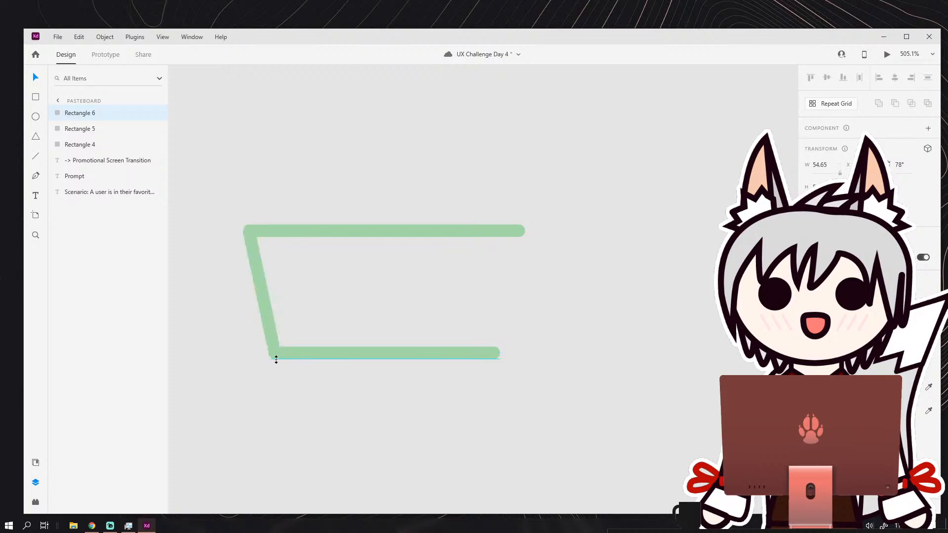
click(338, 336)
Duplicate the slanted bar and angle the copy to about 101° as the basket's right side, joining the top and bottom bars.
click(265, 309)
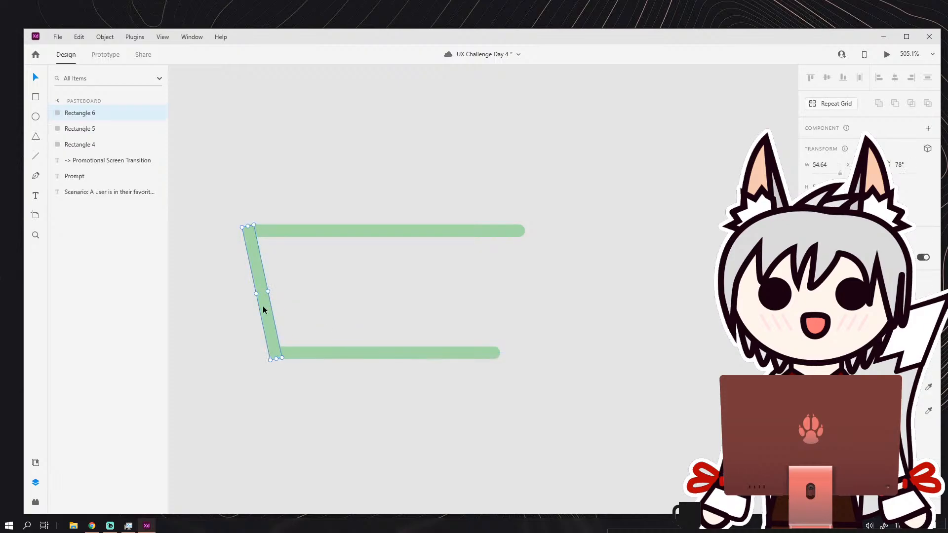
key(ctrl+d)
drag(262, 280, 533, 282)
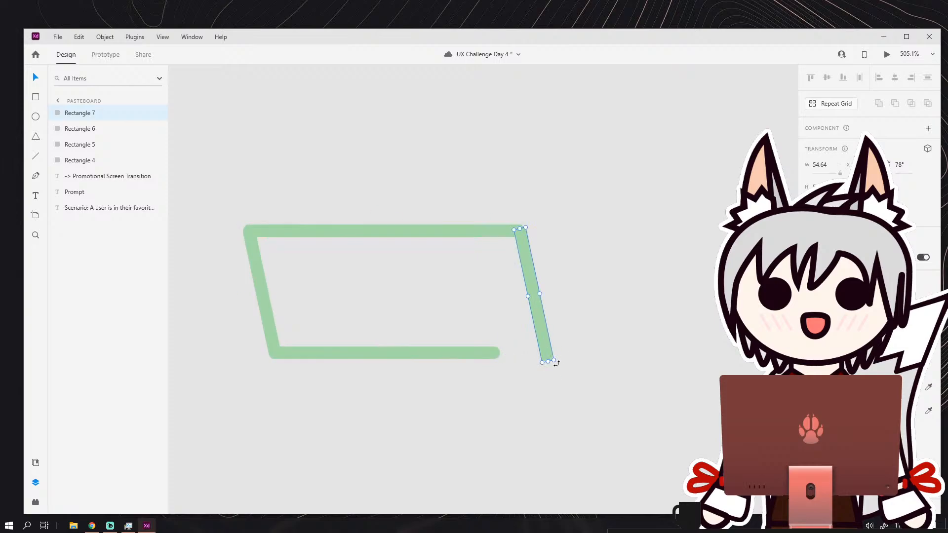
drag(552, 365, 528, 375)
drag(532, 317, 505, 314)
click(552, 310)
Nudge the right slanted bar so it meets the top bar cleanly at the upper-right corner.
scroll(523, 240, up, 3)
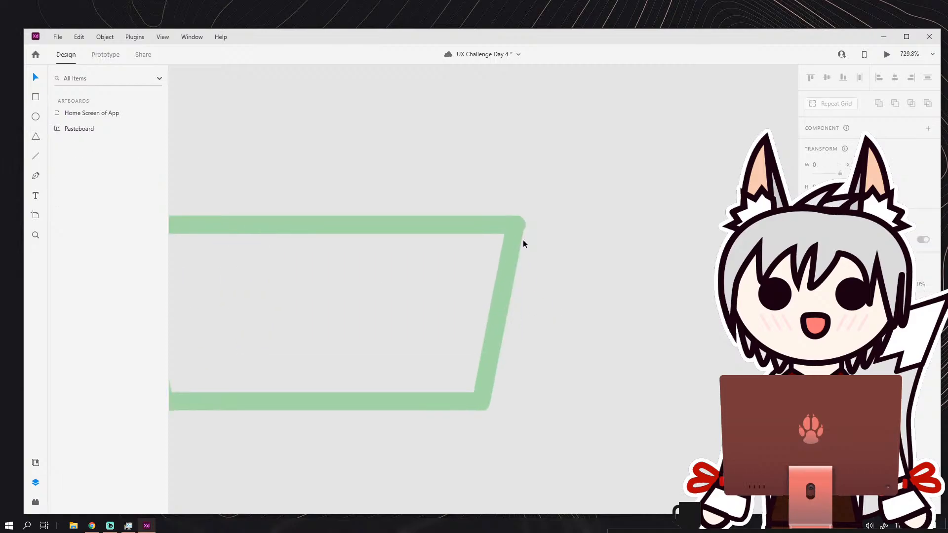
drag(504, 228, 510, 226)
scroll(583, 236, down, 2)
scroll(532, 195, up, 5)
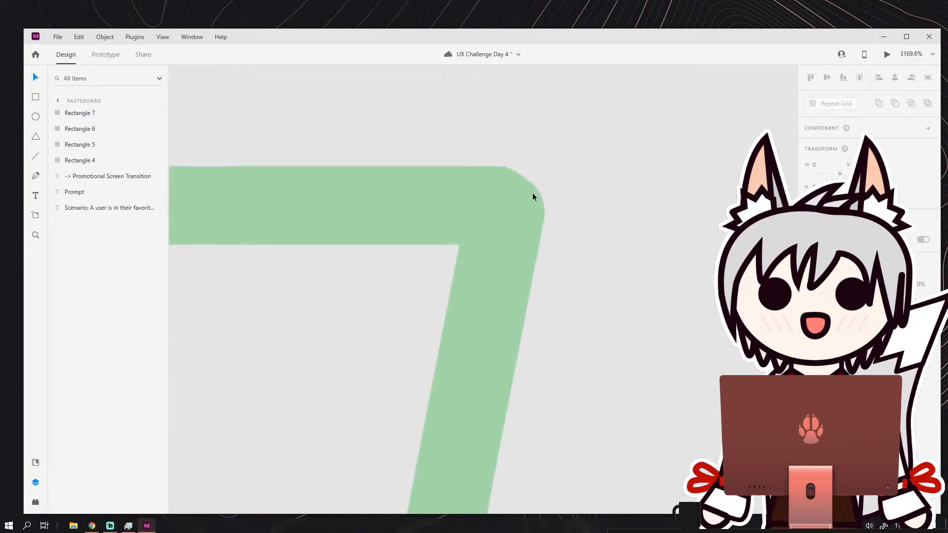
scroll(523, 242, down, 4)
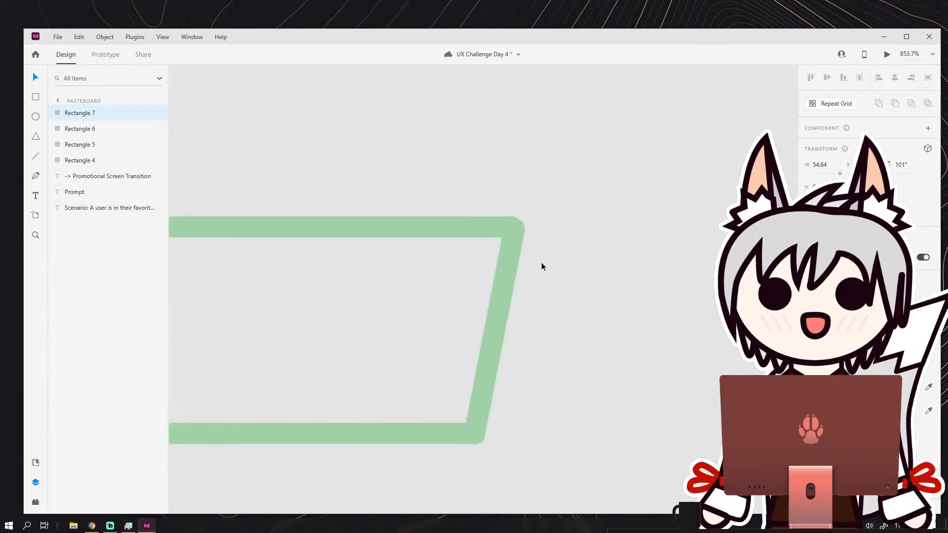
click(549, 274)
scroll(549, 277, down, 4)
scroll(558, 277, down, 1)
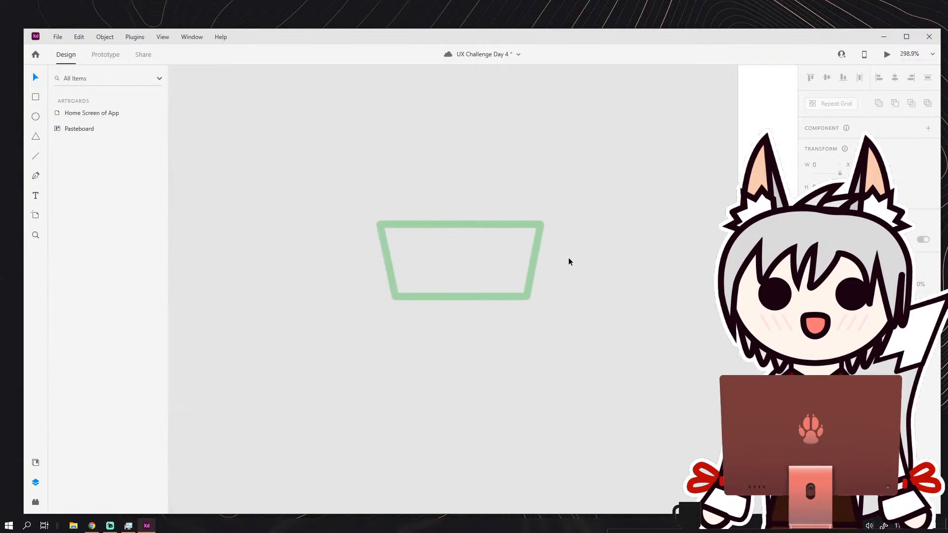
Draw a circle about 14 wide just outside the basket's upper-right corner.
scroll(568, 260, up, 1)
drag(560, 239, 518, 269)
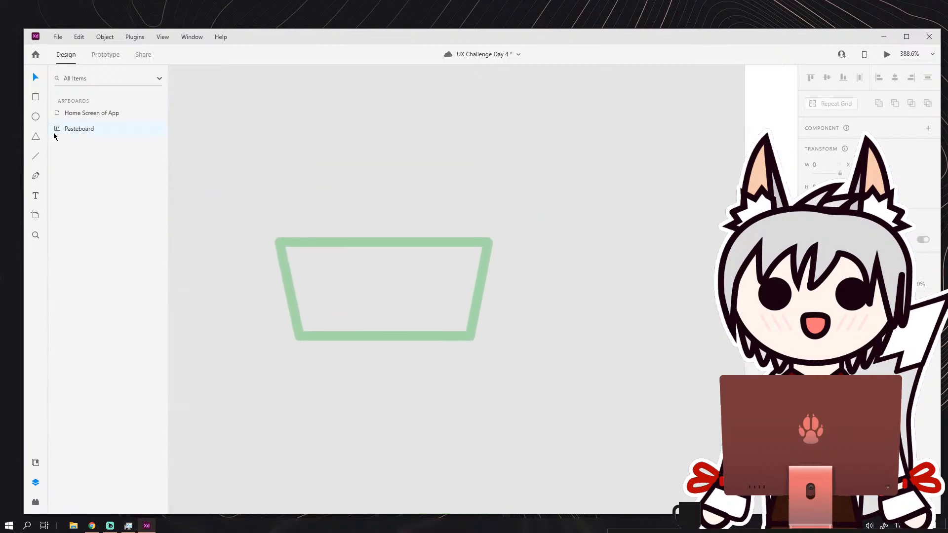
scroll(504, 223, up, 3)
drag(479, 215, 524, 260)
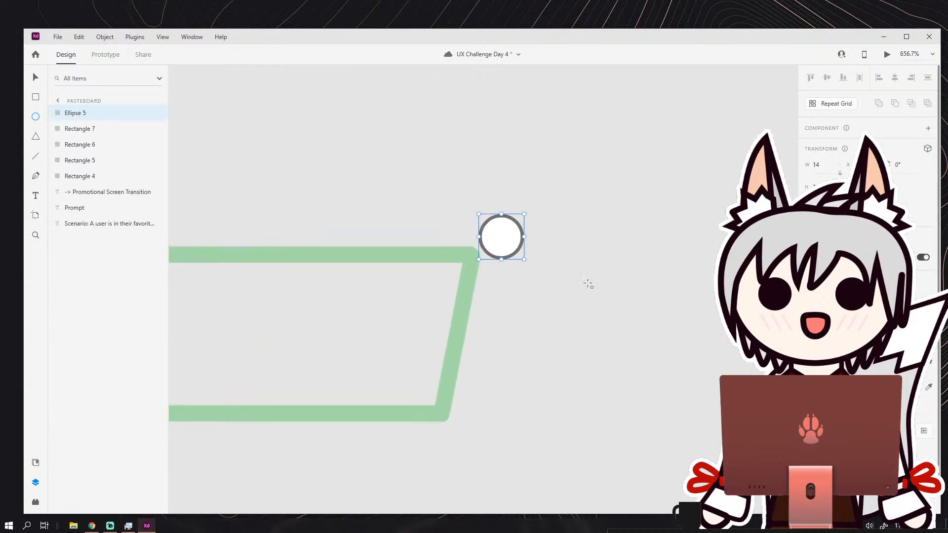
Remove the circle's fill and give it a border of size 4 in the green sampled from the basket.
click(824, 387)
click(929, 387)
click(397, 254)
click(809, 363)
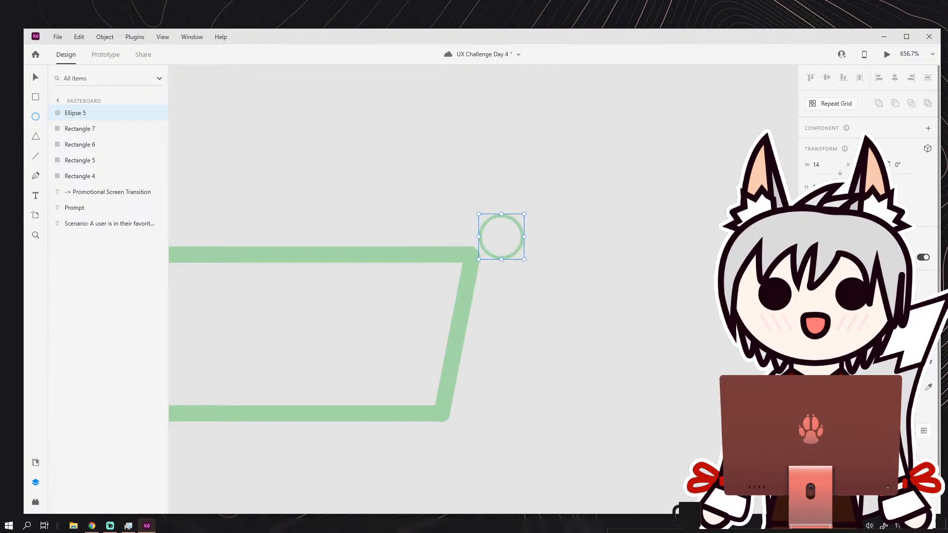
text(4)
key(Return)
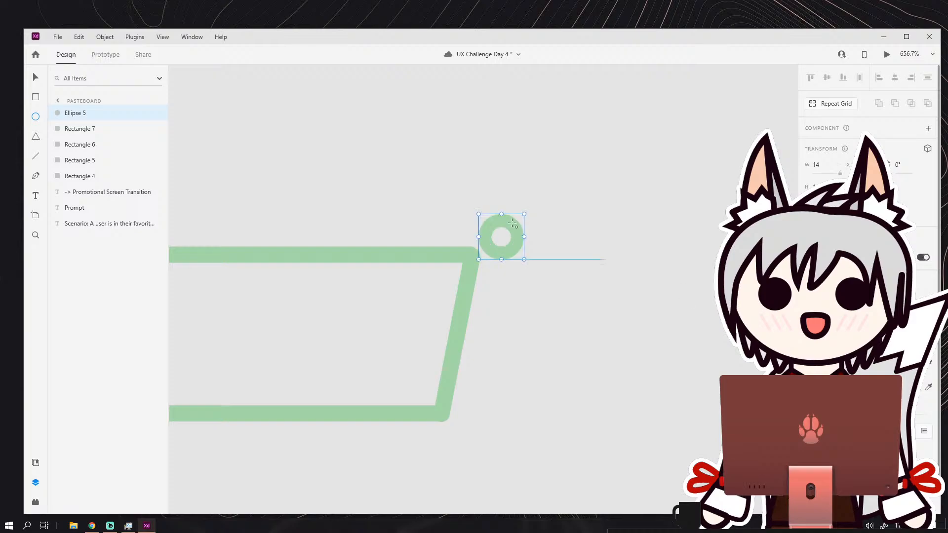
Move the green ring onto the basket's upper-right corner and deselect it.
scroll(493, 213, down, 4)
scroll(484, 222, up, 3)
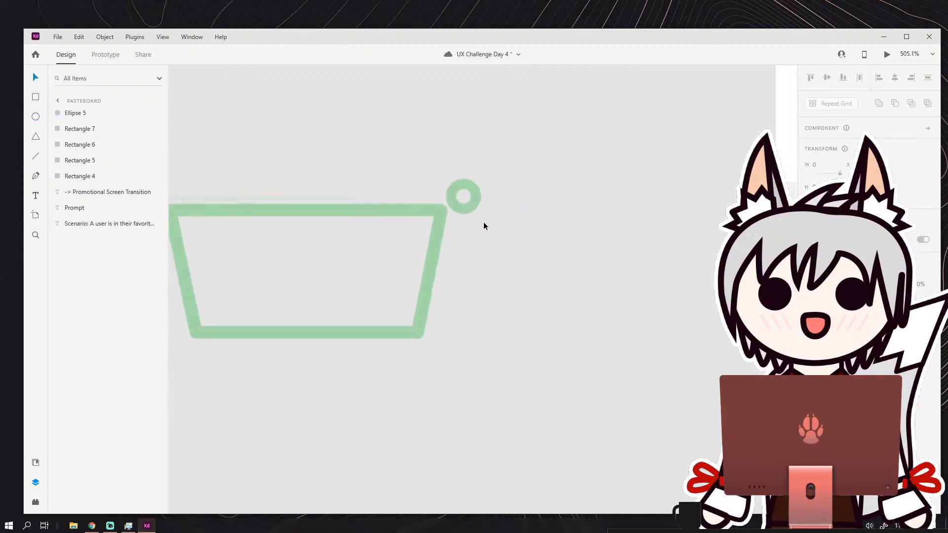
click(499, 203)
scroll(463, 220, down, 3)
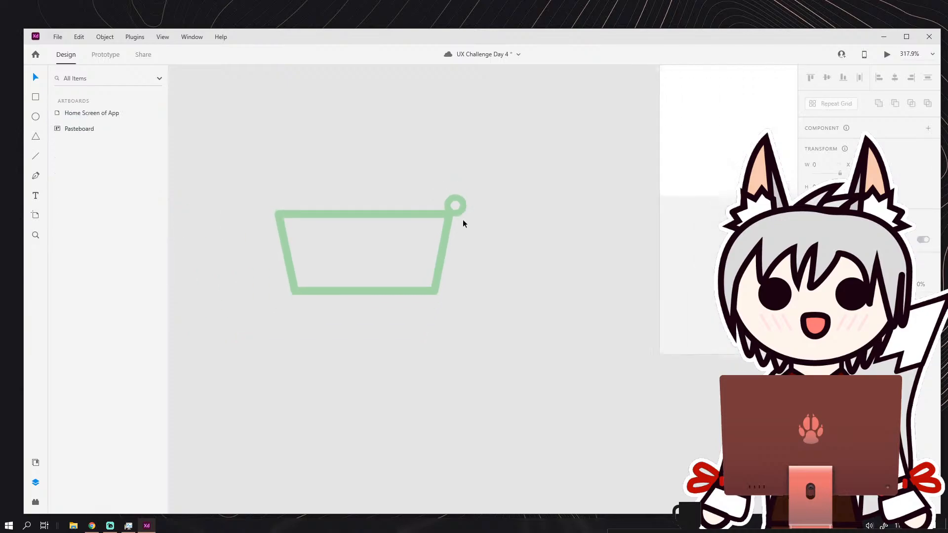
scroll(461, 231, up, 2)
Duplicate the green ring twice and place the copies as wheels under the basket's lower-right and lower-left corners.
click(462, 204)
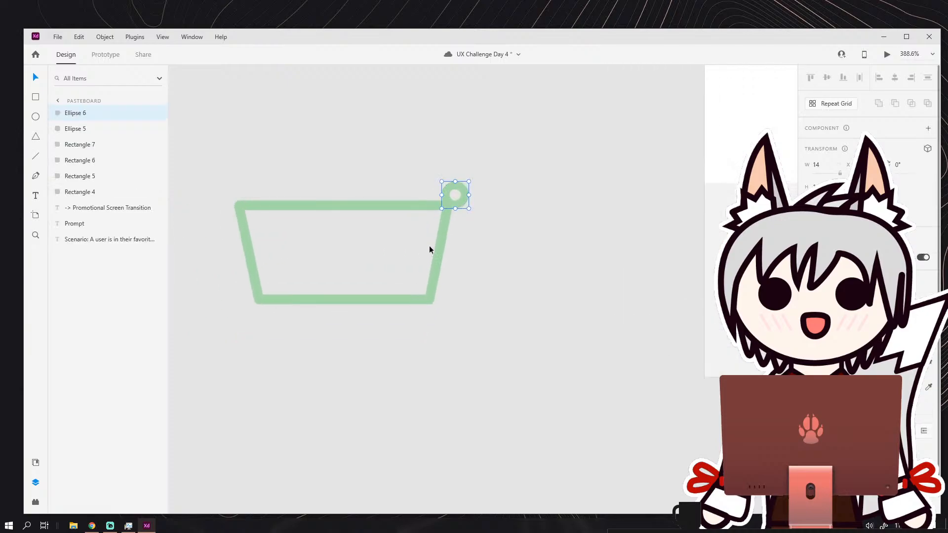
drag(455, 201, 434, 310)
click(515, 239)
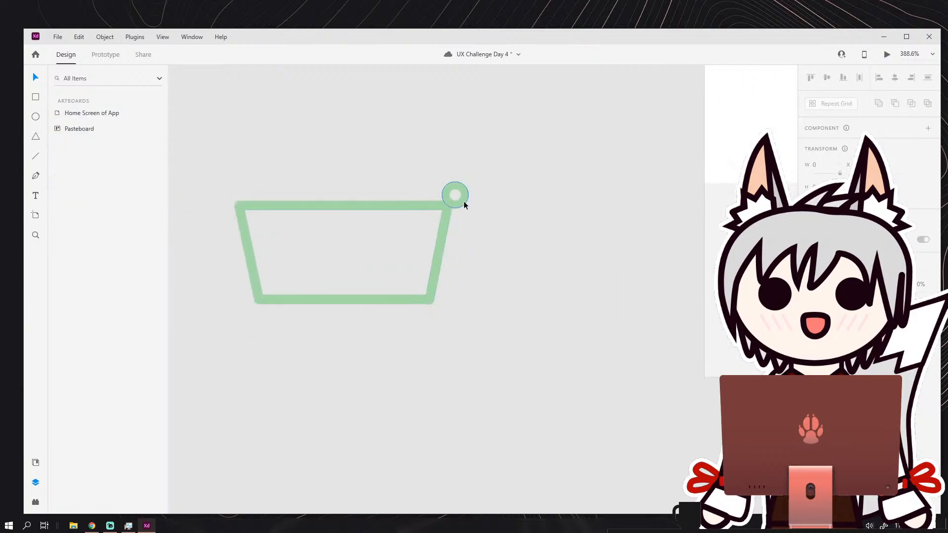
drag(463, 201, 271, 318)
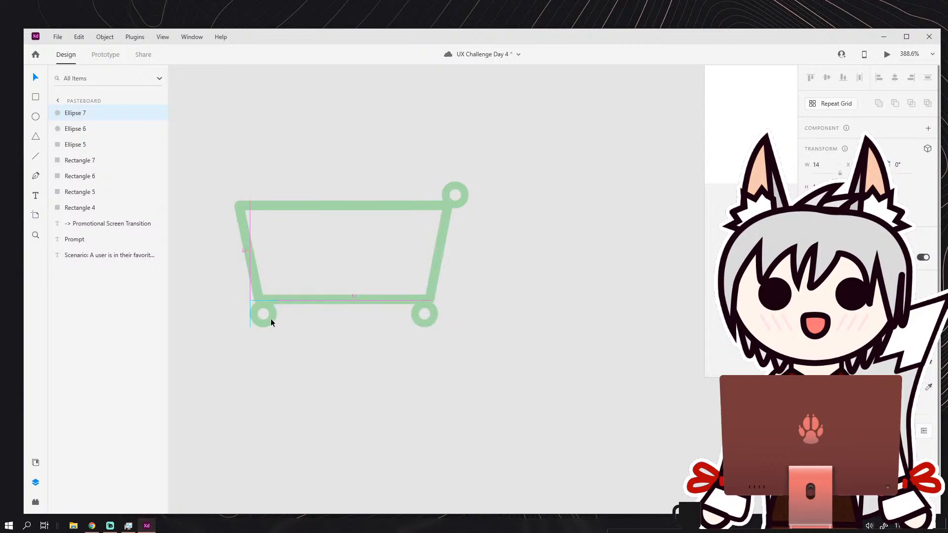
click(326, 326)
Delete the ring at the cart's upper-right corner.
scroll(382, 301, down, 3)
scroll(428, 265, down, 3)
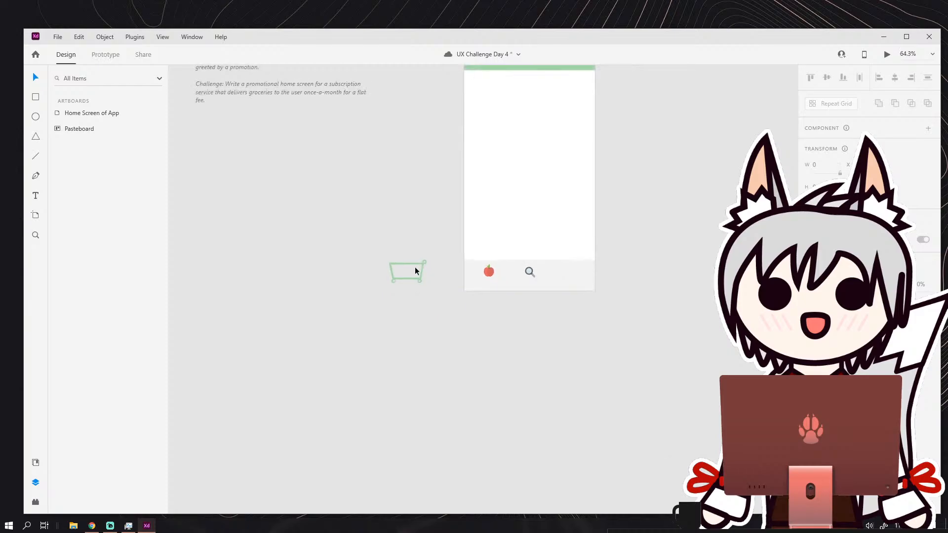
scroll(413, 266, up, 6)
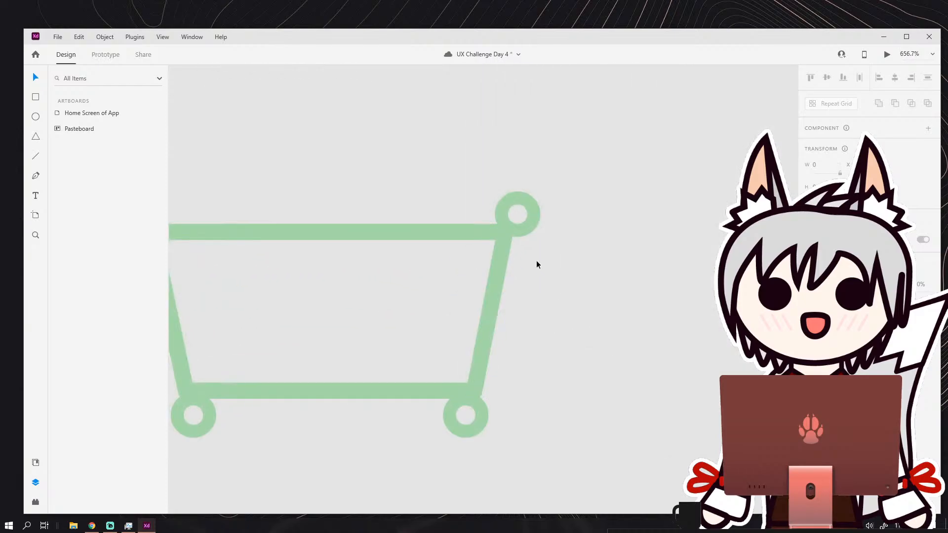
click(530, 232)
key(Delete)
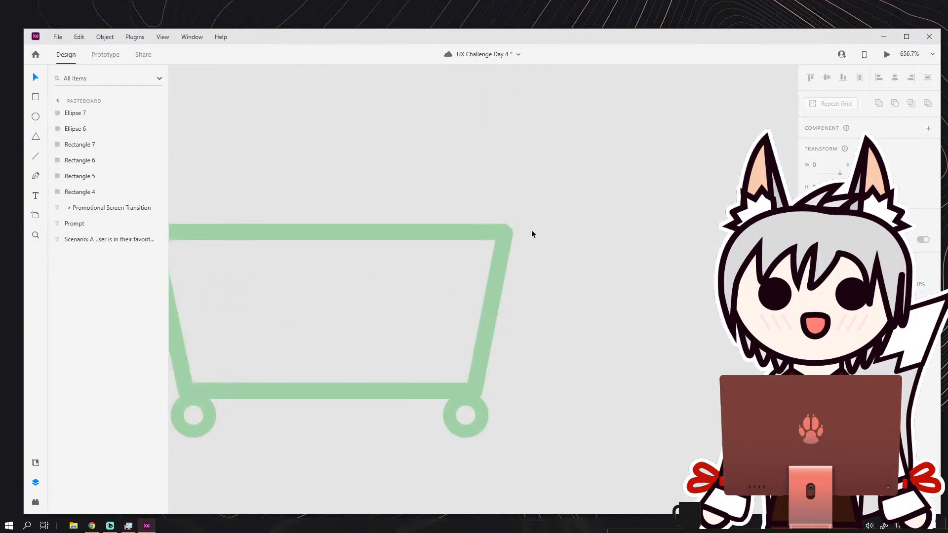
Draw a circle about 13 wide above the cart's upper-right corner and fill it with the cart's green.
click(36, 119)
drag(508, 182, 550, 224)
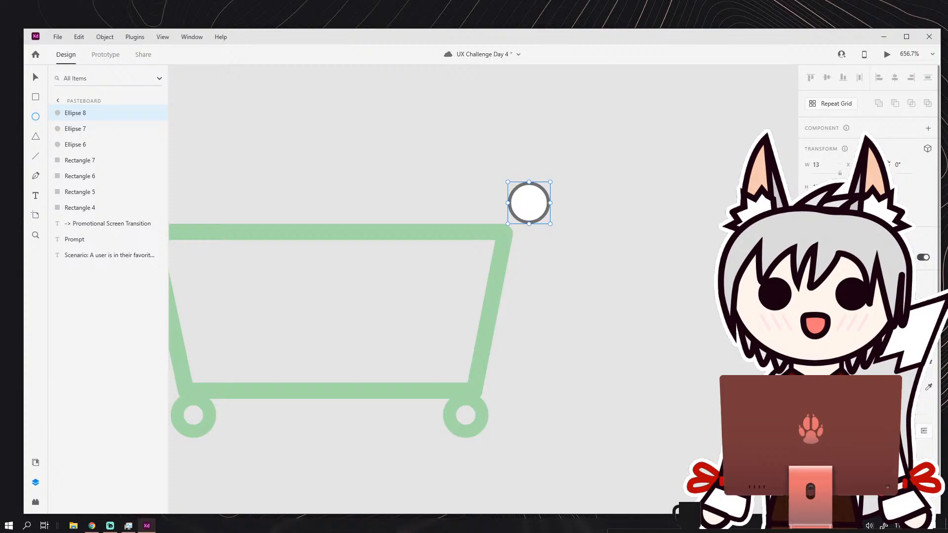
click(932, 365)
click(484, 233)
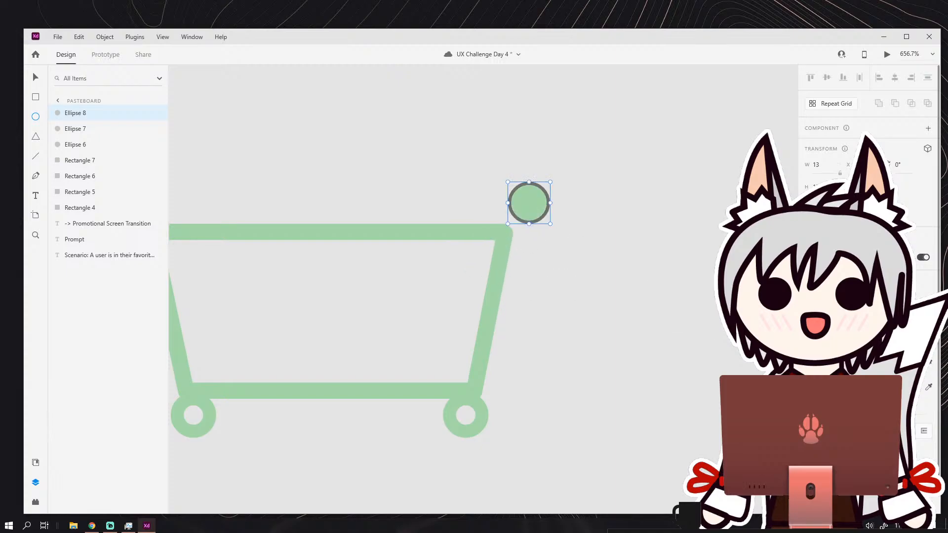
Remove the green circle's border and enlarge it to about 17 wide so it overlaps the cart's upper-right corner as a handle.
drag(518, 201, 550, 178)
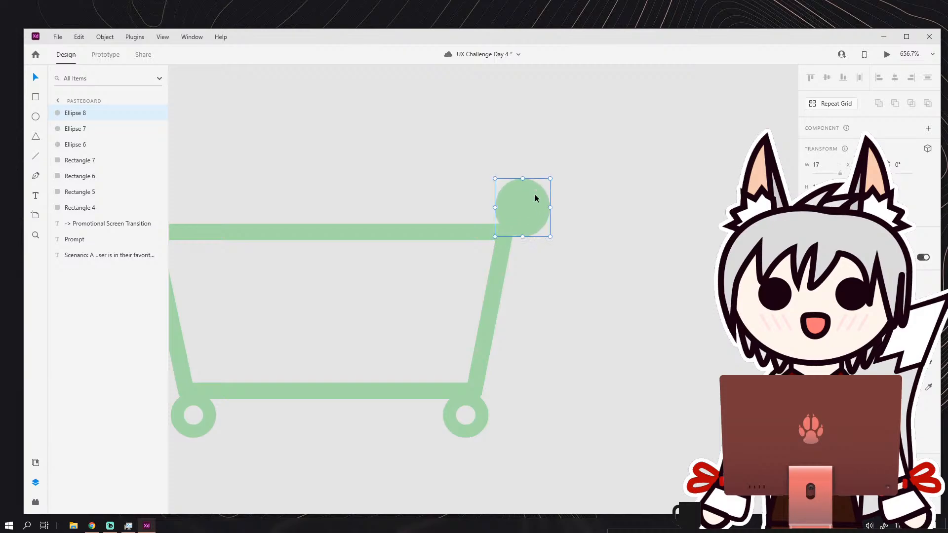
click(565, 194)
scroll(566, 198, down, 5)
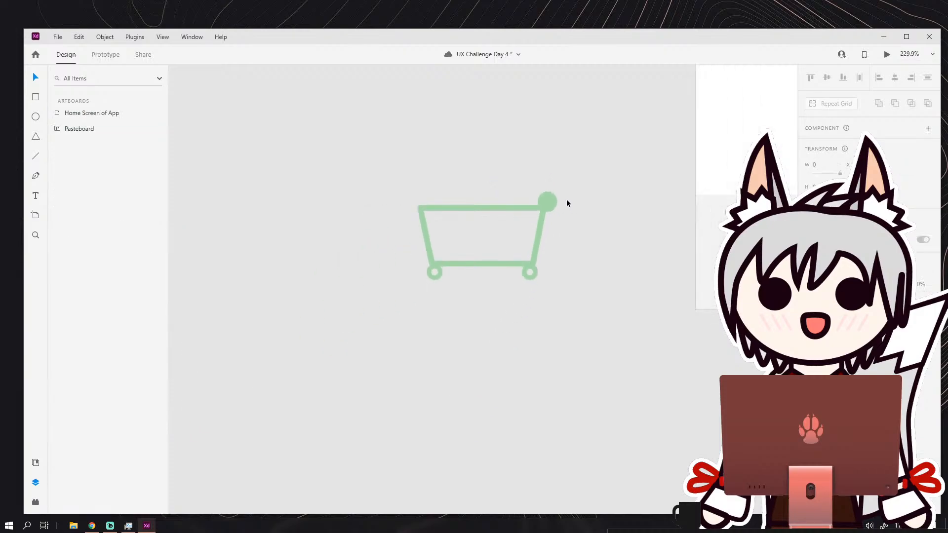
scroll(520, 208, up, 3)
scroll(546, 228, down, 2)
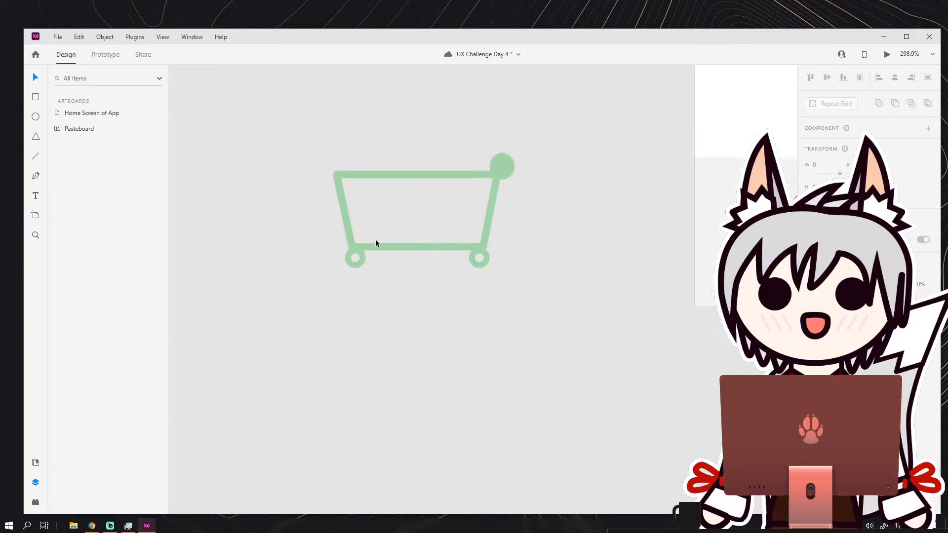
Move the cart's two ring wheels inward from the corners along the underside of the basket.
scroll(375, 242, up, 3)
click(376, 274)
click(586, 291)
drag(585, 291, 544, 290)
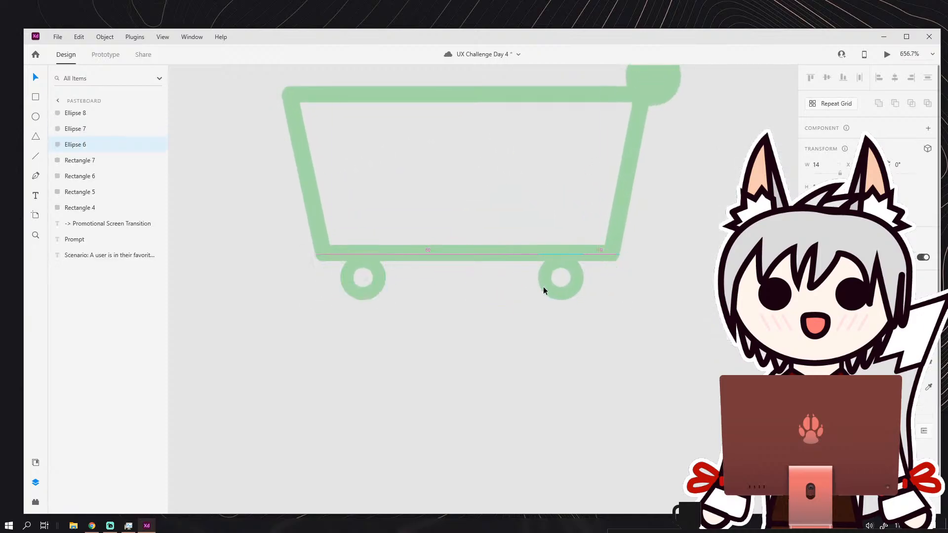
drag(383, 277, 393, 277)
click(523, 348)
scroll(524, 349, down, 6)
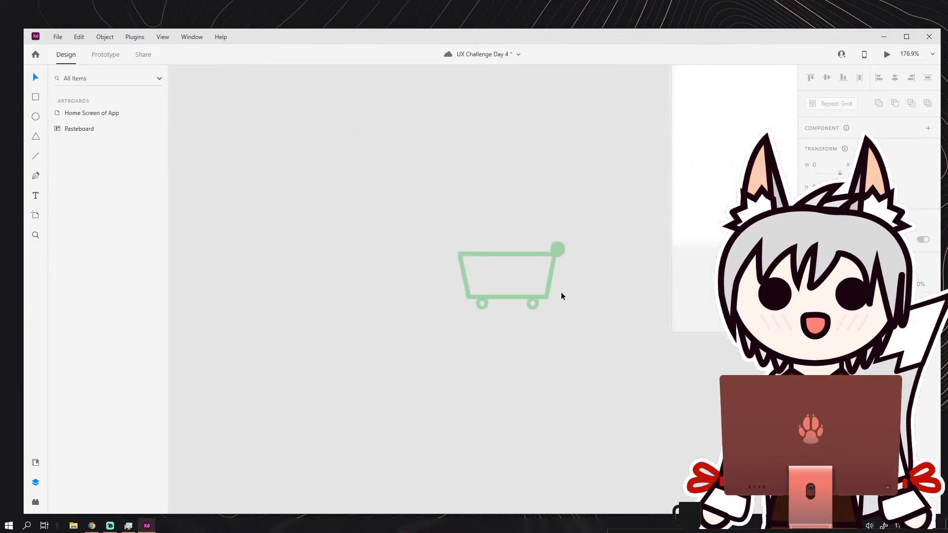
scroll(502, 227, up, 2)
scroll(503, 227, up, 2)
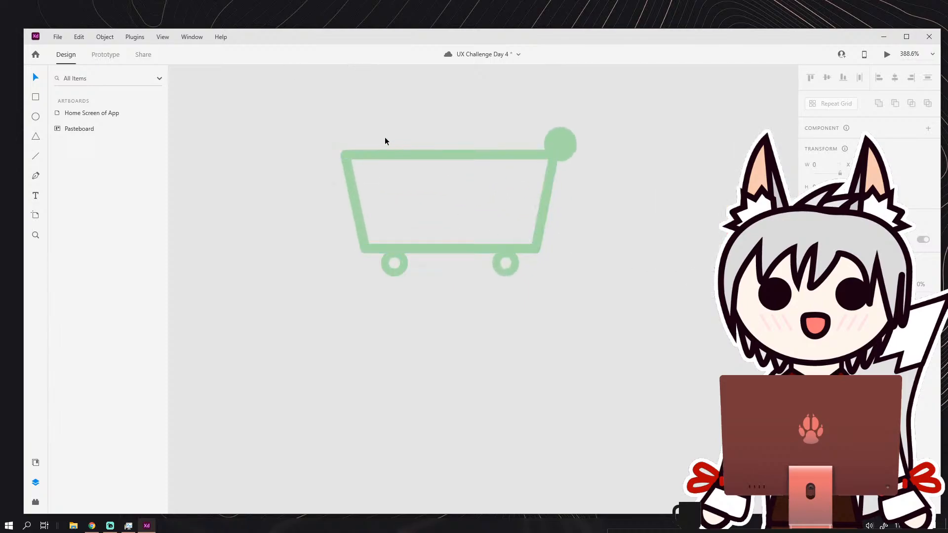
Pull the handle circle and both wheels away from the basket, then unite the basket's four bars into one shape.
drag(561, 144, 613, 133)
drag(494, 275, 480, 315)
click(394, 275)
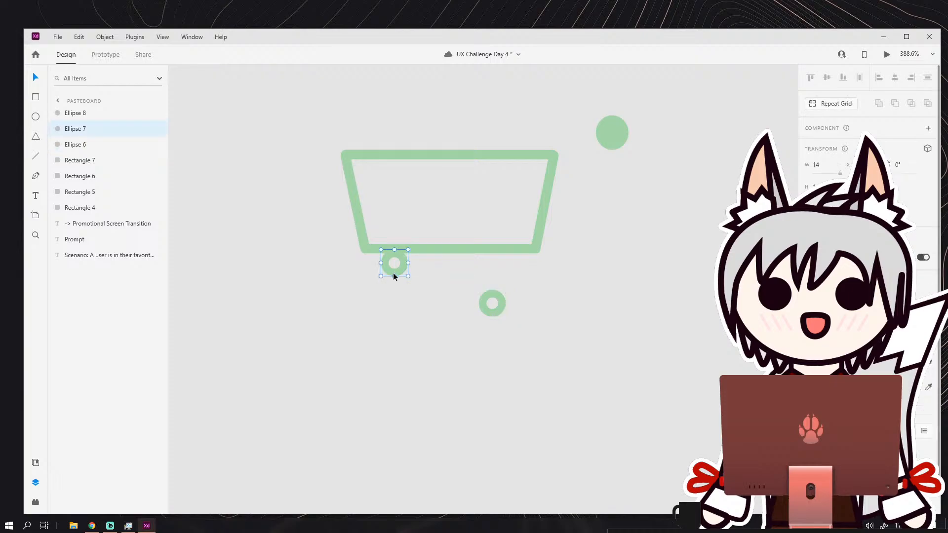
drag(323, 132, 533, 257)
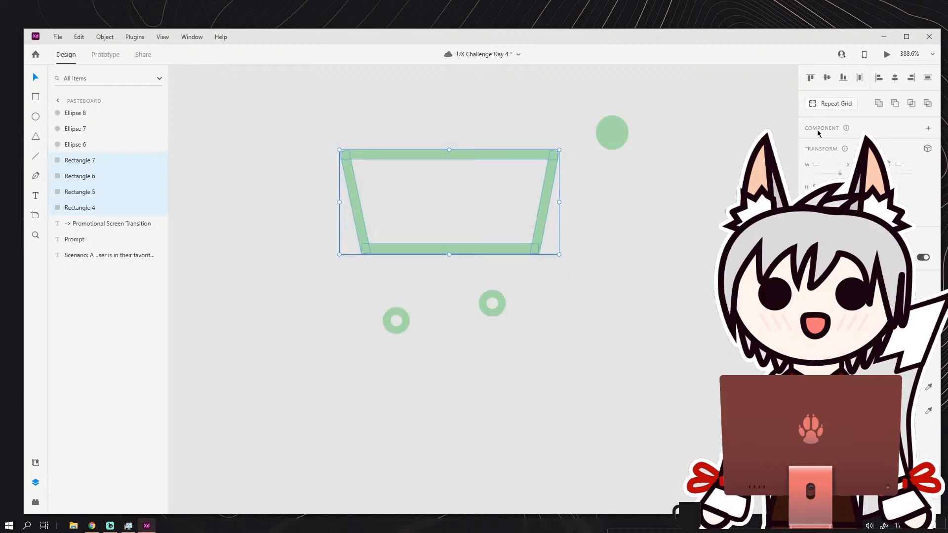
click(880, 105)
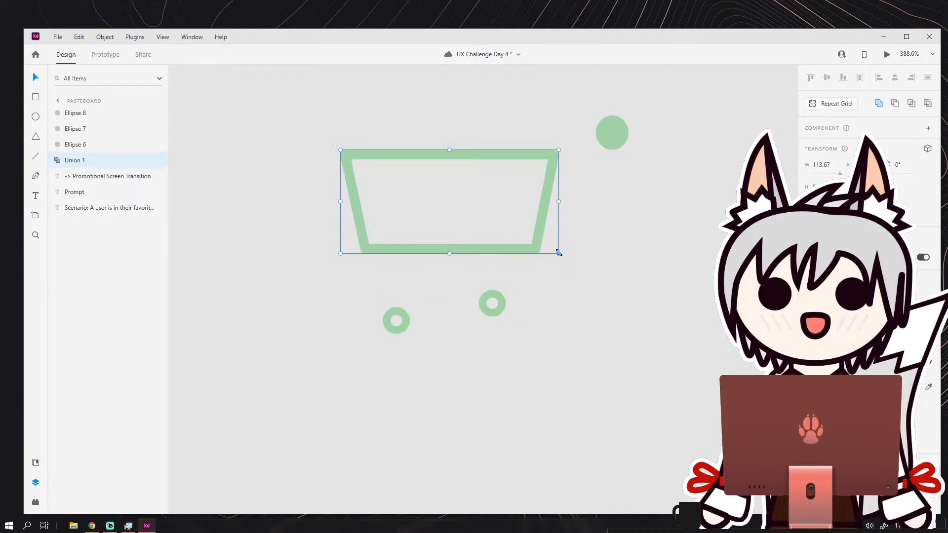
Shrink the united basket to about 66 wide, trim its height slightly and resample its green as the fill.
drag(558, 252, 467, 236)
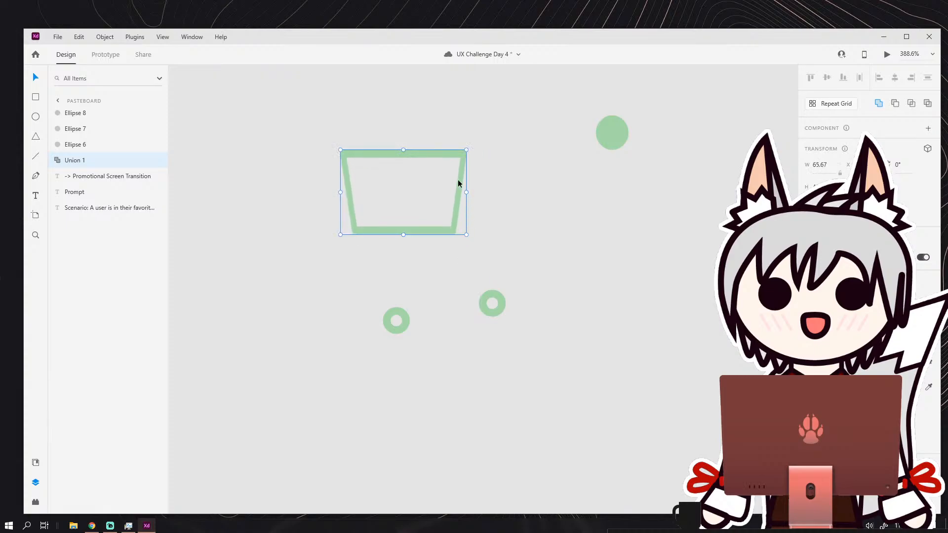
drag(404, 150, 406, 156)
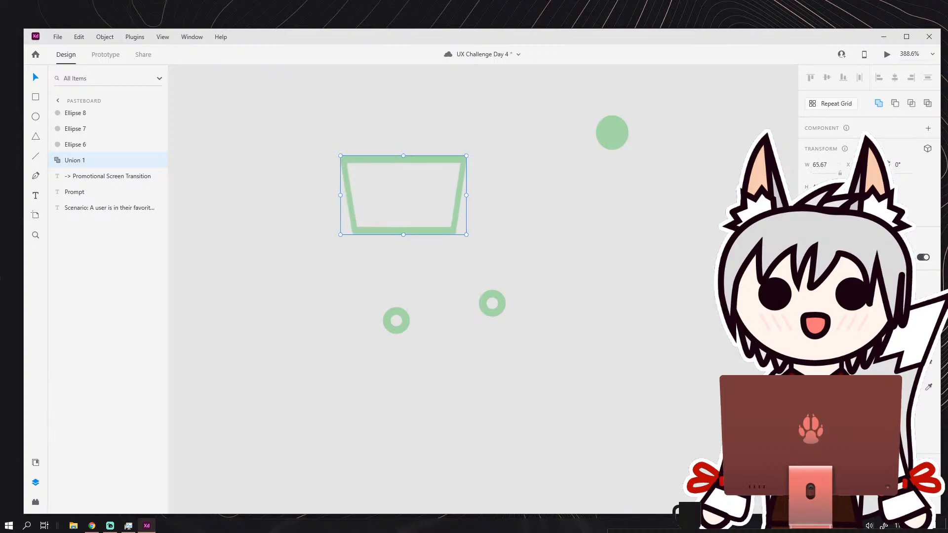
click(809, 387)
click(808, 387)
click(928, 388)
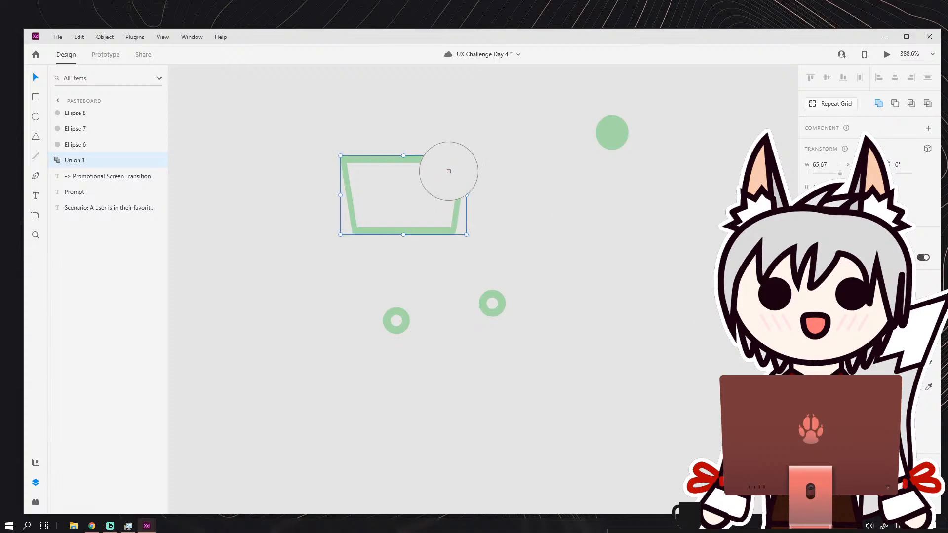
click(448, 162)
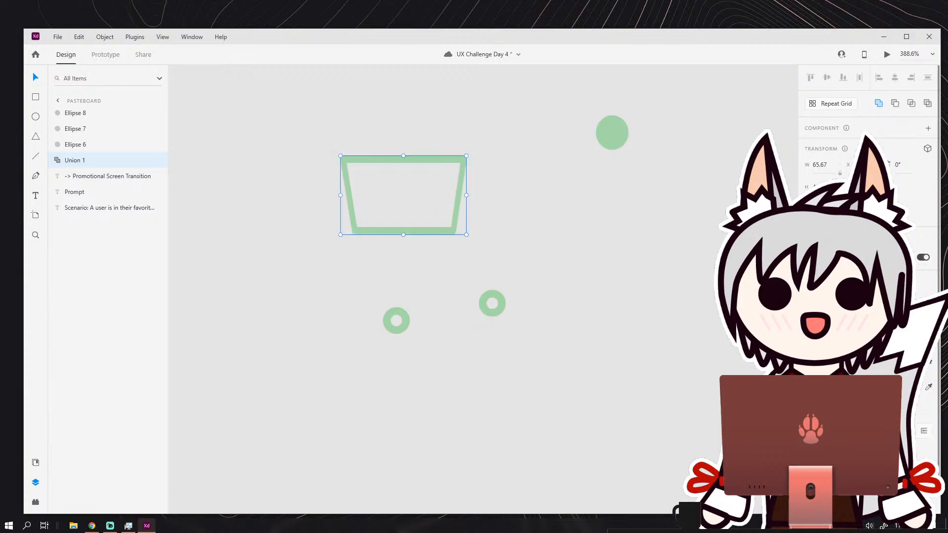
key(Delete)
click(597, 283)
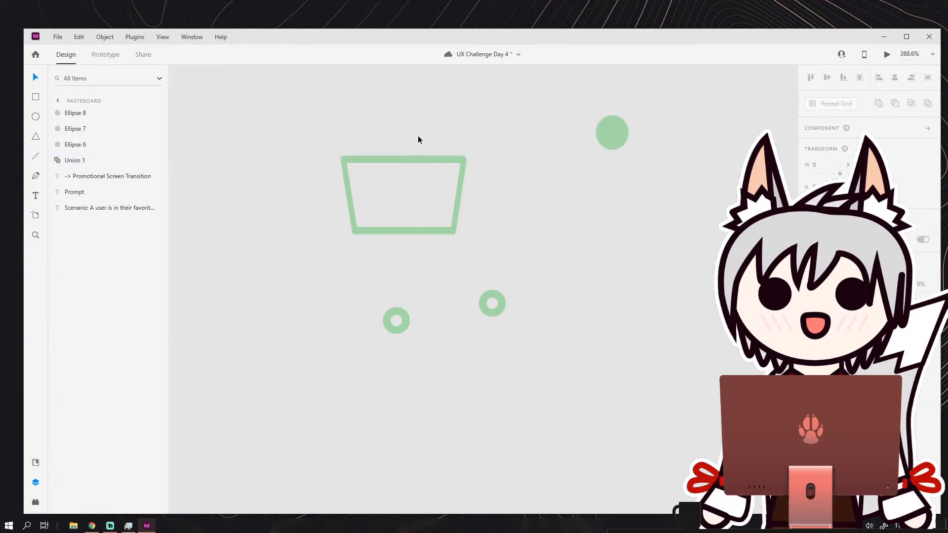
Examine the united basket's outline and proportions up close and from farther out.
click(417, 159)
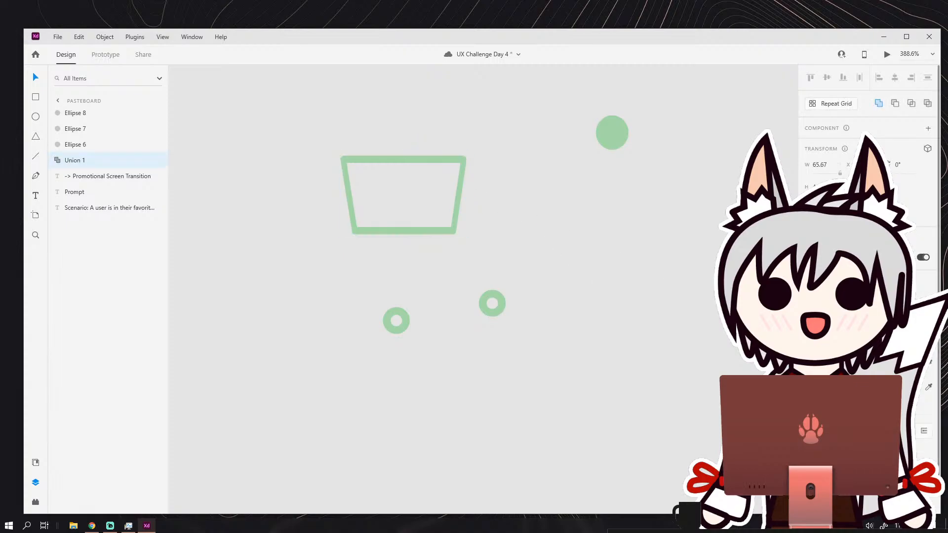
click(553, 247)
click(458, 203)
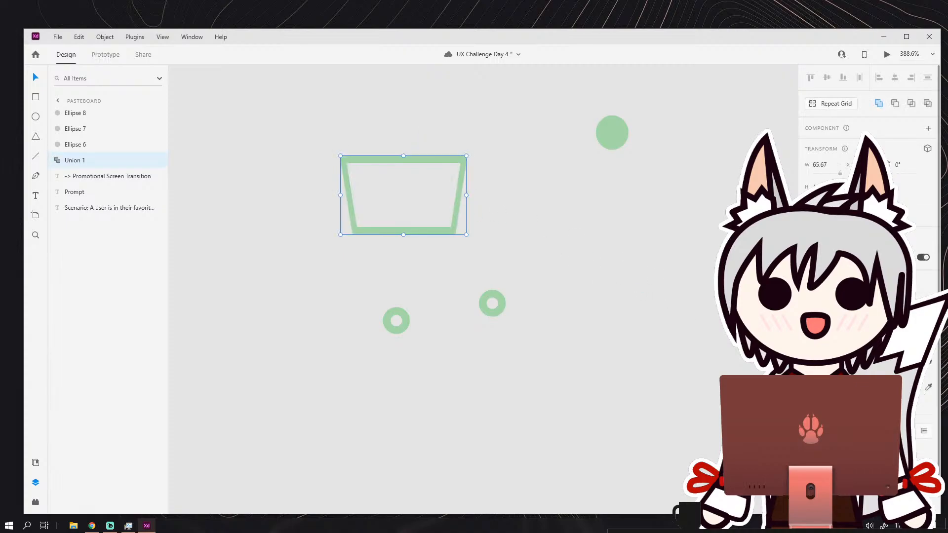
click(499, 235)
scroll(452, 214, down, 2)
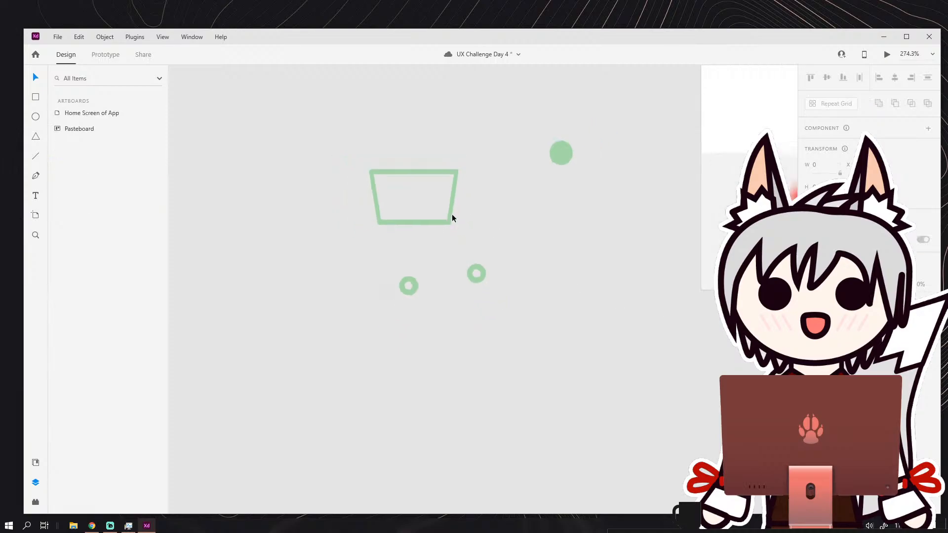
scroll(434, 217, up, 4)
click(426, 186)
scroll(439, 232, up, 3)
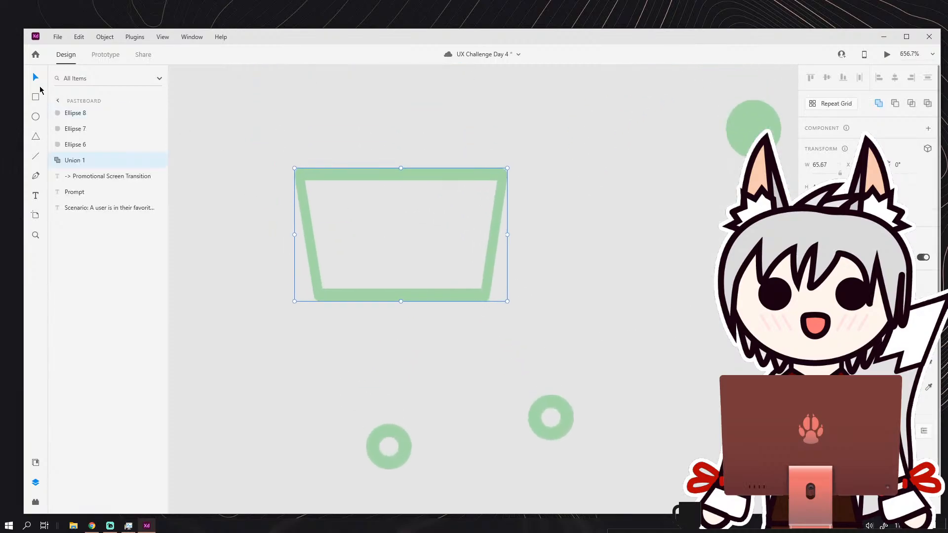
click(457, 165)
scroll(535, 267, down, 3)
scroll(533, 266, up, 2)
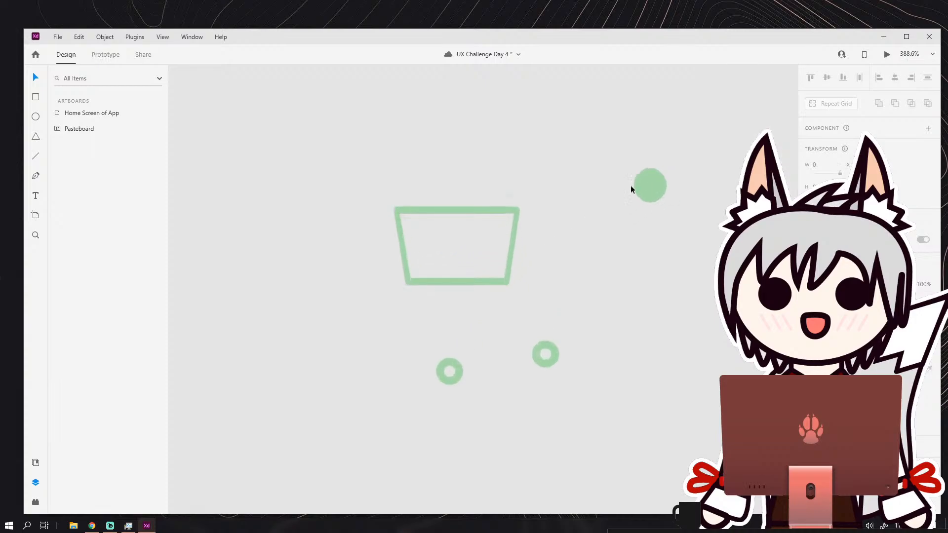
Place the handle circle on the basket's upper-right corner and the two wheels beneath its lower edge, and save the document.
drag(650, 186, 525, 202)
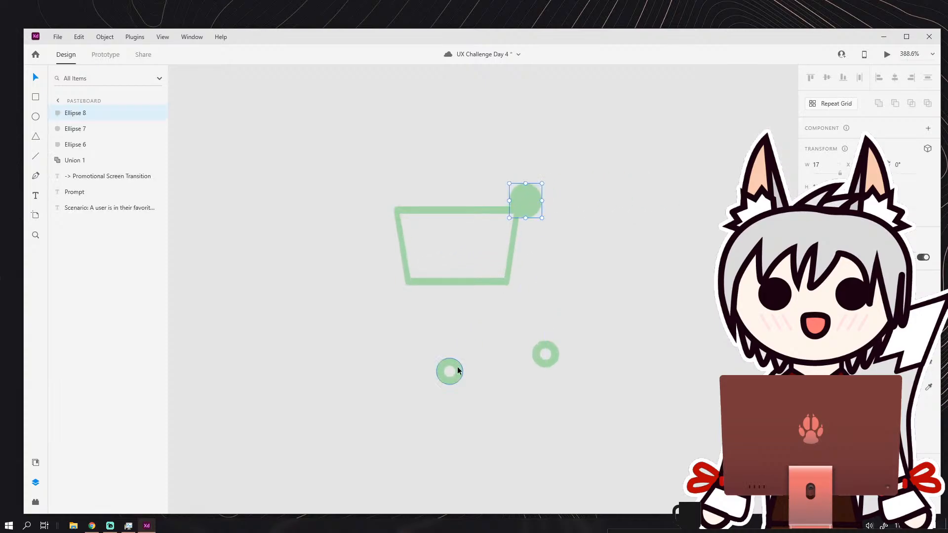
drag(455, 372, 435, 296)
drag(533, 344, 496, 300)
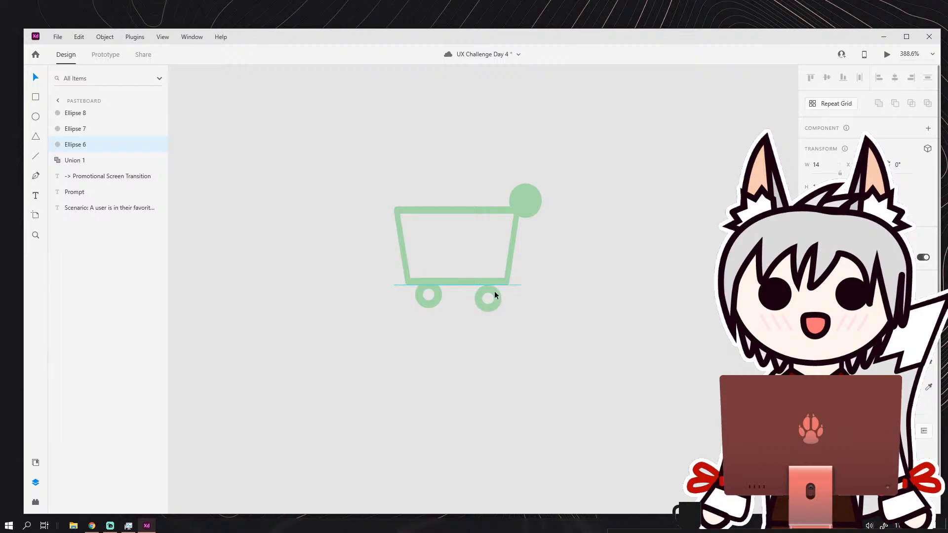
click(573, 314)
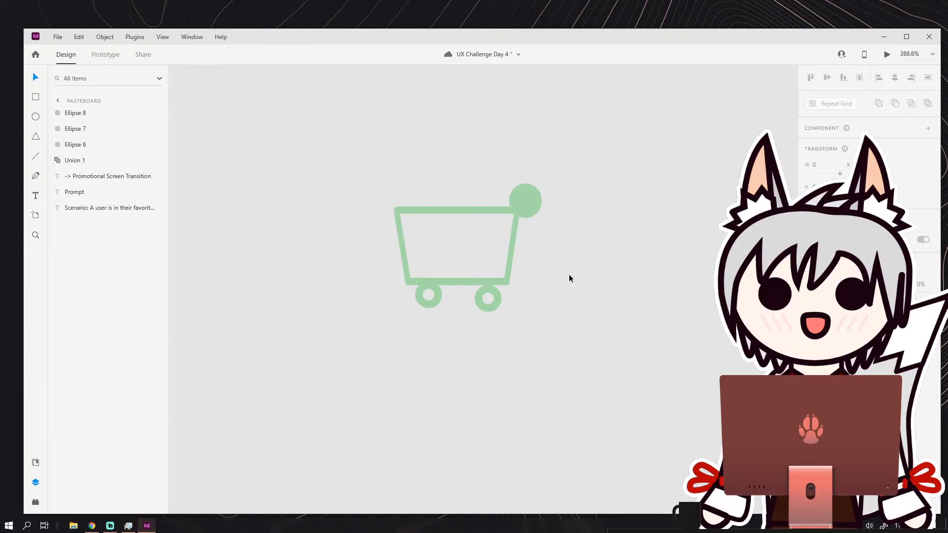
key(ctrl+s)
Delete the whole cart icon, including the basket, the handle circle and both wheels.
drag(455, 177, 509, 258)
click(531, 231)
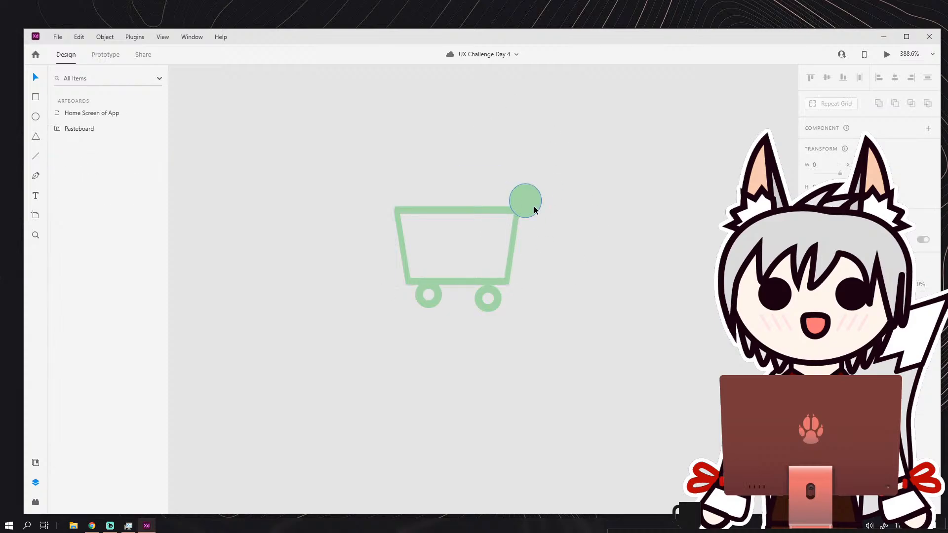
drag(527, 210, 487, 229)
drag(425, 194, 506, 274)
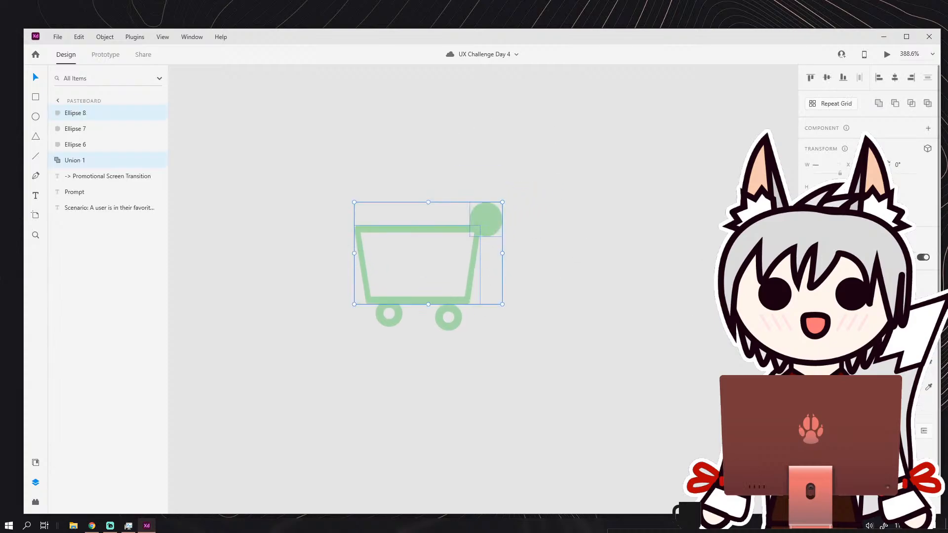
click(656, 284)
drag(491, 218, 562, 191)
click(448, 318)
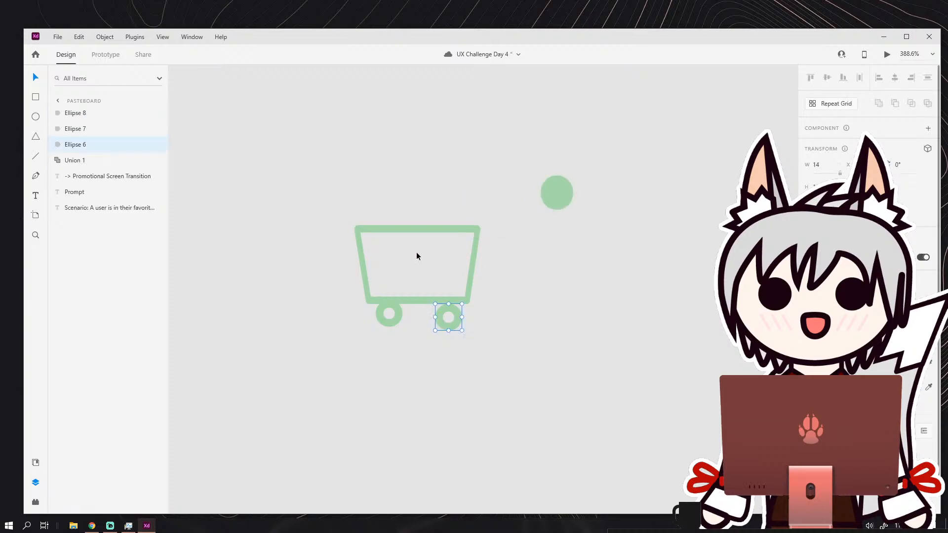
drag(417, 256, 558, 304)
click(385, 144)
drag(385, 144, 591, 317)
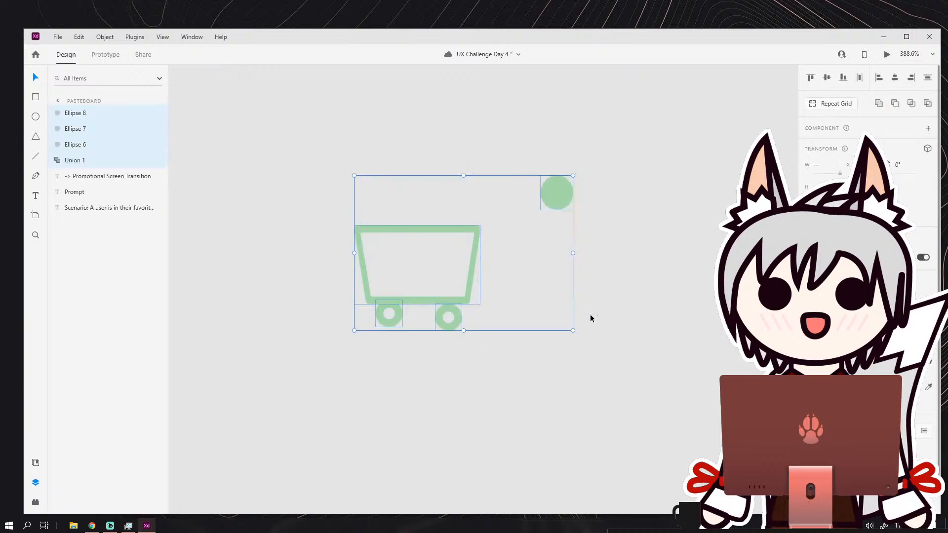
key(Delete)
Draw an upright rectangle about 51 wide on the empty pasteboard and give it a white border.
key(r)
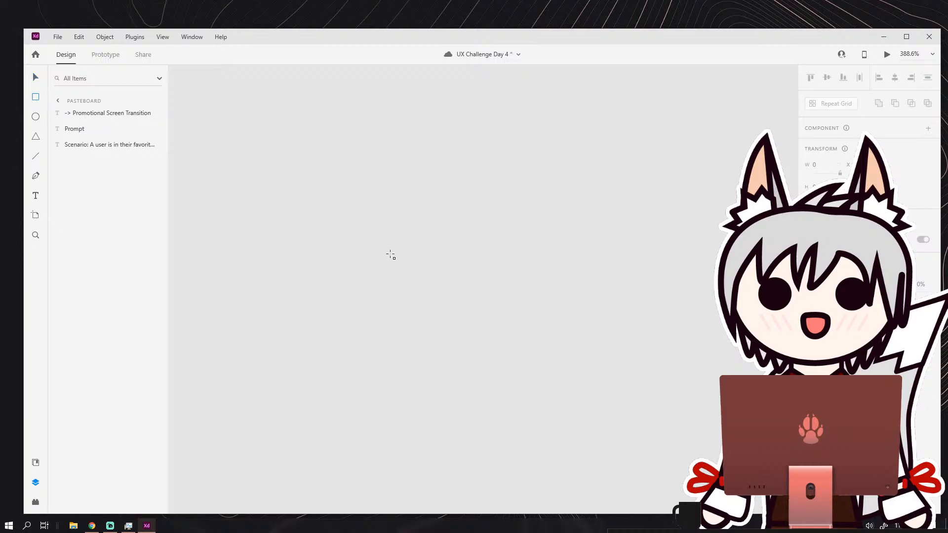
drag(375, 228, 472, 344)
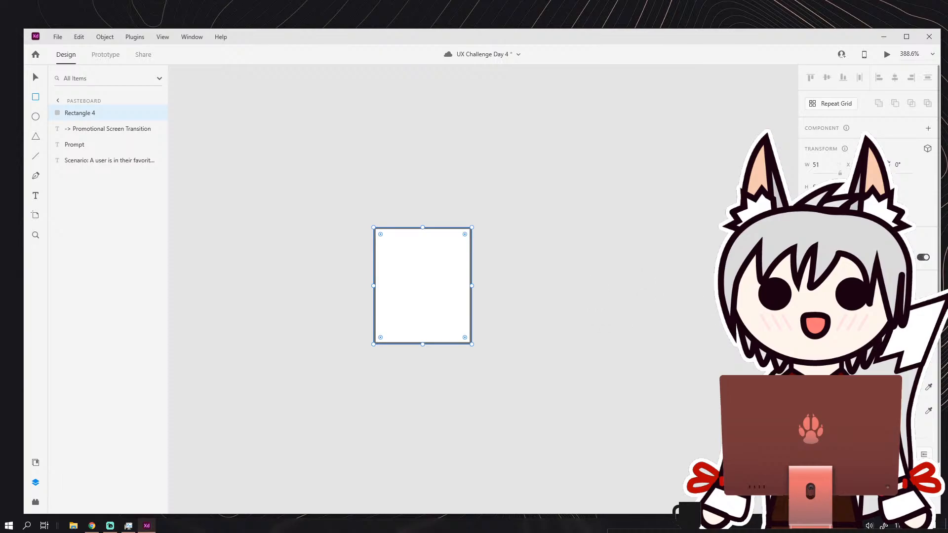
click(39, 77)
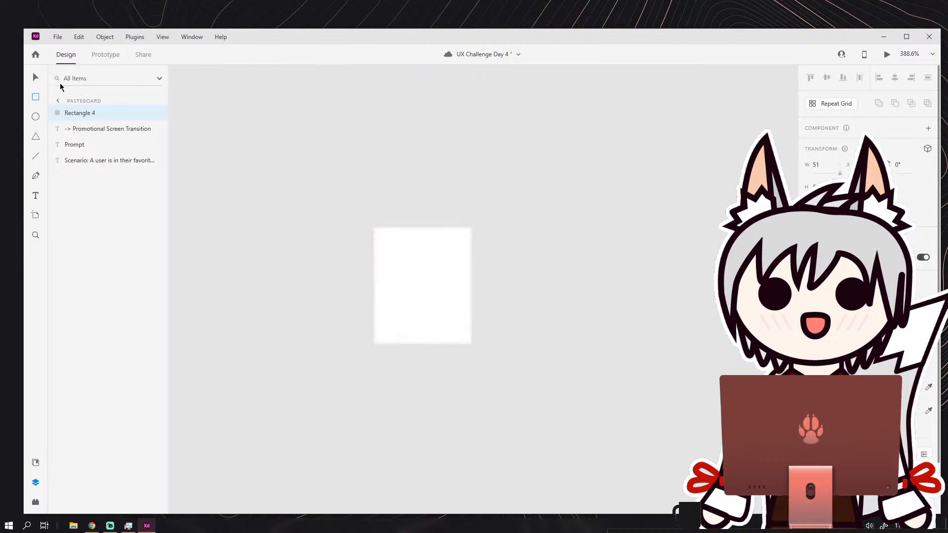
click(38, 77)
Fill the new rectangle with the green sampled from the home screen's header.
scroll(540, 207, down, 4)
drag(563, 220, 415, 320)
scroll(419, 292, down, 5)
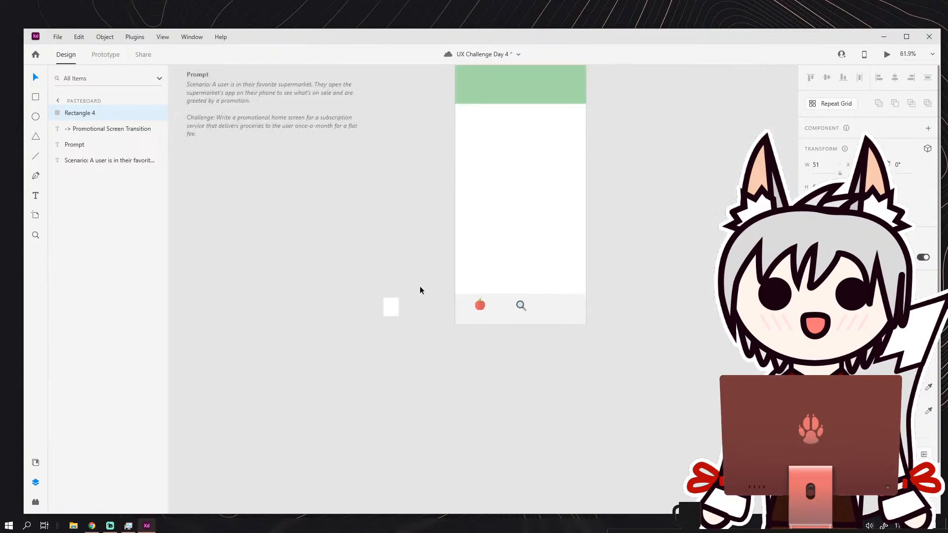
scroll(410, 325, up, 4)
scroll(421, 245, down, 2)
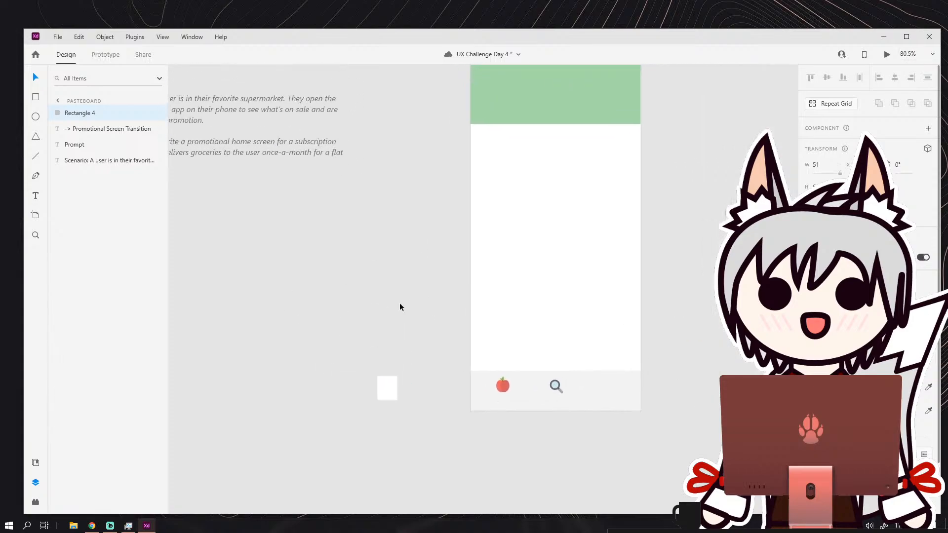
click(642, 114)
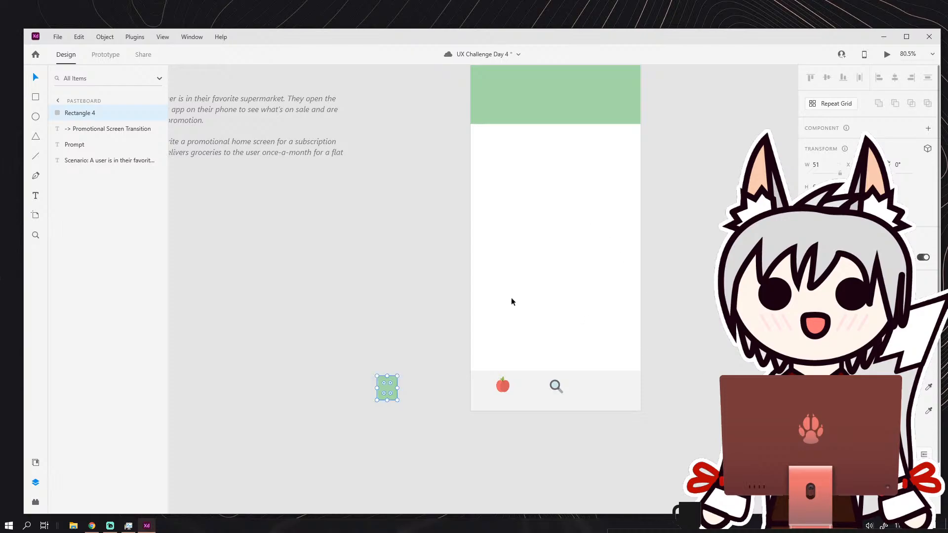
click(58, 100)
Narrow the green rectangle to about 45 wide and remove its border.
scroll(398, 406, up, 5)
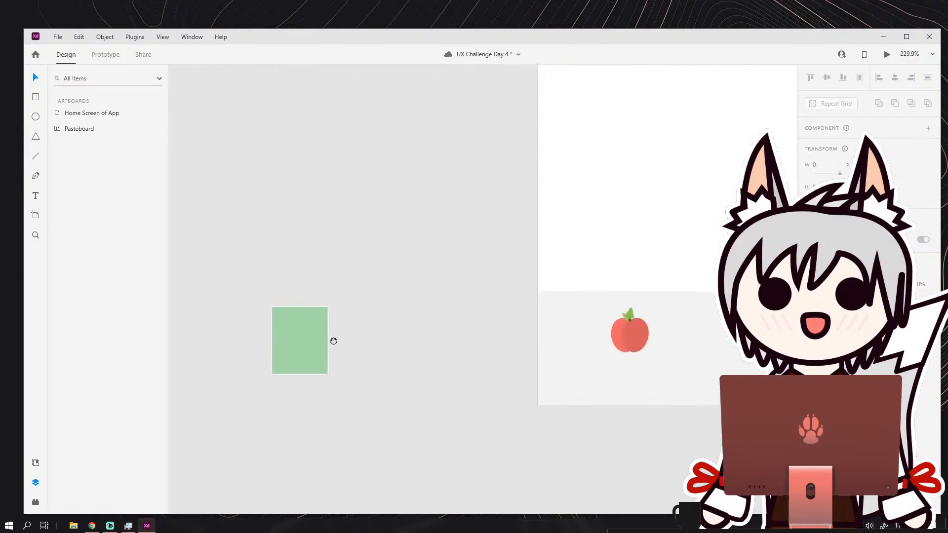
click(336, 308)
drag(303, 325, 313, 323)
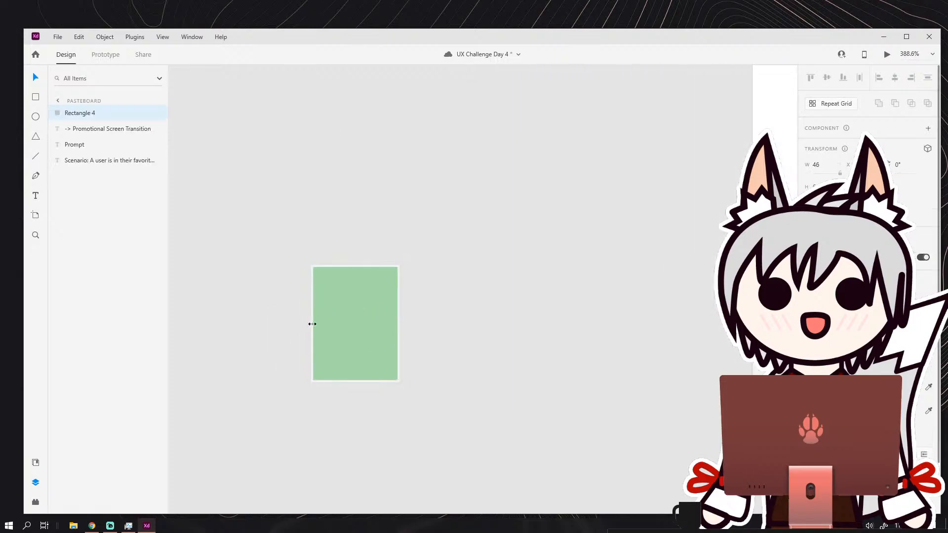
click(809, 411)
click(516, 327)
Duplicate the green rectangle and shift the copy slightly to the right so the two overlap.
click(365, 299)
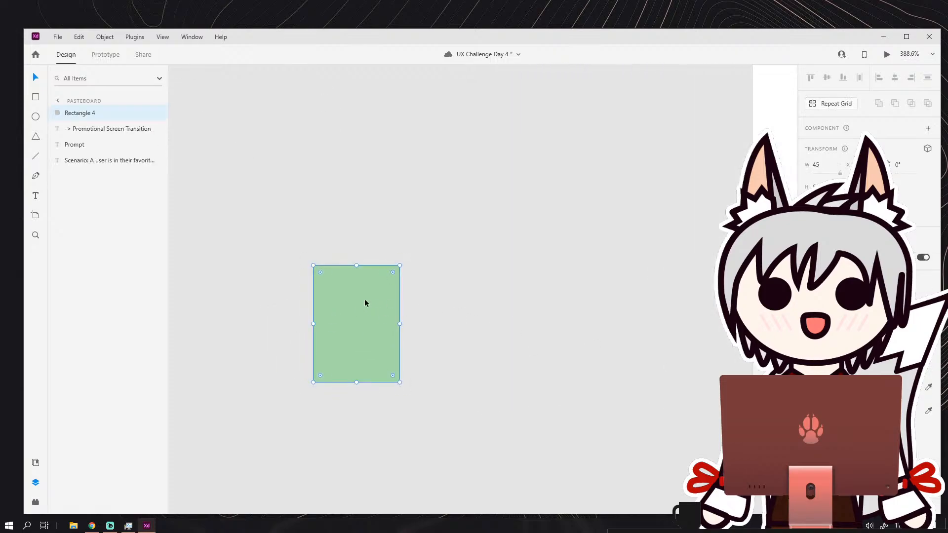
key(ctrl+d)
drag(361, 303, 382, 304)
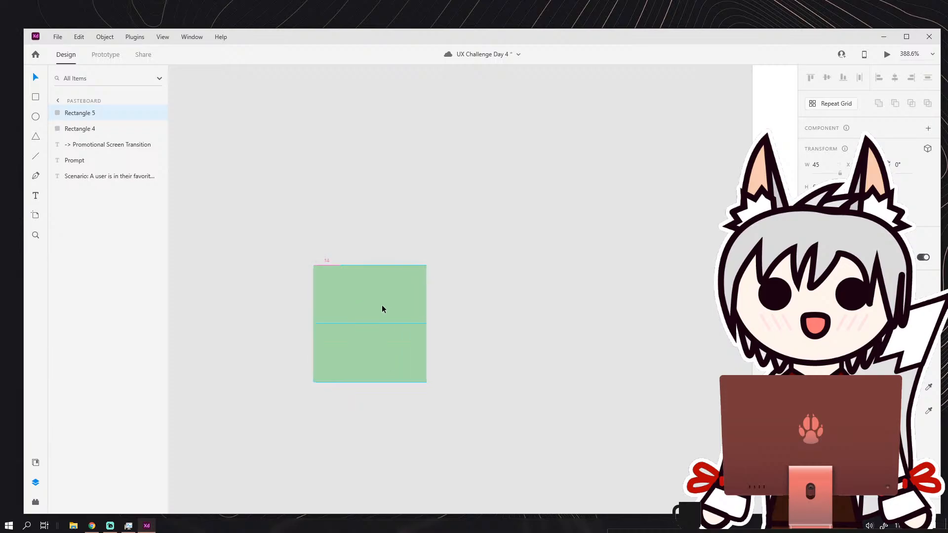
Change the rear rectangle's fill to a darker shade of green.
click(326, 296)
click(823, 387)
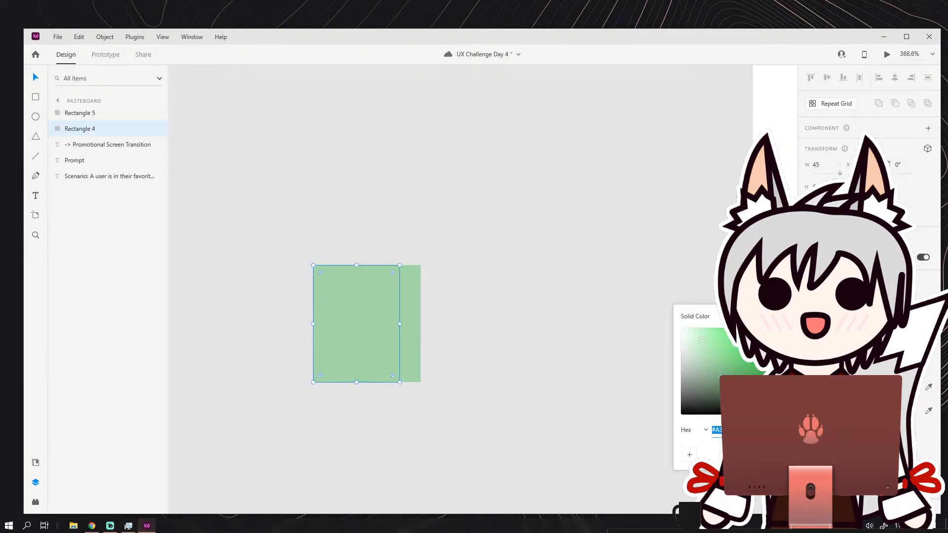
click(707, 351)
click(459, 310)
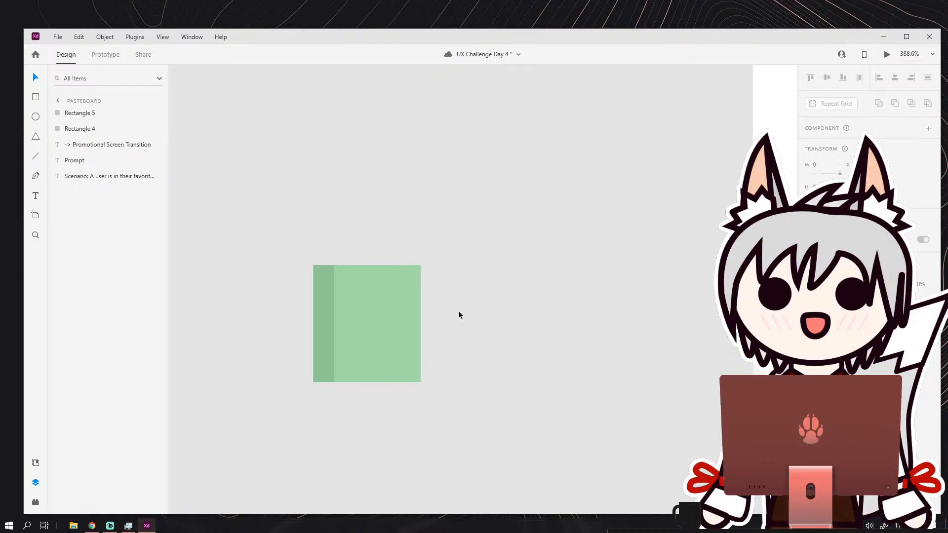
Shift the lighter front rectangle slightly left to narrow the dark green strip beside it.
drag(377, 318, 371, 317)
click(463, 310)
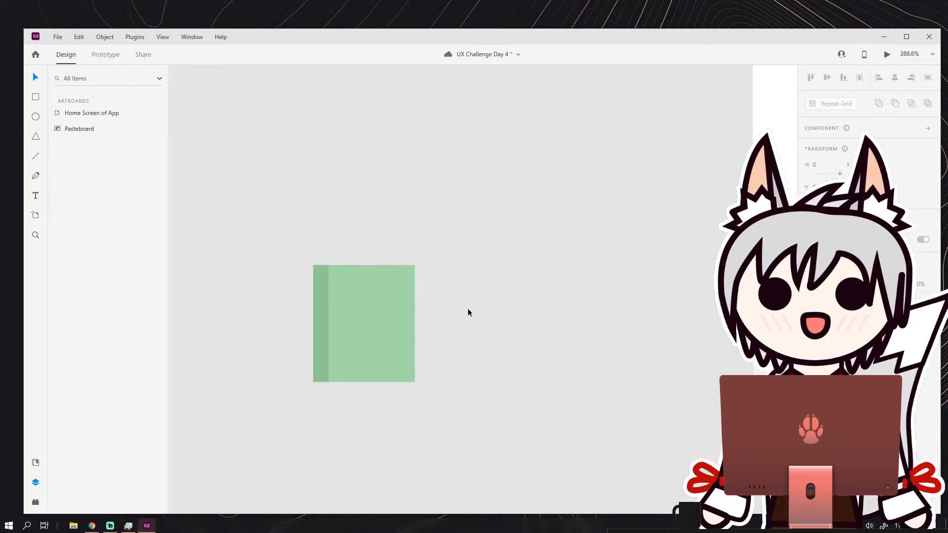
Draw an ellipse about 16 wide above and left of the green bag shape and remove its fill.
scroll(461, 307, up, 4)
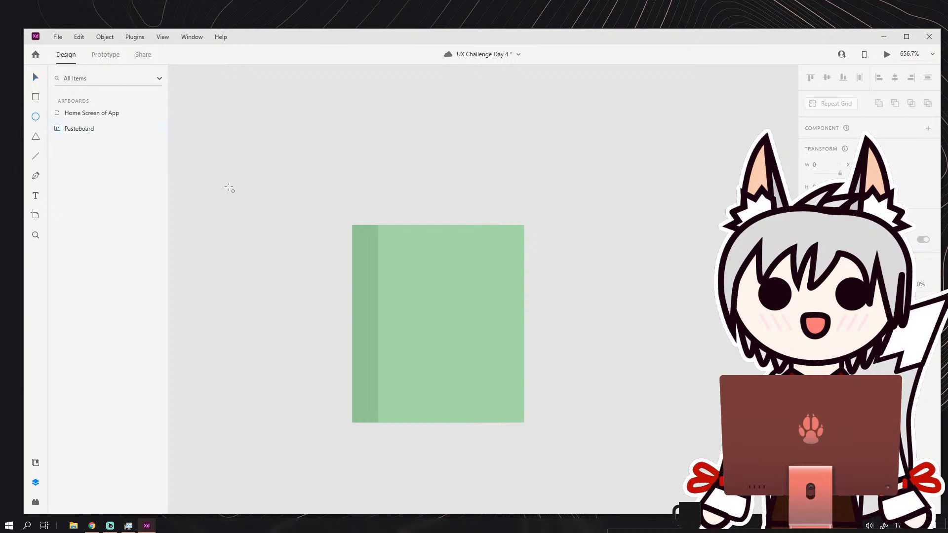
drag(223, 180, 274, 235)
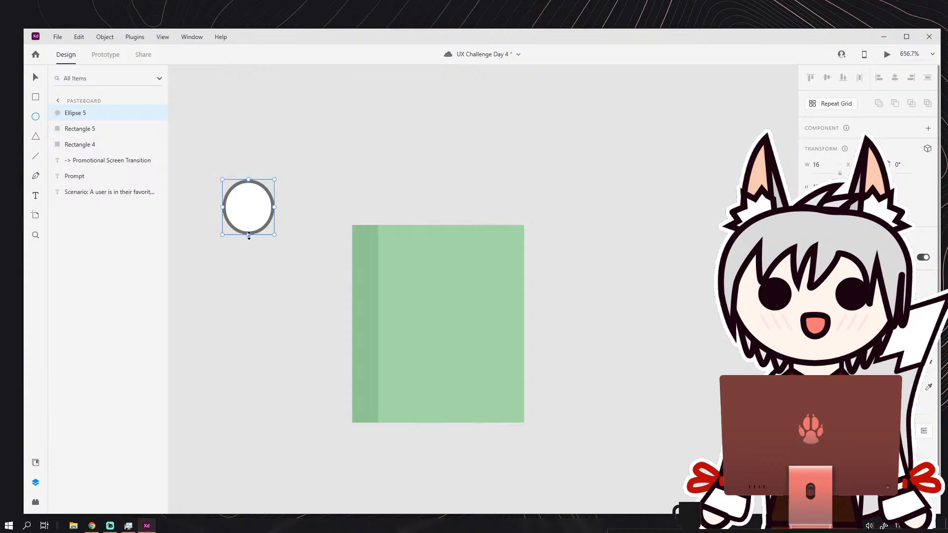
click(35, 77)
click(808, 363)
click(594, 236)
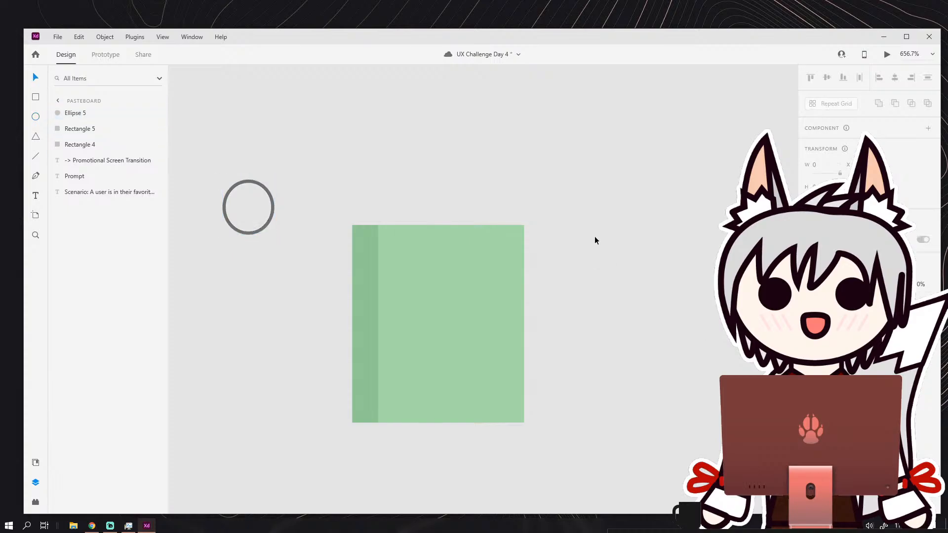
Duplicate the outlined ellipse and place both copies, overlapping side by side, across the bag's upper edge.
click(260, 233)
key(ctrl+d)
drag(260, 227, 455, 239)
drag(266, 225, 431, 239)
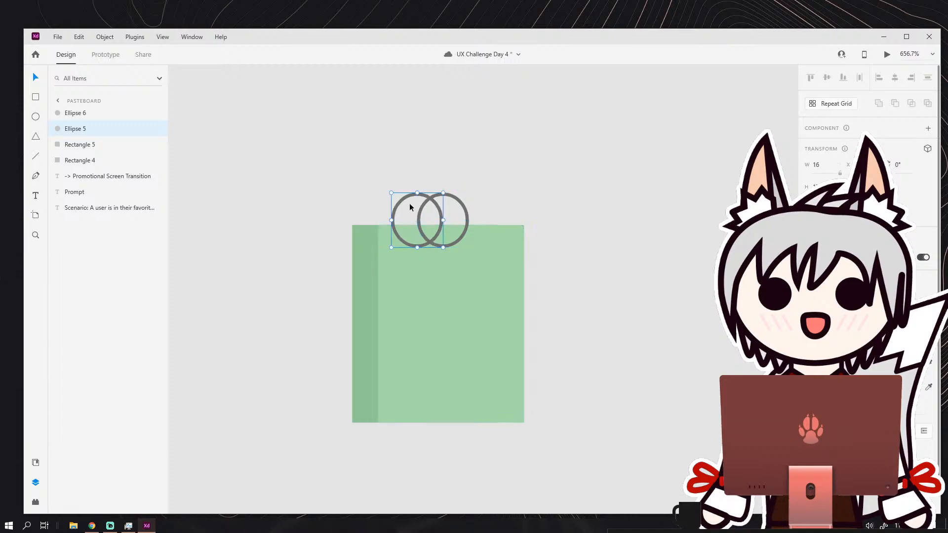
drag(455, 199, 453, 200)
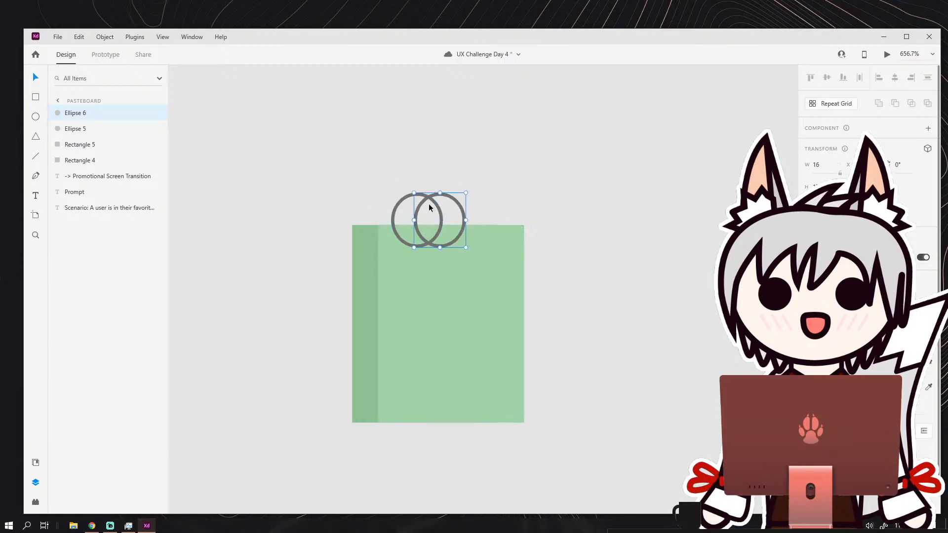
Move both overlapping ellipses together off the bag to the empty pasteboard on its left.
drag(402, 182, 439, 214)
drag(437, 205, 250, 221)
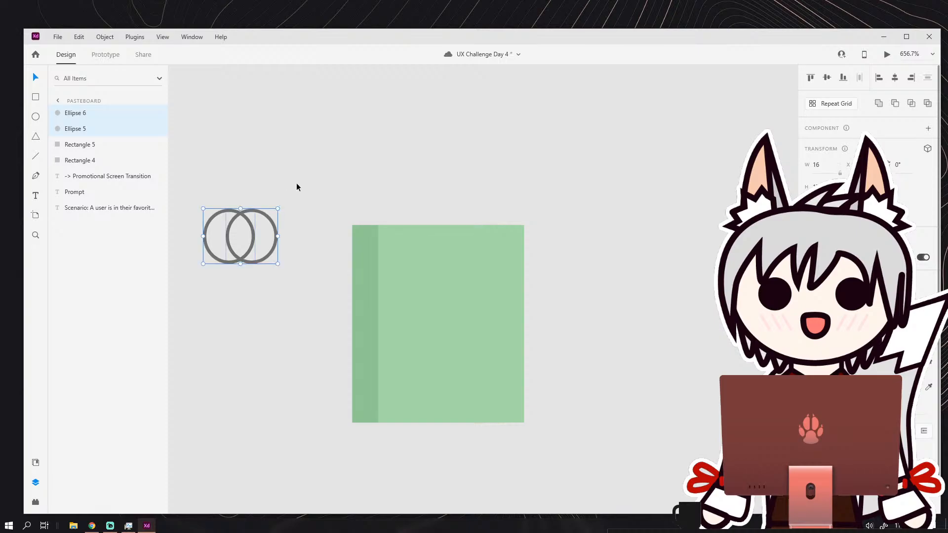
click(297, 184)
drag(309, 185, 383, 178)
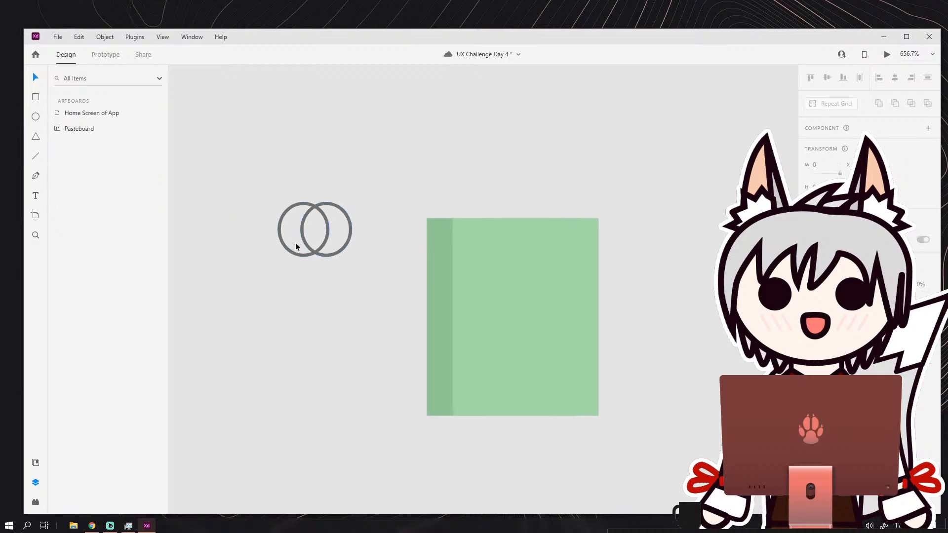
Draw a borderless white rectangle about 33 wide covering the lower halves of both ellipses.
click(35, 97)
mouse_move(265, 238)
mouse_down()
mouse_move(373, 285)
mouse_move(319, 311)
mouse_up()
click(340, 239)
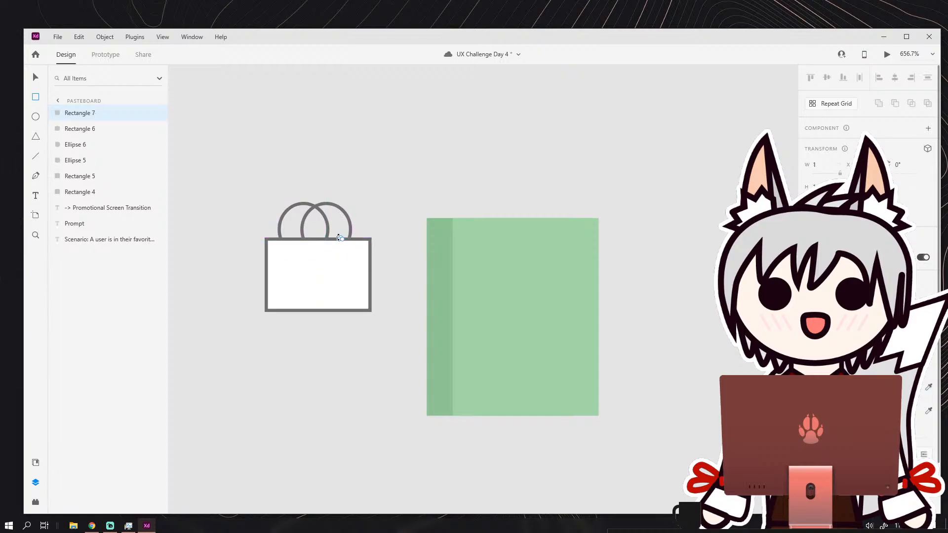
key(ctrl+z)
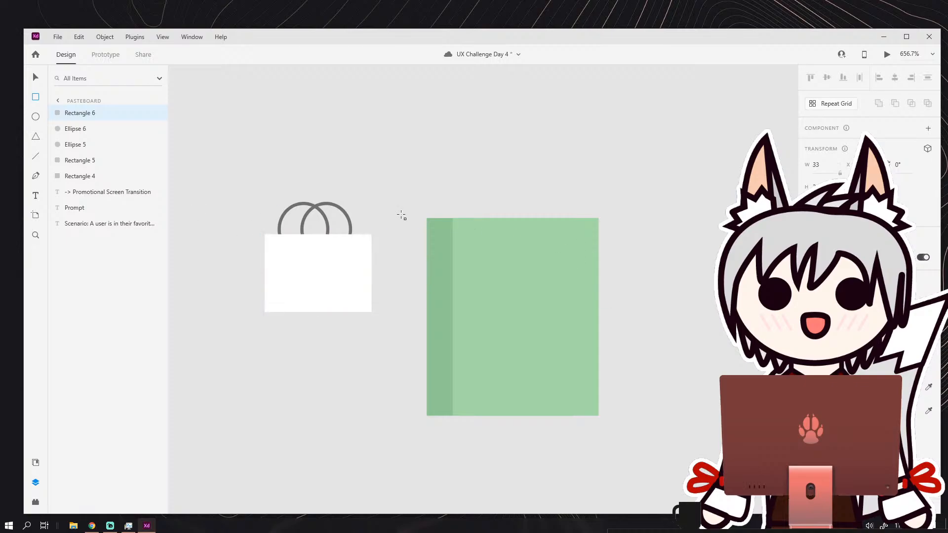
Try to subtract the white rectangle from both ellipses at once, and undo it.
click(32, 77)
drag(222, 172, 404, 294)
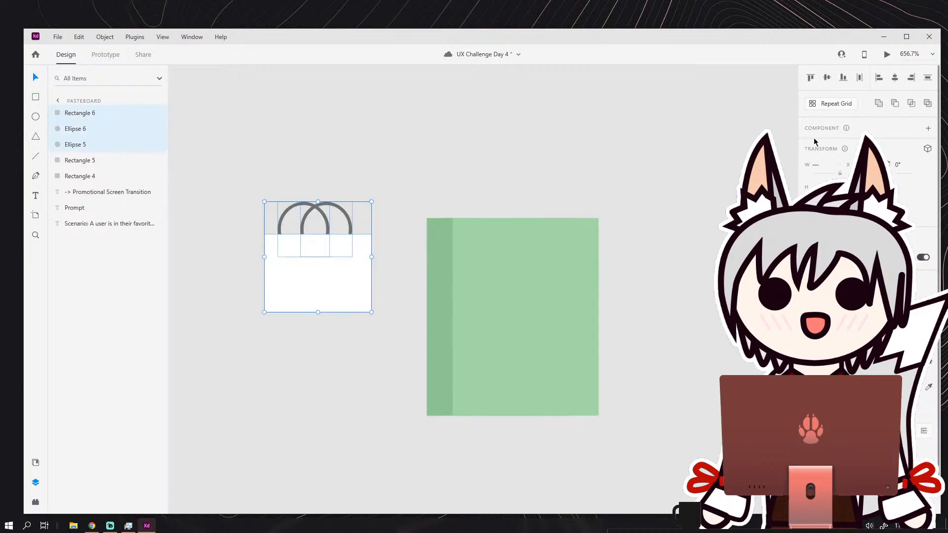
click(894, 103)
key(ctrl+z)
Group the two overlapping ellipses.
click(400, 227)
click(320, 204)
shift+click(324, 210)
click(105, 39)
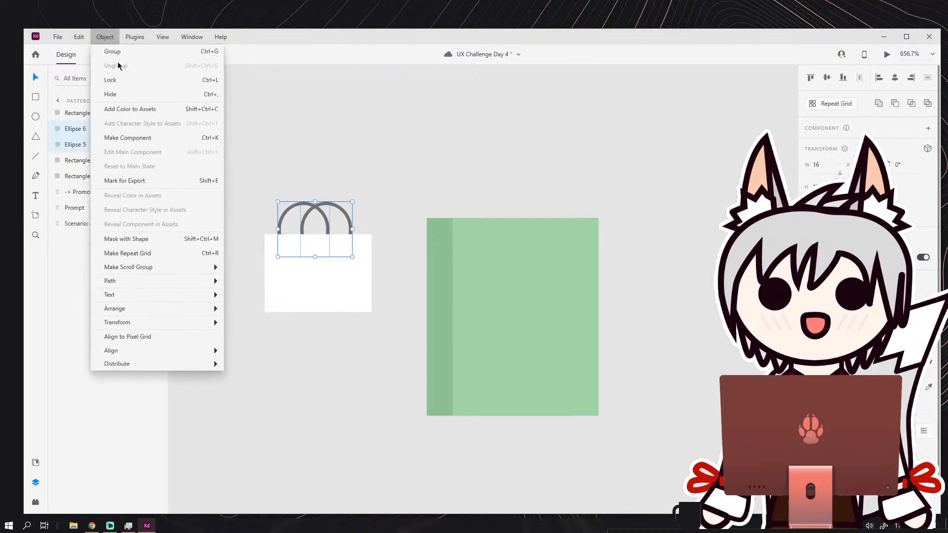
click(116, 52)
click(270, 156)
drag(295, 188, 319, 221)
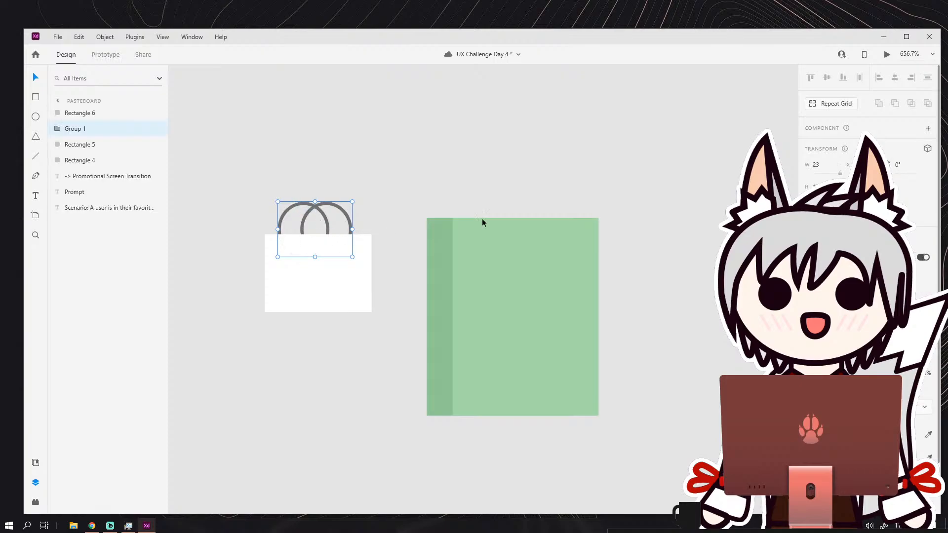
Try the Intersect, Exclude Overlap and Subtract operations on the ellipse group and white rectangle, undoing each.
shift+click(346, 280)
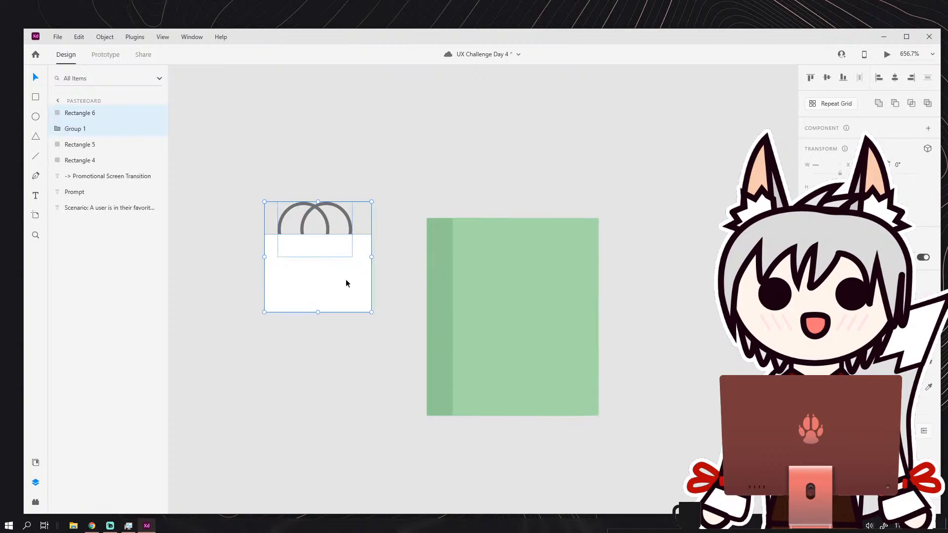
click(910, 105)
key(ctrl+z)
click(928, 104)
key(ctrl+z)
click(895, 105)
key(ctrl+z)
Move the ellipse group up and left above the white rectangle and ungroup it.
click(396, 202)
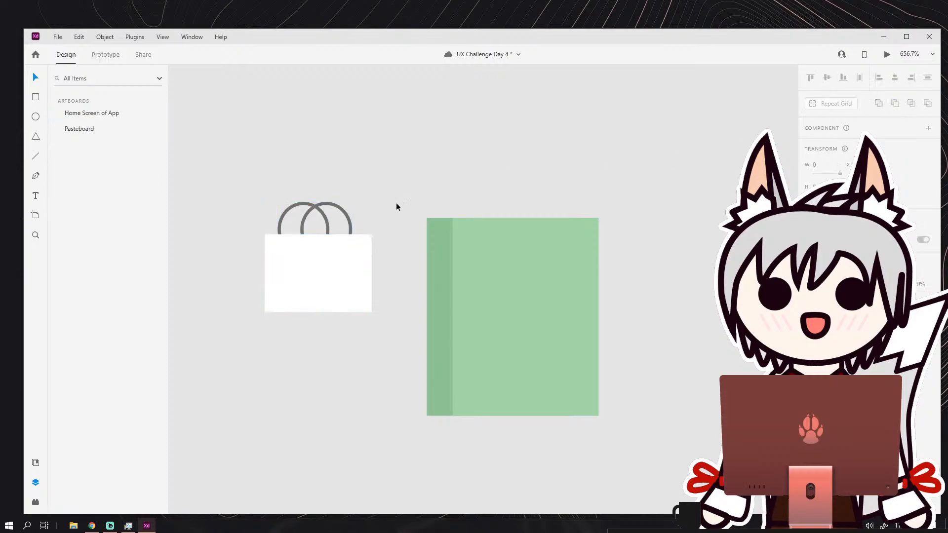
drag(282, 190, 285, 186)
click(244, 137)
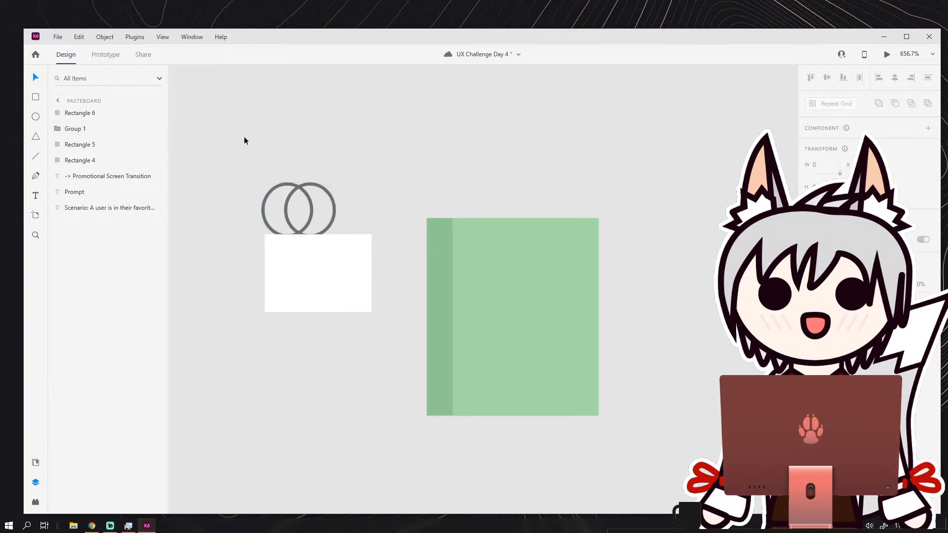
click(279, 185)
click(113, 42)
click(115, 66)
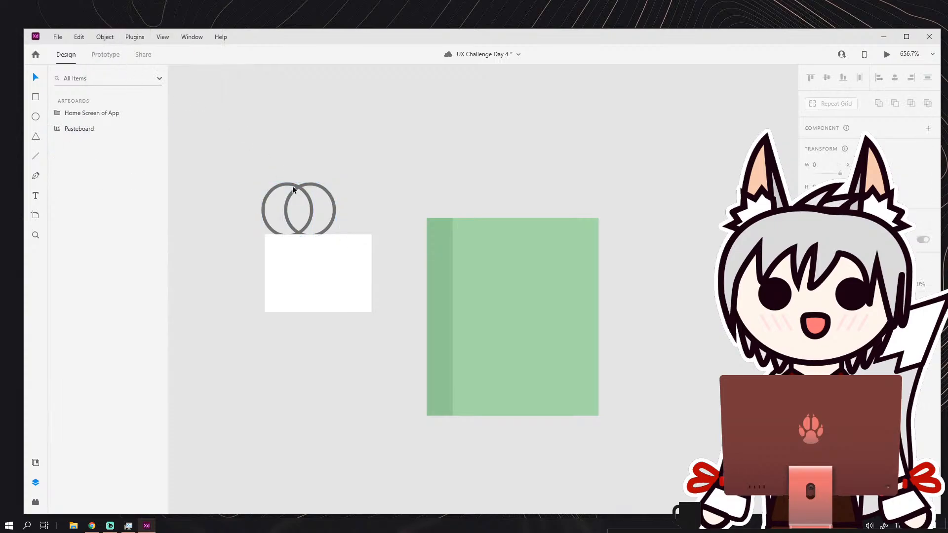
Separate the two ellipses and delete the left one.
drag(306, 195, 331, 199)
click(271, 190)
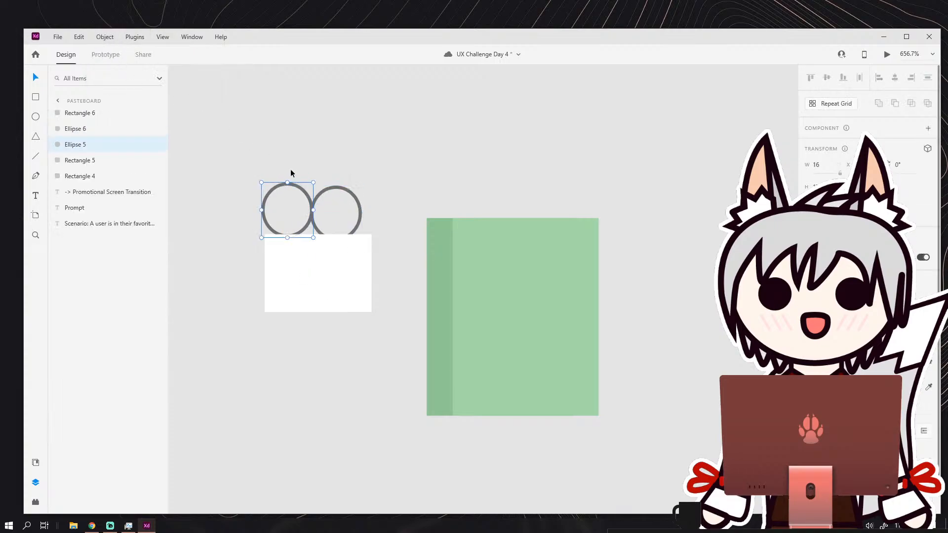
key(Delete)
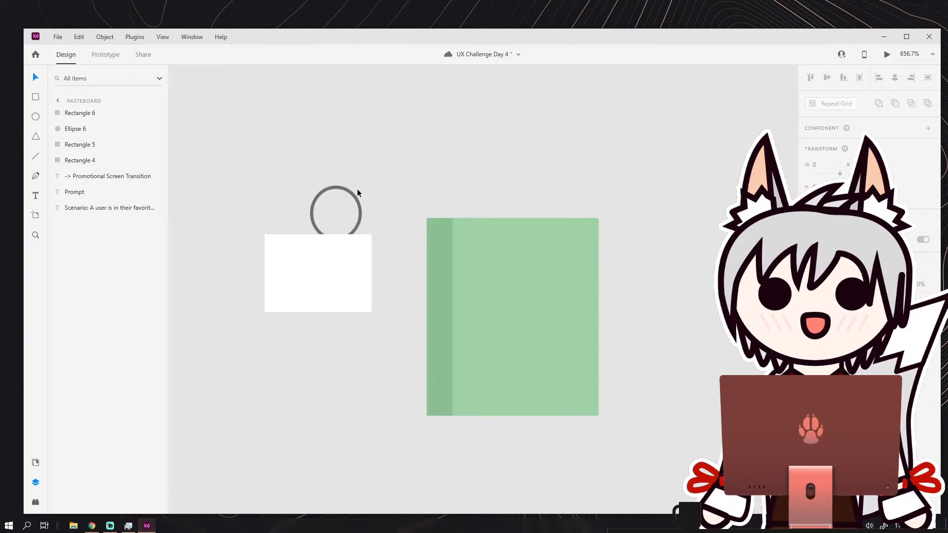
Center the remaining ellipse over the white rectangle's upper edge and subtract the rectangle to leave a half-ring handle.
drag(336, 189, 322, 209)
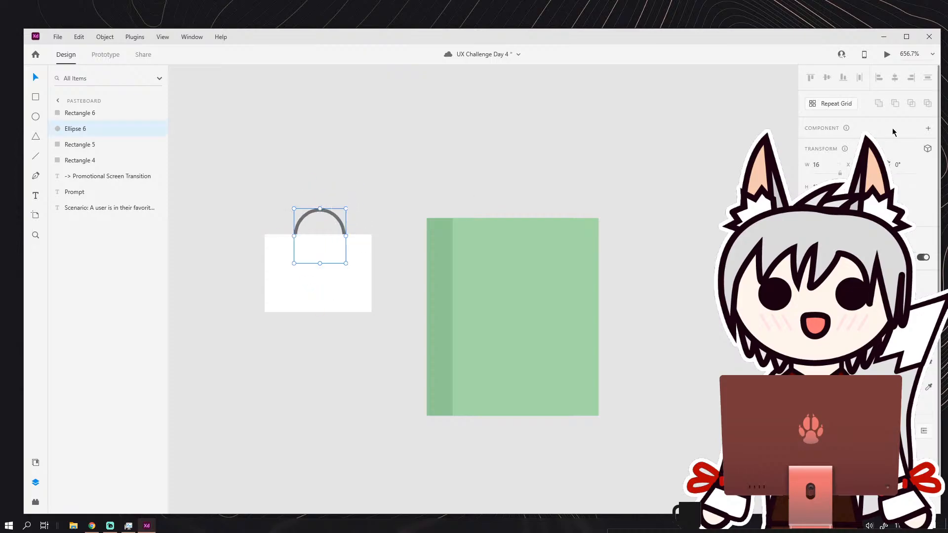
shift+click(360, 243)
click(895, 103)
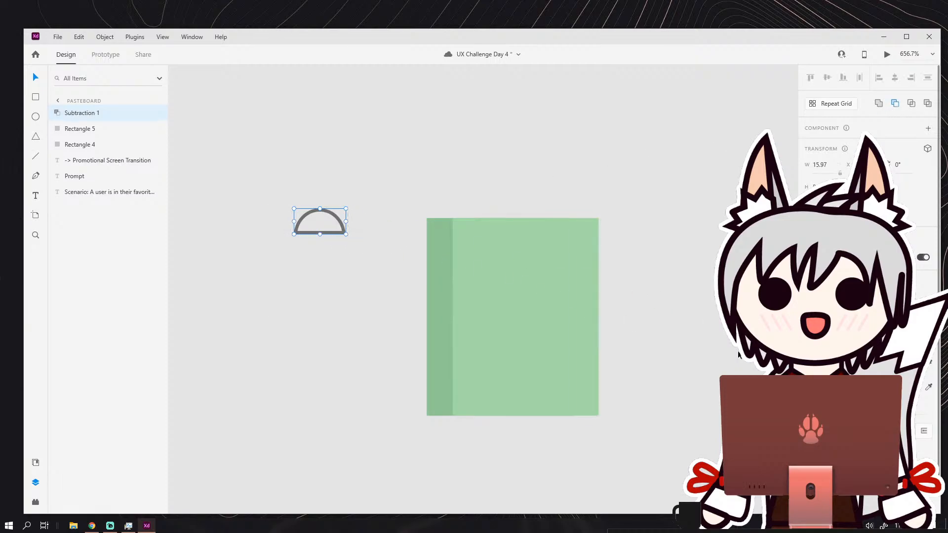
Place the half-ring handle behind the bag's top edge and enlarge it to about 18.97 wide.
drag(325, 230, 388, 221)
drag(322, 213, 529, 196)
drag(74, 112, 76, 146)
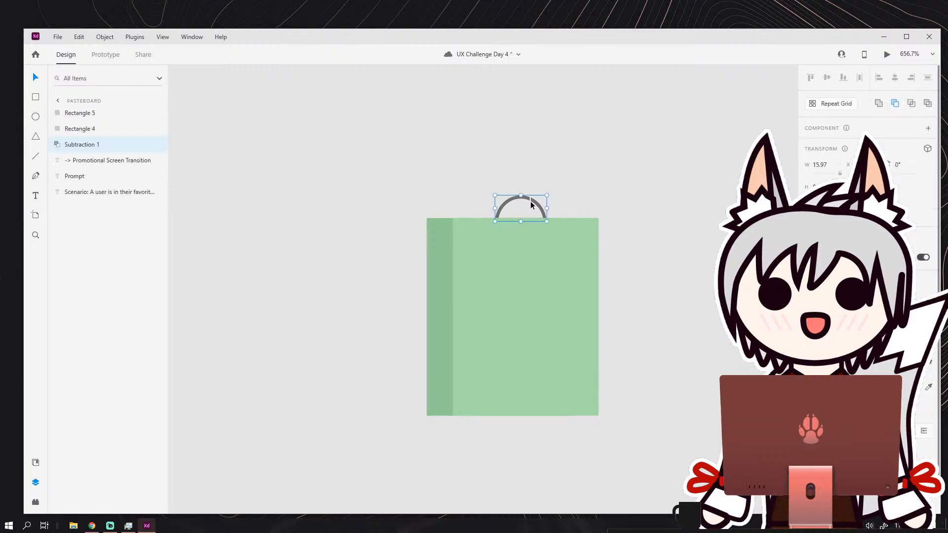
drag(520, 195, 490, 200)
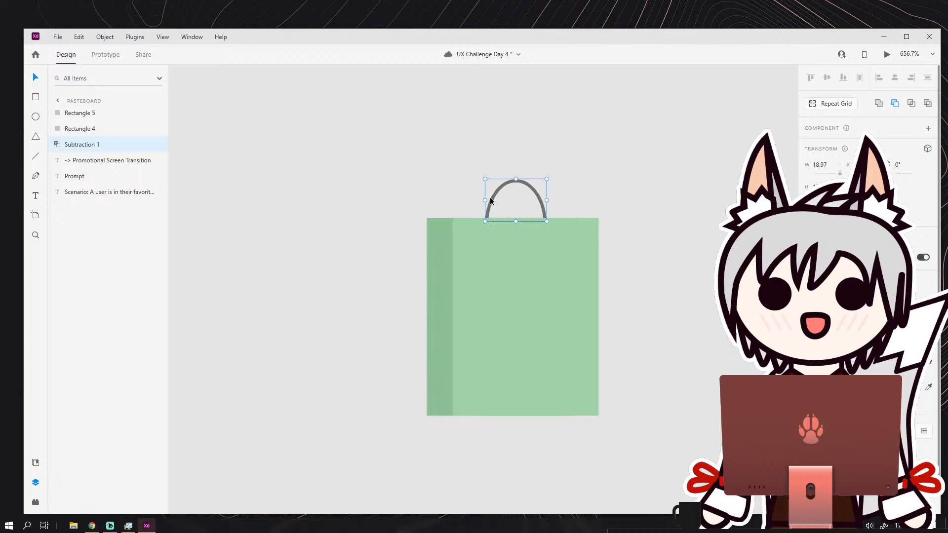
Duplicate the handle, shift the copy left so the two overlap, and place it behind the bag.
key(ctrl+d)
key(Left)
key(Left)
key(Left)
key(Left)
key(Left)
key(Left)
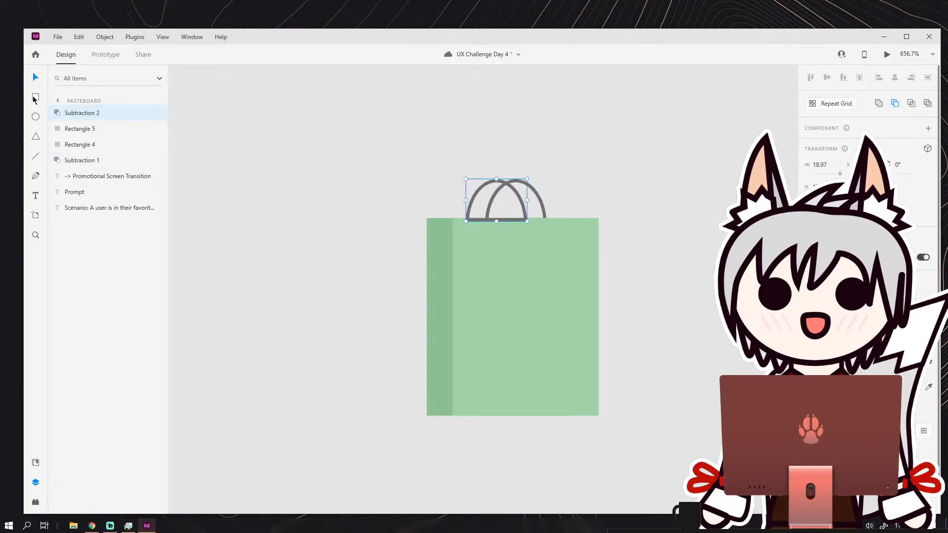
drag(81, 113, 128, 155)
click(473, 188)
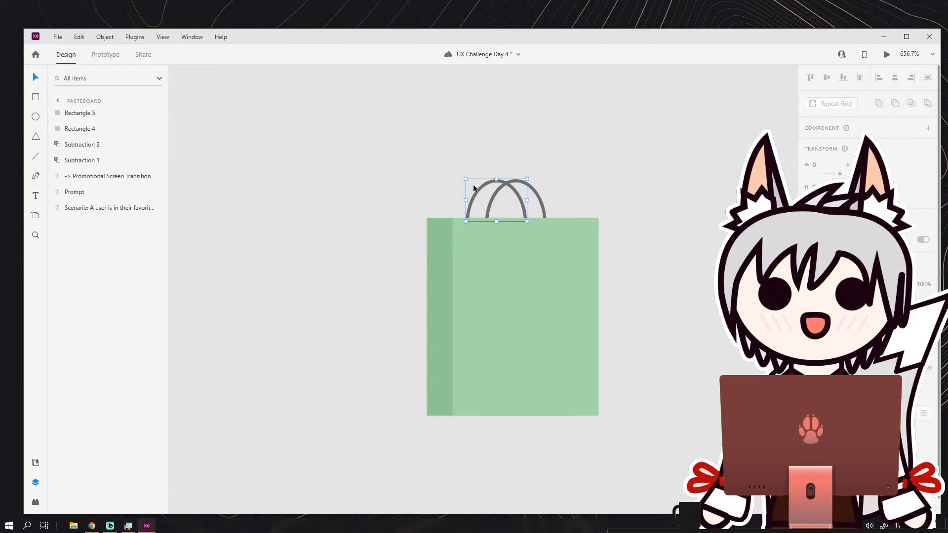
click(612, 214)
scroll(613, 214, down, 2)
drag(612, 215, 563, 212)
scroll(563, 213, up, 3)
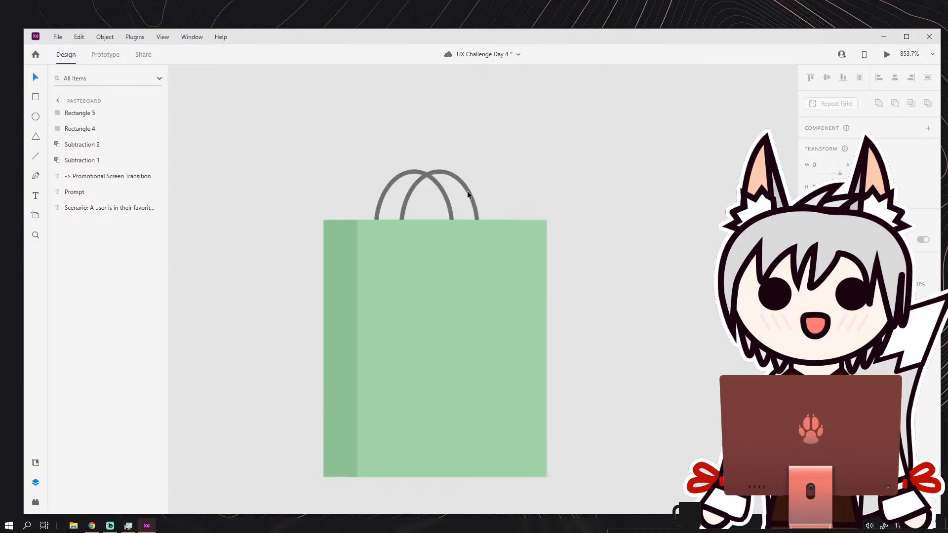
Thicken the outlines of both bag handles and stretch them taller.
click(468, 191)
click(533, 185)
scroll(550, 185, down, 3)
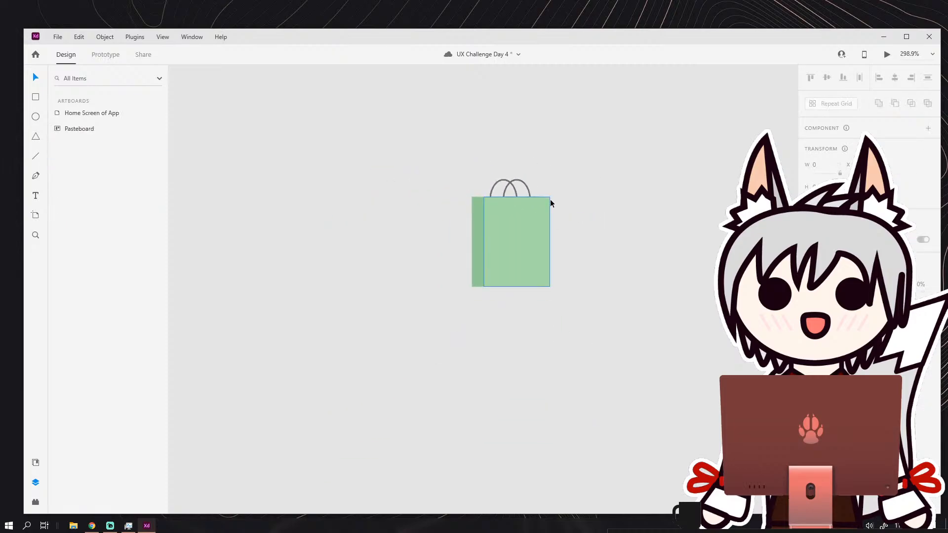
scroll(559, 193, up, 3)
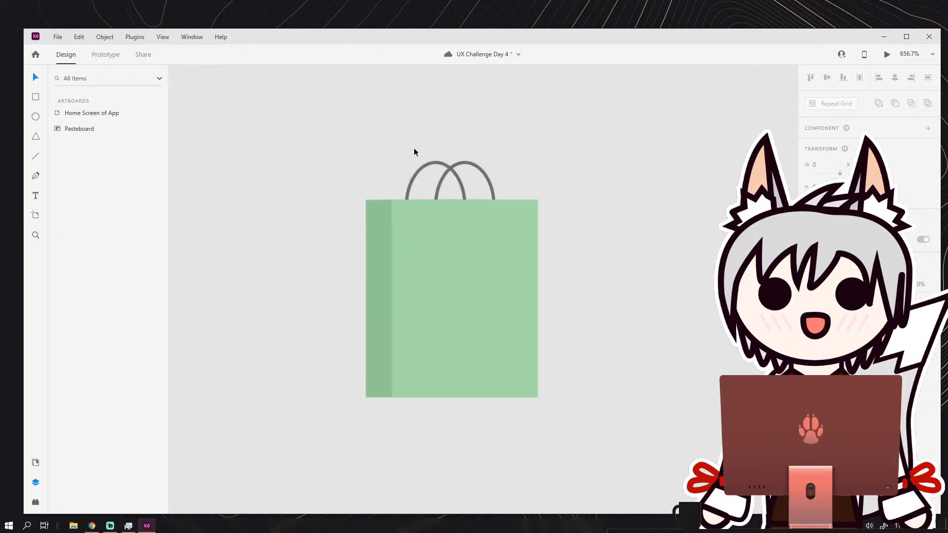
drag(413, 148, 474, 195)
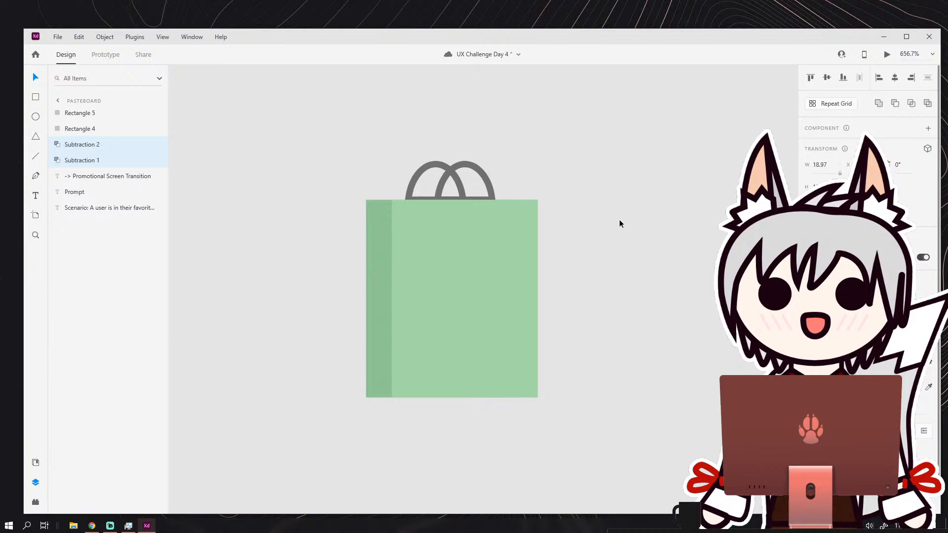
scroll(475, 149, up, 4)
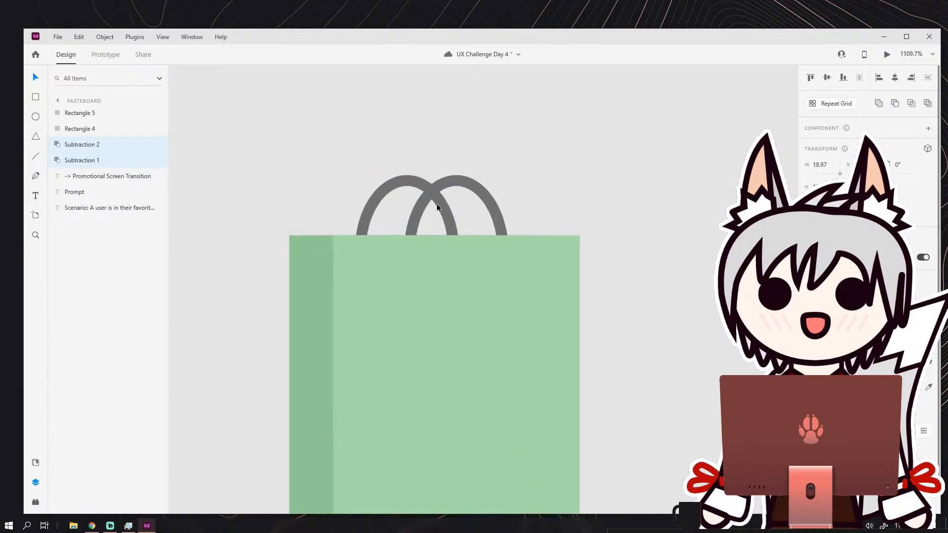
drag(432, 175, 432, 150)
click(477, 147)
scroll(481, 173, down, 1)
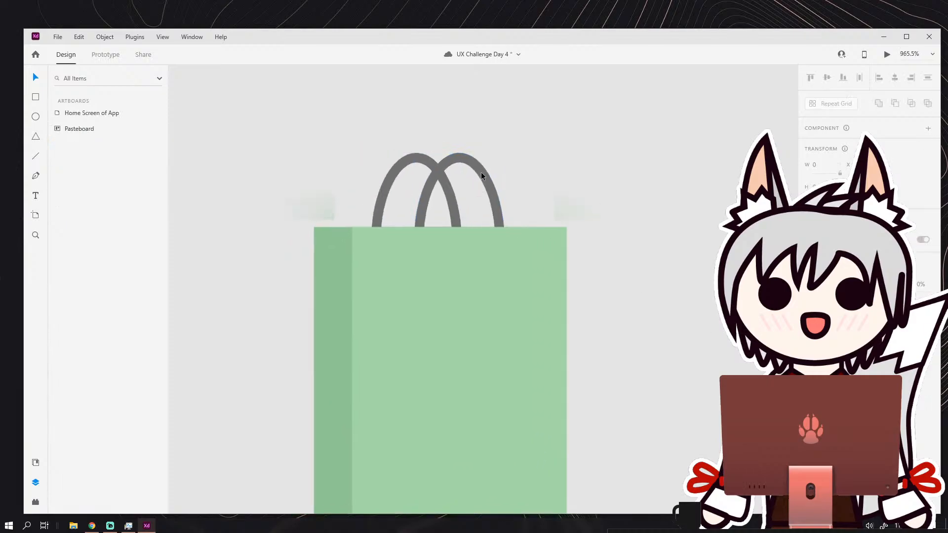
Move the whole bag into the bottom navigation beside the magnifying glass and scale it down to about 29 wide.
scroll(481, 175, down, 8)
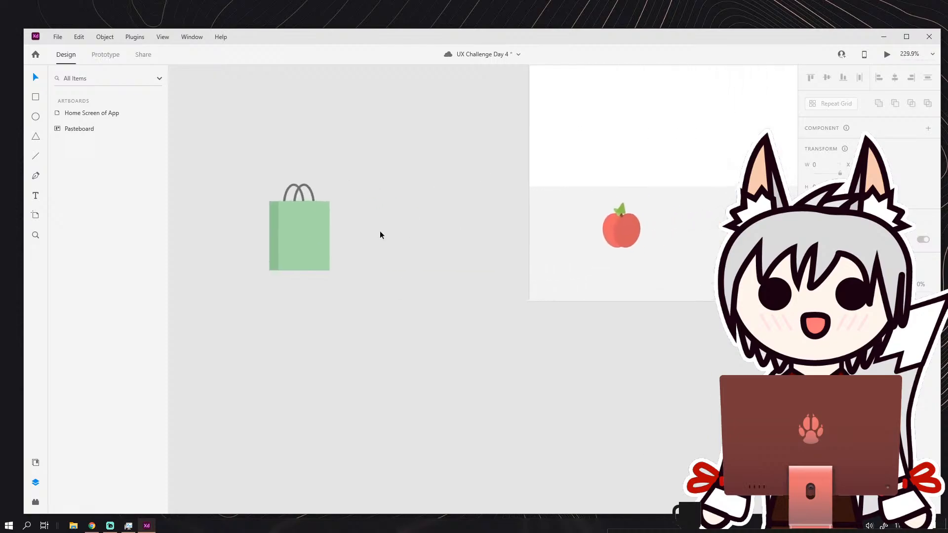
scroll(356, 226, down, 2)
drag(303, 198, 343, 250)
drag(339, 232, 605, 258)
scroll(641, 240, up, 6)
drag(626, 212, 446, 234)
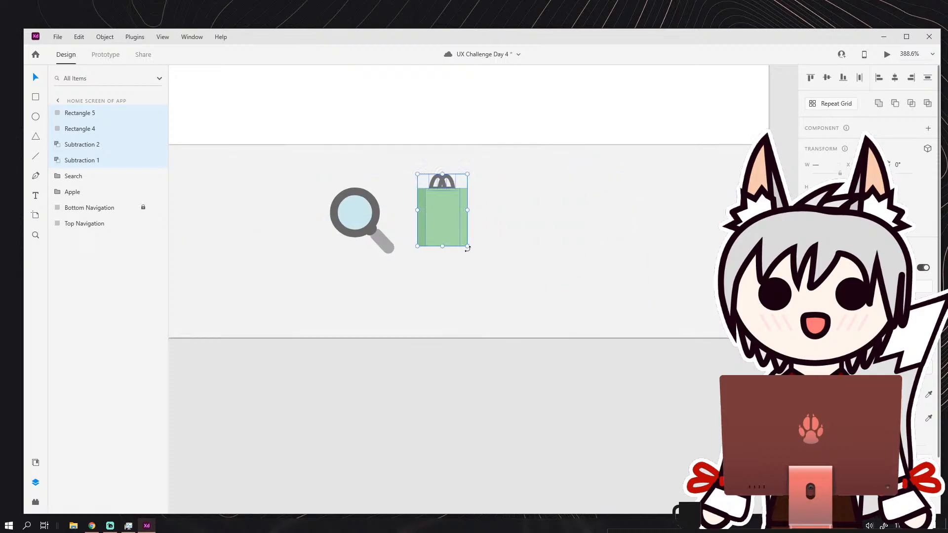
Lower both handles partly behind the bag's top edge and make their outlines thinner.
scroll(434, 169, up, 3)
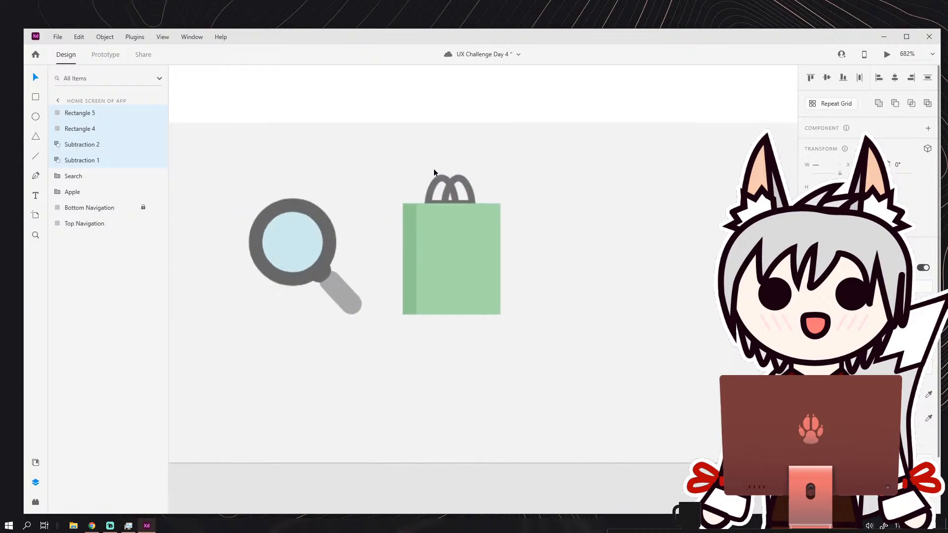
scroll(434, 171, up, 3)
click(462, 195)
click(461, 194)
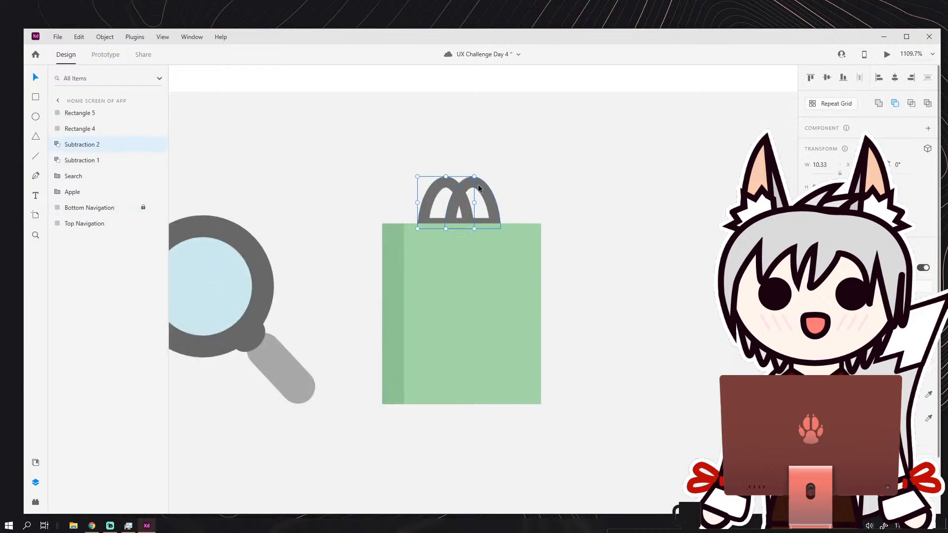
shift+click(478, 188)
drag(463, 189, 461, 198)
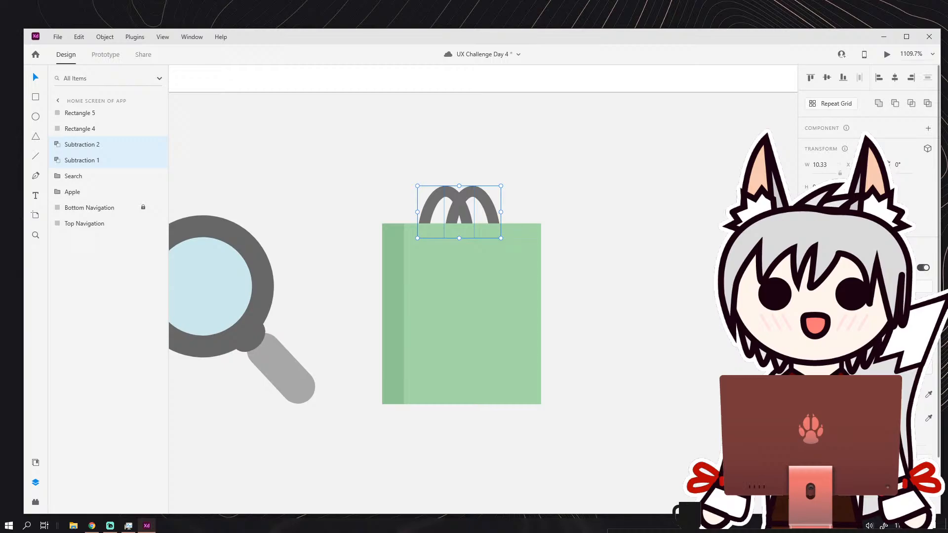
key(Down)
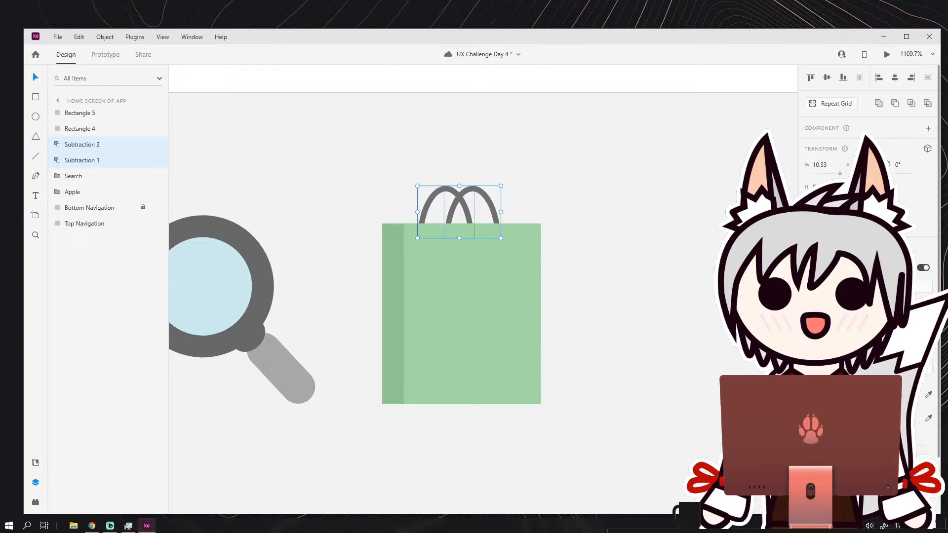
Move the bag to the right end of the bottom navigation and shift the apple slightly left to balance the spacing.
scroll(720, 317, down, 6)
drag(711, 314, 500, 245)
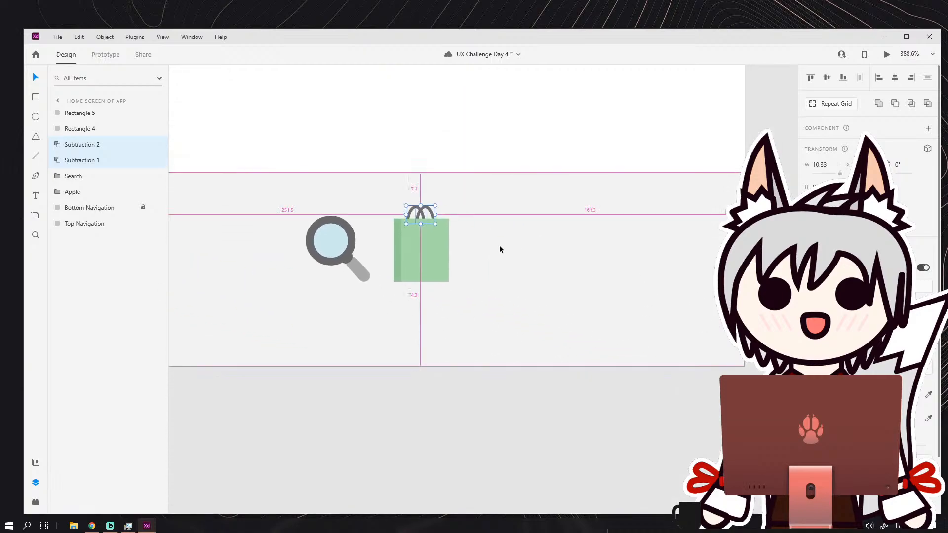
drag(414, 217, 583, 252)
click(651, 265)
scroll(651, 265, down, 4)
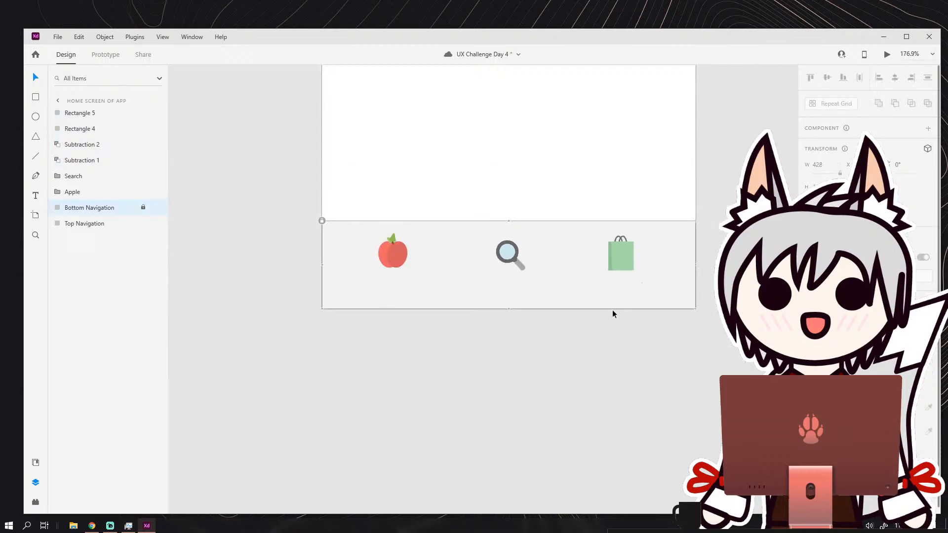
scroll(387, 245, up, 1)
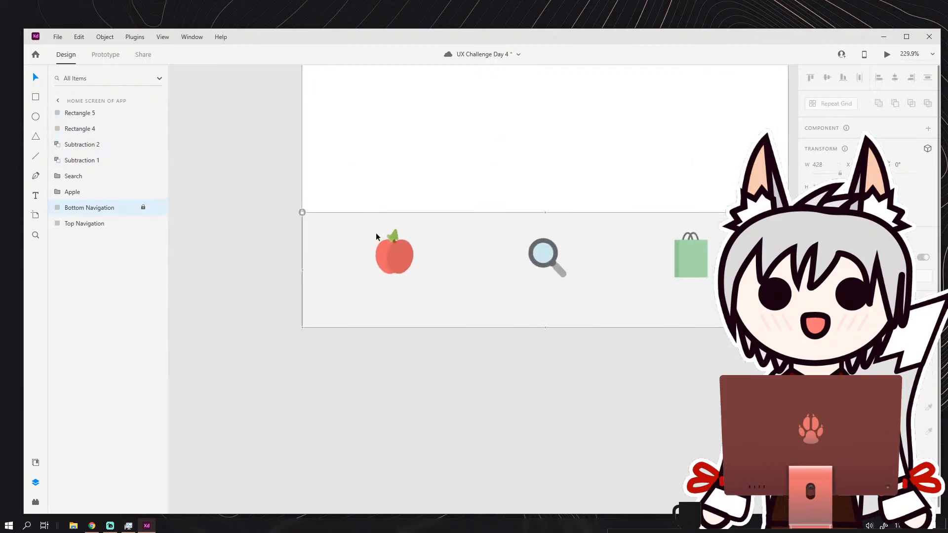
mouse_move(406, 261)
mouse_down()
mouse_move(417, 263)
mouse_move(400, 262)
mouse_up()
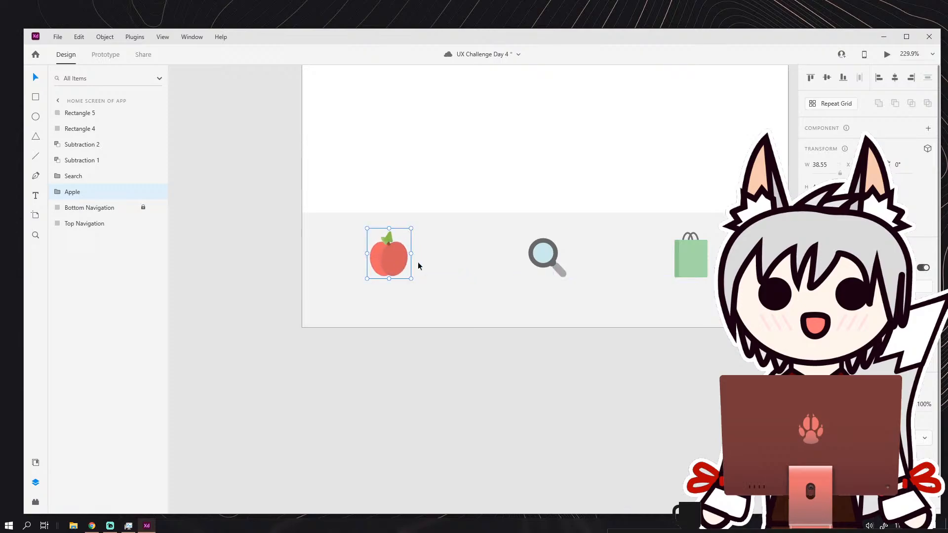
Group all the bag's shapes and name the group Bag.
drag(691, 264, 597, 262)
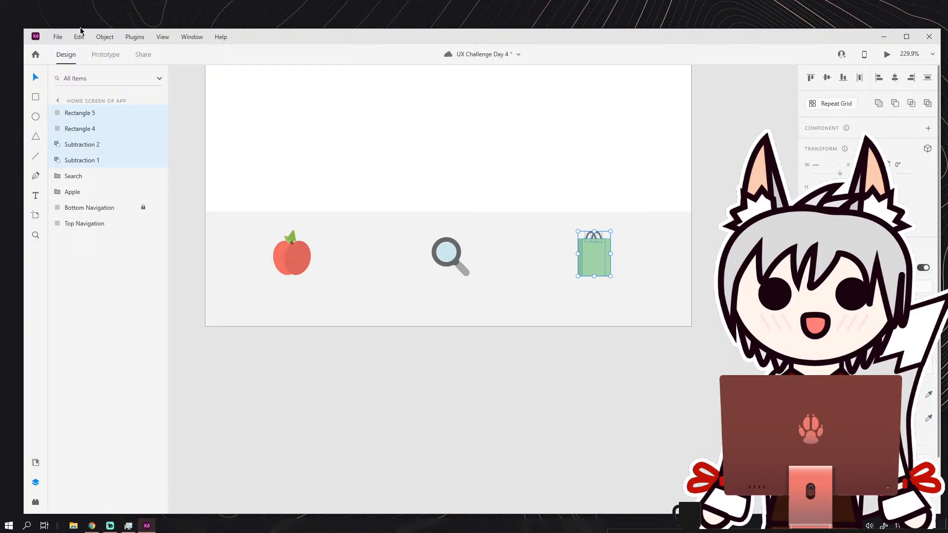
click(105, 36)
click(119, 50)
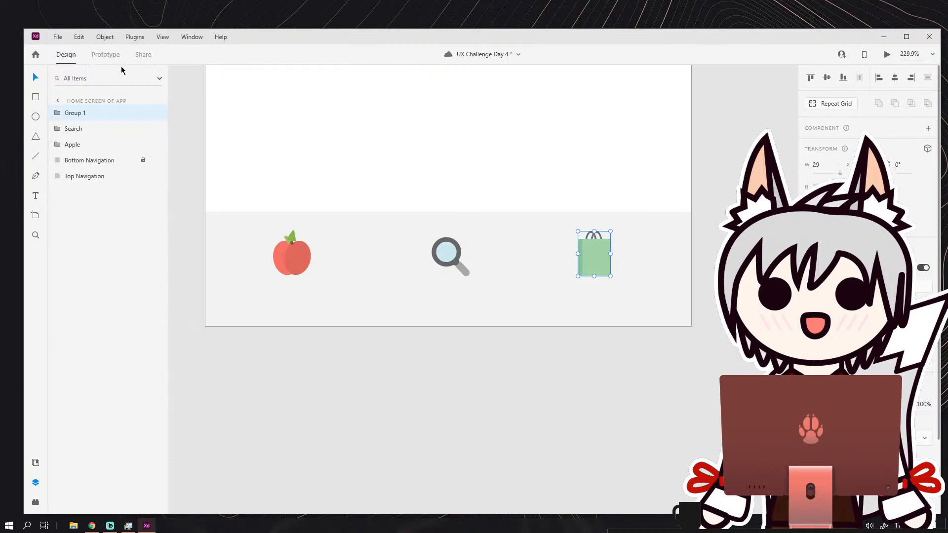
double_click(84, 114)
text(Bag)
key(Return)
Examine the size and spacing of the apple, magnifying glass and bag icons in the bottom navigation.
scroll(583, 250, down, 3)
scroll(500, 241, up, 2)
drag(603, 267, 490, 224)
scroll(497, 234, up, 1)
scroll(585, 222, down, 5)
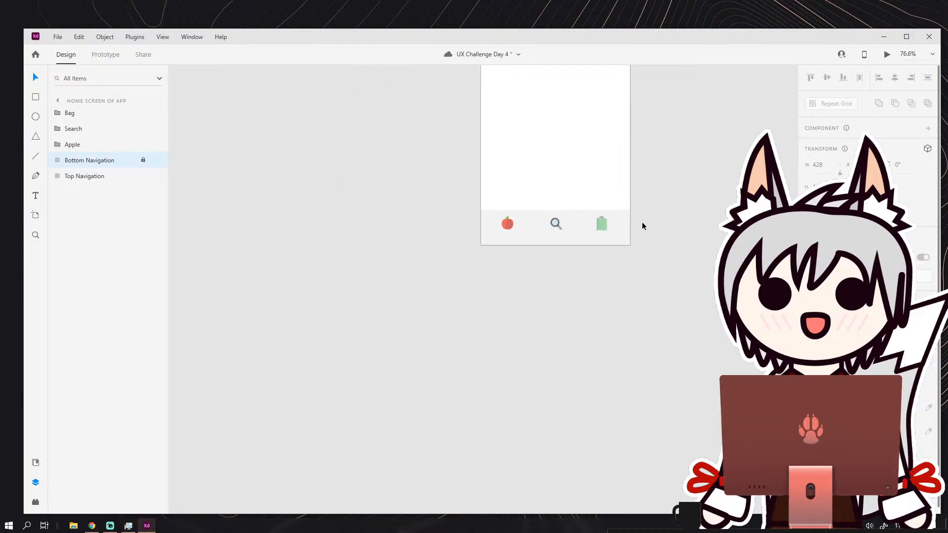
click(662, 225)
scroll(601, 276, up, 3)
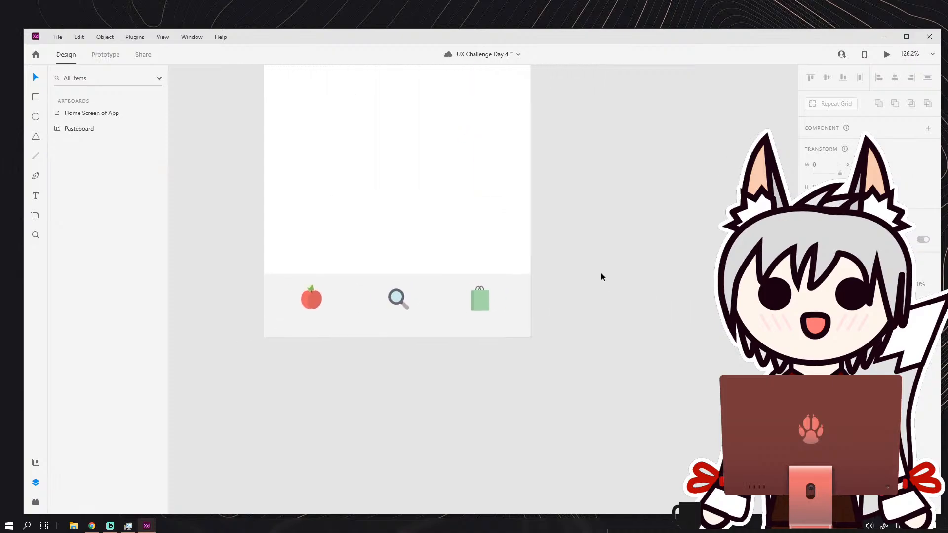
scroll(603, 284, down, 5)
scroll(504, 270, up, 10)
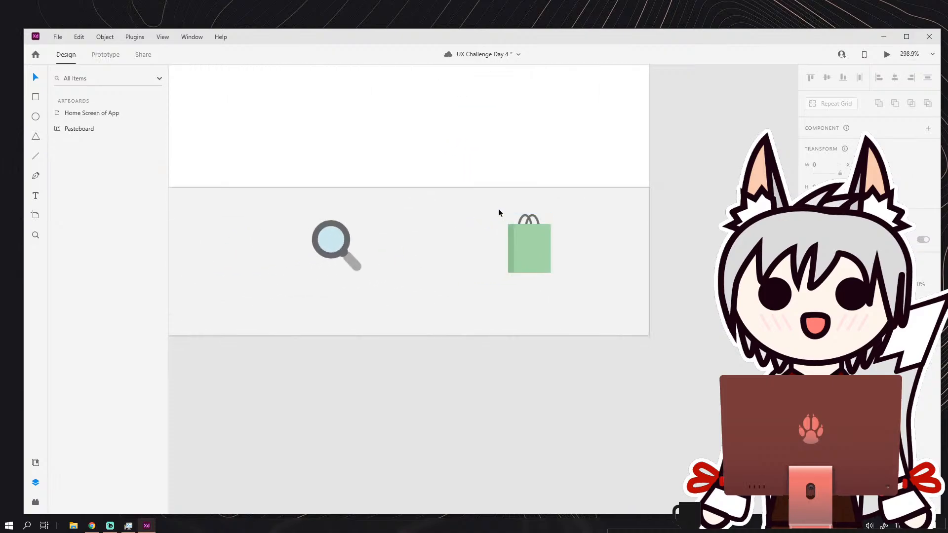
drag(540, 241, 605, 238)
drag(228, 234, 384, 222)
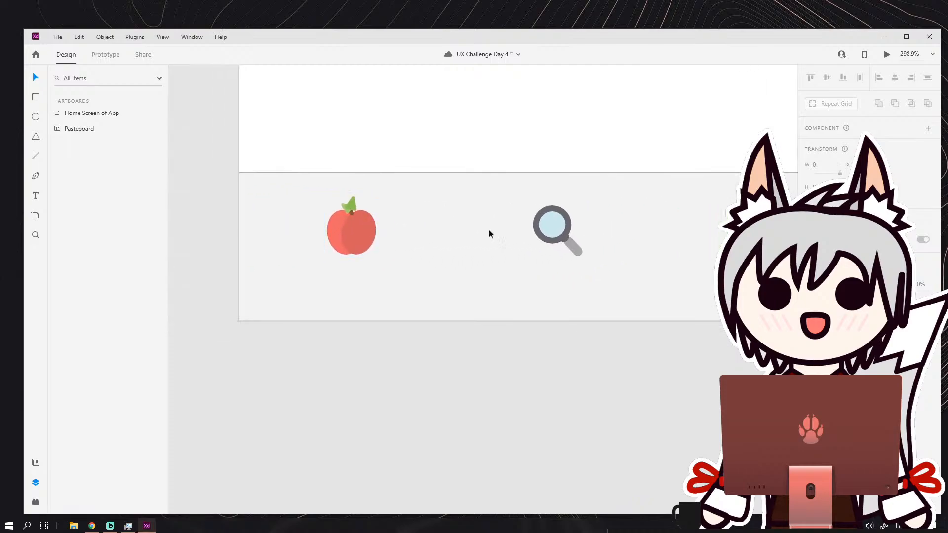
Try matching the bag and apple icons in size by placing them next to each other and resizing both.
scroll(588, 212, right, 2)
drag(673, 218, 270, 270)
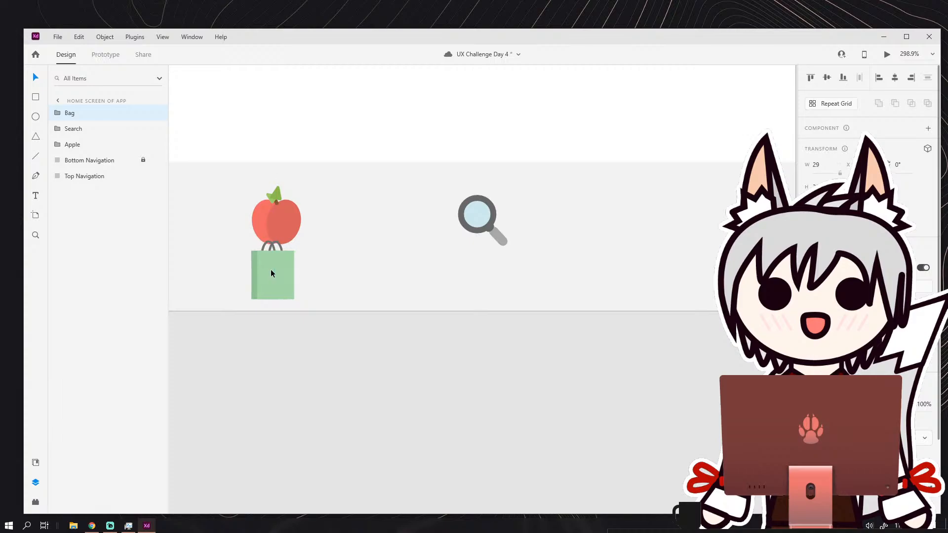
click(296, 217)
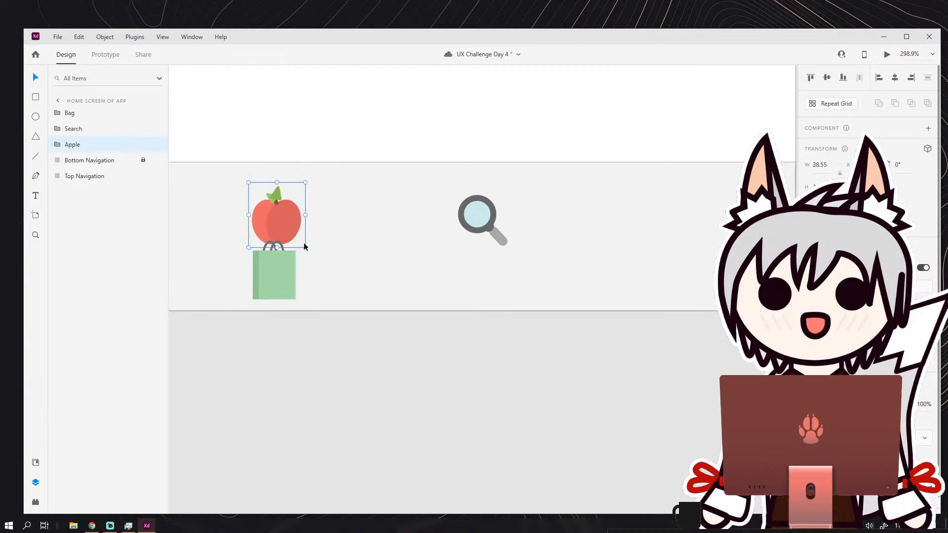
drag(305, 215, 334, 279)
key(ctrl+z)
click(324, 202)
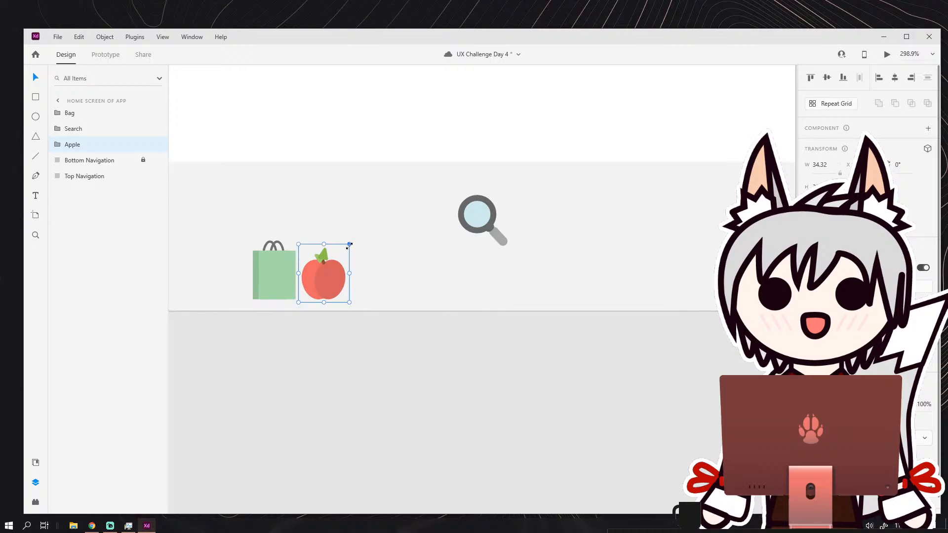
drag(349, 245, 357, 235)
drag(286, 259, 343, 208)
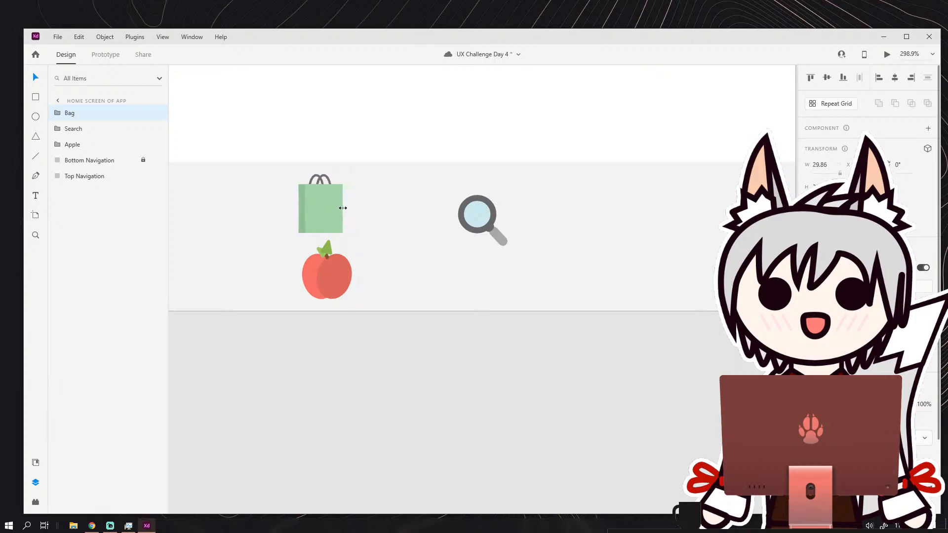
Undo the trial moves and resizes of the bag and apple icons.
key(ctrl+z)
key(ctrl+z)
key(ctrl+z)
key(ctrl+z)
key(ctrl+z)
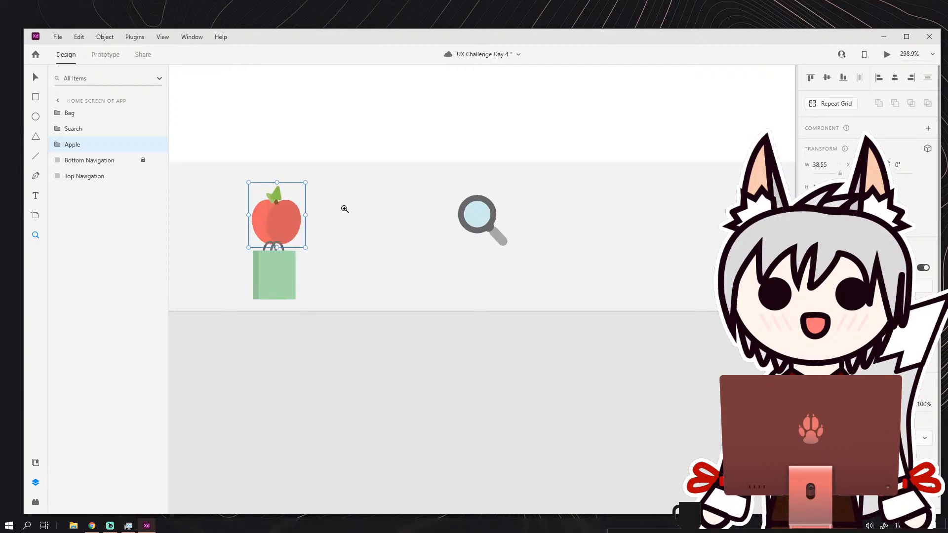
scroll(372, 218, down, 4)
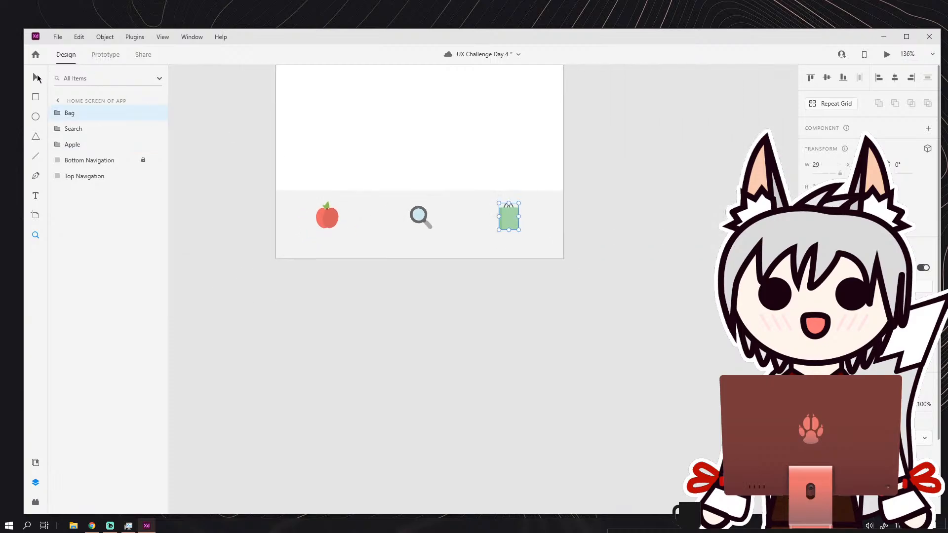
click(37, 78)
click(617, 232)
Shift the bag icon slightly away from the magnifying glass in the bottom navigation, keeping their bottom edges level.
drag(587, 232, 569, 244)
scroll(569, 244, down, 3)
scroll(548, 237, up, 6)
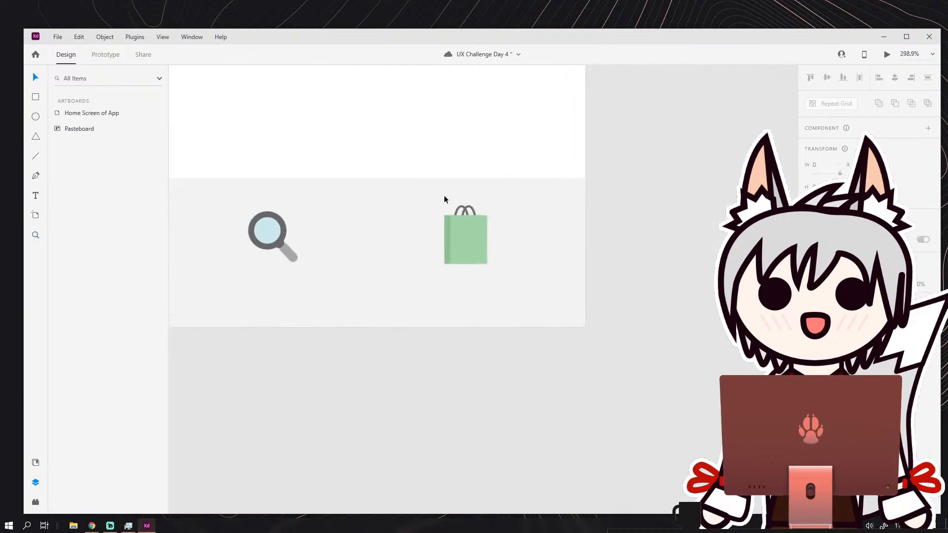
click(474, 241)
drag(474, 241, 480, 241)
click(633, 235)
scroll(639, 238, down, 5)
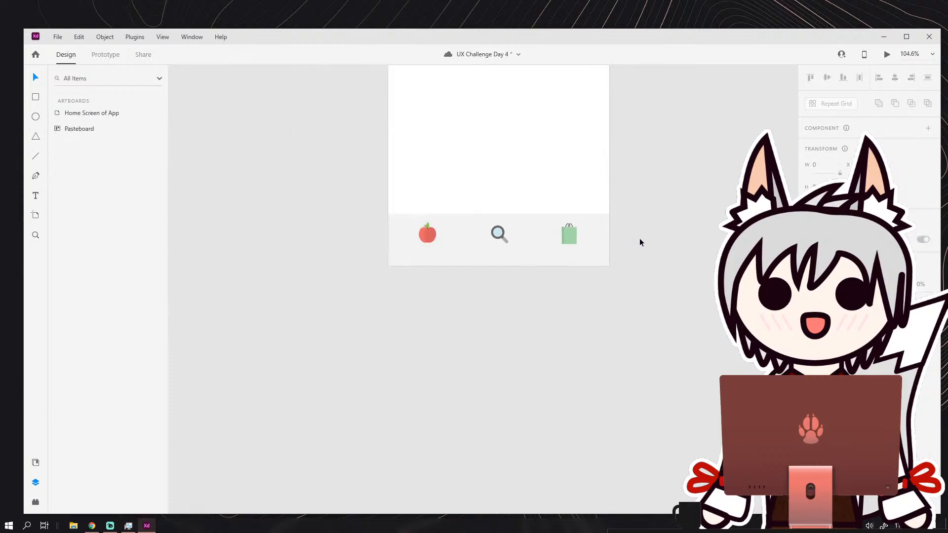
scroll(617, 244, up, 5)
click(467, 228)
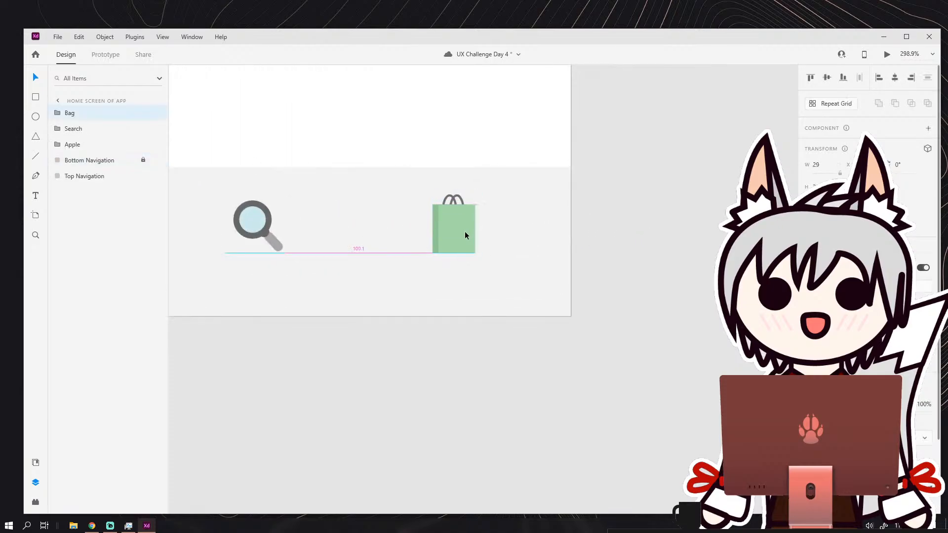
click(580, 224)
scroll(563, 230, down, 5)
scroll(573, 230, down, 4)
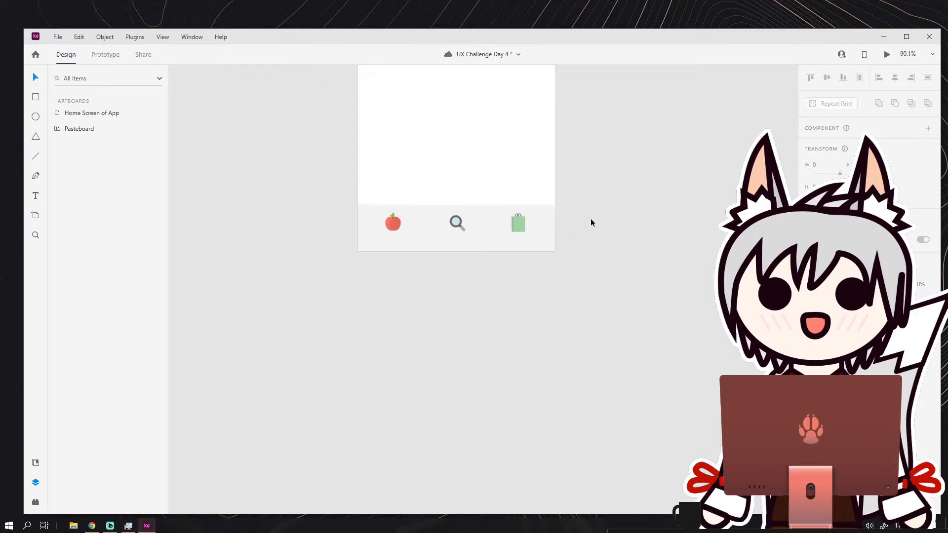
scroll(539, 259, up, 6)
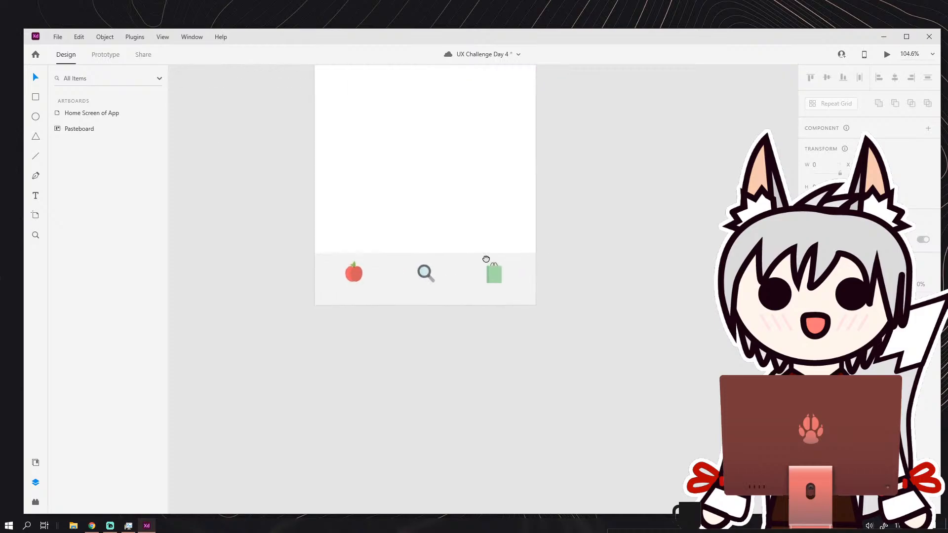
Select the apple, magnifying glass and bag icons together and nudge them slightly upward in the bottom navigation.
click(446, 200)
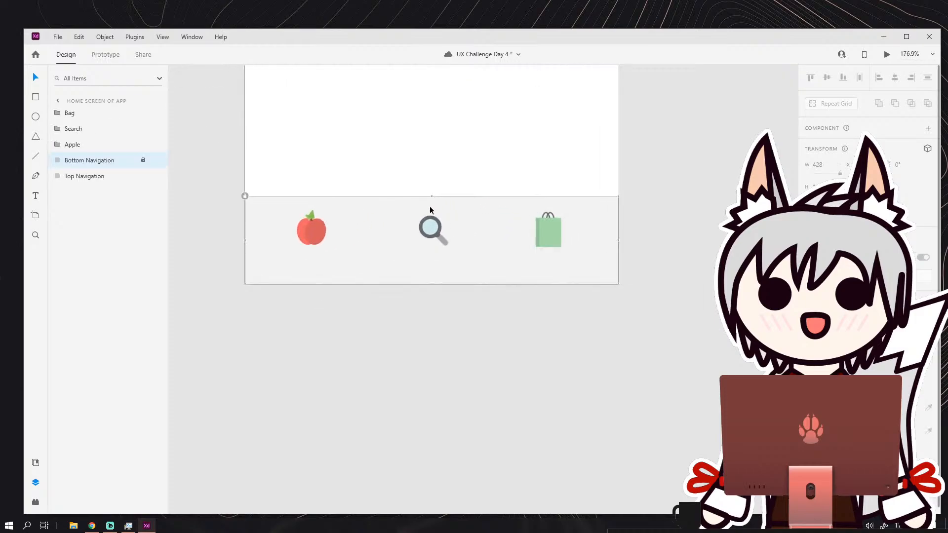
drag(286, 215, 570, 245)
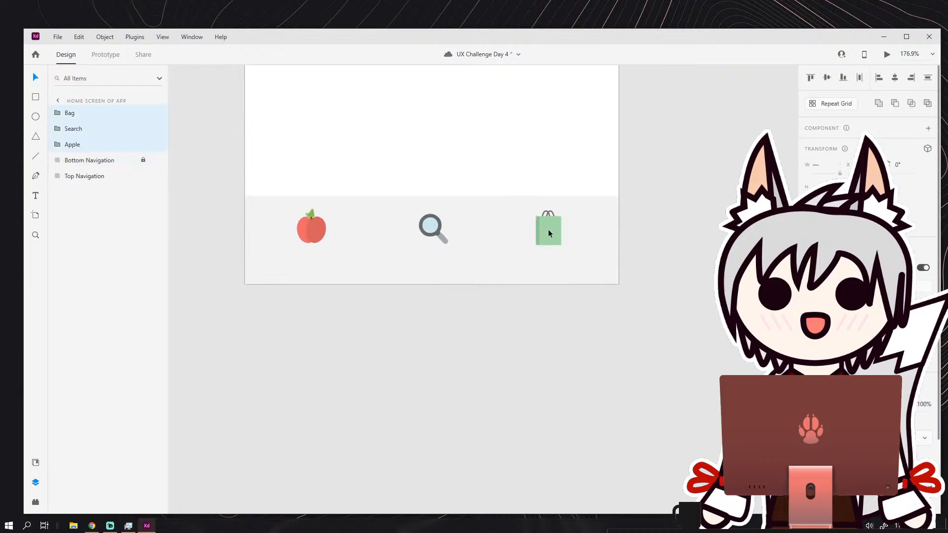
click(659, 214)
scroll(572, 324, down, 4)
scroll(573, 321, down, 2)
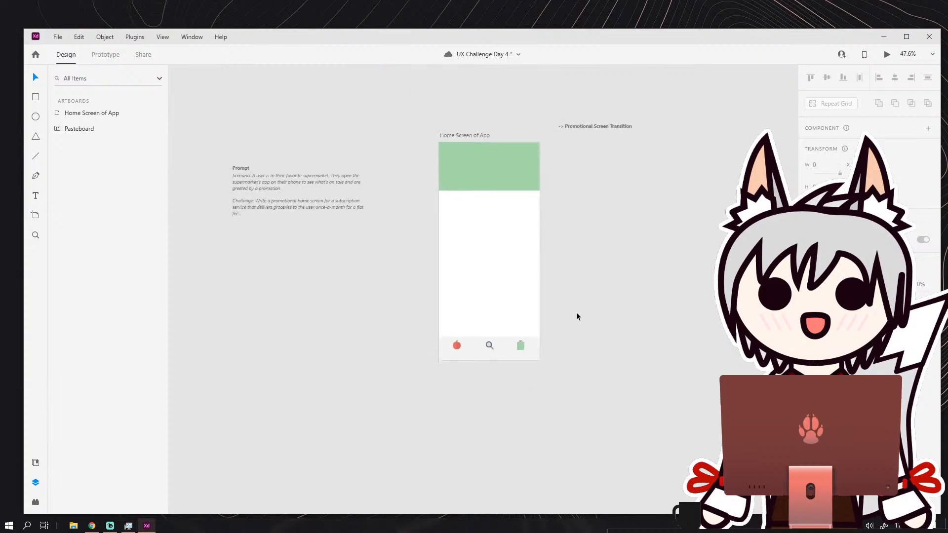
Examine the placement of the three icons within the bottom navigation and the free space beneath them.
scroll(540, 284, up, 5)
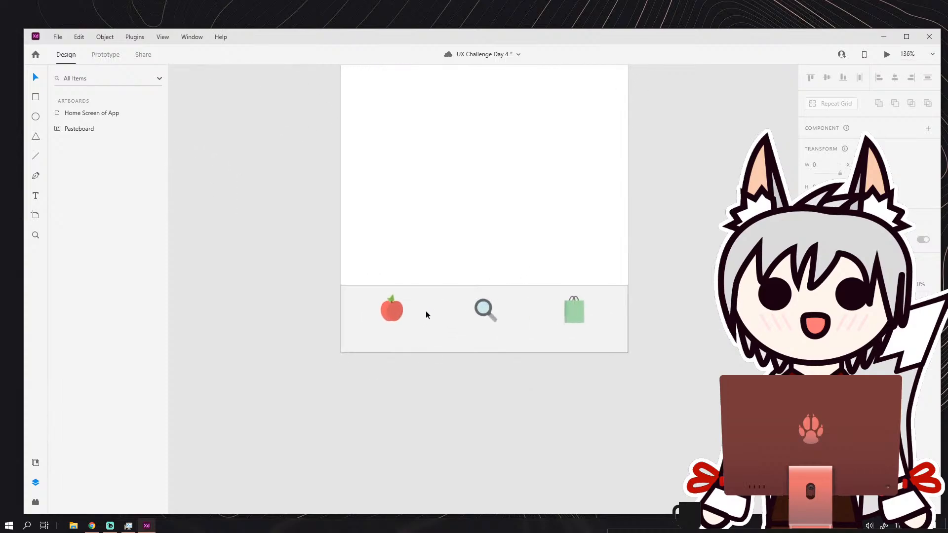
scroll(426, 314, down, 1)
scroll(426, 314, up, 3)
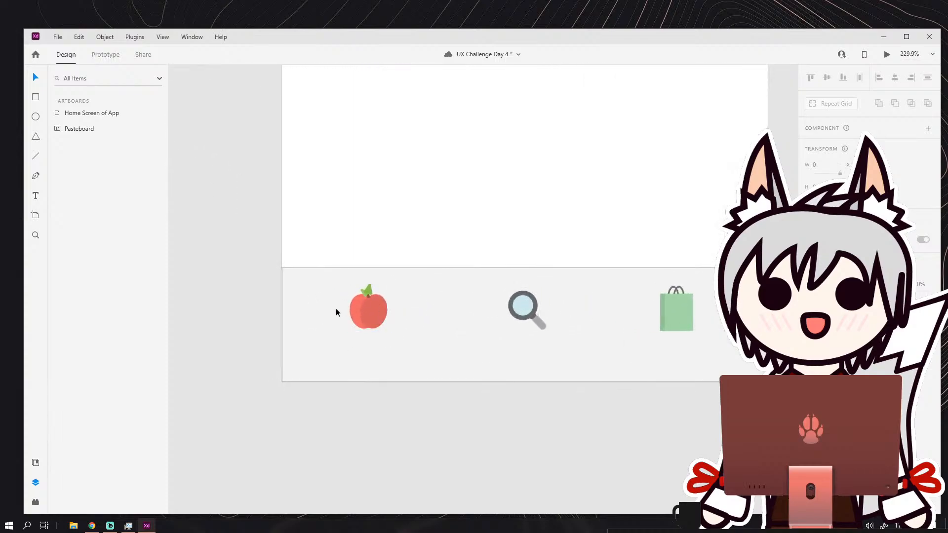
drag(405, 304, 356, 262)
click(324, 262)
scroll(340, 260, down, 3)
drag(482, 286, 473, 288)
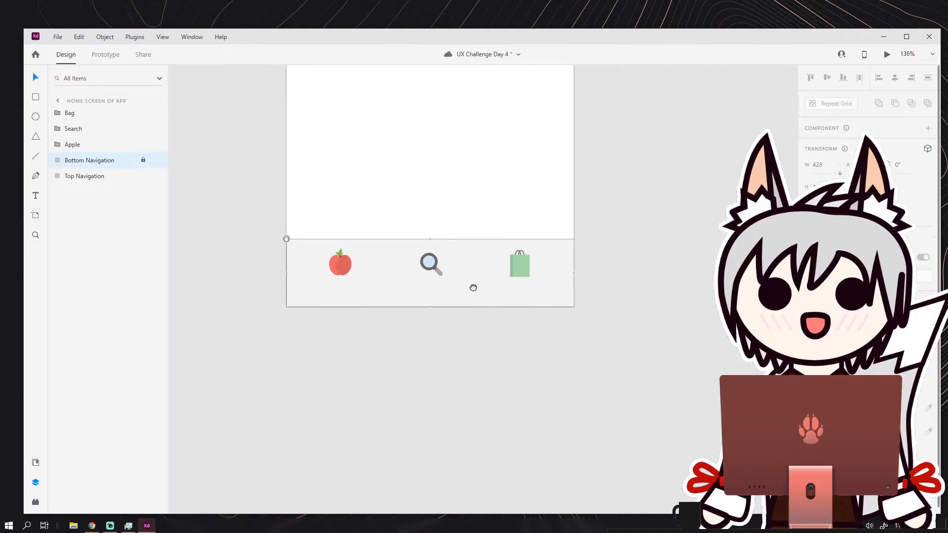
scroll(336, 270, down, 1)
scroll(328, 260, up, 4)
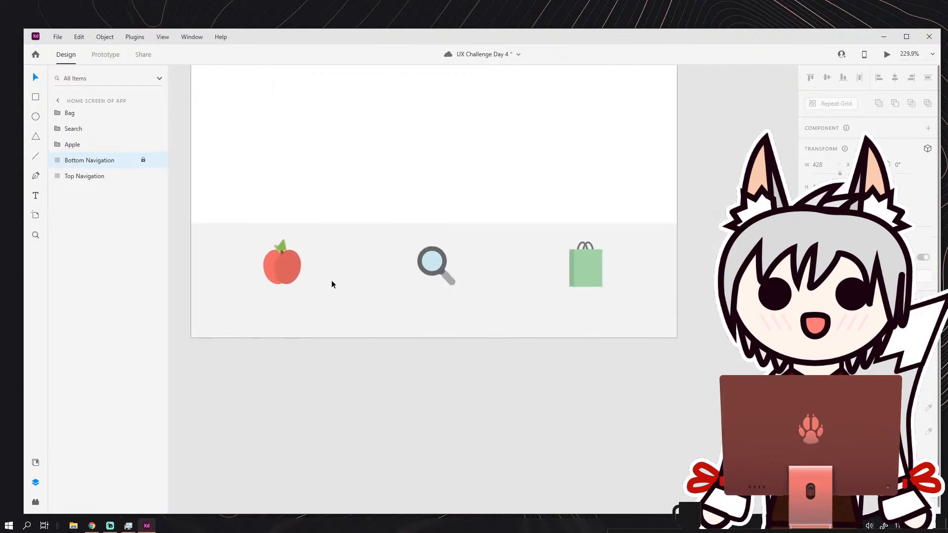
Add a text box about 76 wide below the apple icon with the text "Items".
drag(331, 284, 364, 231)
scroll(306, 247, up, 2)
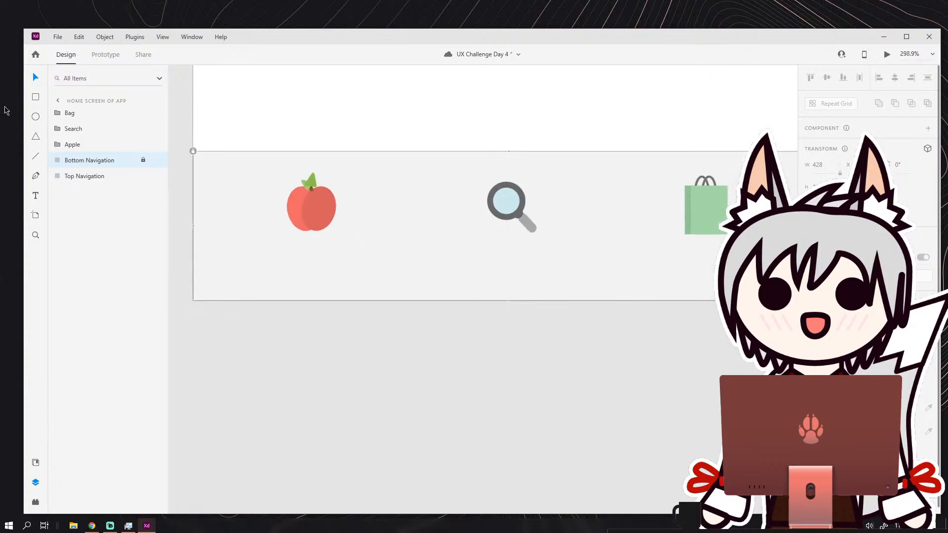
drag(255, 247, 368, 282)
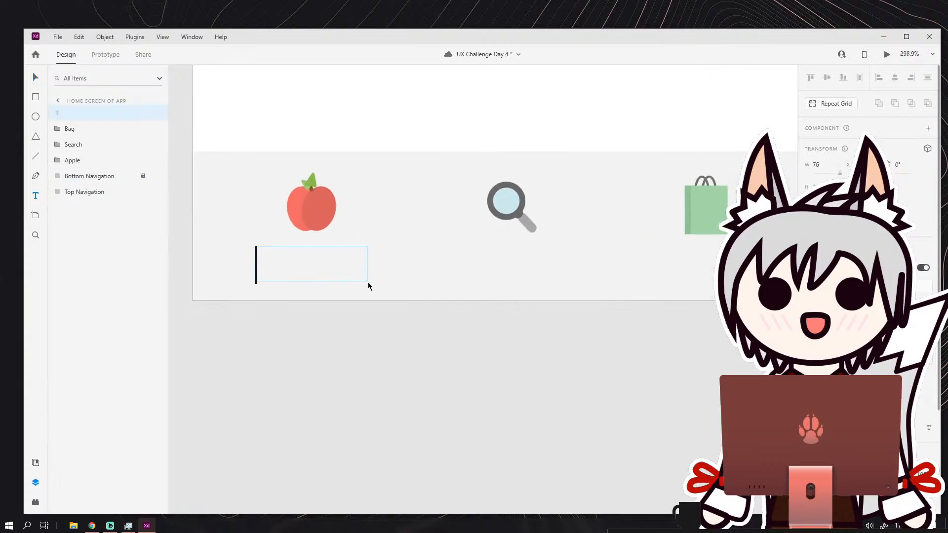
text(S)
key(BackSpace)
text(Items)
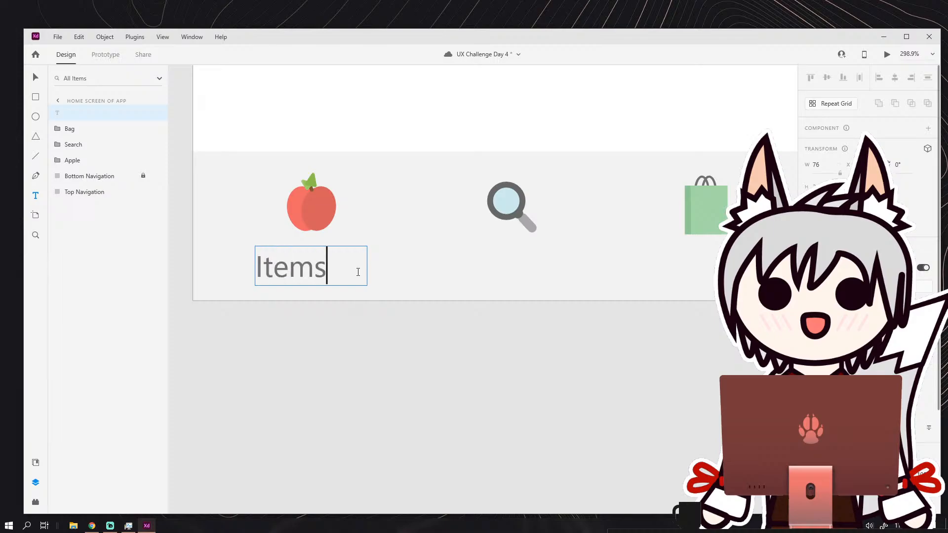
Try several fonts on the Items label and settle on a thin geometric sans-serif typeface.
key(ctrl+a)
click(926, 327)
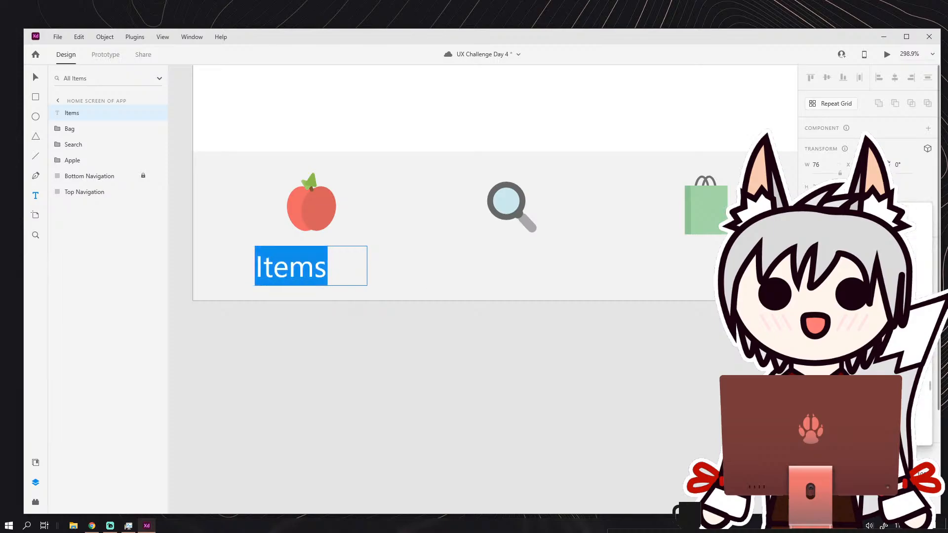
click(860, 326)
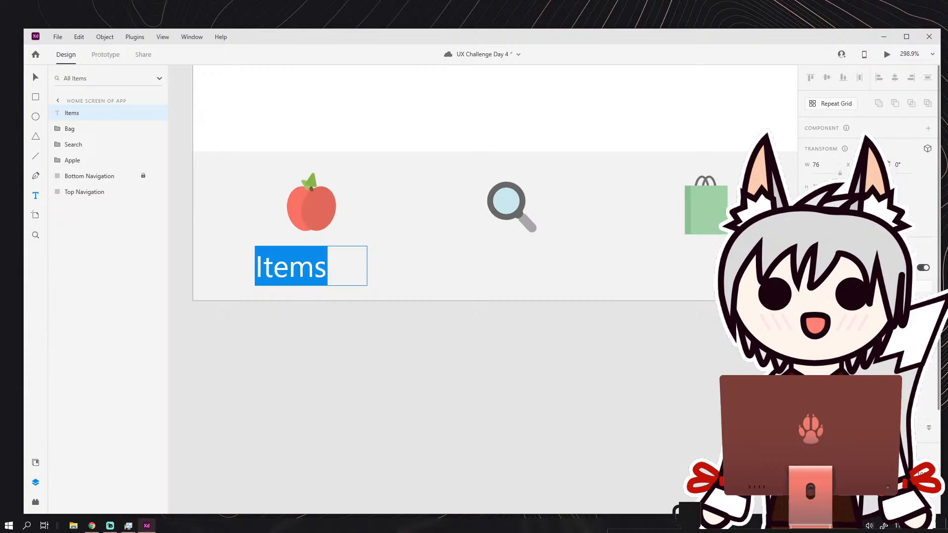
click(926, 327)
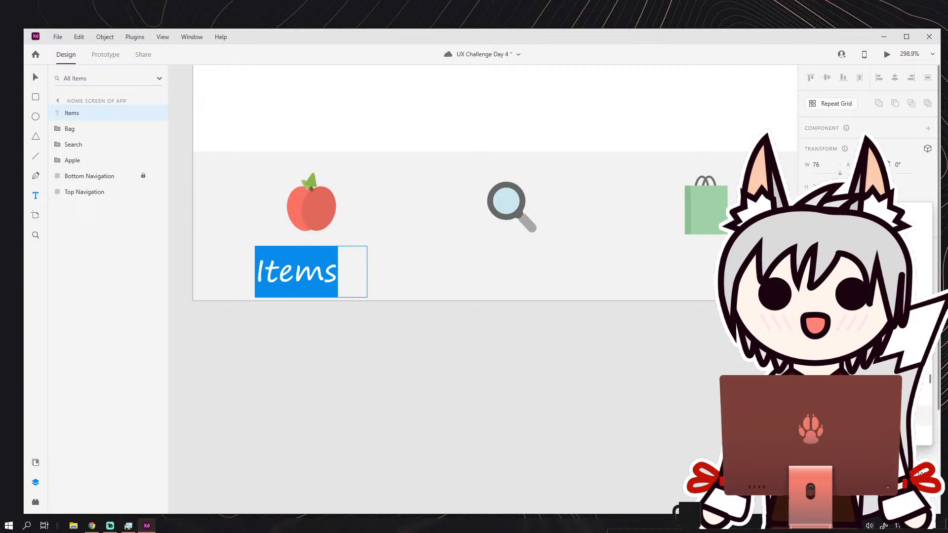
click(860, 274)
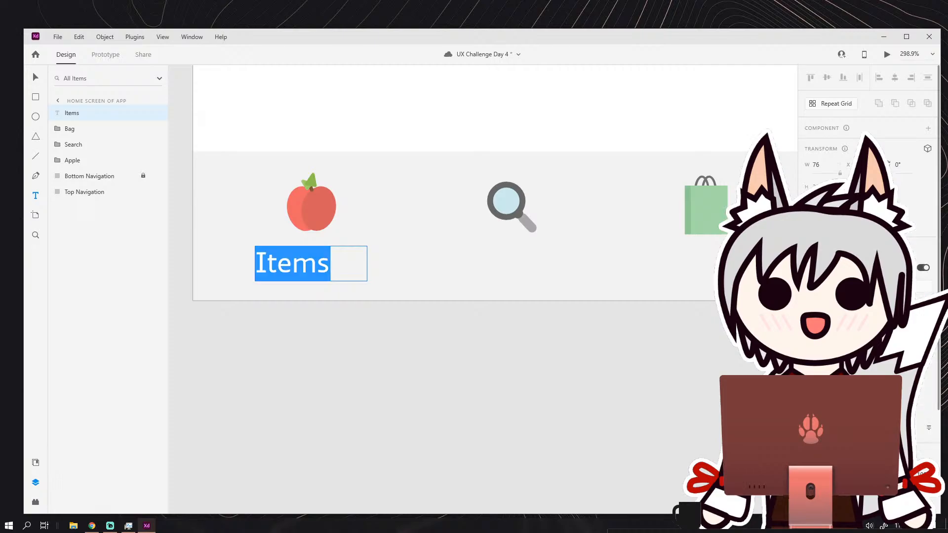
click(926, 326)
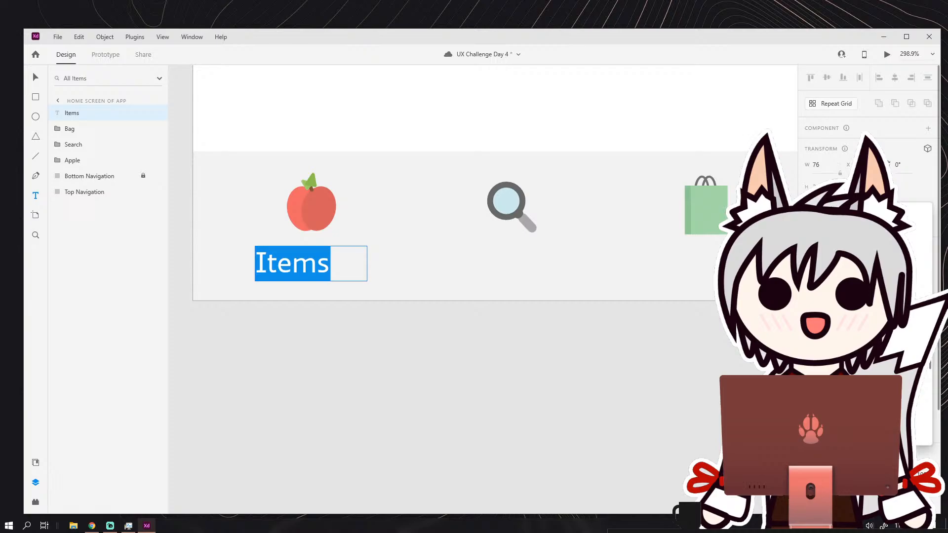
click(859, 254)
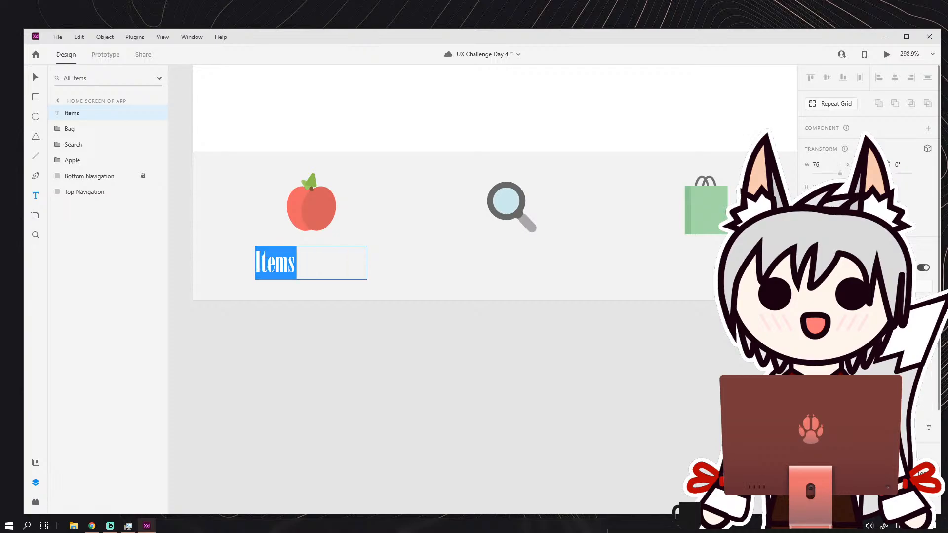
click(926, 327)
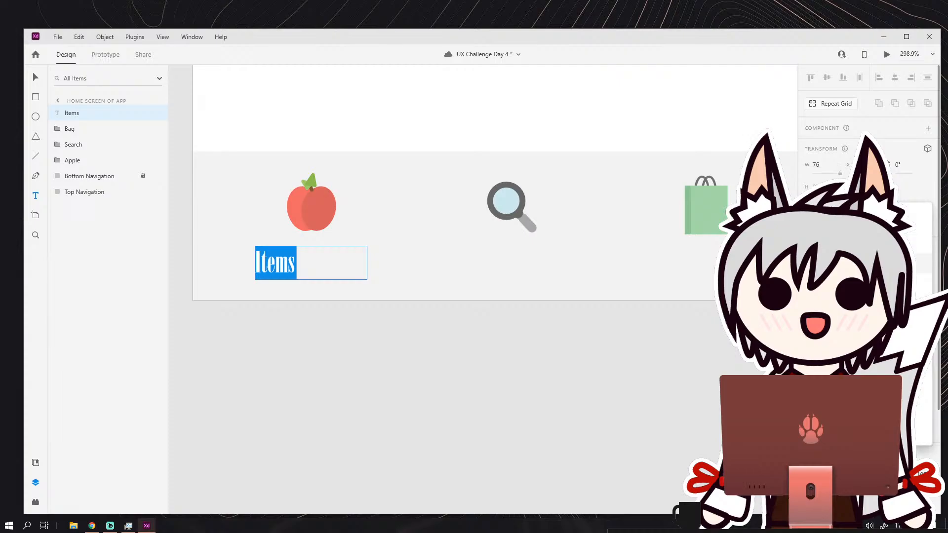
click(859, 263)
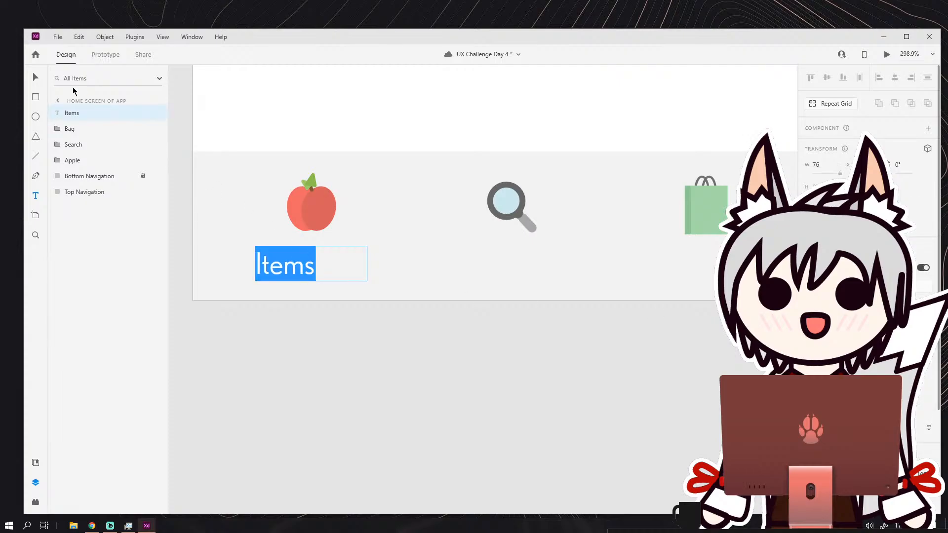
Reduce the font size of the Items label and center its text beneath the apple icon.
key(Escape)
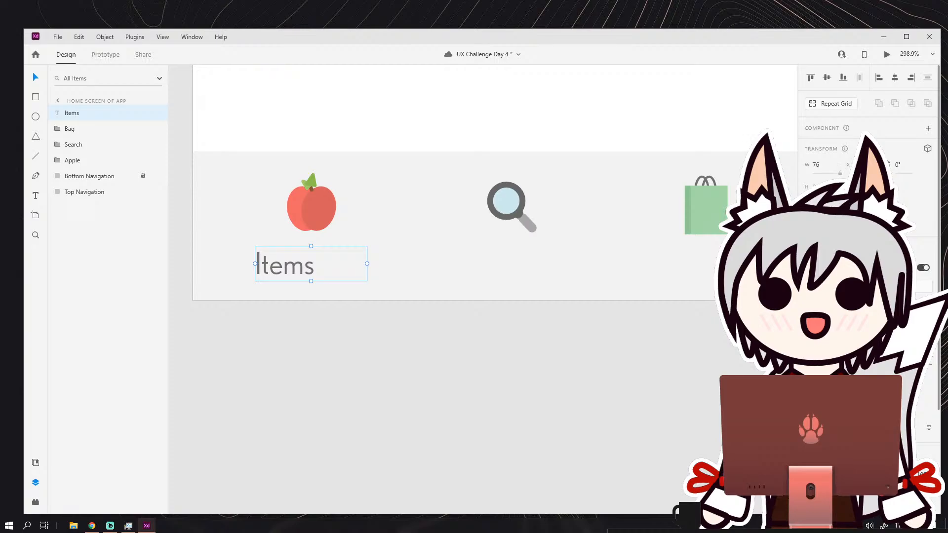
key(Return)
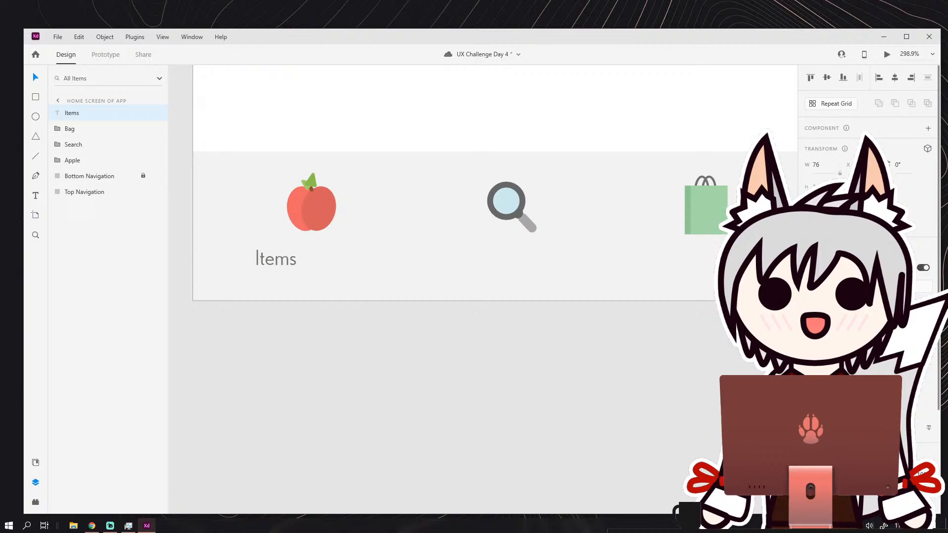
click(364, 283)
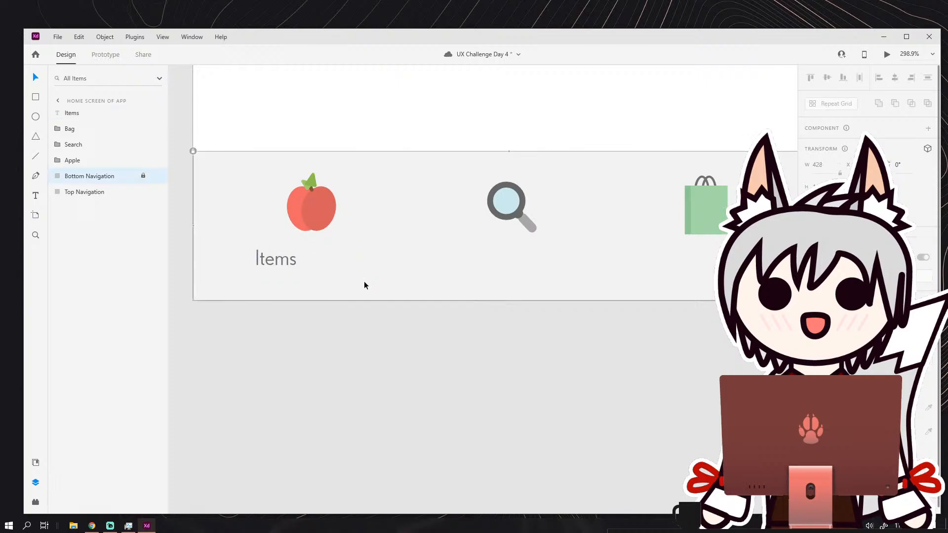
scroll(303, 267, up, 2)
drag(328, 261, 318, 254)
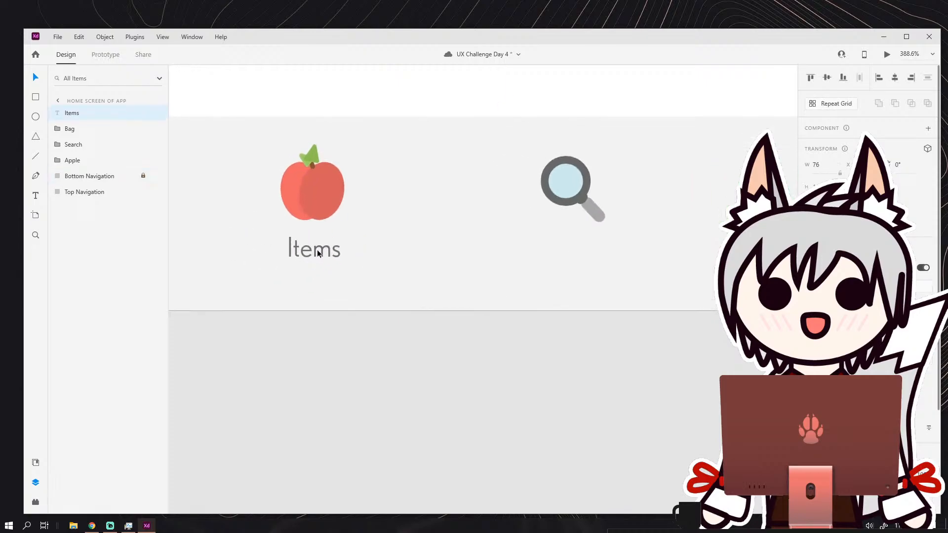
scroll(336, 264, down, 3)
scroll(309, 262, up, 3)
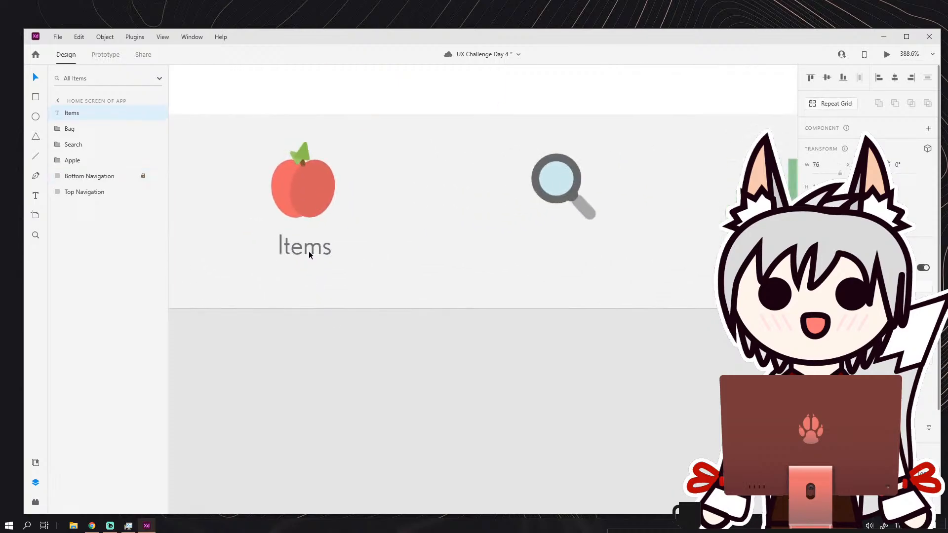
Narrow the Items text box to a width of 30 so it fits the word, centered under the apple.
click(310, 253)
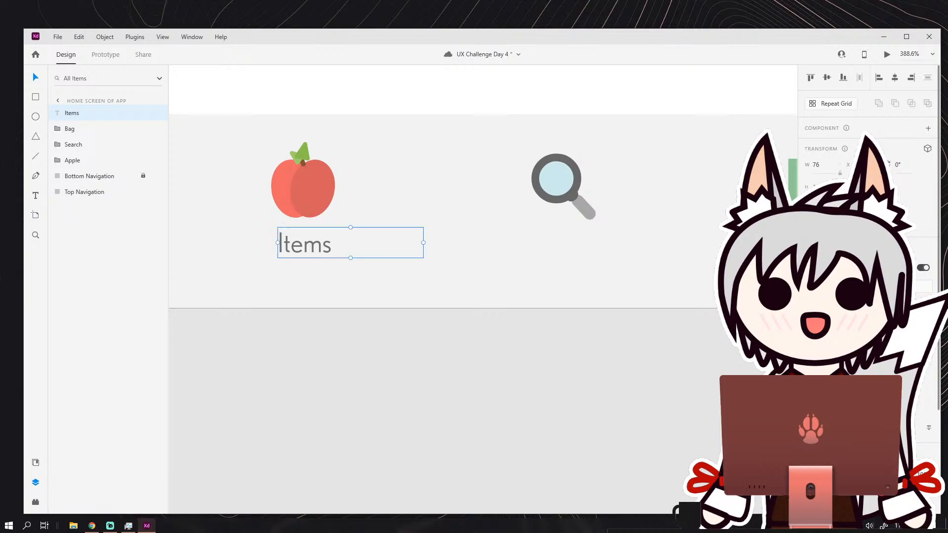
key(Escape)
drag(423, 243, 336, 240)
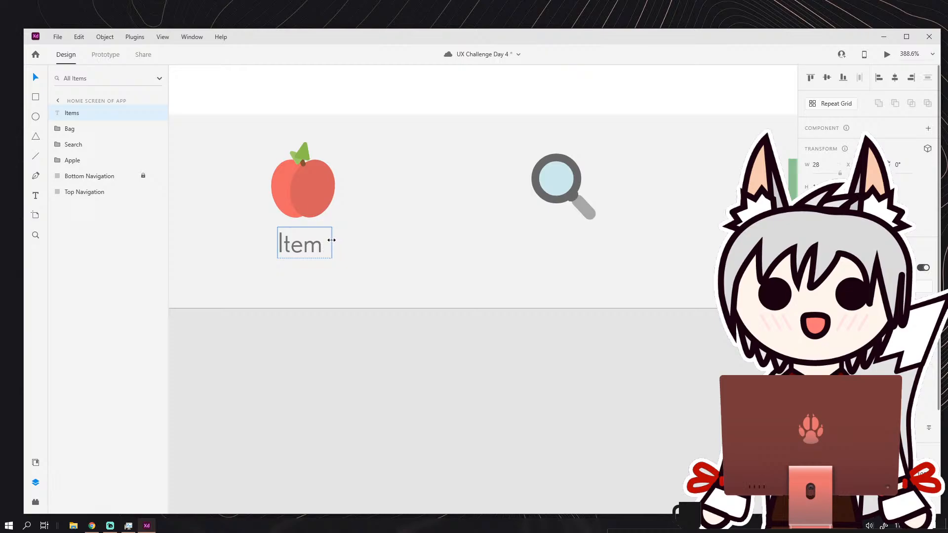
click(343, 246)
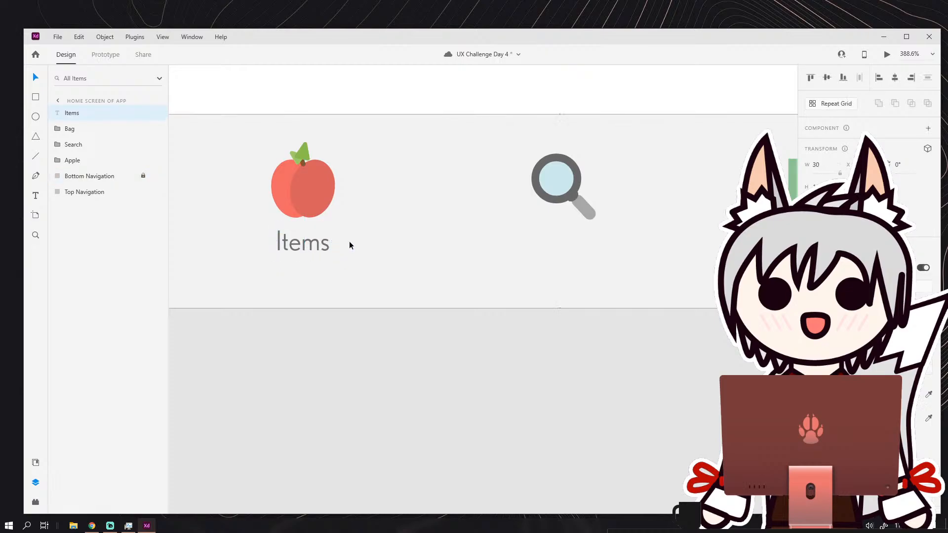
scroll(375, 254, down, 5)
scroll(300, 280, up, 2)
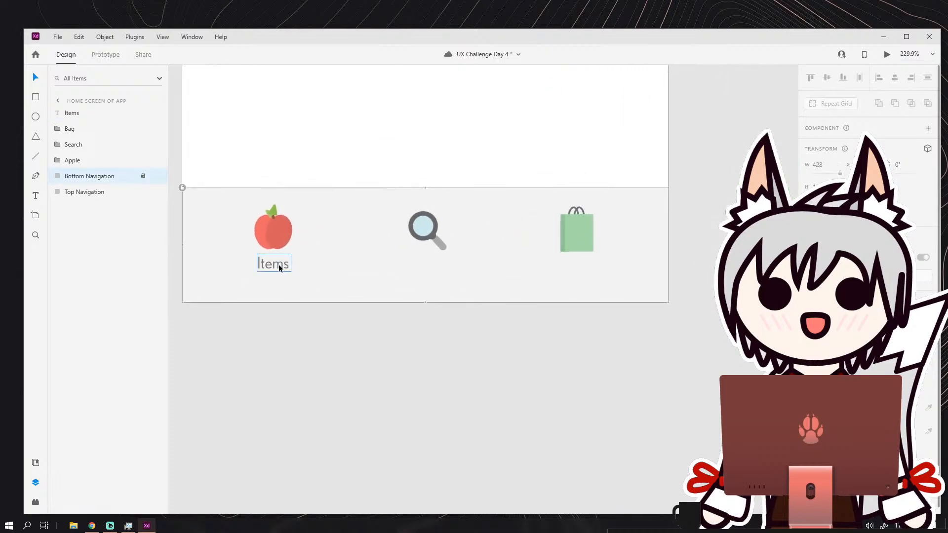
click(287, 267)
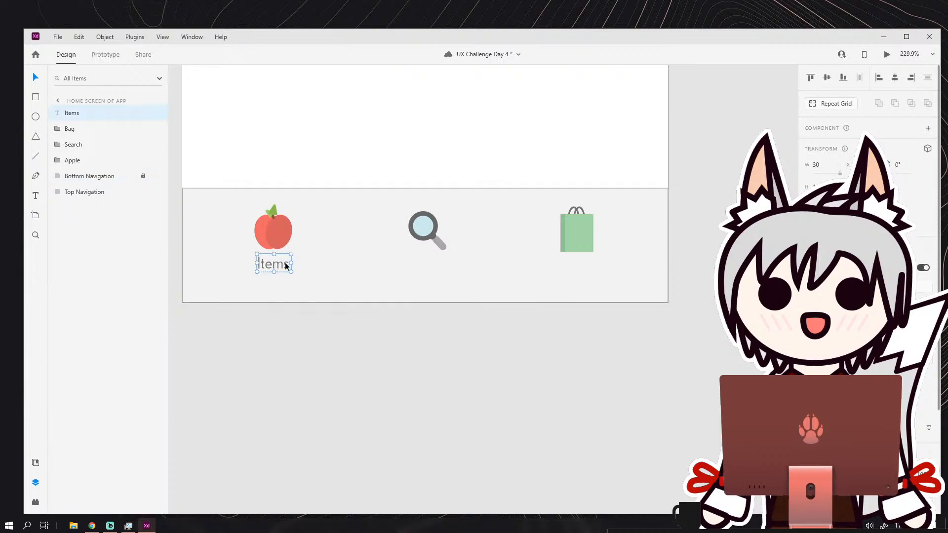
click(323, 254)
Draw a circle about 9 wide above the apple icon, fill it with the leaf's green and remove its border.
scroll(324, 269, up, 3)
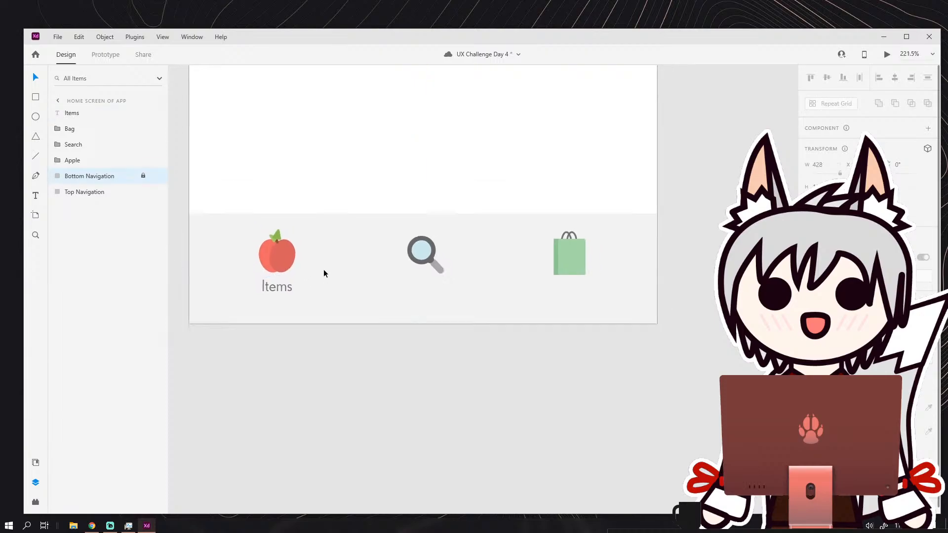
key(e)
scroll(235, 217, up, 5)
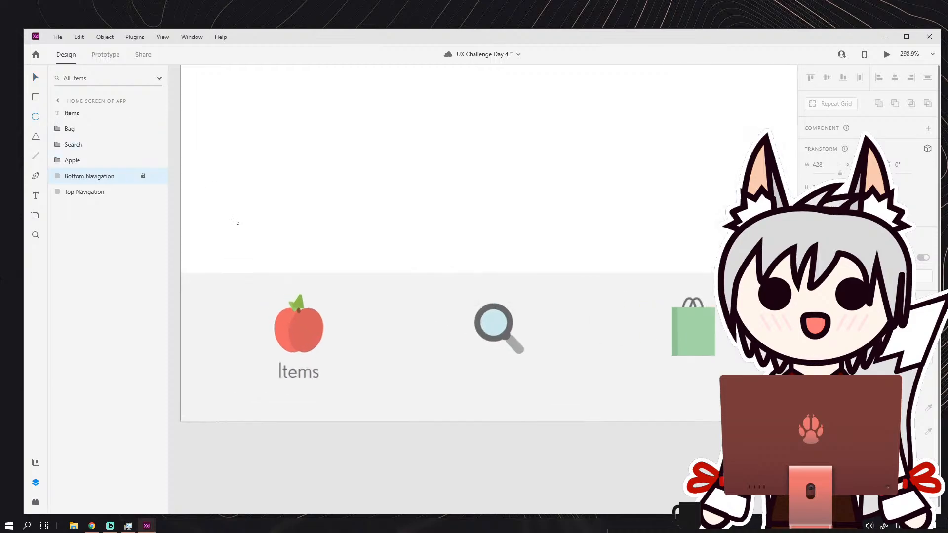
drag(330, 271, 355, 298)
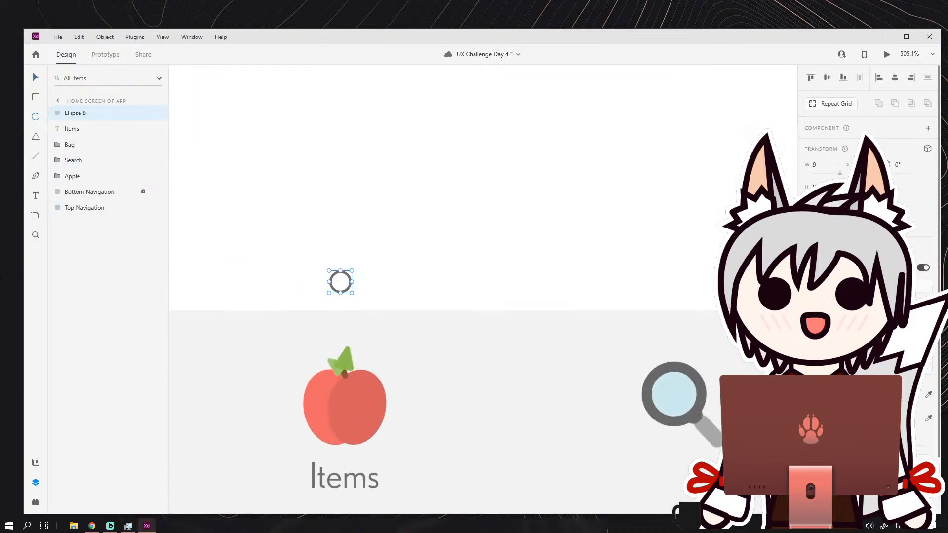
click(344, 359)
click(809, 418)
click(41, 77)
drag(342, 283, 269, 258)
click(402, 254)
Replace the text of the Items label beneath the apple with "Products".
scroll(404, 256, down, 8)
scroll(367, 253, up, 5)
scroll(375, 295, up, 2)
drag(294, 198, 323, 252)
scroll(319, 214, down, 4)
scroll(326, 226, down, 2)
scroll(324, 254, up, 6)
double_click(323, 250)
click(316, 246)
double_click(325, 244)
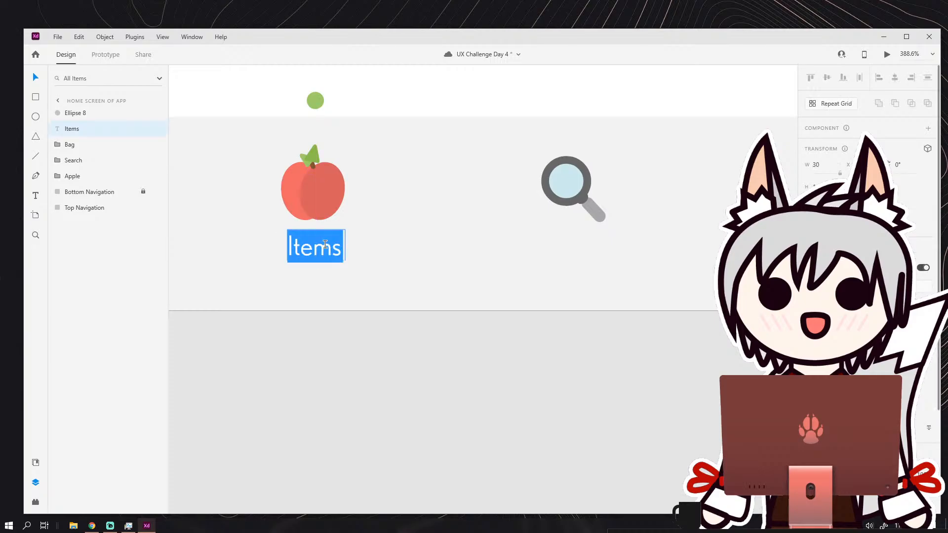
text(ITEMS)
key(BackSpace)
key(BackSpace)
key(BackSpace)
key(BackSpace)
key(BackSpace)
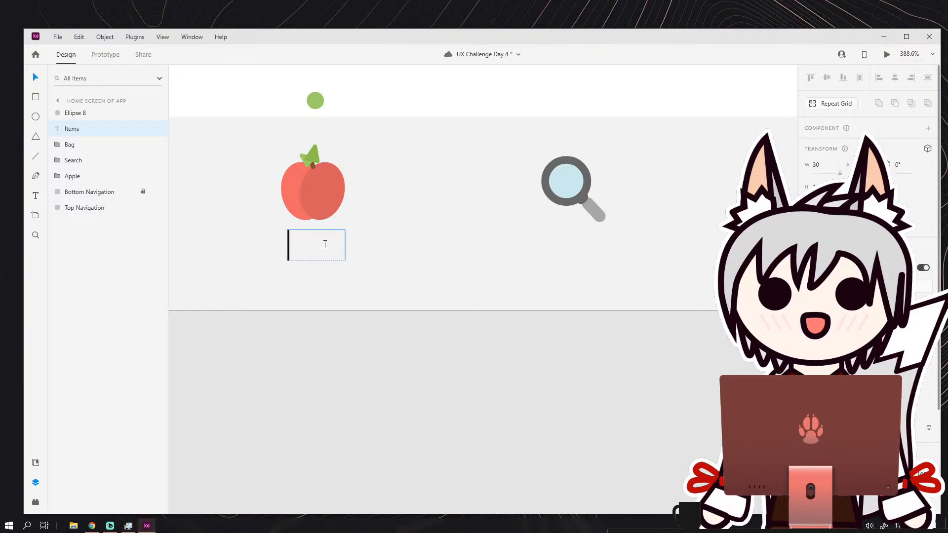
text(Produc)
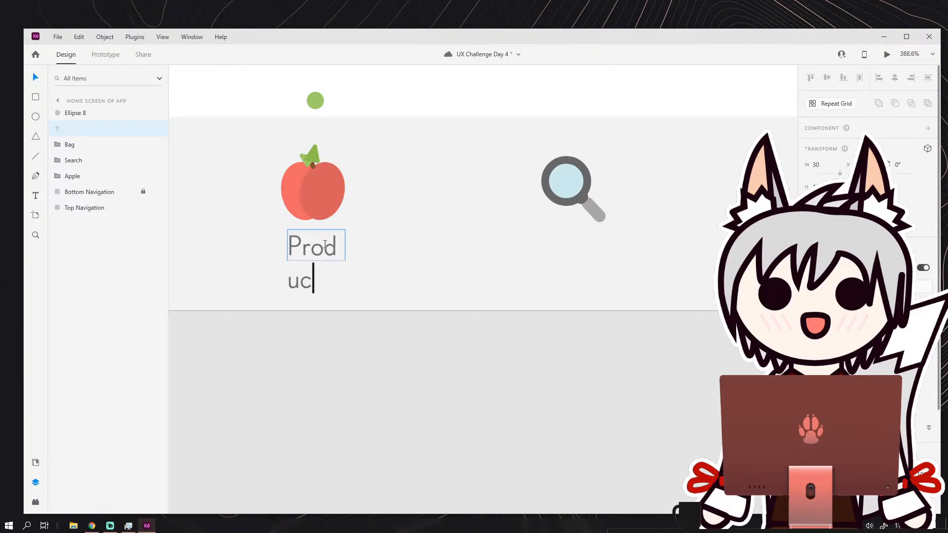
text(ts)
key(Escape)
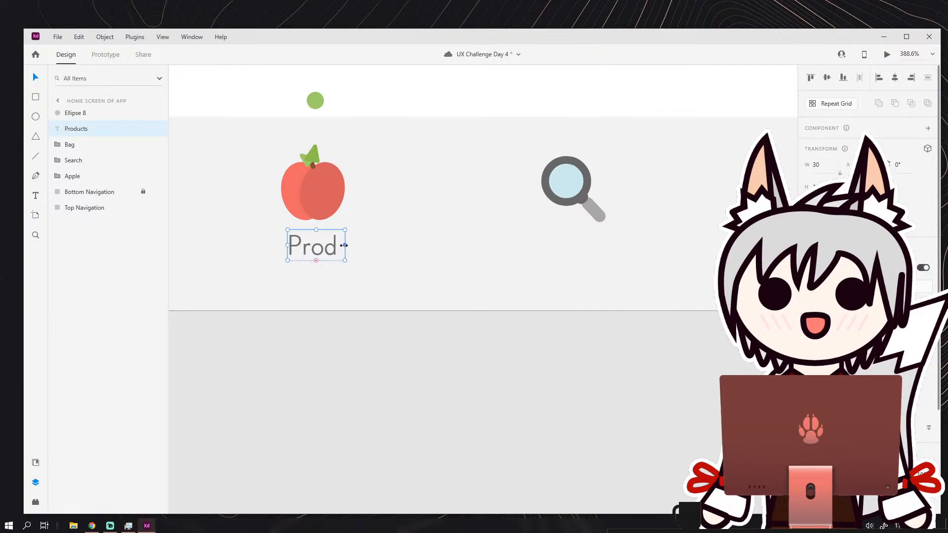
Widen the Products text box to 49 so the whole word fits on one line beneath the apple.
mouse_move(344, 245)
mouse_down()
mouse_move(406, 249)
mouse_move(350, 253)
mouse_up()
click(417, 254)
scroll(426, 253, down, 3)
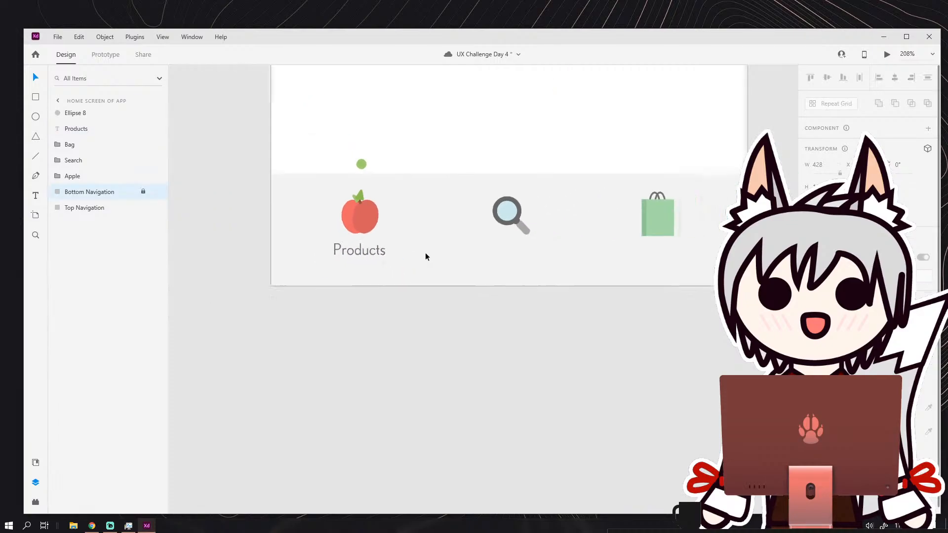
scroll(425, 254, down, 1)
drag(445, 265, 350, 281)
scroll(350, 280, down, 3)
scroll(308, 265, up, 3)
Reduce the font size of the Products label and align the word beneath the apple icon.
double_click(308, 281)
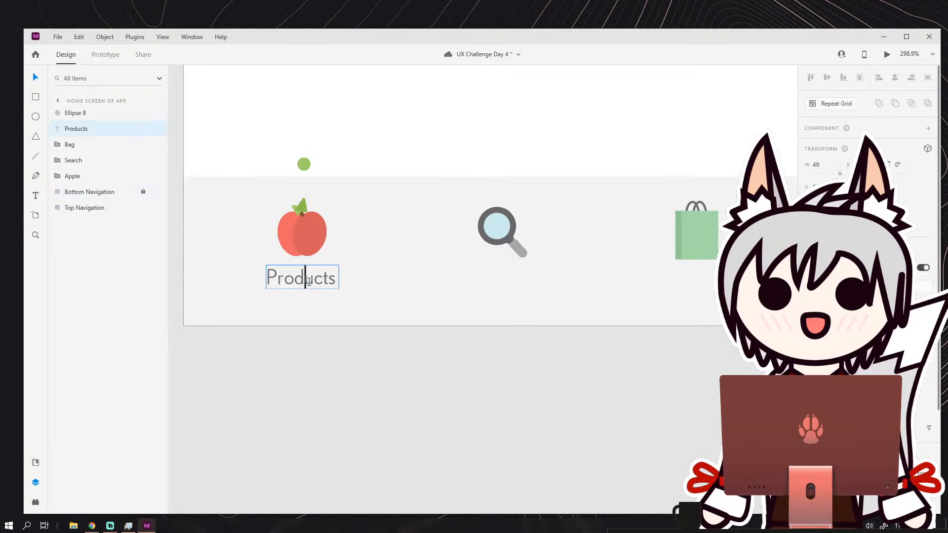
double_click(283, 283)
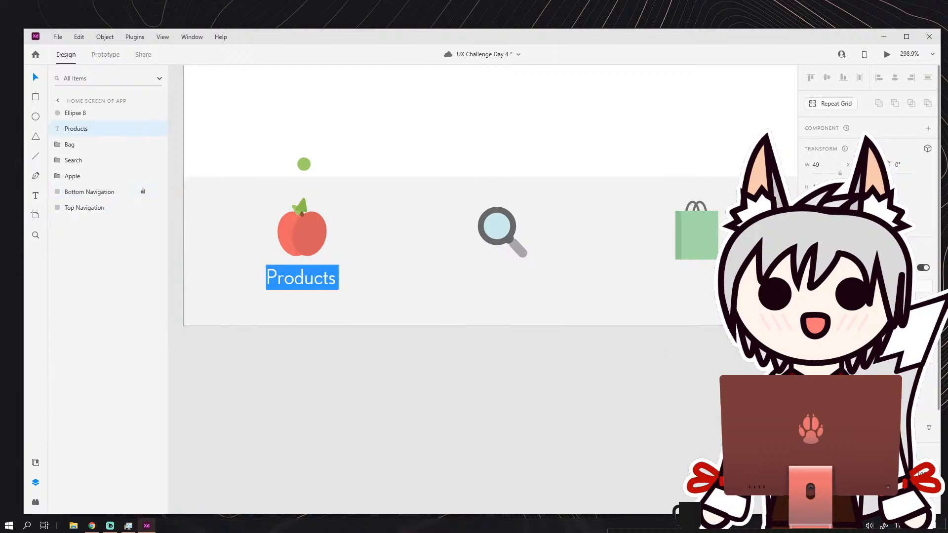
key(Return)
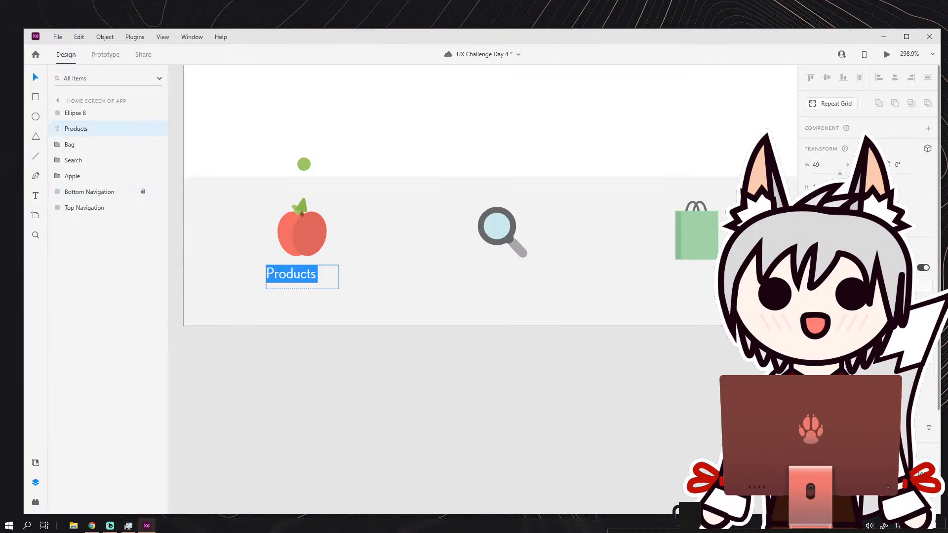
click(37, 77)
scroll(276, 285, up, 2)
drag(302, 271, 317, 265)
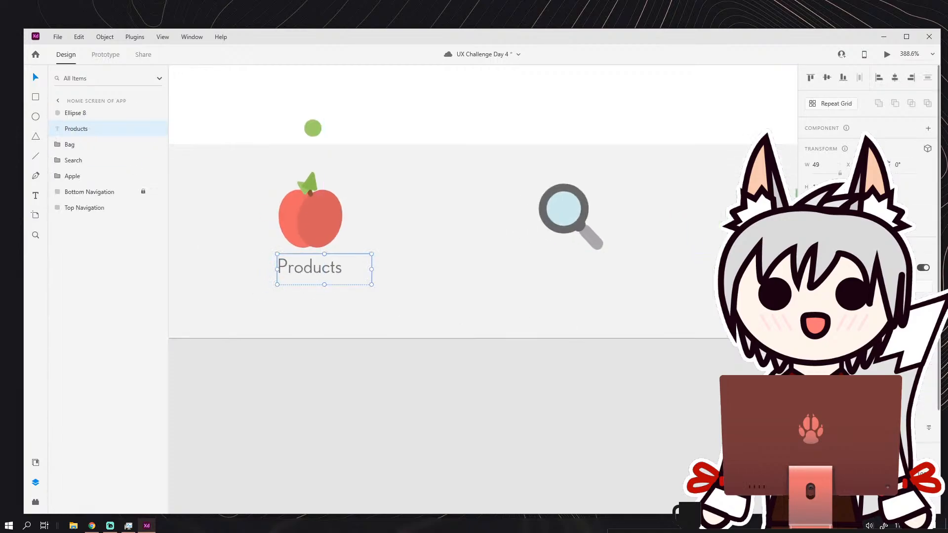
Try a bold weight on the Products label, undo it and choose a thin weight.
click(933, 361)
click(889, 418)
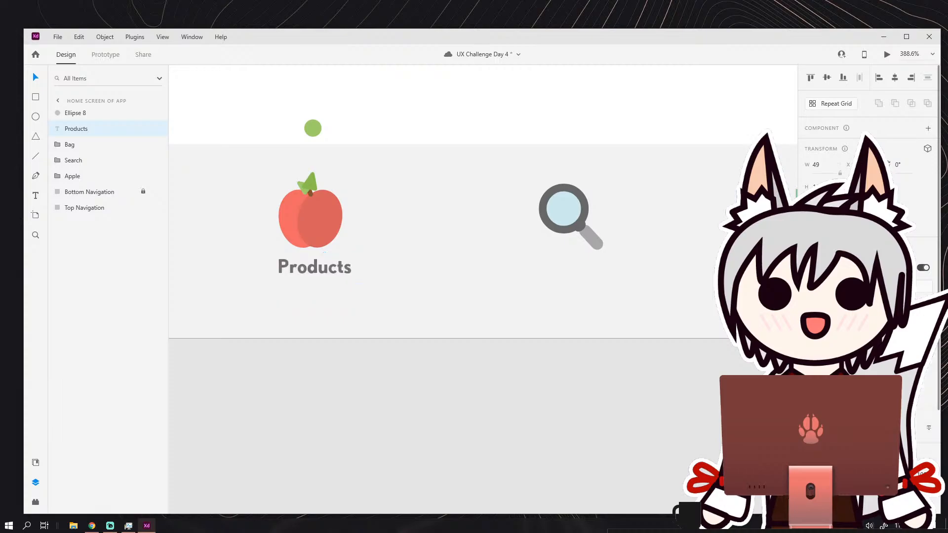
key(ctrl+z)
click(932, 362)
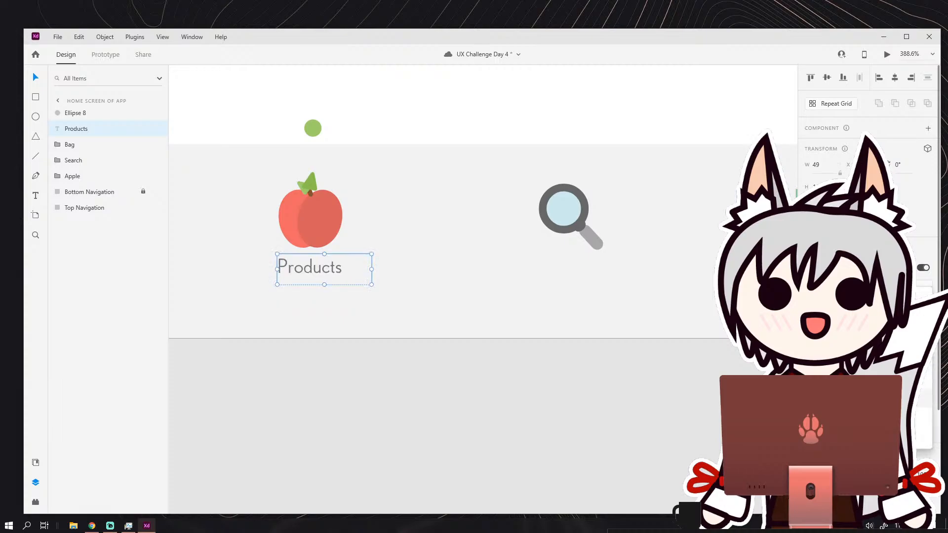
click(908, 379)
click(474, 292)
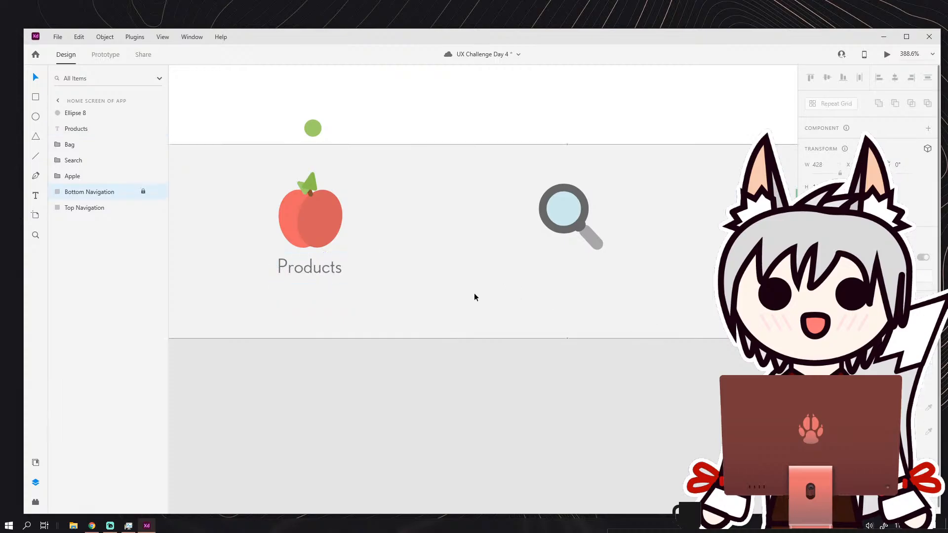
Examine how the small Products label reads at the scale of the whole home screen.
scroll(449, 280, down, 5)
scroll(400, 281, down, 6)
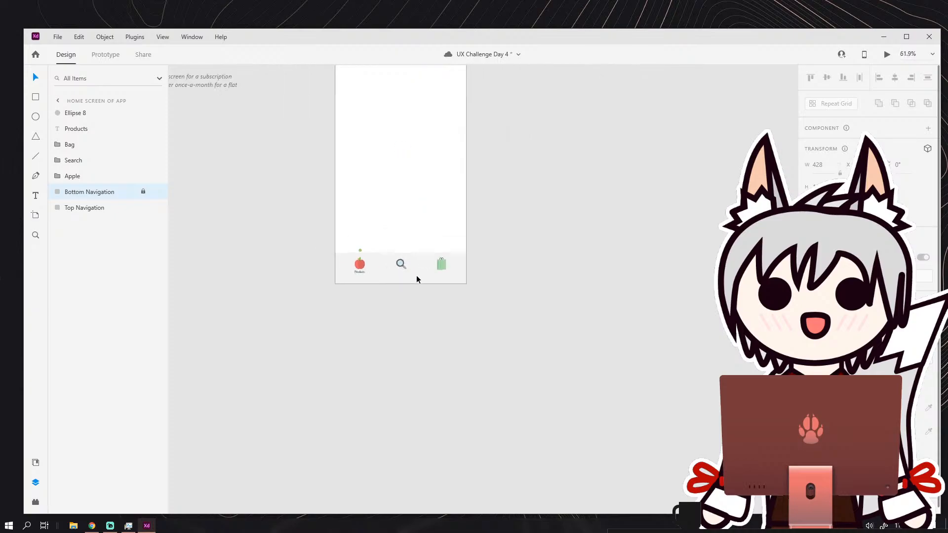
scroll(377, 270, up, 3)
drag(430, 205, 405, 361)
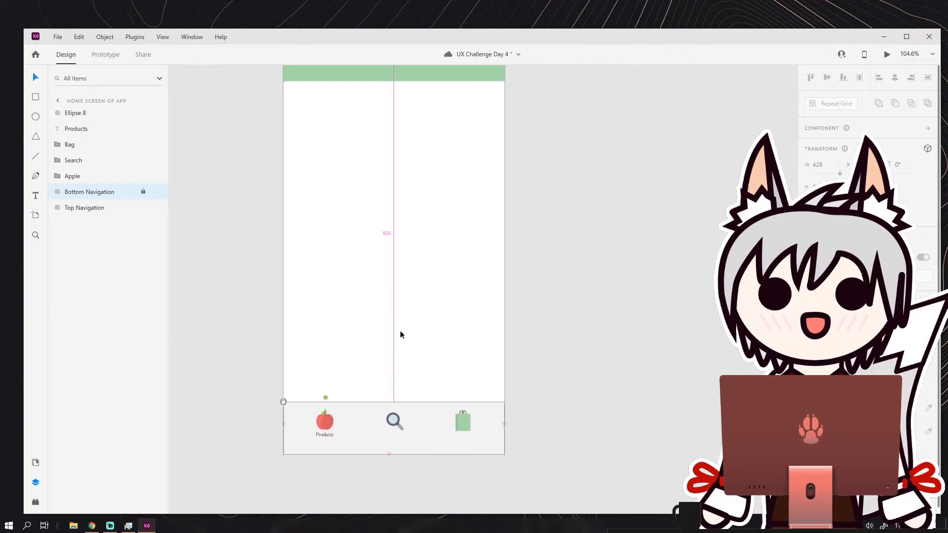
scroll(418, 316, down, 2)
scroll(425, 258, up, 1)
scroll(426, 257, up, 1)
drag(425, 258, 453, 285)
drag(403, 448, 416, 353)
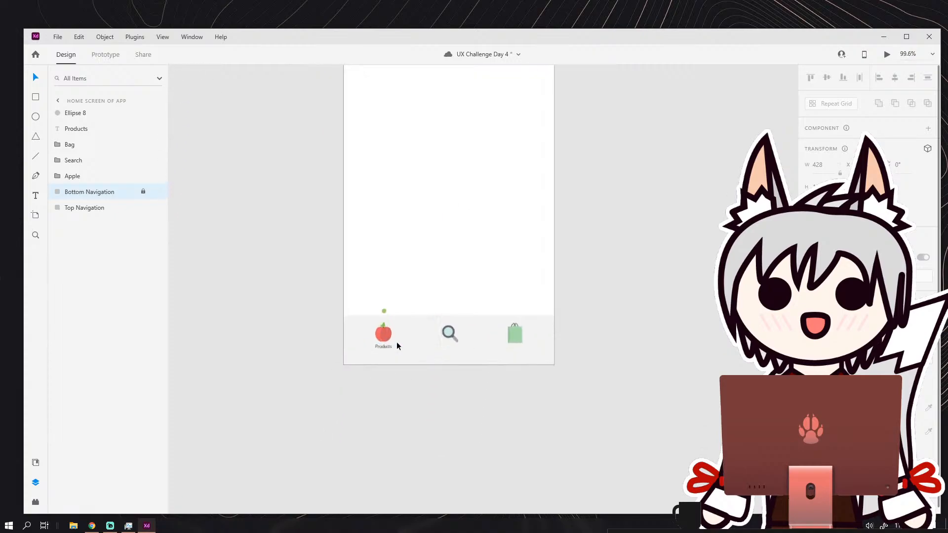
Change the Products label to a different, wider sans-serif typeface in a heavier weight.
scroll(396, 342, up, 5)
click(364, 349)
double_click(363, 348)
double_click(364, 348)
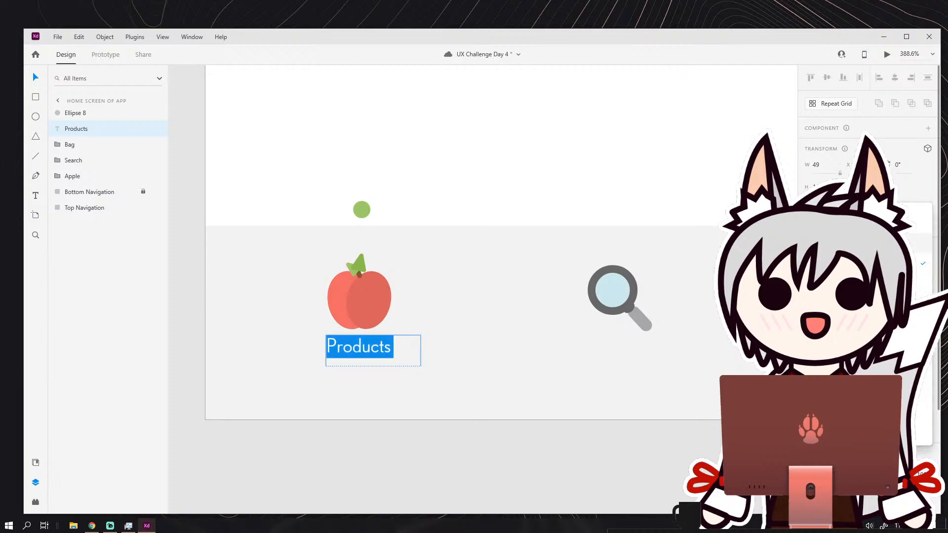
key(Return)
click(932, 359)
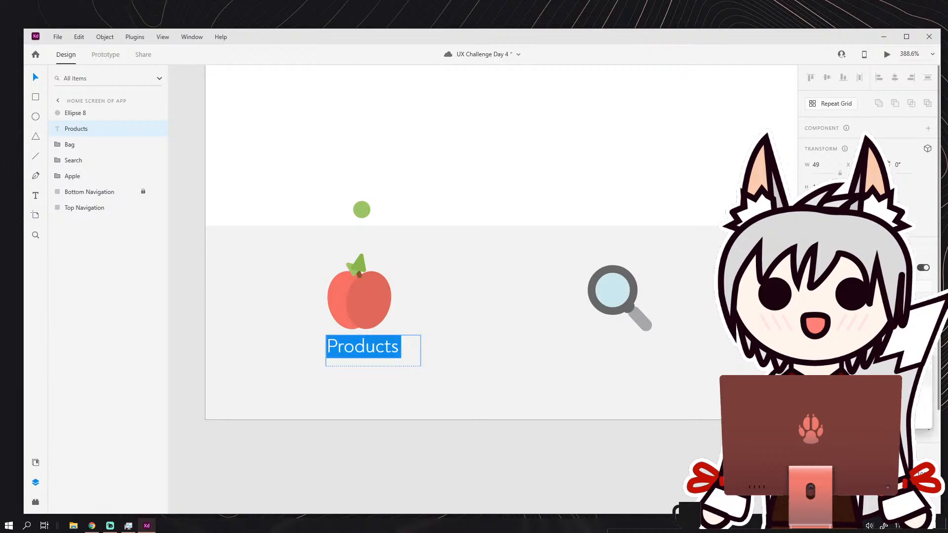
click(923, 398)
click(412, 345)
Increase the font size of the Products label and widen its text box to 68.
click(366, 346)
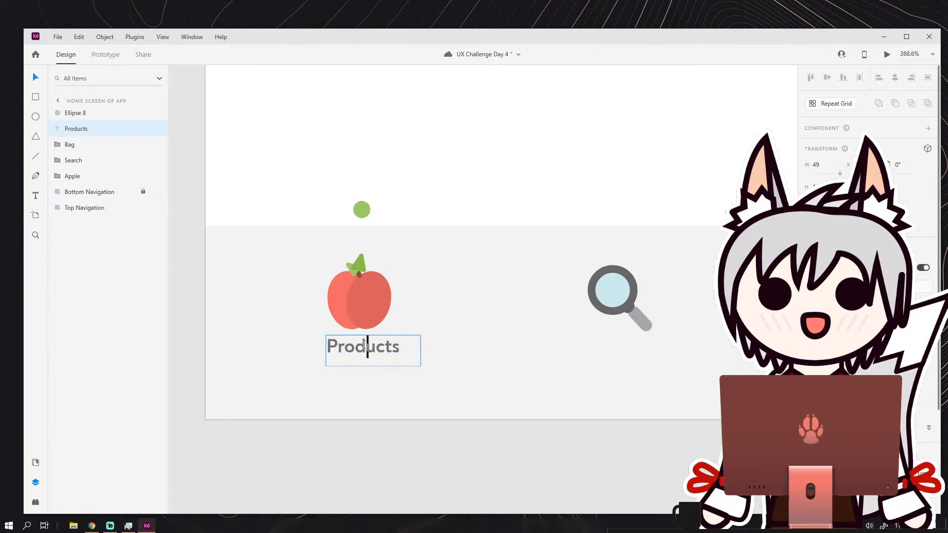
double_click(368, 362)
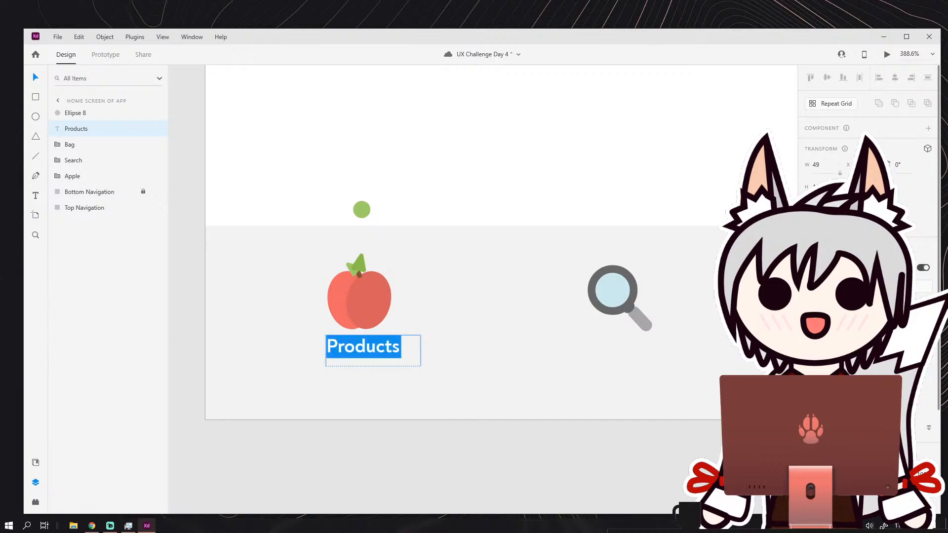
key(Return)
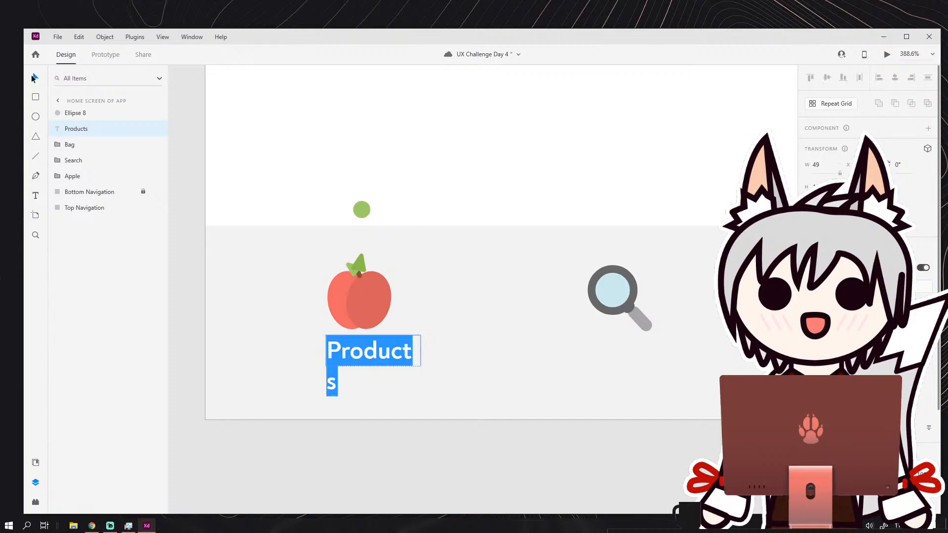
key(Escape)
drag(421, 351, 456, 351)
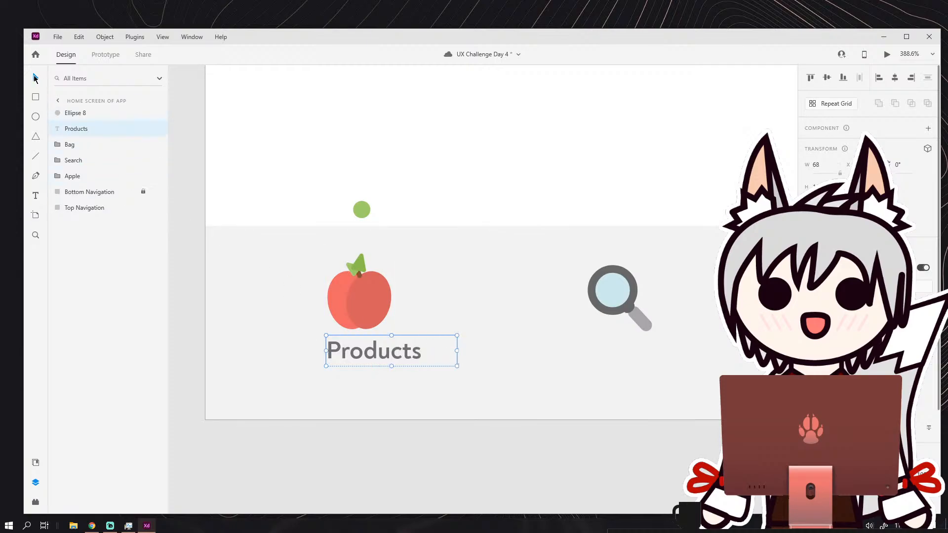
Move the Products label so the word sits centered just below the apple icon.
click(338, 334)
drag(381, 351, 367, 354)
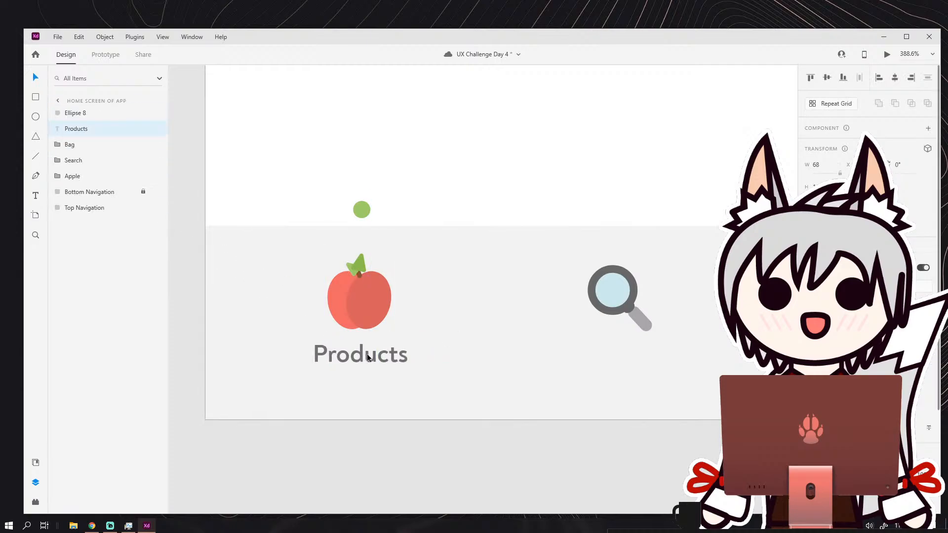
click(432, 316)
Check the size and spacing of the bold Products label against the apple and the whole screen.
scroll(431, 316, down, 6)
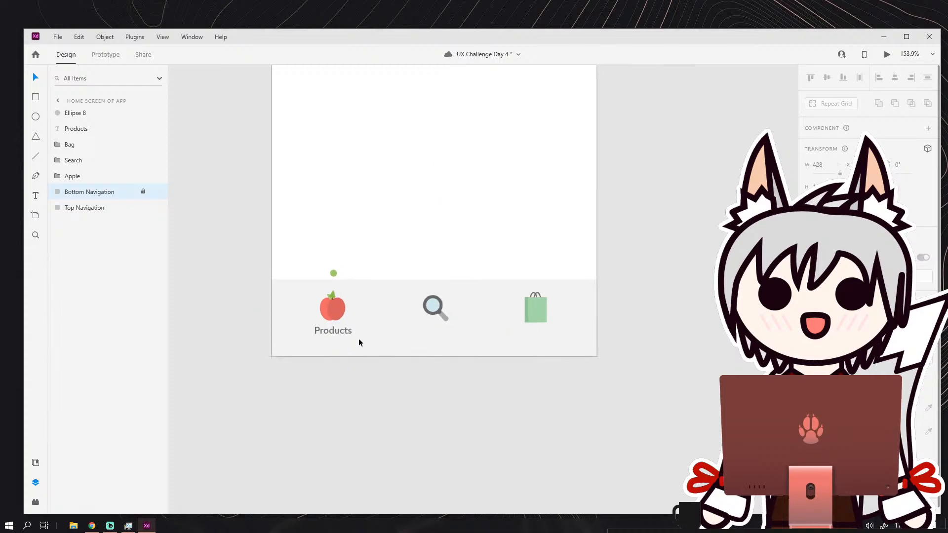
scroll(345, 334, up, 4)
scroll(366, 328, down, 3)
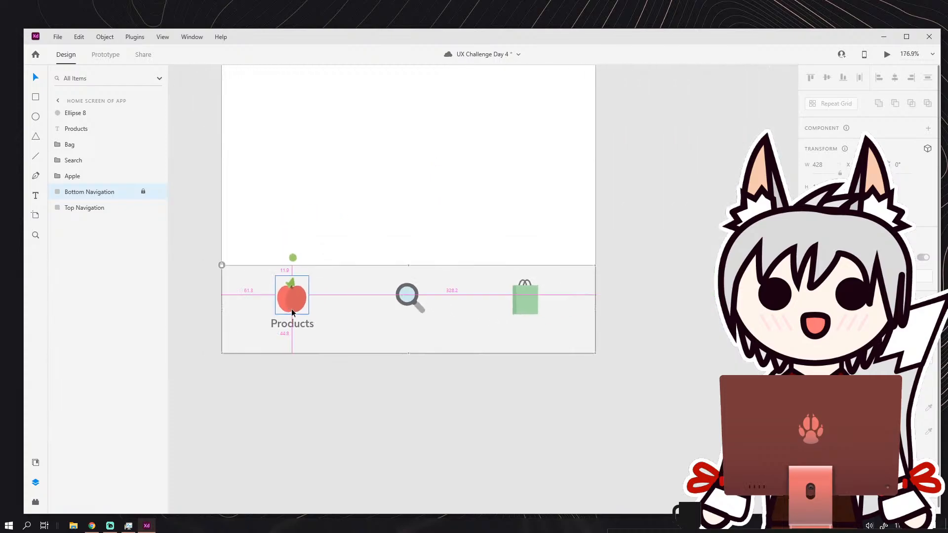
scroll(295, 324, up, 3)
click(302, 323)
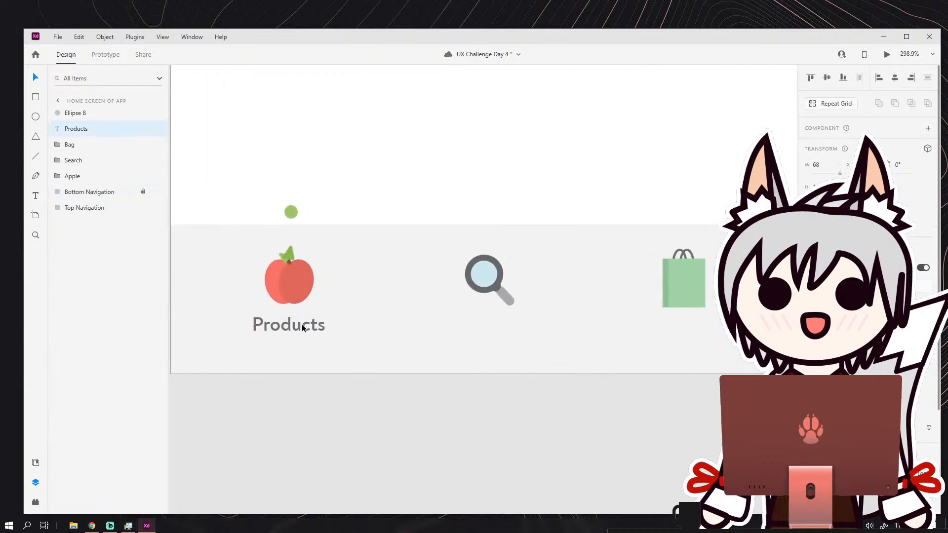
click(377, 286)
scroll(311, 317, down, 4)
scroll(393, 266, up, 6)
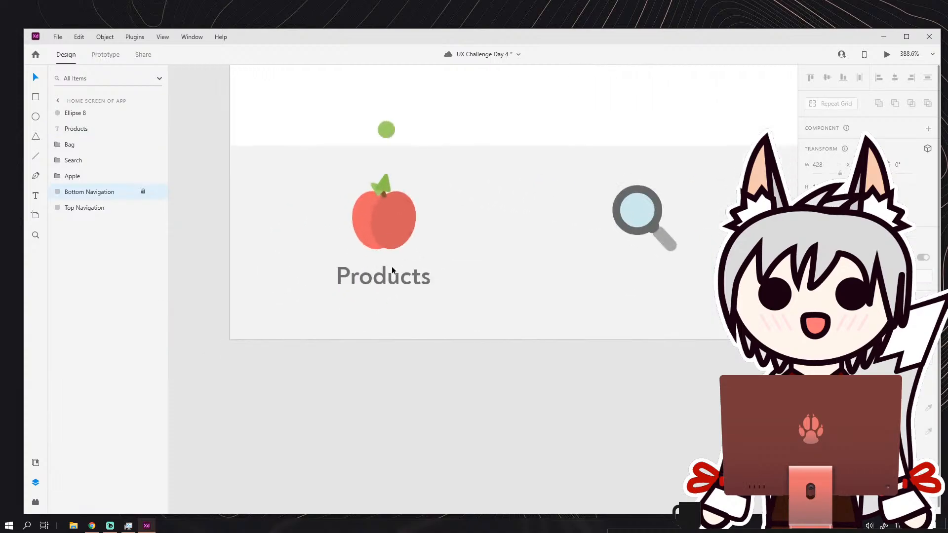
scroll(392, 265, down, 8)
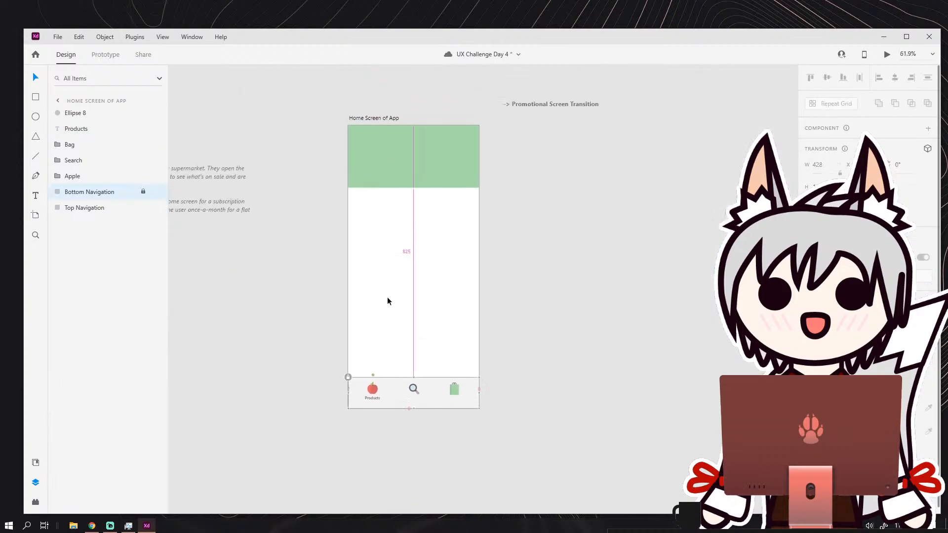
Add a text box about 267 wide in the white area below the green banner with the text "Products".
scroll(388, 296, up, 2)
scroll(394, 282, up, 1)
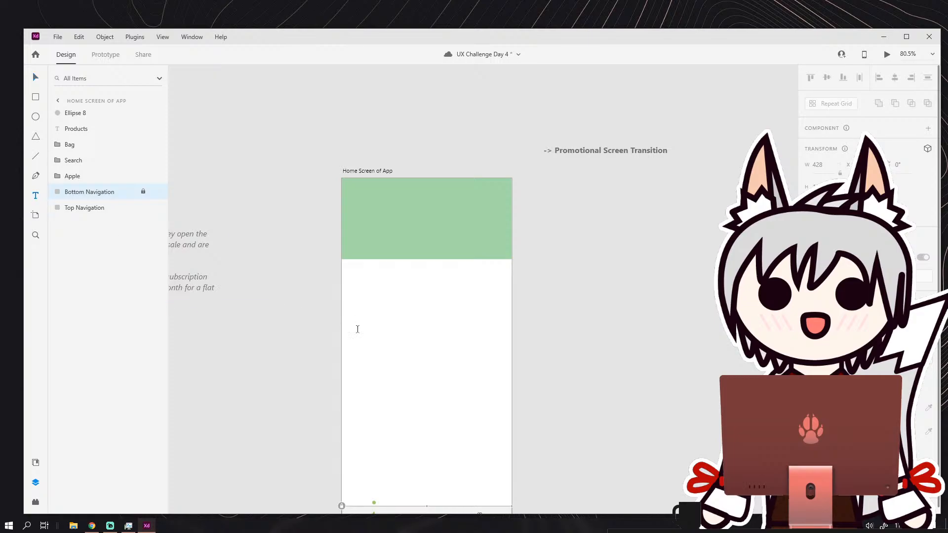
drag(363, 292, 468, 339)
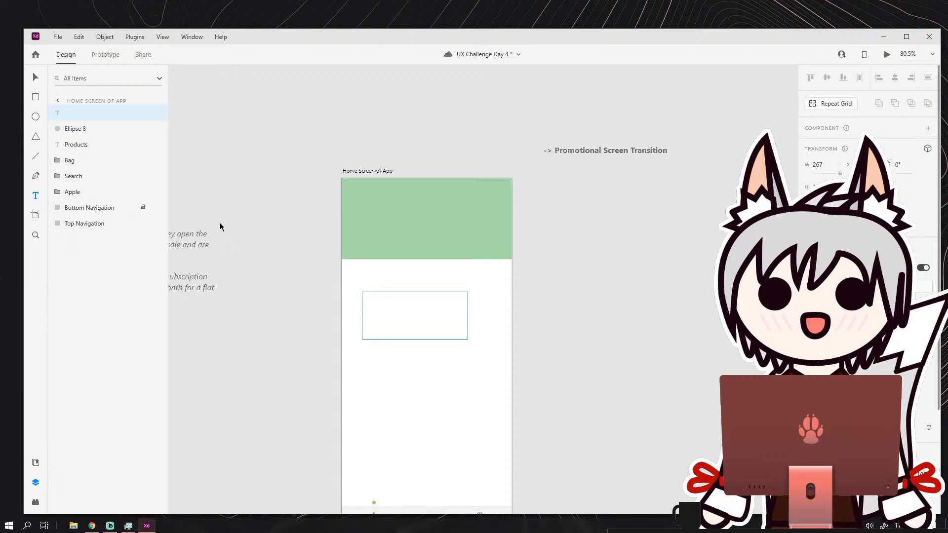
text(Products)
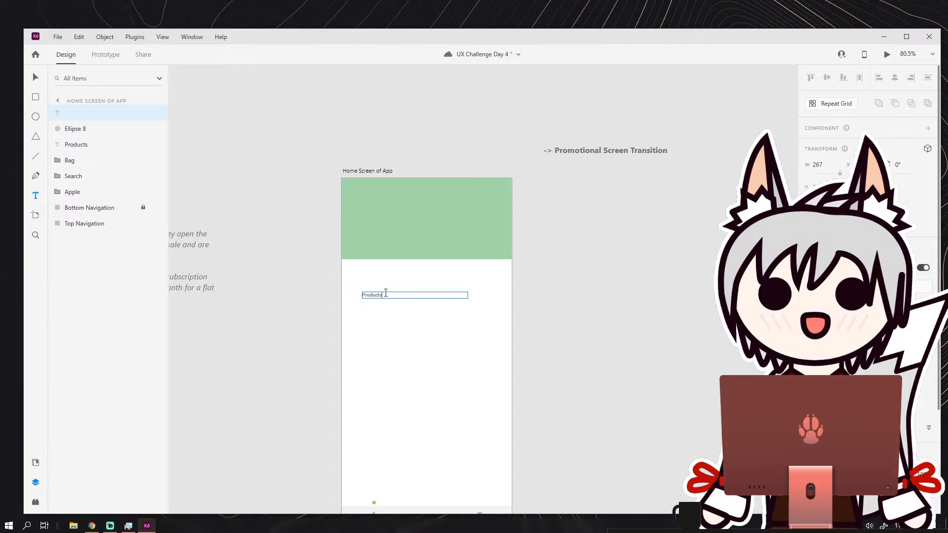
Enlarge the new Products heading in a bold sans-serif style and move it onto the lower part of the green banner.
key(ctrl+a)
key(Return)
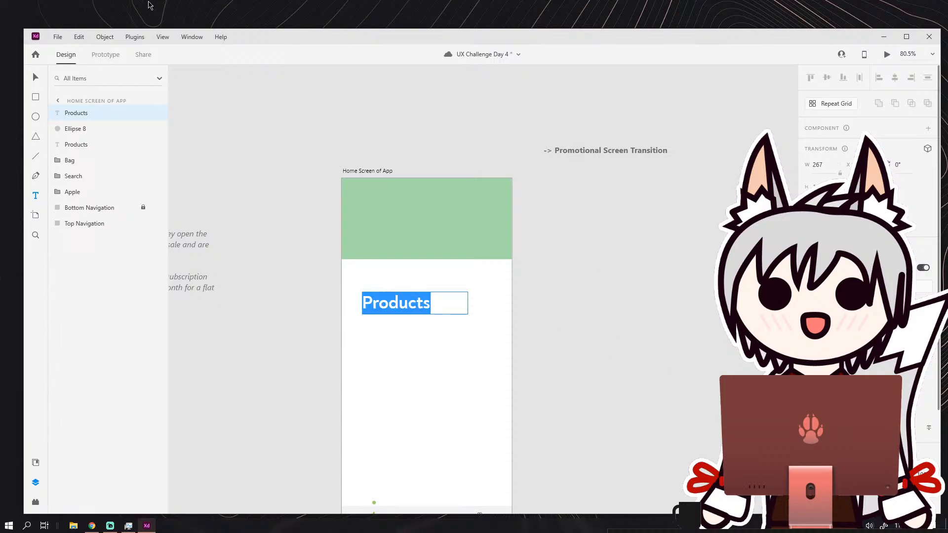
key(Escape)
drag(395, 306, 380, 236)
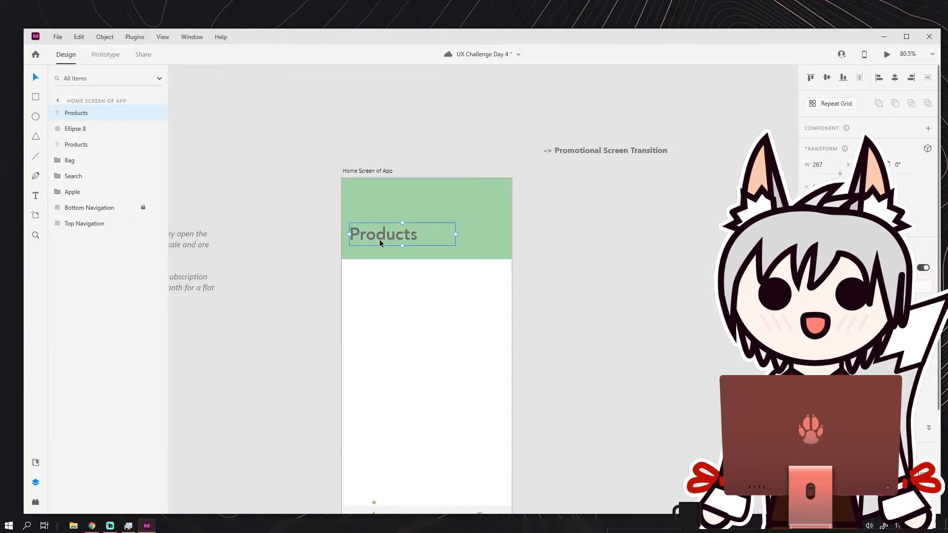
Recolor the large Products heading on the green banner to white.
double_click(378, 235)
key(ctrl+a)
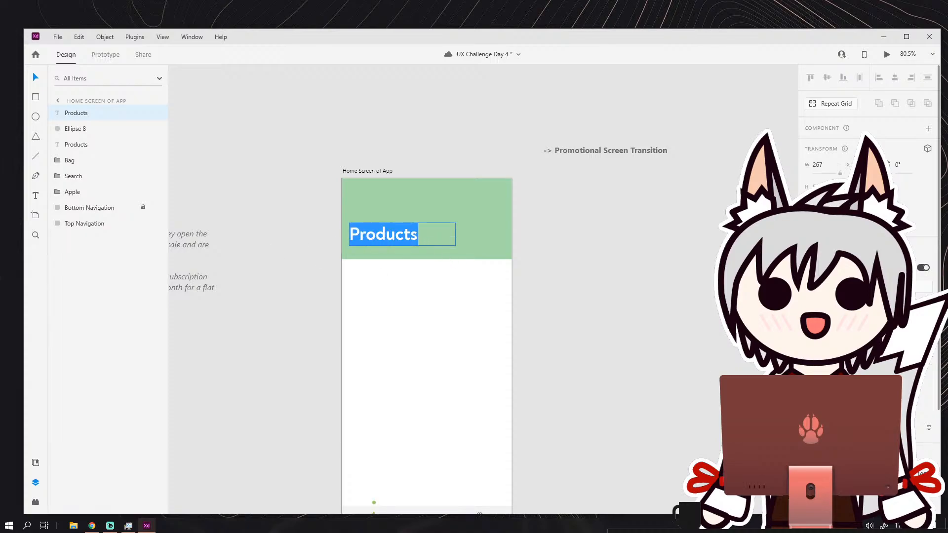
scroll(869, 198, down, 5)
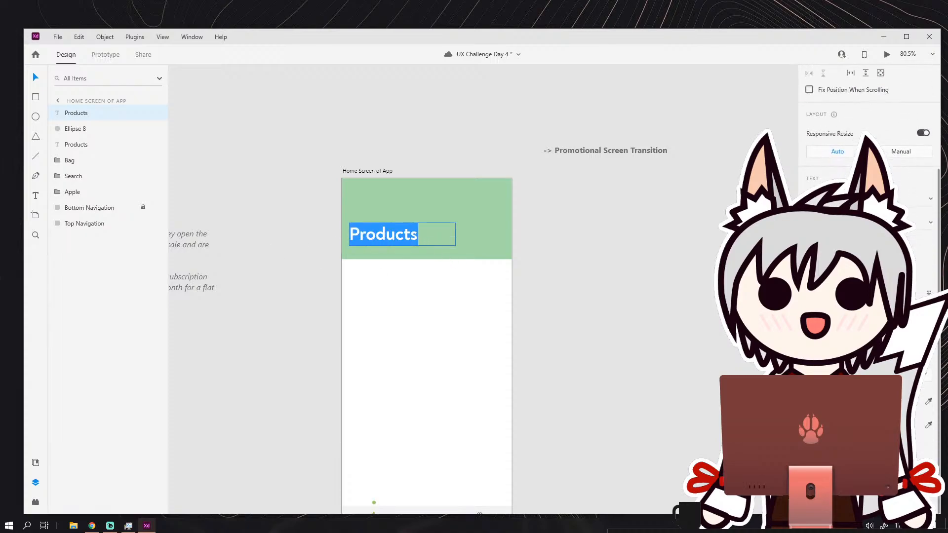
click(823, 401)
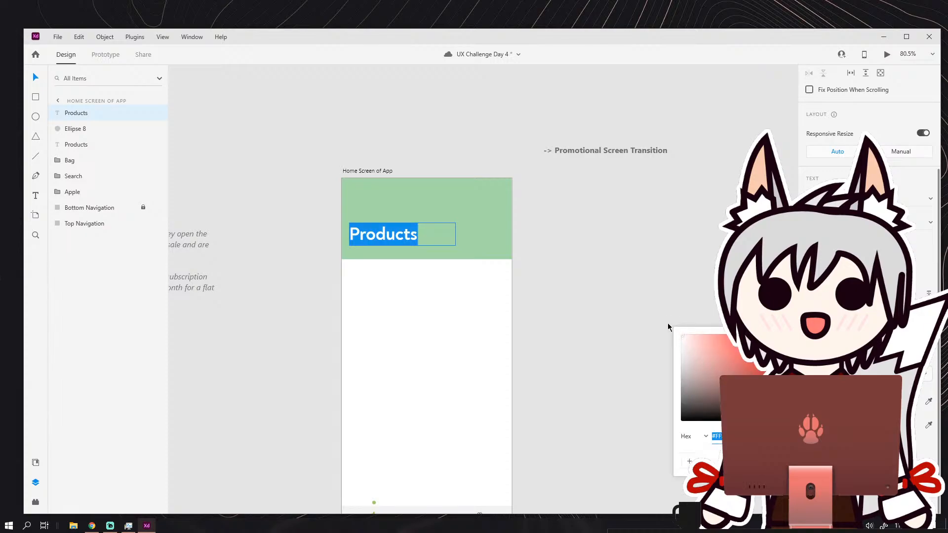
click(647, 296)
click(204, 142)
drag(440, 262, 439, 257)
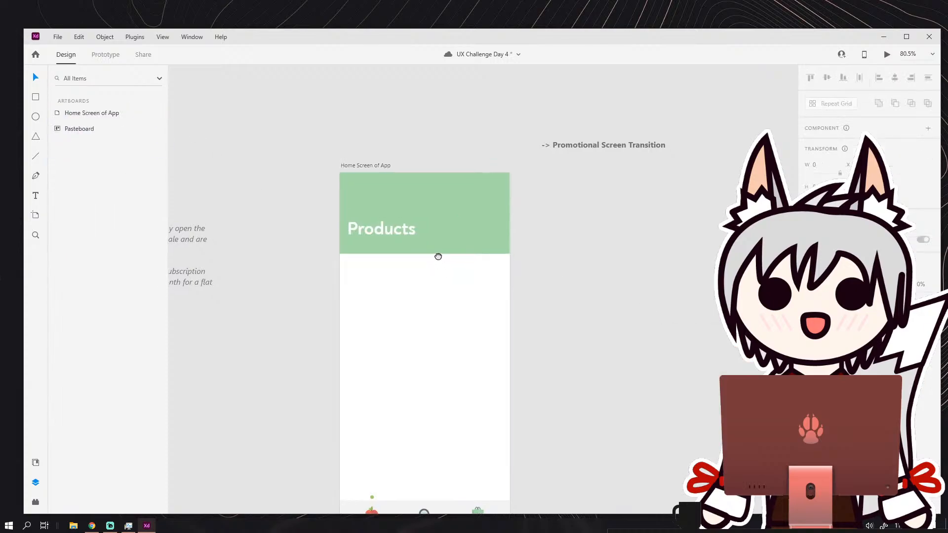
Move the white Products heading slightly higher on the banner, leaving room beneath it for category labels.
scroll(438, 257, up, 3)
click(380, 199)
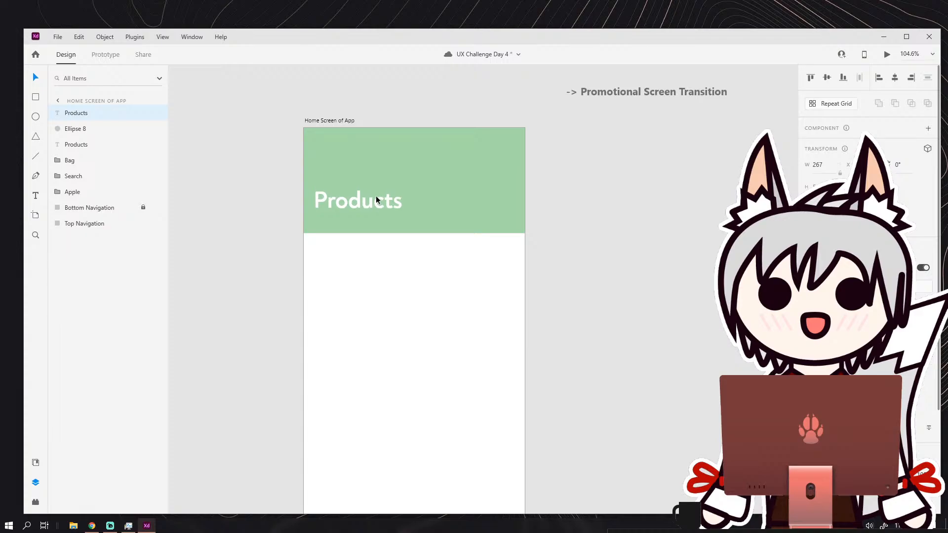
drag(375, 195, 377, 185)
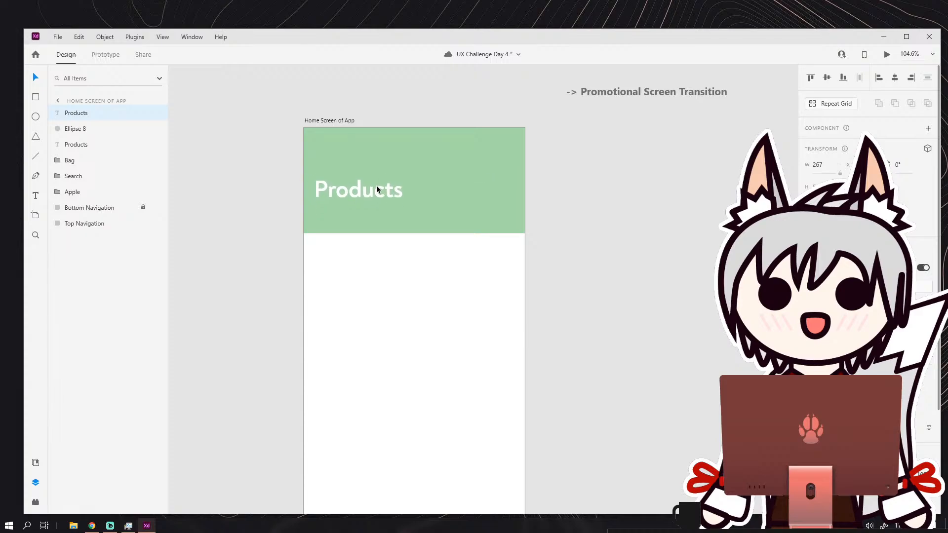
click(538, 214)
scroll(428, 227, down, 1)
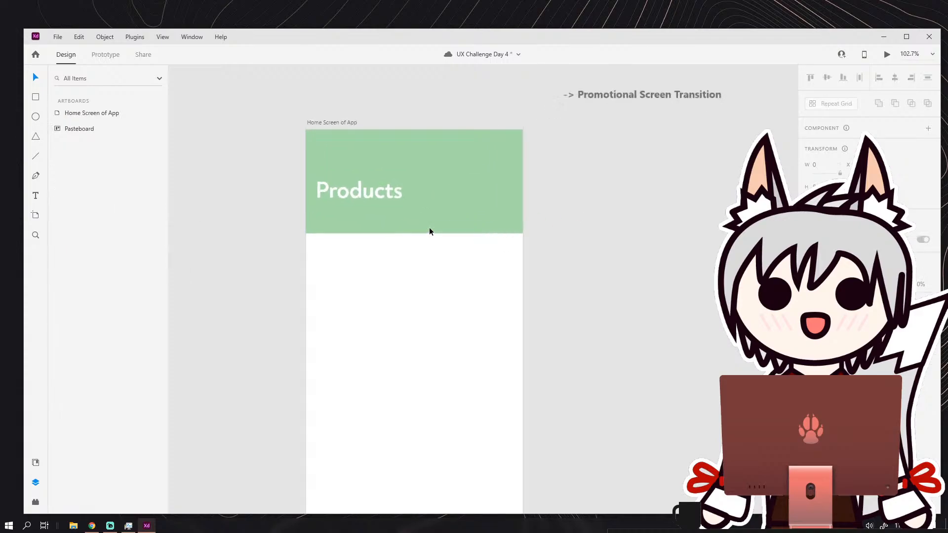
scroll(429, 227, up, 3)
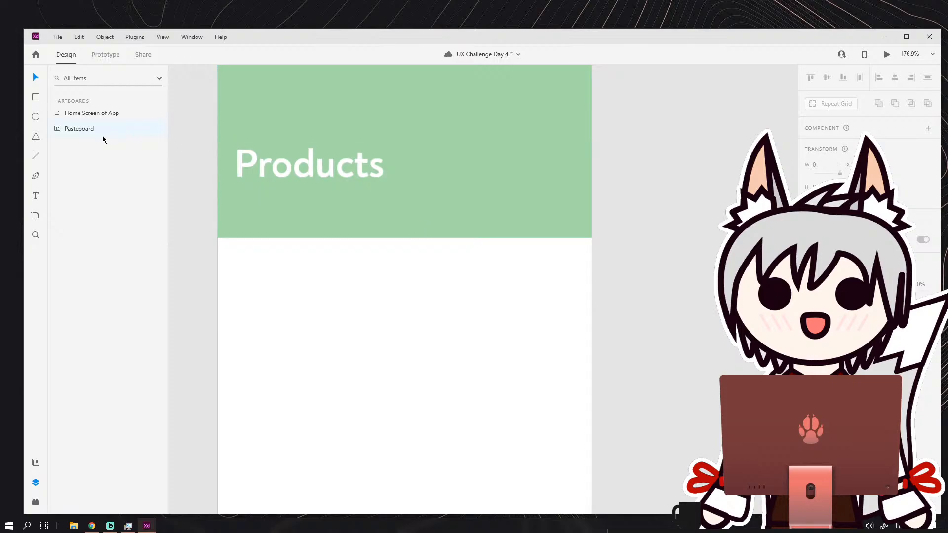
Duplicate the Products heading, place the copy just below it, and change its text to "Produce".
click(272, 168)
key(ctrl+d)
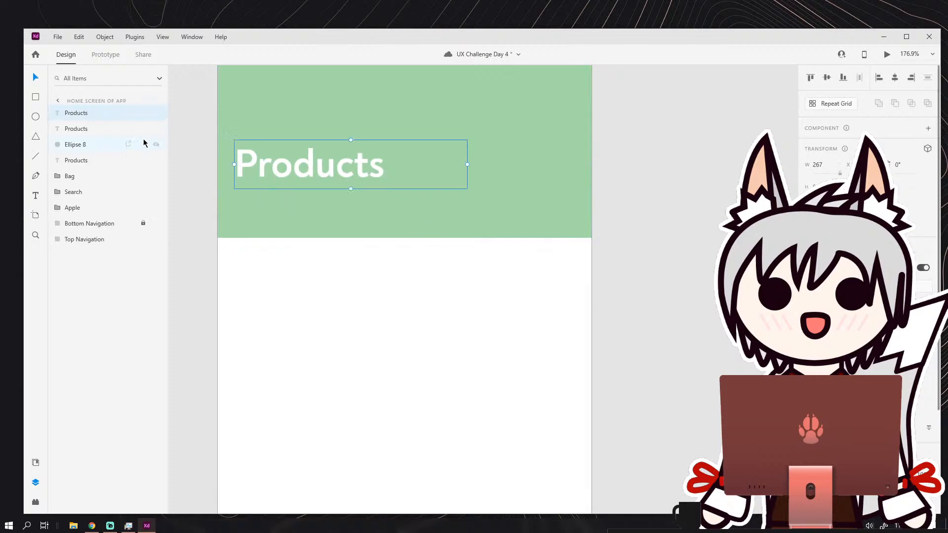
drag(283, 167, 299, 211)
double_click(299, 211)
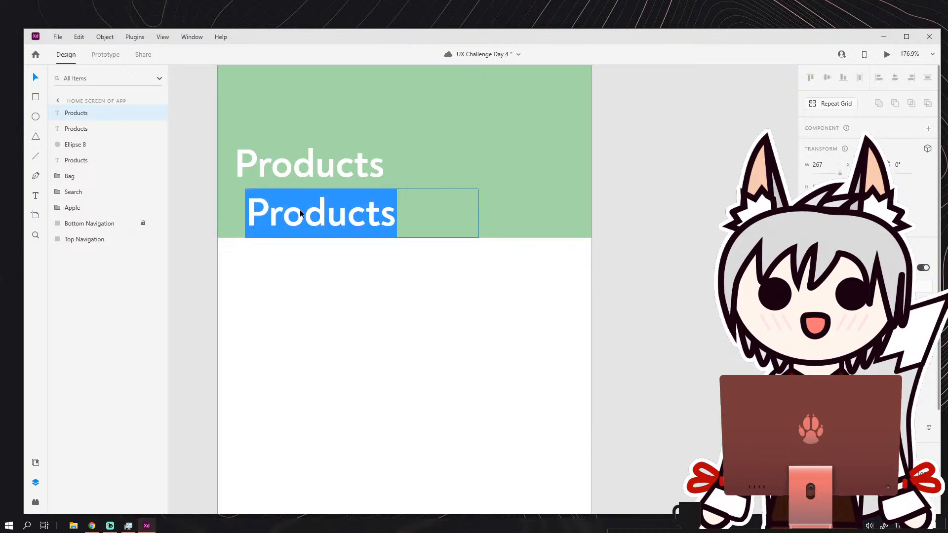
click(301, 209)
key(ctrl+a)
text(Product)
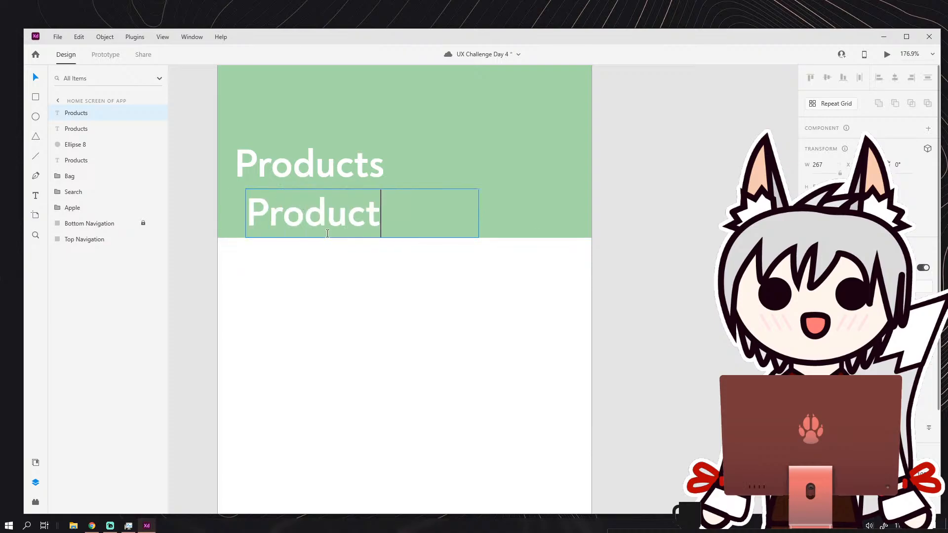
key(BackSpace)
text(e)
Shrink the Produce text to a small category label and move it near the banner's lower edge.
key(shift+Left)
key(shift+Left)
key(shift+Left)
key(shift+Left)
key(shift+Left)
key(shift+Left)
key(shift+Left)
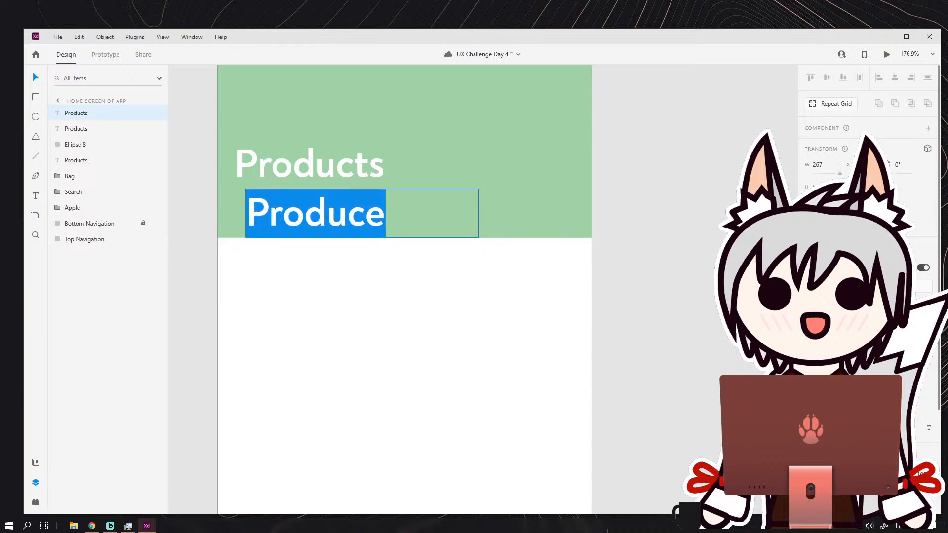
key(Return)
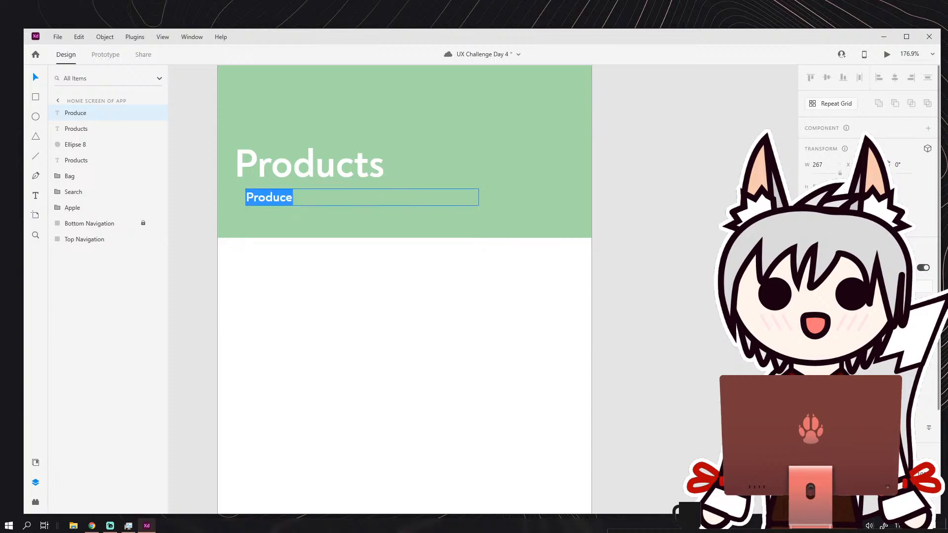
click(36, 83)
click(260, 281)
drag(276, 194, 286, 217)
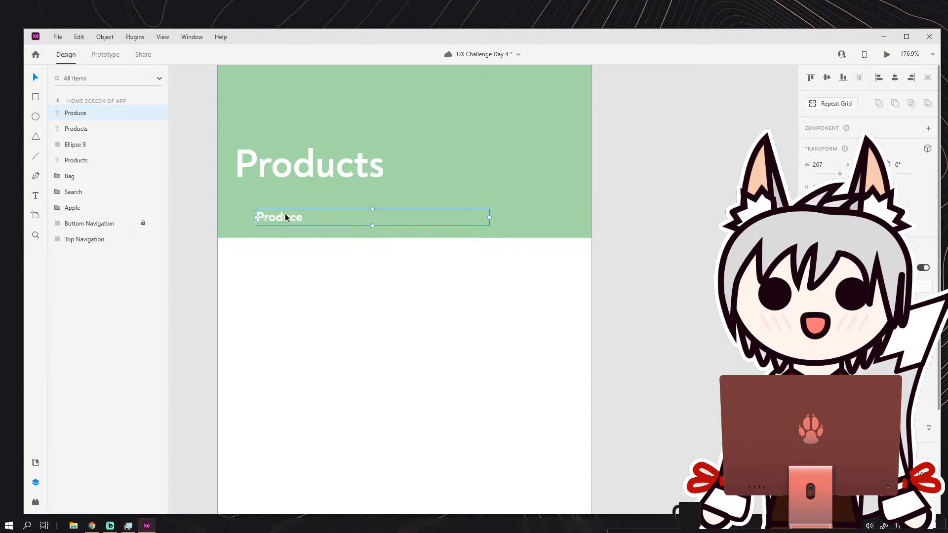
Narrow the Produce text box to about 54 wide and add a copy beside it reading "Meats".
drag(489, 218, 352, 219)
double_click(345, 218)
text(Meats)
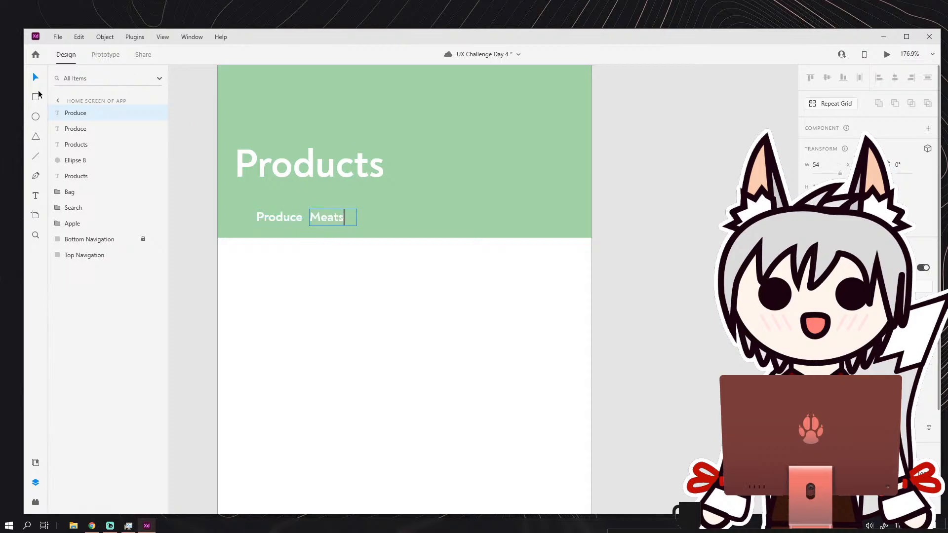
click(36, 82)
click(332, 253)
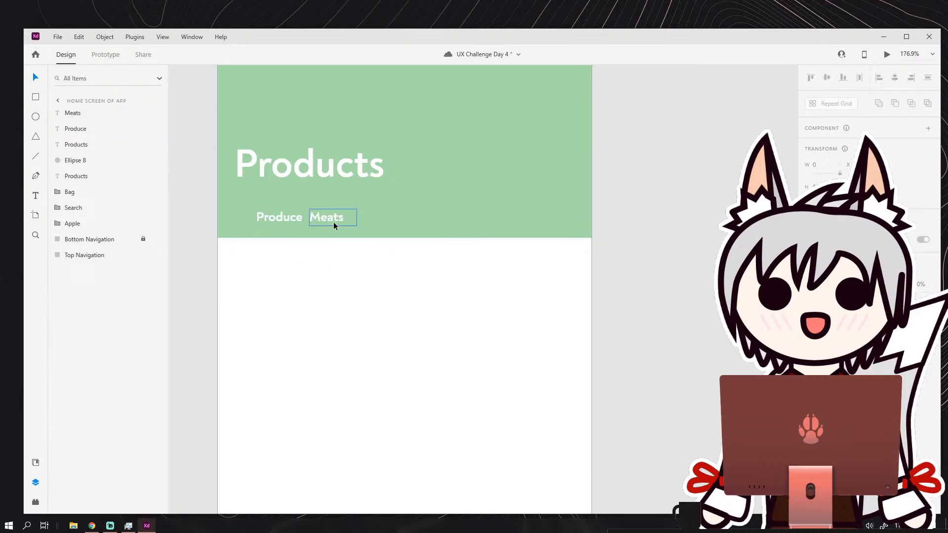
Move Meats slightly away from Produce and duplicate it to its right with the text "Bakery".
drag(333, 222, 356, 210)
key(ctrl+d)
double_click(411, 219)
click(409, 218)
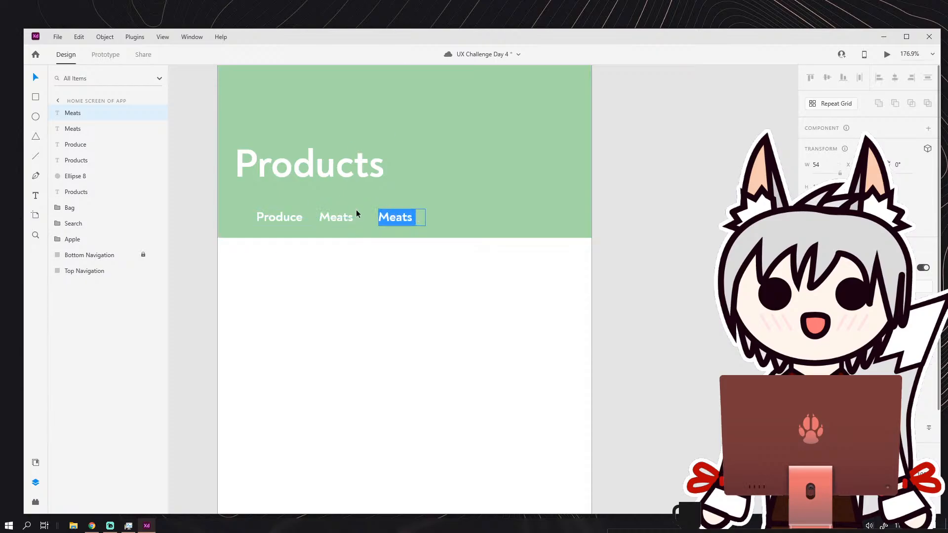
text(Bakery)
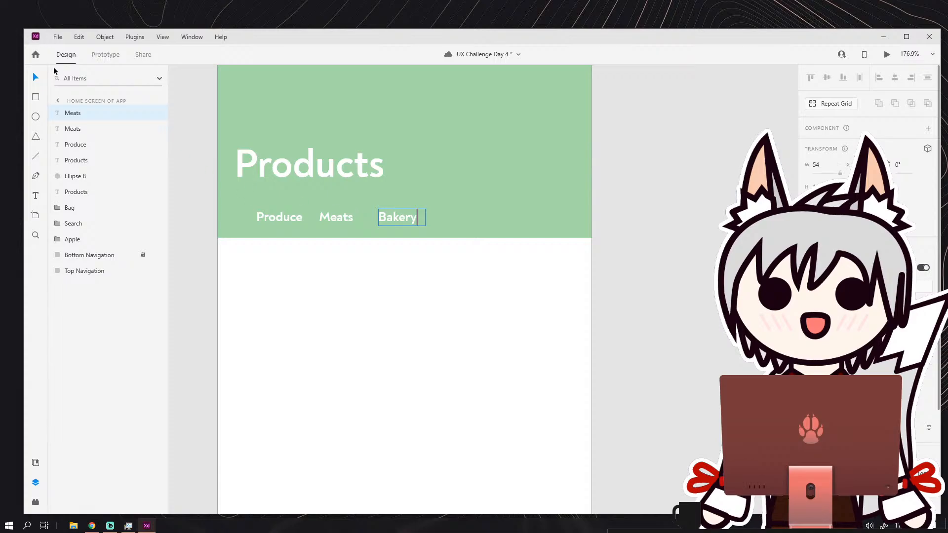
Move Bakery slightly closer to Meats and duplicate it to its right with the text "Frozen".
key(Escape)
drag(395, 218, 446, 215)
key(ctrl+d)
double_click(447, 218)
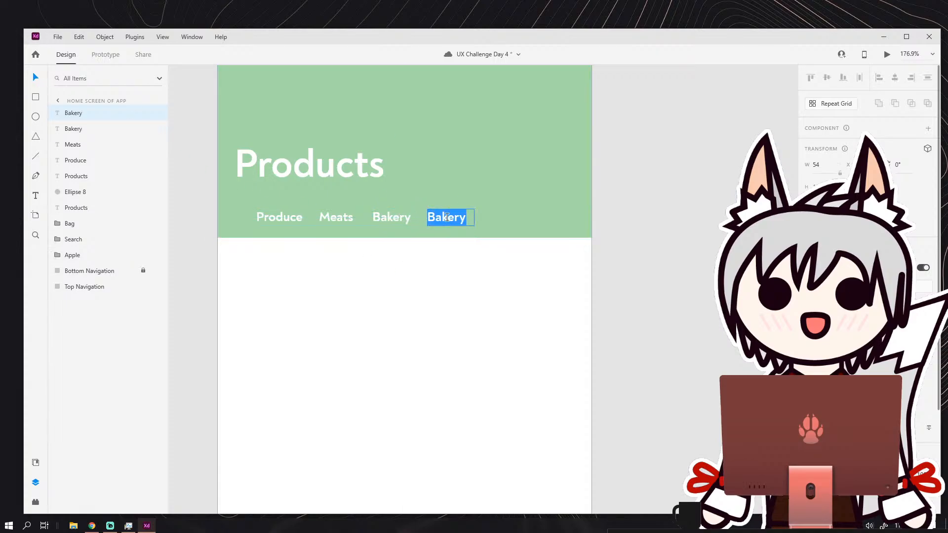
text(Frozen)
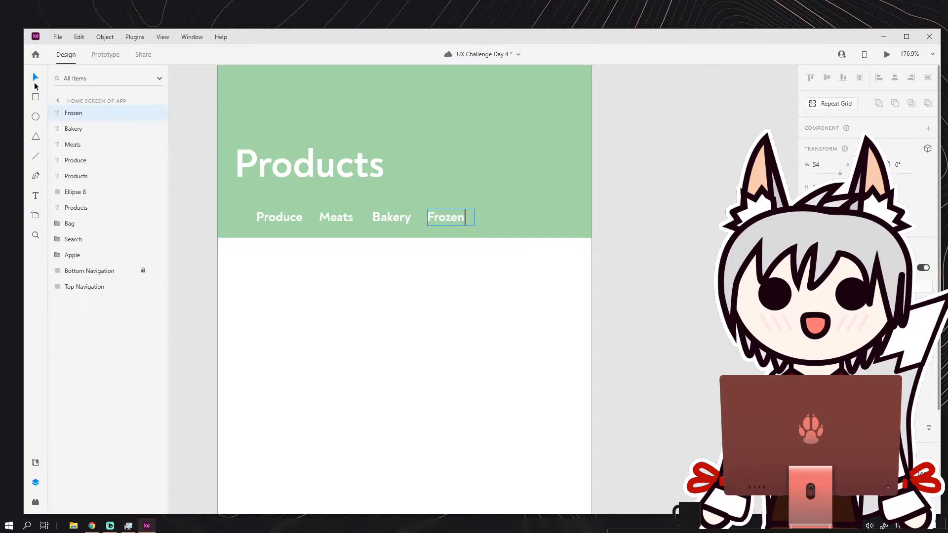
click(375, 295)
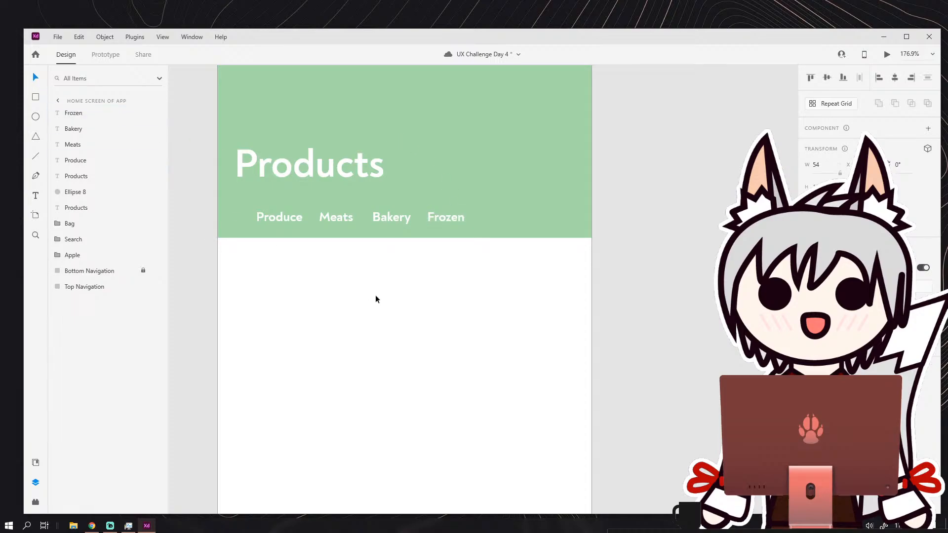
Duplicate Frozen as a fifth category label reading "Pantry" and move it to the banner's right edge.
click(458, 224)
key(ctrl+d)
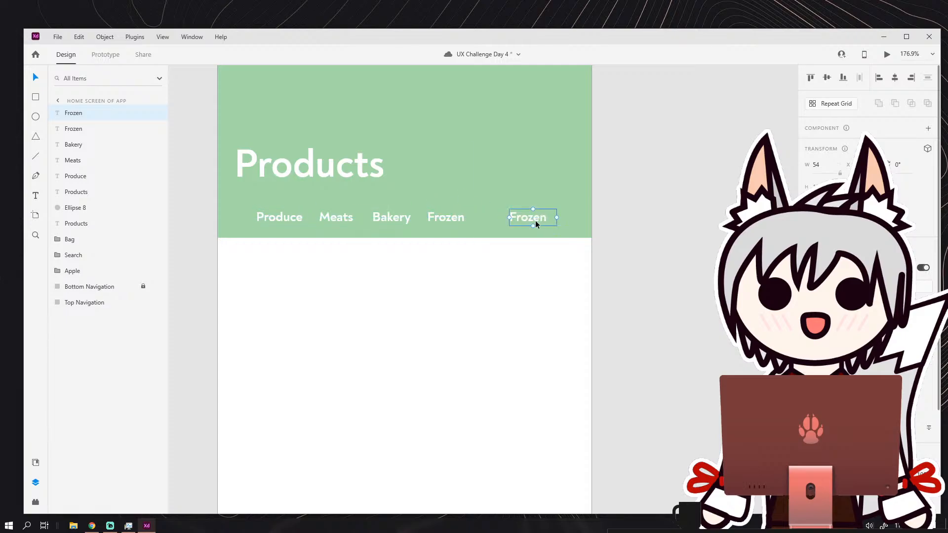
double_click(536, 221)
text(Pantry)
click(35, 77)
click(532, 209)
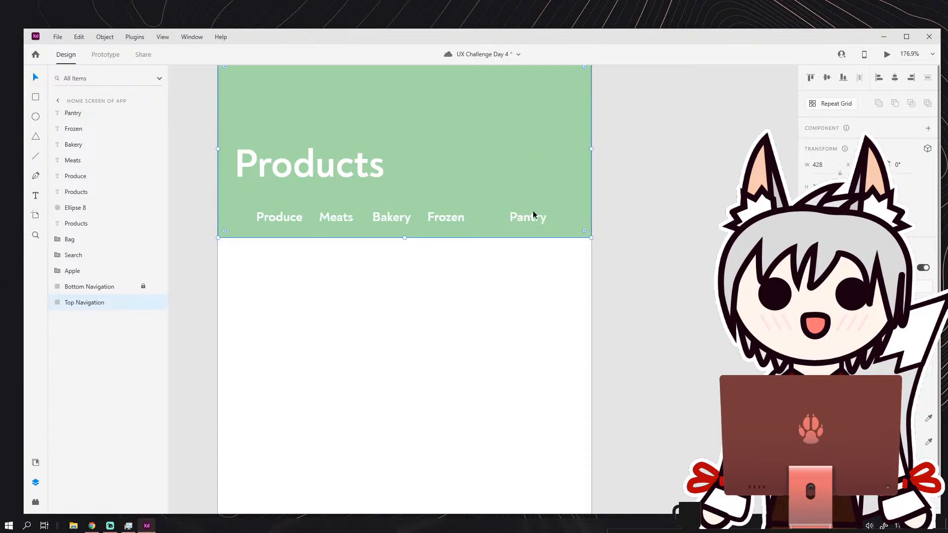
drag(531, 216, 586, 218)
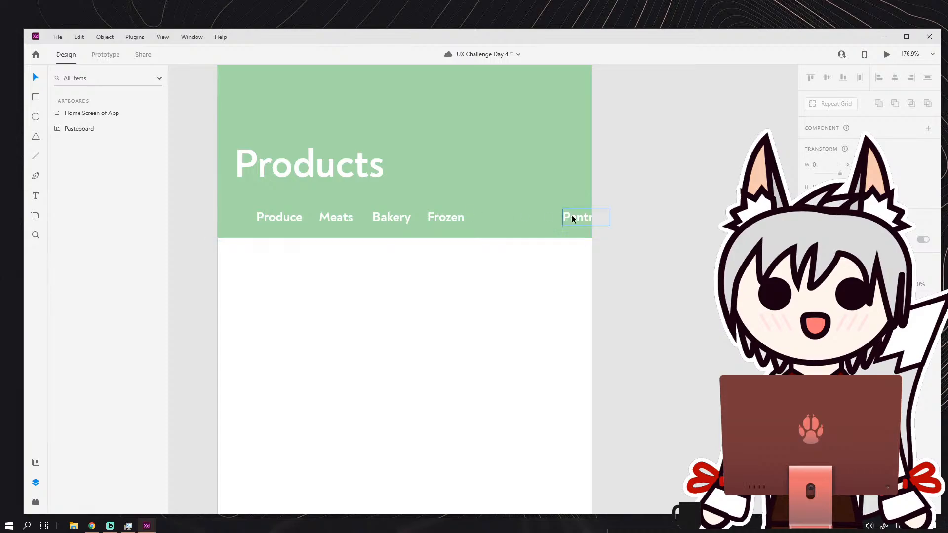
Spread the Produce, Meats, Bakery and Frozen labels more widely across the banner row.
scroll(524, 219, up, 3)
drag(381, 220, 445, 220)
drag(302, 221, 318, 221)
drag(246, 217, 358, 223)
drag(274, 227, 263, 229)
mouse_move(353, 224)
mouse_down()
mouse_move(377, 227)
mouse_move(346, 230)
mouse_up()
click(384, 212)
drag(424, 223, 473, 227)
click(497, 203)
Pull the Pantry label back so the whole word fits inside the banner's right edge.
scroll(498, 202, down, 1)
scroll(498, 206, down, 3)
scroll(484, 245, up, 5)
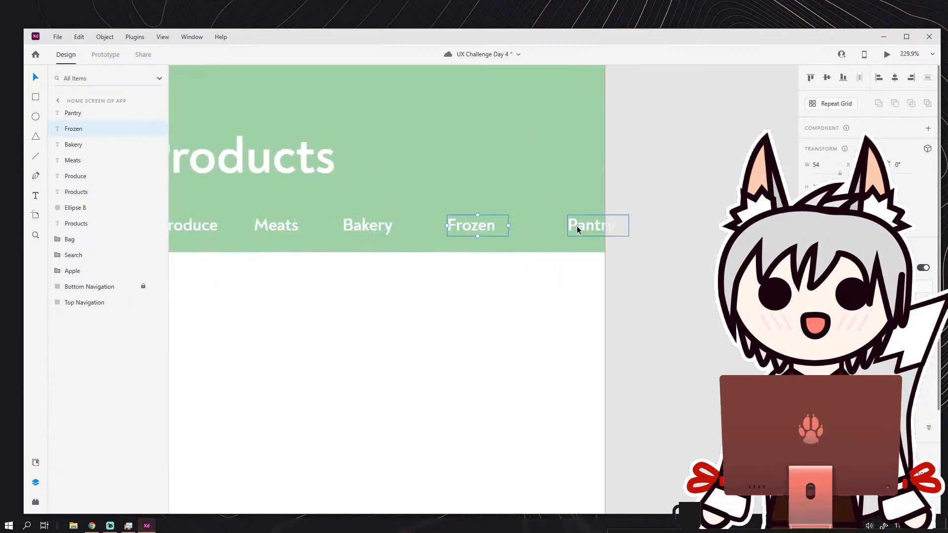
drag(577, 226, 560, 226)
click(626, 218)
scroll(627, 221, down, 7)
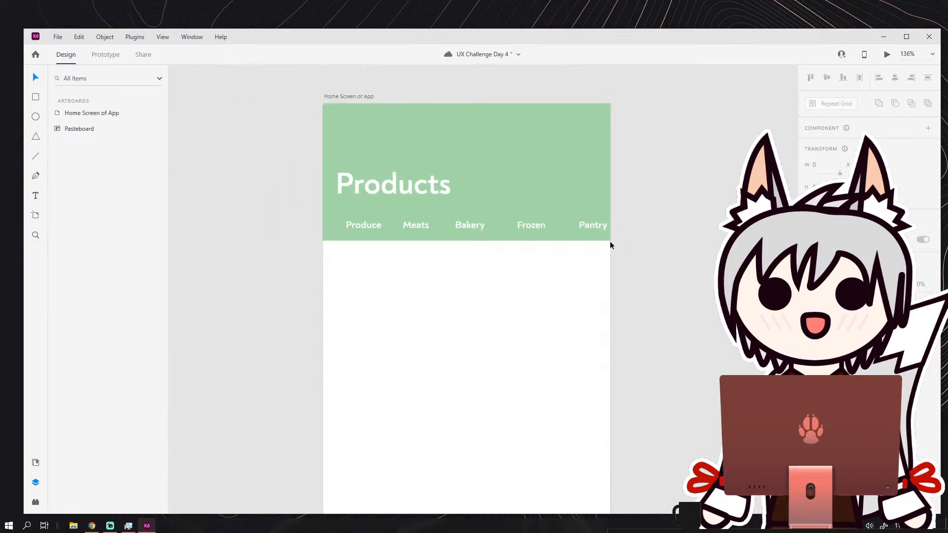
Undo the accidental drag on the banner and lock the Top Navigation layer.
scroll(555, 225, up, 4)
drag(242, 192, 384, 213)
key(ctrl+z)
click(144, 302)
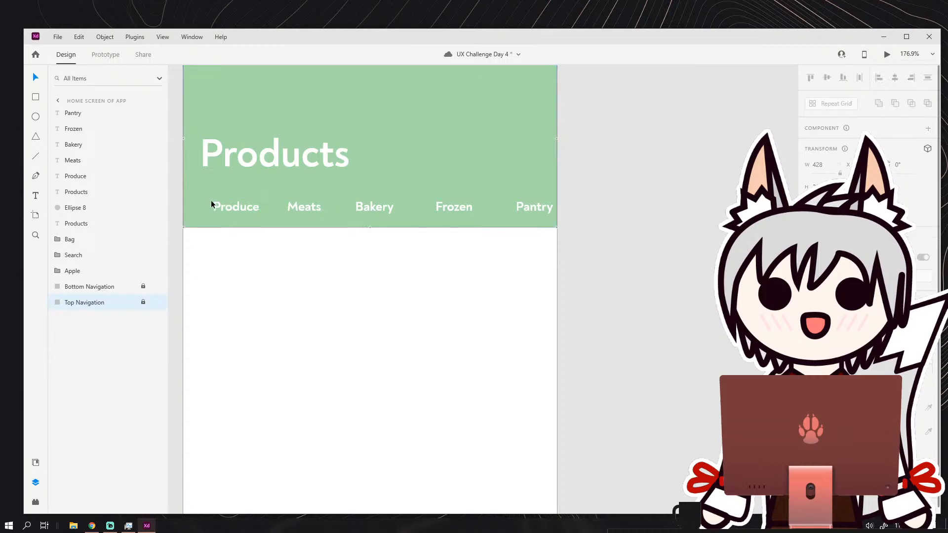
Select all five category labels and shift them together slightly right, letting Pantry run past the banner's edge.
drag(211, 200, 550, 206)
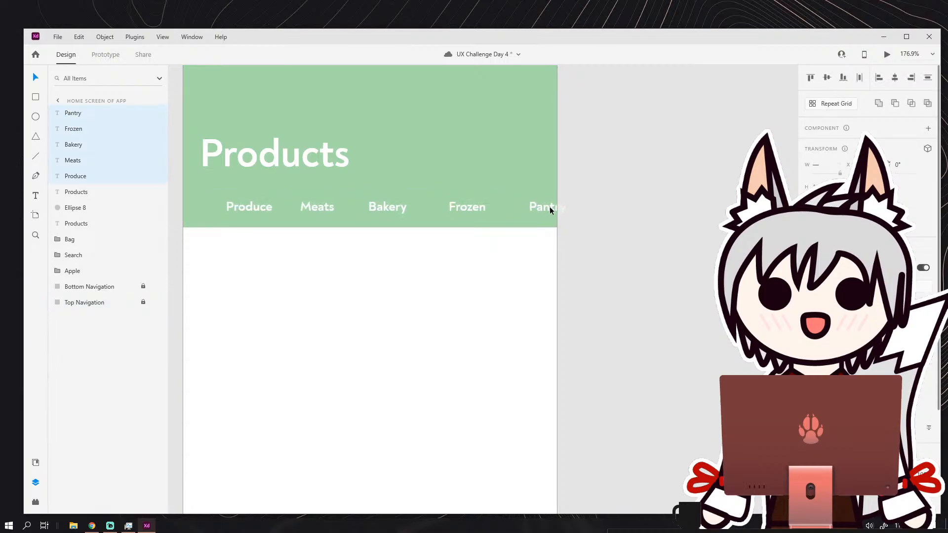
key(Escape)
scroll(568, 237, down, 3)
scroll(528, 222, up, 5)
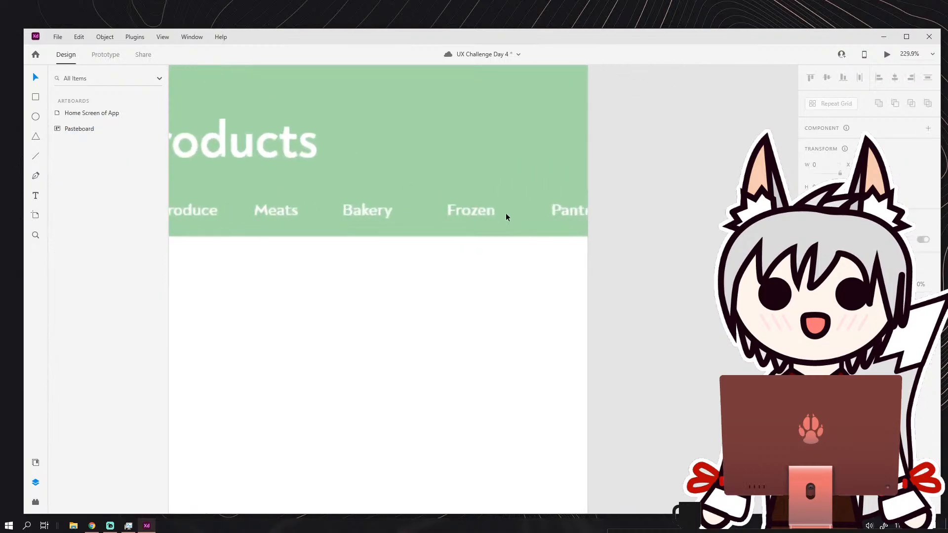
Center Frozen between Bakery and Pantry, and nudge Bakery slightly to the right.
click(478, 209)
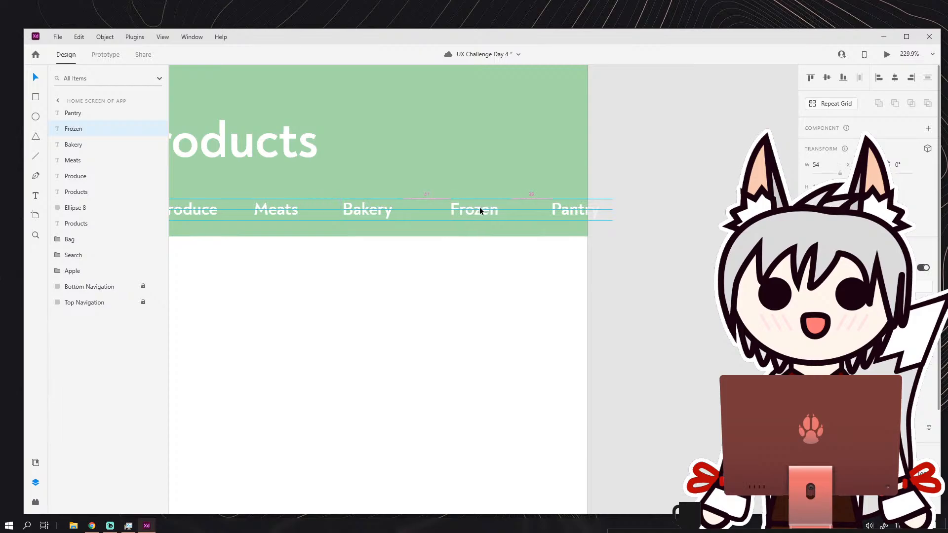
click(653, 195)
scroll(607, 220, down, 4)
scroll(525, 217, up, 4)
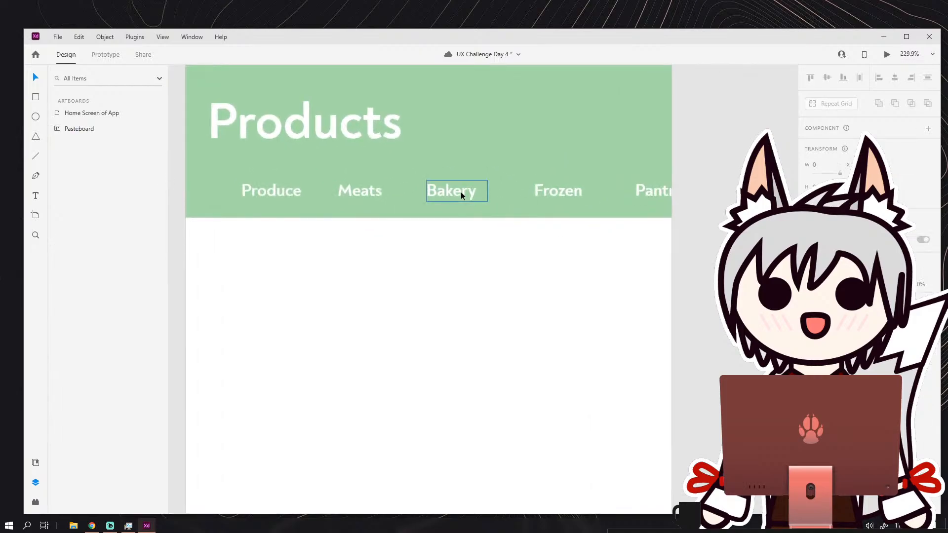
click(464, 192)
click(536, 274)
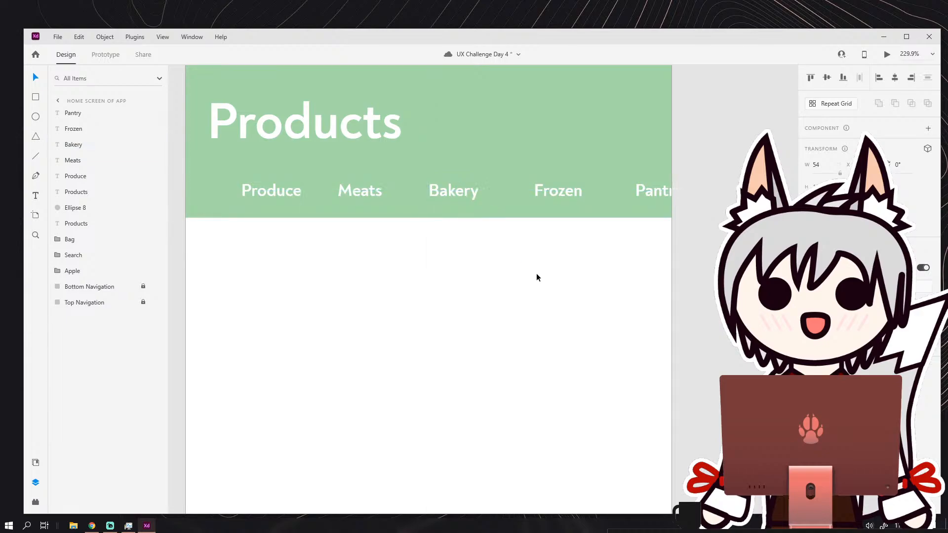
Nudge the Produce label slightly left to widen its gap from Meats.
scroll(567, 257, down, 4)
scroll(484, 232, up, 4)
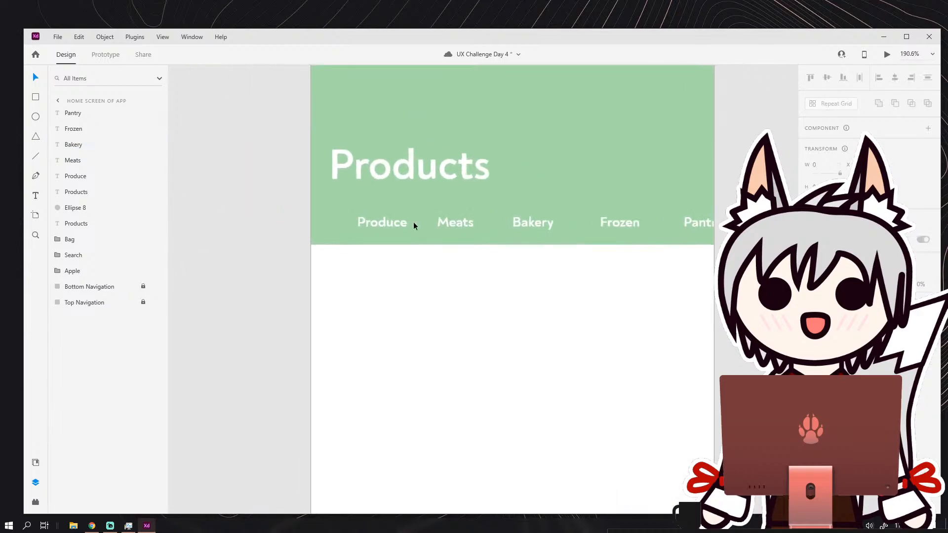
click(384, 225)
click(419, 201)
scroll(419, 201, down, 4)
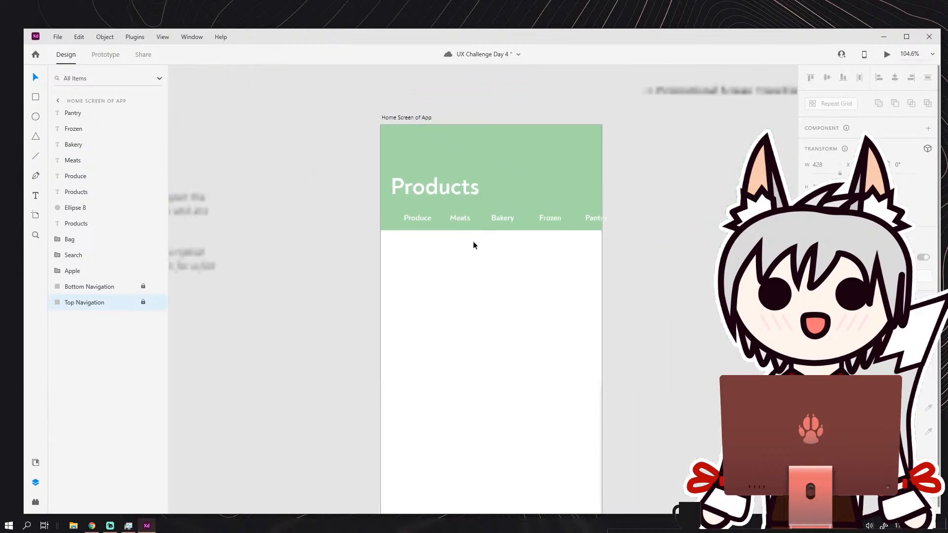
Draw a pill-shaped rounded rectangle about 77 wide in the white area just below the Produce label.
scroll(539, 241, up, 3)
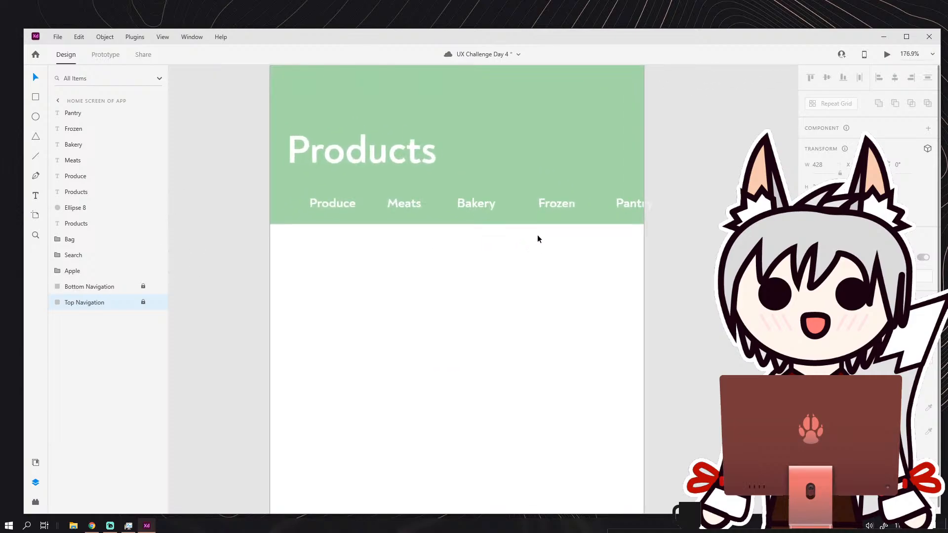
scroll(390, 216, down, 3)
scroll(390, 216, up, 4)
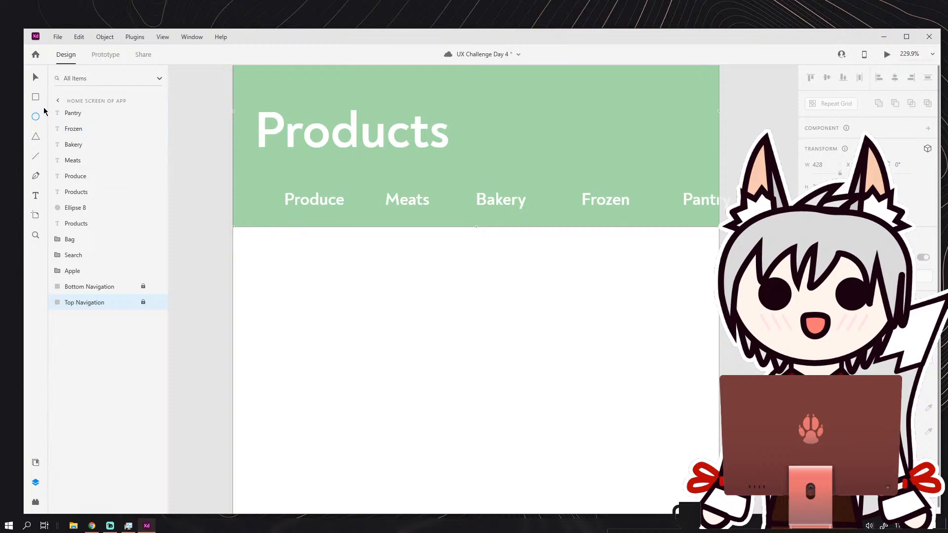
mouse_move(279, 255)
mouse_down()
mouse_move(350, 282)
mouse_move(331, 268)
mouse_move(377, 247)
mouse_up()
scroll(348, 281, up, 2)
scroll(351, 281, up, 2)
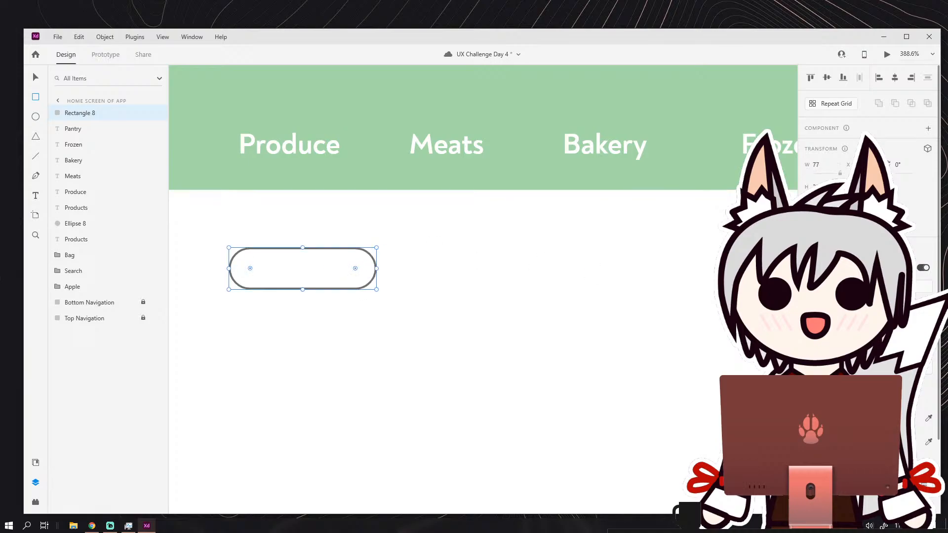
Change the pill outline's border color to white.
click(808, 442)
click(808, 442)
click(823, 442)
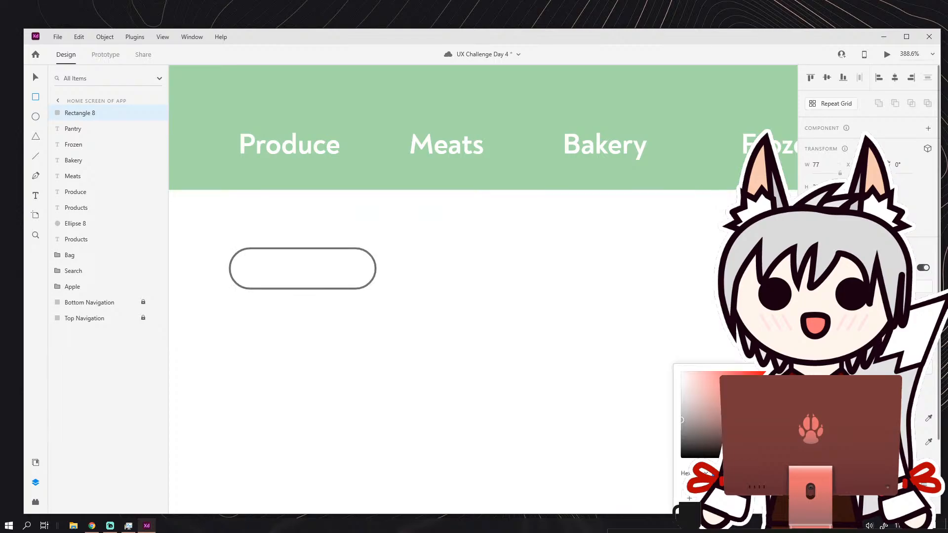
drag(714, 395, 679, 370)
click(36, 77)
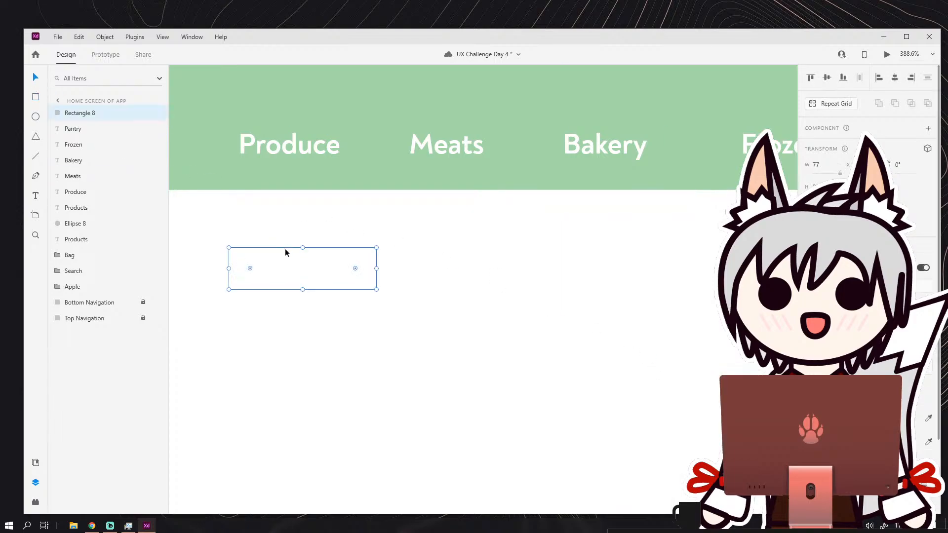
Move the white pill outline up onto the banner so it surrounds the Produce label.
drag(286, 249, 304, 132)
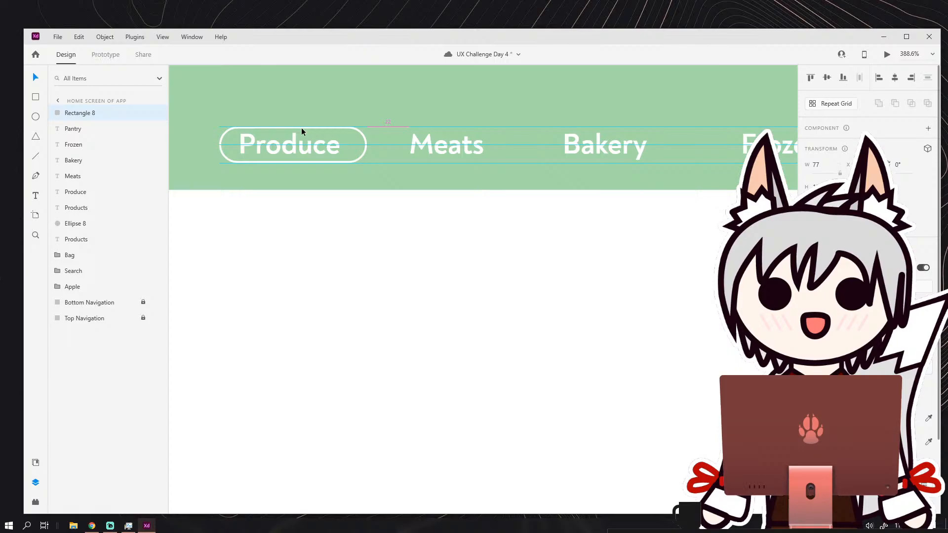
key(Escape)
scroll(360, 227, down, 8)
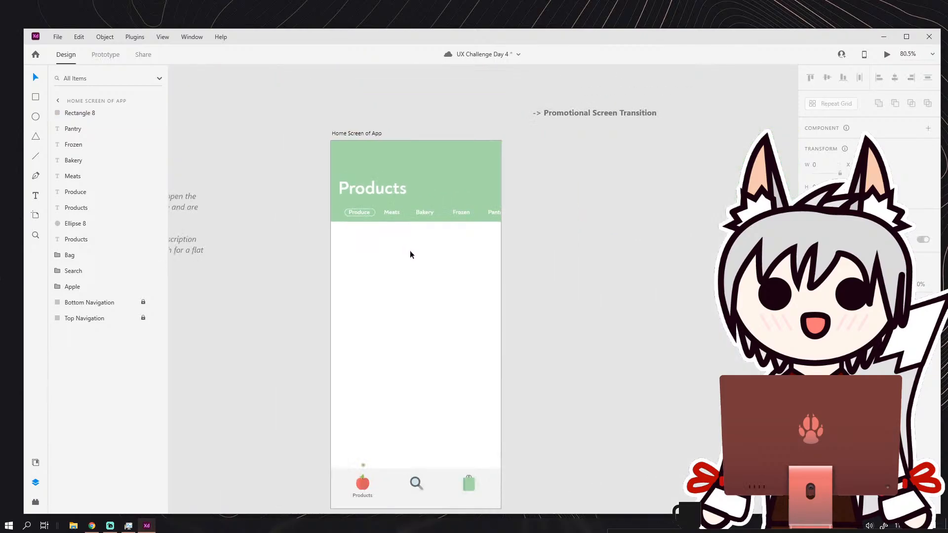
Enlarge the pill outline to about 86 wide and center it on the Produce label.
scroll(410, 255, up, 10)
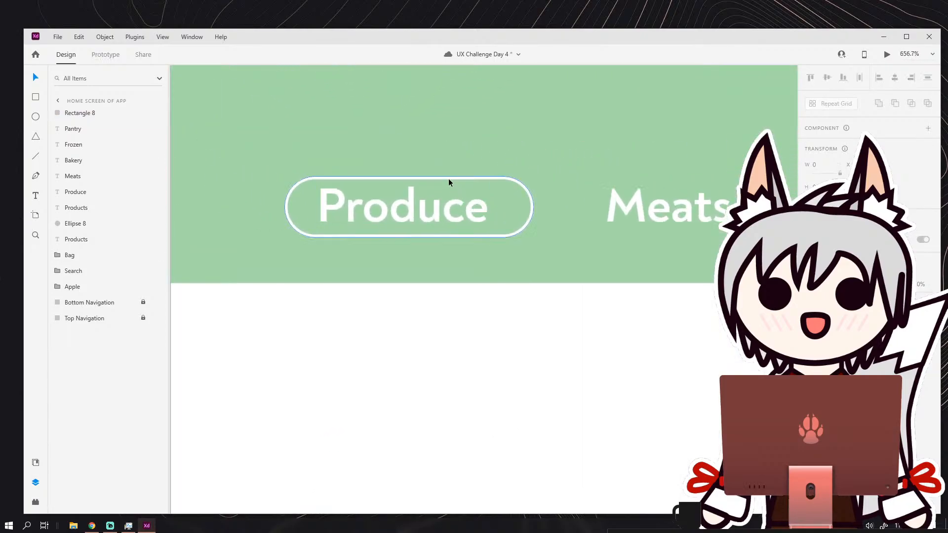
drag(448, 179, 445, 178)
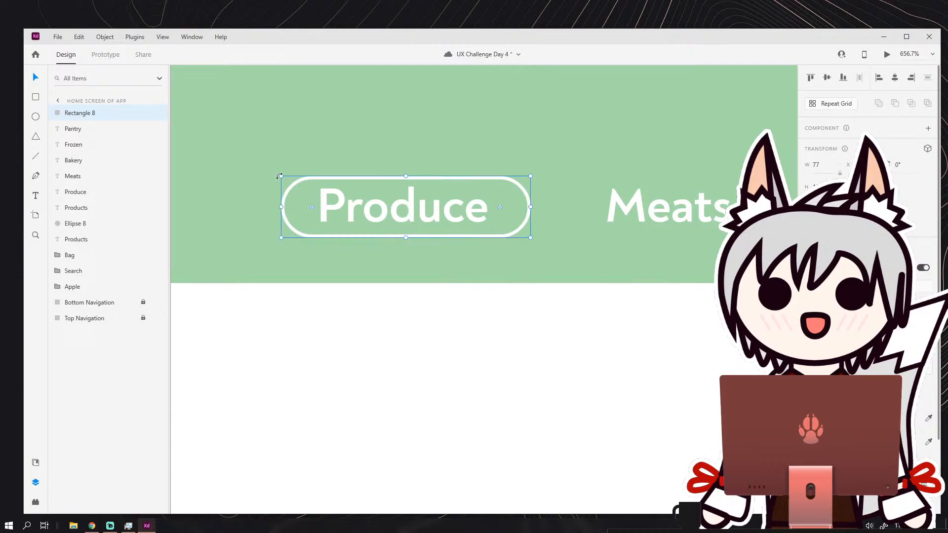
drag(279, 176, 251, 163)
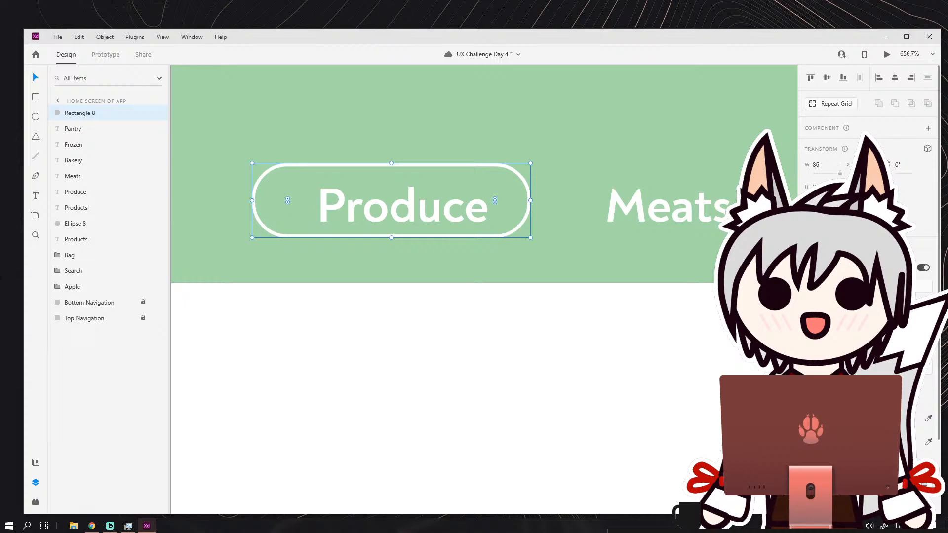
drag(476, 176, 487, 175)
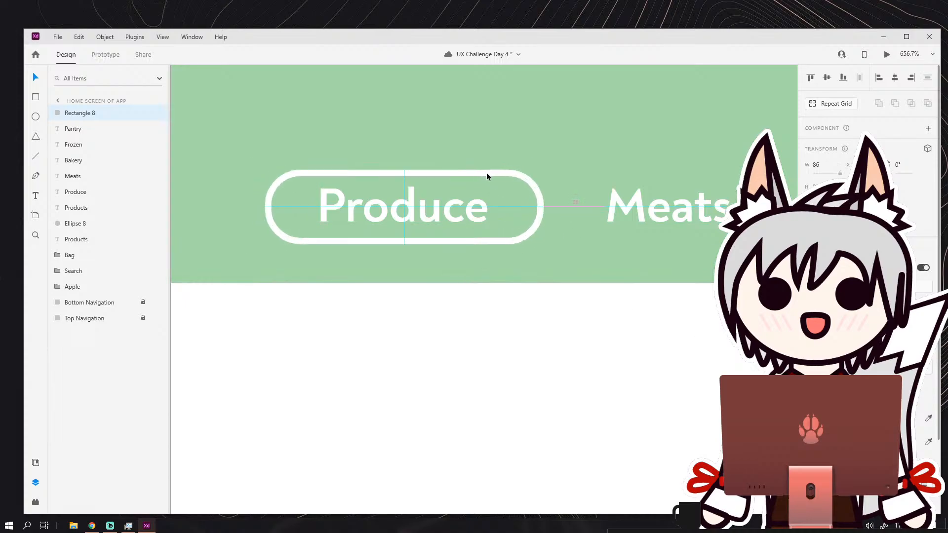
click(494, 156)
scroll(502, 160, down, 10)
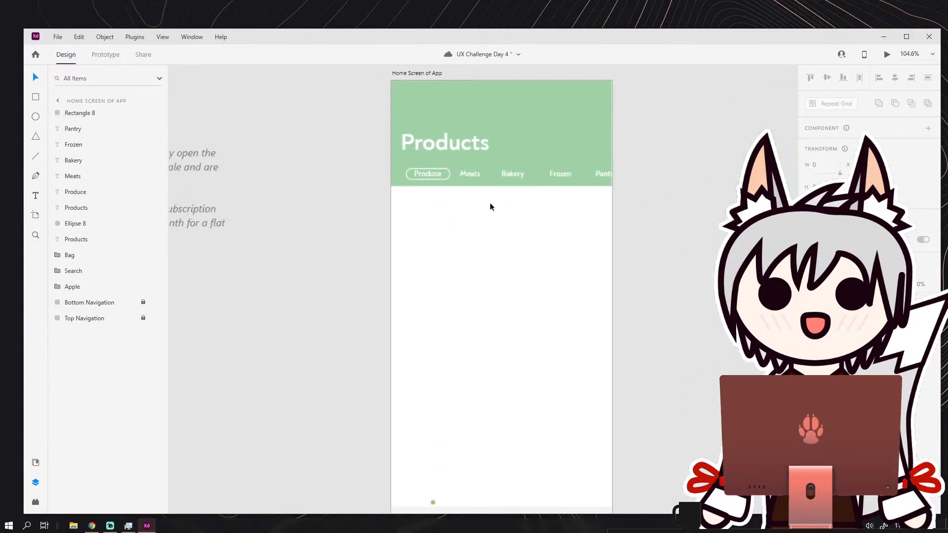
drag(513, 233, 476, 259)
scroll(493, 190, down, 2)
scroll(475, 183, up, 2)
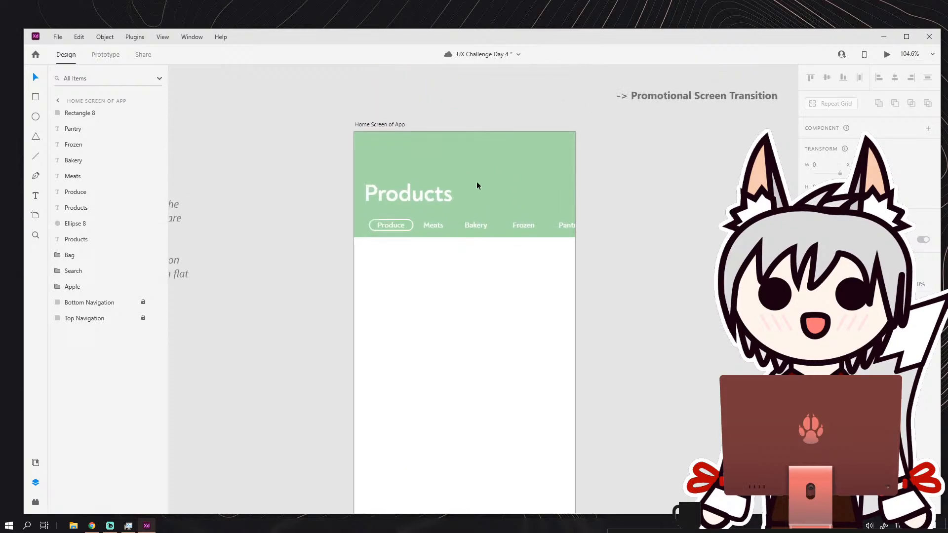
scroll(498, 188, up, 2)
click(35, 116)
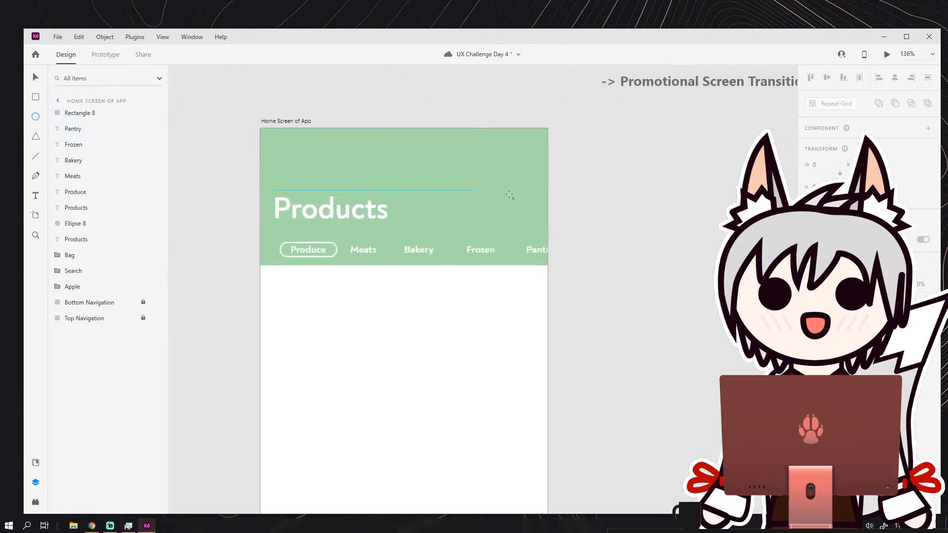
scroll(550, 181, up, 2)
drag(454, 174, 574, 231)
scroll(503, 207, up, 5)
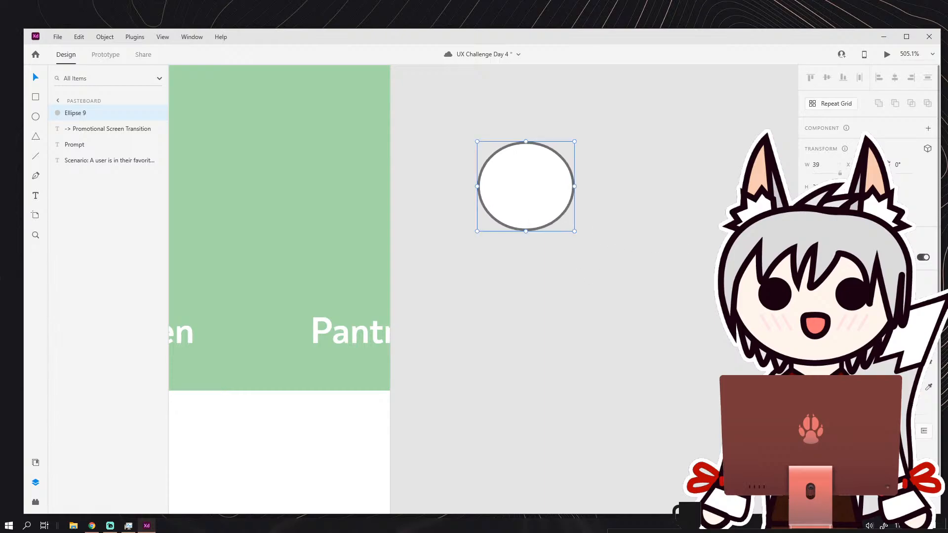
click(809, 387)
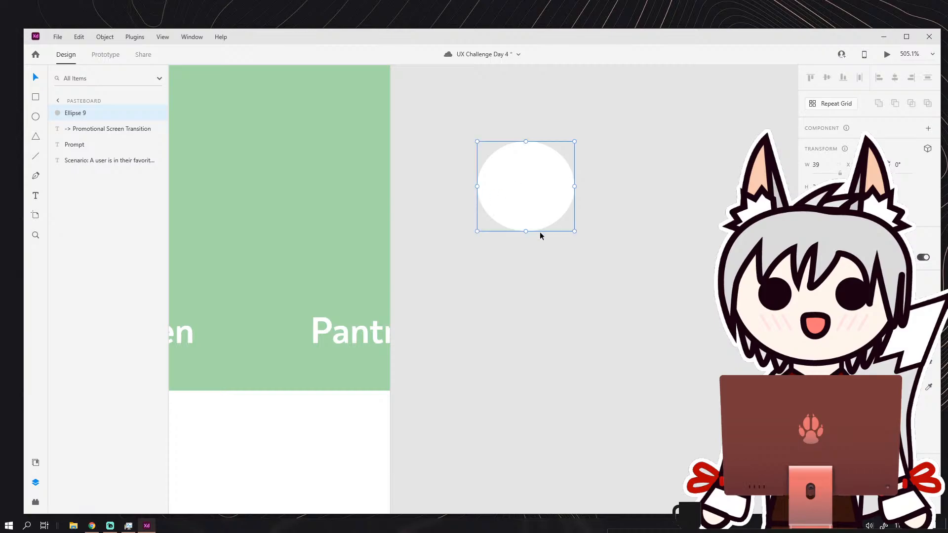
drag(527, 232, 527, 236)
key(Delete)
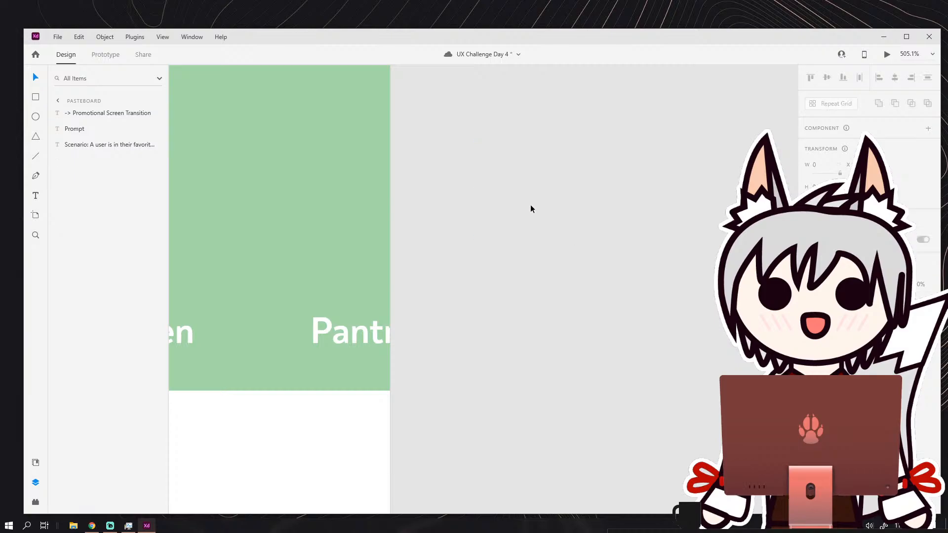
Draw a circle about 42 wide on the pasteboard beside the banner and remove its border.
key(e)
drag(430, 170, 537, 275)
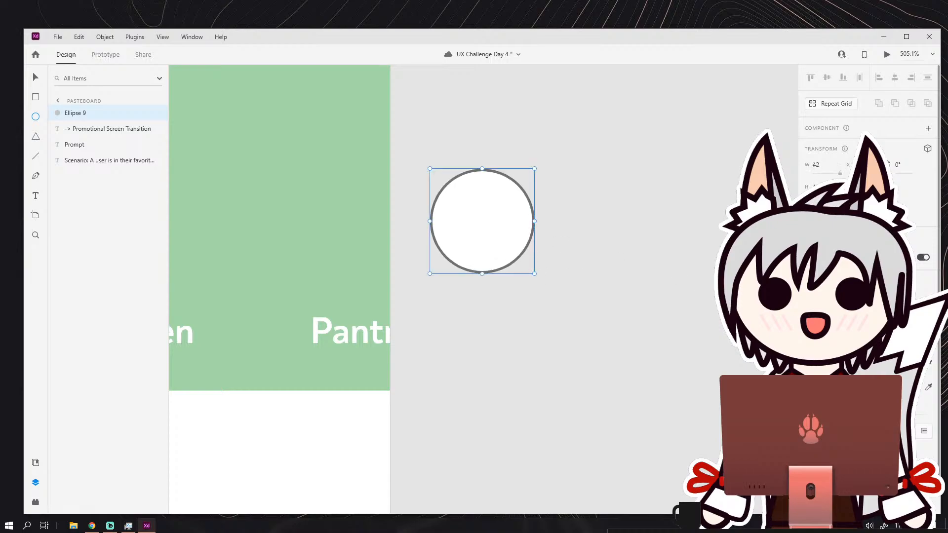
click(809, 387)
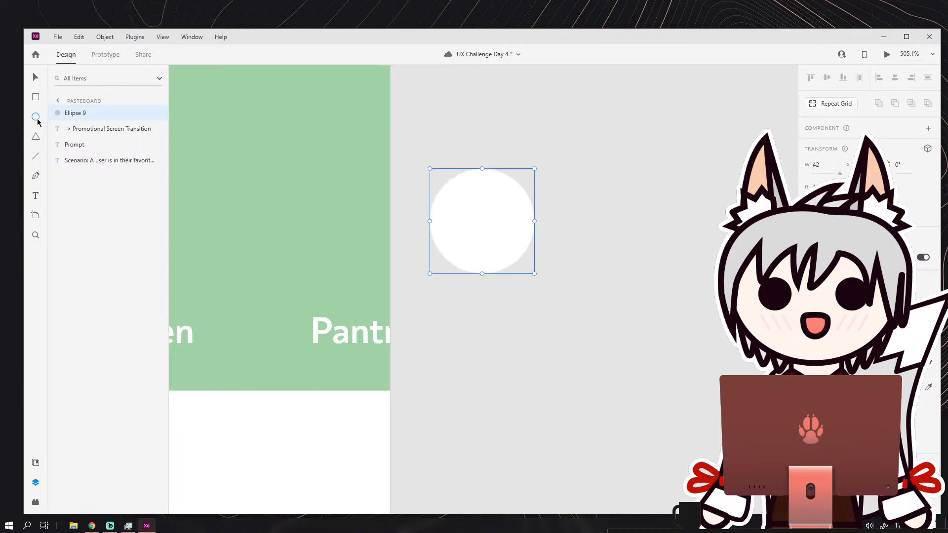
Draw a small circle and a larger oval, overlap them as head and body, and unite them into one shape.
drag(587, 192, 641, 245)
drag(578, 260, 673, 372)
key(v)
drag(615, 274, 632, 247)
click(879, 103)
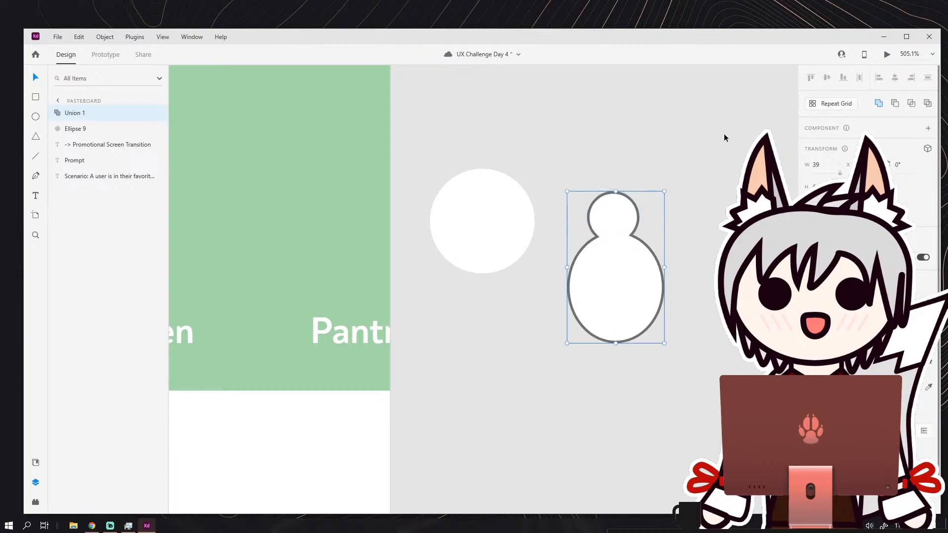
Fill the merged head-and-body shape with bright red.
click(716, 143)
click(638, 250)
click(821, 362)
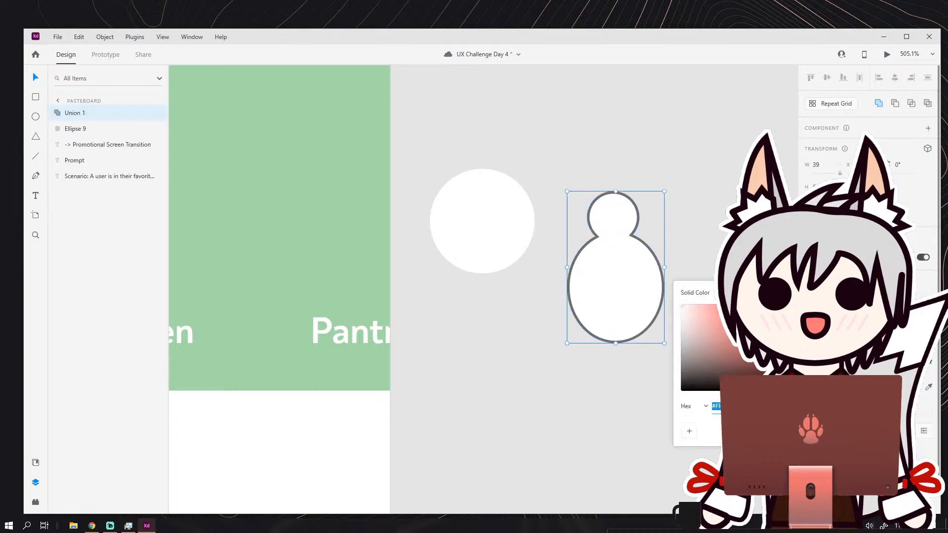
click(763, 305)
click(692, 242)
click(652, 259)
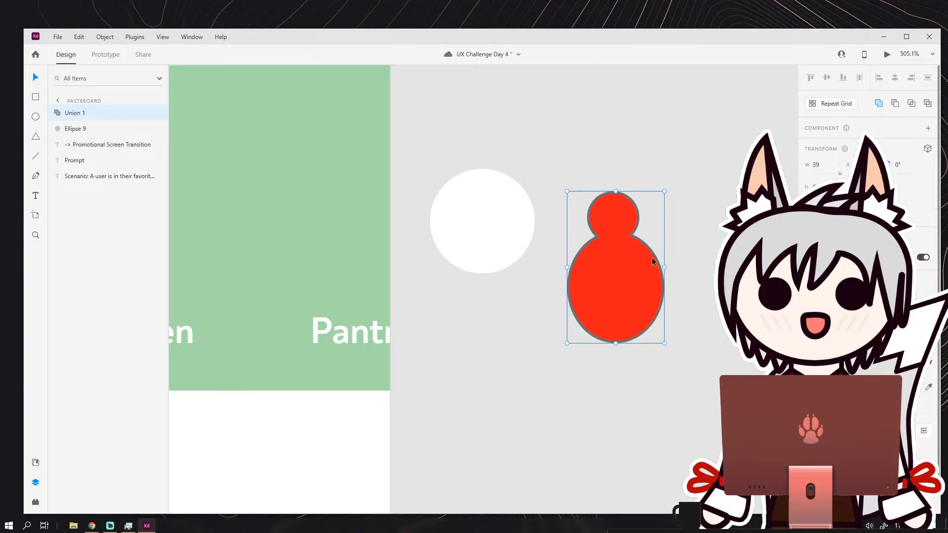
Place the red figure, without its border, over the white circle and subtract it from the circle.
drag(615, 269, 485, 270)
click(558, 259)
drag(449, 152, 556, 251)
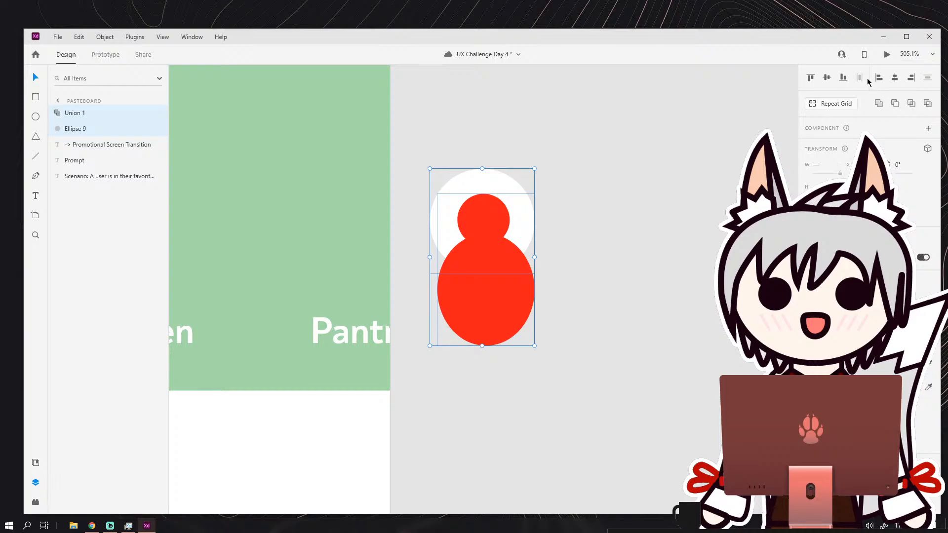
click(895, 103)
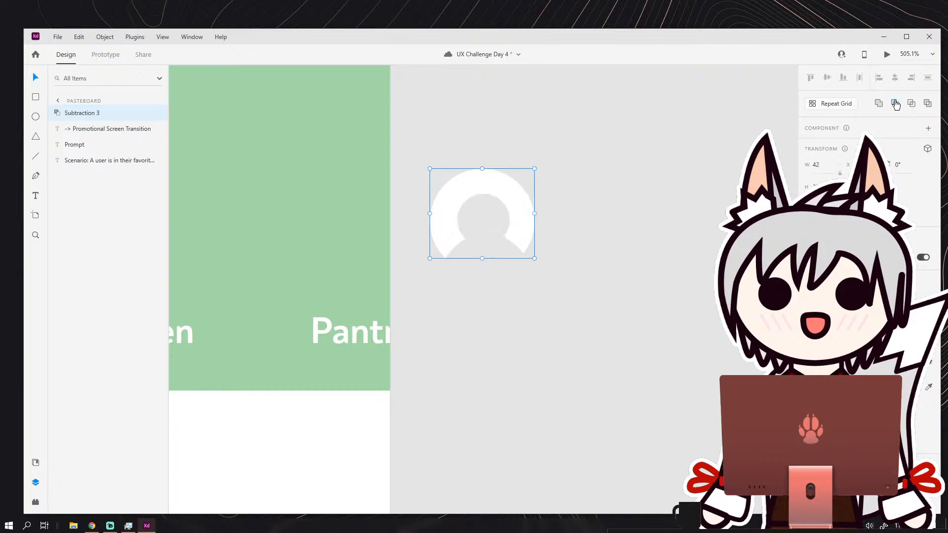
Move the profile icon onto the green banner above the Pantry label.
click(563, 224)
drag(562, 223, 434, 241)
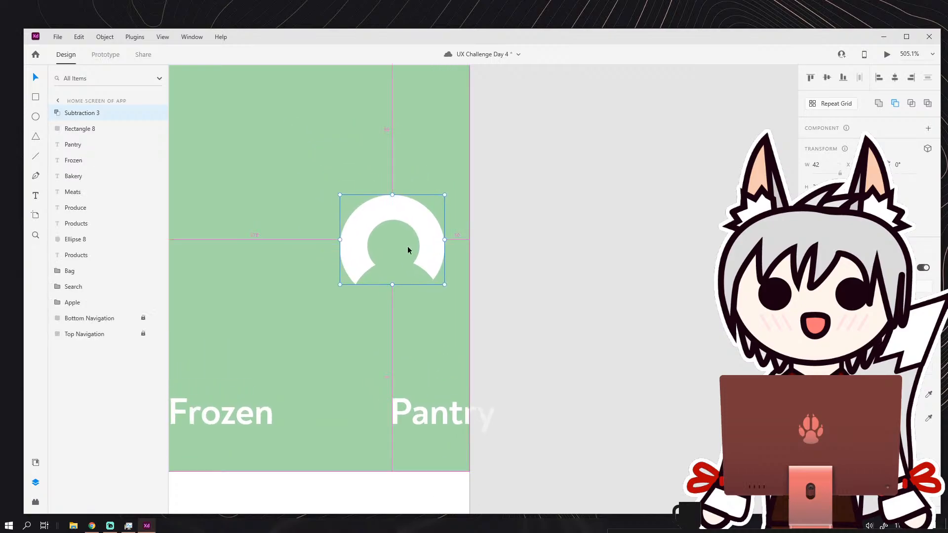
scroll(409, 249, up, 1)
drag(321, 298, 392, 237)
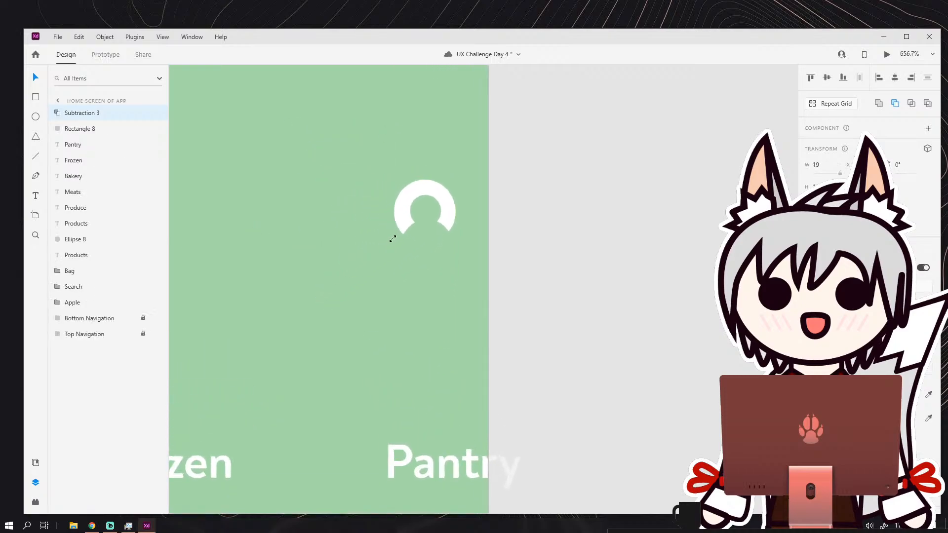
drag(530, 227, 638, 257)
scroll(634, 254, down, 3)
key(ctrl+z)
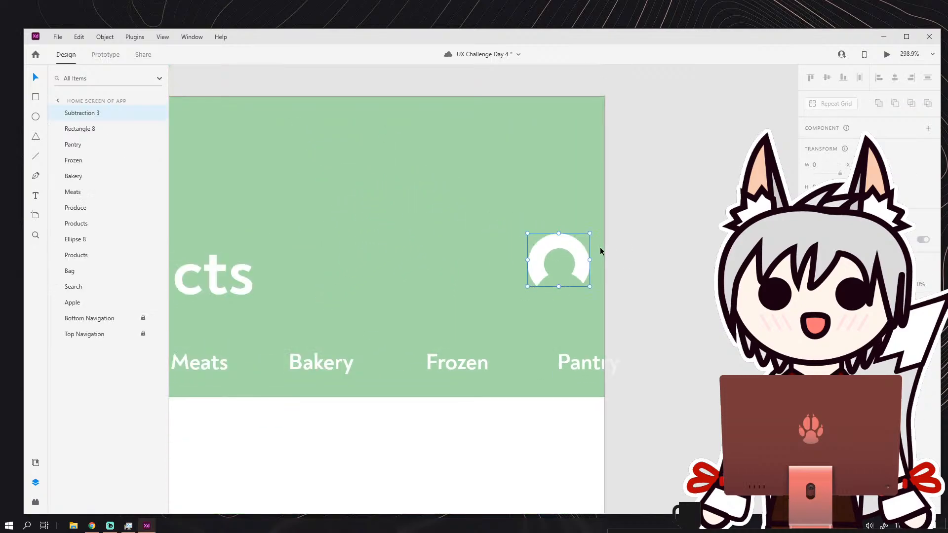
Move the profile icon higher on the banner near its right edge and scale it down to about 28 wide.
drag(580, 247, 551, 213)
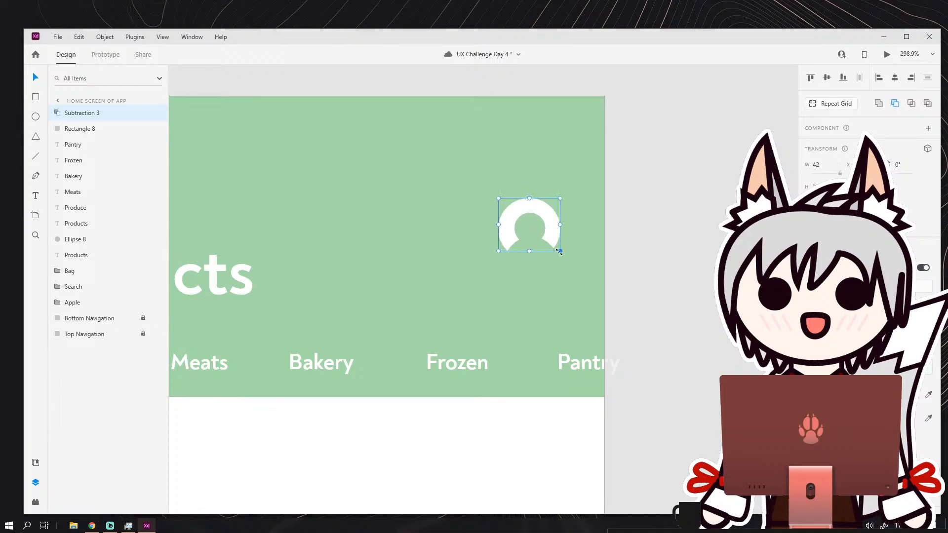
drag(561, 252, 572, 223)
click(618, 210)
scroll(618, 210, down, 4)
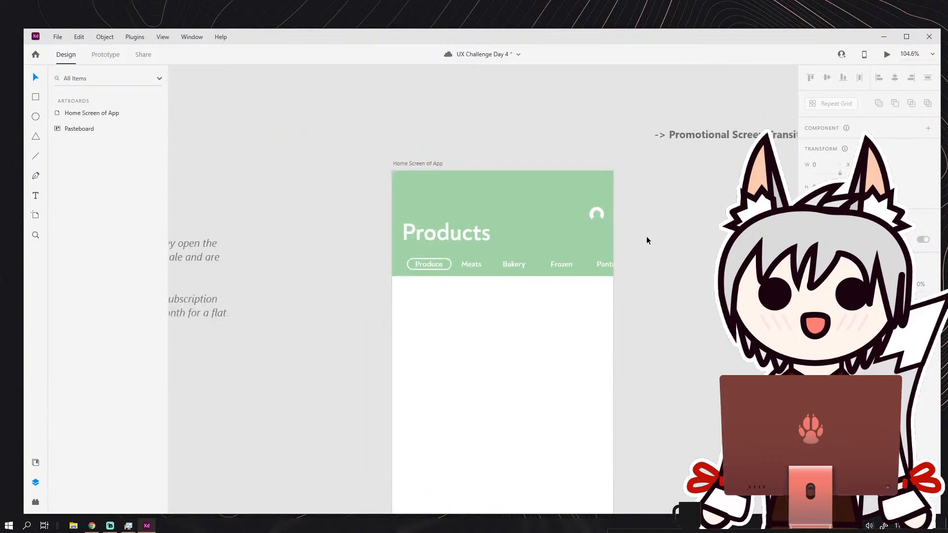
Scale the profile icon up to about 32 wide and keep it near the banner's right edge.
drag(643, 234, 546, 208)
scroll(514, 198, up, 5)
click(486, 184)
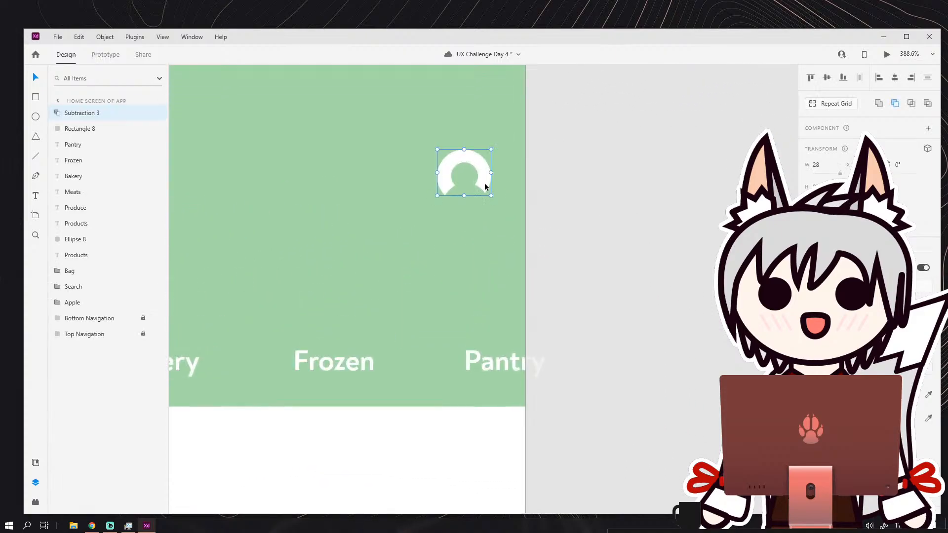
drag(494, 189, 488, 182)
click(542, 188)
scroll(546, 190, down, 6)
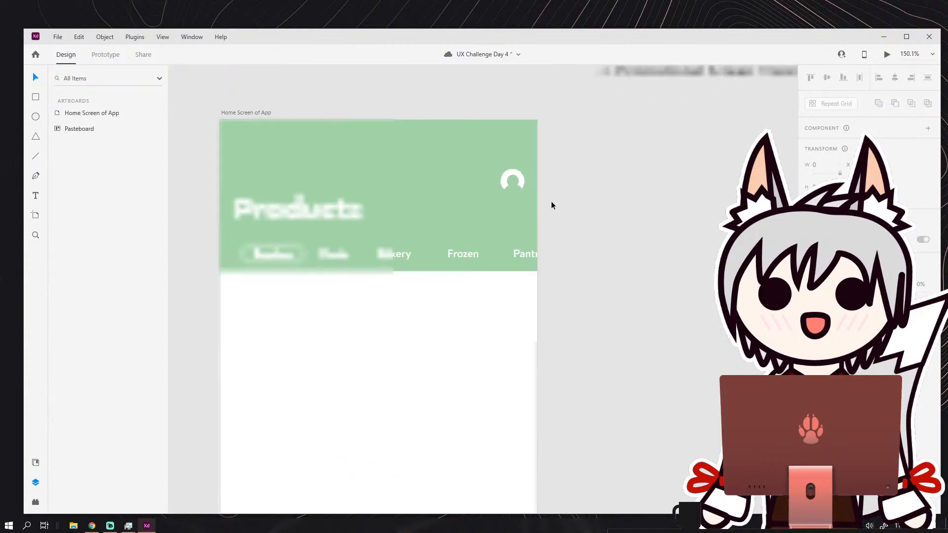
drag(585, 222, 593, 197)
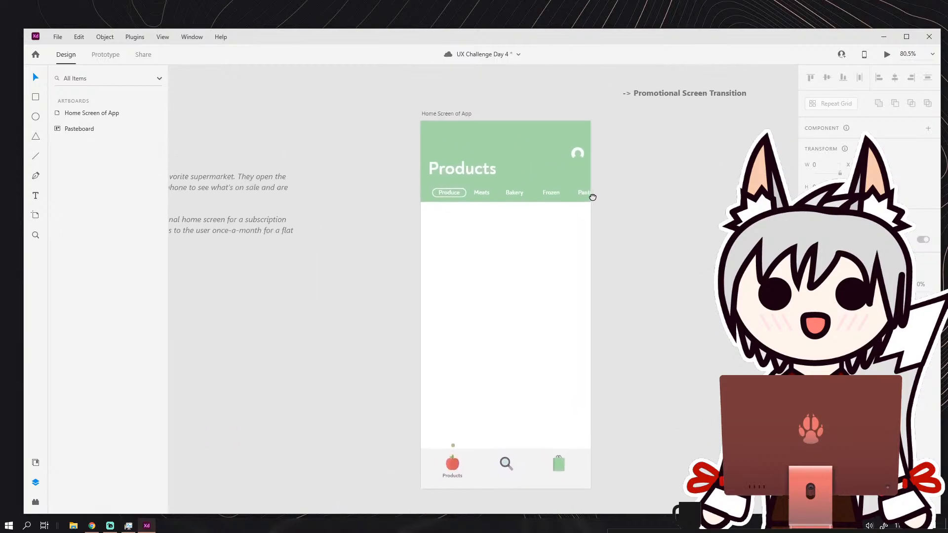
scroll(599, 152, up, 5)
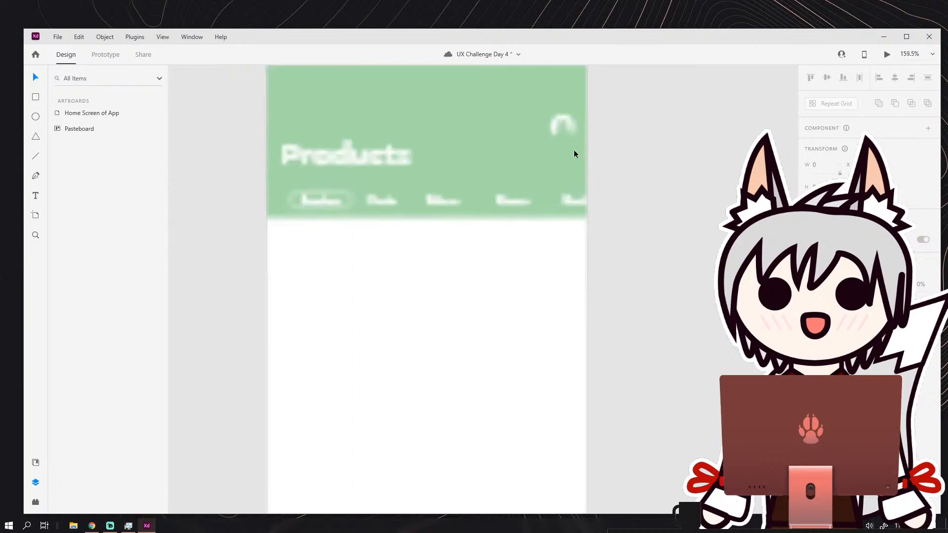
scroll(574, 150, up, 1)
drag(604, 146, 582, 179)
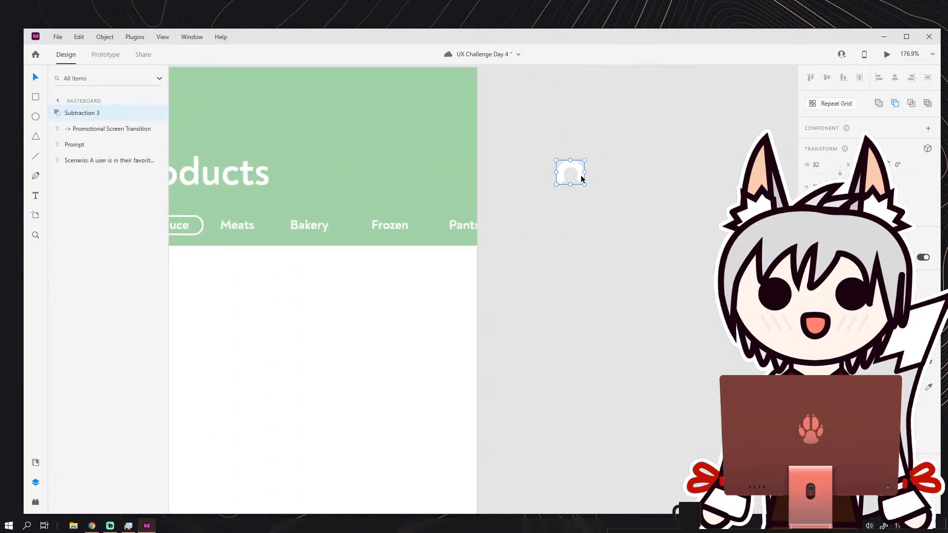
scroll(581, 177, up, 8)
key(ctrl+z)
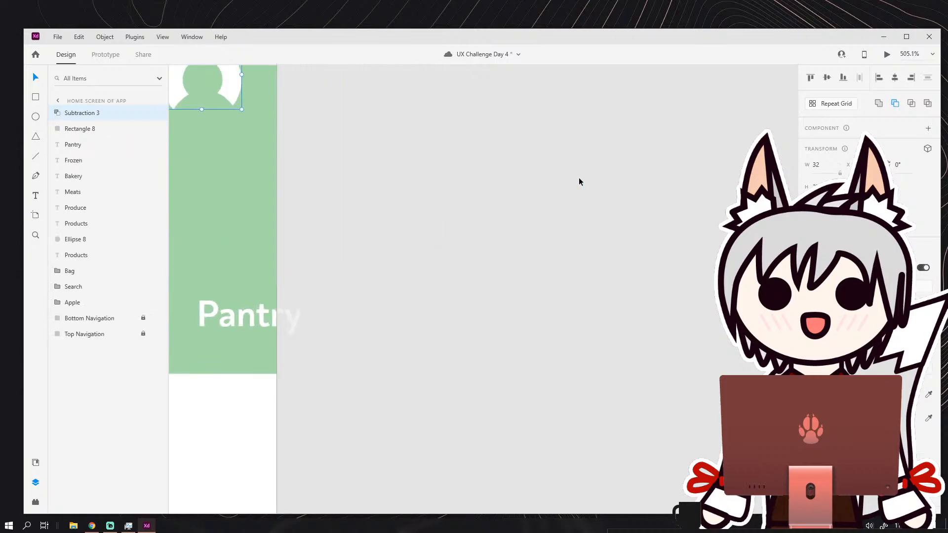
Undo the icon placement, subtraction, red fill and union back to the two separate outlined ellipses beside the white circle.
key(ctrl+z)
key(ctrl+z)
key(ctrl+z)
key(ctrl+z)
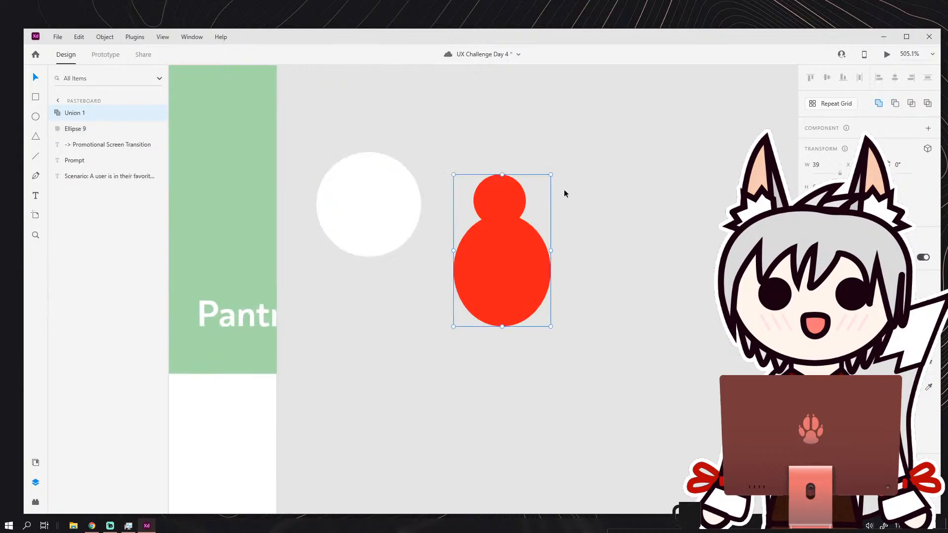
key(ctrl+z)
key(ctrl+z)
key(ctrl+z)
drag(525, 266, 529, 248)
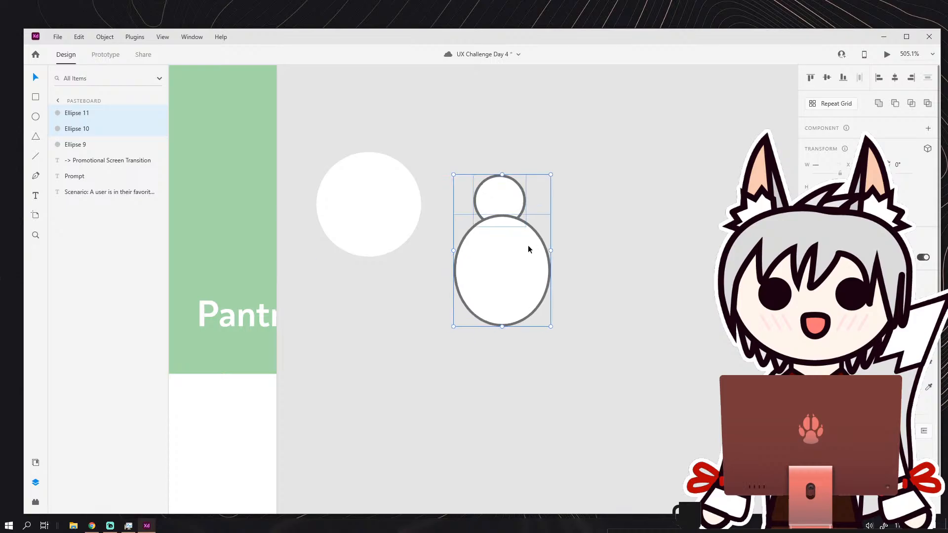
Narrow the body ellipse to about 33 wide and centre the head circle horizontally above it.
click(566, 210)
drag(527, 154, 490, 237)
click(895, 77)
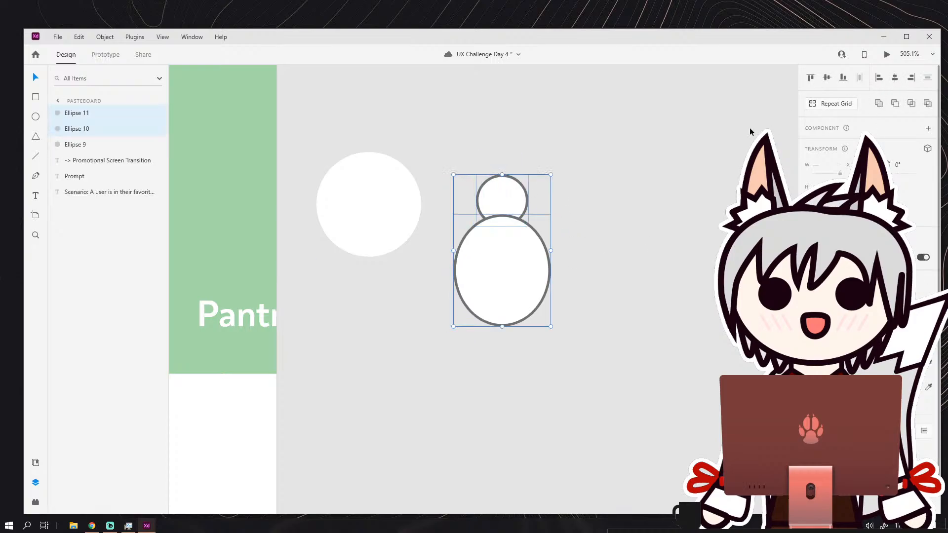
click(616, 154)
click(509, 244)
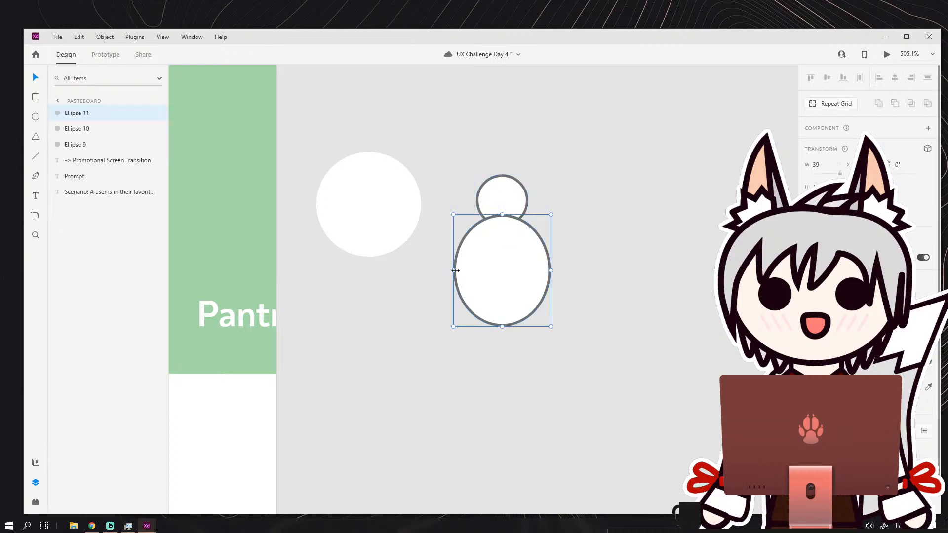
drag(455, 271, 494, 262)
drag(482, 164, 518, 271)
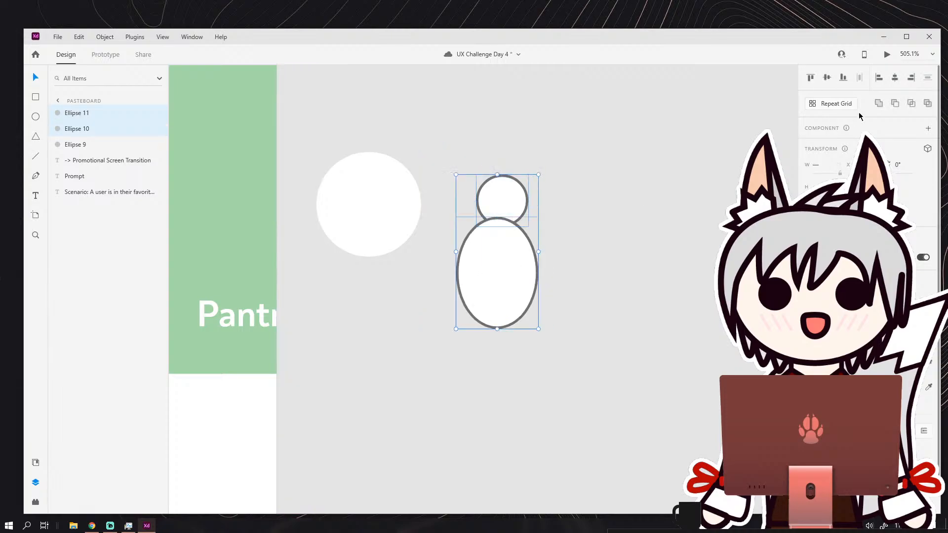
click(895, 78)
click(611, 193)
Unite the head circle and body ellipse into one shape, fill it red and remove its border.
drag(484, 169, 519, 272)
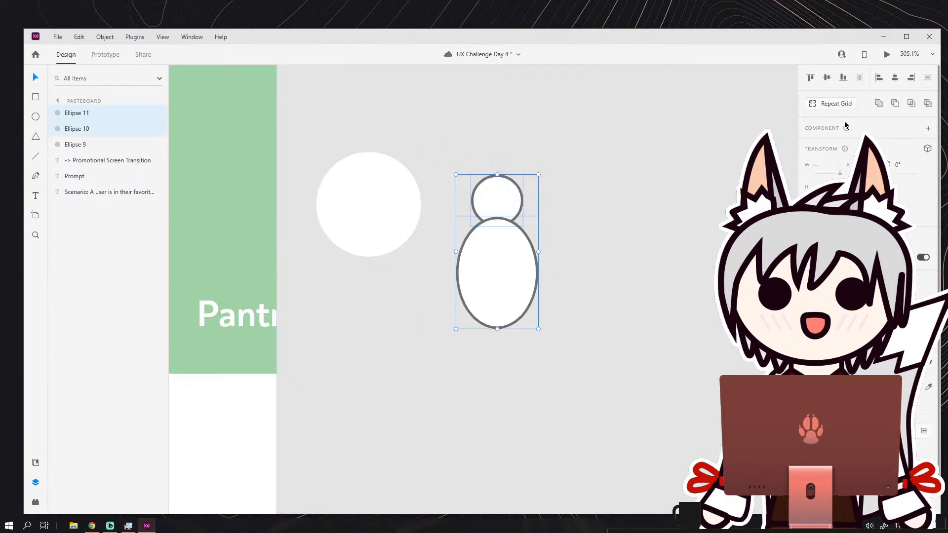
click(879, 103)
click(567, 199)
click(534, 265)
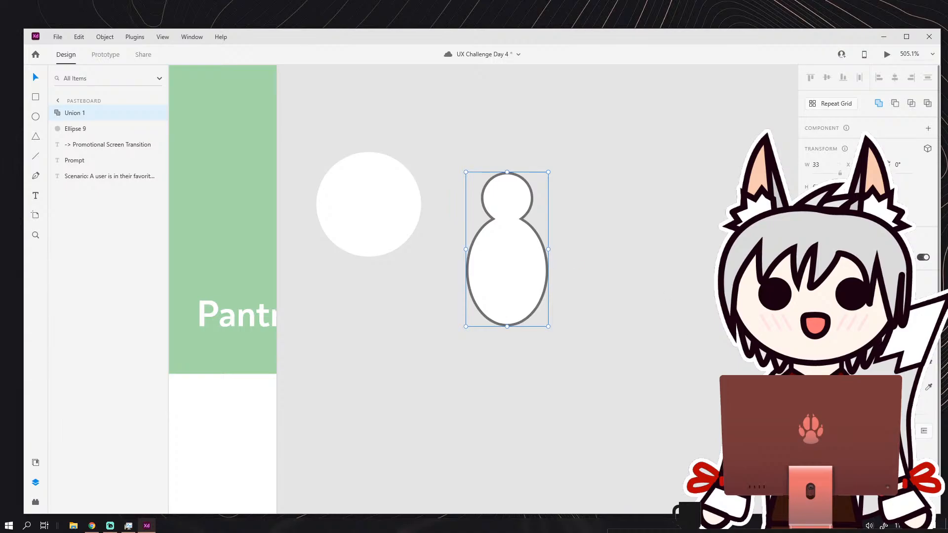
click(824, 363)
drag(743, 311, 761, 305)
click(809, 387)
click(809, 387)
Bring the red figure and the white circle together so the circle sits behind the figure's head and shoulders.
drag(526, 277, 431, 284)
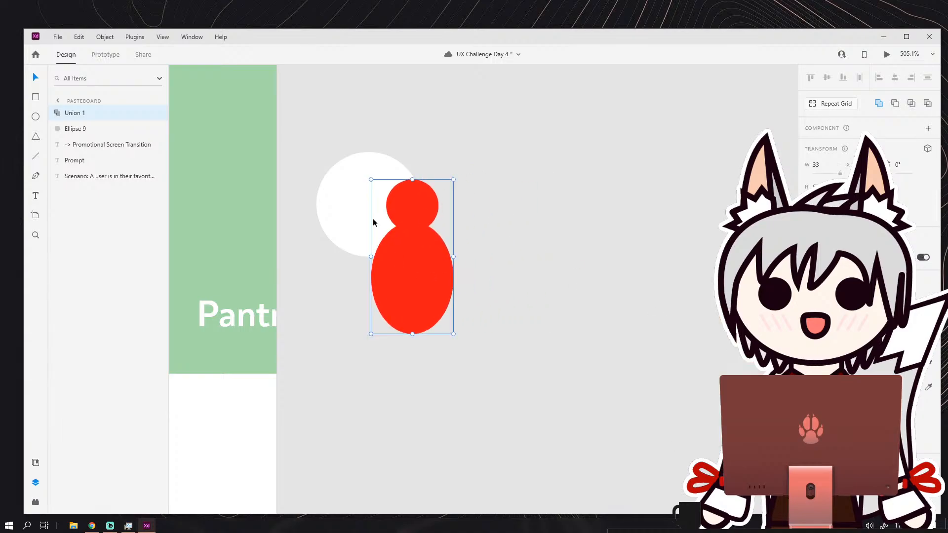
drag(357, 216, 438, 200)
drag(385, 124, 441, 256)
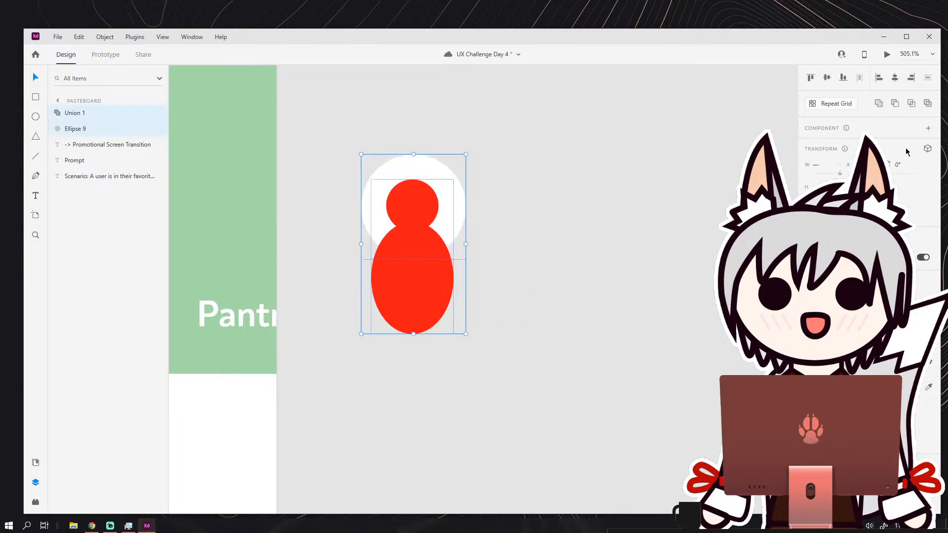
click(537, 257)
drag(388, 145, 430, 249)
click(546, 197)
Lower the red figure slightly over the white circle and subtract it from the circle.
drag(457, 218, 456, 217)
click(506, 205)
drag(417, 266, 417, 271)
drag(360, 144, 470, 341)
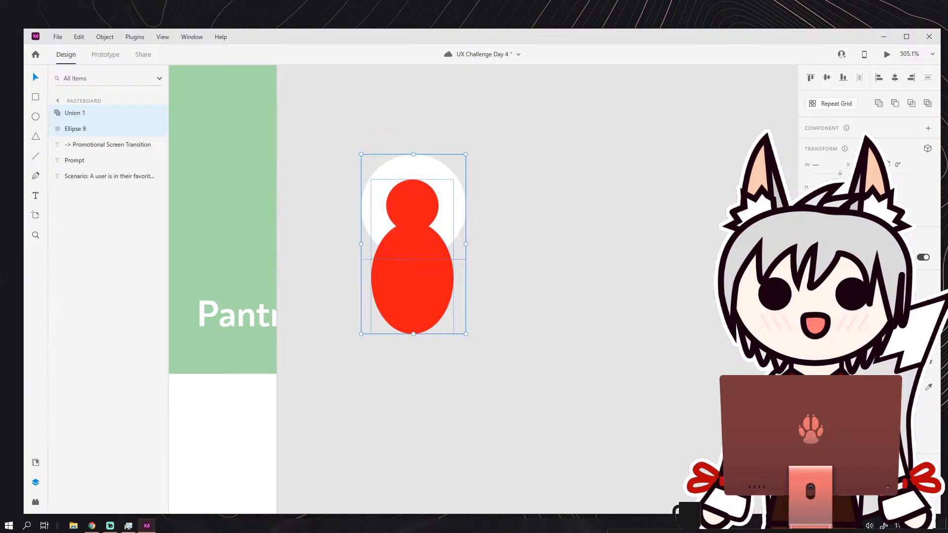
click(895, 104)
click(541, 242)
Move the profile icon onto the green banner near its right edge, above the Pantry label.
scroll(540, 238, down, 3)
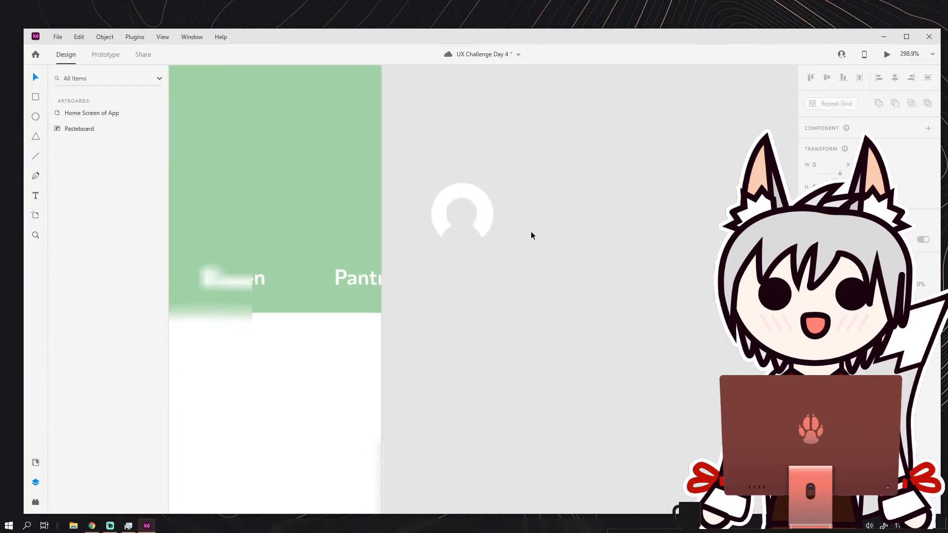
drag(495, 214, 588, 221)
scroll(422, 187, down, 4)
click(494, 201)
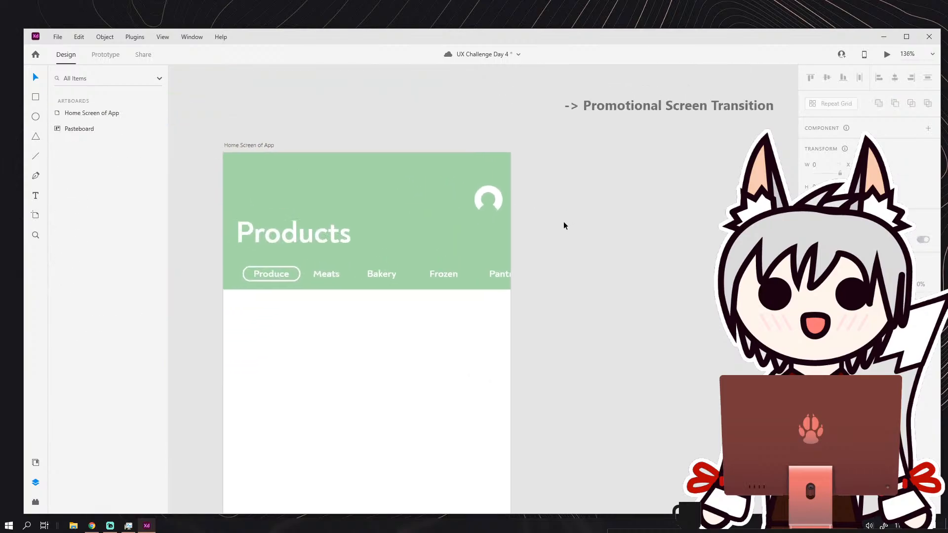
scroll(526, 217, up, 2)
drag(480, 192, 476, 199)
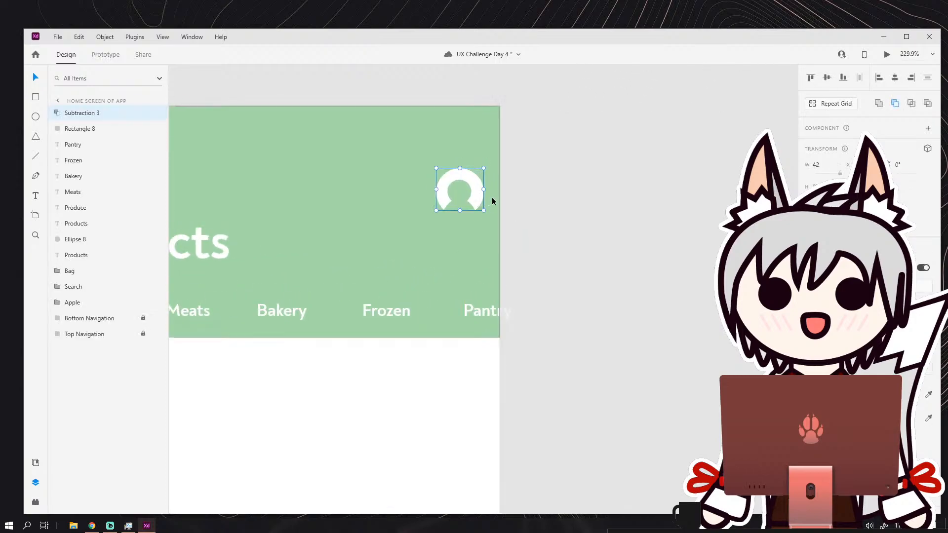
click(519, 201)
Examine the home screen artboard from the Products banner down to the bottom navigation.
scroll(529, 203, down, 5)
scroll(536, 215, up, 3)
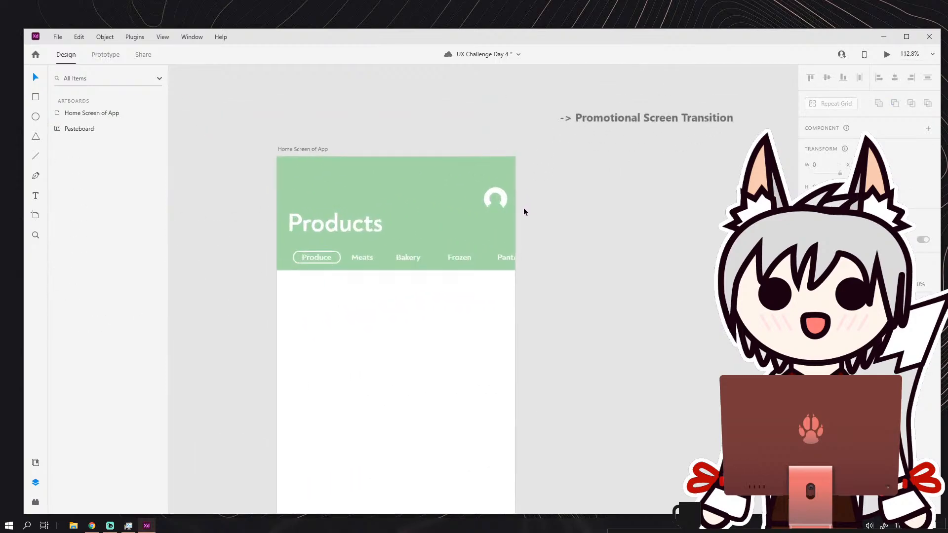
click(490, 211)
click(527, 217)
scroll(543, 225, down, 4)
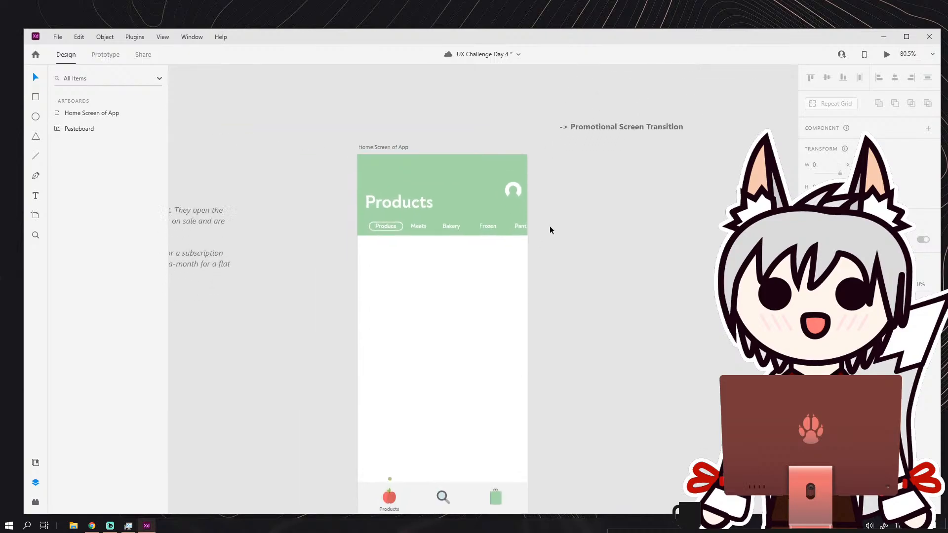
scroll(579, 239, down, 1)
scroll(600, 236, down, 1)
scroll(592, 228, up, 1)
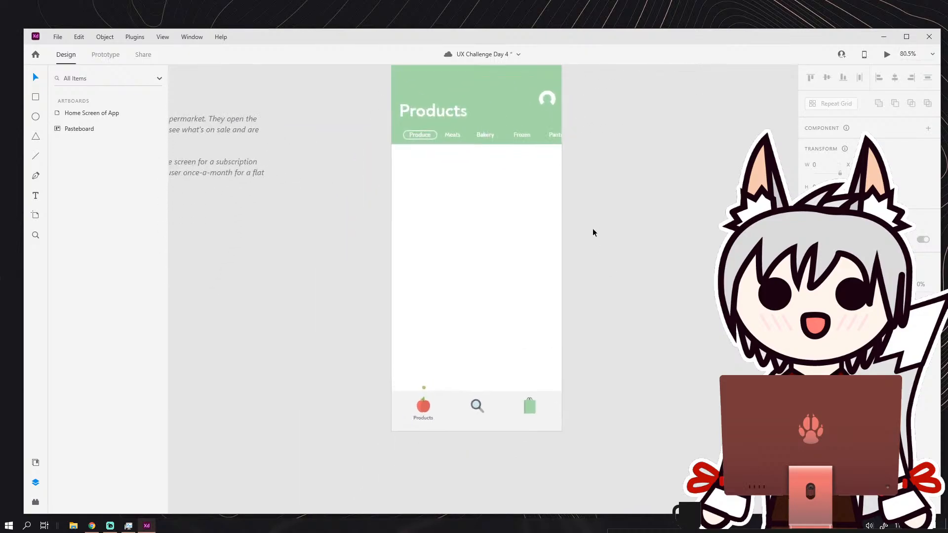
drag(591, 203, 507, 214)
scroll(544, 182, down, 1)
scroll(543, 202, up, 1)
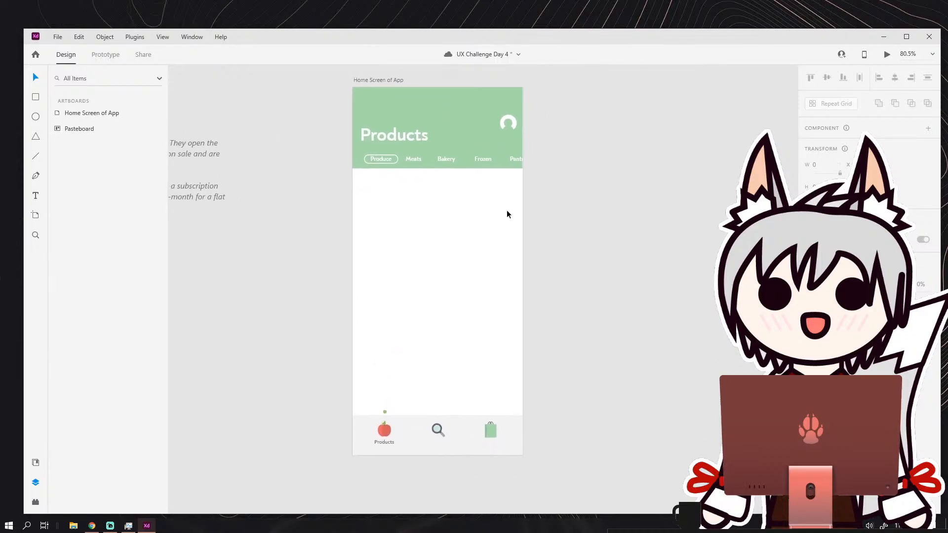
scroll(452, 230, up, 2)
scroll(434, 207, down, 1)
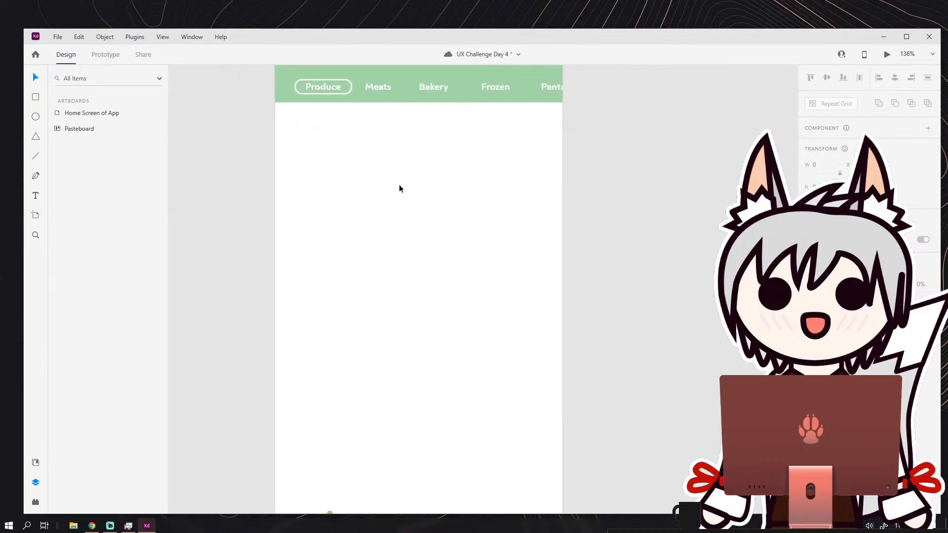
scroll(363, 188, down, 1)
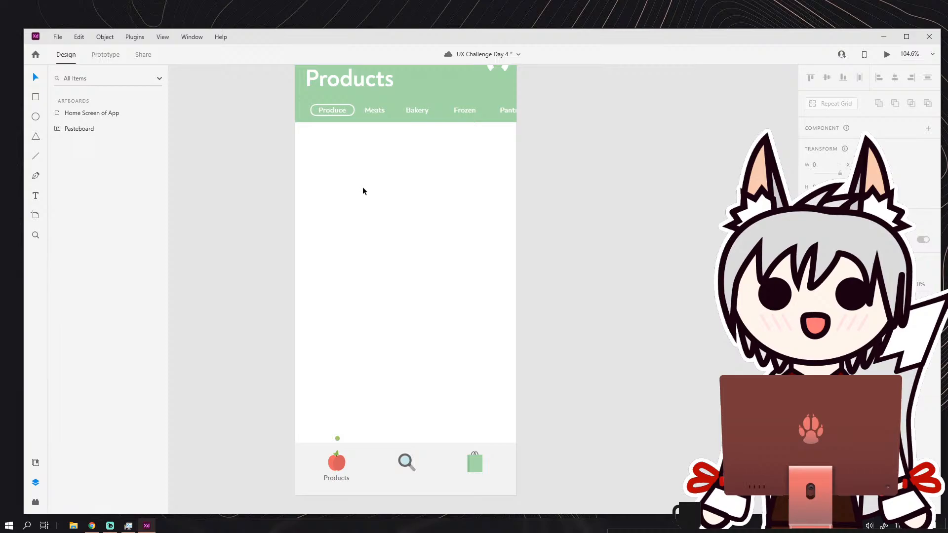
scroll(381, 173, left, 3)
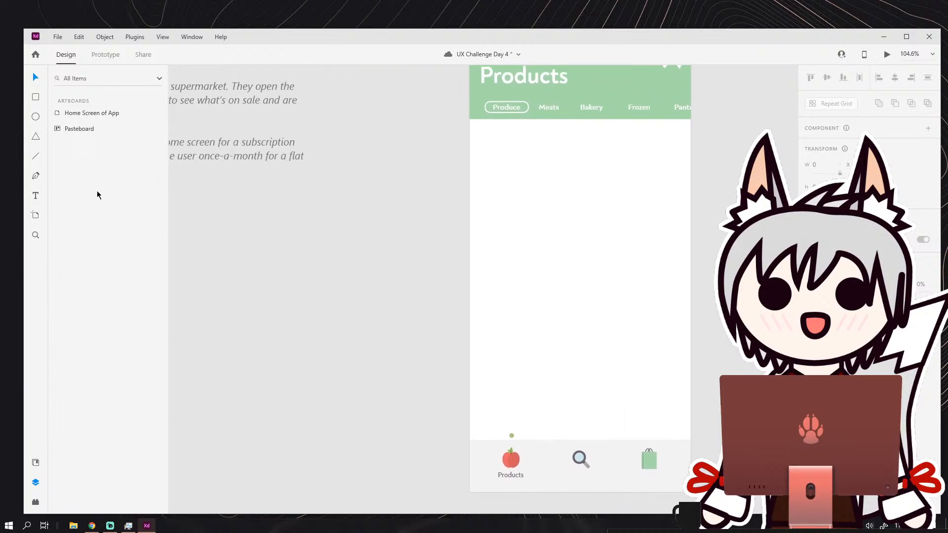
click(37, 118)
scroll(338, 277, up, 3)
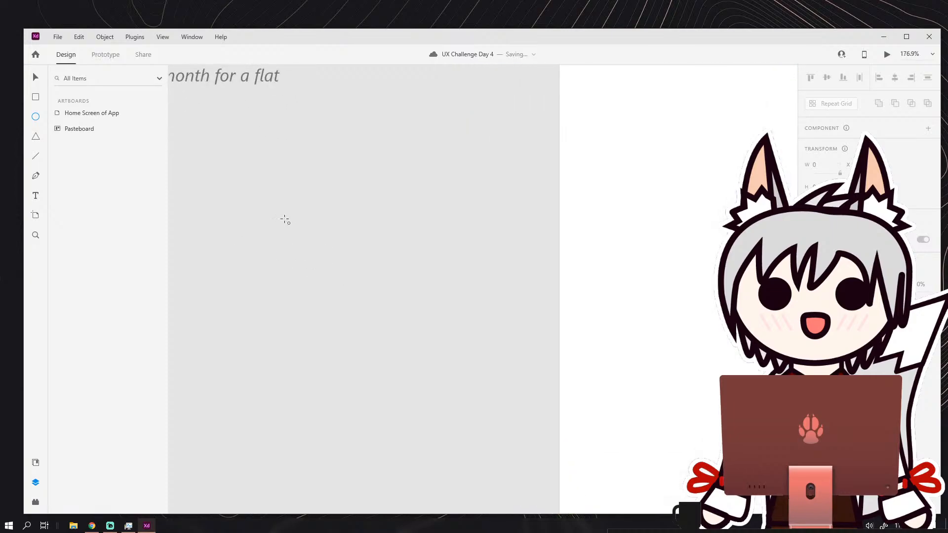
drag(281, 211, 328, 257)
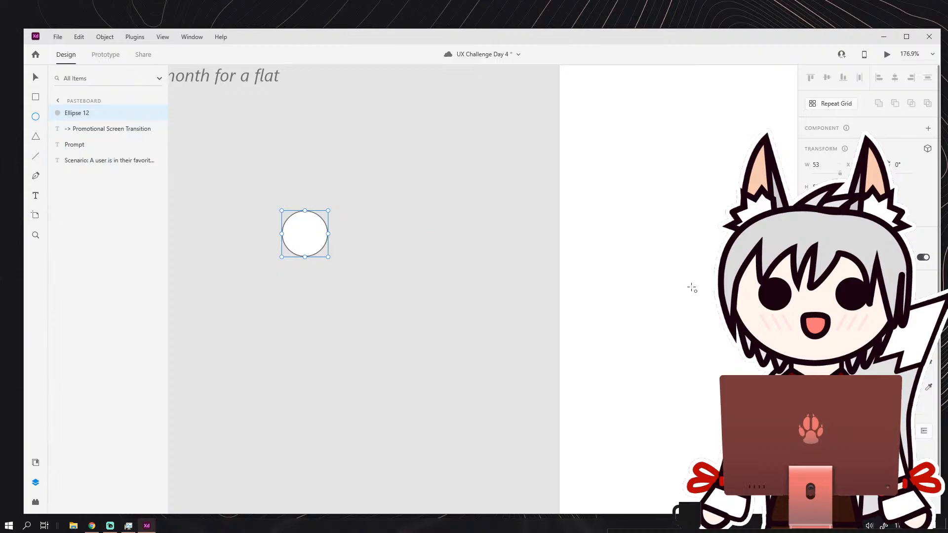
key(ctrl+z)
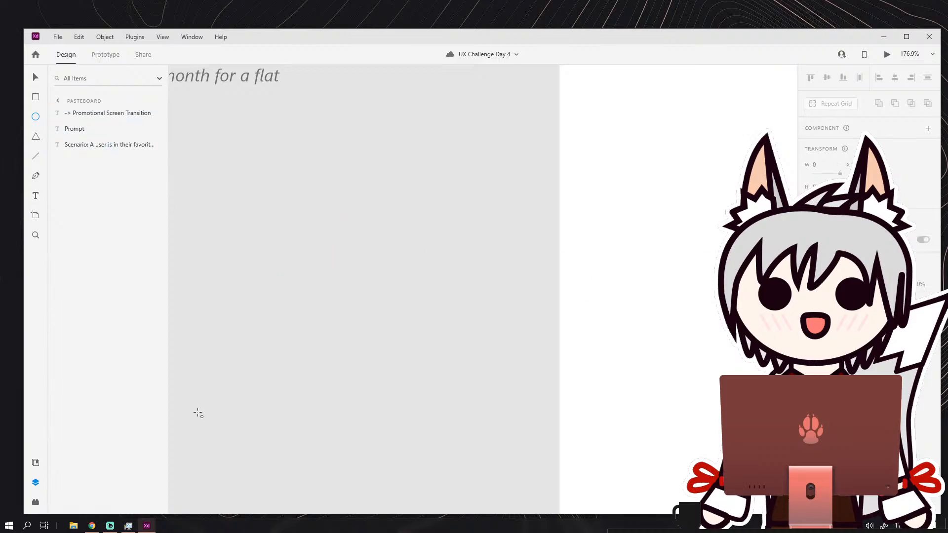
scroll(262, 354, down, 5)
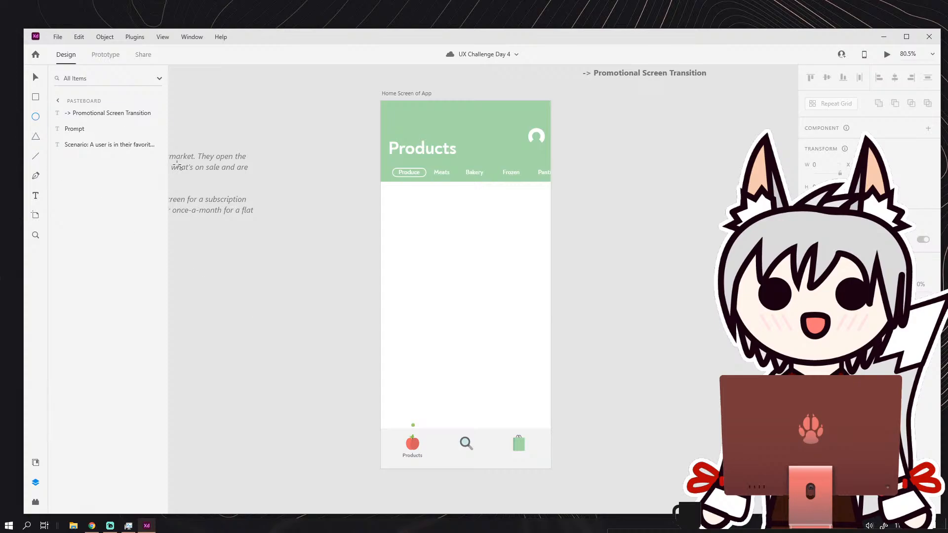
click(36, 159)
scroll(415, 288, up, 3)
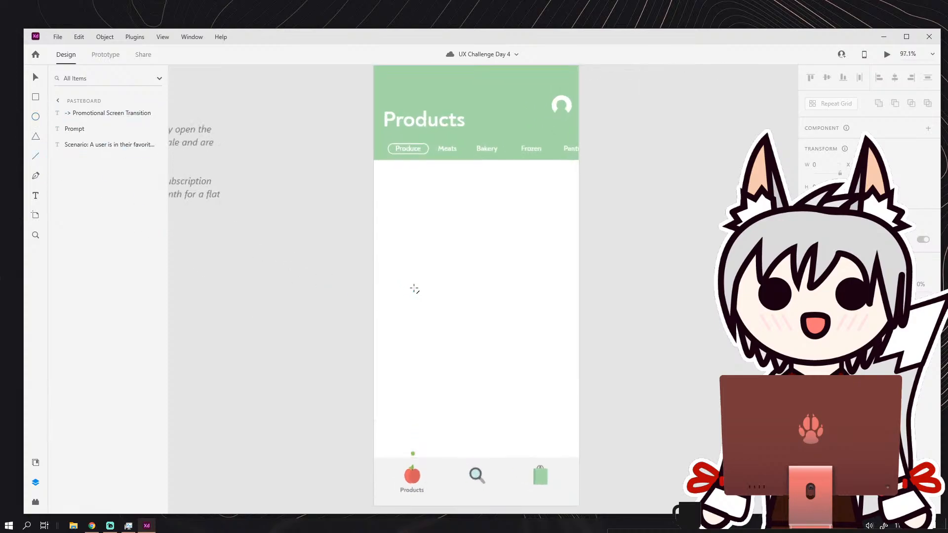
drag(338, 490, 339, 204)
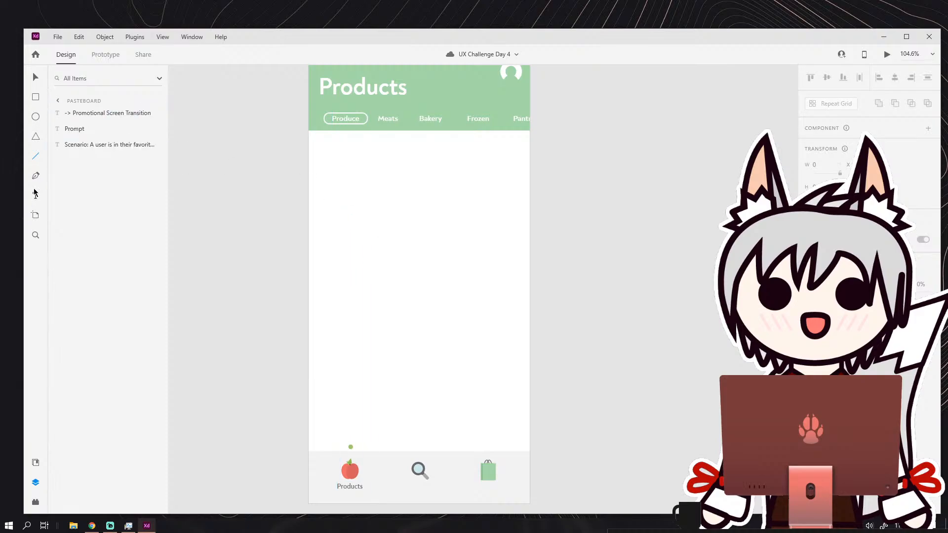
Add a text box about 172 wide reading "Fruits" in the white area below the category labels.
drag(323, 172, 413, 211)
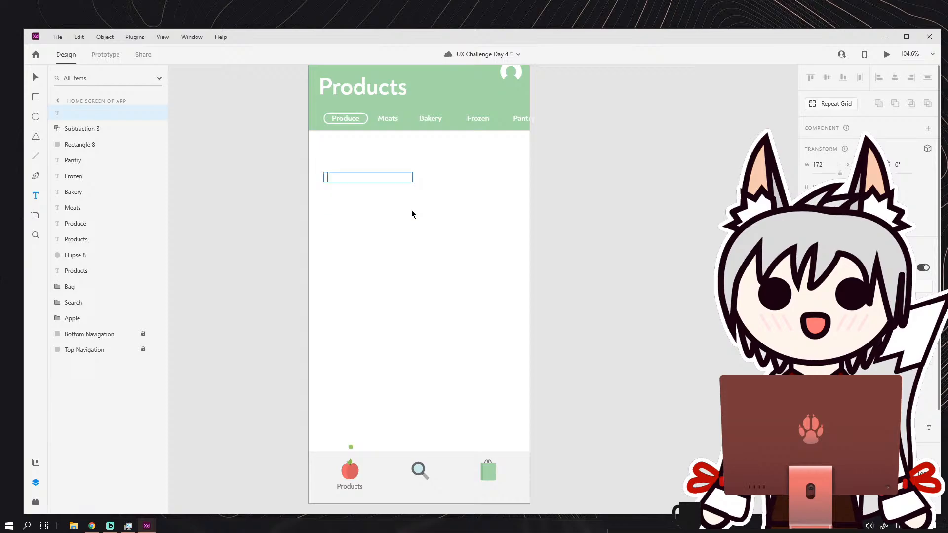
text(Fruits)
drag(362, 178, 260, 174)
scroll(869, 297, down, 3)
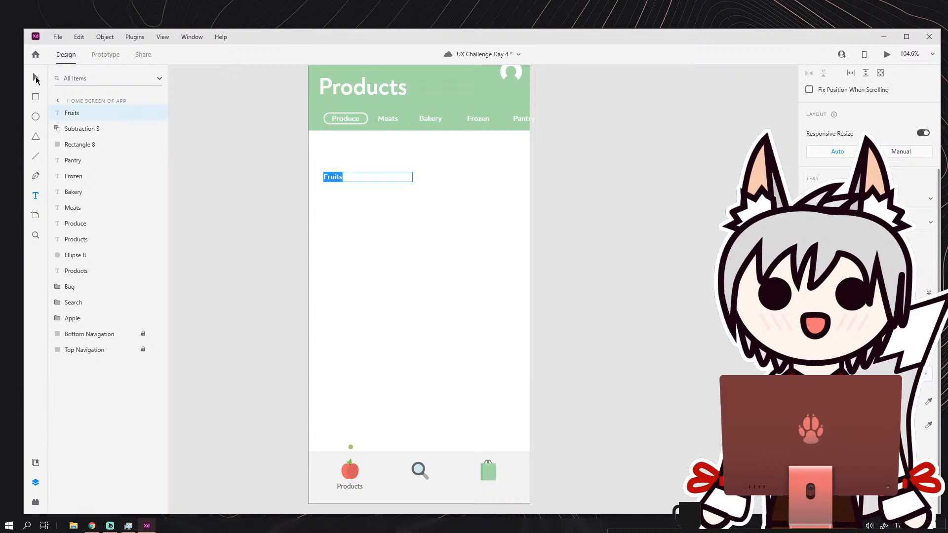
click(36, 79)
Enlarge the Fruits heading and move it under the banner, aligned with the left edge of the Produce highlight.
scroll(335, 177, up, 4)
double_click(339, 179)
double_click(339, 179)
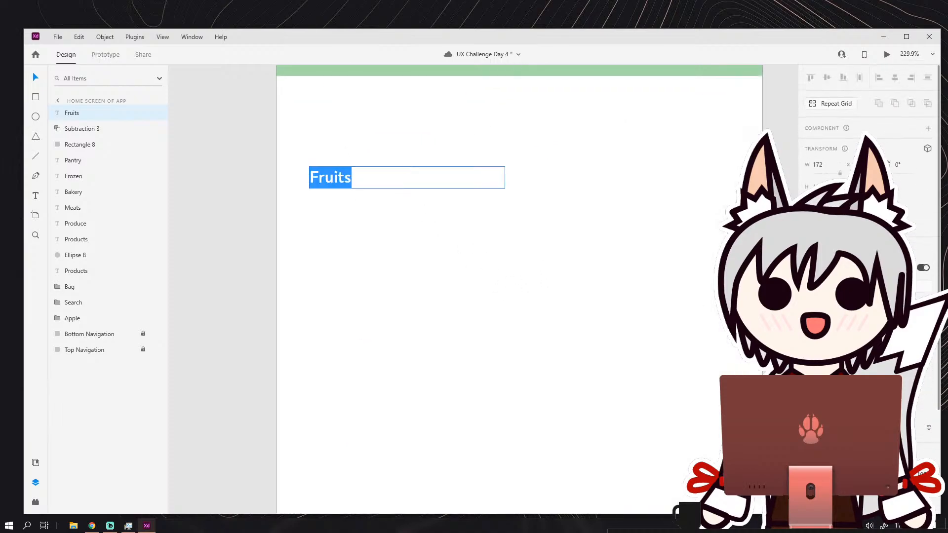
scroll(869, 288, down, 3)
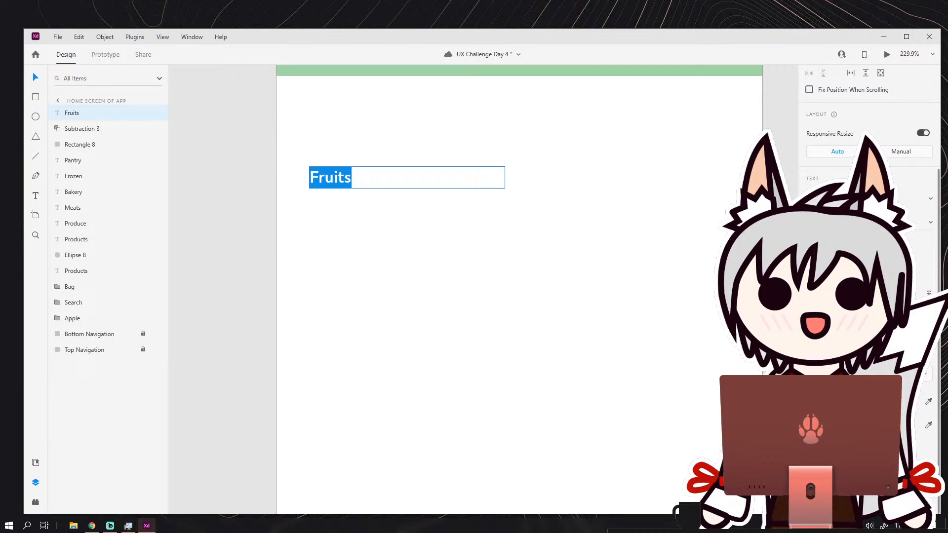
key(Return)
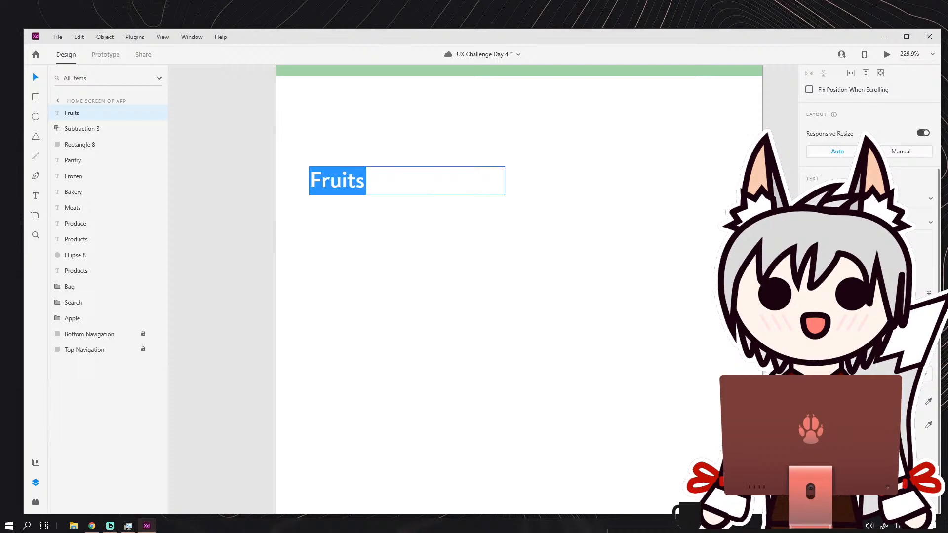
click(38, 78)
click(209, 152)
scroll(216, 247, down, 4)
drag(275, 223, 275, 204)
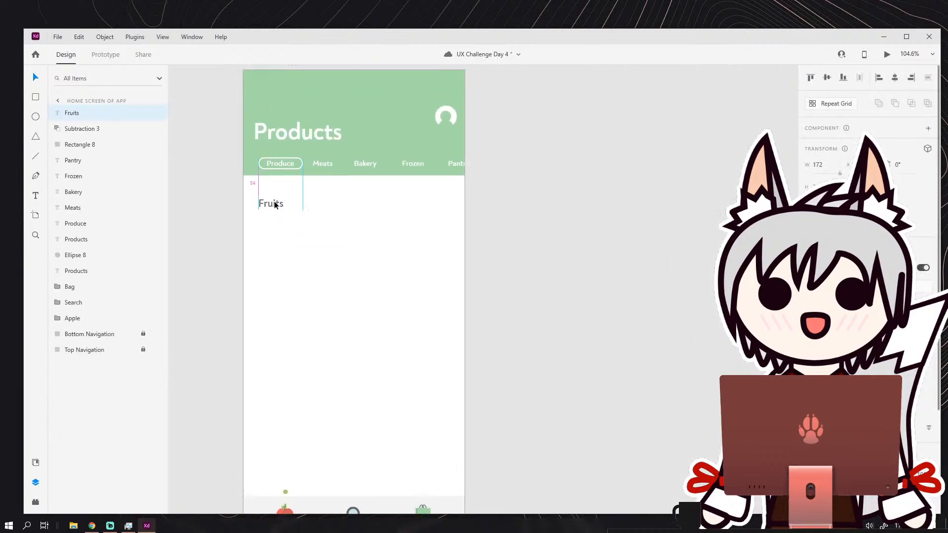
Increase the Fruits heading's font size further and compare it with the Products title.
double_click(274, 202)
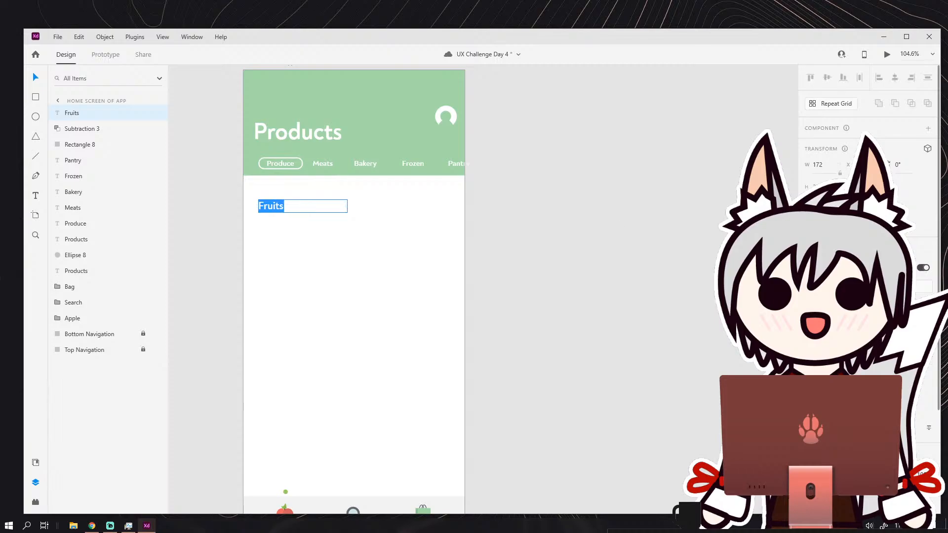
key(Return)
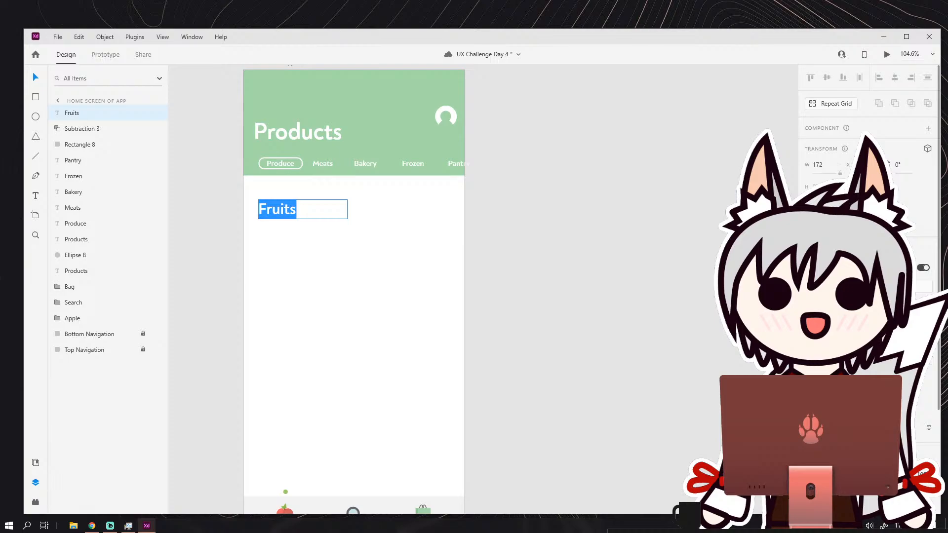
click(296, 138)
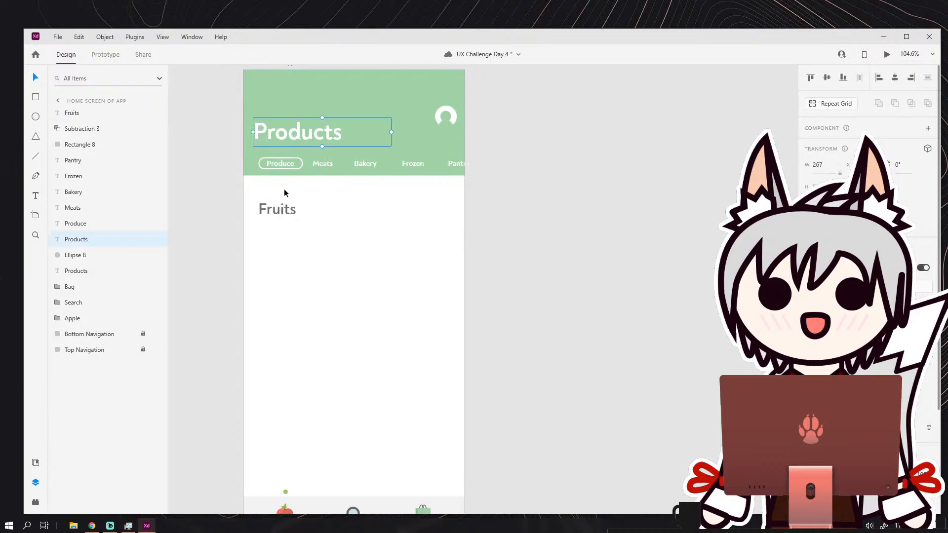
click(282, 217)
click(400, 240)
scroll(390, 233, down, 3)
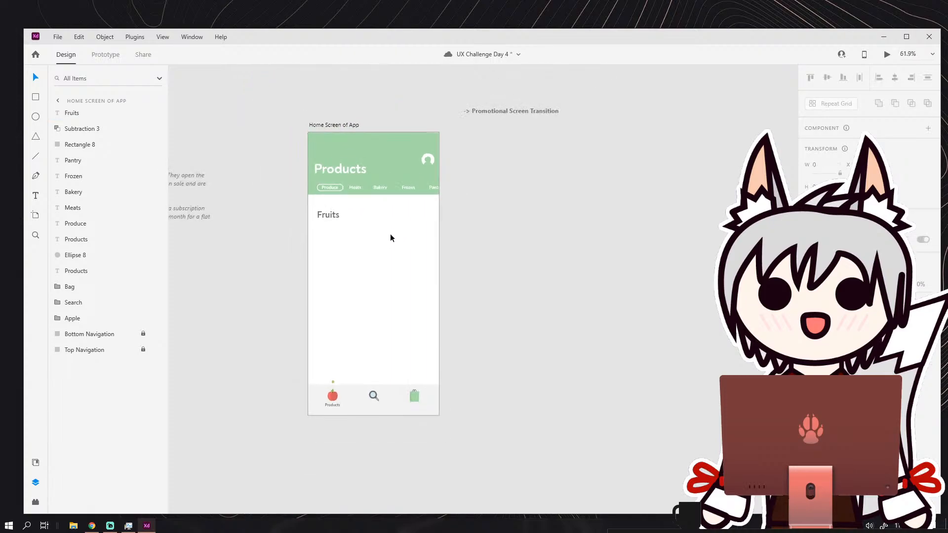
Narrow the Fruits text box until it closely fits the word, about 75 wide.
scroll(340, 218, up, 4)
drag(316, 204, 314, 205)
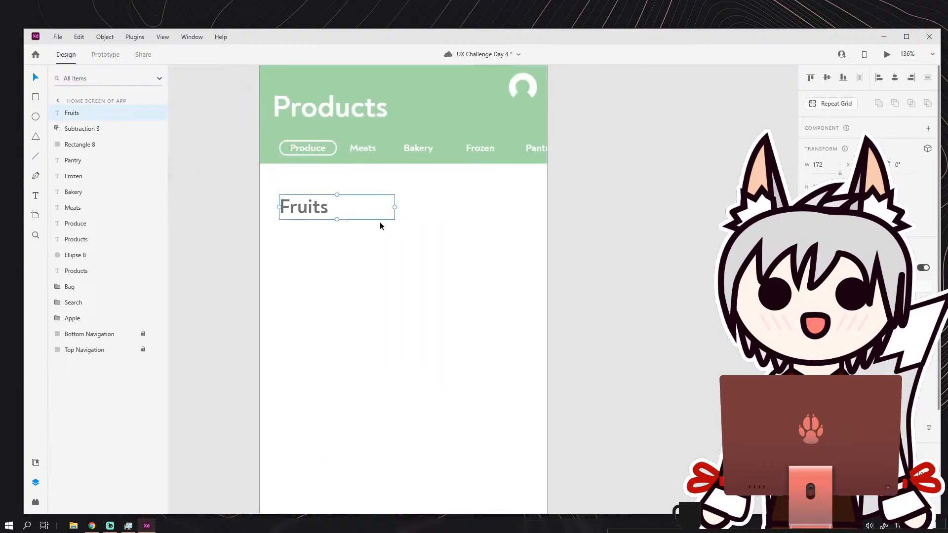
drag(371, 234, 352, 181)
double_click(373, 154)
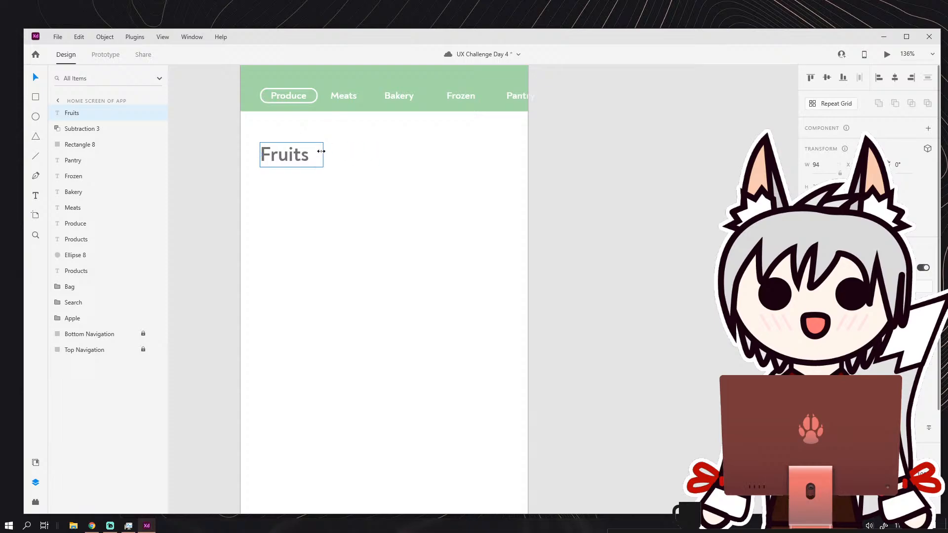
Duplicate the Fruits heading lower in the white area and change the copy's text to "Vegetables".
key(ctrl+d)
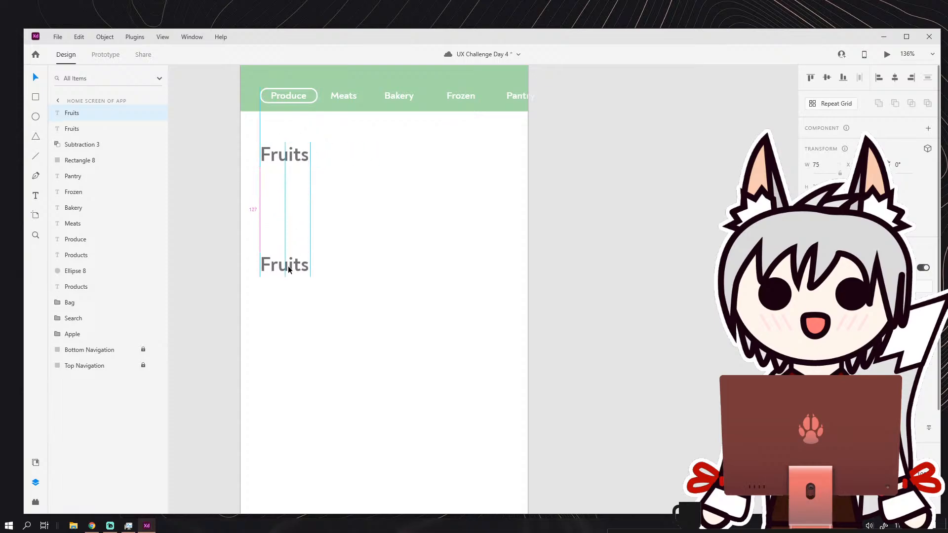
drag(288, 265, 284, 307)
double_click(285, 307)
click(293, 305)
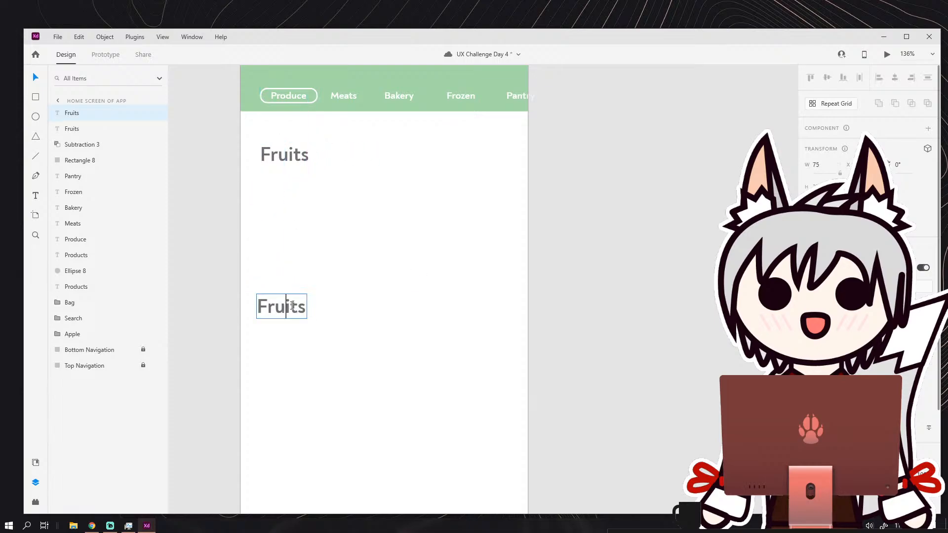
double_click(293, 305)
text(Vegeta)
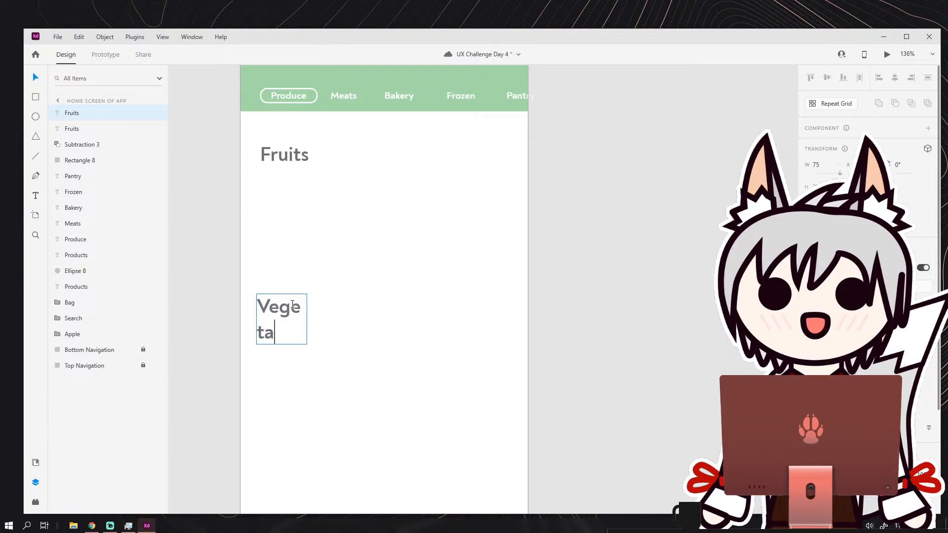
text(bles)
key(Escape)
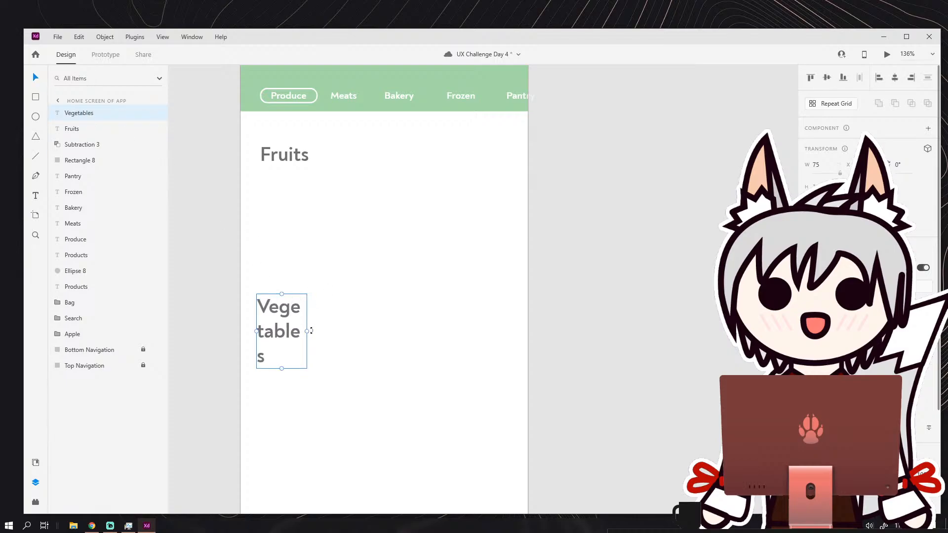
Widen the Vegetables text box so it fits on one line, and move it down, left-aligned with the Fruits heading.
drag(311, 330, 394, 329)
click(552, 270)
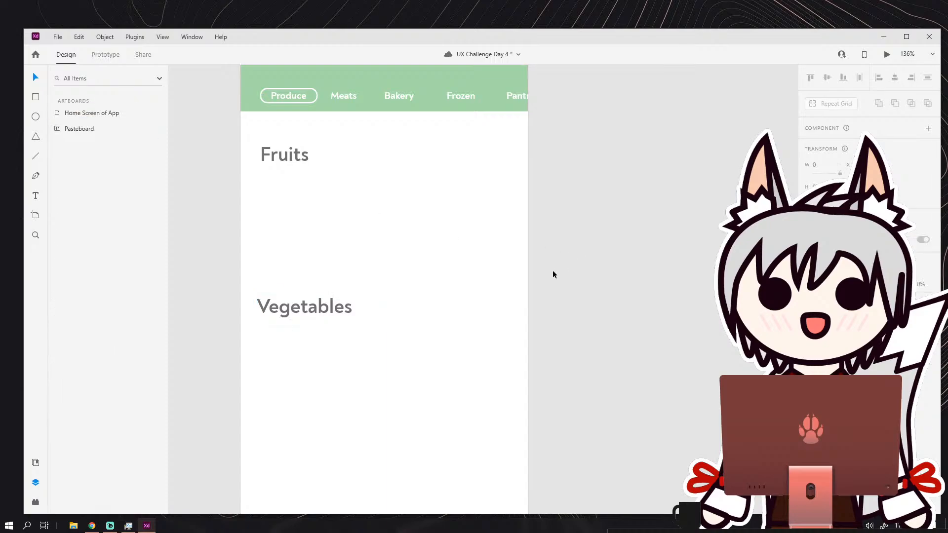
scroll(543, 262, down, 2)
scroll(433, 243, up, 1)
mouse_move(389, 245)
mouse_down()
mouse_move(389, 274)
mouse_move(389, 259)
mouse_up()
click(592, 248)
scroll(583, 249, down, 2)
drag(579, 249, 509, 263)
scroll(424, 232, up, 3)
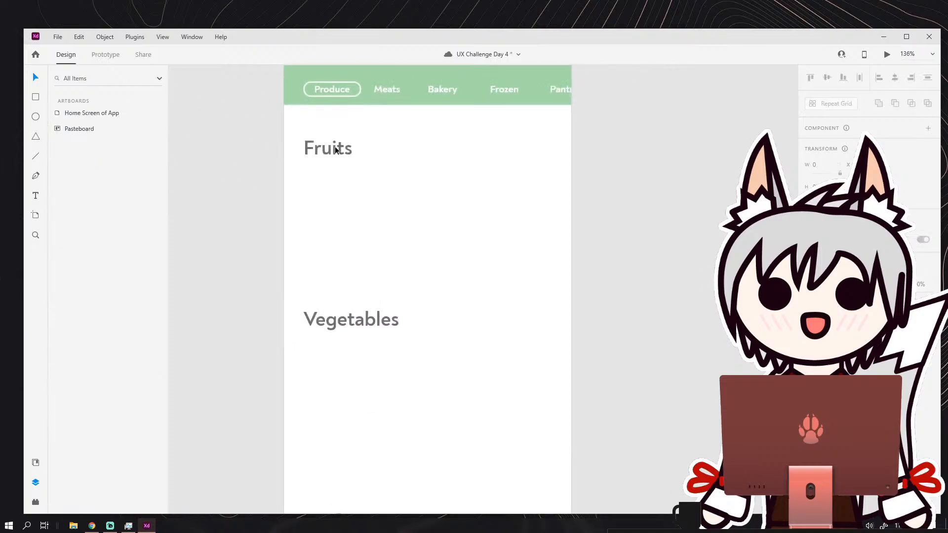
Shift the Fruits and Vegetables headings slightly to the right, keeping their left edges aligned.
drag(335, 149, 349, 148)
drag(351, 331, 358, 322)
scroll(449, 254, down, 4)
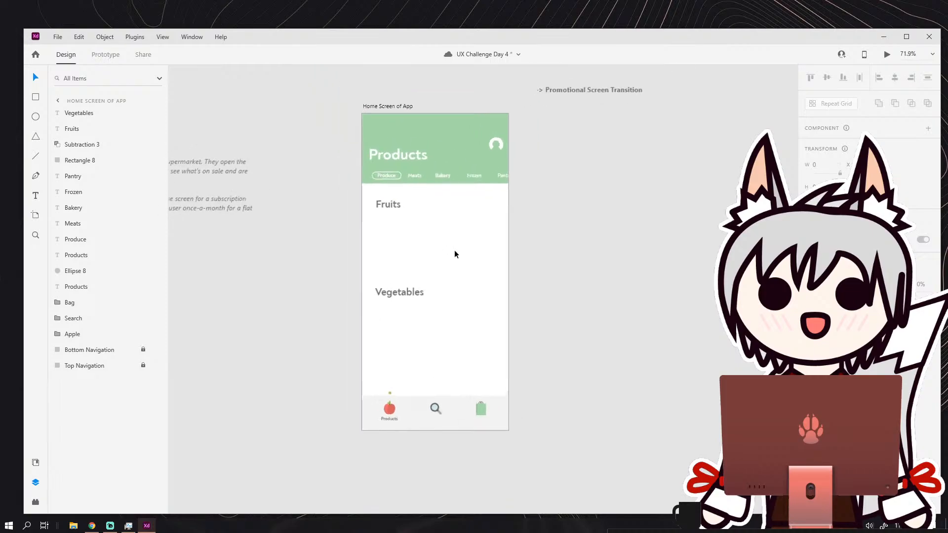
Draw a horizontal divider line just above the Vegetables heading, starting at the heading's left edge.
scroll(454, 253, up, 2)
scroll(450, 259, down, 1)
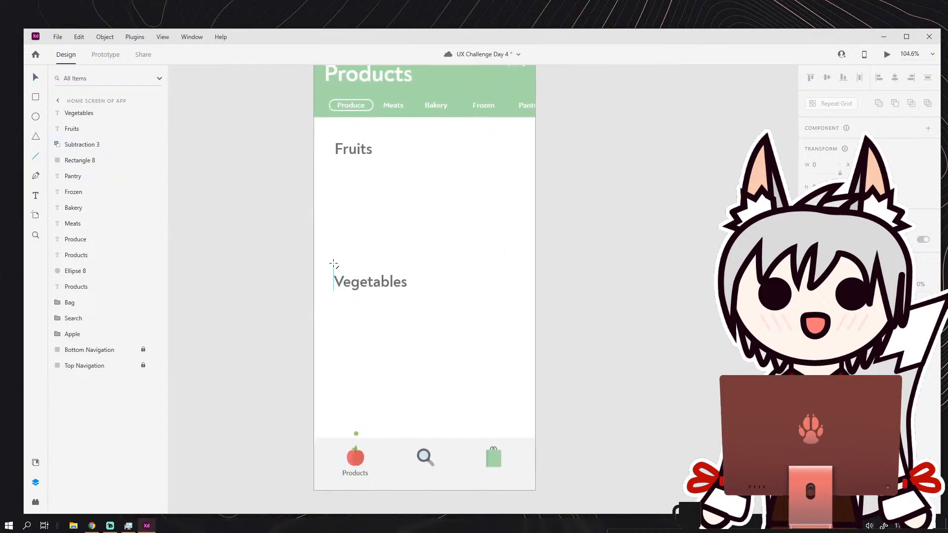
drag(334, 263, 507, 266)
click(37, 82)
click(559, 278)
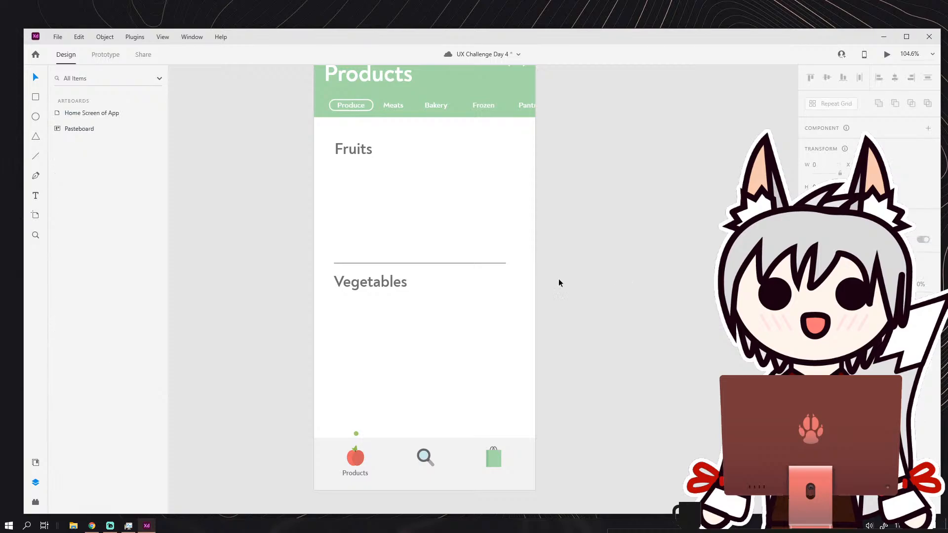
Lengthen the divider line slightly toward the artboard's right edge.
click(506, 264)
drag(507, 266, 511, 262)
click(582, 271)
scroll(581, 269, down, 3)
scroll(519, 255, up, 3)
click(480, 271)
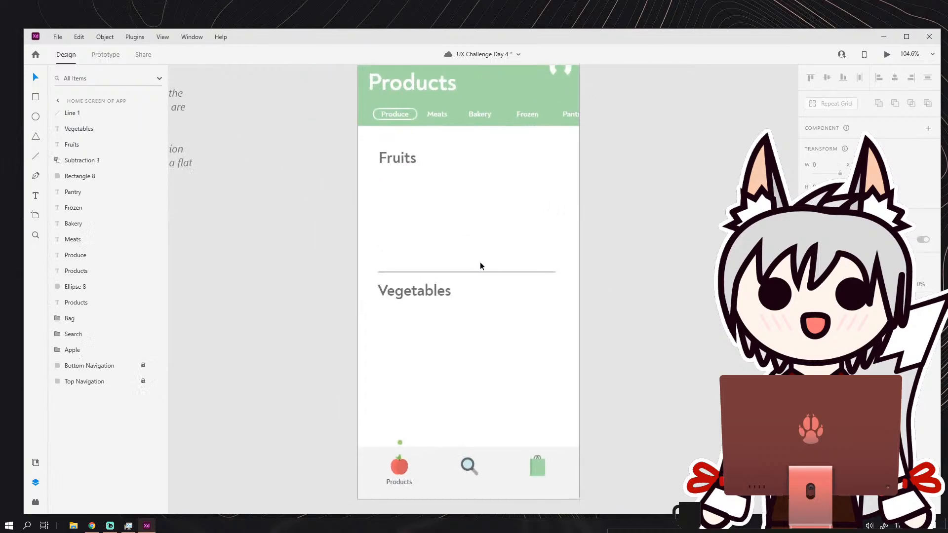
Delete the divider line between the Fruits and Vegetables sections.
click(628, 298)
scroll(628, 298, down, 4)
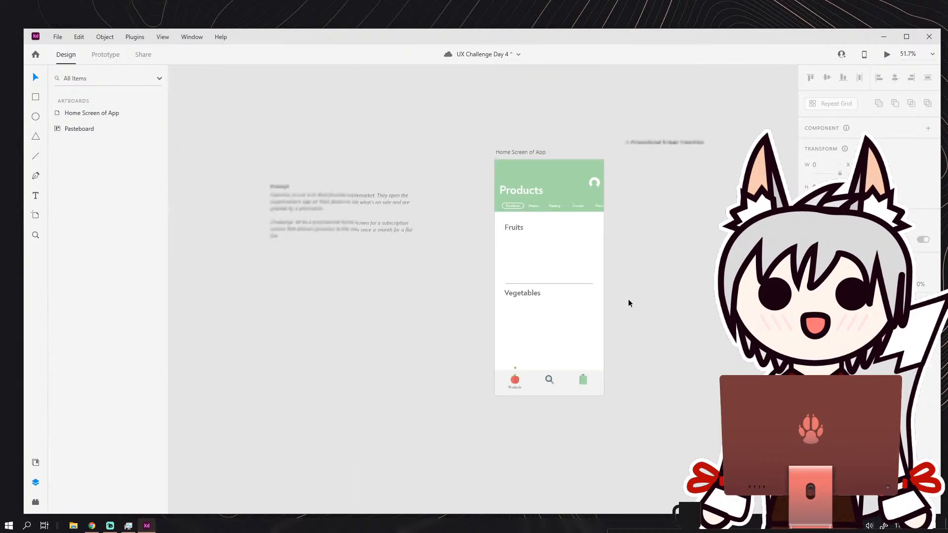
drag(609, 298, 570, 280)
scroll(570, 280, up, 3)
mouse_move(568, 226)
mouse_down()
mouse_move(576, 254)
mouse_move(570, 243)
mouse_up()
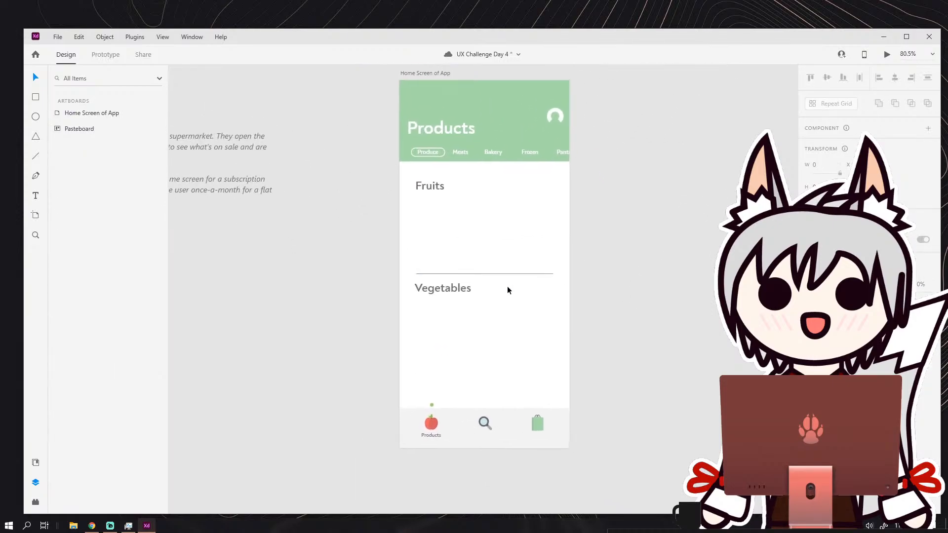
click(491, 274)
key(Delete)
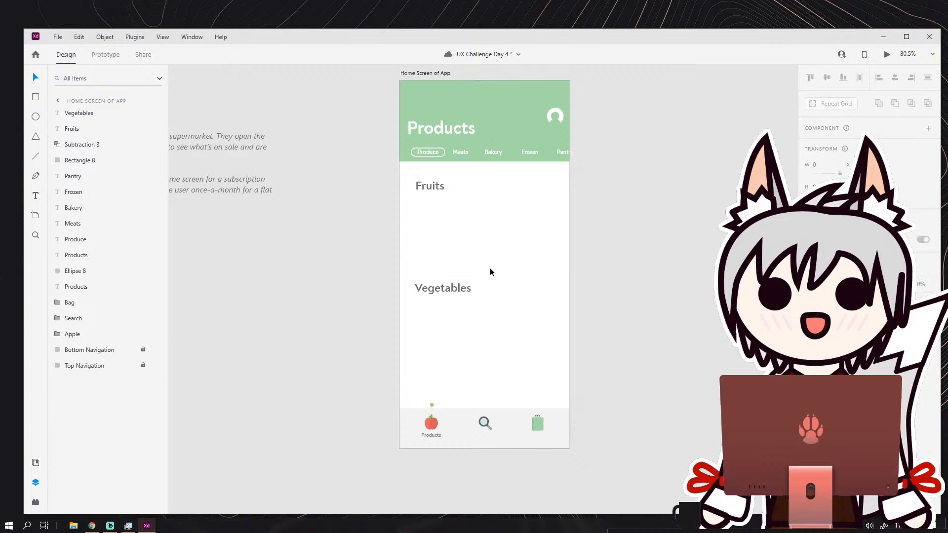
Draw a square about 115 wide below the Fruits heading, aligned with the heading's left edge.
scroll(509, 280, up, 4)
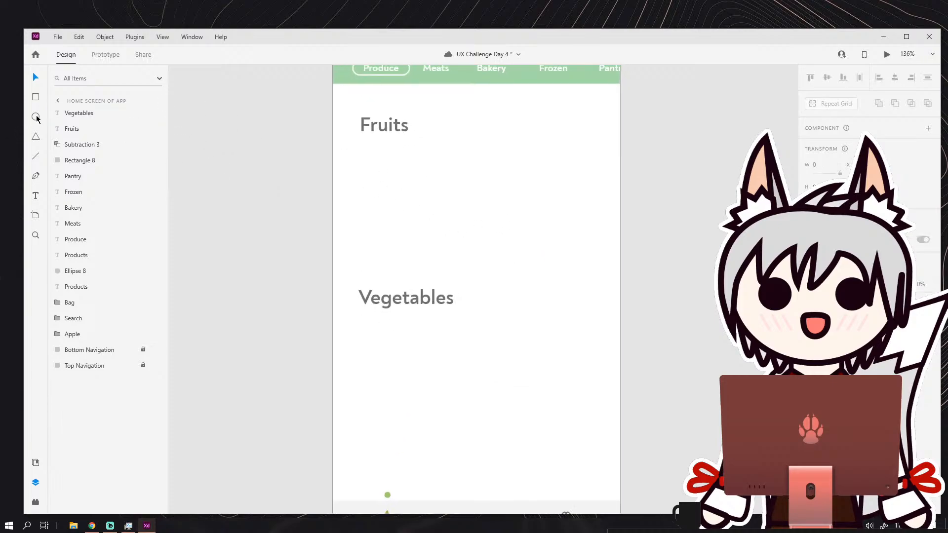
drag(355, 157, 434, 234)
click(36, 77)
click(238, 151)
Duplicate the square twice in a row running past the artboard's right edge, and distribute the three squares evenly.
click(413, 159)
drag(413, 158, 631, 152)
key(ctrl+d)
key(ctrl+d)
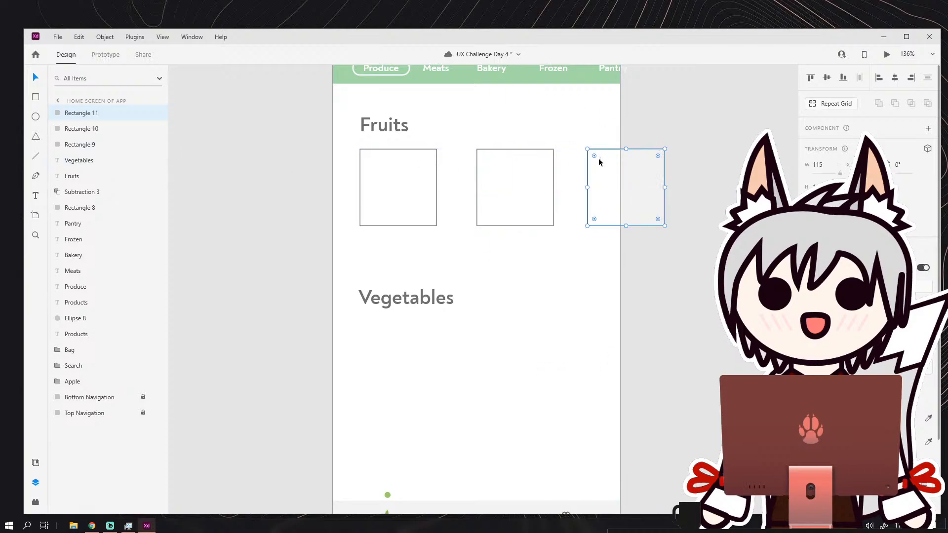
drag(428, 142, 611, 178)
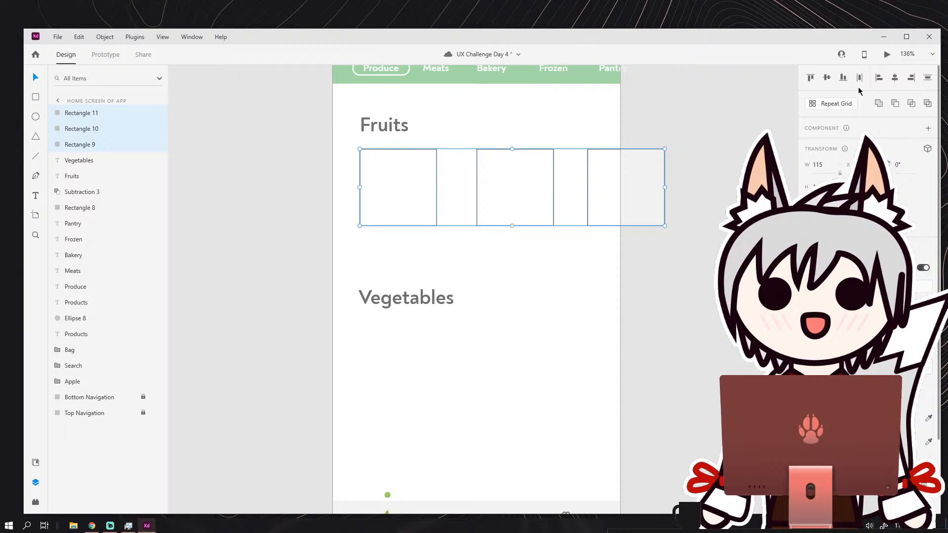
click(859, 79)
click(660, 188)
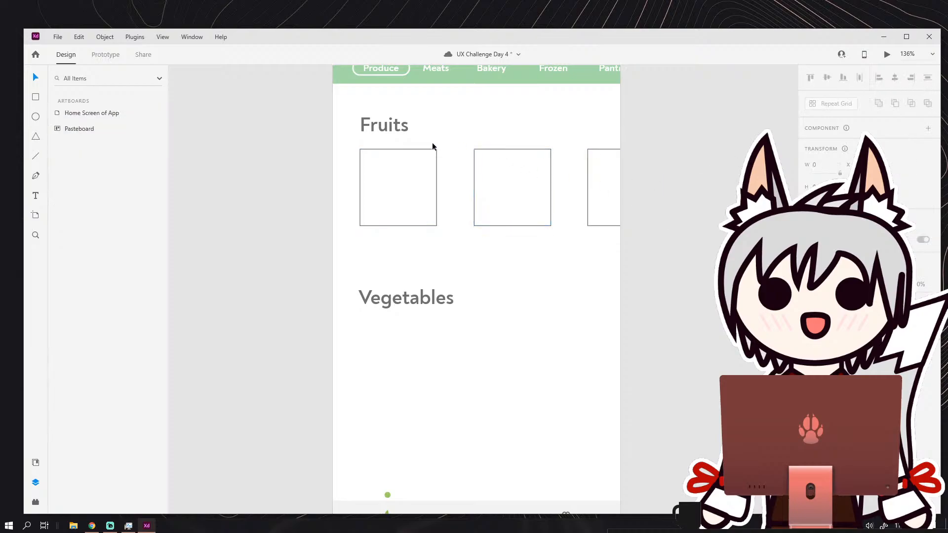
Copy the row of three squares below the Vegetables heading and move the Vegetables section slightly lower.
drag(432, 143, 643, 190)
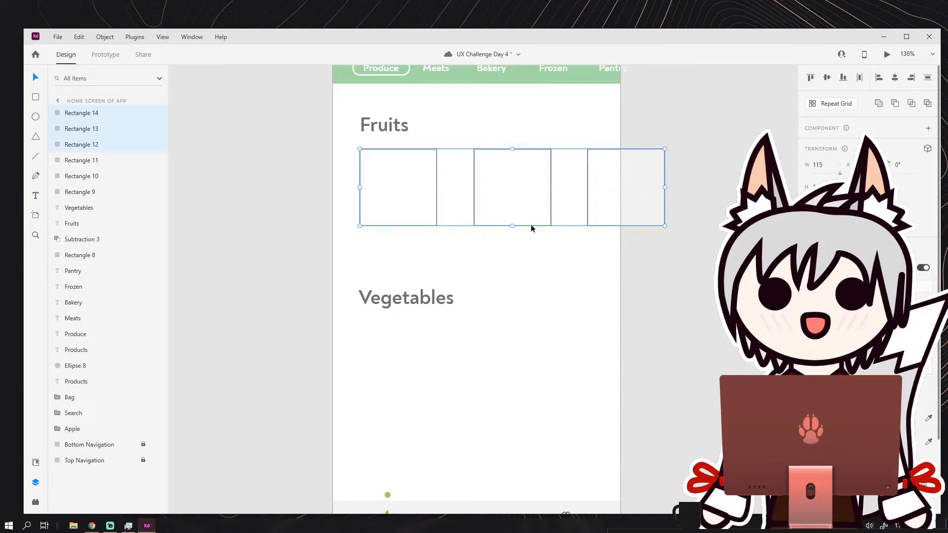
drag(531, 225, 526, 308)
drag(418, 170, 421, 200)
scroll(485, 236, down, 5)
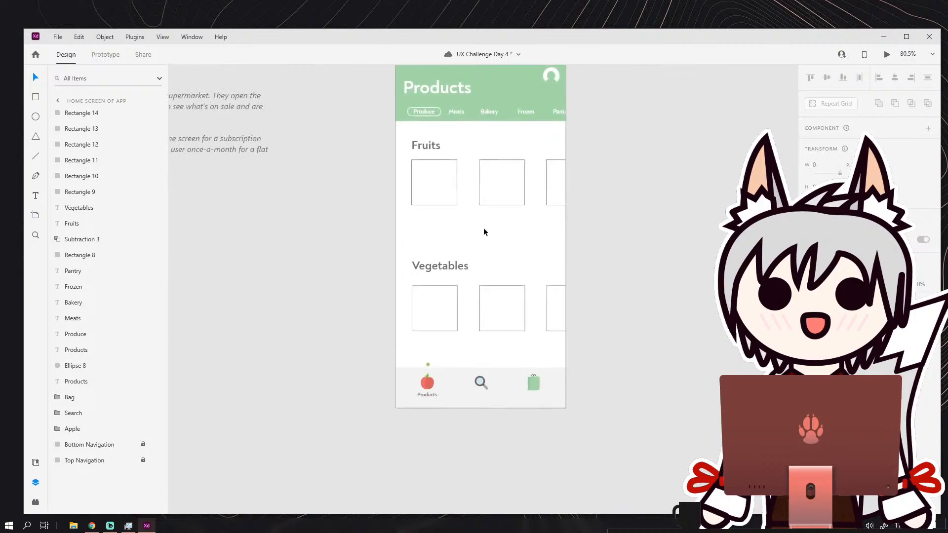
Draw a thin horizontal rectangle about 98 wide above the Vegetables heading and fully round its corners.
scroll(473, 260, up, 3)
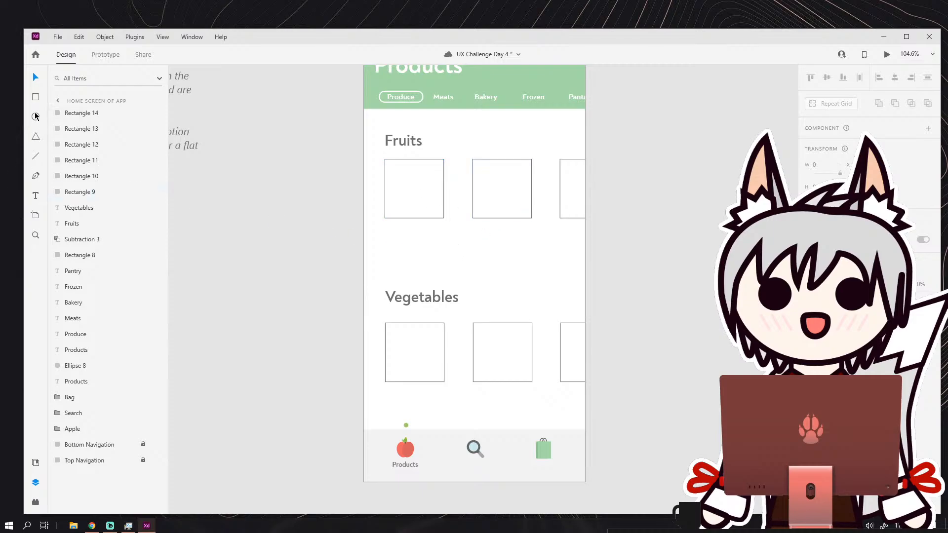
key(r)
scroll(409, 257, up, 3)
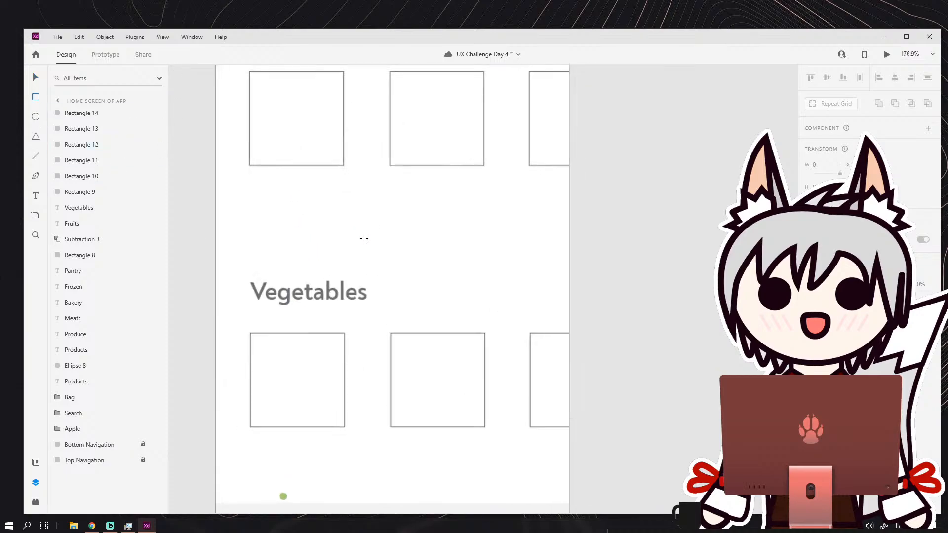
mouse_move(326, 244)
mouse_down()
mouse_move(403, 256)
mouse_move(506, 250)
mouse_move(411, 250)
mouse_up()
scroll(345, 250, up, 3)
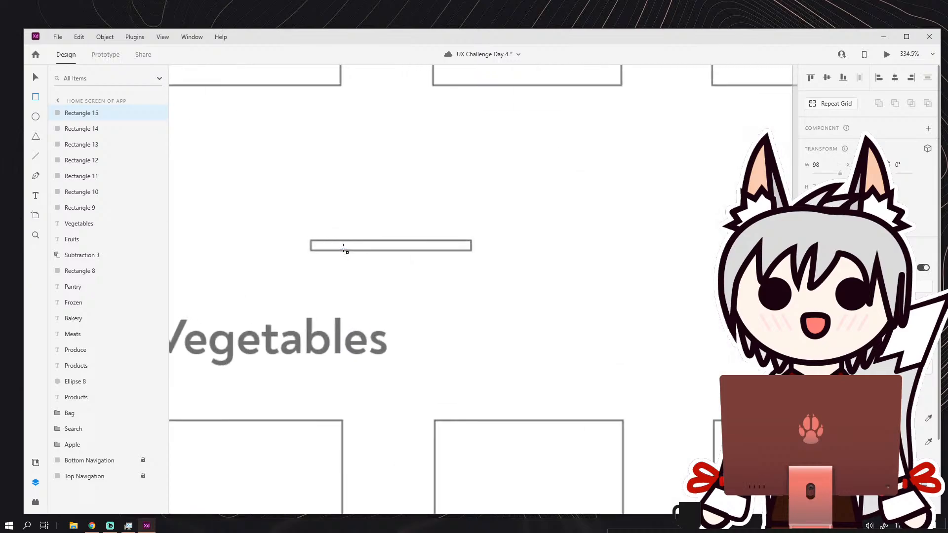
scroll(344, 250, up, 3)
drag(289, 244, 302, 237)
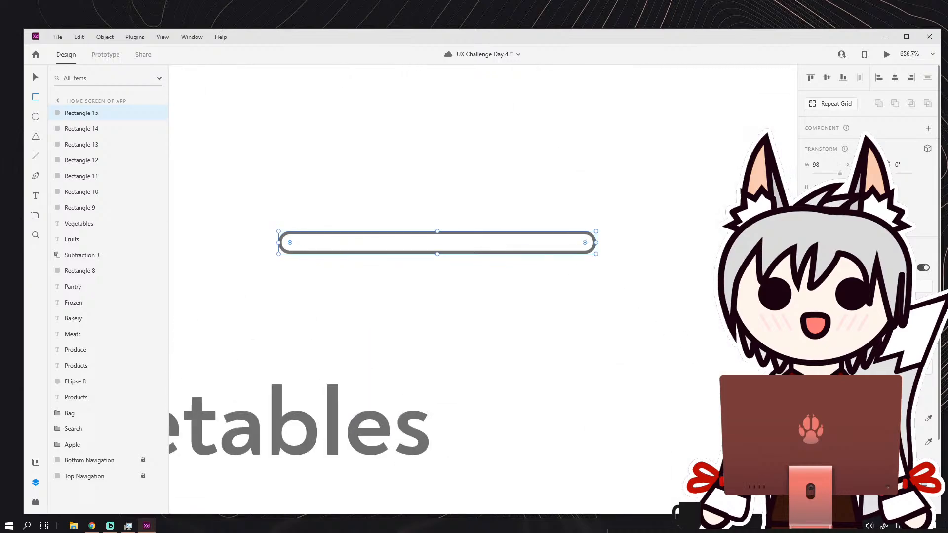
Remove the rounded bar's border and fill it with a very light grey.
click(809, 442)
click(823, 418)
drag(688, 379, 673, 367)
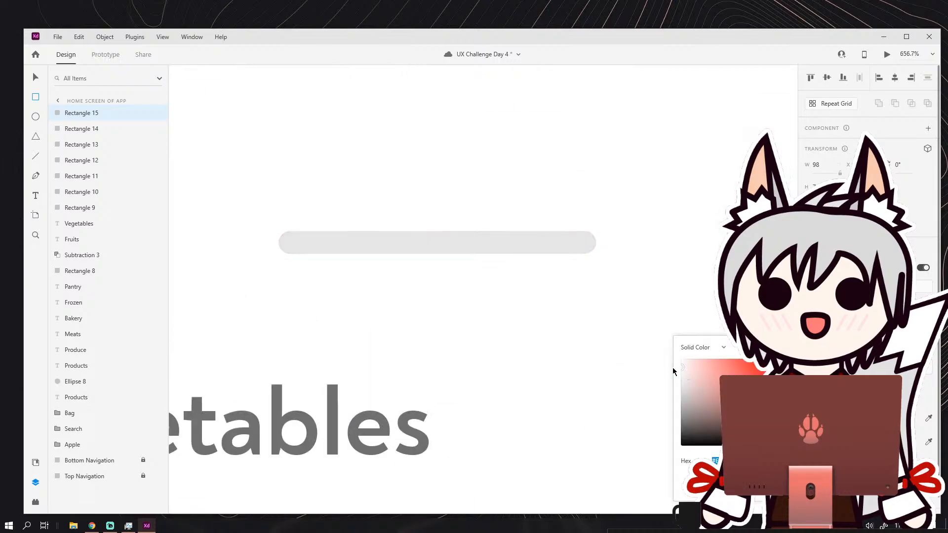
click(34, 79)
click(207, 116)
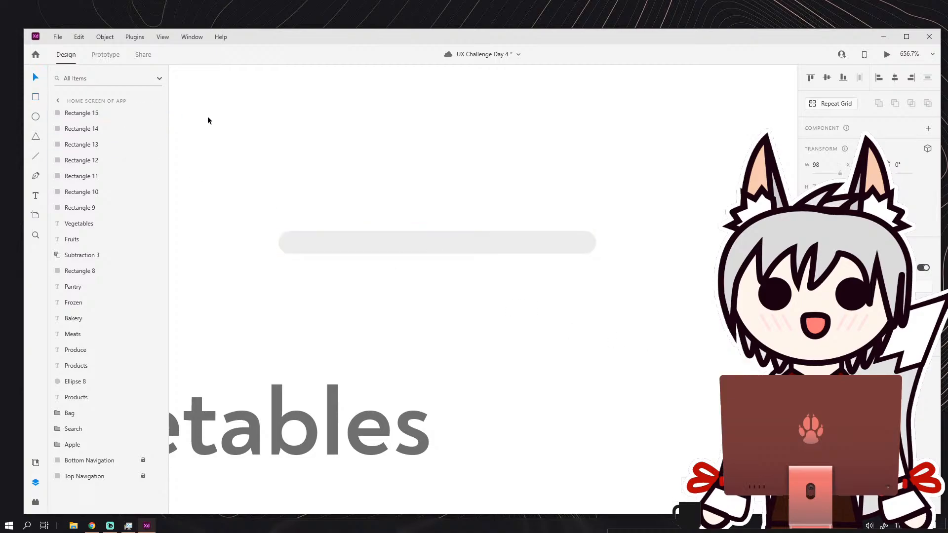
Move the grey bar just above the Vegetables heading, aligned with the left edge of the squares.
scroll(302, 192, down, 4)
scroll(336, 228, down, 4)
drag(360, 273, 316, 270)
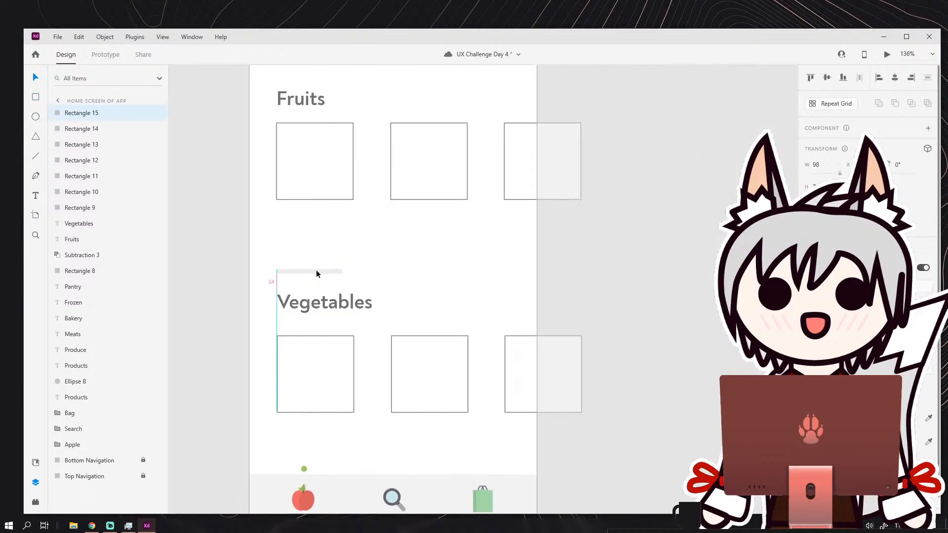
click(389, 232)
scroll(390, 235, down, 3)
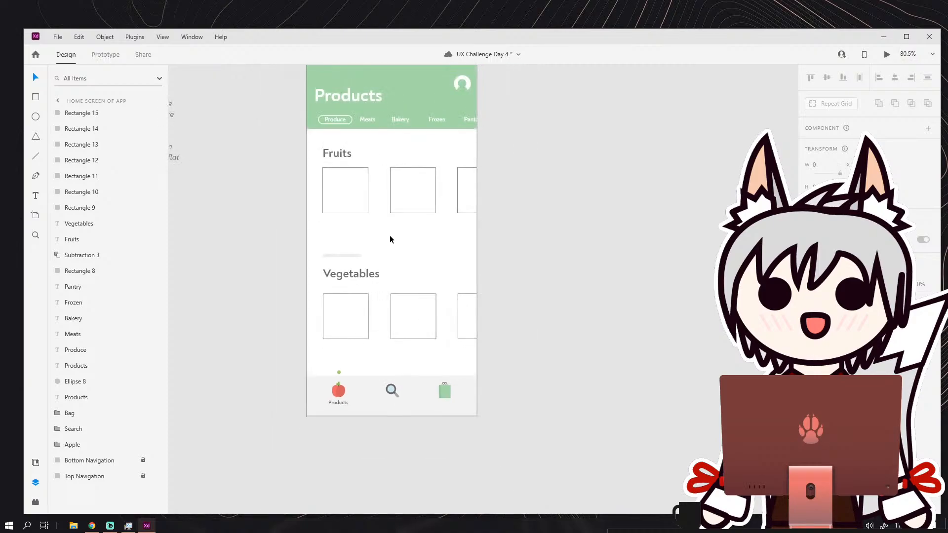
Duplicate the grey bar into the space between the Vegetables squares and the bottom navigation.
scroll(342, 221, up, 3)
click(343, 221)
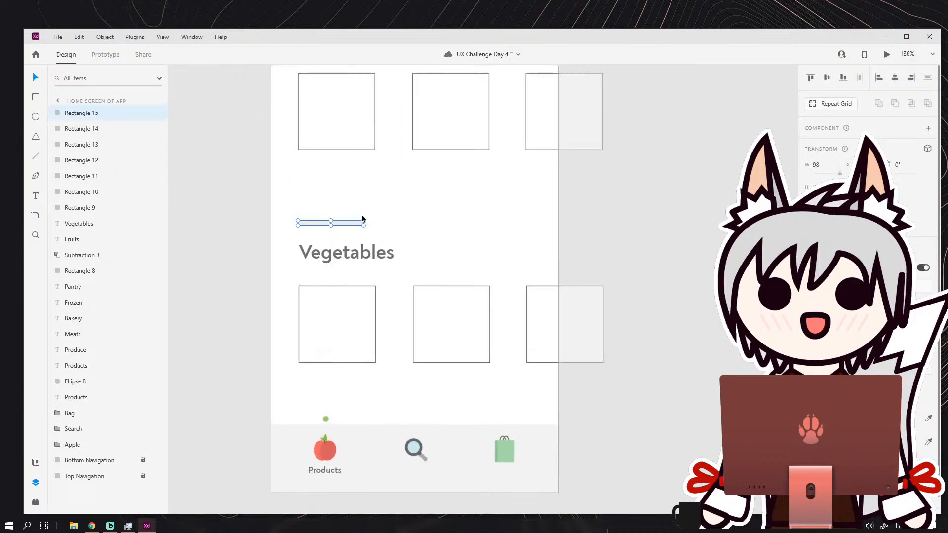
scroll(362, 237, down, 2)
drag(360, 161, 358, 345)
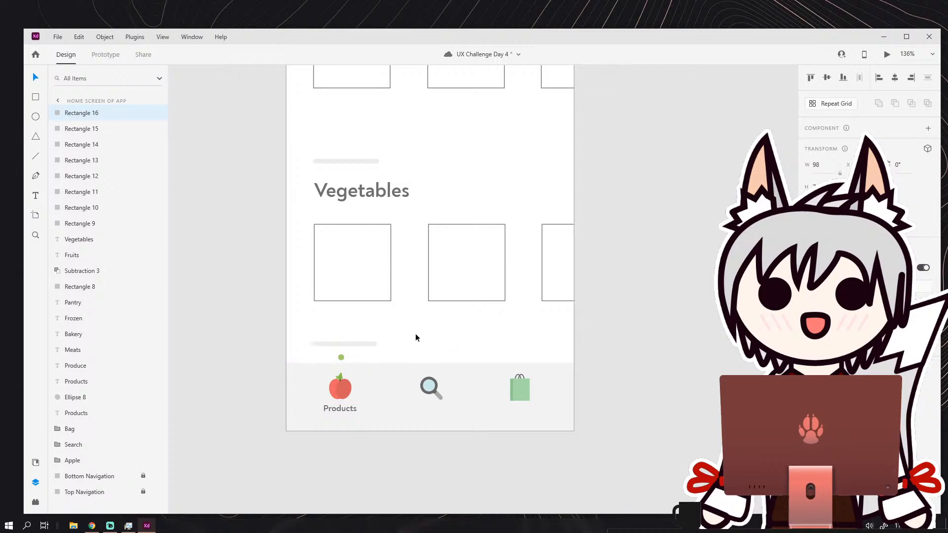
click(416, 328)
Nudge the two grey bars slightly upward.
scroll(407, 307, down, 2)
scroll(391, 249, up, 2)
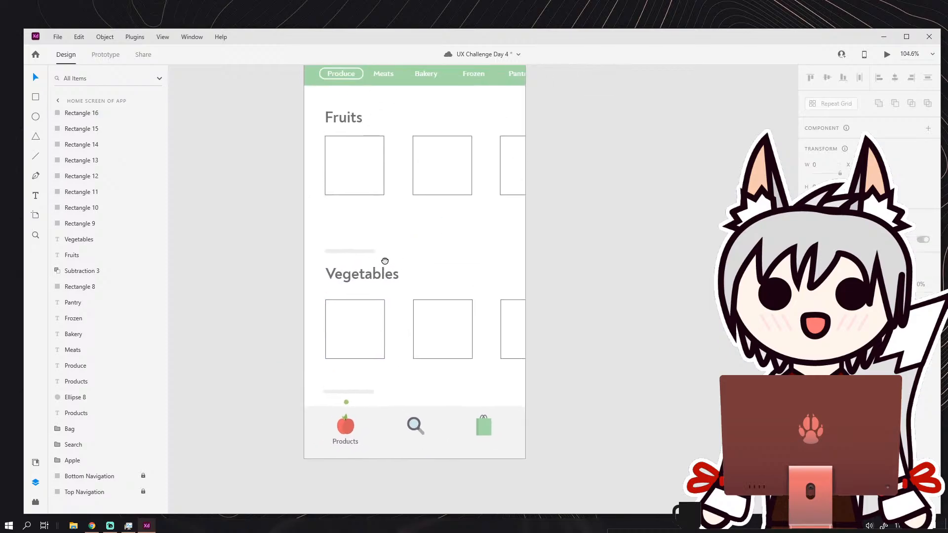
drag(357, 394, 360, 390)
drag(354, 250, 399, 390)
Move the Vegetables heading, its three squares and the lower grey bar up together, closer to the upper bar.
drag(377, 357, 378, 348)
key(ctrl+z)
shift+click(467, 356)
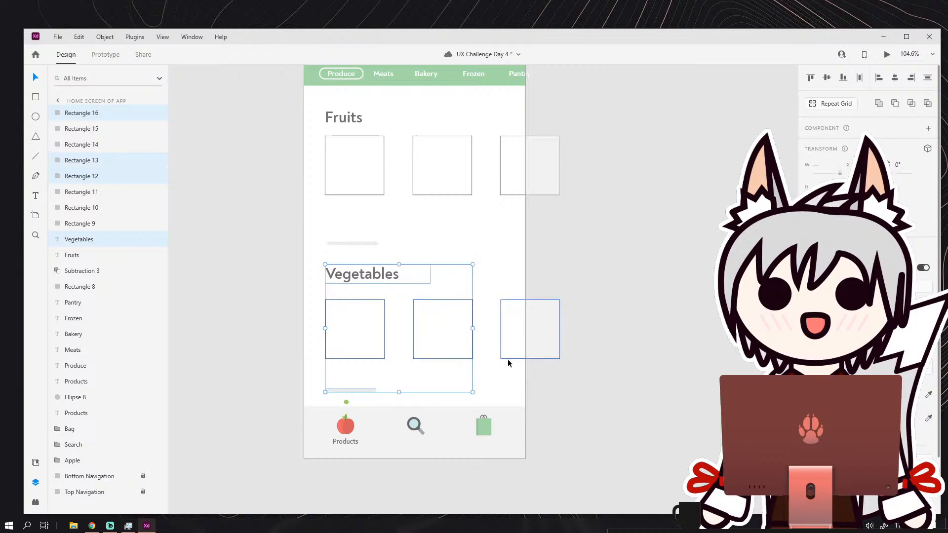
shift+click(509, 357)
drag(380, 356, 380, 349)
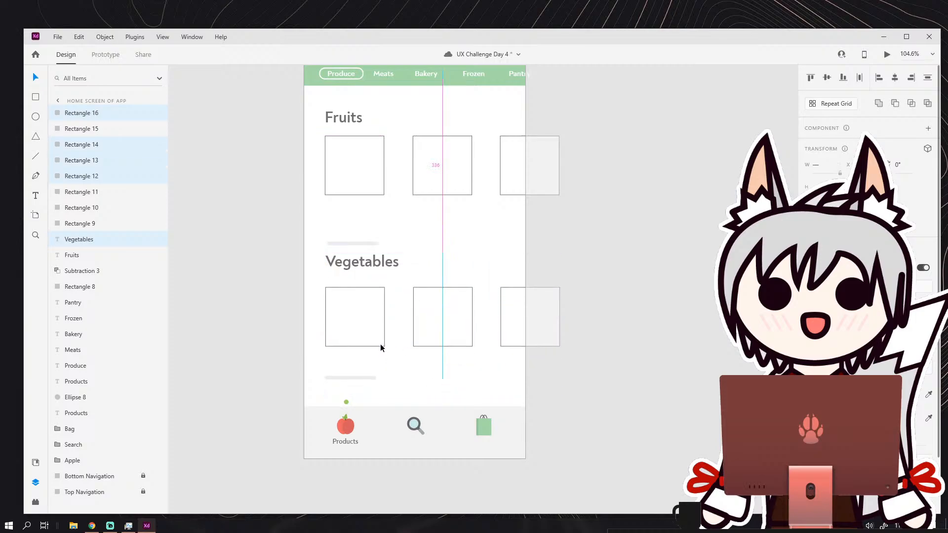
click(588, 327)
Move the lower grey bar slightly down and align it with the bar above the Vegetables heading.
scroll(499, 280, down, 2)
scroll(499, 277, down, 1)
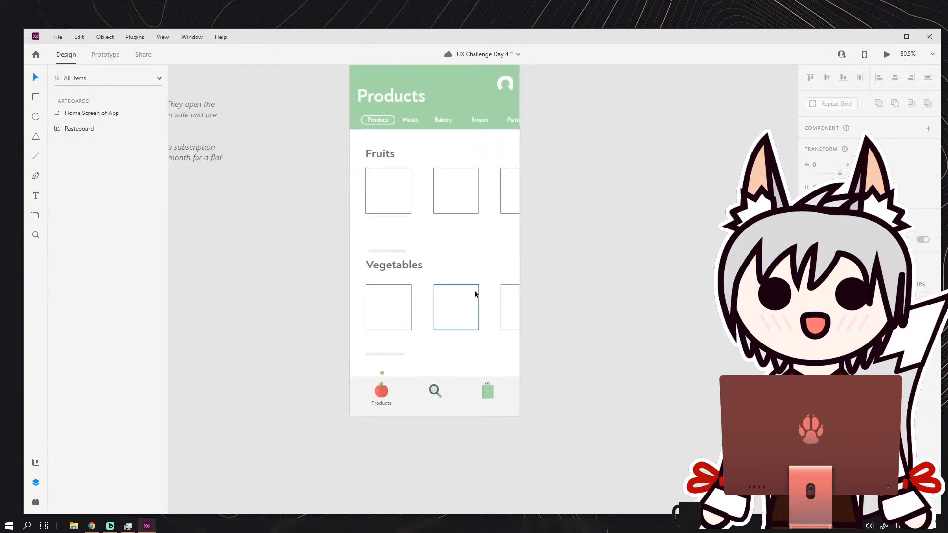
scroll(474, 289, up, 2)
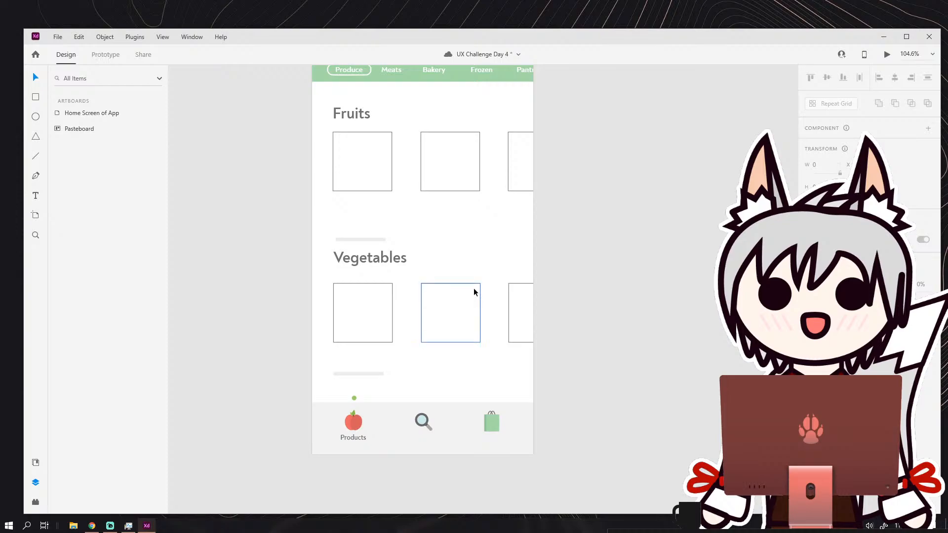
scroll(399, 340, up, 3)
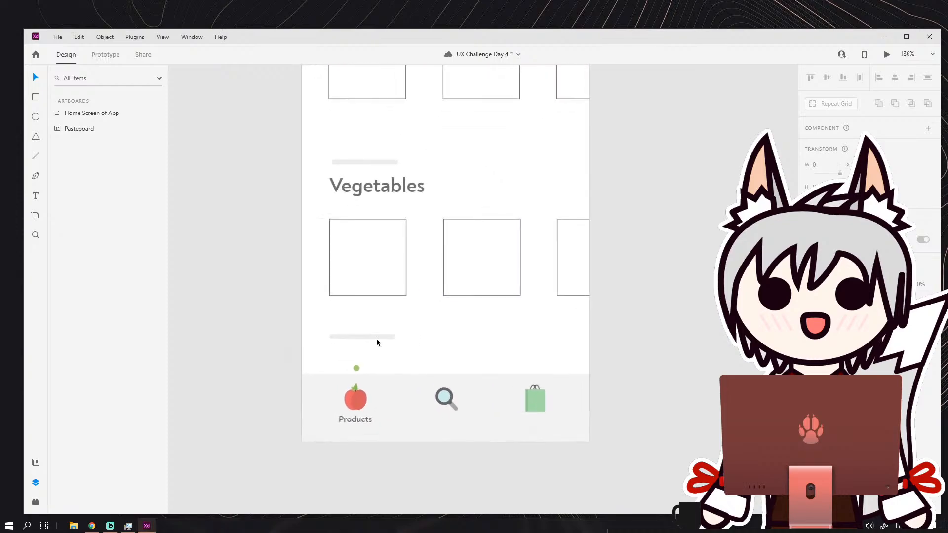
drag(377, 342, 380, 346)
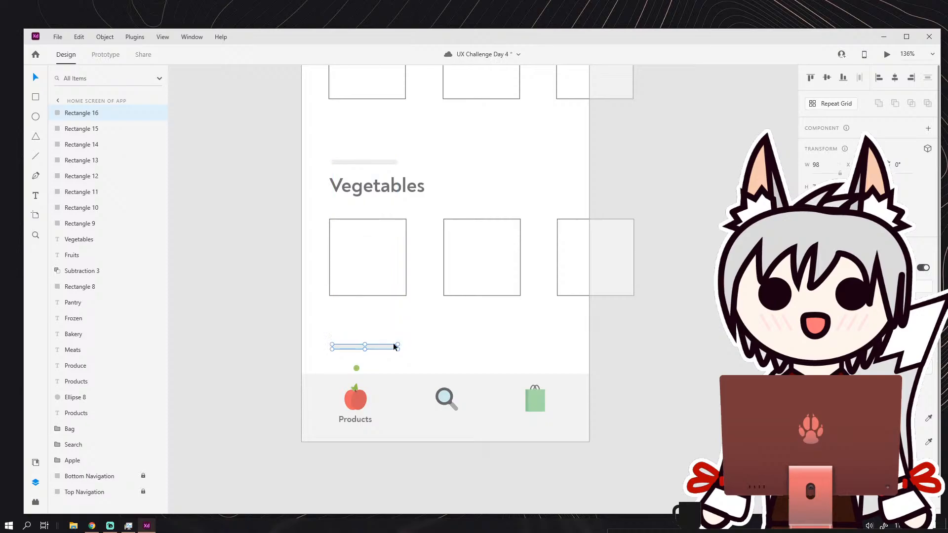
scroll(393, 343, down, 4)
scroll(394, 321, up, 2)
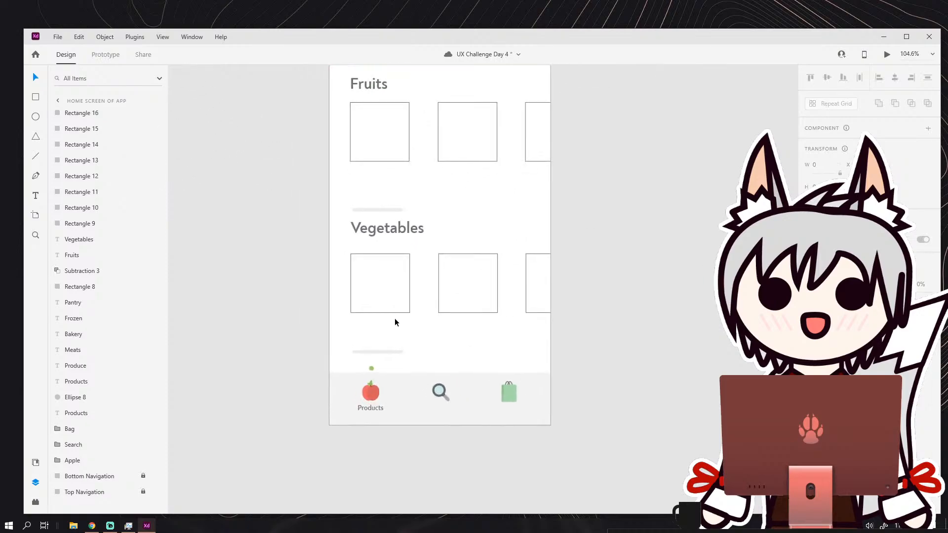
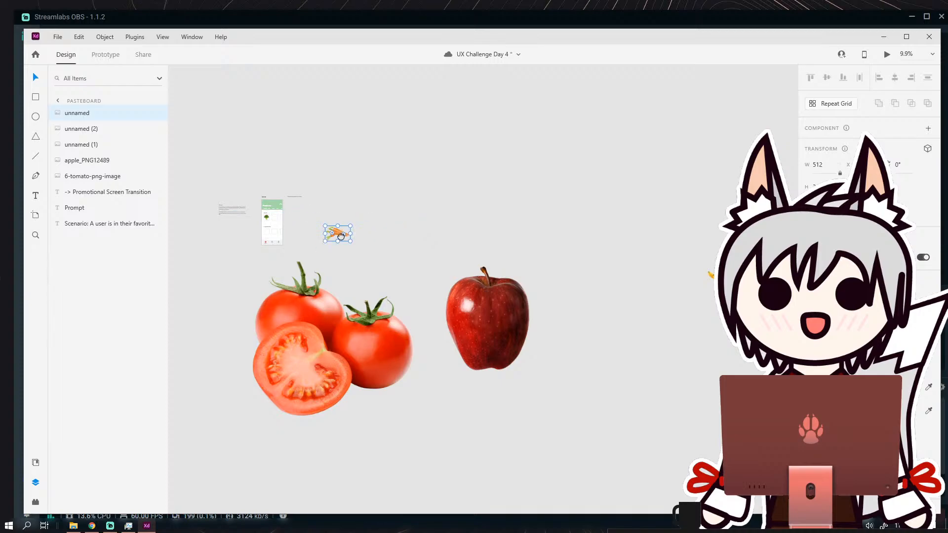
Scale the carrots image to about 223 wide, rotate it 25° and place it over the second Fruits square.
scroll(443, 248, up, 6)
drag(621, 277, 422, 237)
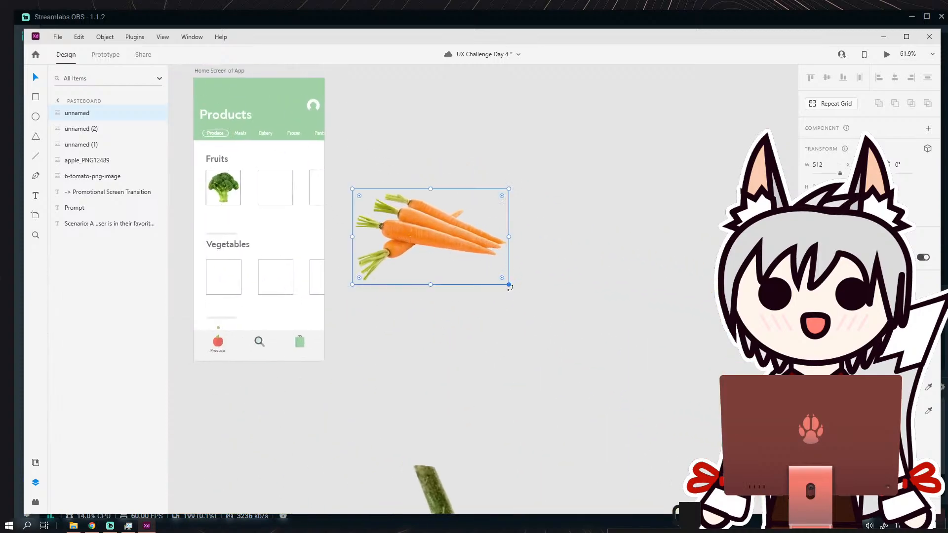
drag(508, 283, 421, 232)
drag(398, 192, 271, 192)
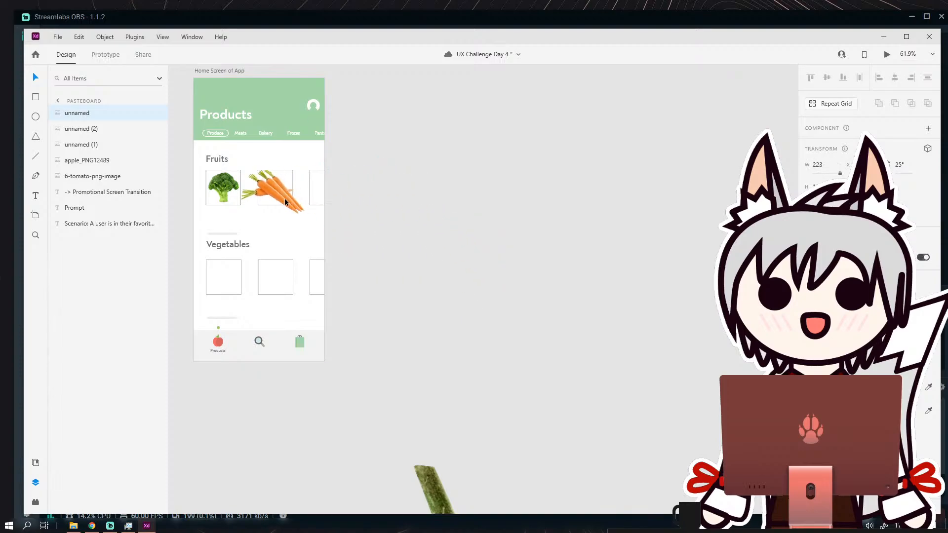
Shrink the carrots image further and centre it inside the second Fruits square.
scroll(292, 212, up, 4)
drag(312, 230, 289, 186)
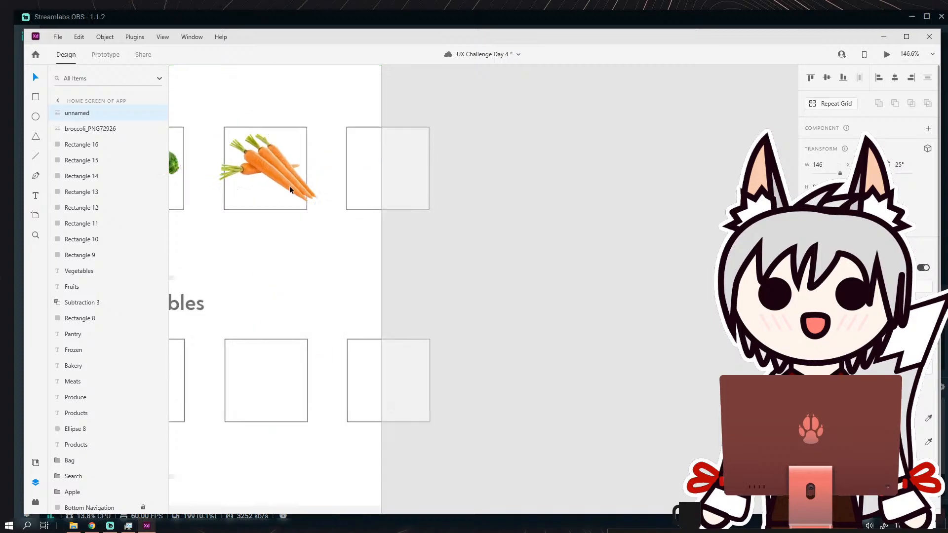
scroll(290, 186, up, 3)
drag(316, 241, 297, 214)
drag(291, 184, 374, 188)
drag(402, 247, 399, 242)
drag(385, 192, 383, 191)
click(414, 295)
Scale the tomatoes image down to about 455 wide and move it beside the Home Screen artboard.
scroll(415, 296, down, 5)
drag(593, 361, 460, 308)
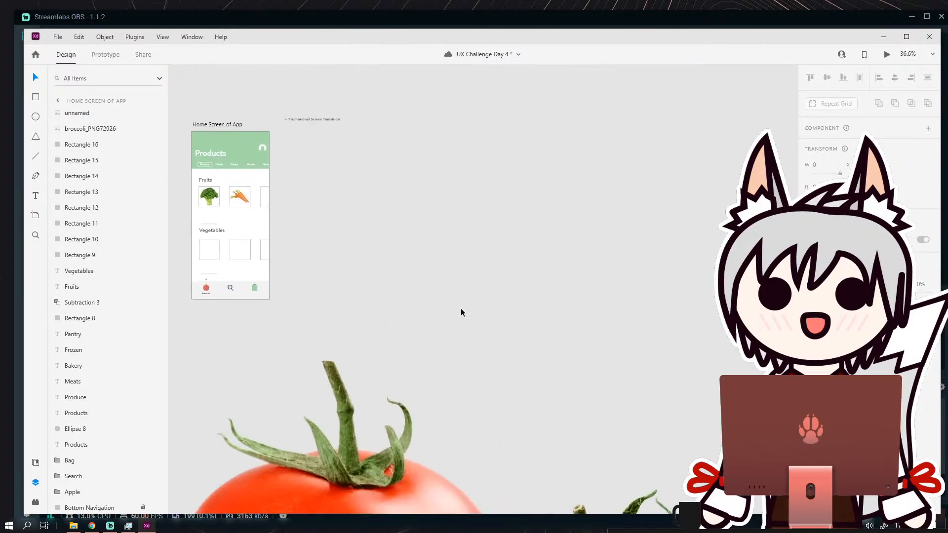
scroll(465, 298, down, 5)
scroll(470, 307, down, 3)
scroll(470, 311, up, 3)
drag(441, 351, 410, 361)
scroll(444, 262, up, 3)
drag(388, 394, 693, 114)
drag(700, 91, 391, 221)
drag(374, 223, 519, 234)
scroll(518, 234, up, 5)
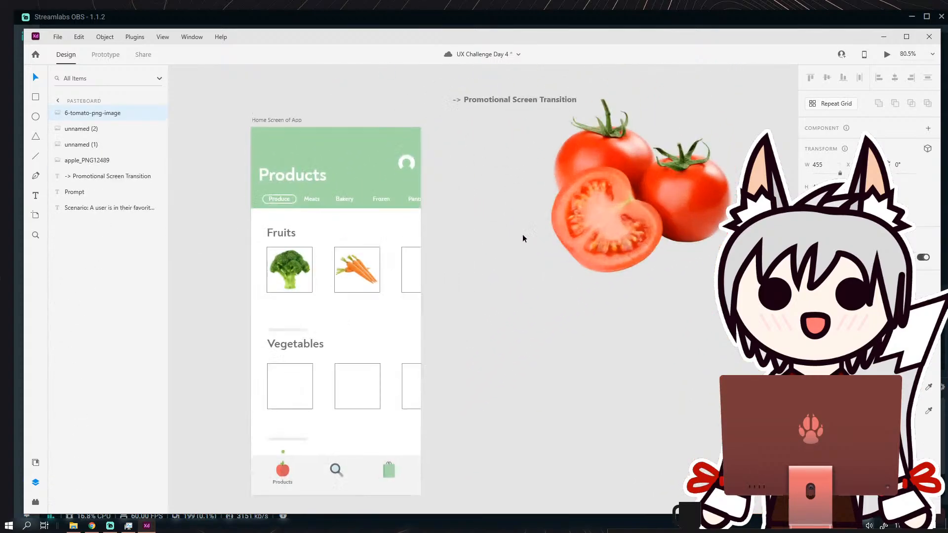
Scale the tomatoes image down and fit it inside the third Fruits square at the artboard's edge.
drag(594, 250, 569, 271)
drag(527, 294, 407, 303)
scroll(405, 305, up, 5)
drag(489, 246, 476, 258)
drag(387, 301, 404, 285)
drag(474, 247, 452, 256)
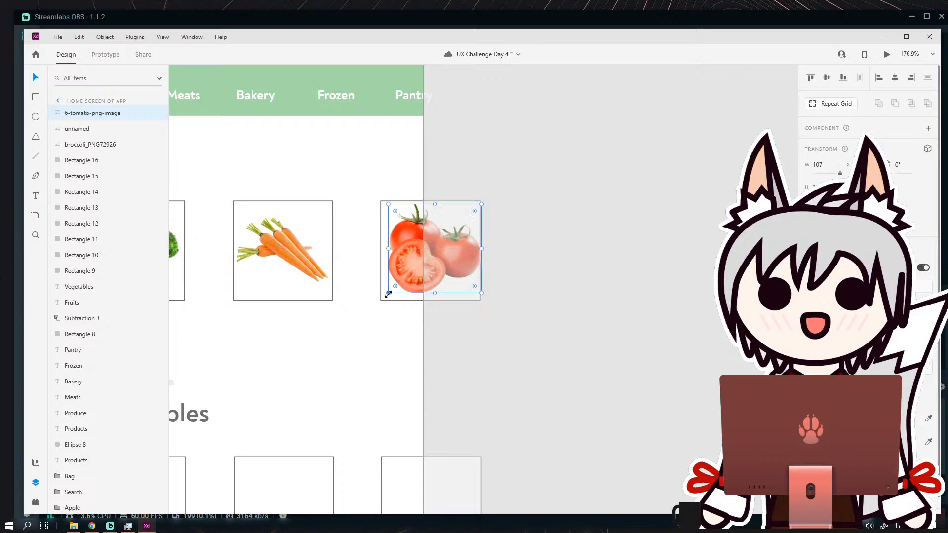
drag(388, 294, 414, 266)
click(495, 256)
Move the large apple image from the pasteboard onto the Home Screen artboard.
scroll(494, 256, down, 2)
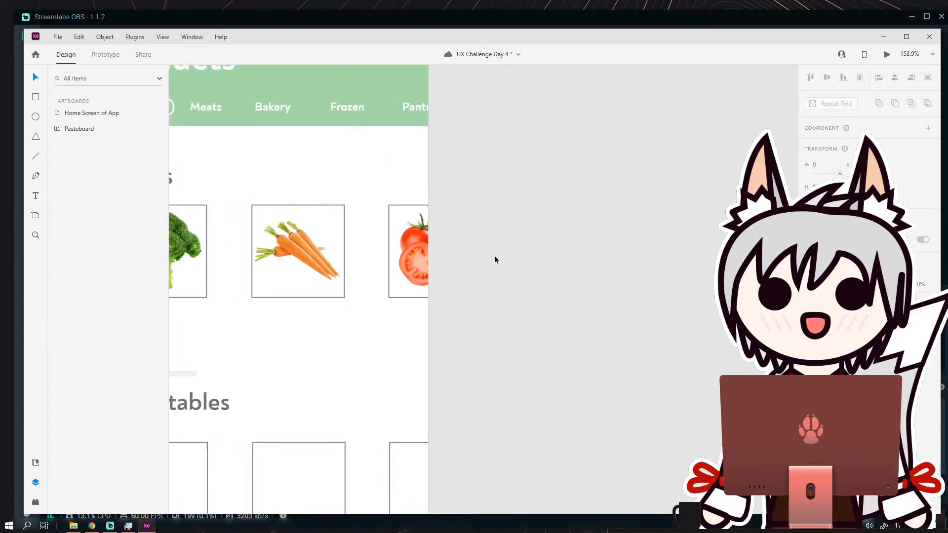
scroll(495, 256, down, 5)
scroll(441, 288, up, 3)
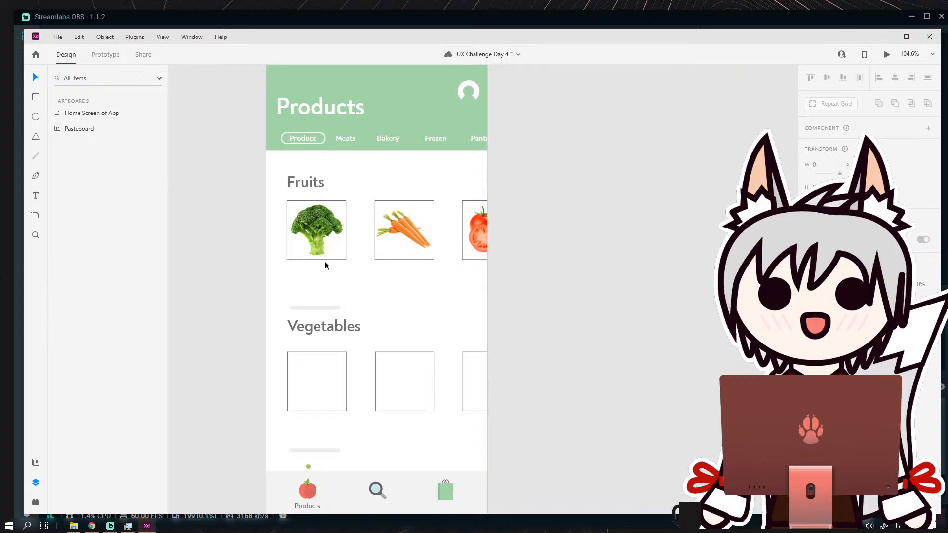
drag(372, 323, 370, 289)
scroll(373, 289, down, 5)
drag(470, 324, 433, 273)
scroll(434, 273, down, 4)
drag(609, 400, 548, 336)
scroll(418, 325, down, 2)
drag(536, 328, 330, 307)
scroll(363, 315, up, 3)
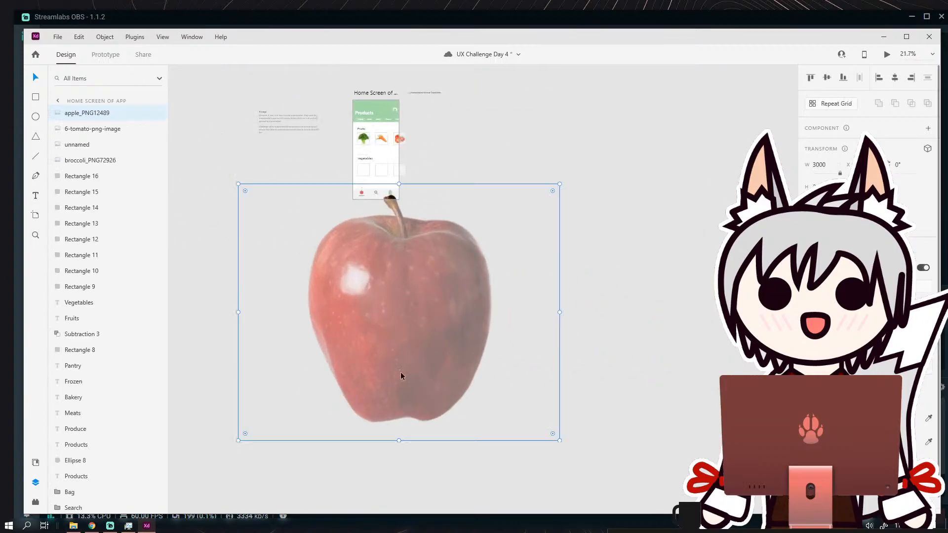
Scale the apple image down to fit inside the first Vegetables square.
drag(240, 442, 461, 291)
scroll(461, 291, up, 4)
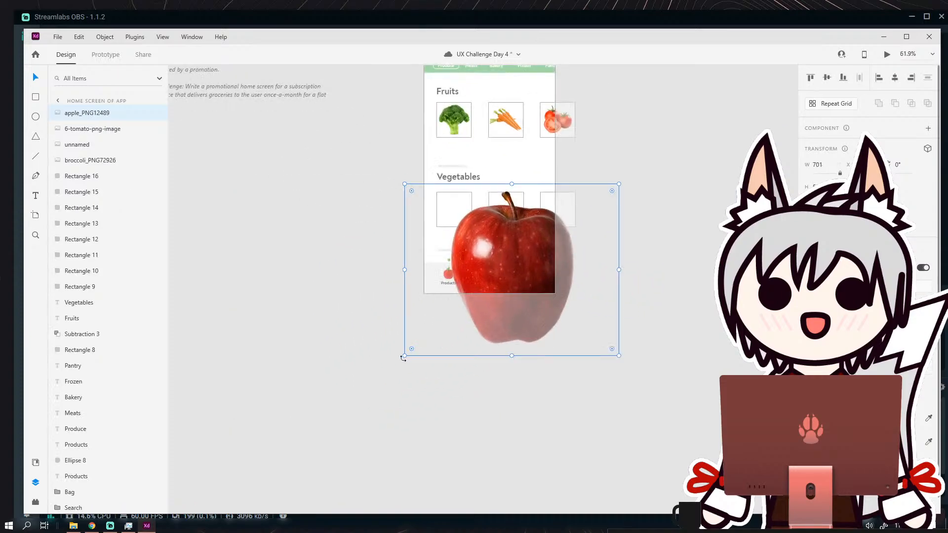
drag(404, 356, 453, 214)
scroll(453, 216, up, 3)
click(653, 280)
Bring the banana and orange images close to the Home Screen artboard and move them apart from each other.
scroll(653, 280, down, 3)
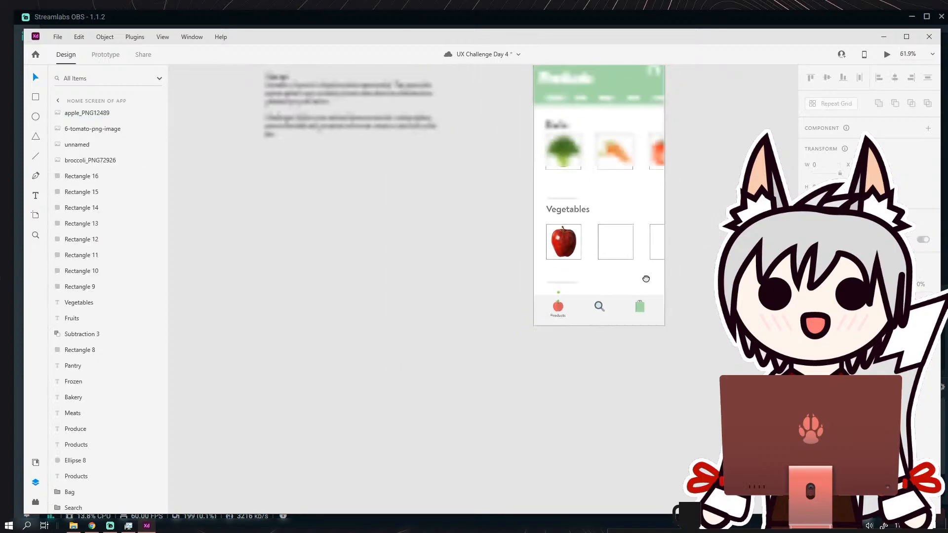
drag(646, 278, 397, 285)
scroll(395, 274, down, 6)
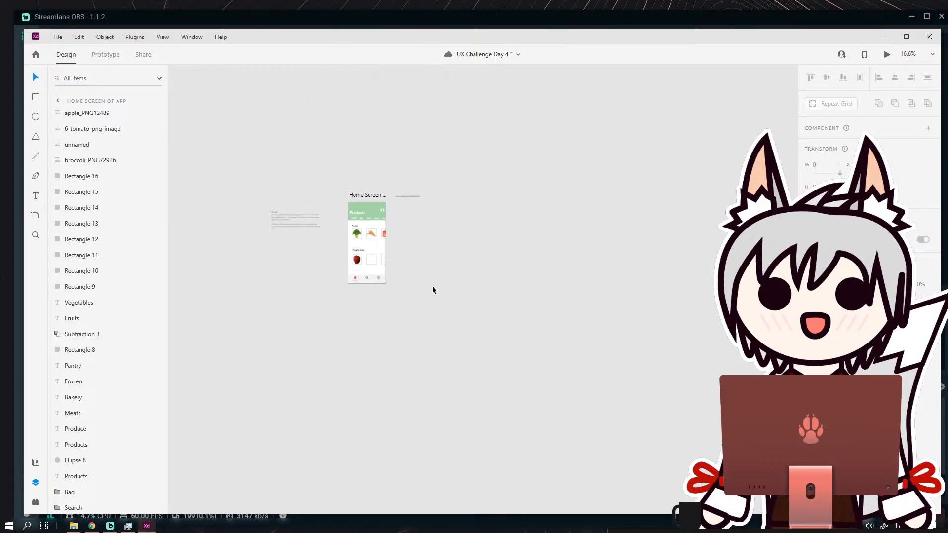
scroll(521, 317, down, 4)
drag(666, 316, 642, 317)
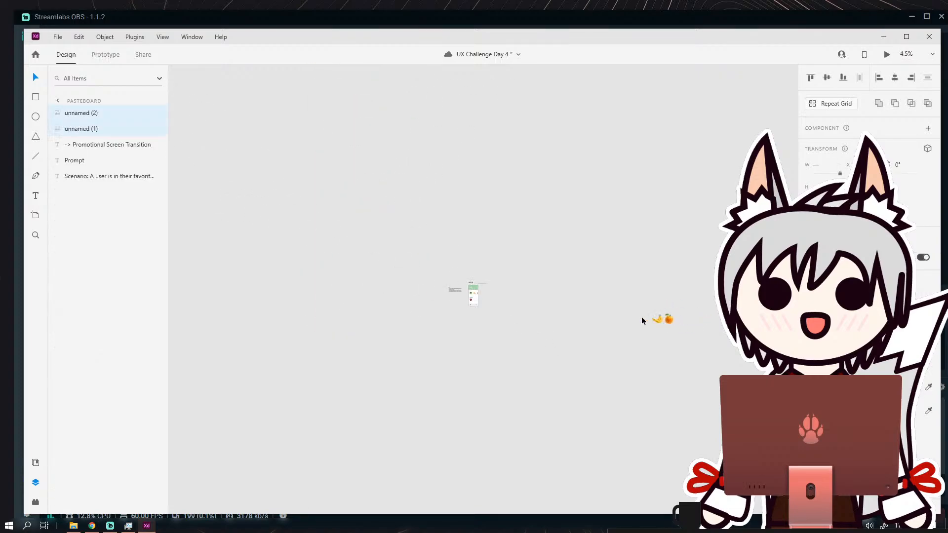
scroll(465, 319, up, 10)
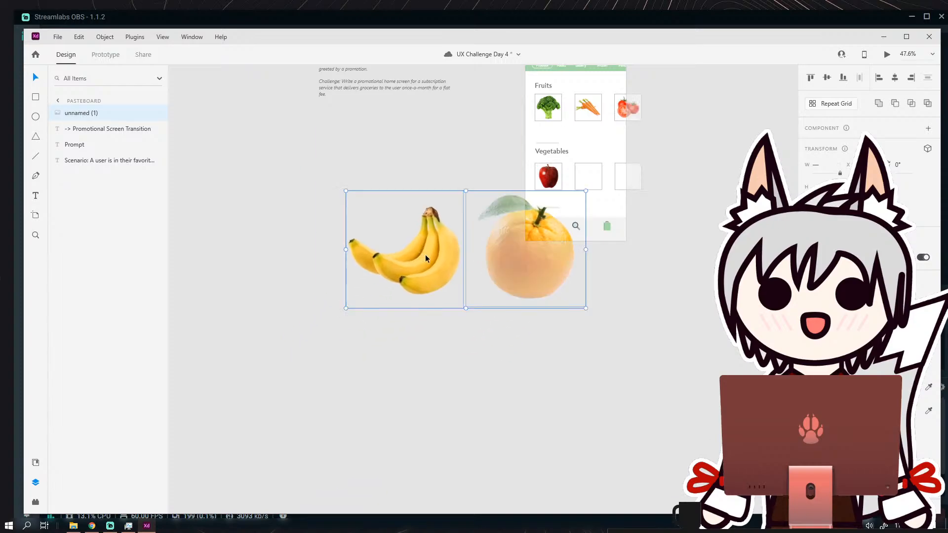
click(446, 342)
drag(448, 343, 425, 263)
drag(442, 270, 361, 352)
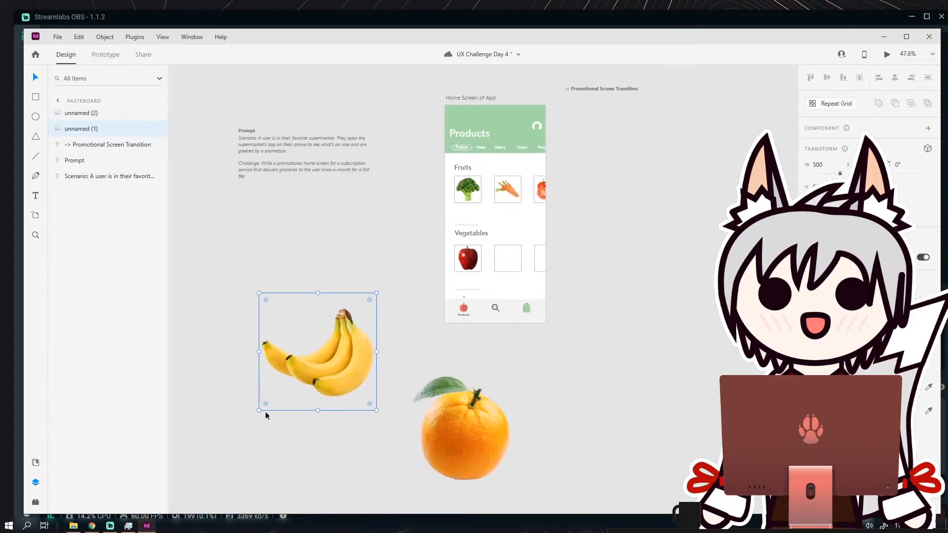
Scale the bananas image to about 99 wide, rotate it to -26° and centre it inside the second Vegetables square.
drag(260, 410, 330, 366)
drag(363, 326, 517, 271)
scroll(517, 271, up, 1)
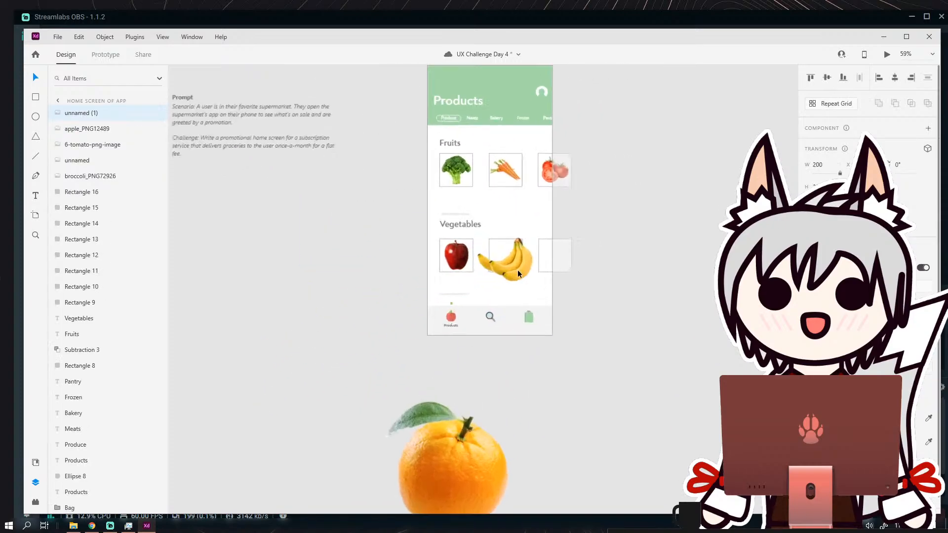
scroll(517, 271, up, 3)
drag(426, 309, 499, 247)
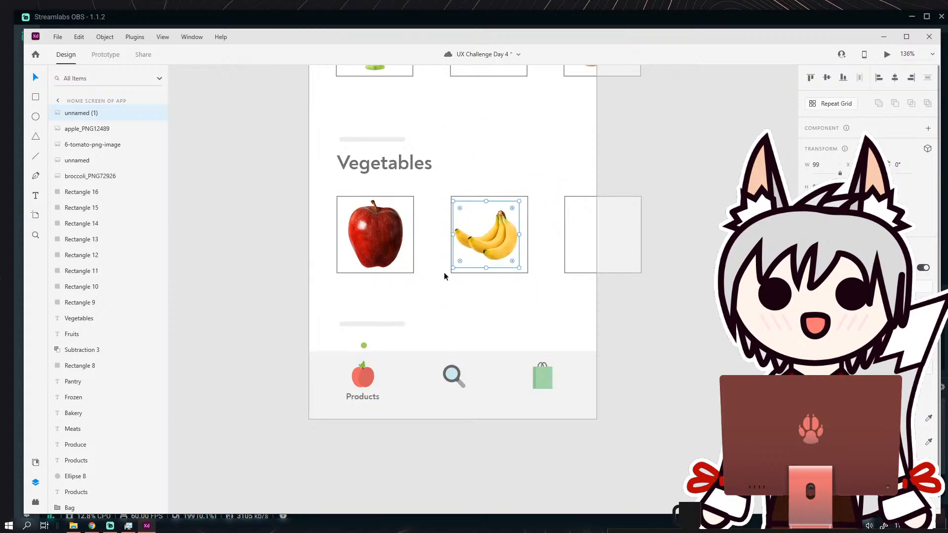
drag(452, 270, 470, 279)
drag(491, 246, 490, 245)
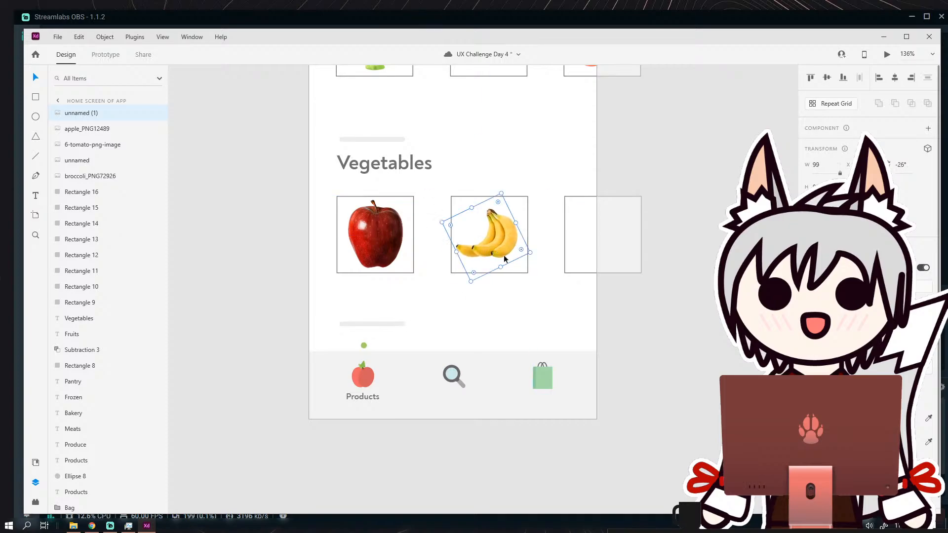
click(632, 296)
Scale the orange image to about 113 wide and place it inside the third Vegetables square.
scroll(535, 306, down, 3)
scroll(535, 307, up, 2)
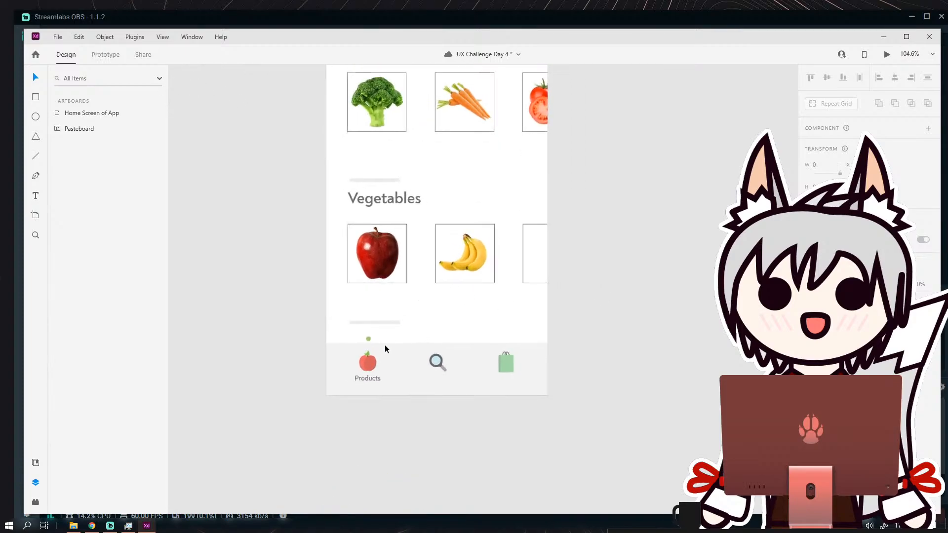
scroll(278, 328, down, 3)
drag(317, 444, 466, 247)
drag(411, 319, 499, 229)
scroll(413, 239, up, 2)
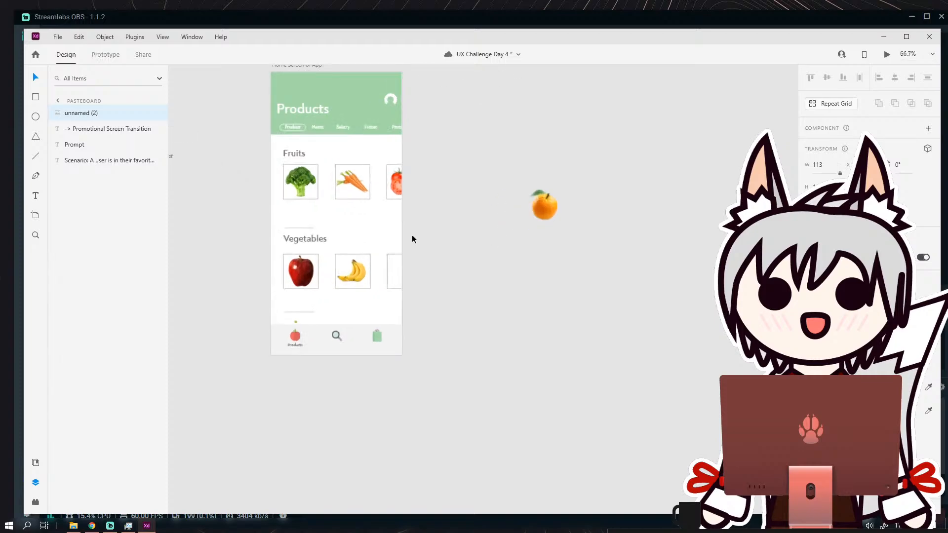
scroll(413, 239, up, 2)
drag(710, 206, 526, 313)
click(585, 298)
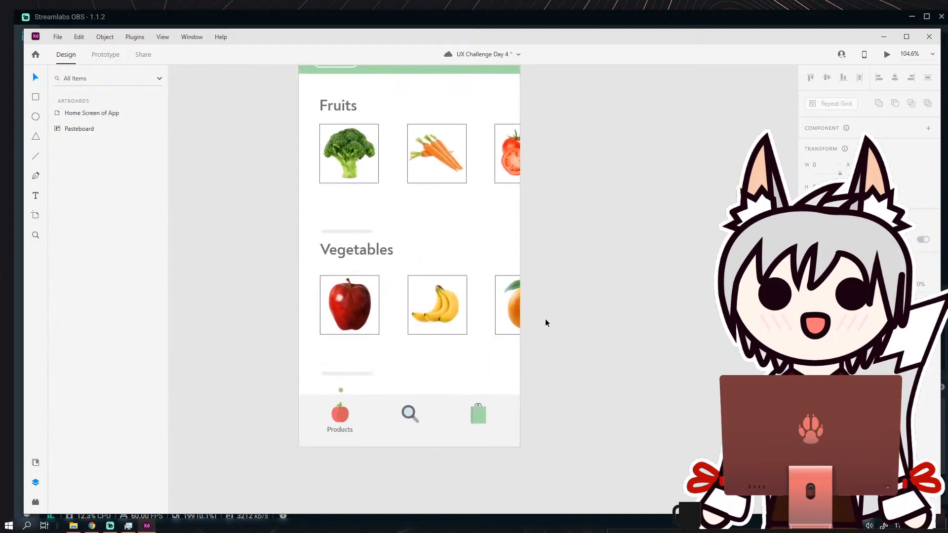
click(518, 311)
click(565, 319)
Delete the square outlines around the broccoli, carrots, tomatoes, bananas and orange while keeping the apple image.
scroll(464, 264, down, 2)
scroll(444, 242, up, 2)
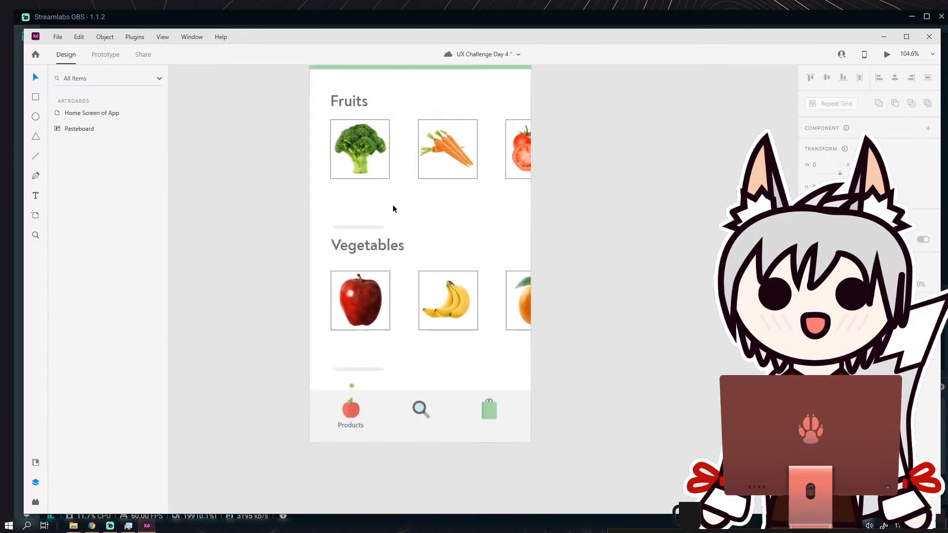
click(385, 181)
shift+click(452, 177)
shift+click(516, 178)
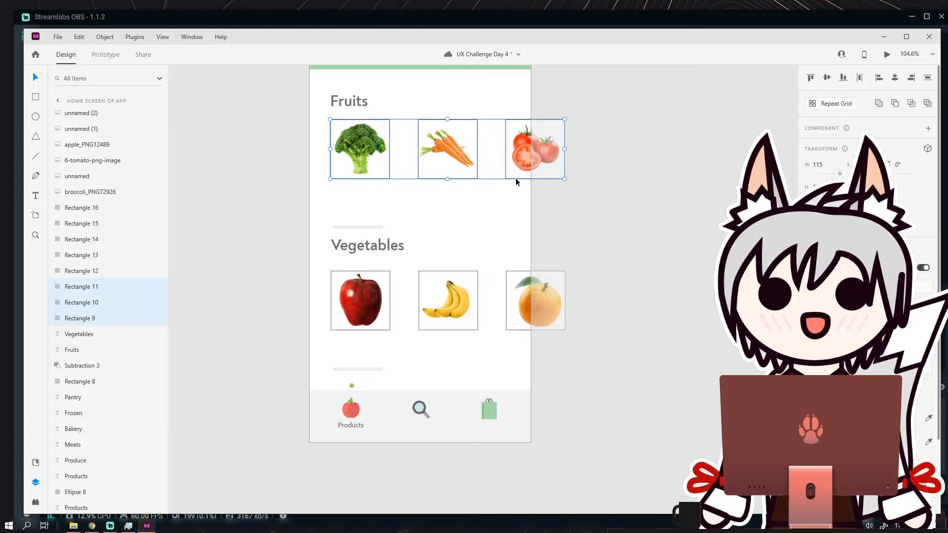
shift+click(381, 329)
shift+click(421, 329)
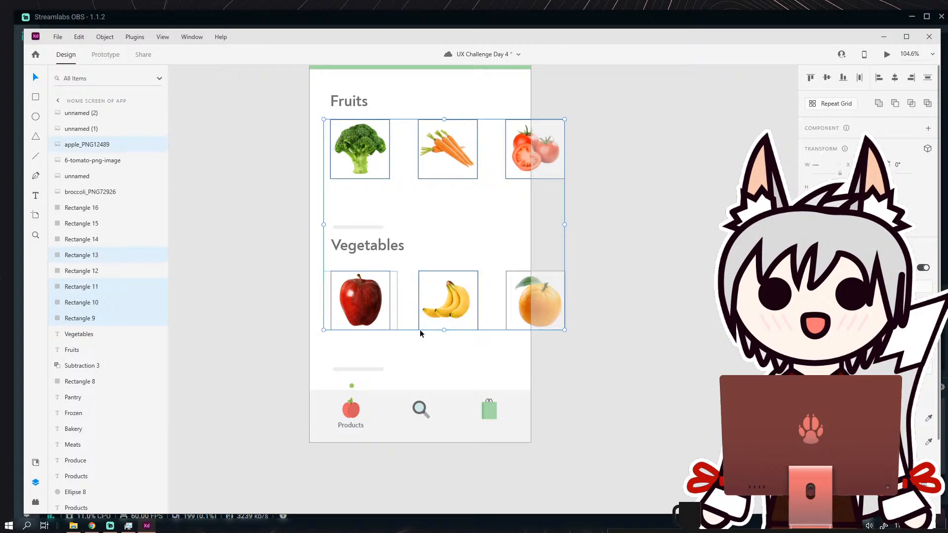
shift+click(509, 328)
shift+click(505, 327)
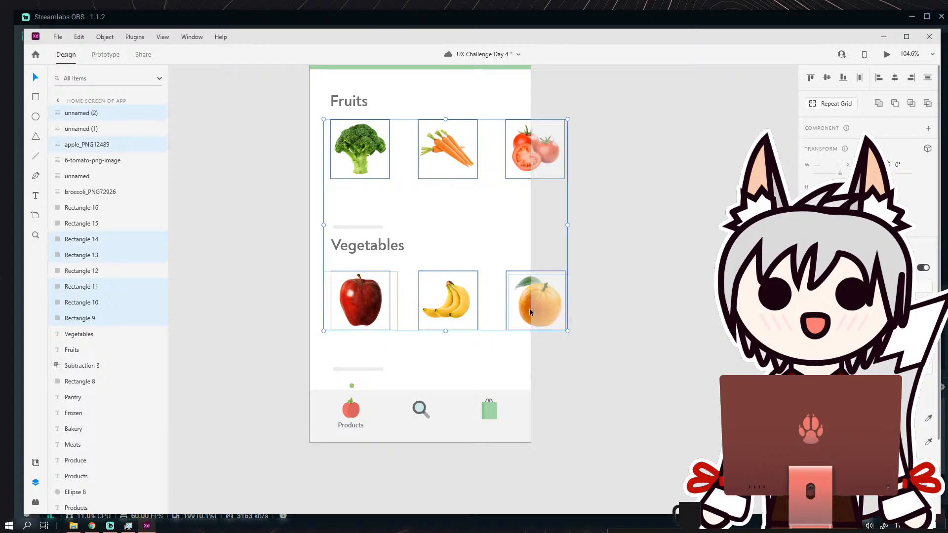
shift+click(530, 308)
key(Delete)
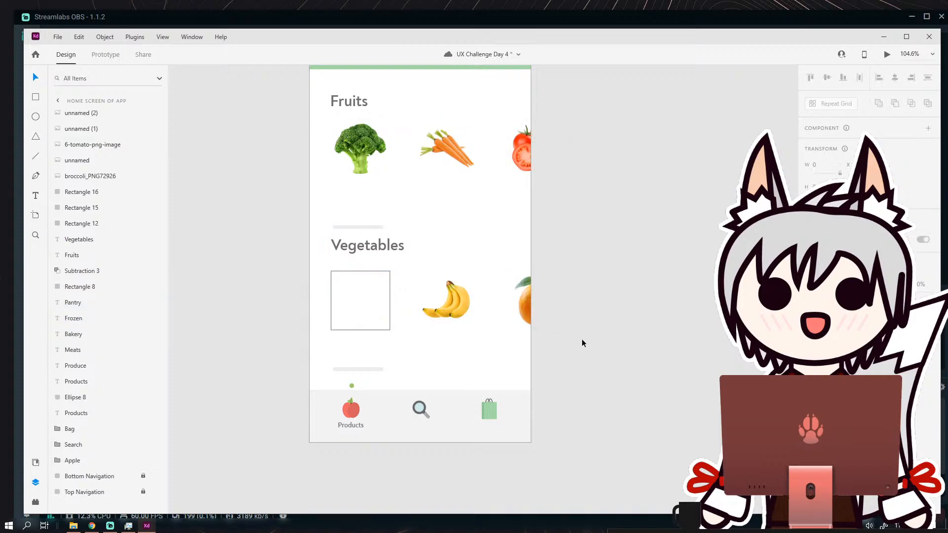
key(ctrl+z)
shift+click(358, 302)
key(Delete)
click(358, 305)
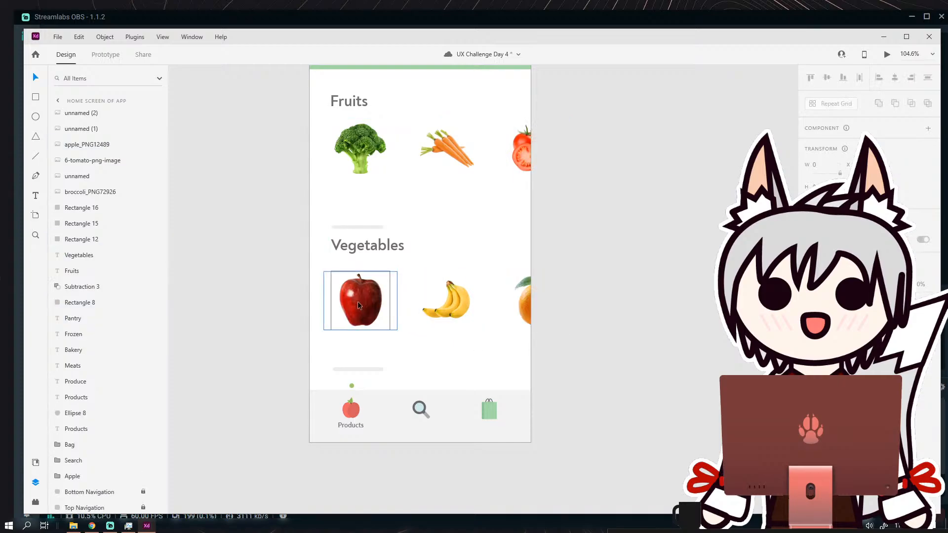
key(Delete)
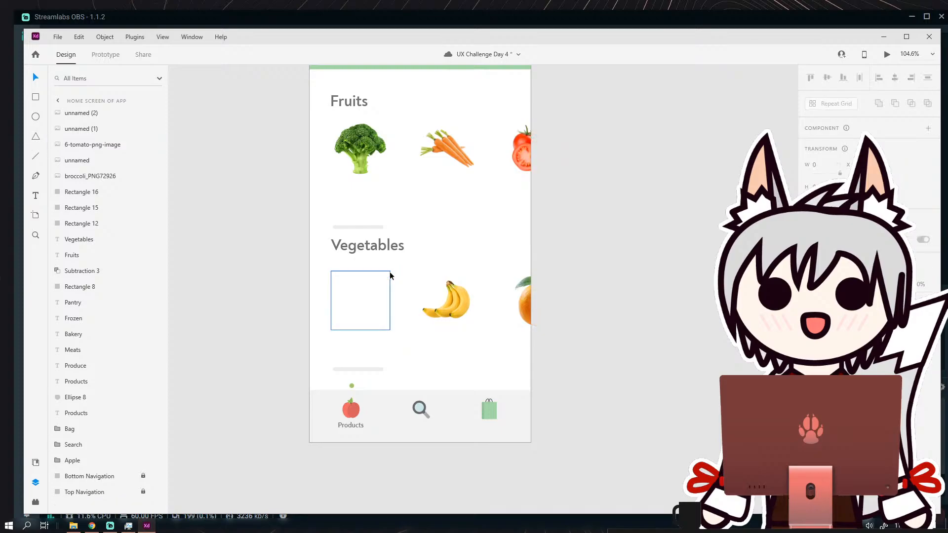
key(ctrl+z)
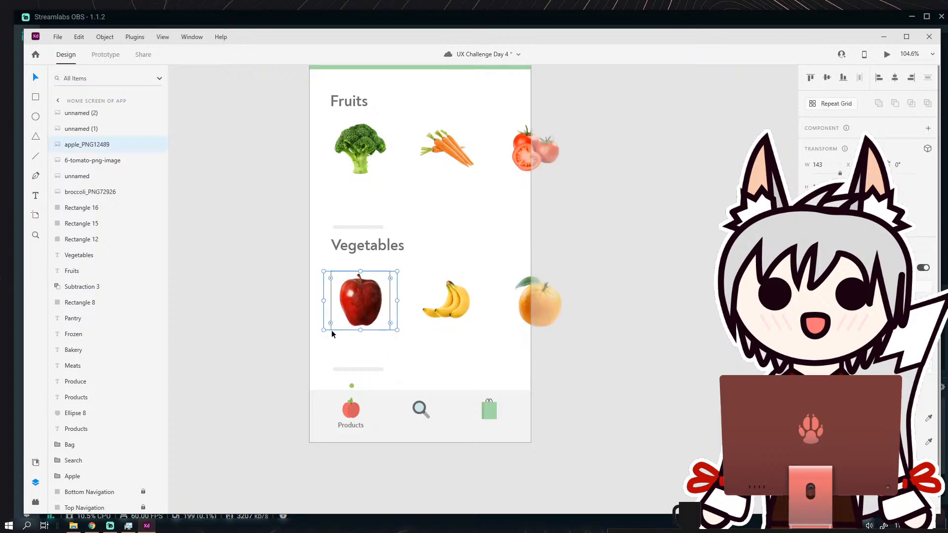
Delete the remaining square outline behind the apple image.
scroll(331, 330, up, 1)
scroll(338, 320, up, 3)
click(306, 267)
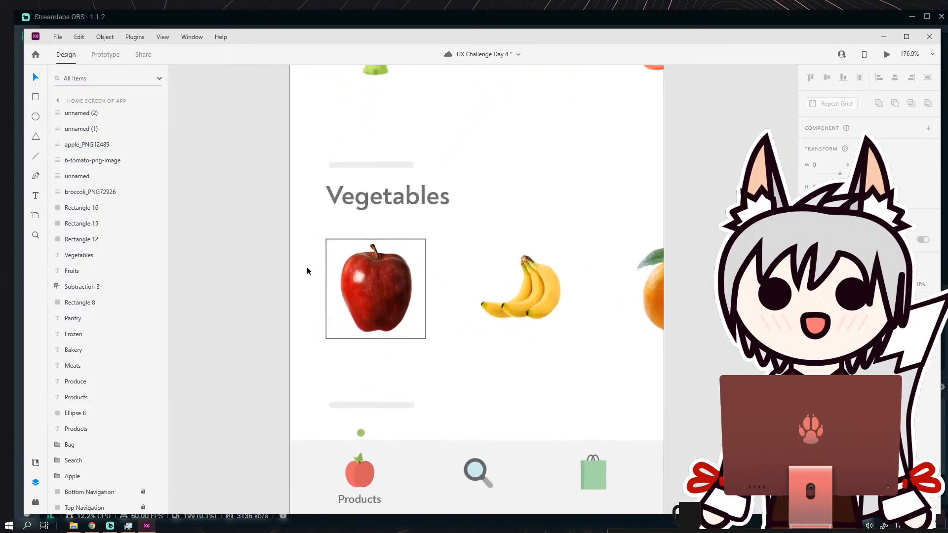
click(316, 266)
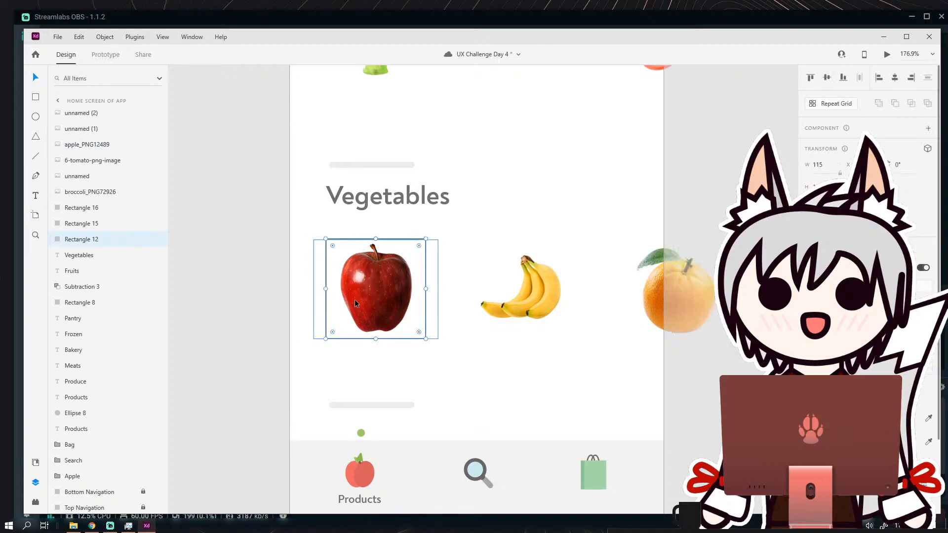
key(Delete)
Add a text label reading "Brocoli" below the broccoli image in the Fruits section.
scroll(549, 369, down, 6)
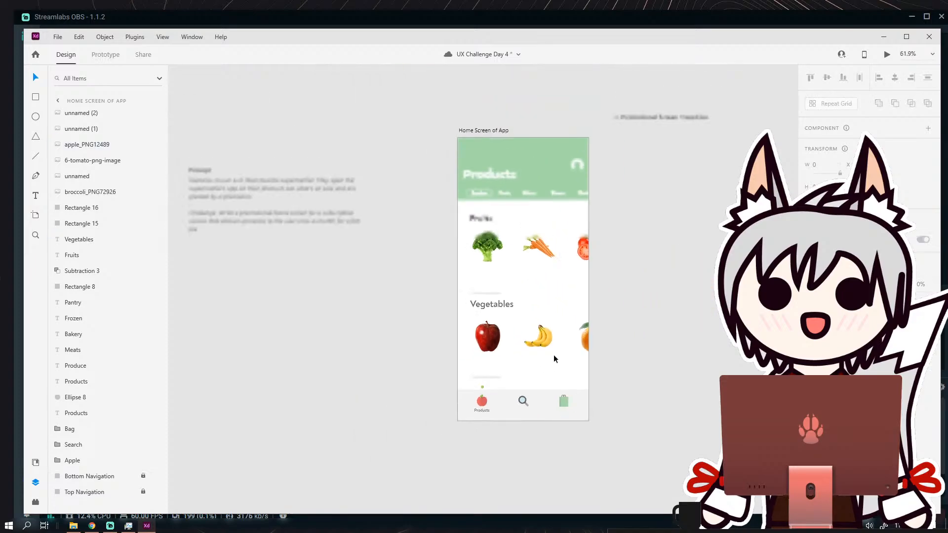
drag(553, 355, 536, 335)
scroll(508, 226, up, 5)
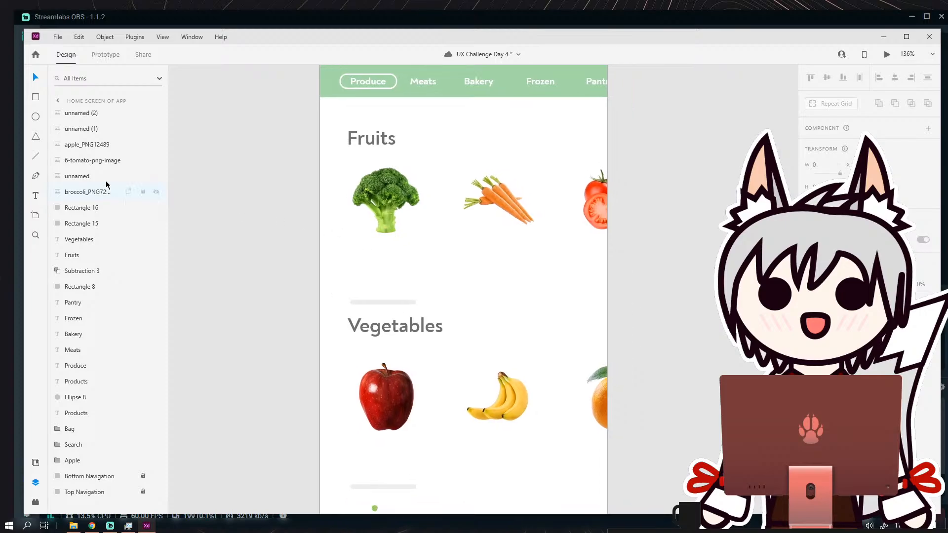
click(36, 198)
scroll(349, 257, up, 3)
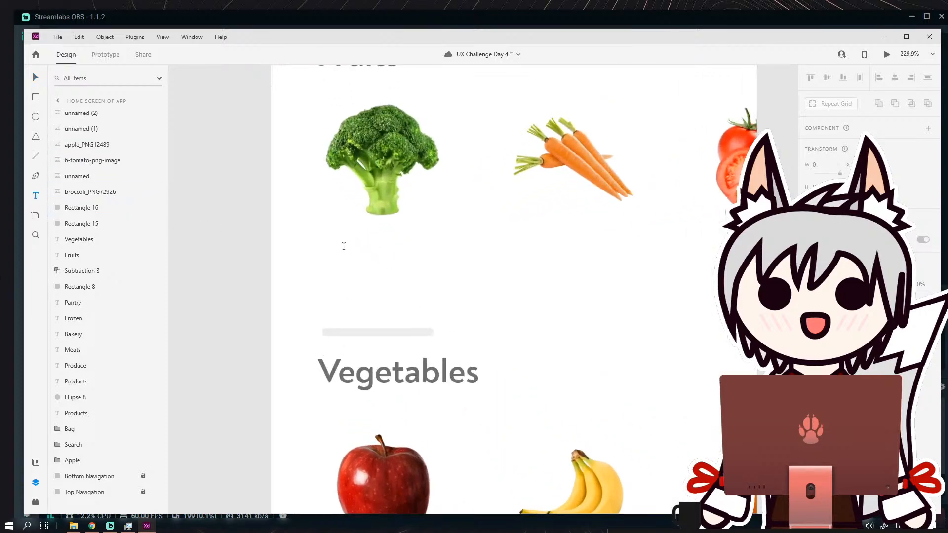
drag(338, 241, 455, 291)
text(Brocoli)
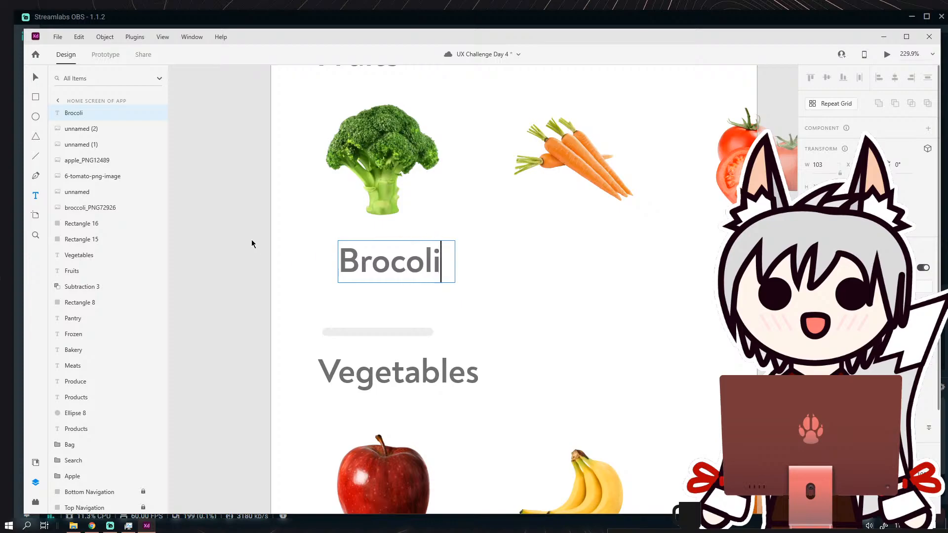
Correct the spelling of the label below the broccoli image to "Broccoli" and widen its text box to 129.
key(Escape)
click(182, 155)
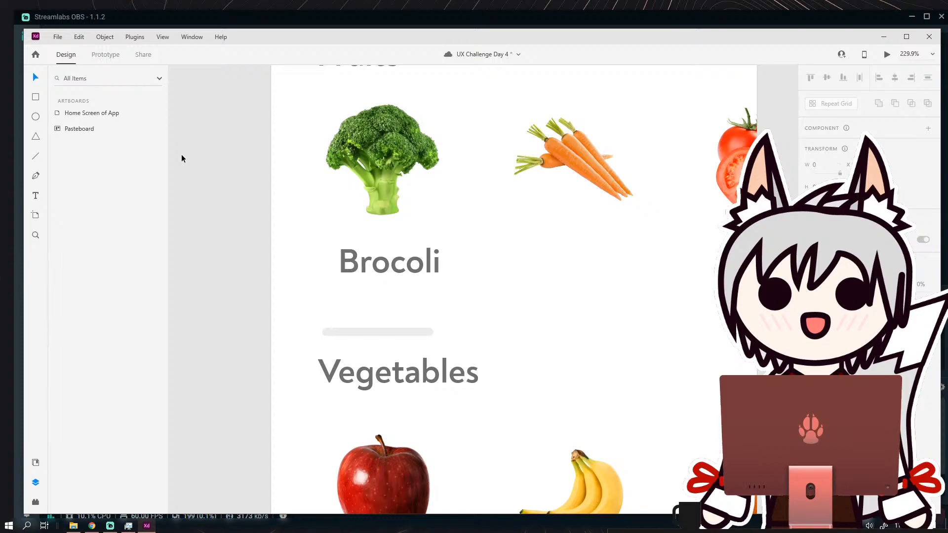
click(410, 263)
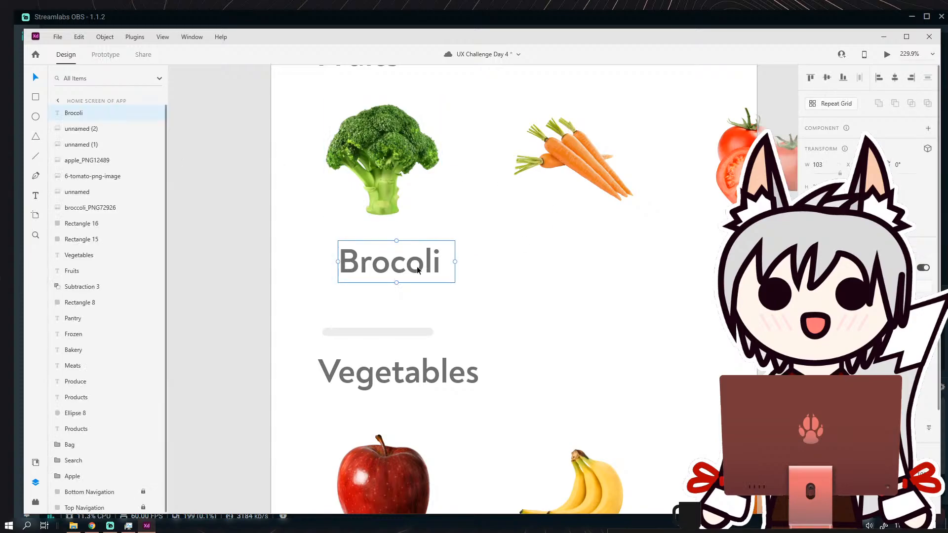
double_click(410, 263)
click(410, 263)
text(c)
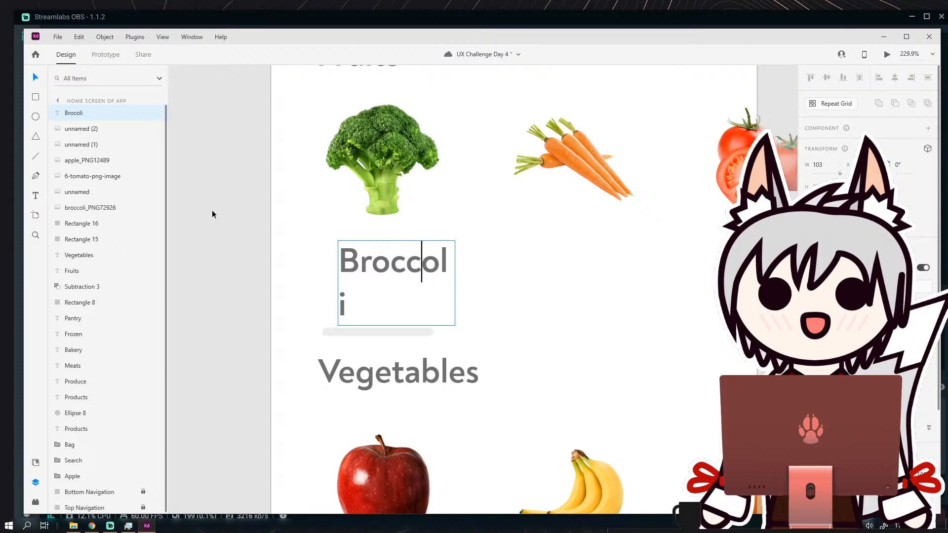
key(Escape)
drag(456, 283, 482, 279)
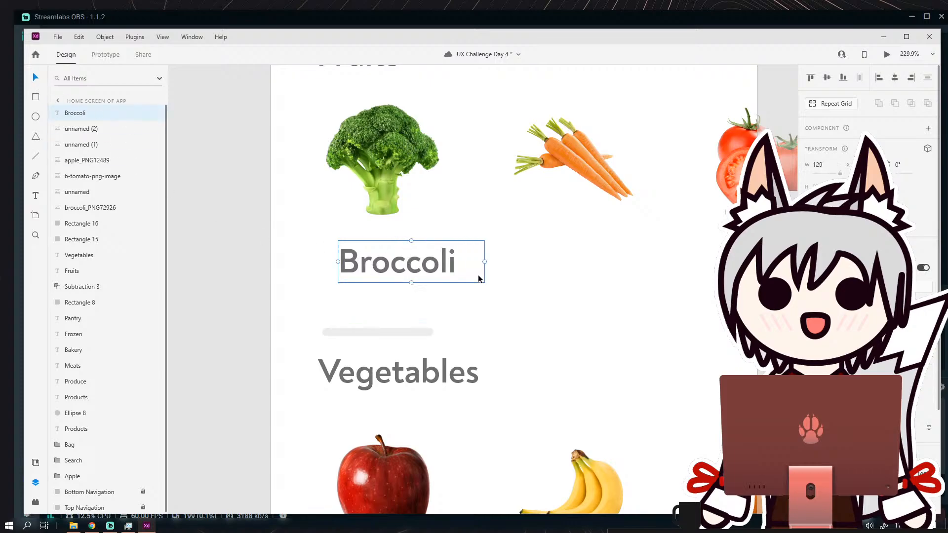
Reduce the font size of the "Broccoli" label and position it below the broccoli image.
double_click(416, 269)
click(420, 267)
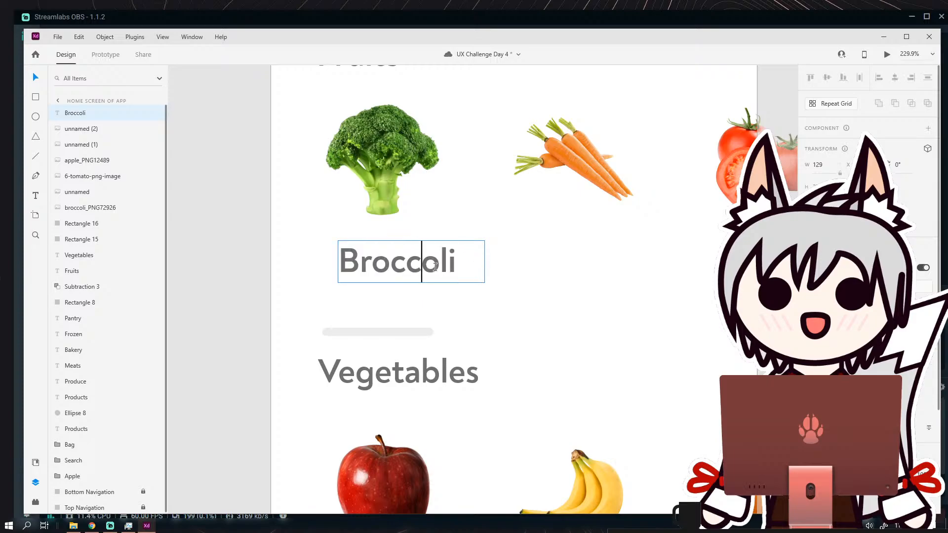
drag(460, 267, 340, 266)
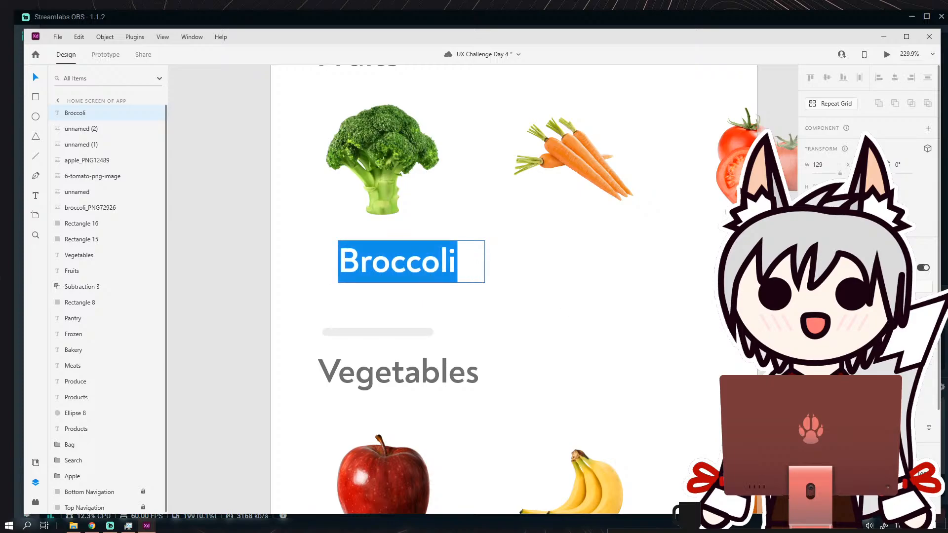
key(Return)
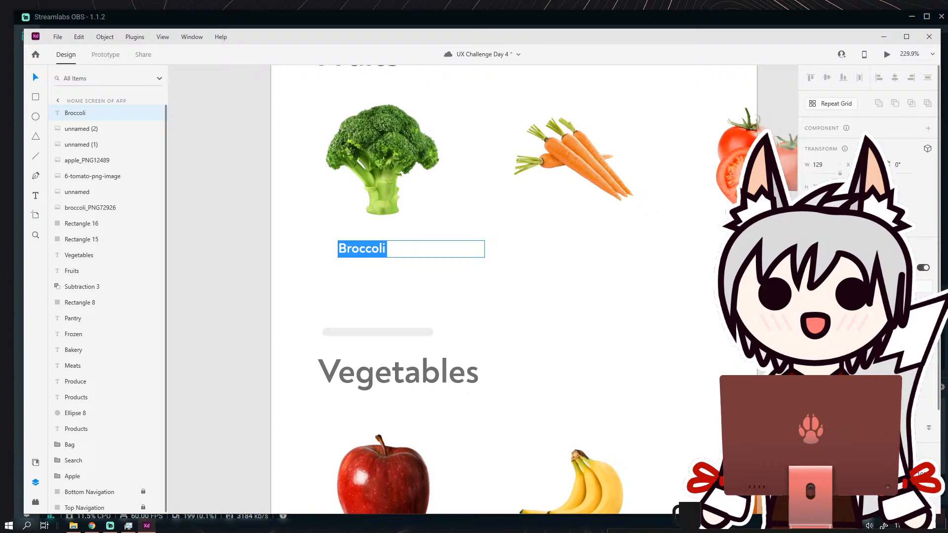
key(Return)
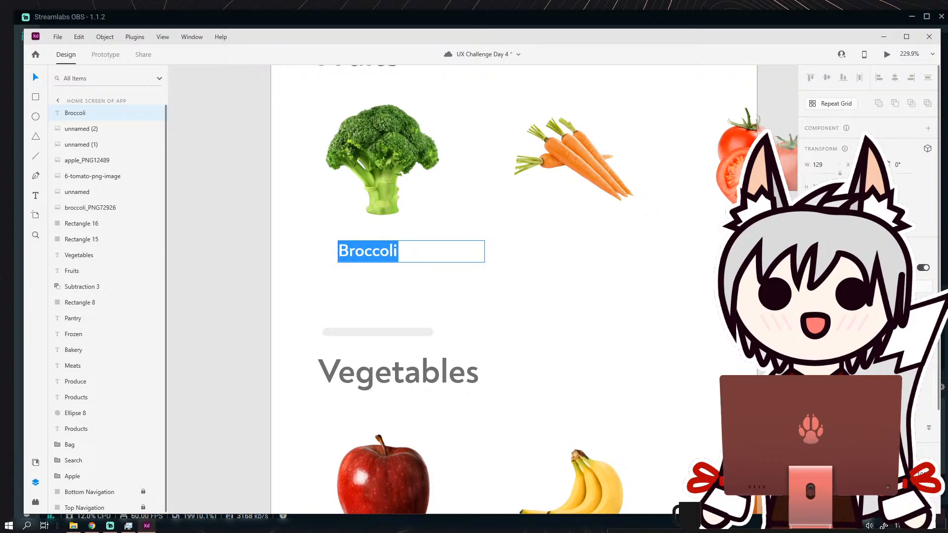
click(33, 77)
click(224, 135)
scroll(360, 242, down, 2)
scroll(362, 241, up, 1)
drag(362, 240, 375, 240)
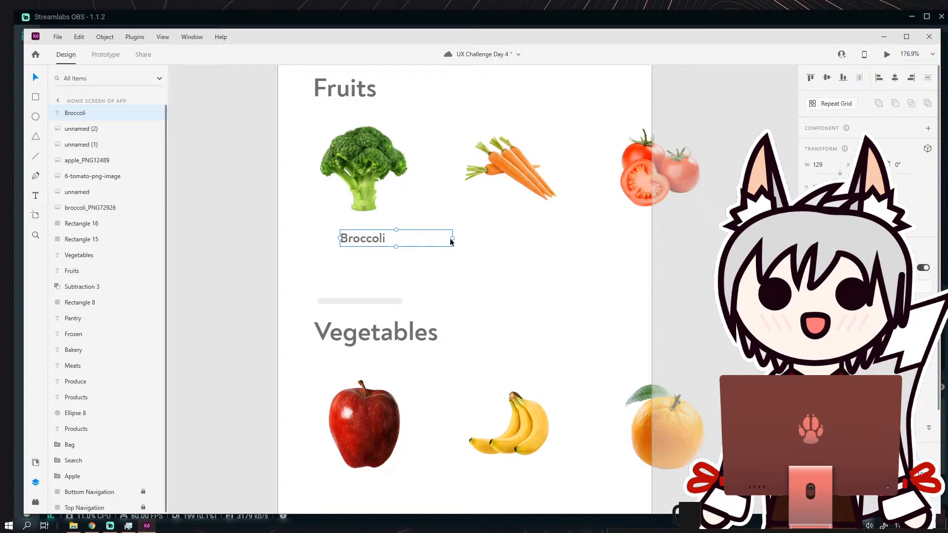
Narrow the "Broccoli" text box to 54 wide and duplicate it below the carrots image as a "Carrots" label.
drag(452, 238, 525, 239)
key(ctrl+d)
double_click(525, 239)
text(Carro)
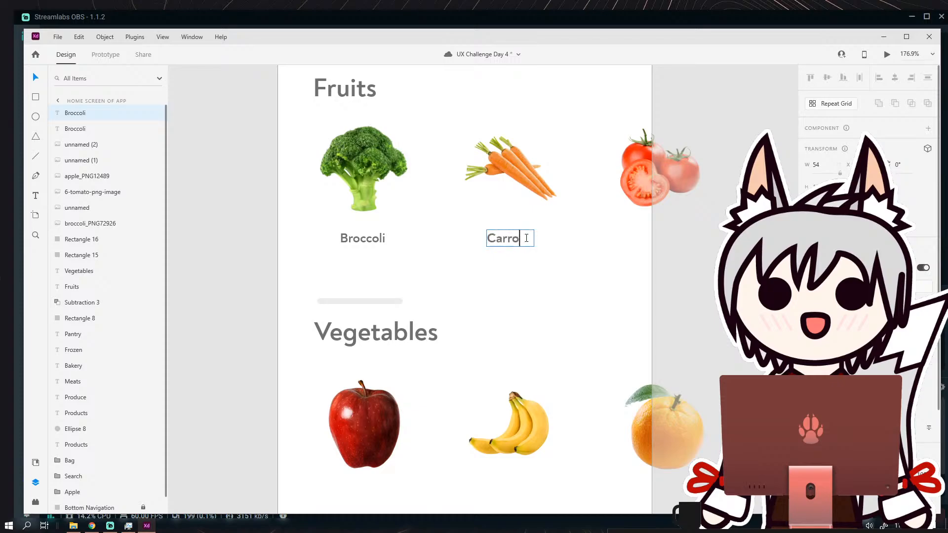
text(ts)
drag(506, 237, 530, 238)
Duplicate the "Carrots" label, change its text to "Tomatos" and center it below the tomato image.
key(ctrl+d)
double_click(616, 238)
click(623, 236)
text(Tomatos)
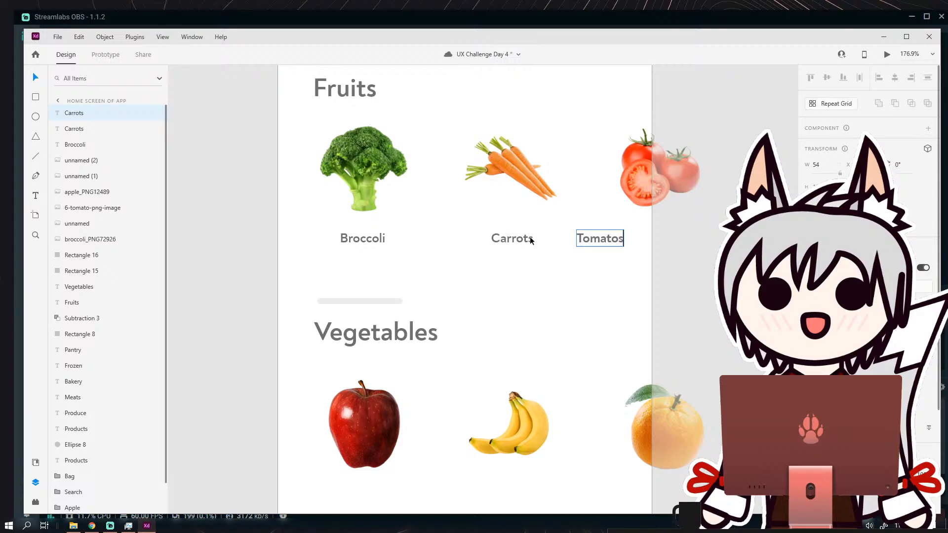
key(Escape)
drag(611, 244, 669, 248)
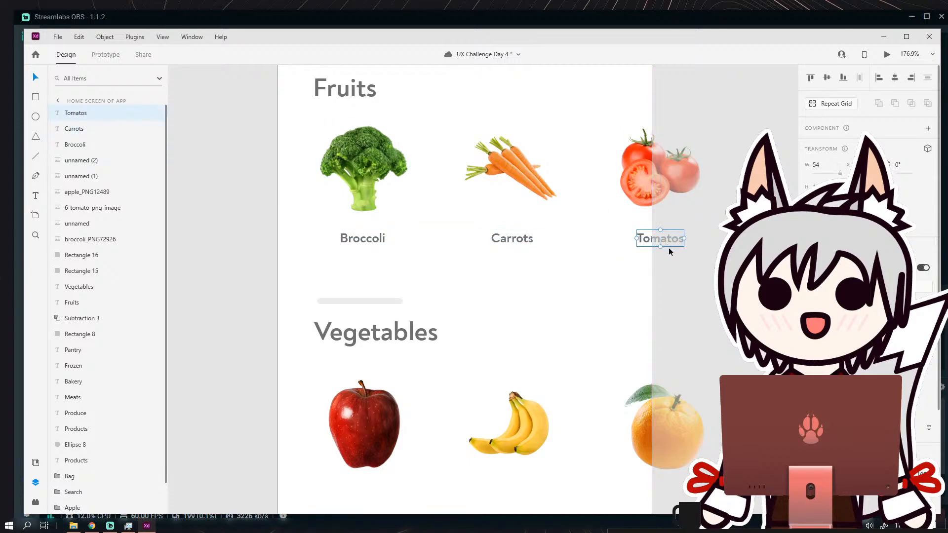
Duplicate the "Broccoli" label just below itself and change the copy's text to "Free Delivery at".
click(604, 307)
scroll(568, 301, down, 4)
scroll(538, 283, up, 4)
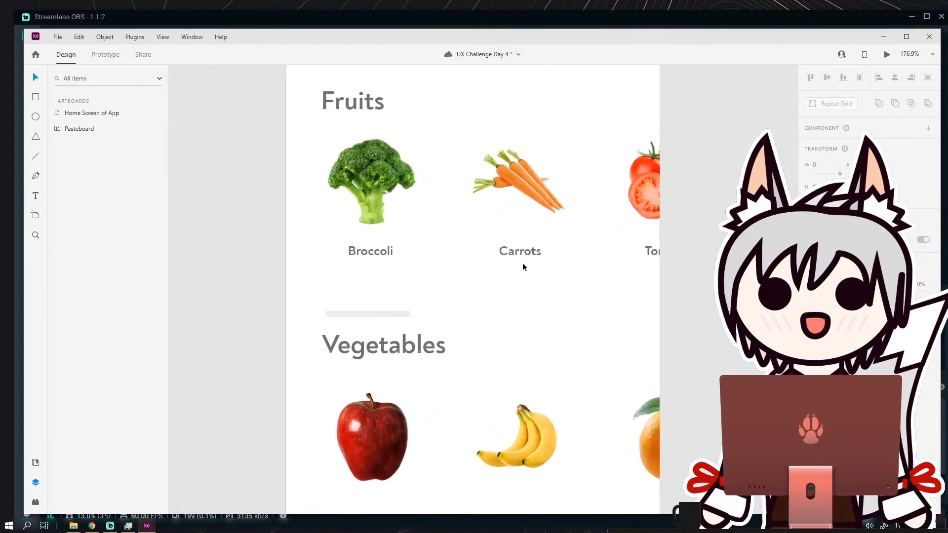
scroll(522, 266, down, 1)
click(376, 219)
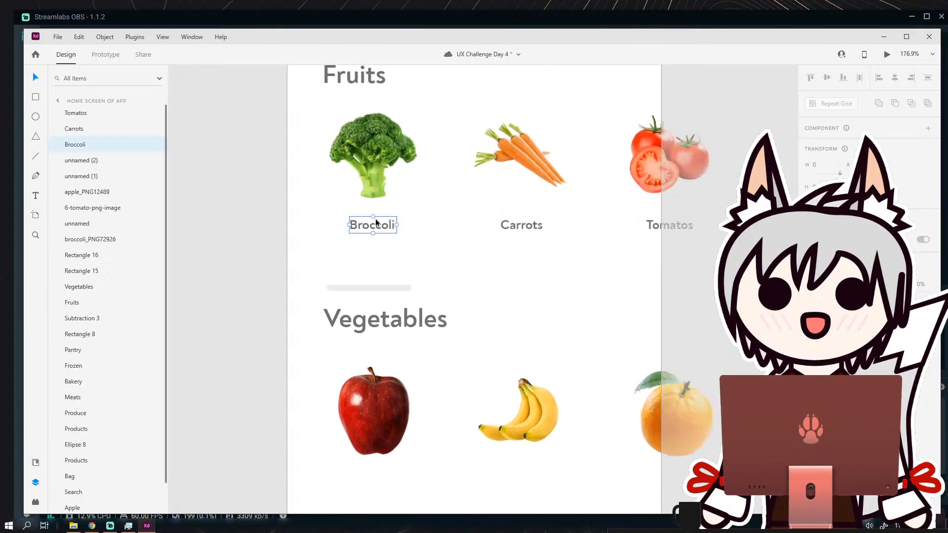
drag(370, 241, 370, 251)
double_click(371, 251)
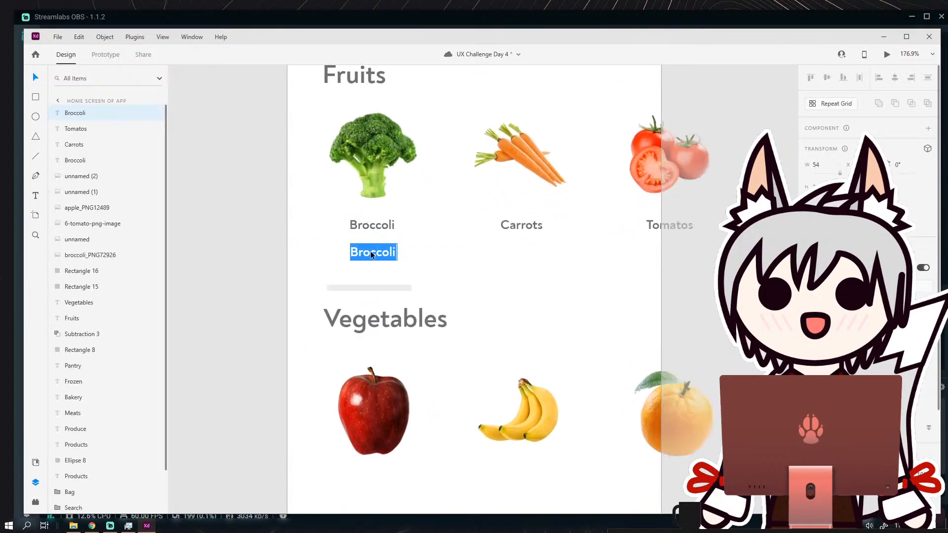
text(Fres)
text( Delivery at)
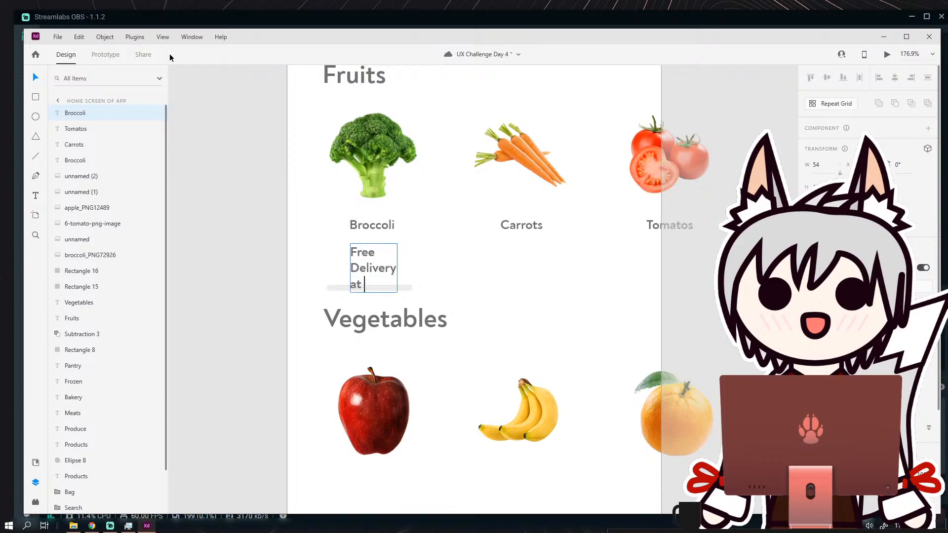
click(108, 113)
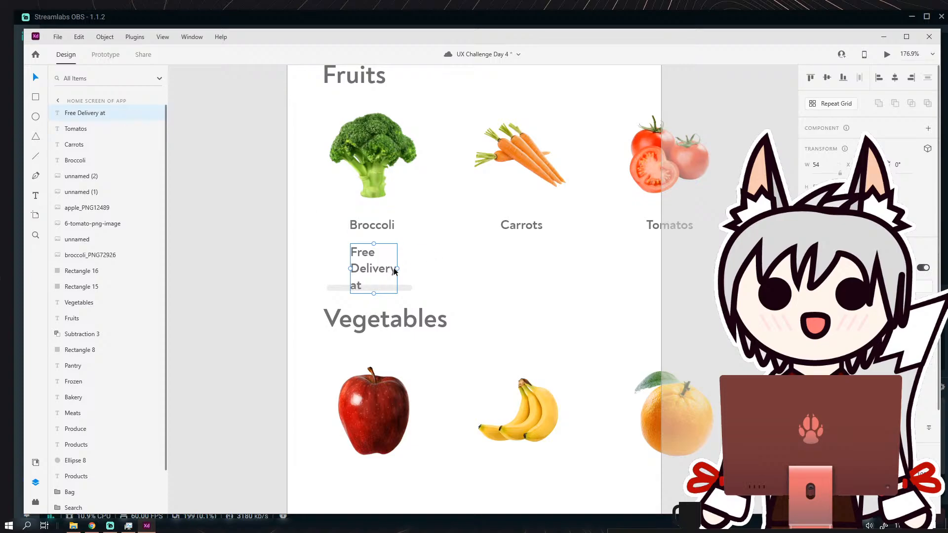
Widen the delivery text box to 195 and complete its text as "Free Delivery at XXXXX".
drag(394, 271, 470, 270)
double_click(453, 252)
click(458, 253)
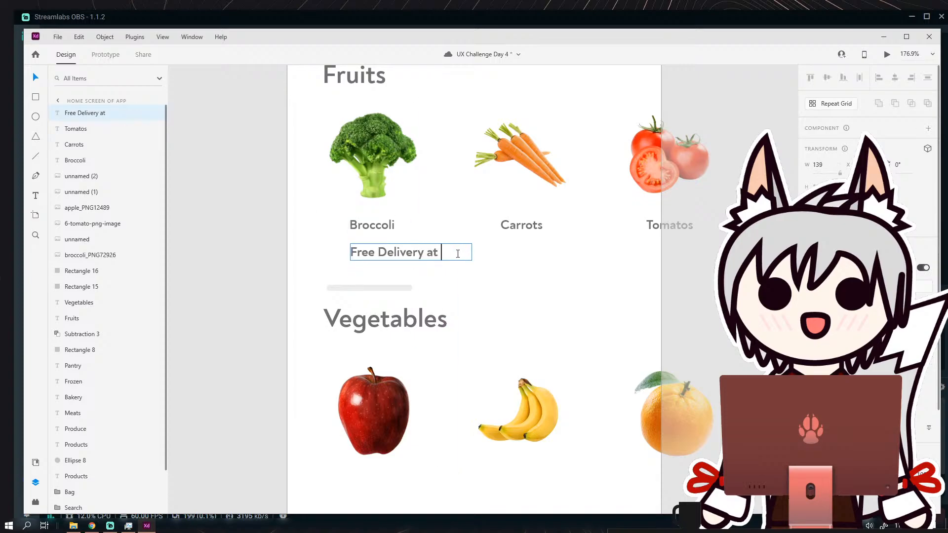
key(Escape)
drag(473, 253, 518, 254)
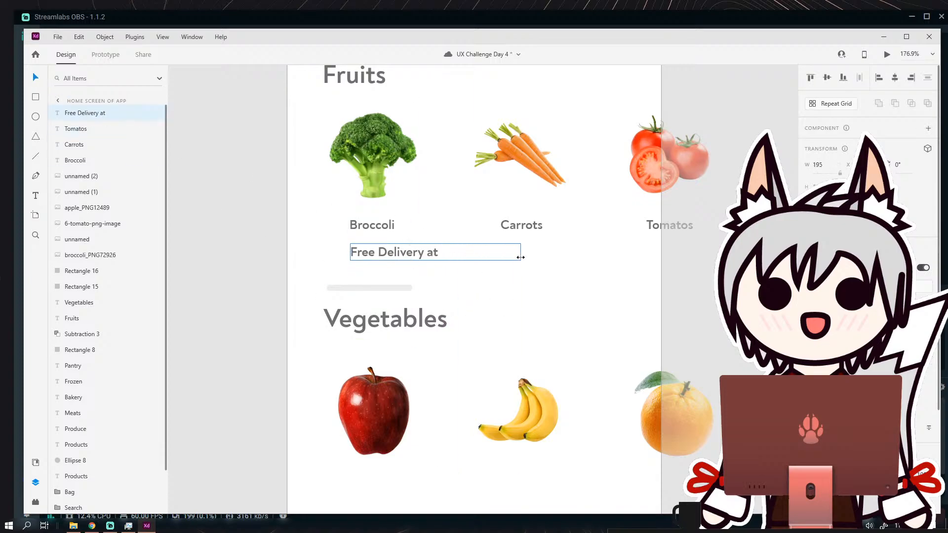
double_click(450, 252)
click(450, 252)
text(X)
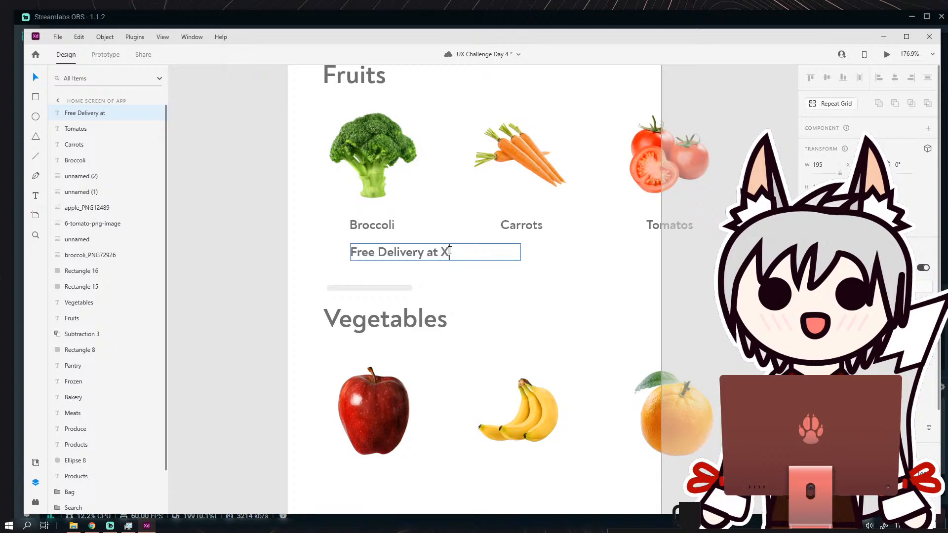
text(XXXX)
Restyle the delivery line in a smaller, light, non-italic font and center it beneath the "Broccoli" label.
drag(490, 243, 313, 248)
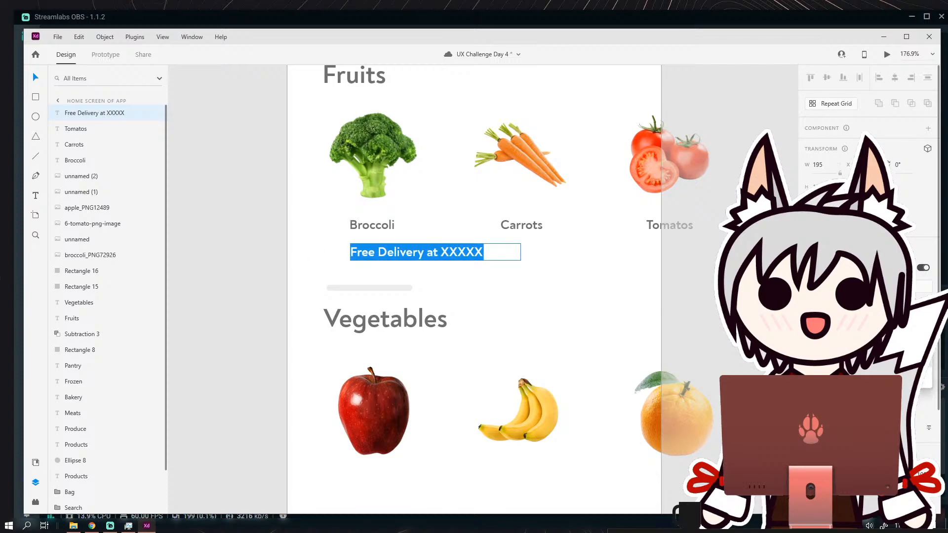
key(ctrl+i)
click(934, 362)
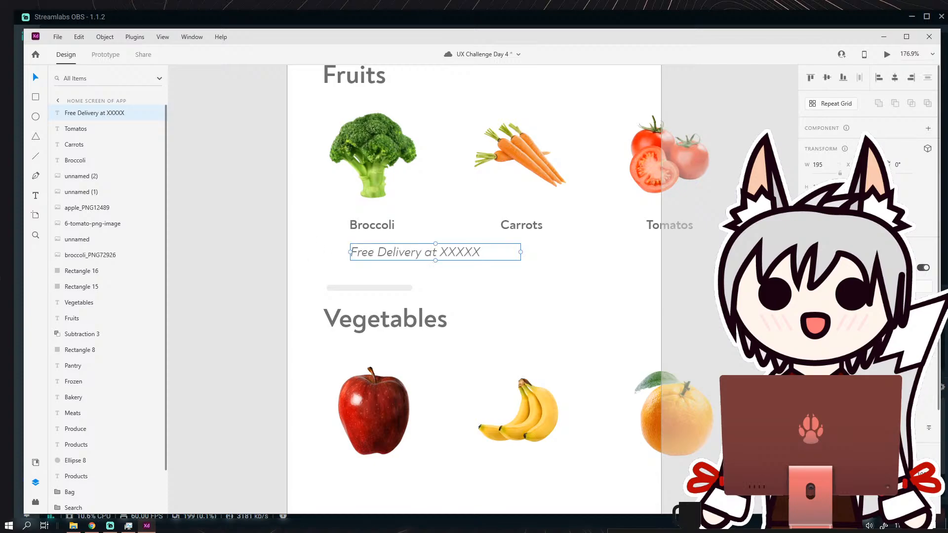
key(ctrl+i)
key(Return)
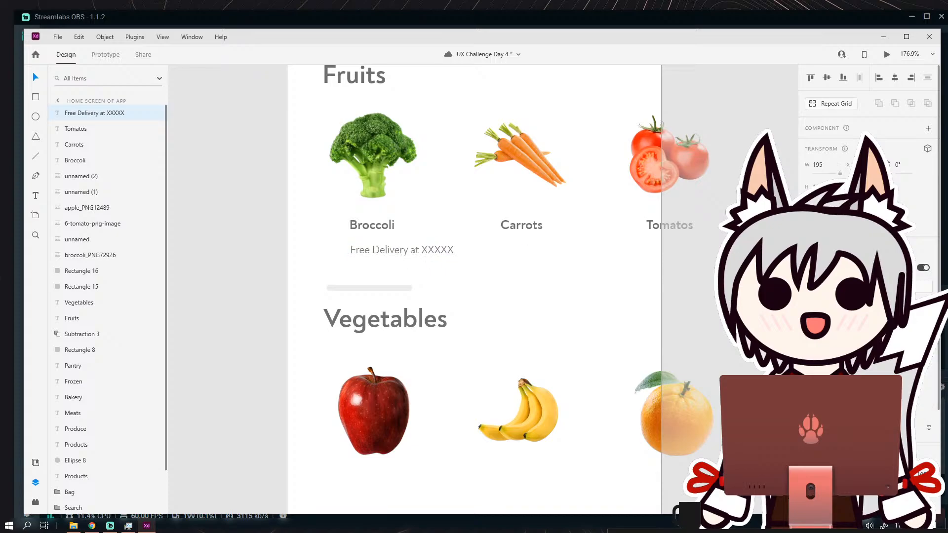
drag(413, 251, 383, 260)
Duplicate the delivery line directly below and change the copy's text to "Pick-up Today at: Downtown".
key(ctrl+d)
double_click(382, 261)
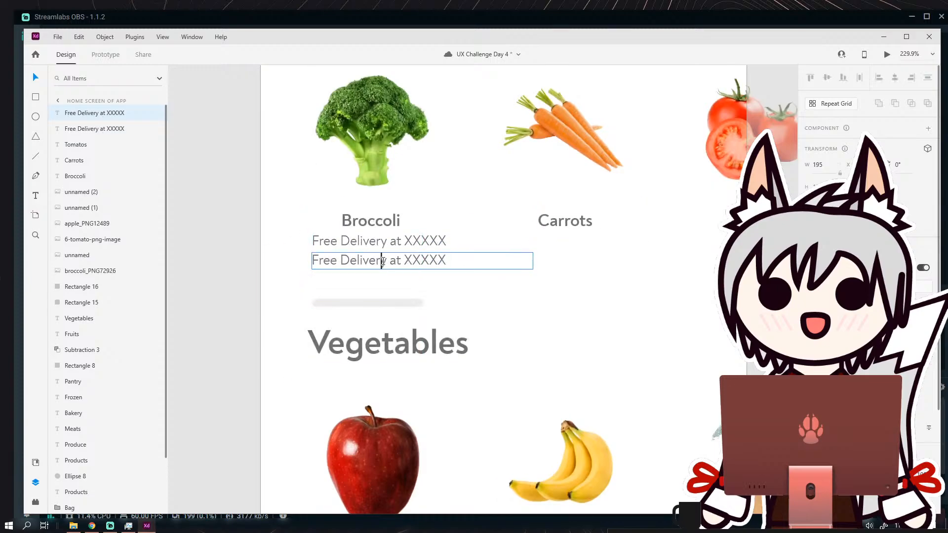
drag(447, 261, 267, 261)
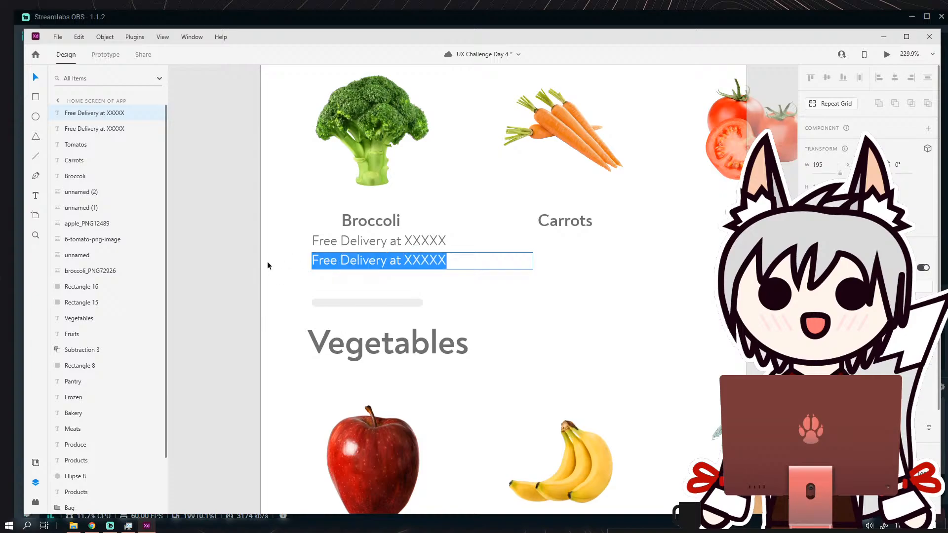
text(Pick-Up)
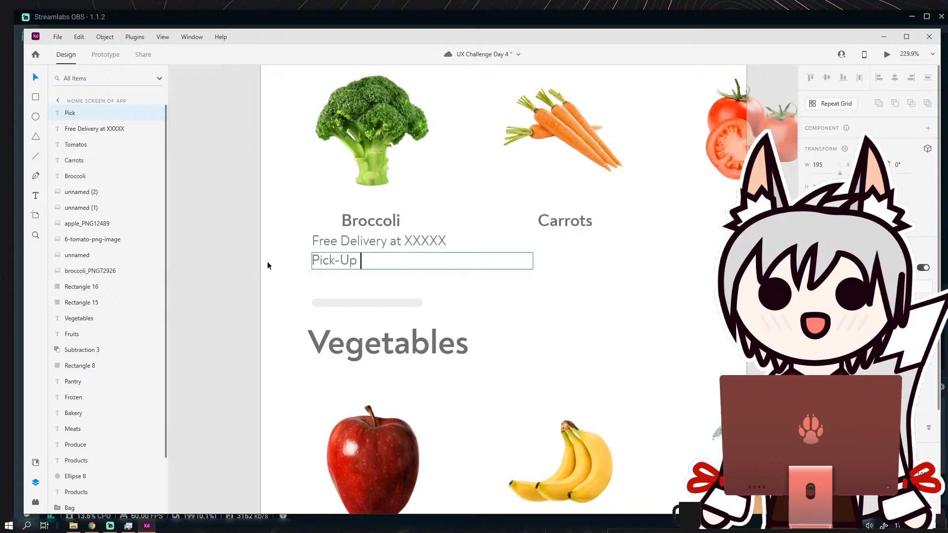
key(BackSpace)
key(BackSpace)
text(up Today at)
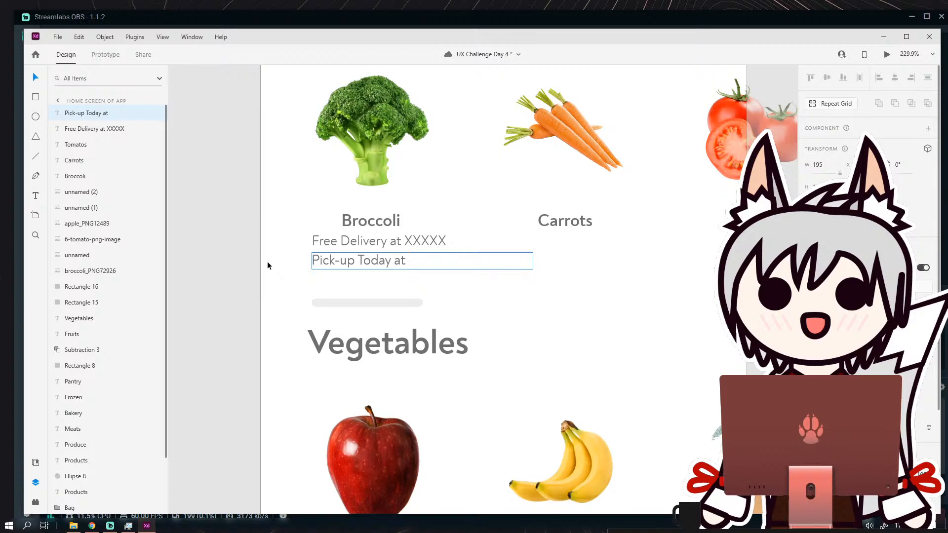
text(Downtown)
drag(470, 260, 408, 262)
click(409, 262)
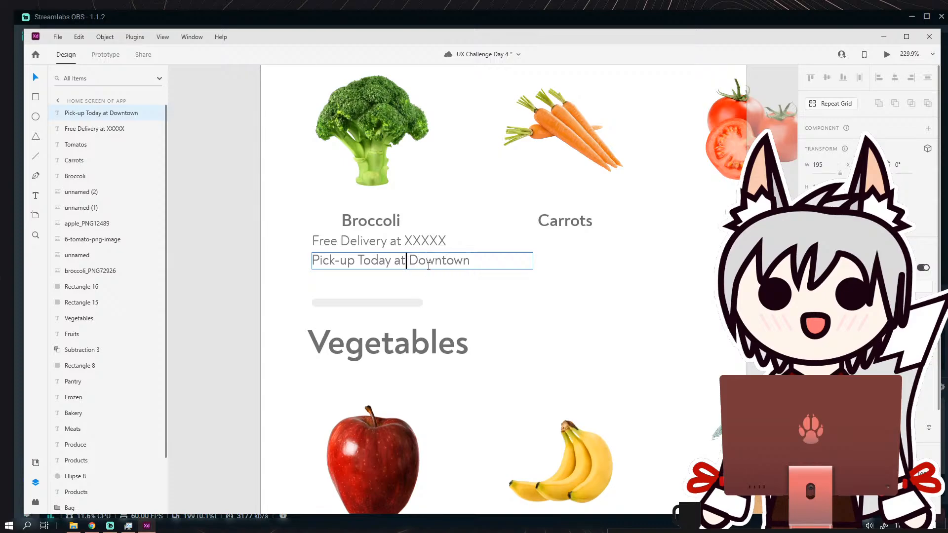
text(:)
drag(474, 261, 414, 266)
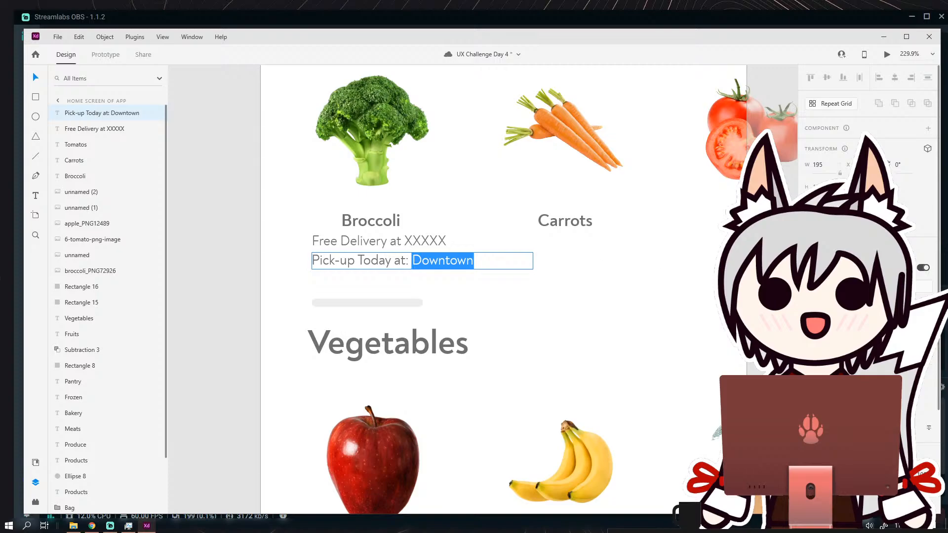
click(933, 361)
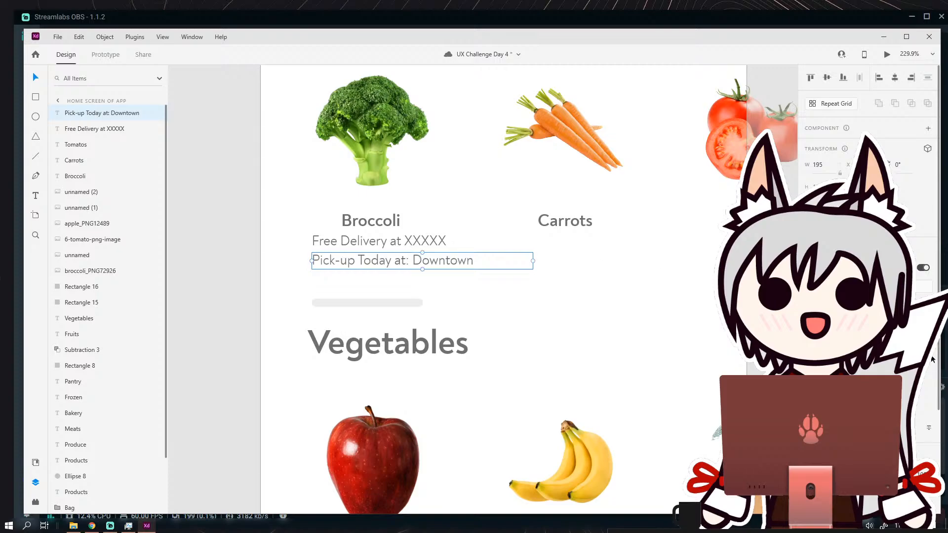
click(911, 399)
key(ctrl+z)
Make only the word "Downtown" in the pick-up line bold.
double_click(473, 263)
drag(473, 262, 413, 261)
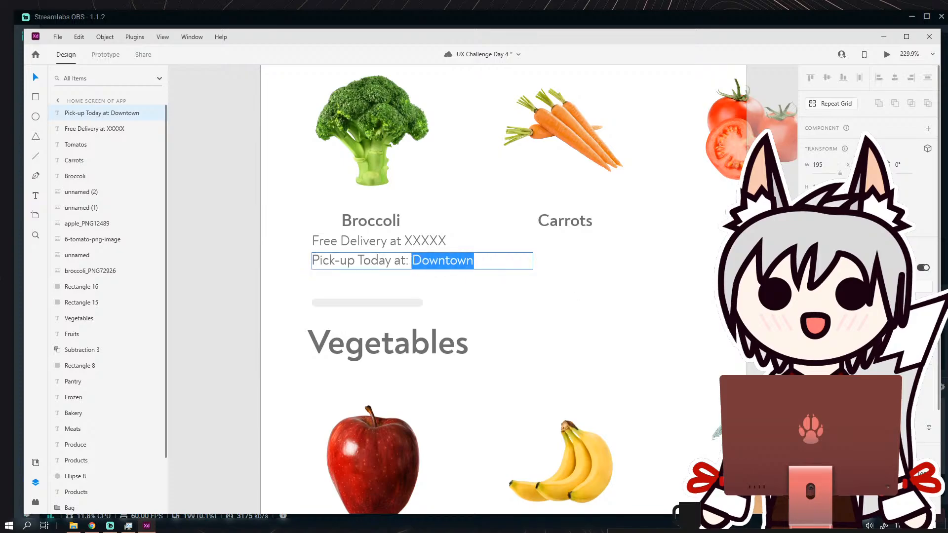
click(933, 361)
click(913, 399)
click(41, 77)
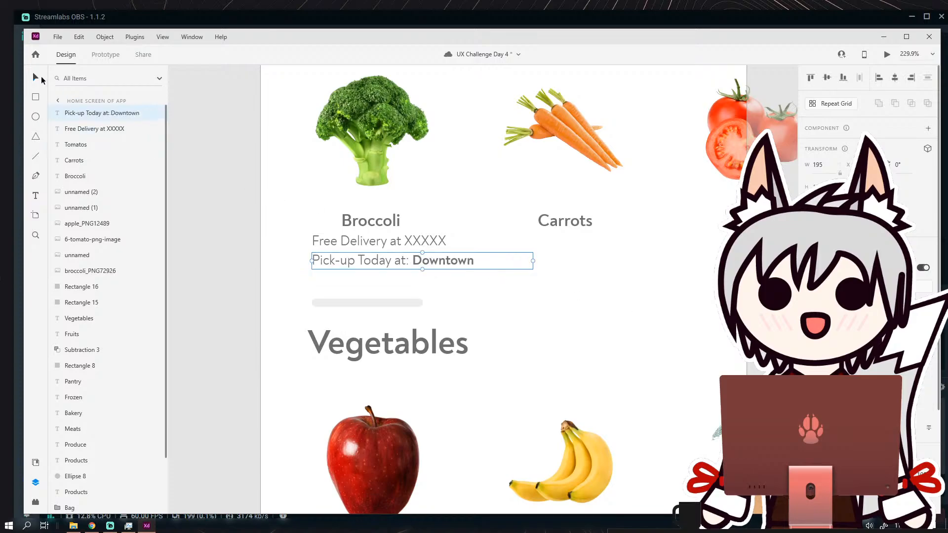
Move the pick-up line so its text sits centered directly beneath the delivery line.
drag(433, 262, 419, 258)
click(492, 271)
scroll(442, 271, down, 3)
scroll(412, 256, up, 4)
Set the font size of both the delivery and pick-up lines to 9 and recenter them beneath the "Broccoli" label.
click(387, 255)
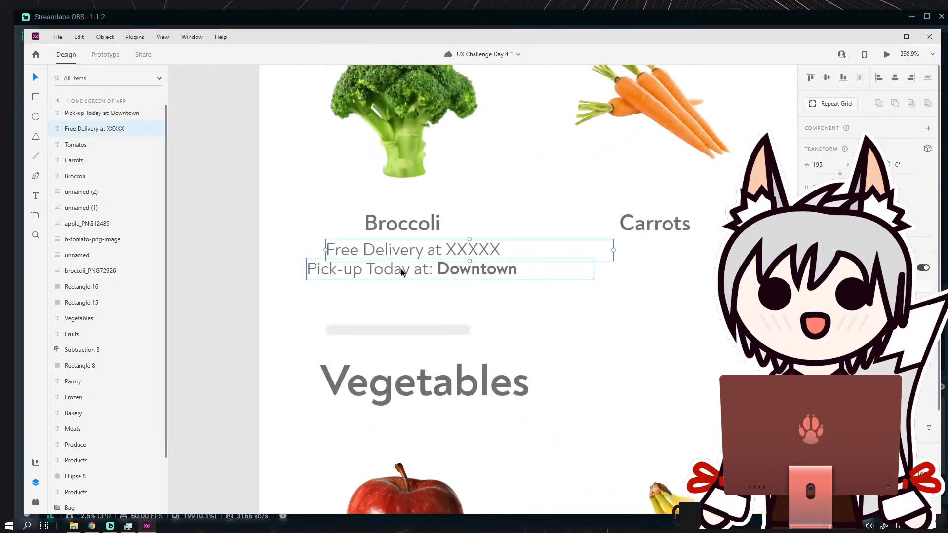
shift+click(402, 272)
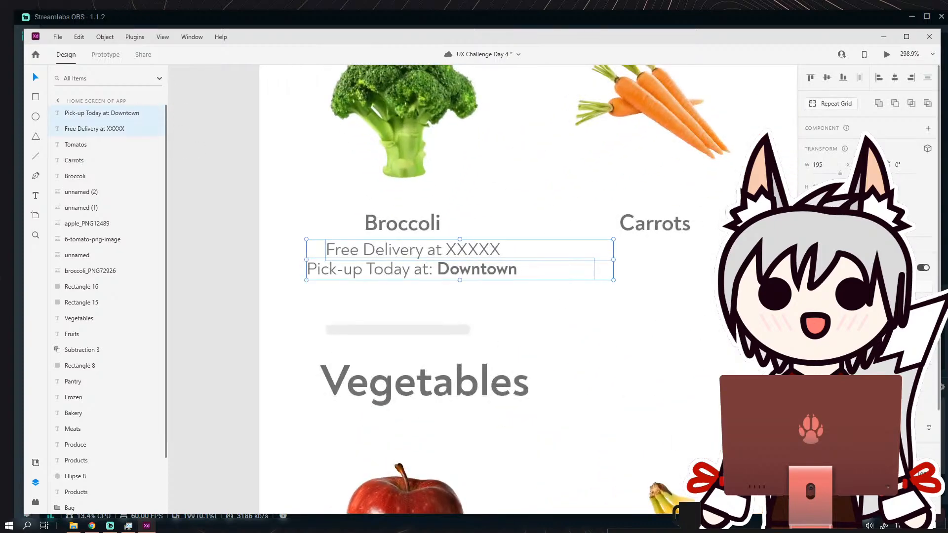
text(9)
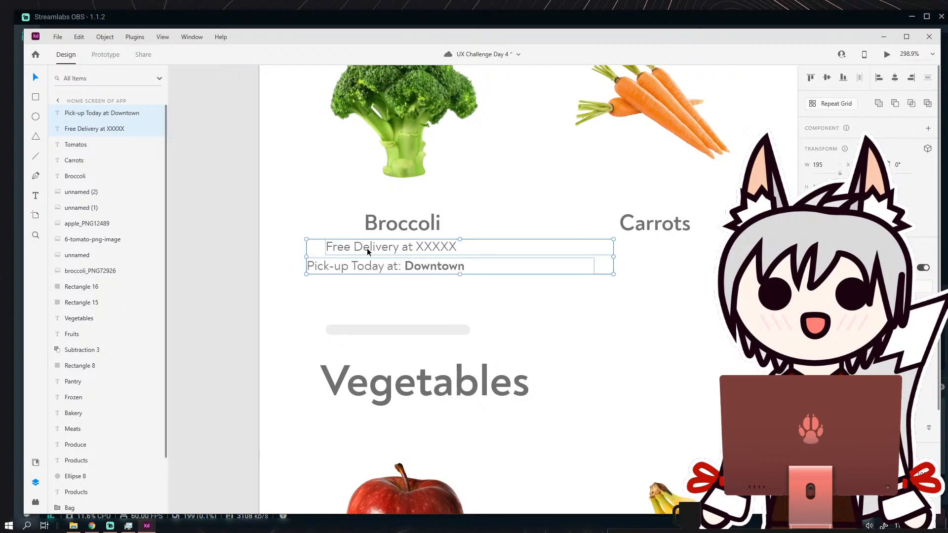
drag(366, 248, 385, 248)
click(472, 298)
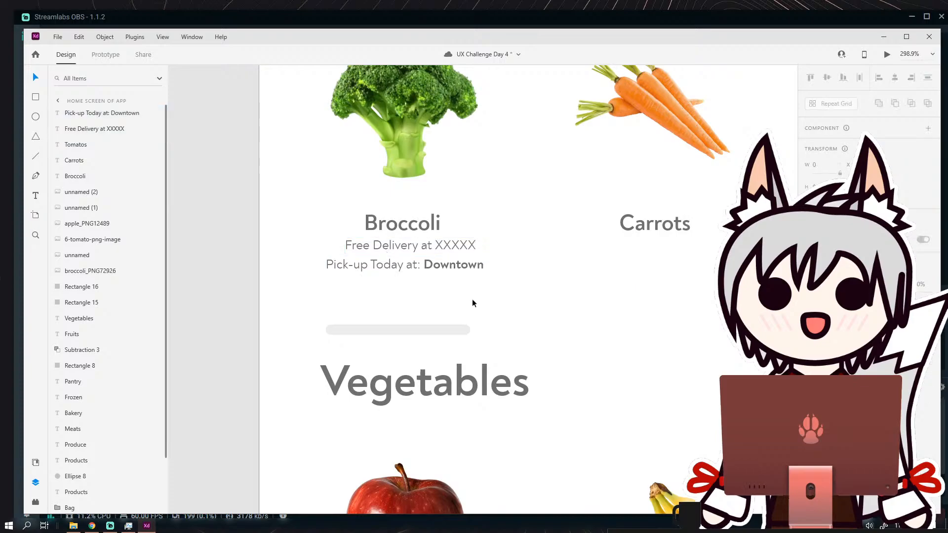
Reduce the font size of the delivery and pick-up lines further and shift both back under the "Broccoli" label.
scroll(472, 299, down, 5)
drag(492, 300, 427, 284)
scroll(389, 269, up, 5)
drag(402, 254, 372, 260)
click(399, 295)
click(365, 259)
shift+click(364, 273)
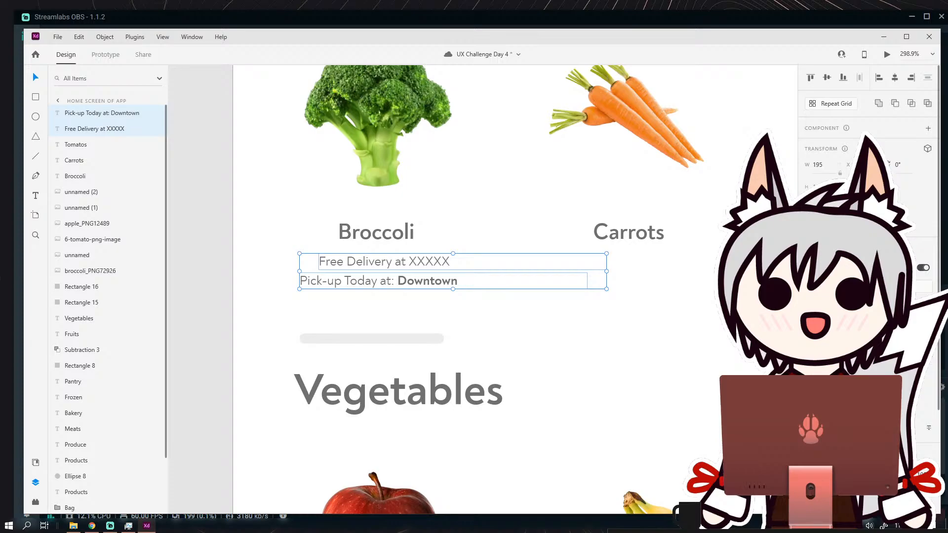
key(Return)
drag(383, 261, 400, 259)
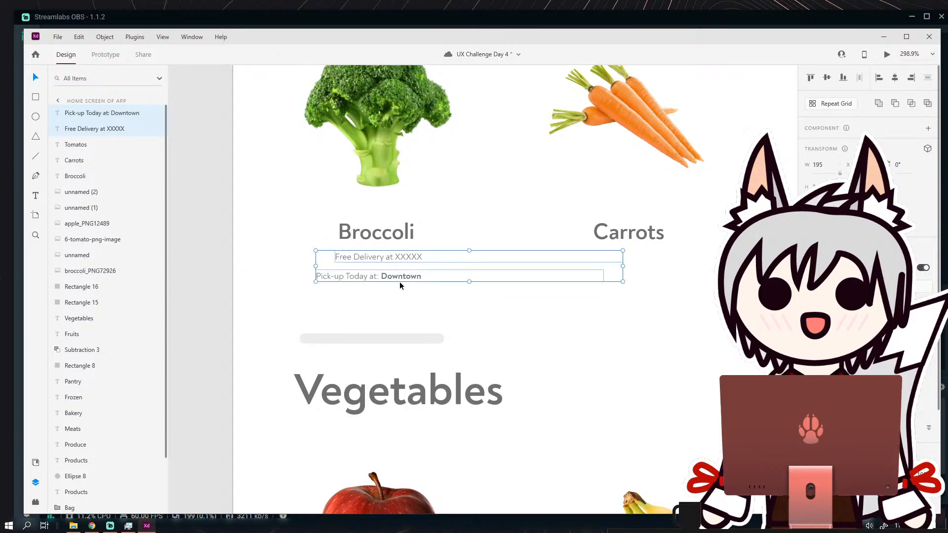
Align the centers of the two lines' text boxes and shift the pick-up line left beneath the delivery line.
click(894, 78)
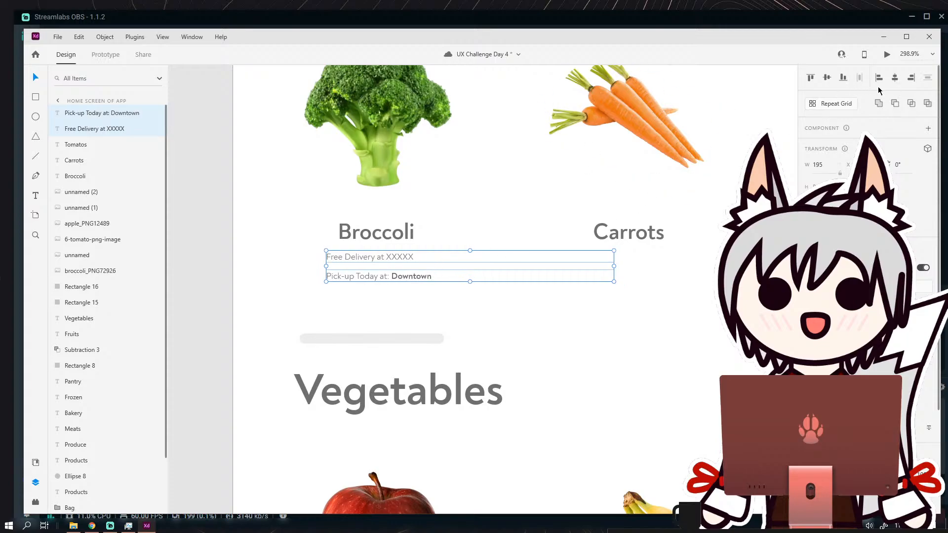
click(463, 316)
drag(399, 276, 388, 277)
Center-align the text of the delivery and pick-up lines, align their boxes by center, and place them beneath "Broccoli".
shift+click(393, 262)
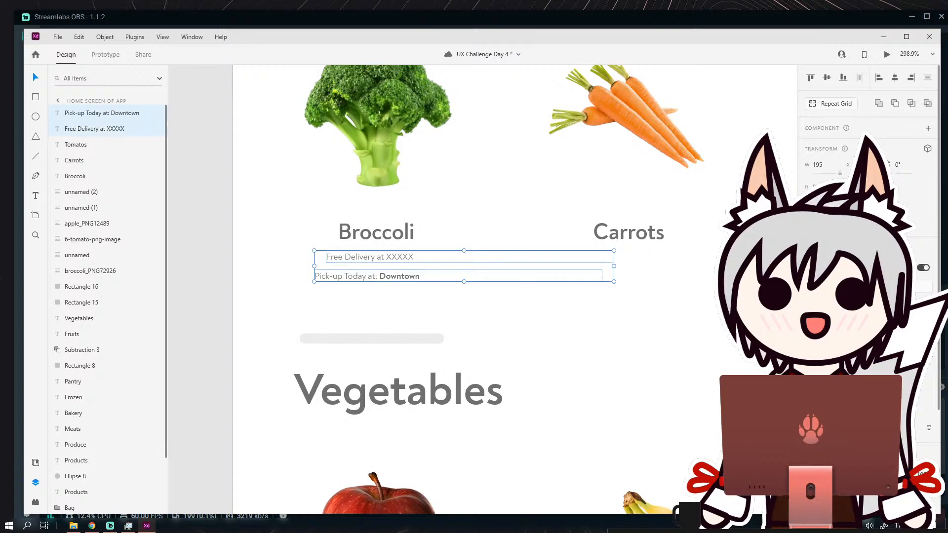
click(826, 409)
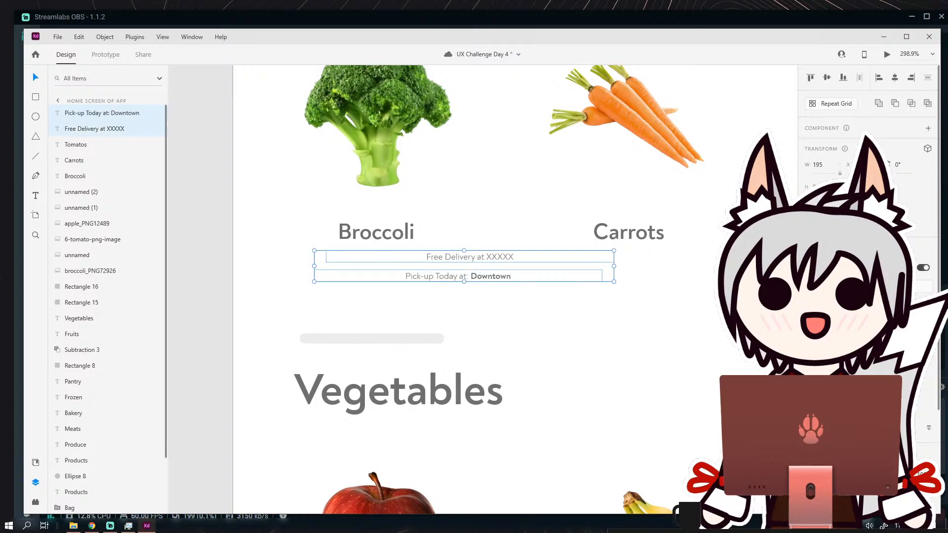
click(898, 82)
drag(491, 281, 391, 276)
click(390, 301)
Tighten the gap between the delivery and pick-up lines and move both slightly closer to the "Broccoli" label.
scroll(391, 274, up, 2)
scroll(392, 278, up, 1)
click(413, 309)
scroll(417, 309, down, 6)
scroll(416, 299, up, 3)
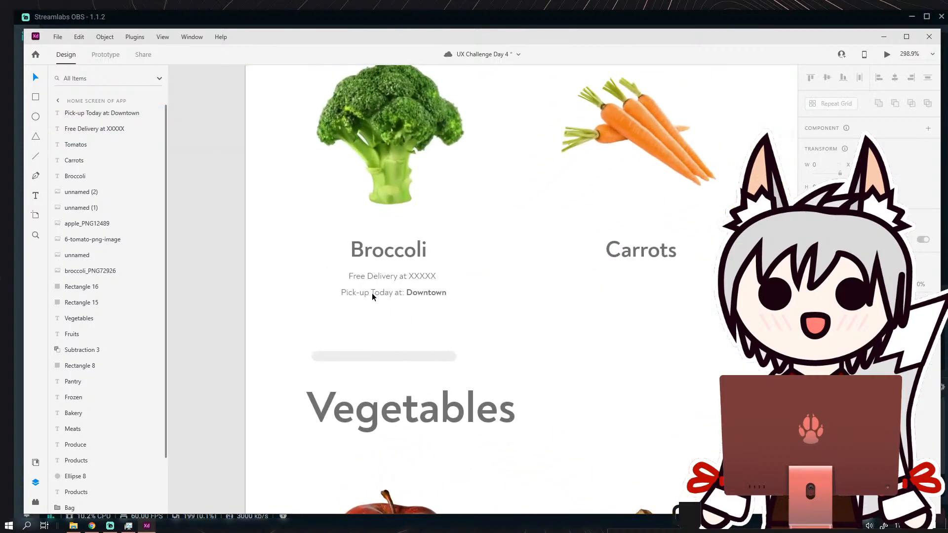
click(387, 277)
shift+click(388, 292)
drag(414, 290, 413, 289)
click(422, 321)
scroll(435, 313, down, 5)
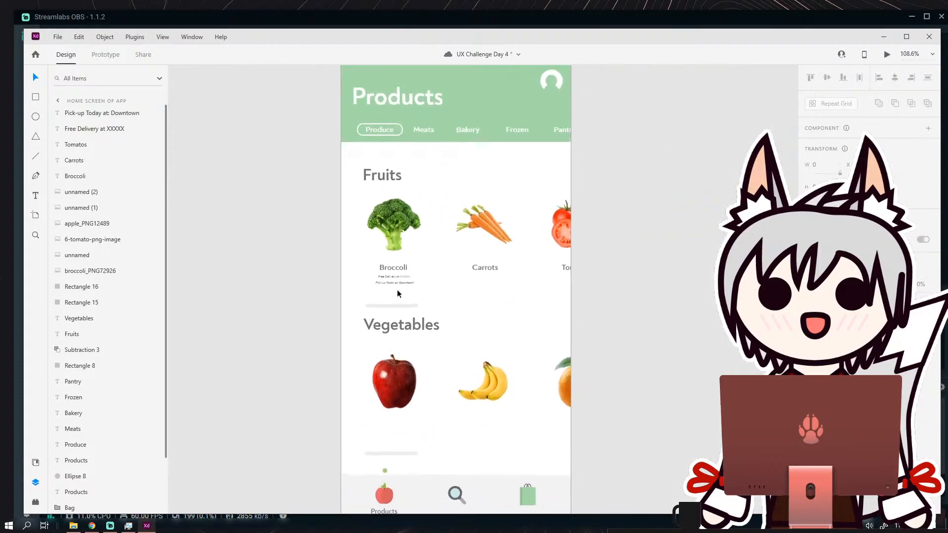
Duplicate the "Broccoli" label below the pick-up line and change the copy's text to "3.99".
scroll(397, 290, up, 3)
click(383, 252)
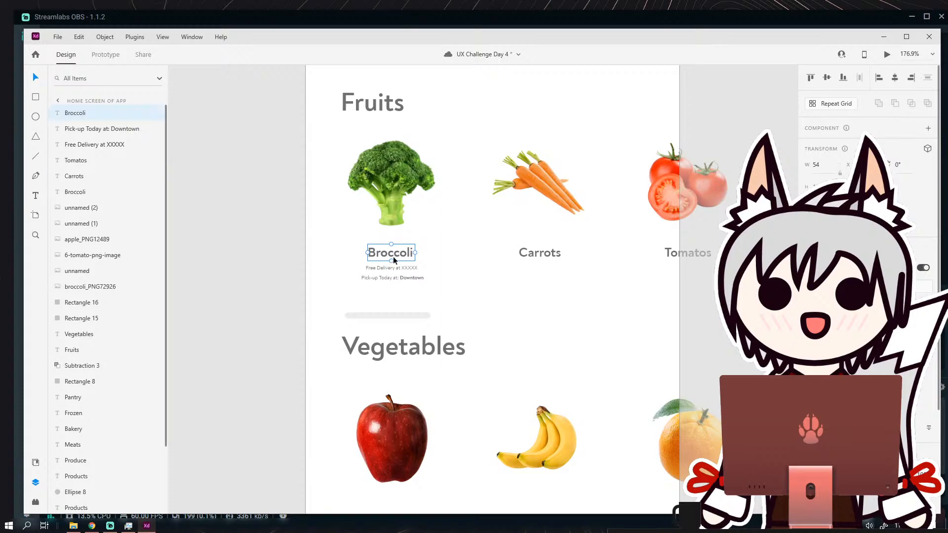
drag(393, 256, 395, 299)
double_click(395, 298)
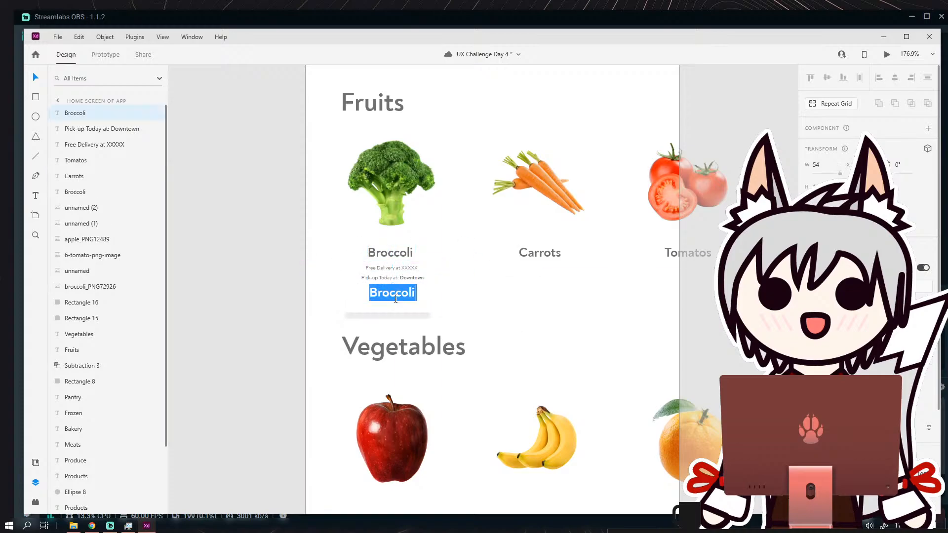
text(3.99)
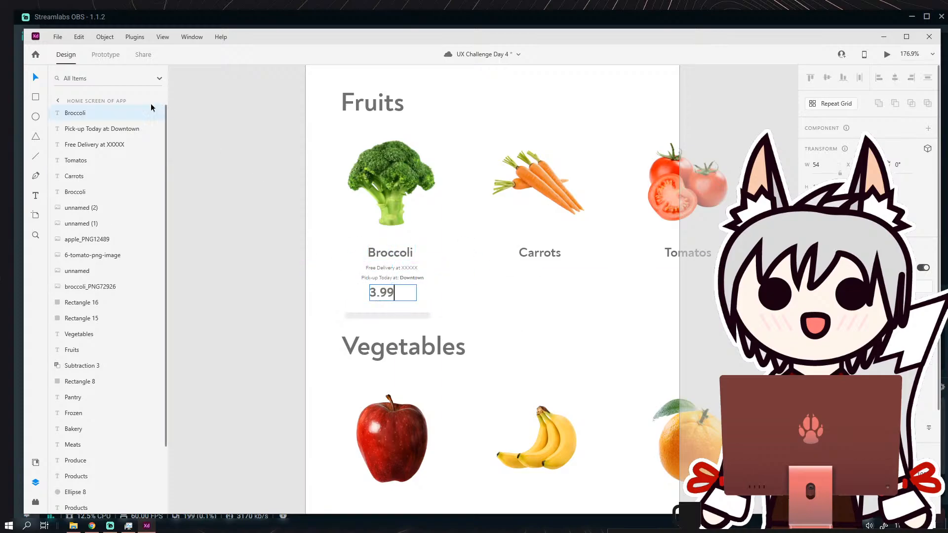
click(40, 81)
Center the "3.99" price beneath the pick-up line, leaving a small gap above it.
drag(170, 167, 182, 172)
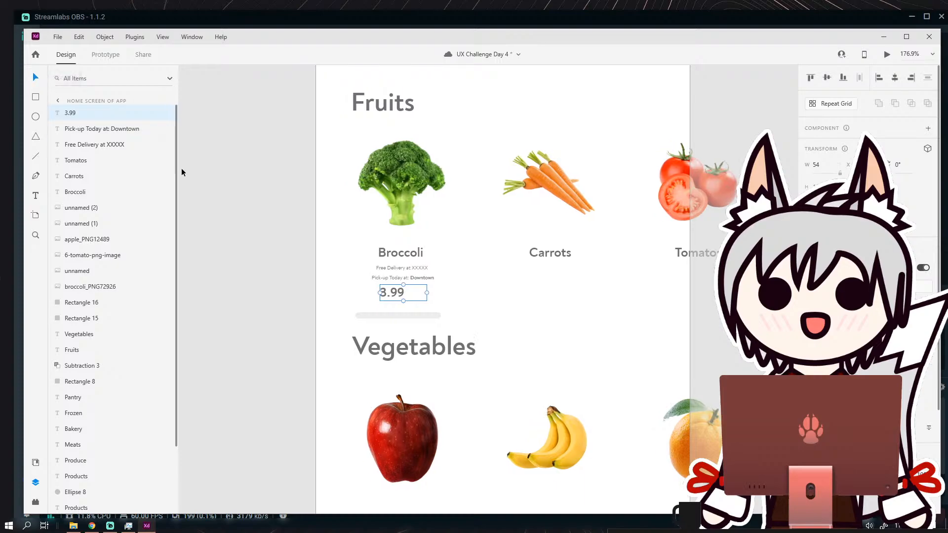
click(289, 279)
drag(417, 292, 364, 293)
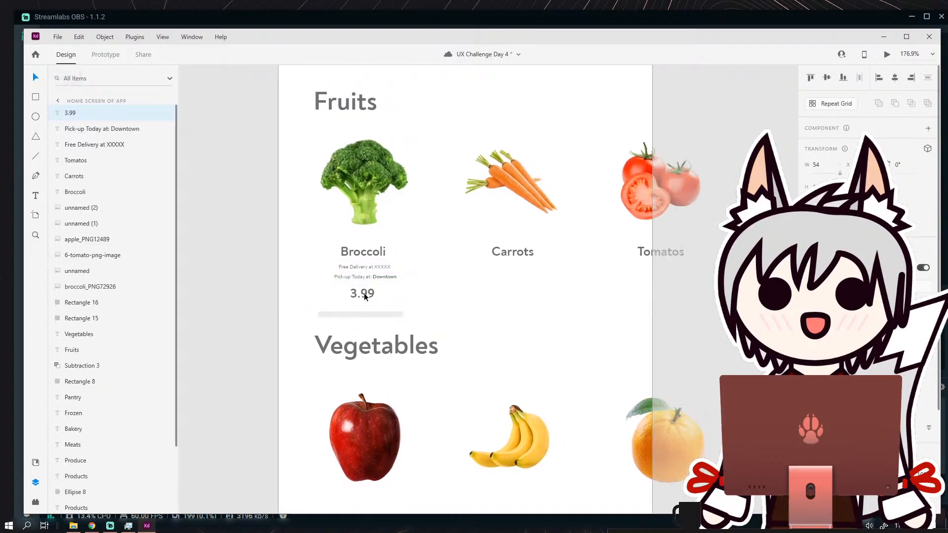
scroll(370, 296, up, 5)
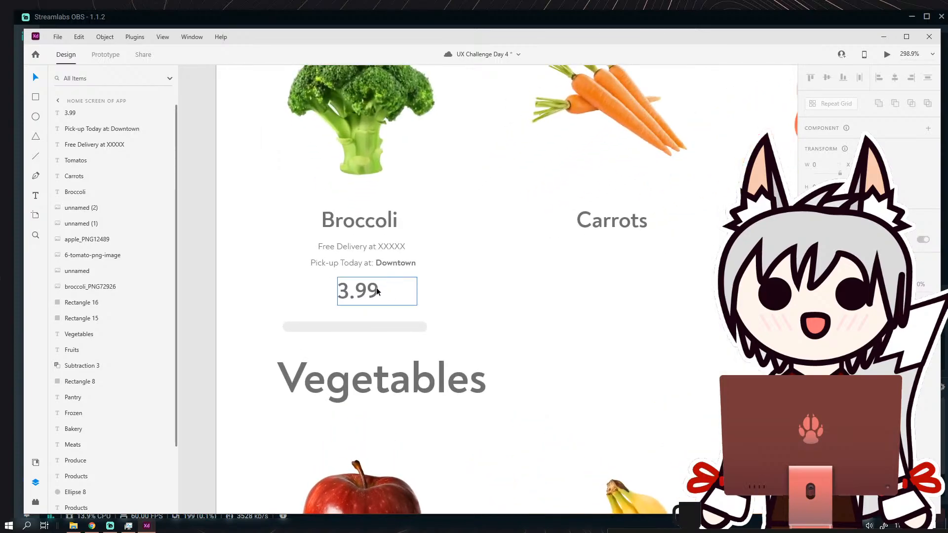
double_click(374, 290)
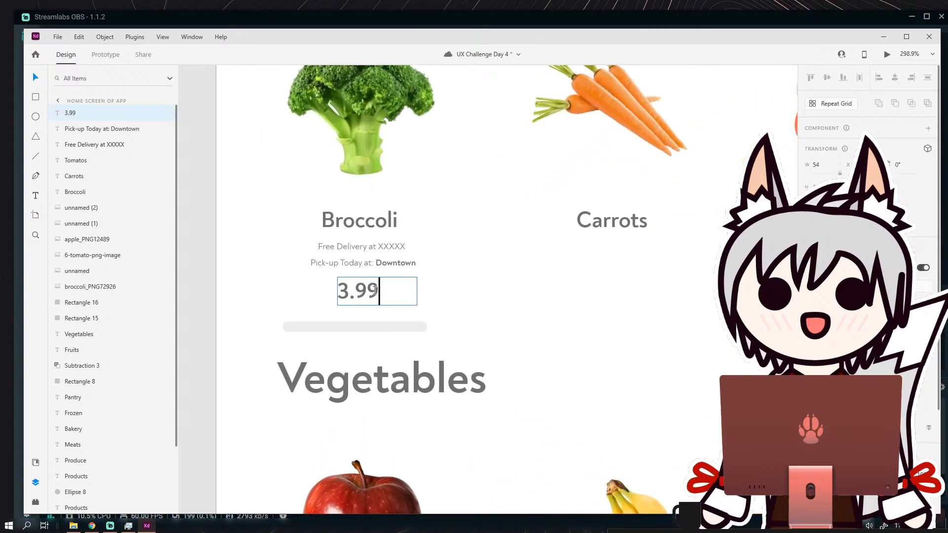
click(69, 89)
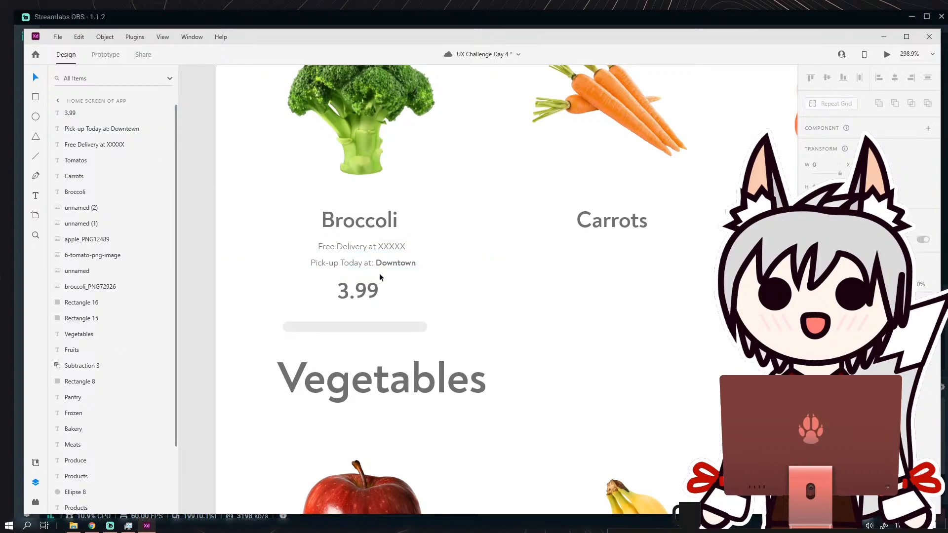
scroll(384, 277, down, 6)
scroll(388, 290, up, 6)
drag(369, 268, 367, 271)
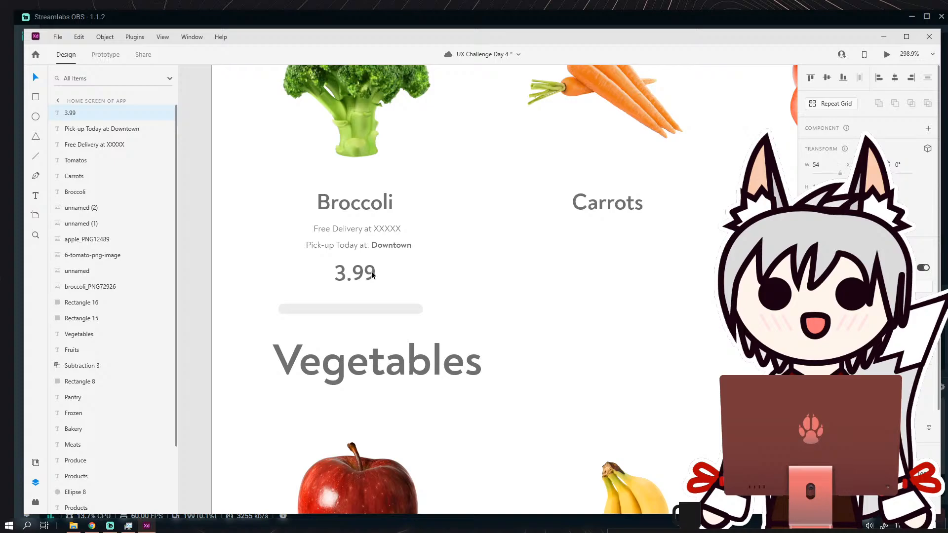
Give the "3.99" price a bolder font weight and recenter it beneath the pick-up line.
double_click(372, 271)
drag(376, 275, 337, 276)
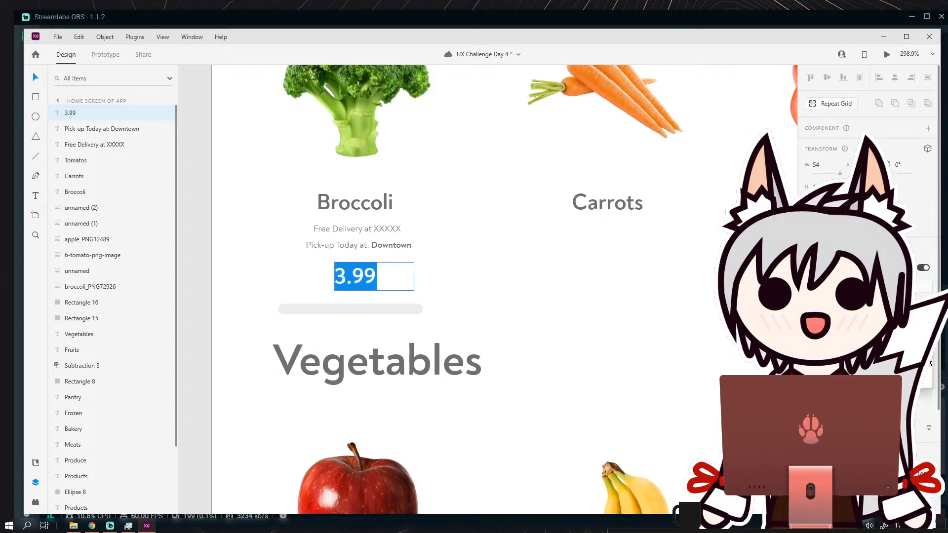
click(919, 349)
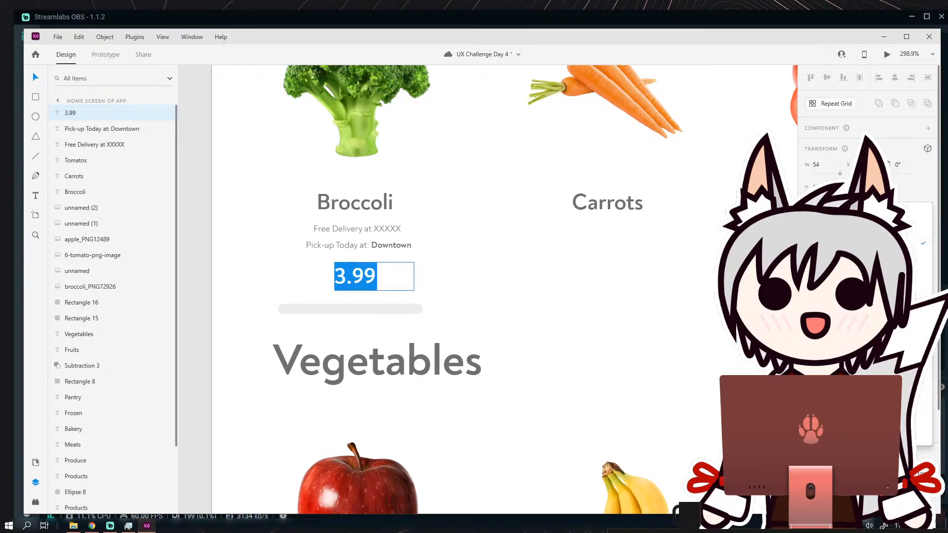
click(899, 264)
key(Escape)
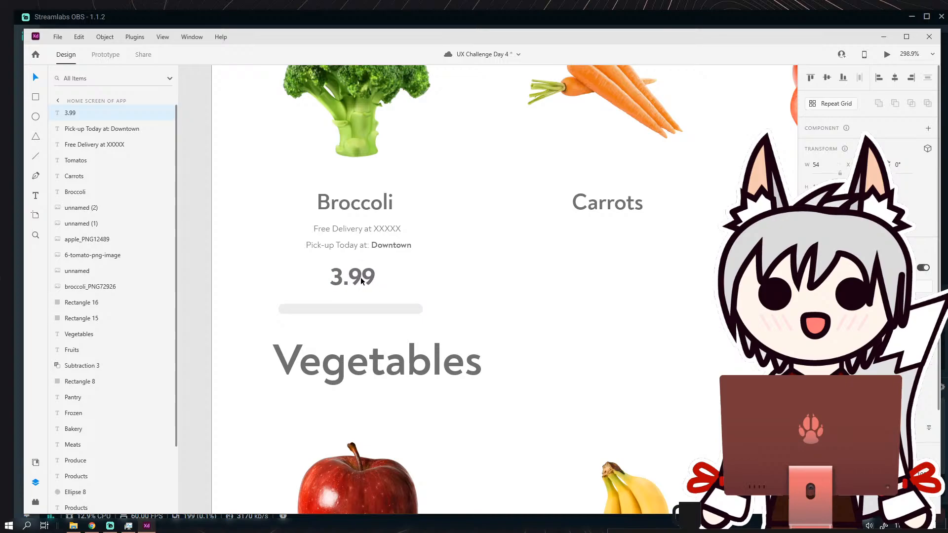
drag(360, 277, 363, 276)
Fill the "3.99" price with the green sampled from the shopping bag icon.
scroll(869, 247, down, 3)
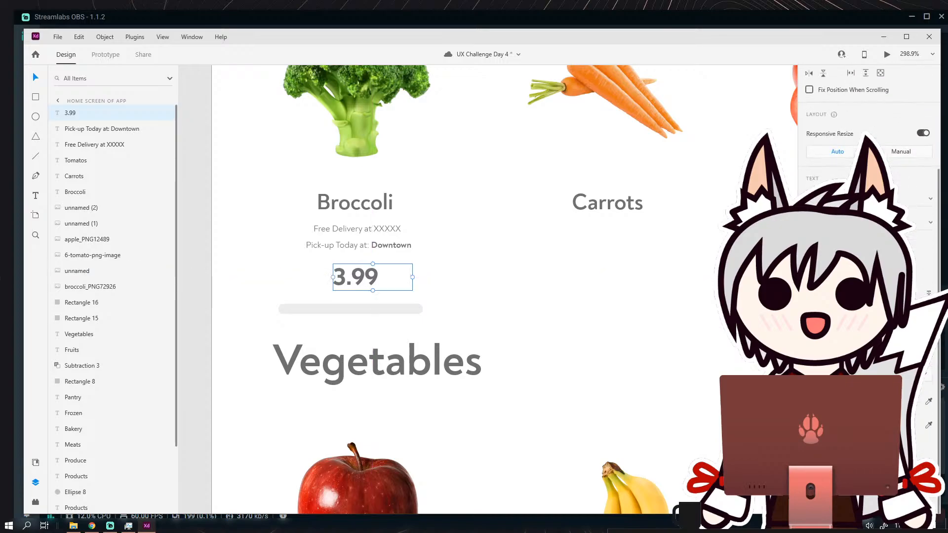
click(824, 402)
scroll(585, 220, down, 5)
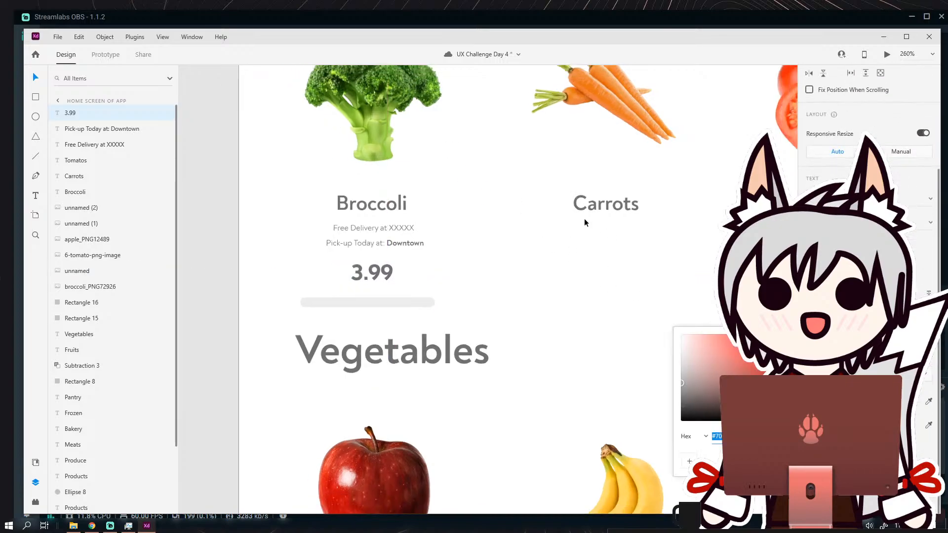
click(932, 404)
click(929, 402)
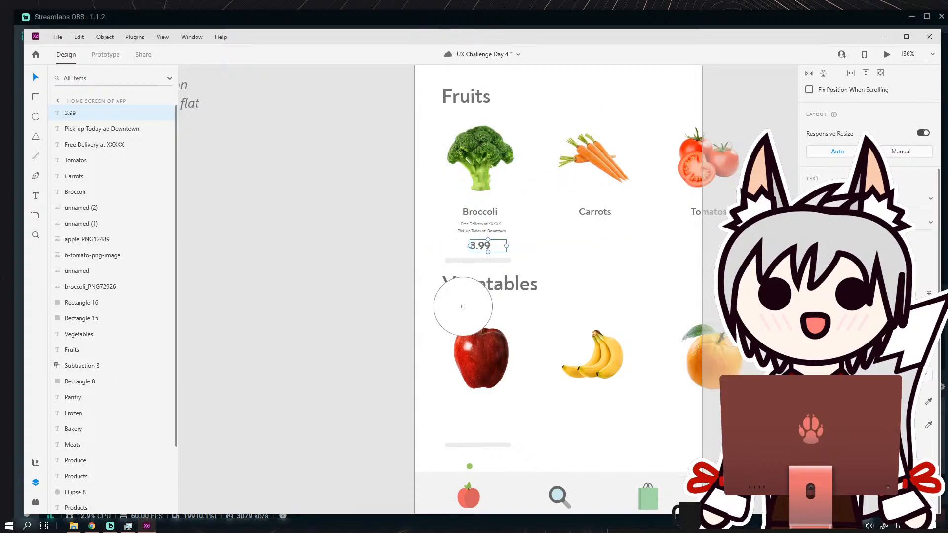
click(651, 489)
click(36, 77)
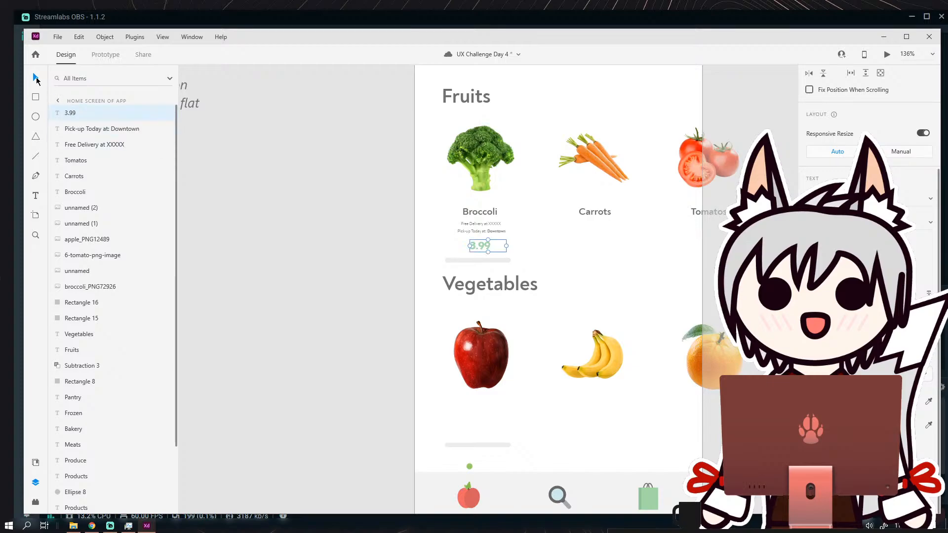
Fill the "3.99" price with the green sampled from the Products header background.
click(204, 115)
drag(387, 211, 316, 339)
click(415, 374)
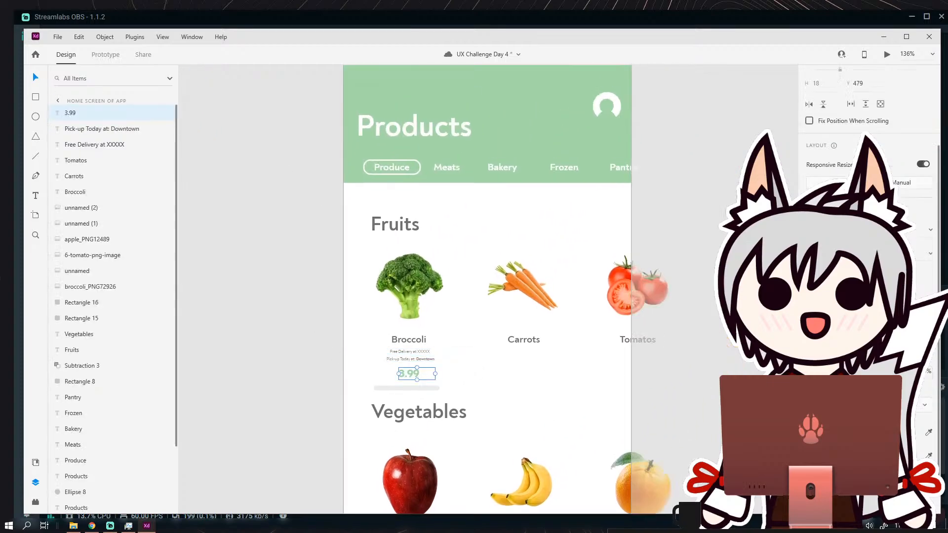
click(928, 433)
click(493, 116)
scroll(306, 311, down, 1)
click(465, 405)
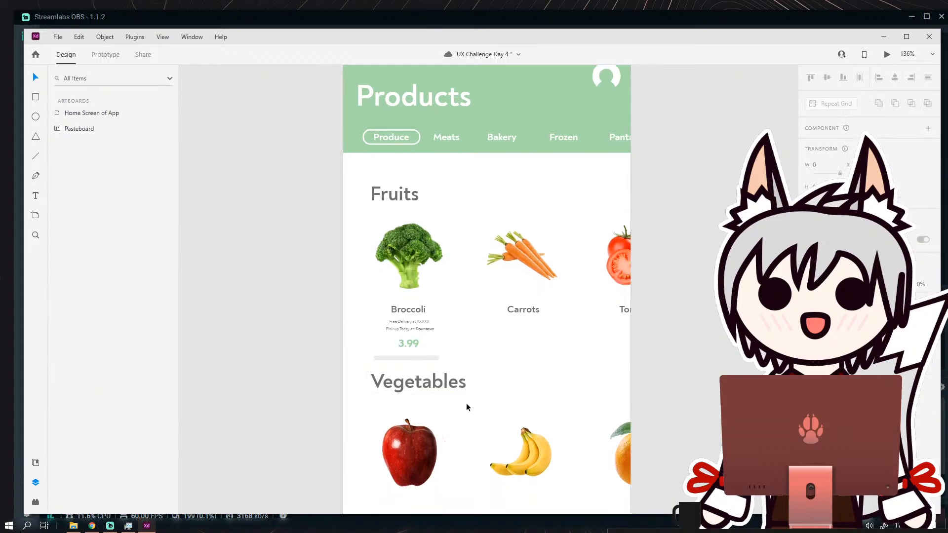
Move the green "3.99" price slightly up, closer to the pick-up line.
scroll(468, 302, down, 2)
scroll(469, 302, up, 3)
scroll(461, 321, down, 3)
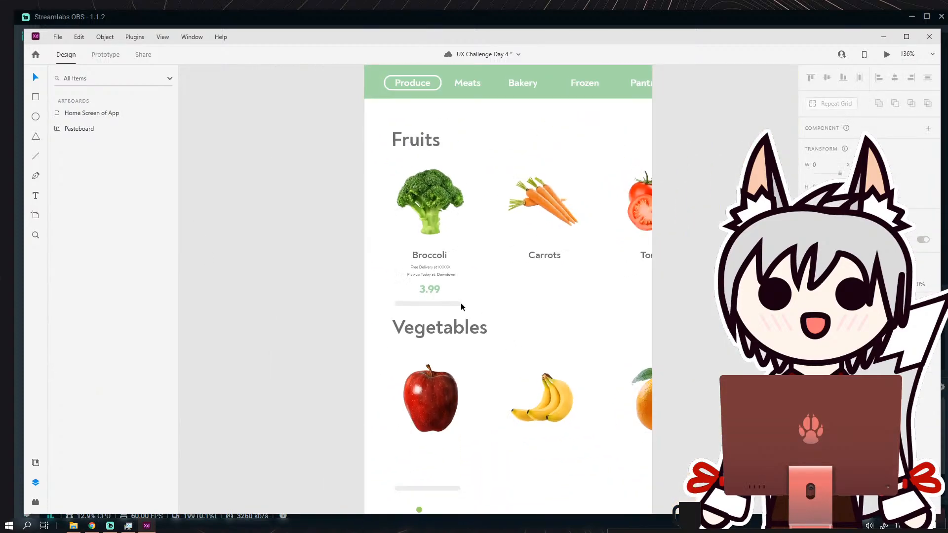
scroll(461, 309, up, 3)
scroll(443, 283, up, 1)
drag(416, 281, 416, 276)
click(242, 271)
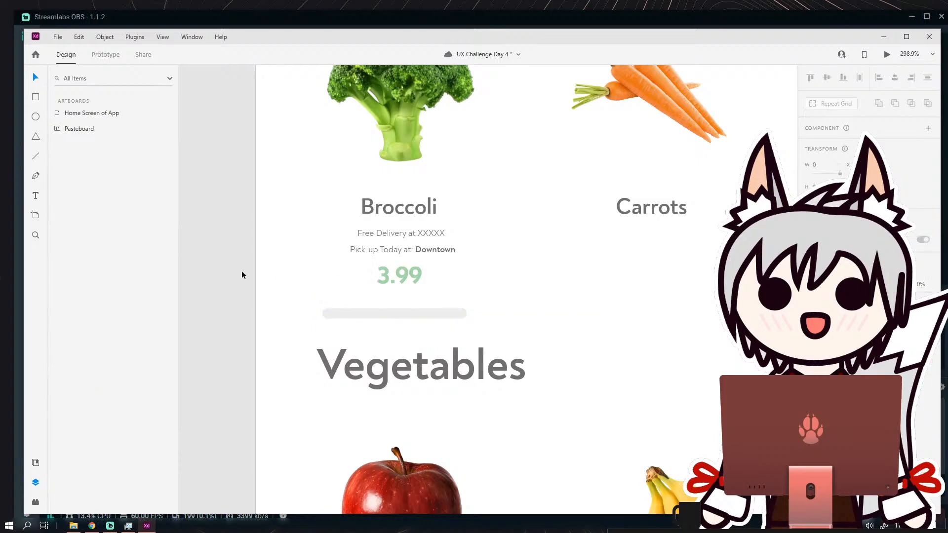
Nudge the "3.99" price slightly down to leave more space below the pick-up line.
drag(469, 293, 409, 307)
scroll(412, 283, down, 3)
scroll(408, 272, up, 2)
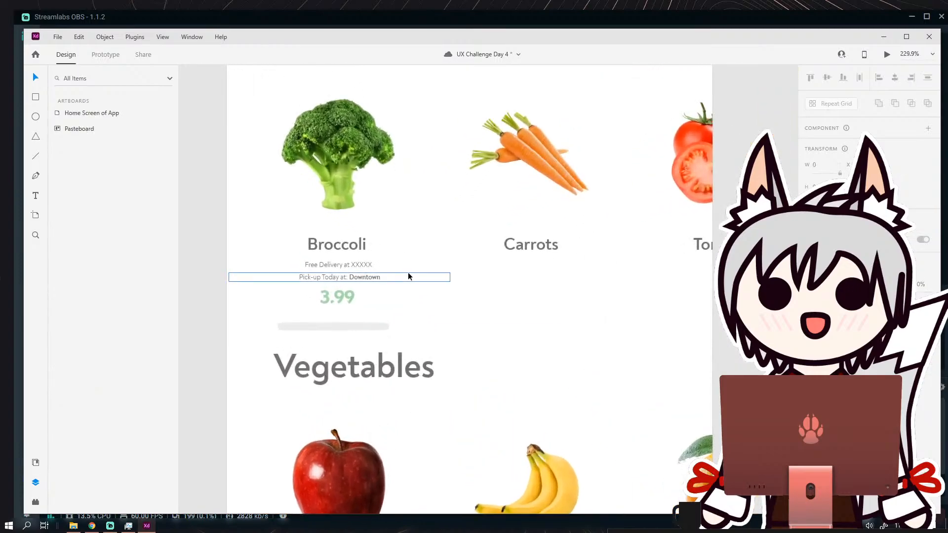
scroll(408, 271, down, 1)
scroll(379, 309, up, 2)
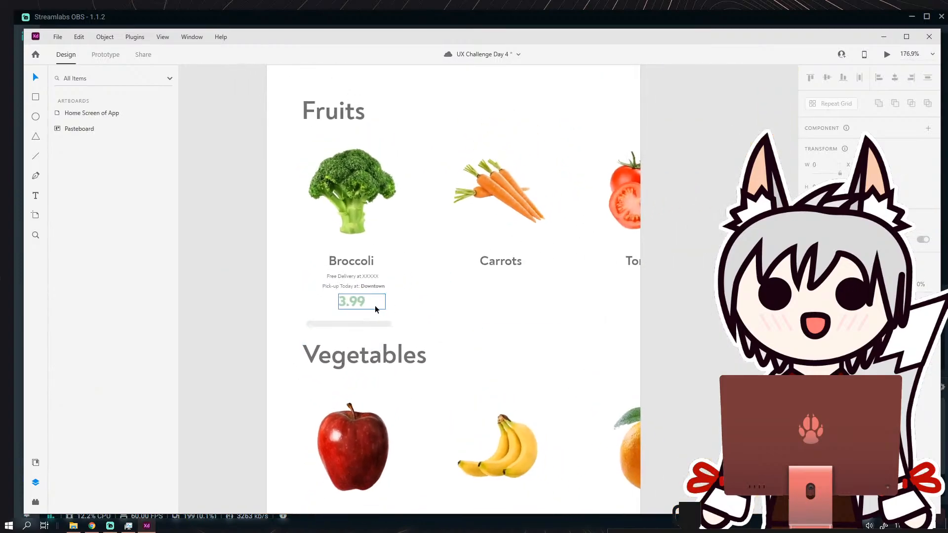
drag(346, 306, 347, 309)
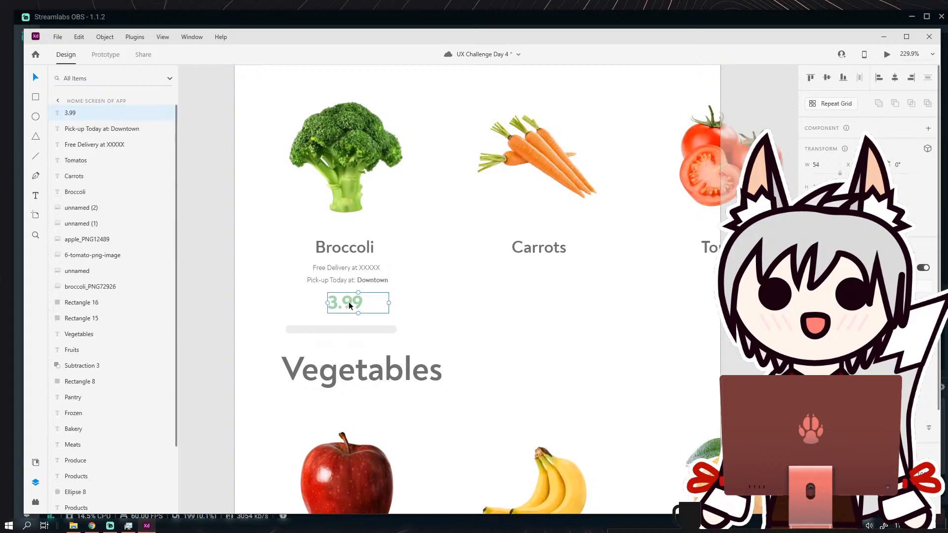
click(408, 292)
scroll(408, 292, down, 2)
scroll(408, 291, up, 1)
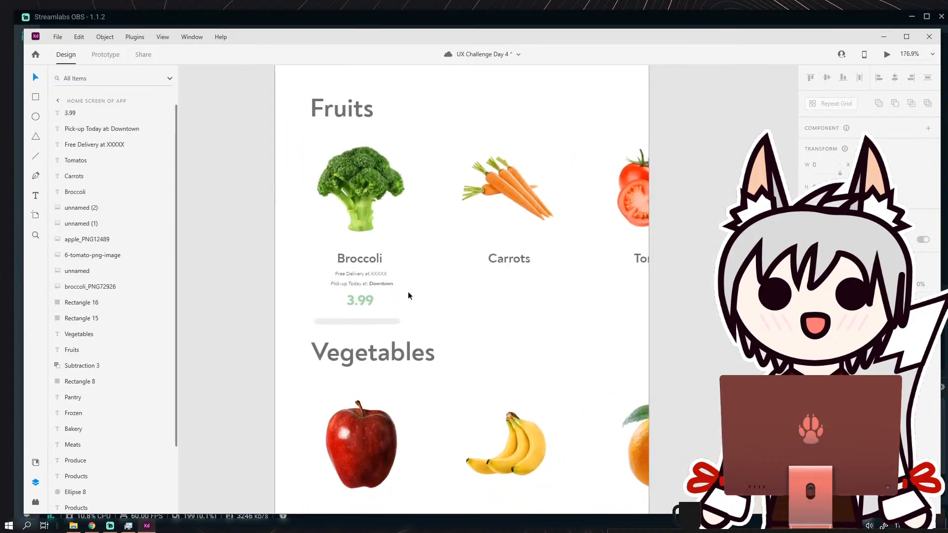
Duplicate the broccoli's free delivery, pick-up and 3.99 price texts beneath the Carrots and Tomatos labels.
drag(413, 283, 338, 255)
scroll(285, 248, up, 1)
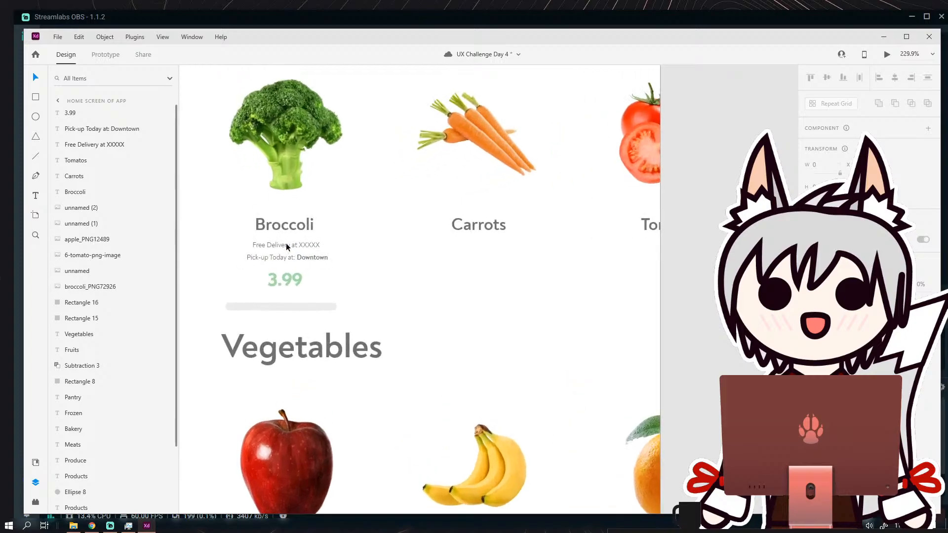
click(286, 244)
shift+click(284, 256)
shift+click(286, 279)
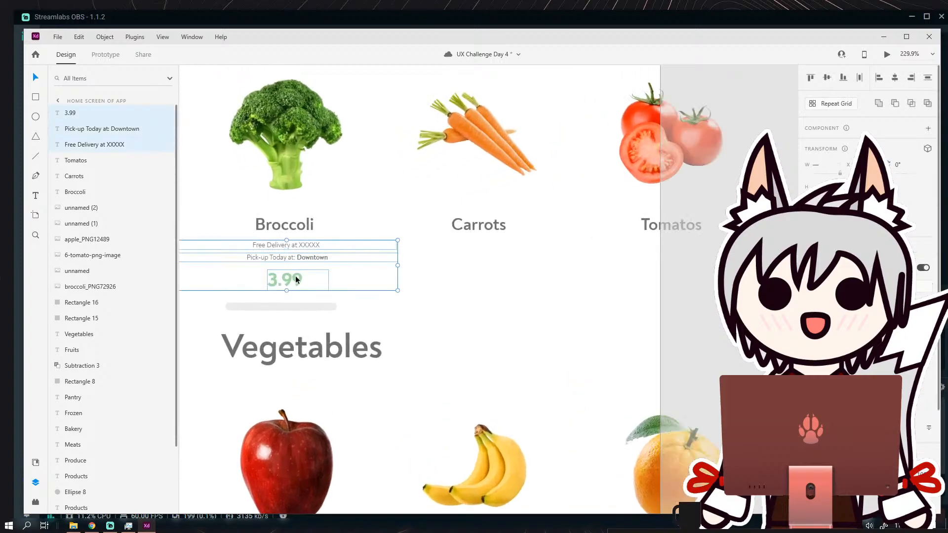
drag(295, 276, 528, 263)
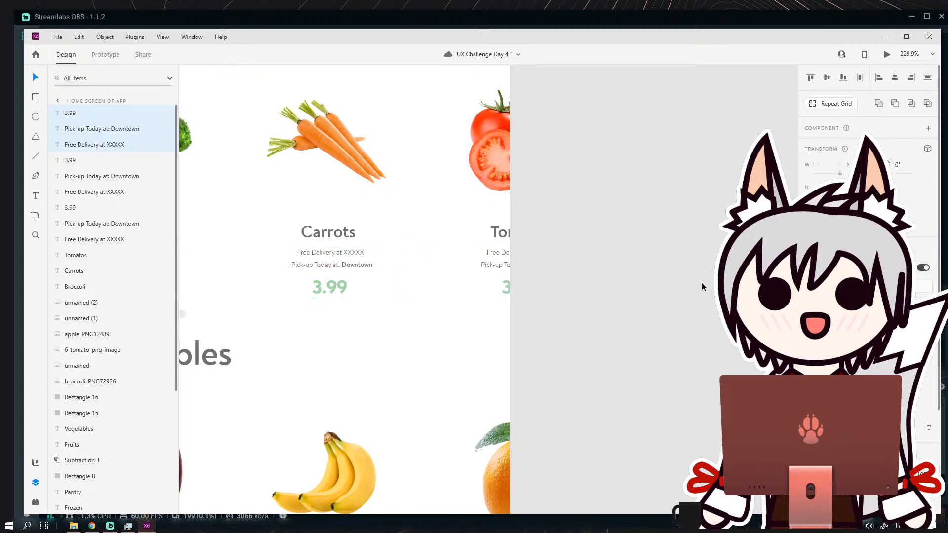
Set the price under Tomatos to 4.99.
click(701, 283)
double_click(510, 287)
click(512, 289)
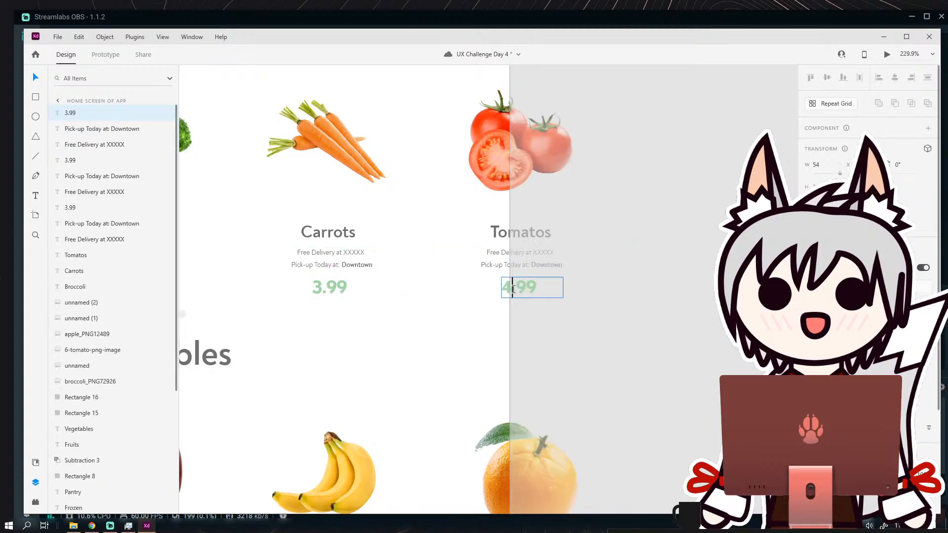
Set the price under Carrots to 2.49.
click(320, 286)
double_click(320, 286)
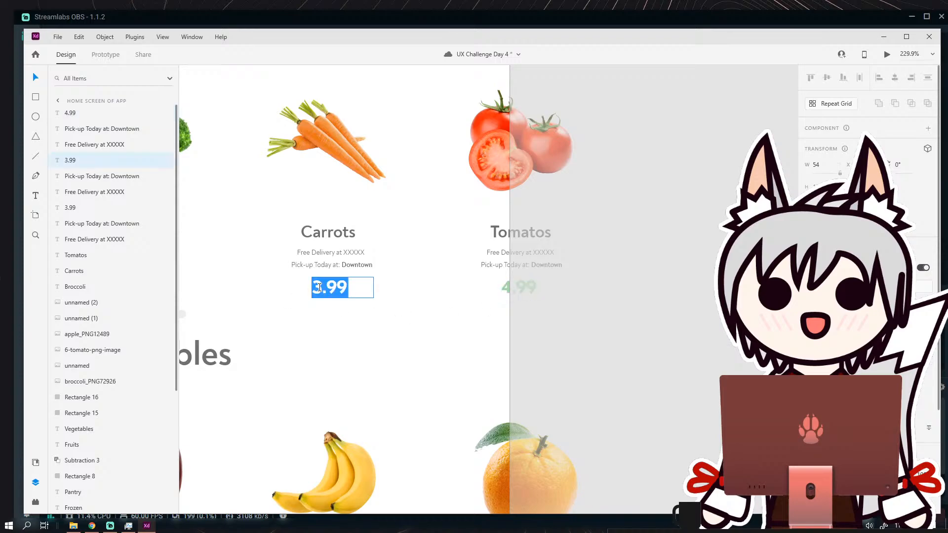
click(322, 289)
text(2)
key(BackSpace)
key(BackSpace)
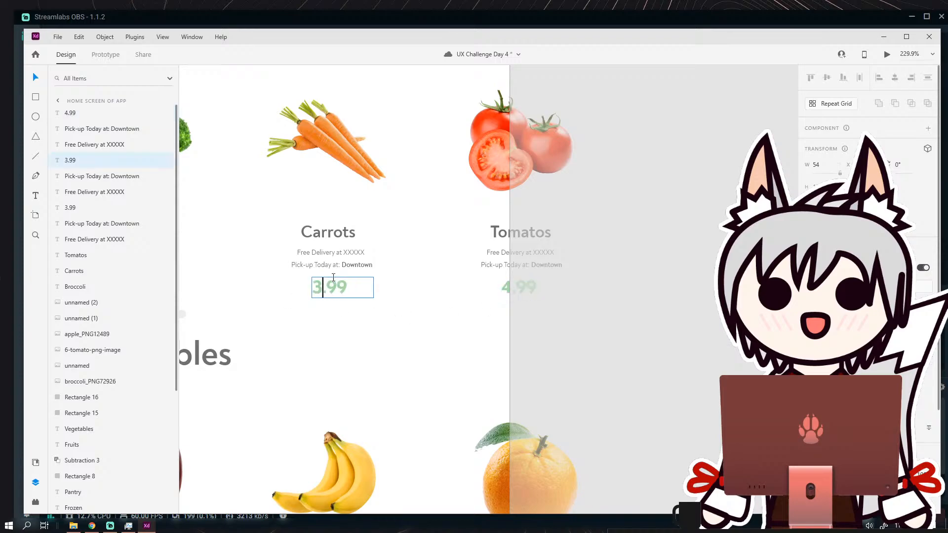
text(2)
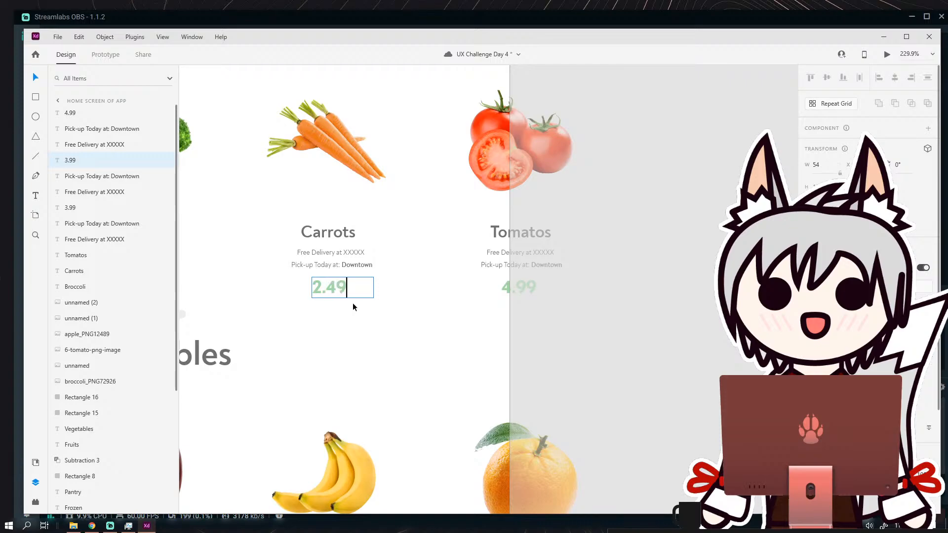
Duplicate all product names, delivery details and prices beneath the apple, bananas and orange, and lower the grey bar slightly below the copied price.
scroll(427, 246, down, 3)
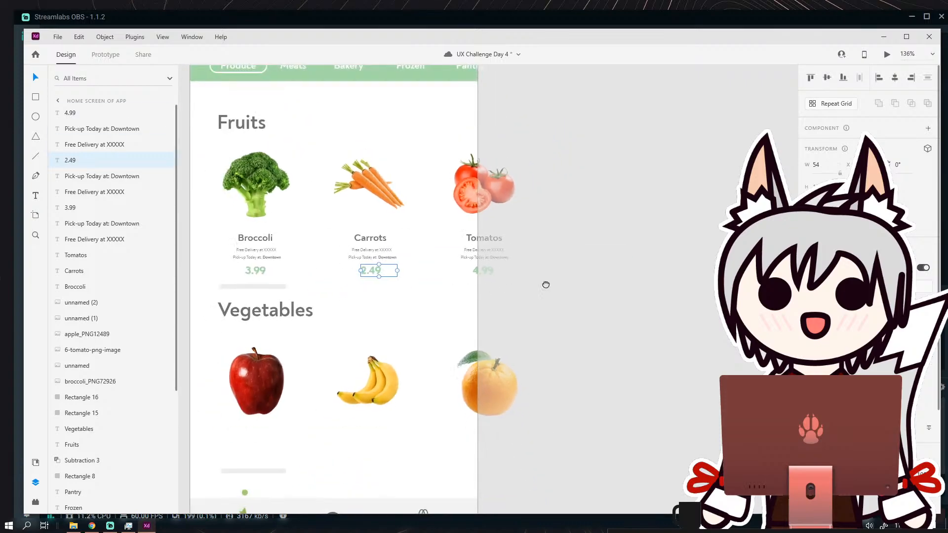
drag(547, 285, 621, 266)
click(633, 235)
scroll(624, 233, down, 3)
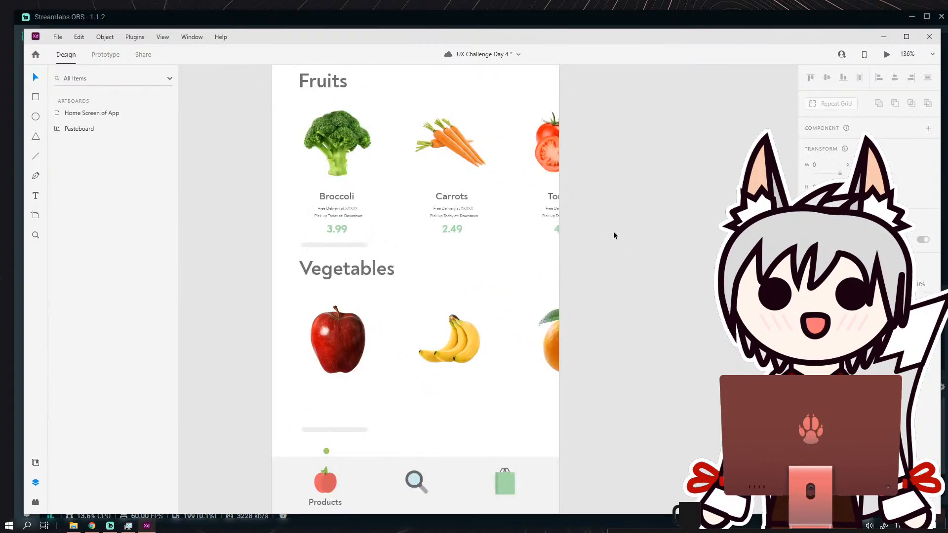
scroll(496, 224, right, 2)
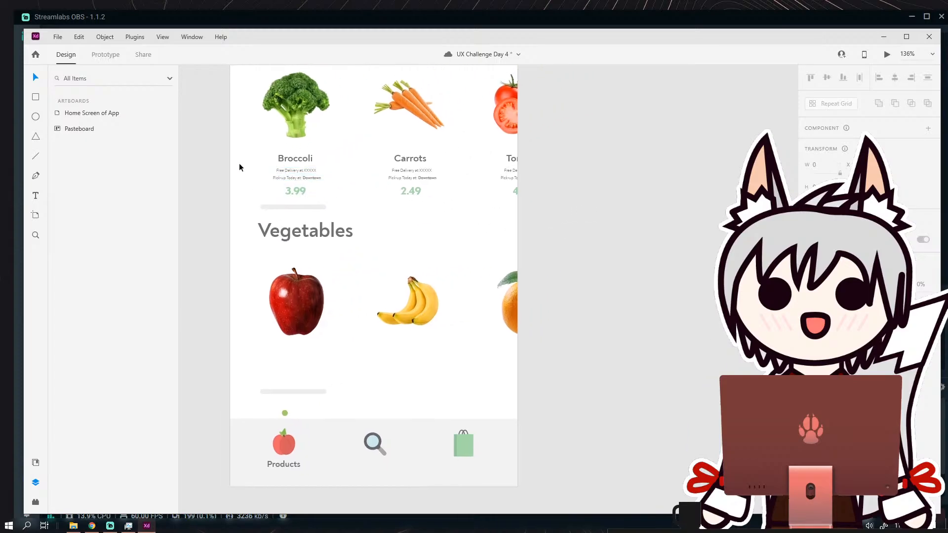
drag(219, 157, 576, 182)
key(ctrl+d)
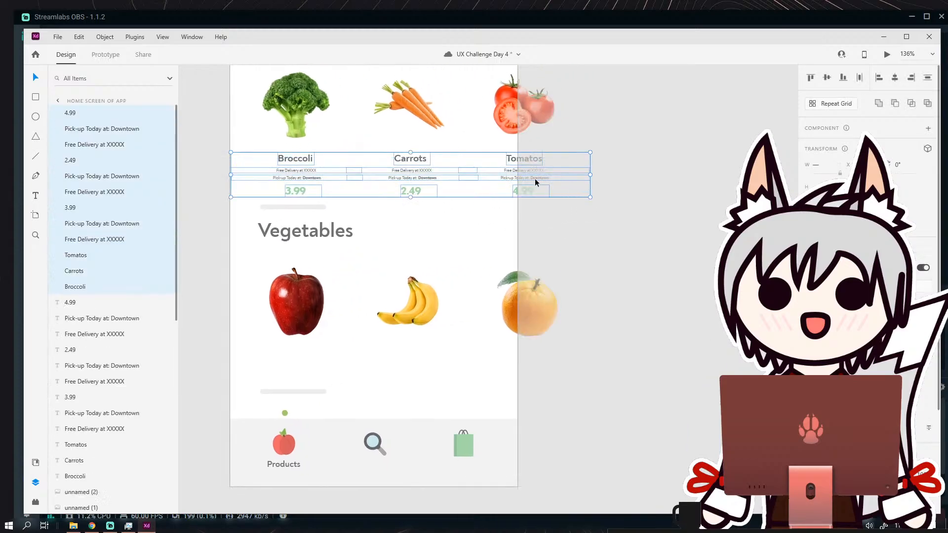
drag(418, 161, 410, 348)
click(653, 355)
scroll(520, 318, down, 1)
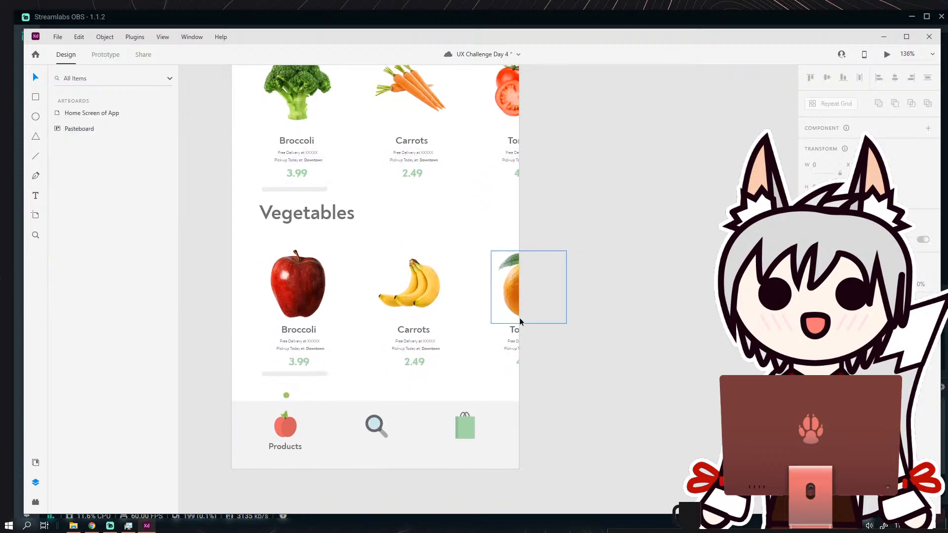
click(313, 375)
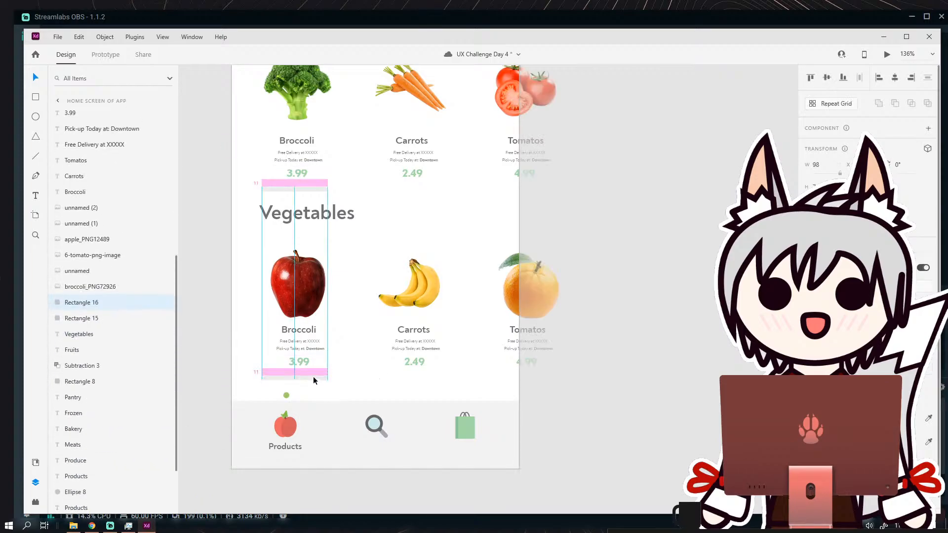
click(578, 376)
Rename the copied Broccoli label under the apple image as "Apples".
scroll(306, 334, up, 5)
double_click(299, 324)
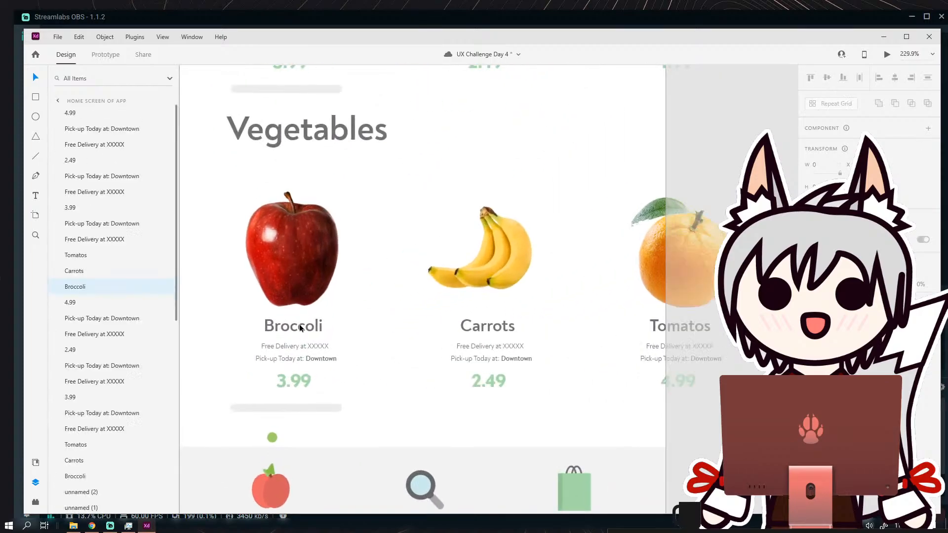
key(ctrl+a)
text(Apples)
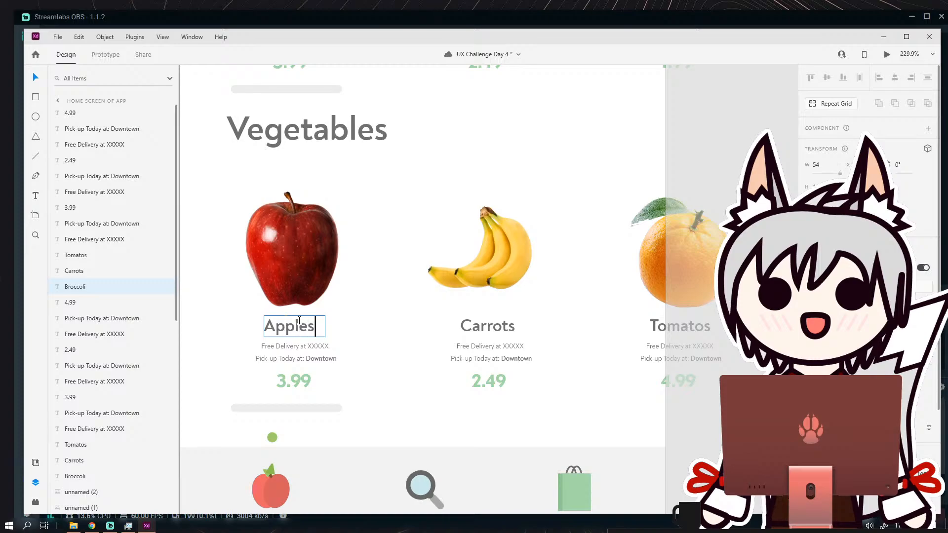
key(Escape)
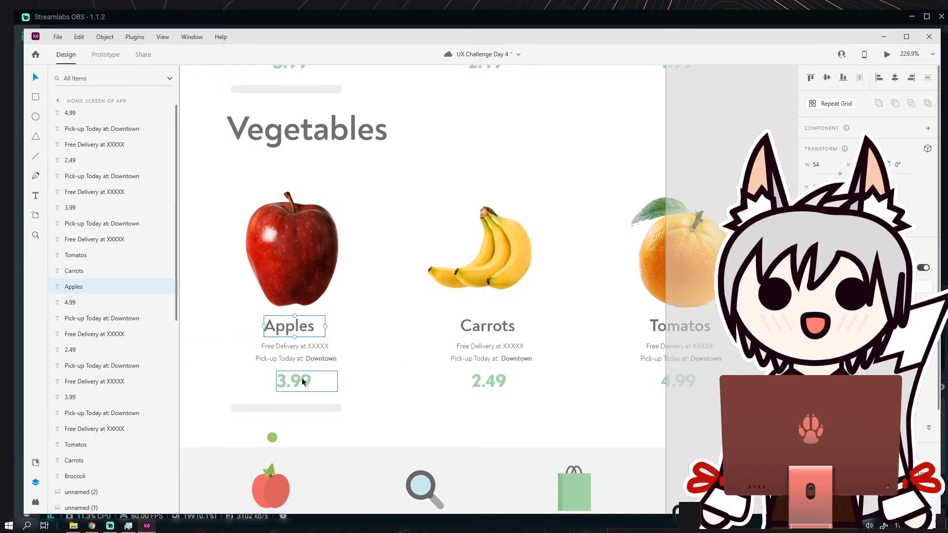
Set the price under Apples to 1.99.
double_click(289, 384)
click(289, 385)
key(BackSpace)
text(1)
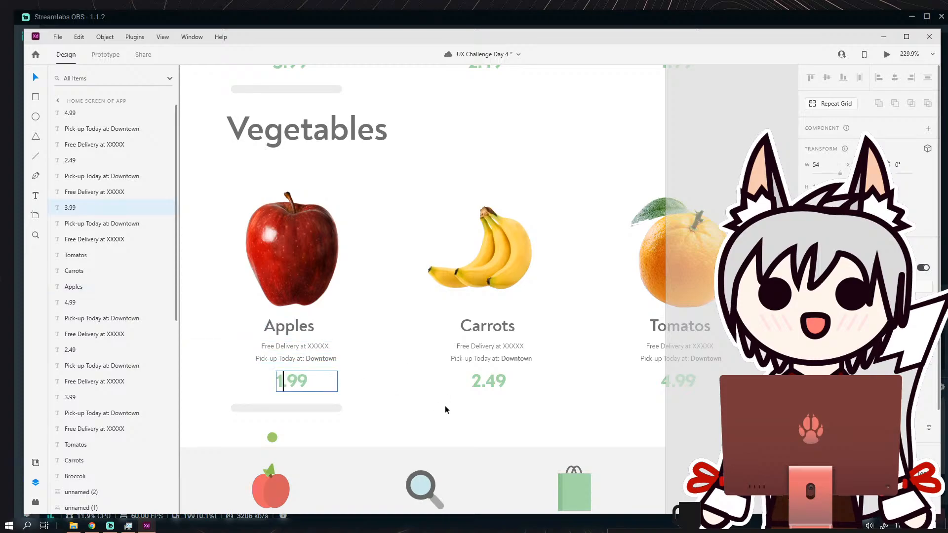
key(Escape)
Rename the copied Carrots label under the banana image as "Bananas".
drag(559, 369, 443, 364)
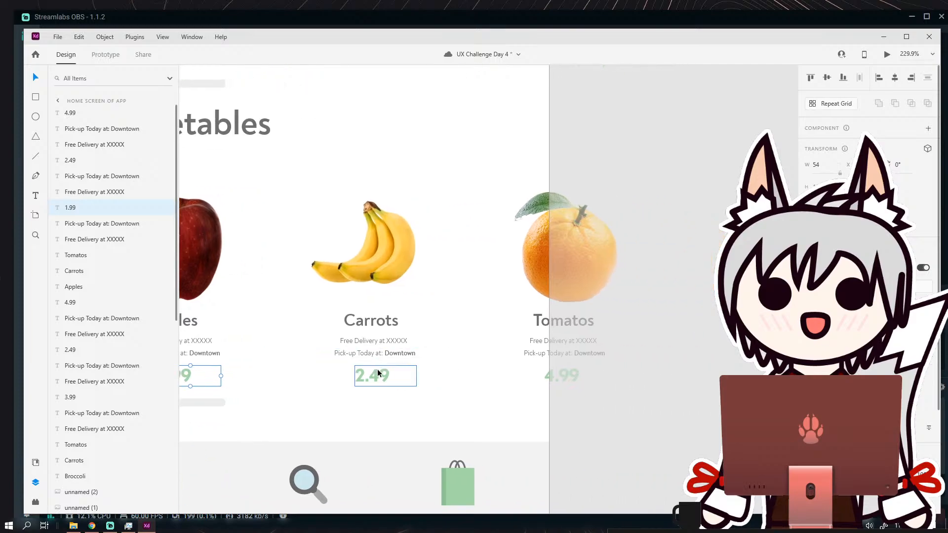
double_click(377, 322)
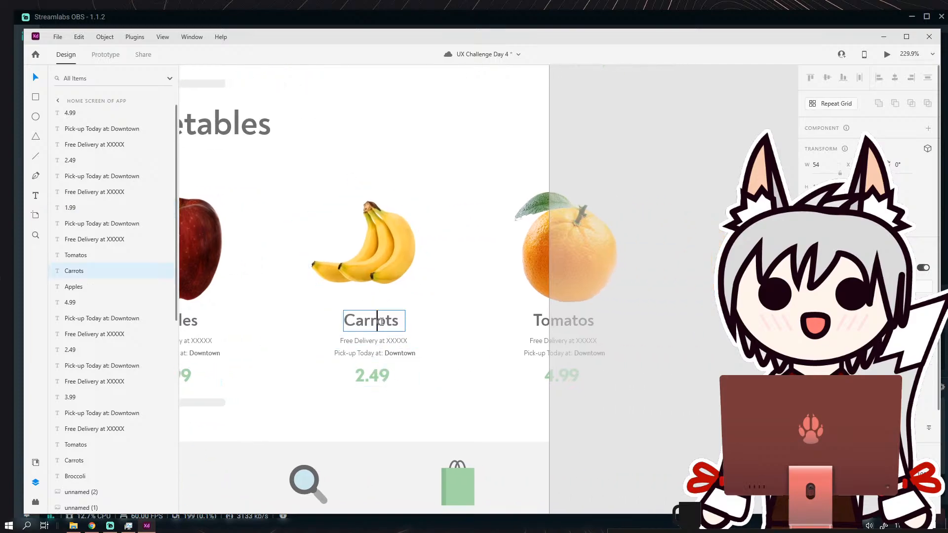
double_click(381, 322)
text(Banana)
text(s)
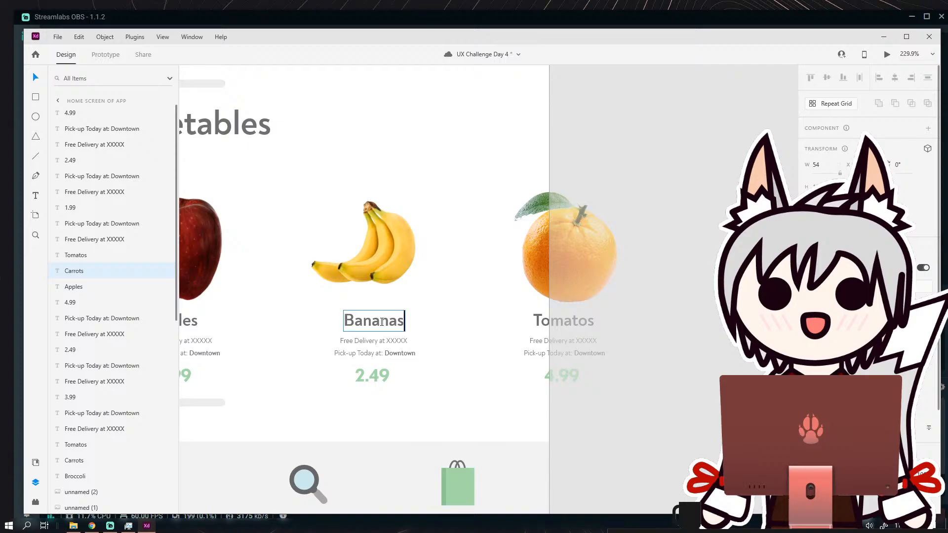
Set the price under Bananas to 2.99.
click(372, 378)
double_click(368, 377)
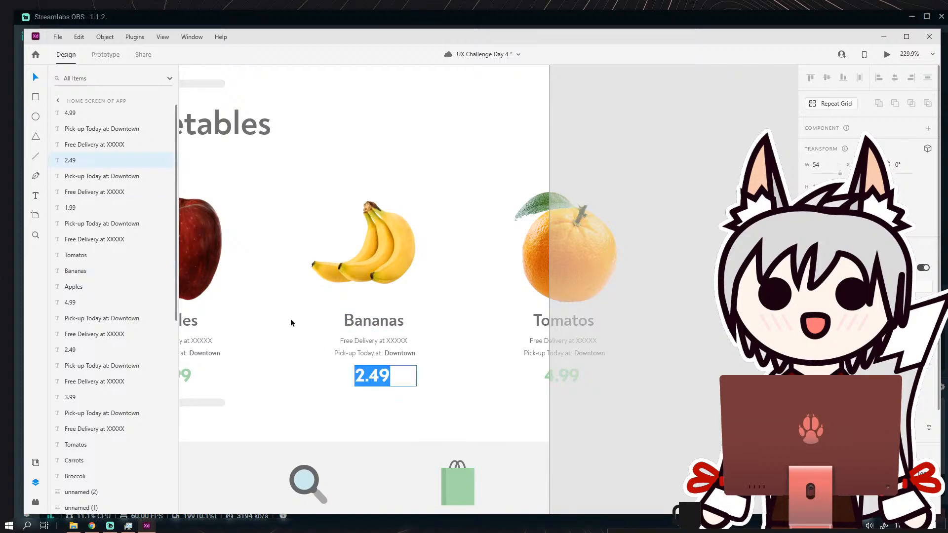
text(2.99)
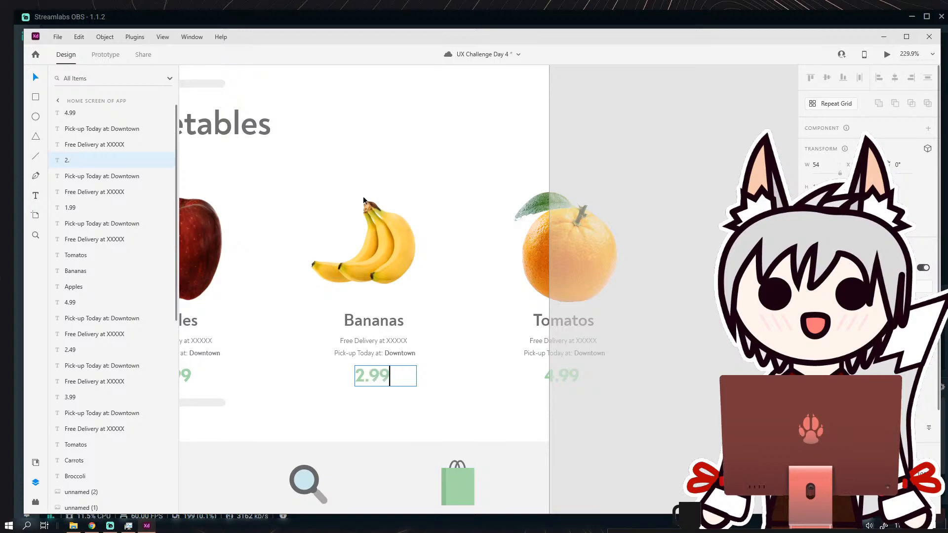
Rename the copied Tomatos label under the orange as "Oranges" and widen its text box to fit the word on one line.
double_click(546, 322)
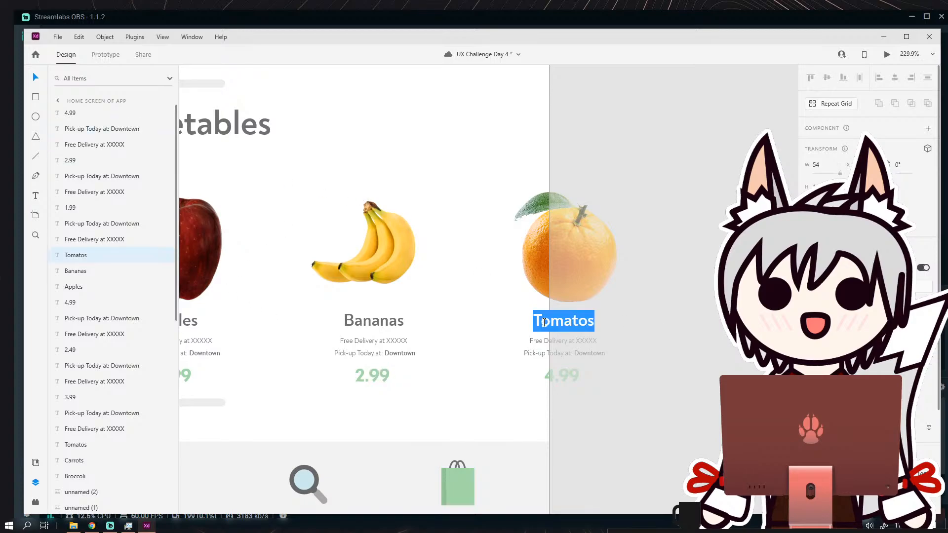
text(Oranges)
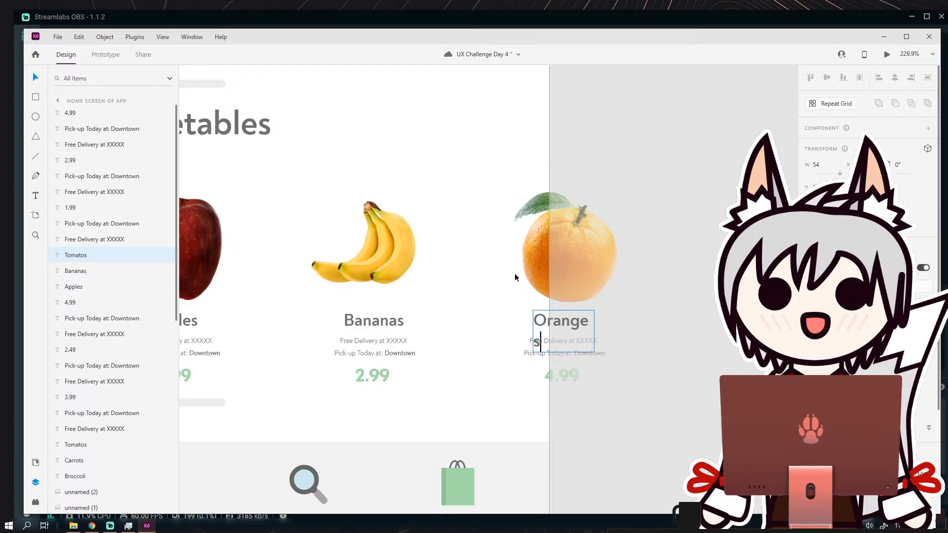
click(35, 77)
drag(594, 331, 622, 334)
click(605, 393)
Set the price under Oranges to 1.99.
click(549, 376)
double_click(549, 376)
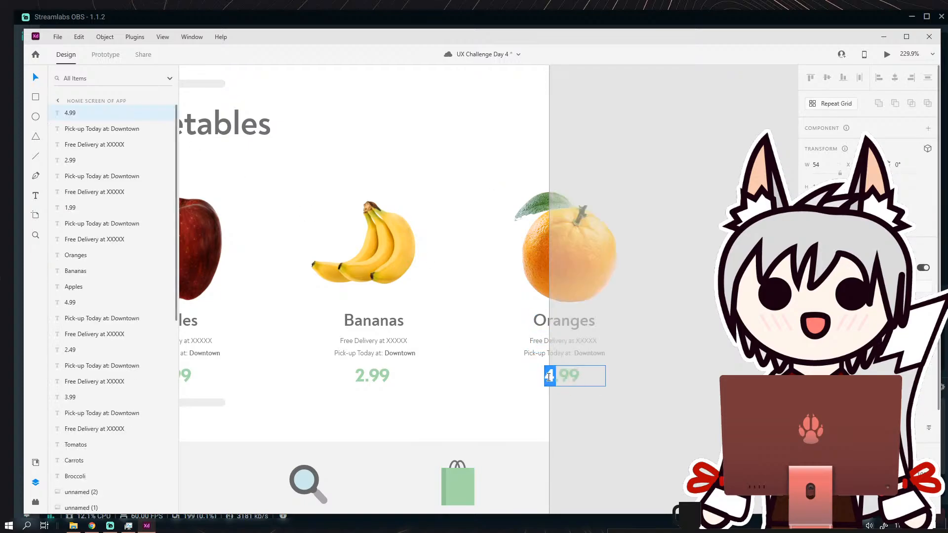
text(1)
click(619, 371)
scroll(641, 372, down, 5)
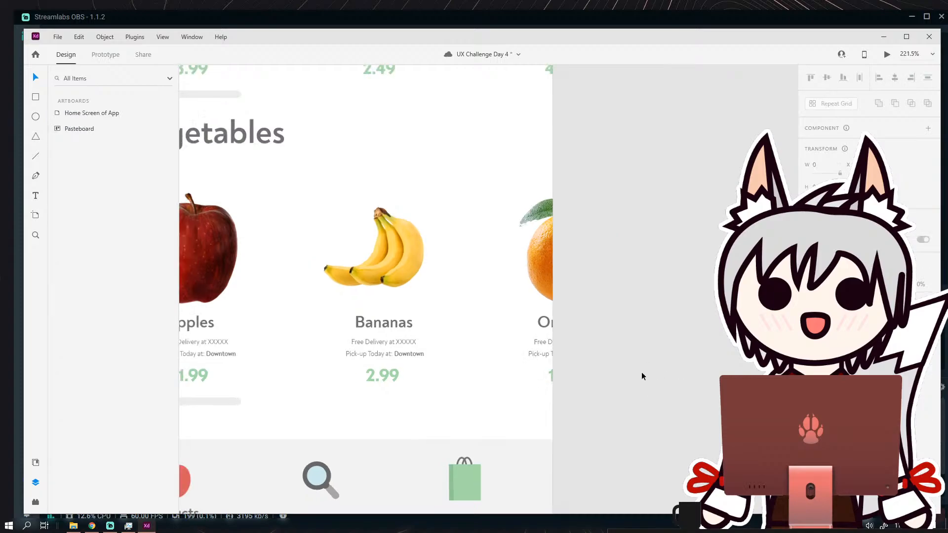
drag(638, 301, 607, 294)
scroll(599, 259, down, 2)
drag(602, 213, 593, 246)
drag(532, 242, 504, 241)
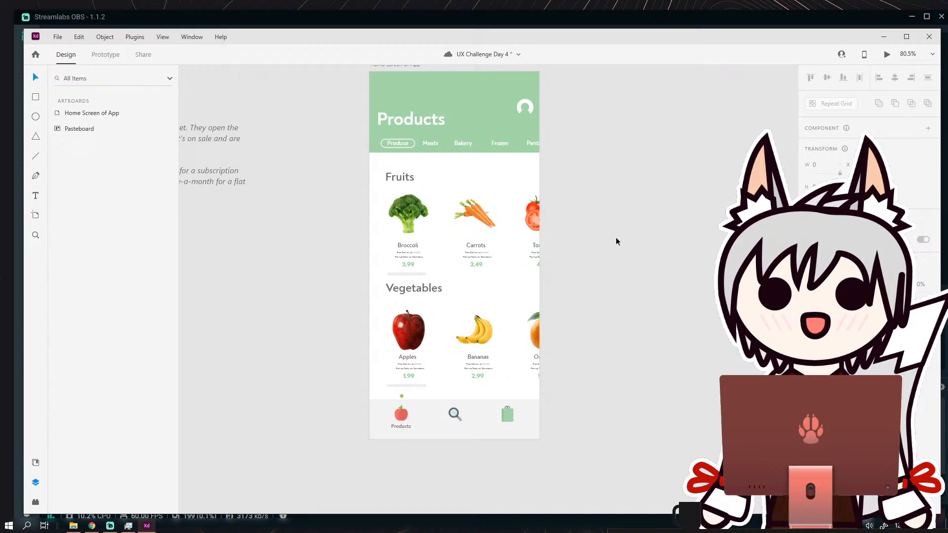
drag(591, 279, 517, 299)
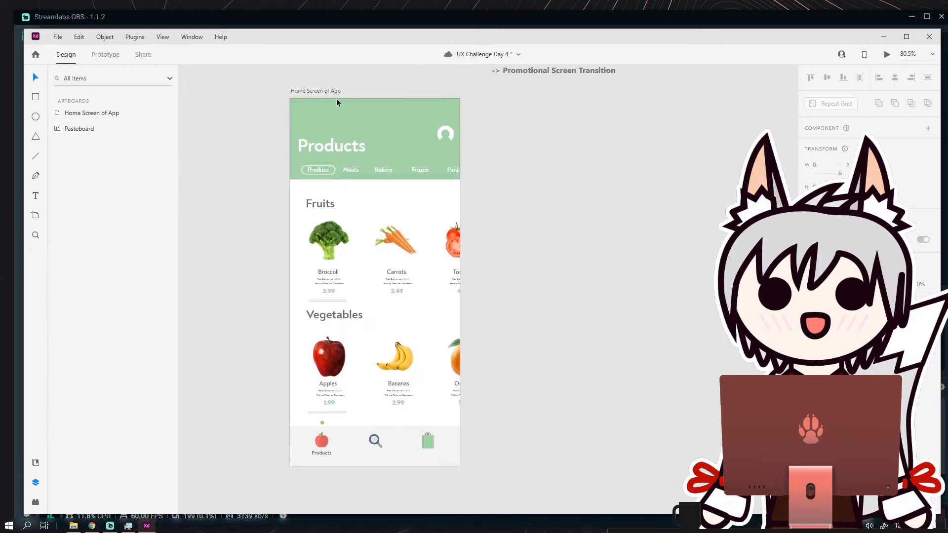
Try duplicating the Home Screen of App artboard, and undo the duplication.
scroll(543, 227, right, 2)
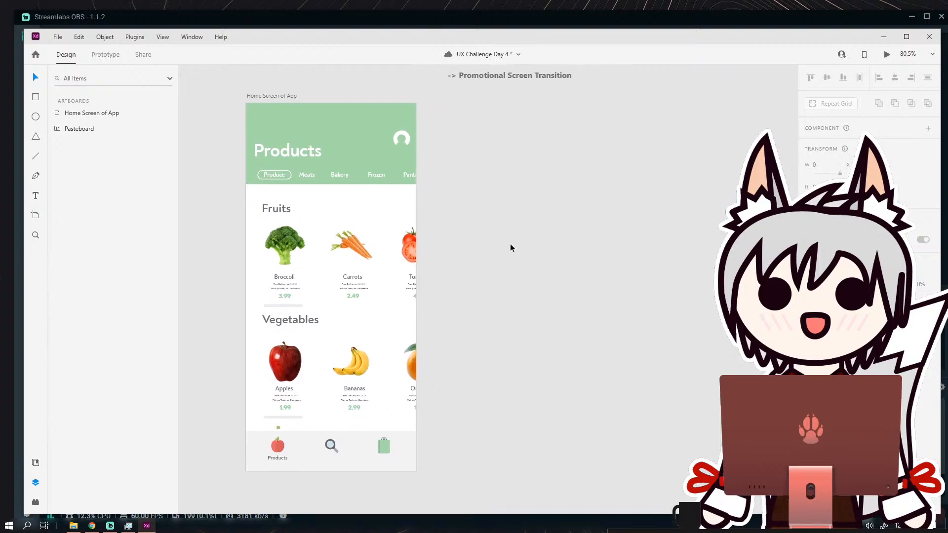
click(291, 97)
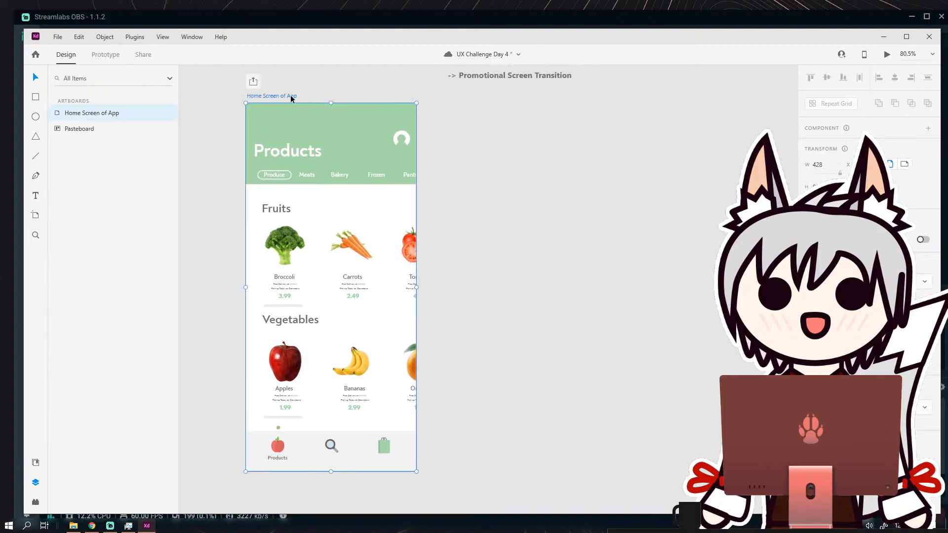
key(ctrl+d)
click(658, 200)
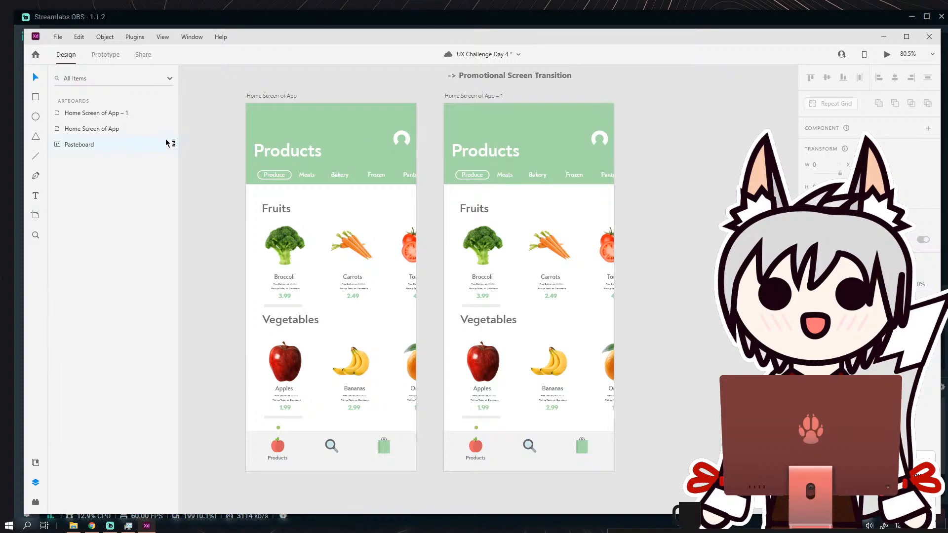
key(ctrl+z)
click(213, 126)
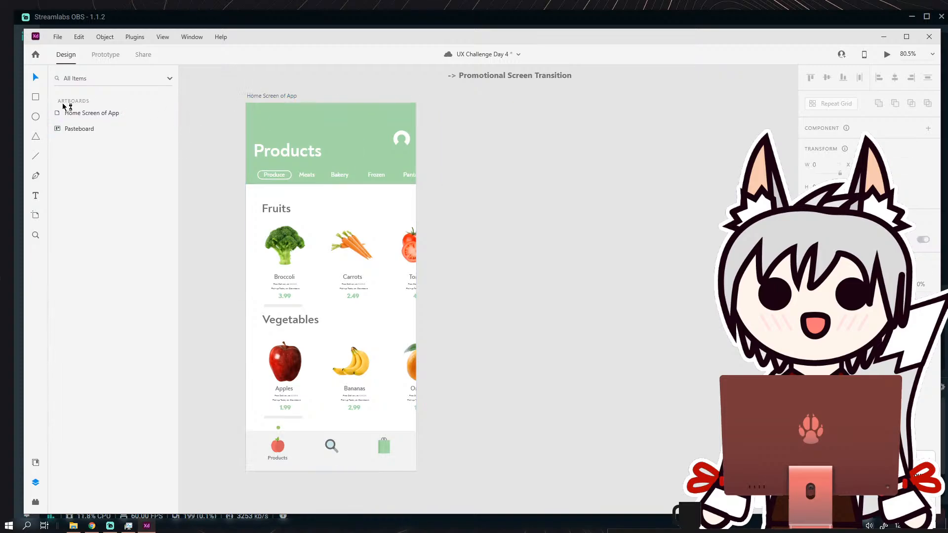
Swap the section headings, placing Vegetables above the broccoli row and Fruits above the apple row.
click(314, 124)
scroll(119, 232, up, 7)
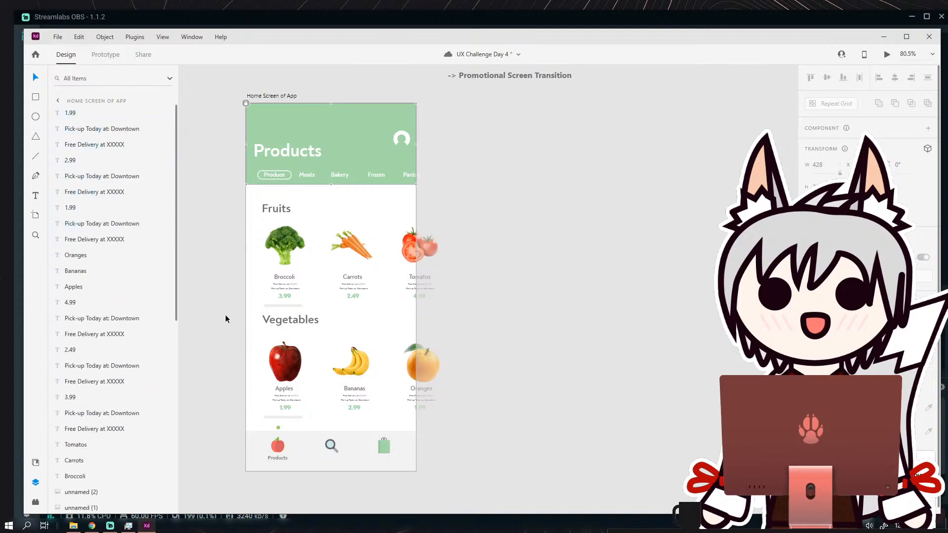
mouse_move(288, 322)
mouse_down()
mouse_move(284, 222)
mouse_move(317, 206)
mouse_move(275, 333)
mouse_up()
drag(312, 205, 284, 210)
click(462, 225)
drag(455, 296, 461, 271)
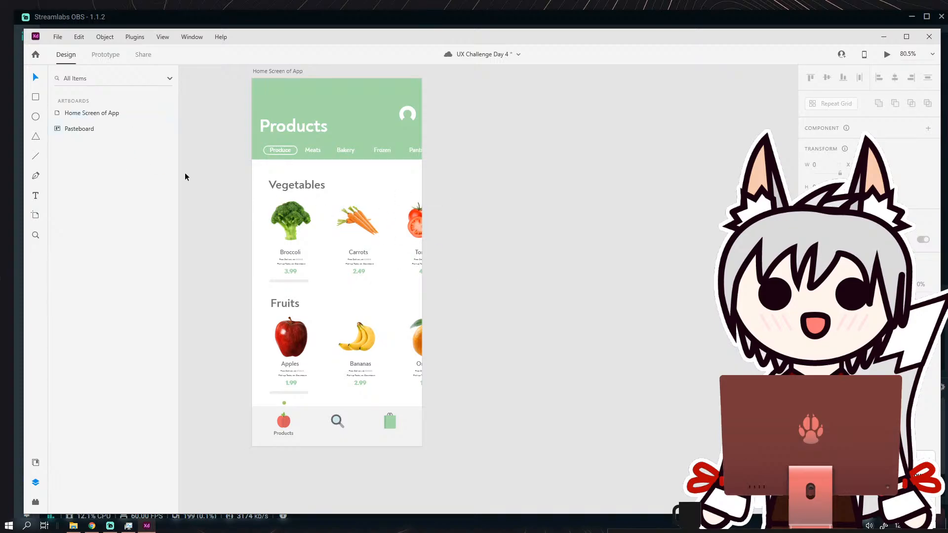
Group the Vegetables heading with the broccoli, carrots and tomatoes products beneath it.
click(296, 105)
drag(227, 178, 473, 273)
click(478, 247)
drag(234, 177, 473, 284)
click(105, 37)
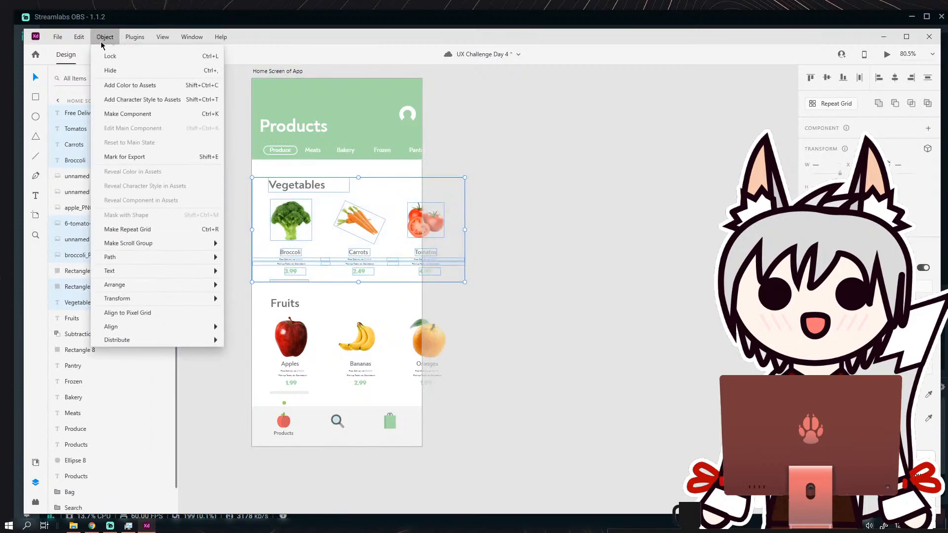
click(110, 58)
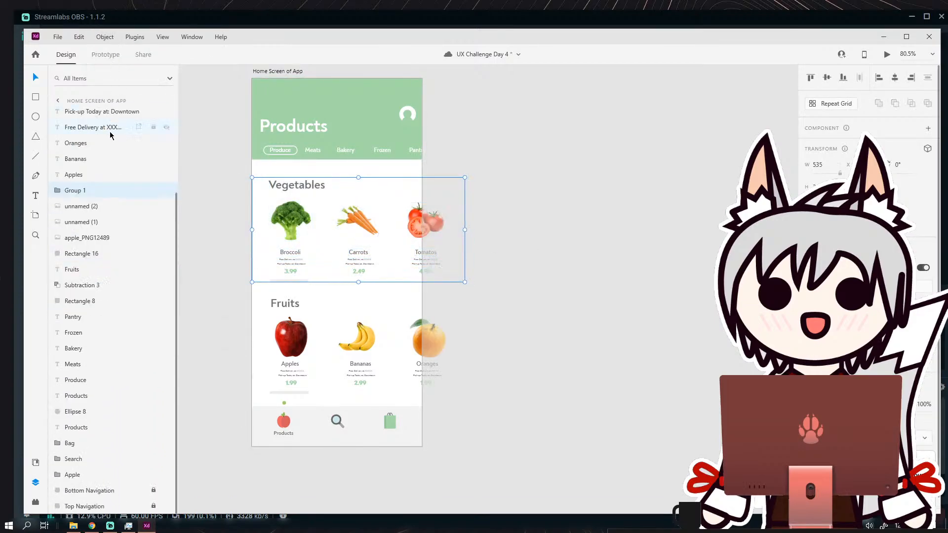
Rename the new vegetable row group to "Vegetables" and collapse it in the layer list.
double_click(77, 190)
text(Vege)
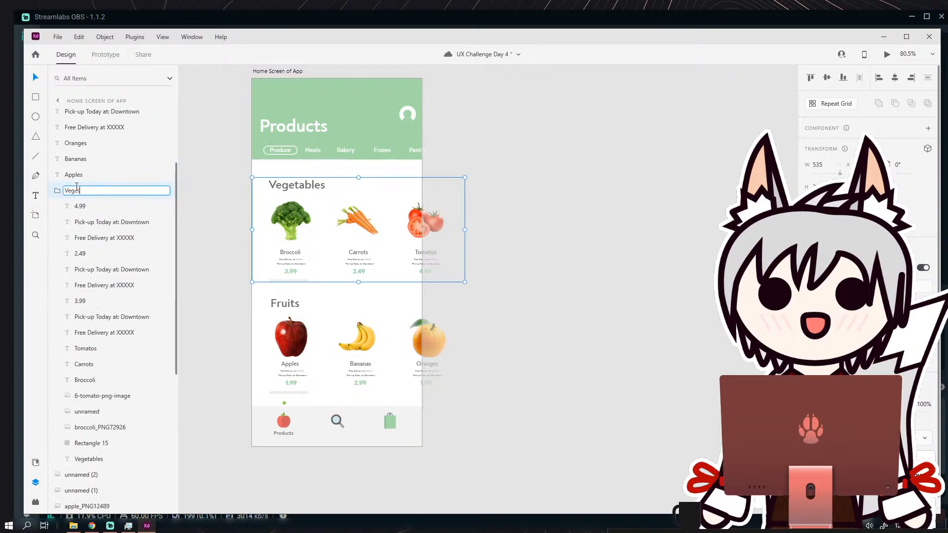
text(tables)
key(Return)
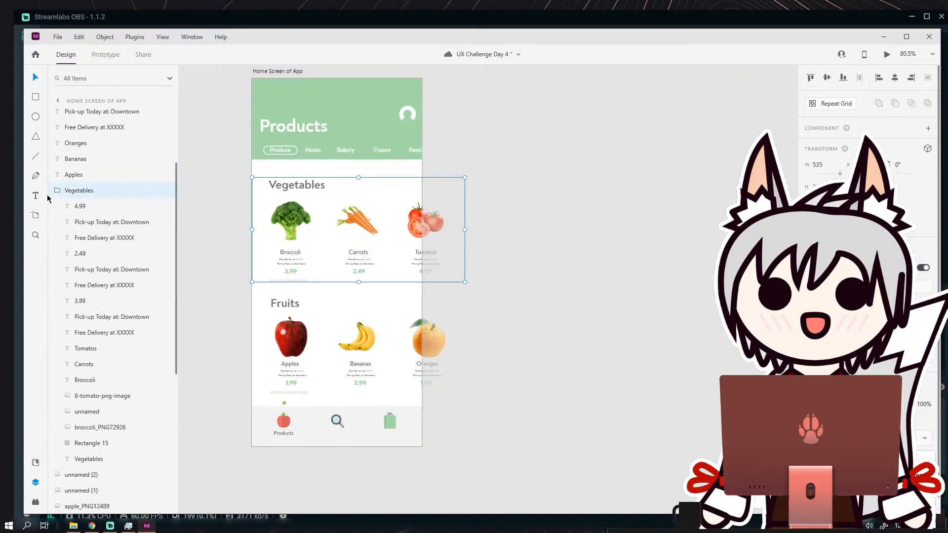
click(54, 191)
click(218, 211)
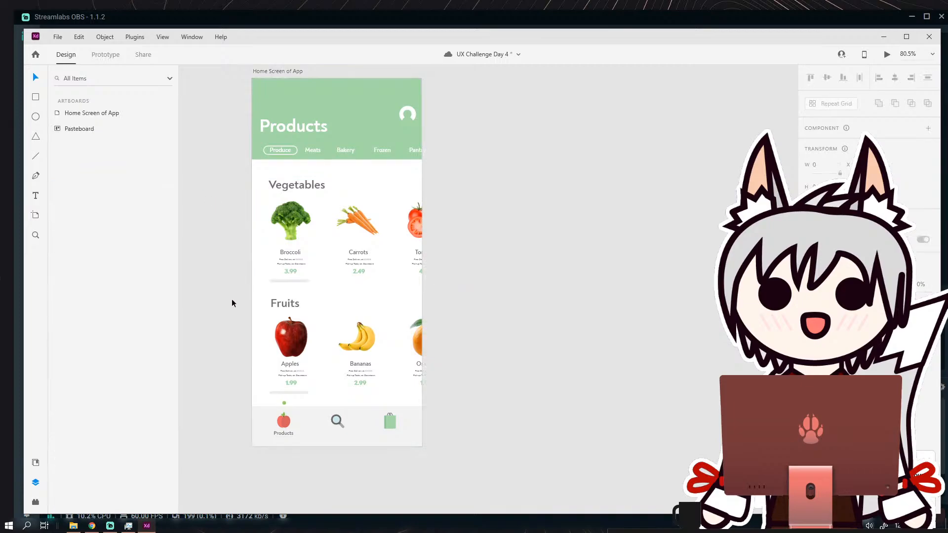
Group the Fruits heading with the apples, bananas and oranges products, and name the group "Fruits".
drag(232, 299, 492, 396)
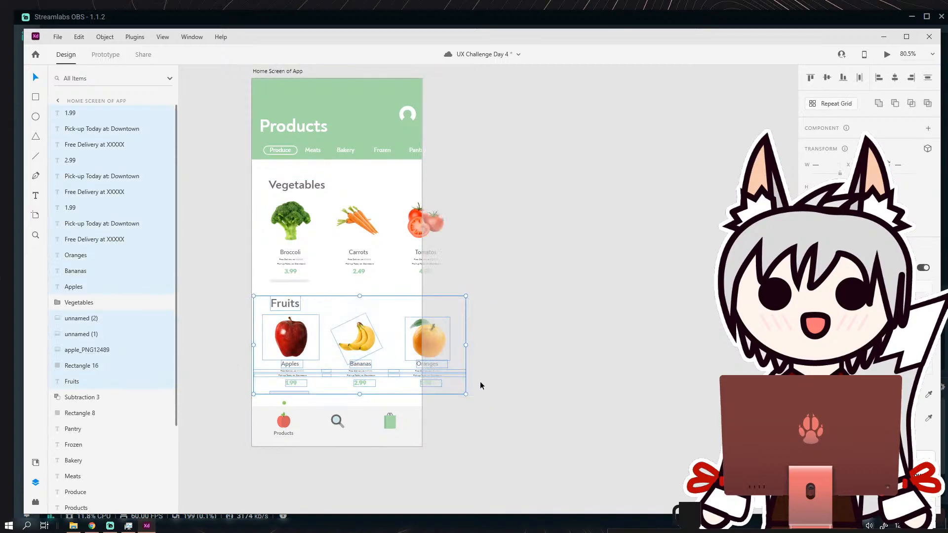
click(99, 40)
click(121, 52)
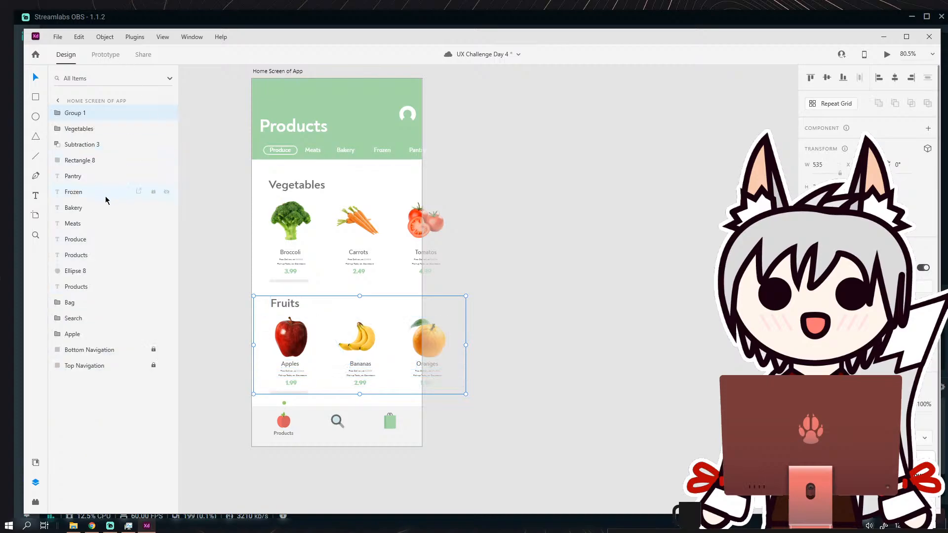
double_click(76, 114)
text(Fruit)
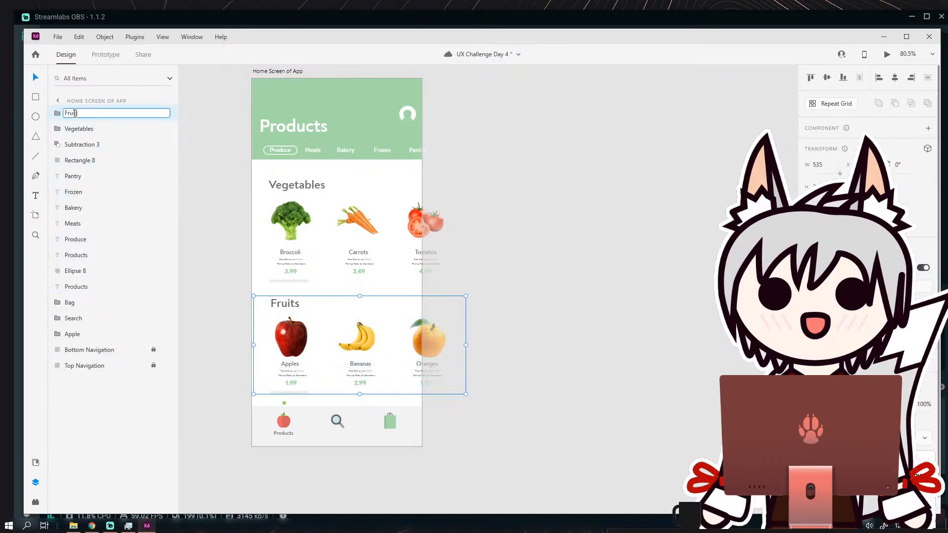
text(s)
click(204, 170)
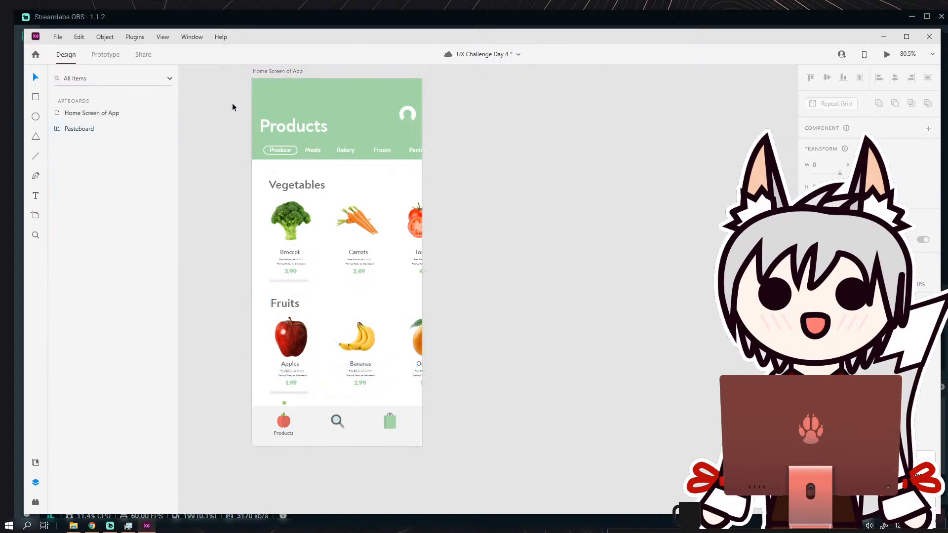
Try moving the profile icon's layer below Top Navigation, and undo the reordering.
double_click(88, 112)
click(81, 146)
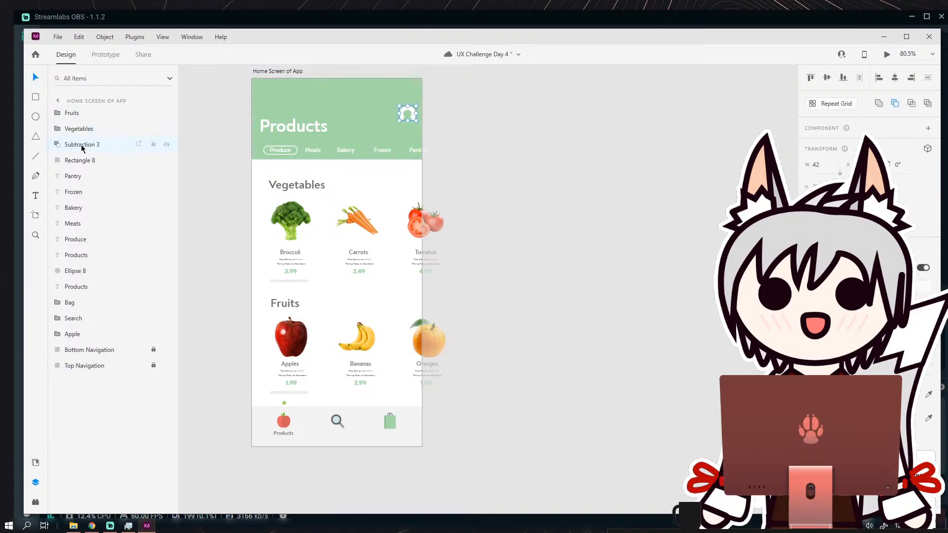
drag(81, 145, 85, 369)
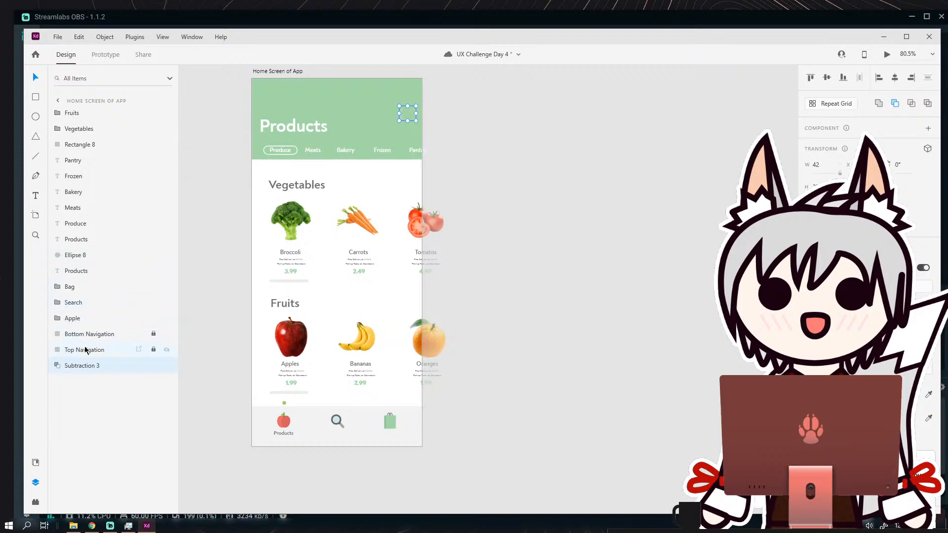
click(70, 354)
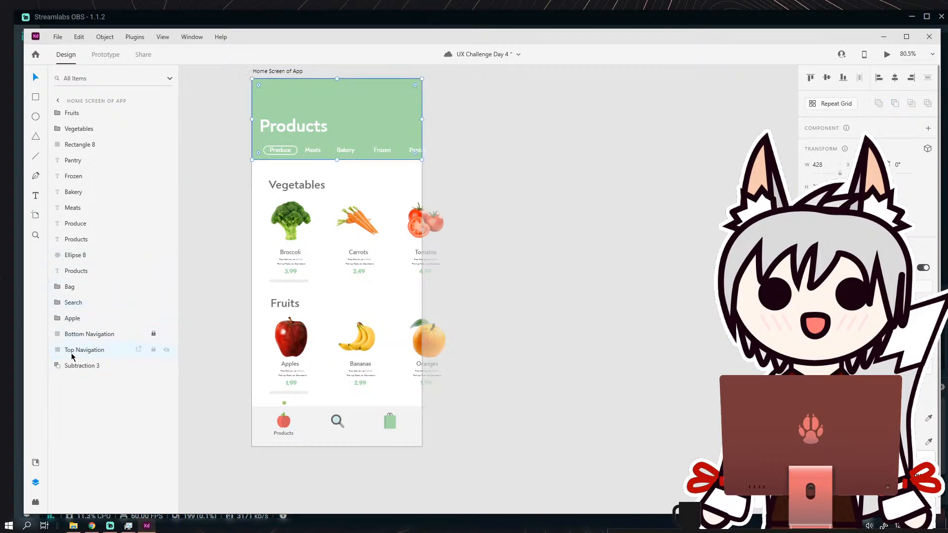
key(ctrl+z)
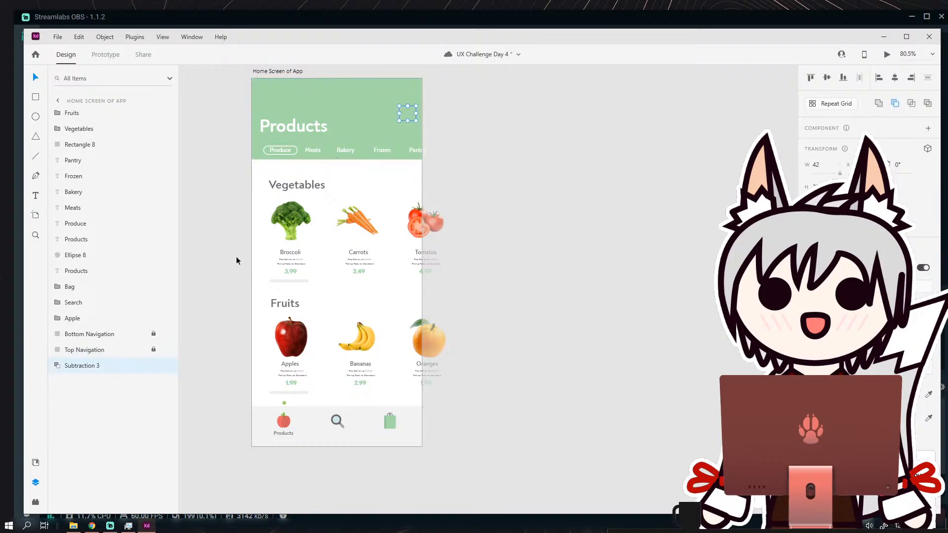
key(ctrl+z)
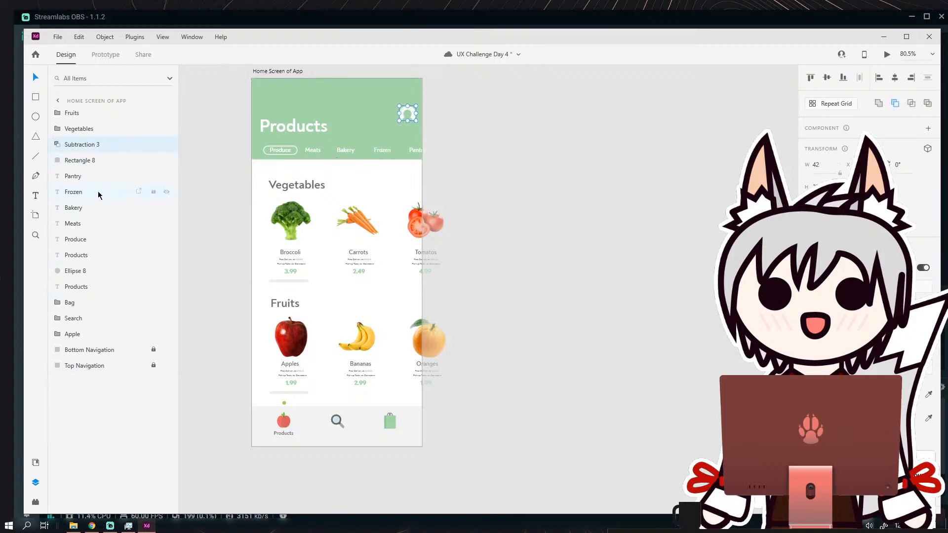
Unlock the navigation backgrounds and group the green header with its Products title, category labels and profile icon.
click(153, 350)
click(93, 366)
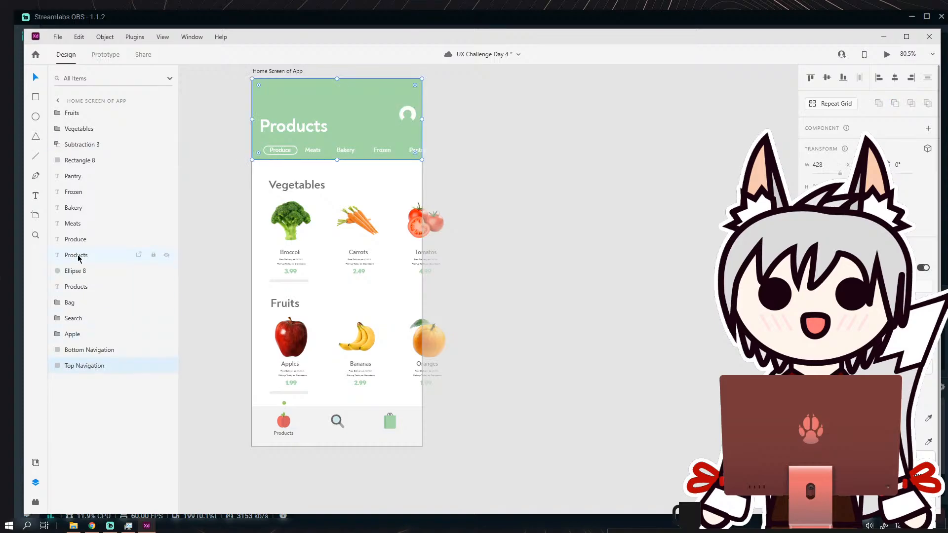
drag(231, 77, 408, 149)
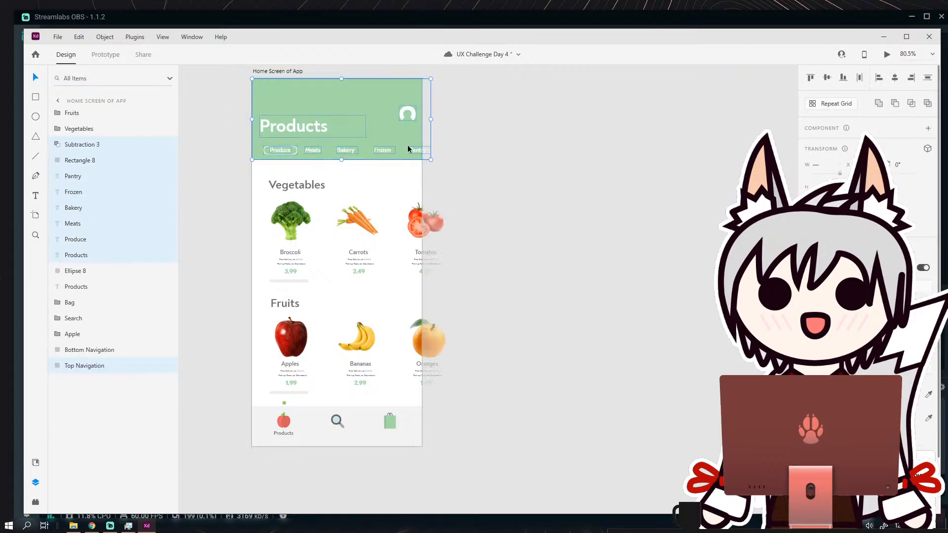
click(105, 37)
click(98, 51)
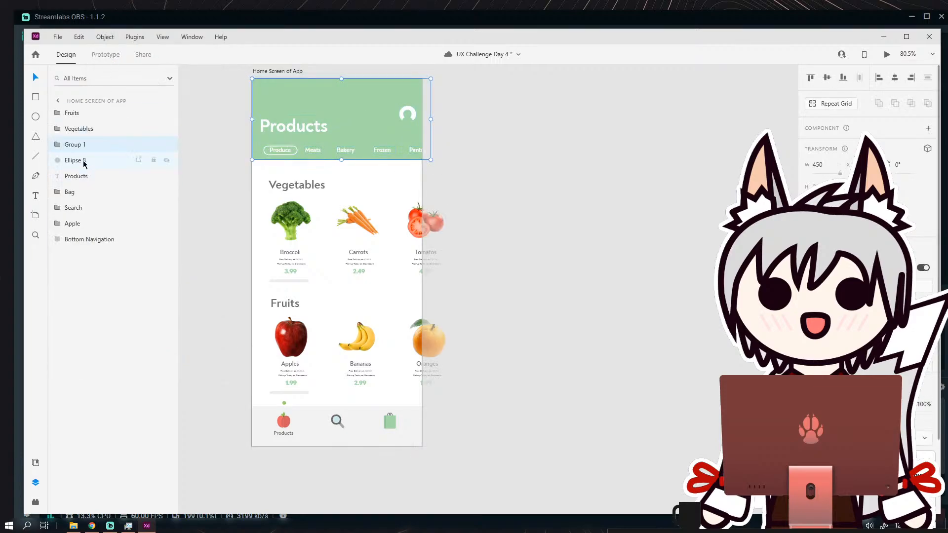
Rename the header group to "Top Navigation".
double_click(83, 143)
text(Top)
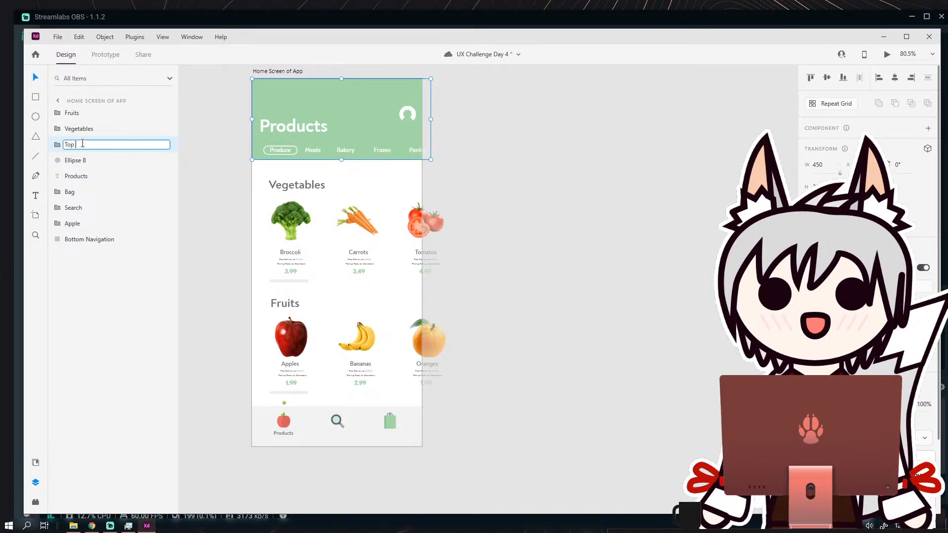
text( Navi)
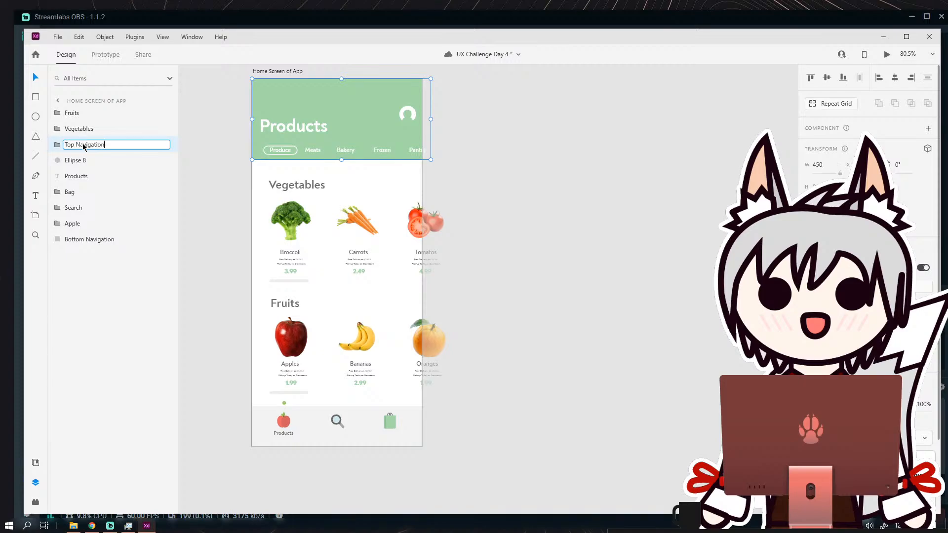
text(gation)
key(Return)
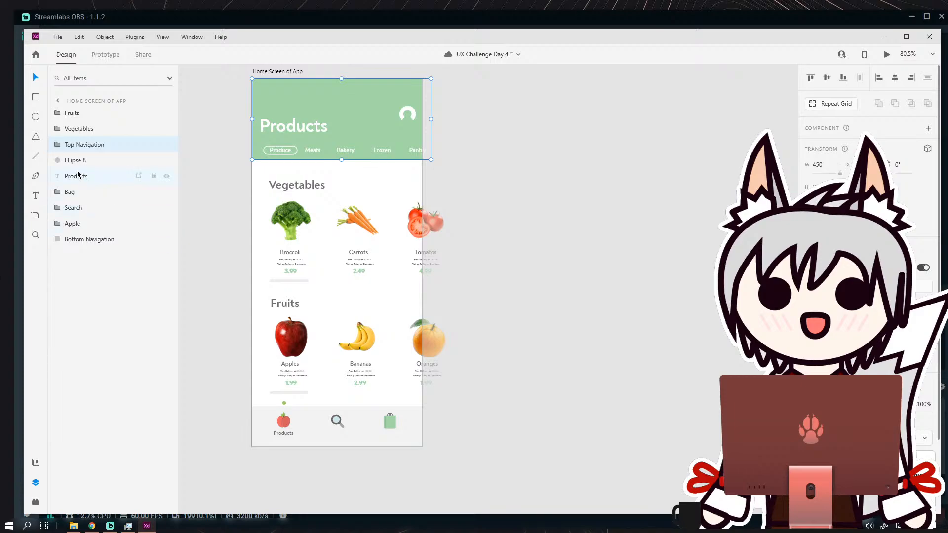
Group the bottom bar's background with its apple, search and bag icons and the Products label.
click(85, 241)
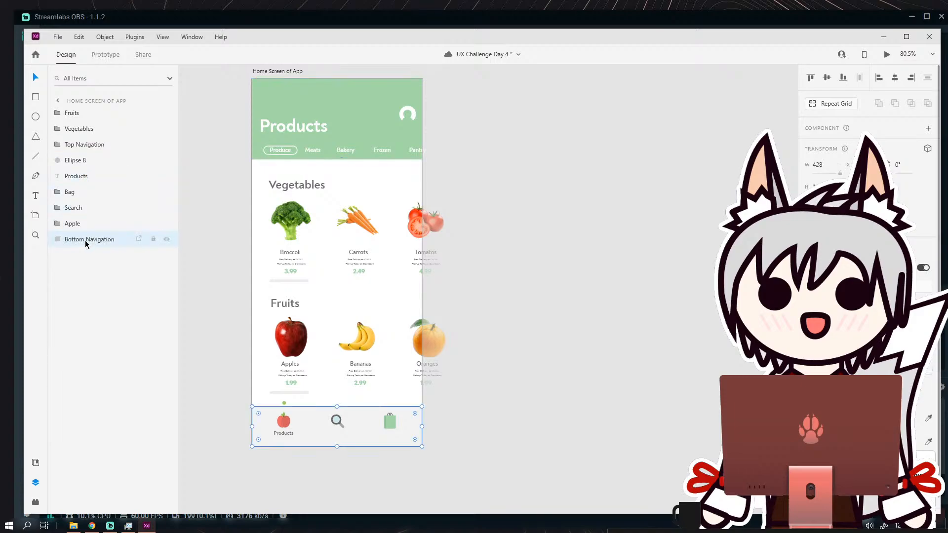
click(75, 181)
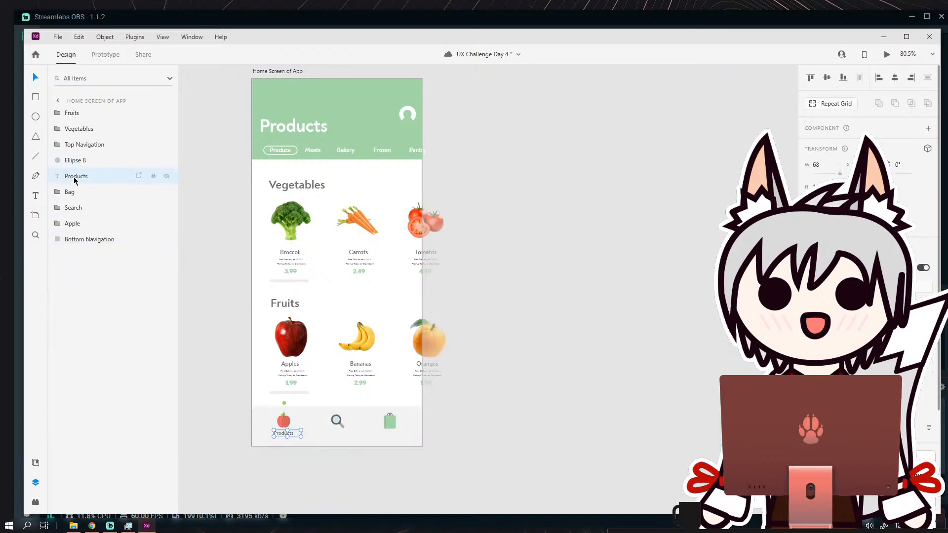
click(167, 176)
click(165, 178)
click(215, 392)
drag(230, 412, 447, 455)
click(105, 37)
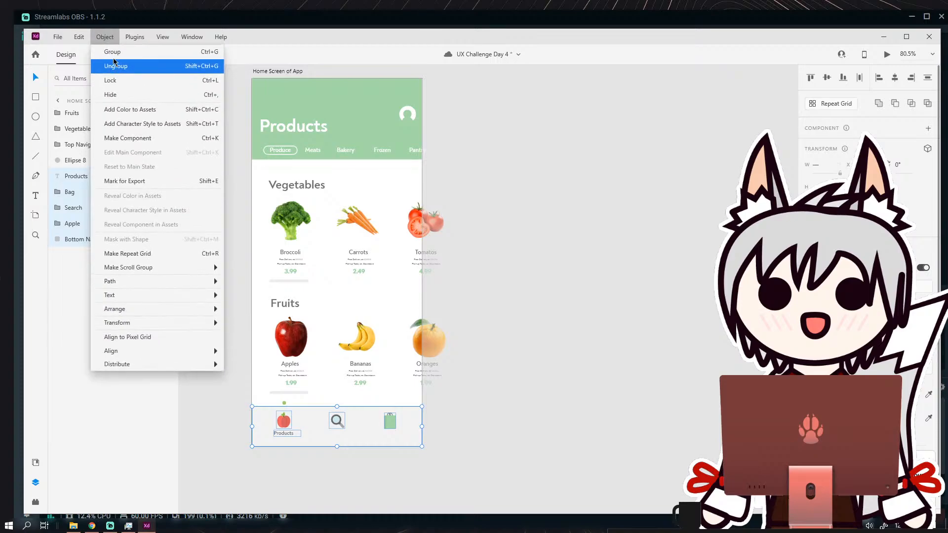
click(115, 54)
Rename the bottom bar group to "Bottom Navigation" and check the layers it contains.
double_click(82, 174)
text(Bottom Navigation)
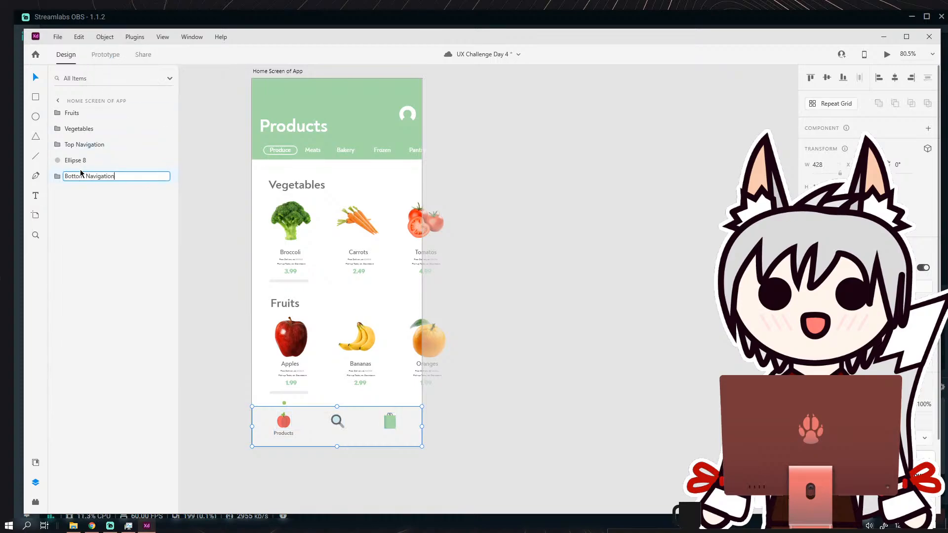
key(Return)
click(58, 176)
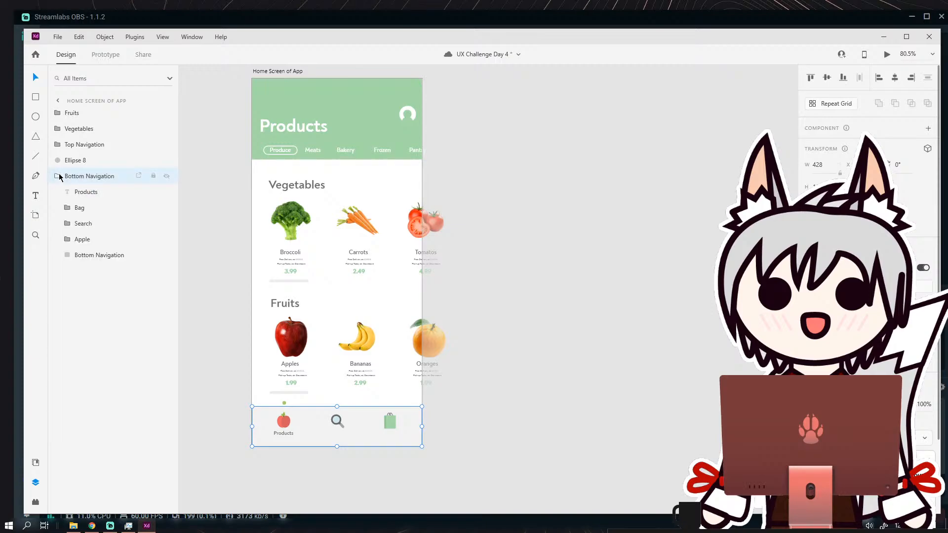
click(59, 177)
click(188, 205)
click(306, 104)
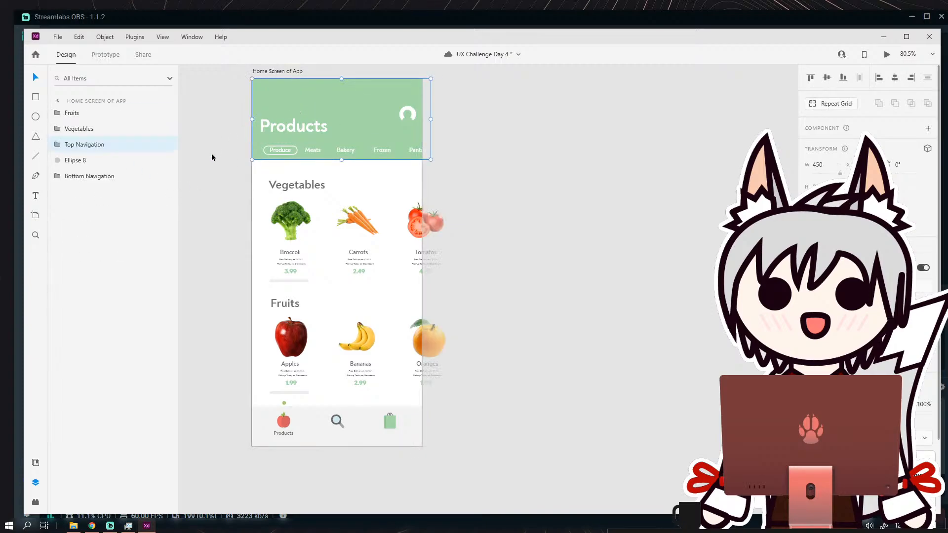
click(211, 150)
Duplicate the Home Screen of App artboard beneath the Promotional Screen Transition heading.
drag(541, 234, 603, 264)
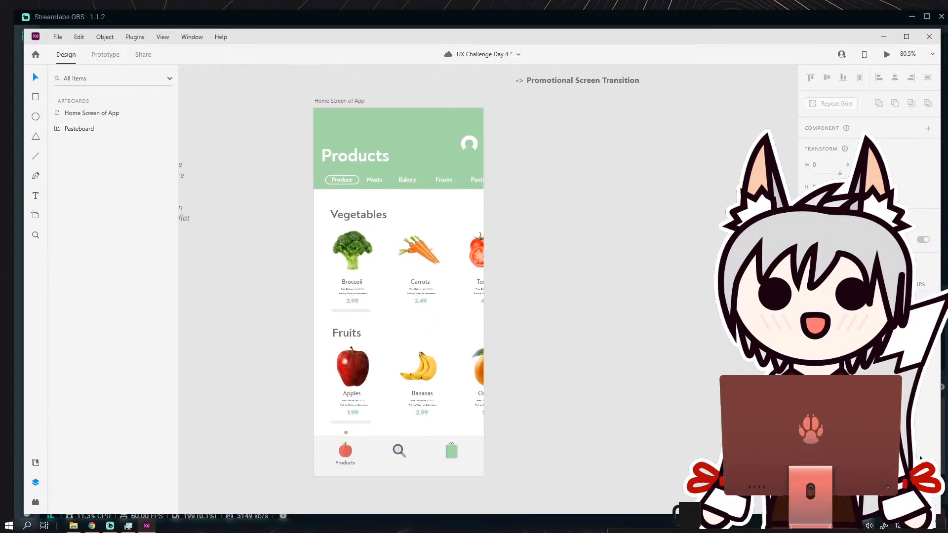
drag(532, 210, 487, 227)
click(298, 117)
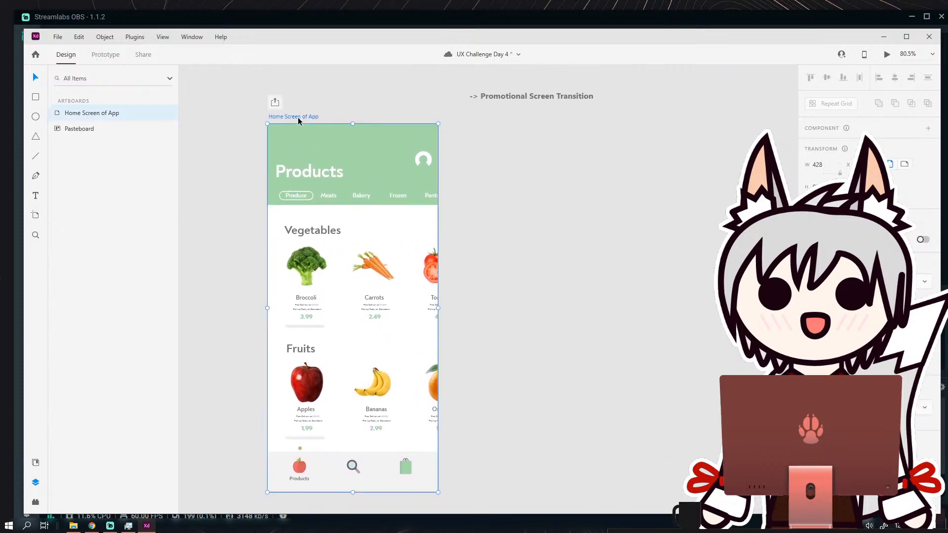
key(ctrl+d)
click(624, 208)
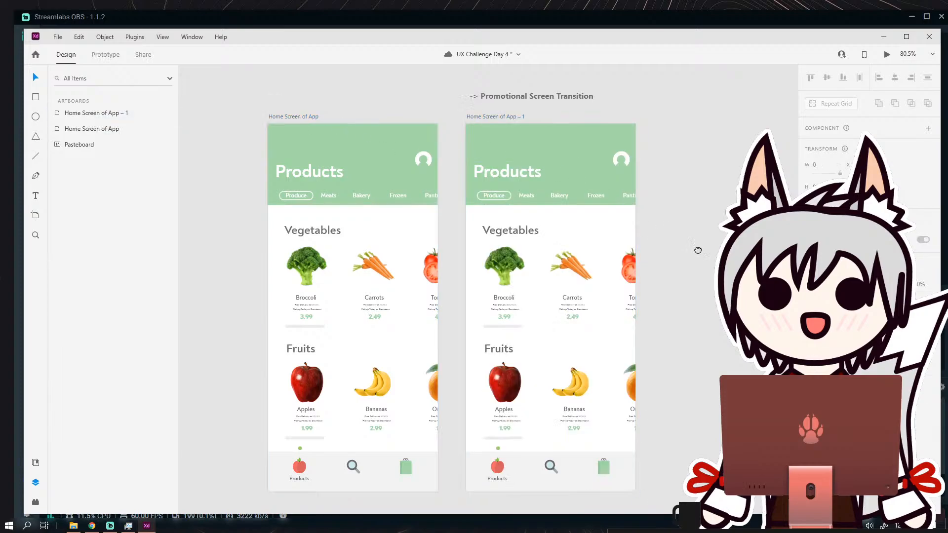
Draw a borderless rectangle 428 wide that covers the whole duplicated home screen artboard.
drag(698, 250, 615, 206)
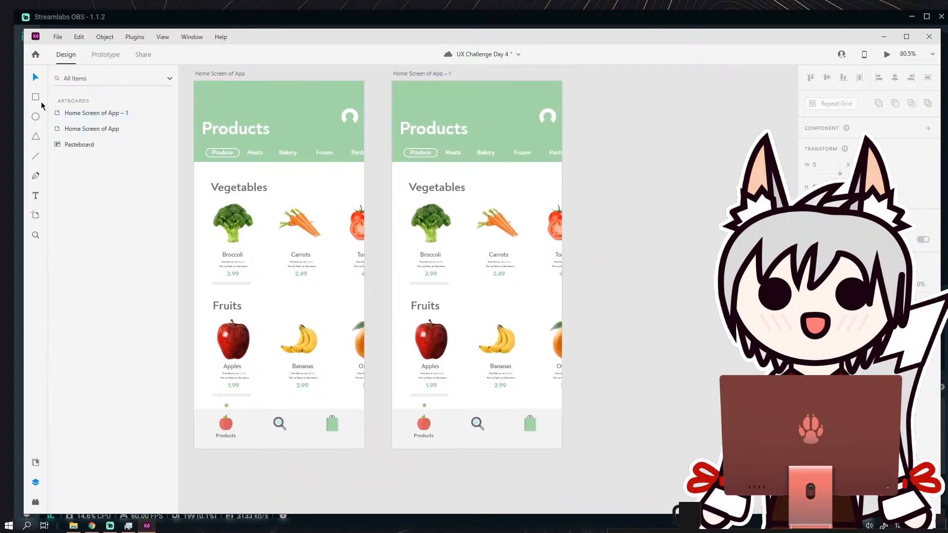
scroll(536, 191, up, 1)
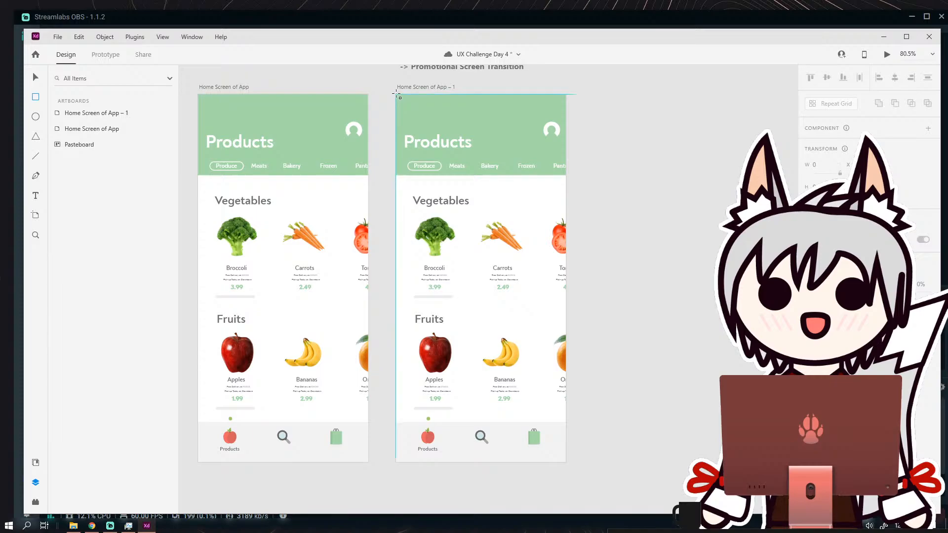
drag(396, 94, 566, 462)
click(809, 442)
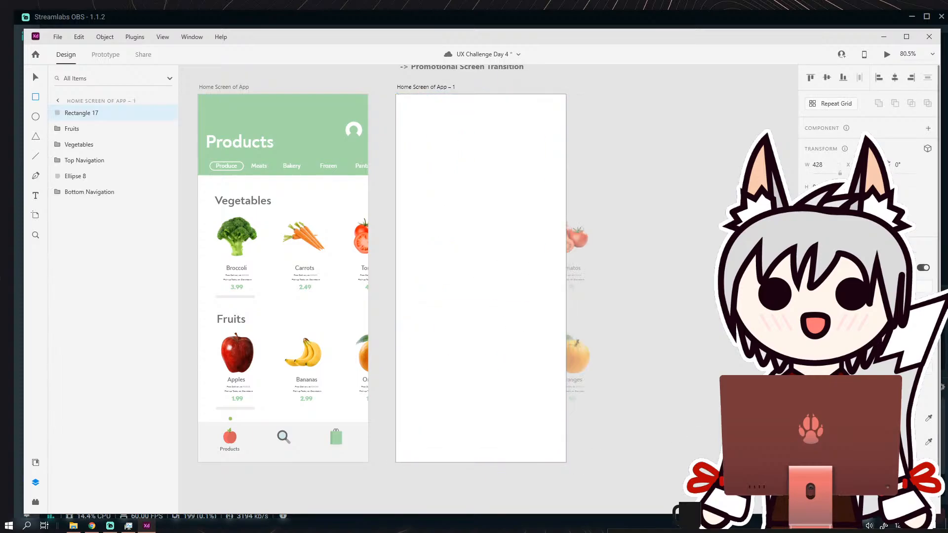
Fill the covering rectangle with dark grey and set its opacity to 70% so it dims the screen beneath.
click(821, 419)
drag(737, 416, 672, 420)
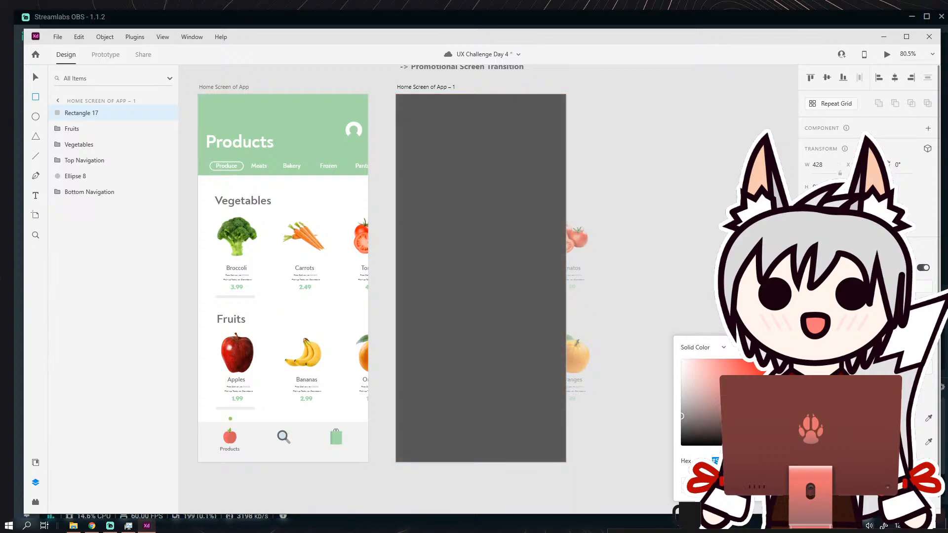
key(Escape)
key(7)
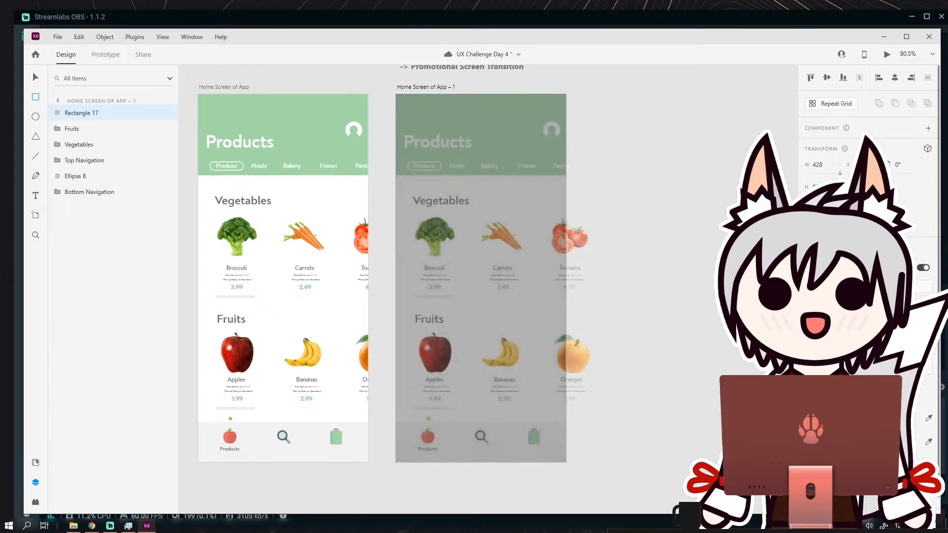
click(35, 77)
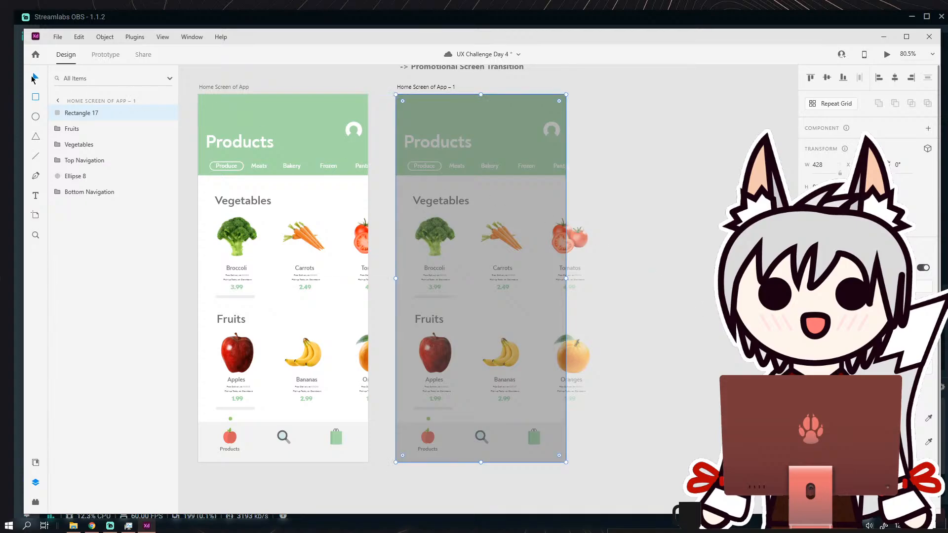
Switch to prototyping and link the Home Screen of App artboard to the dimmed Home Screen of App – 1.
click(266, 84)
click(105, 54)
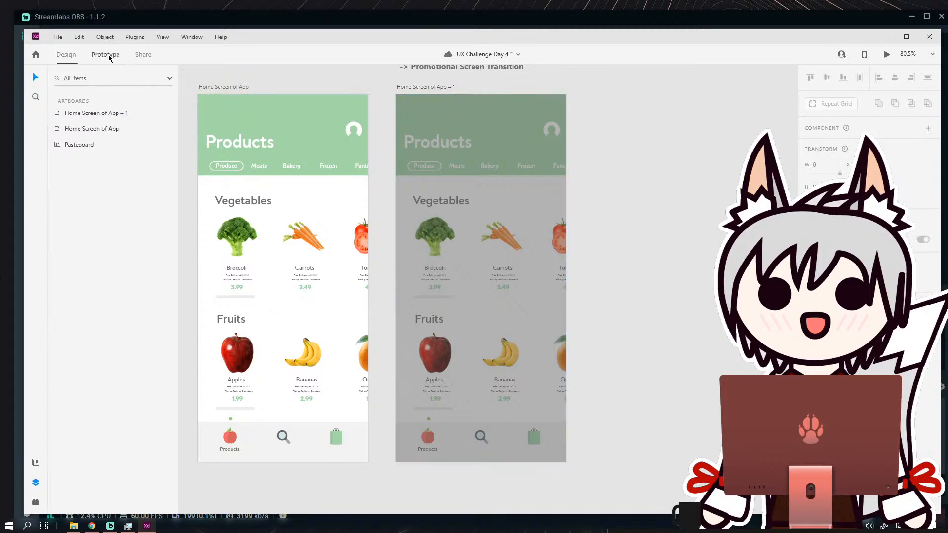
click(328, 115)
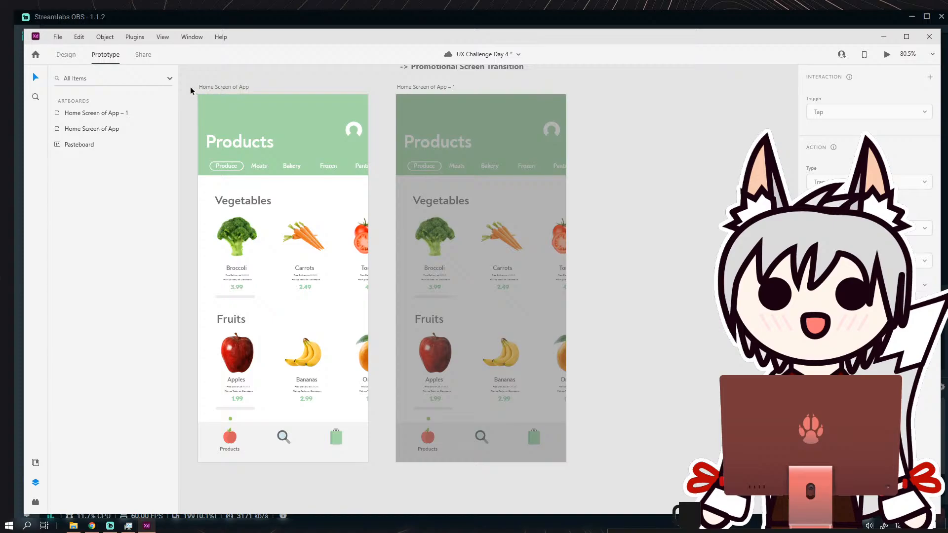
click(206, 87)
drag(371, 272, 401, 263)
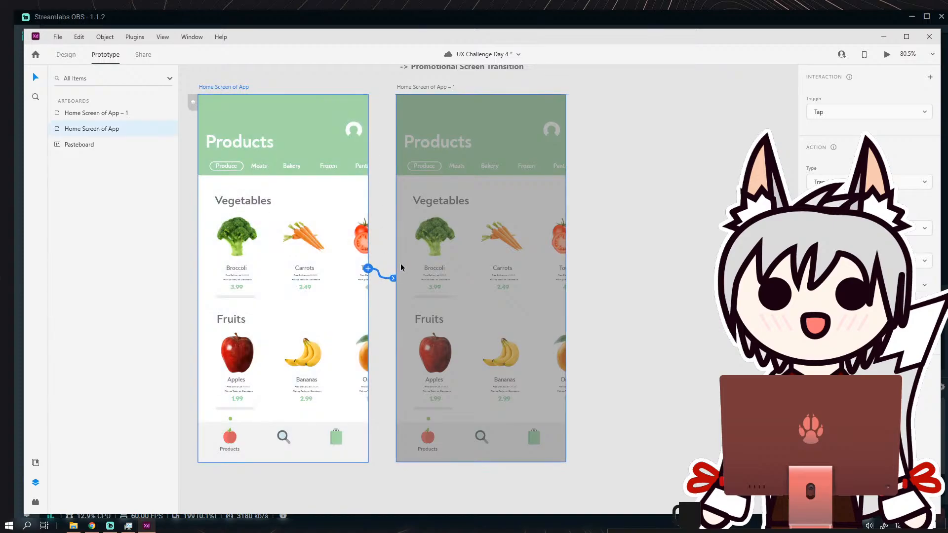
Set the link's trigger to Time with a 2 s delay, keeping the current action type.
click(923, 113)
click(927, 150)
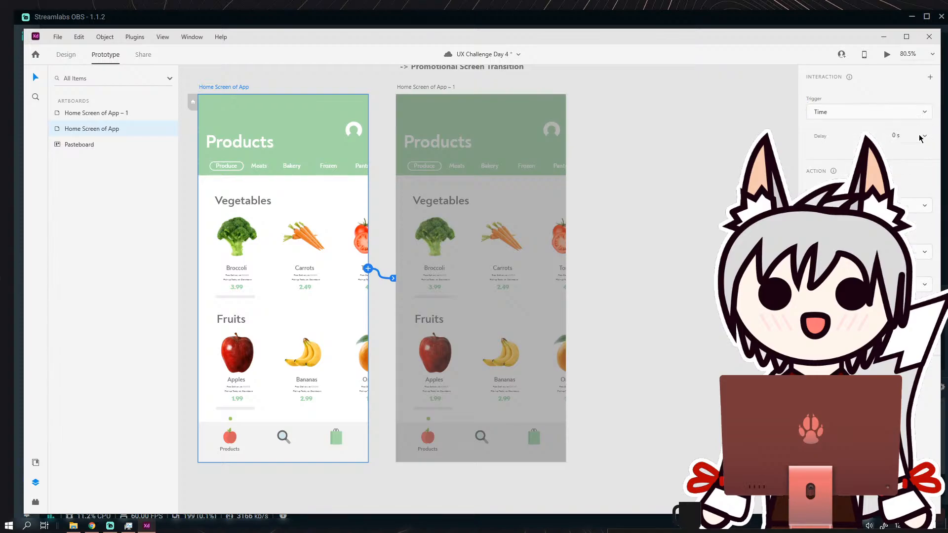
click(921, 139)
click(906, 176)
text(2)
key(Return)
click(870, 206)
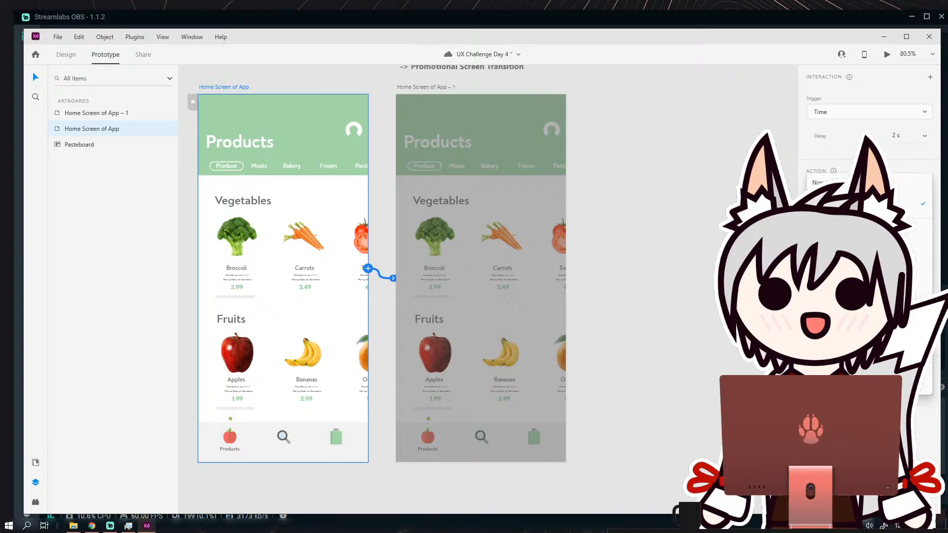
click(859, 203)
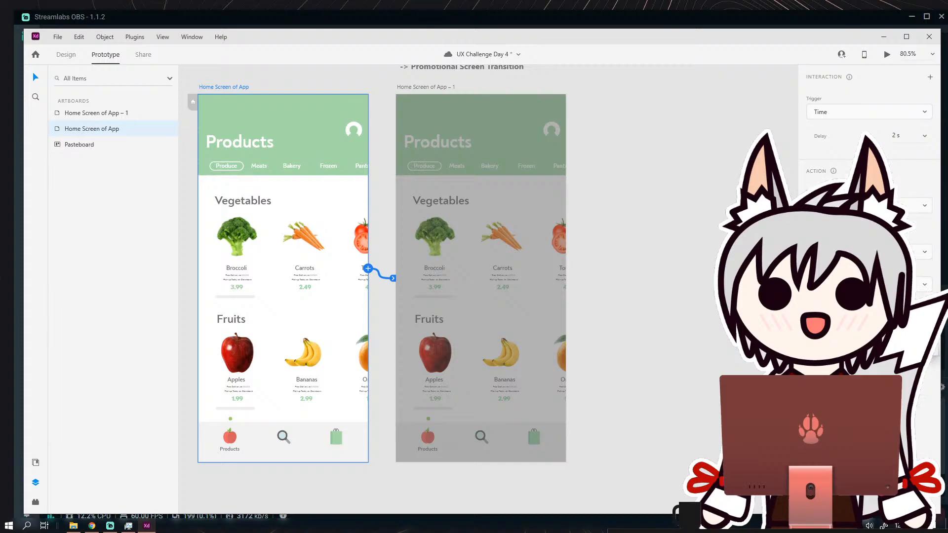
click(861, 307)
Preview the prototype to check the timed transition to the dimmed screen, and close the preview.
click(887, 54)
click(560, 240)
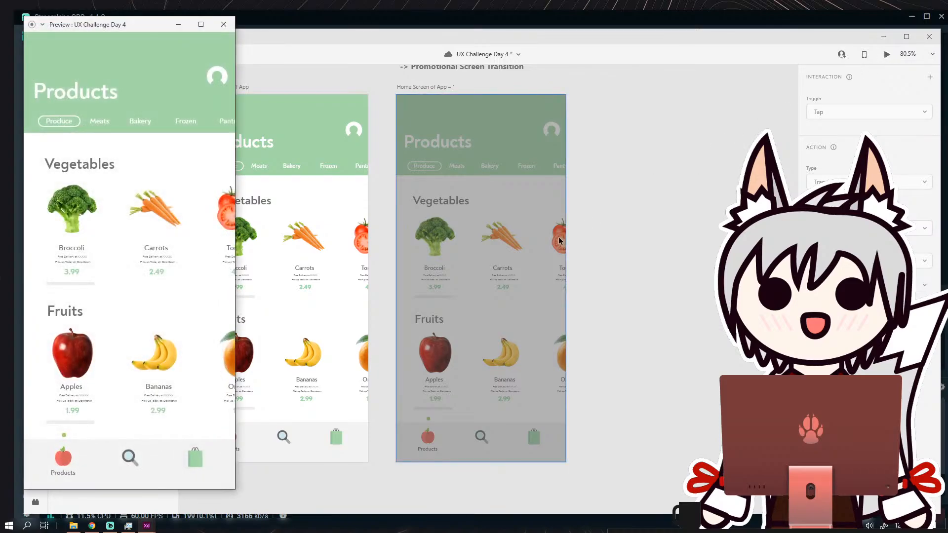
click(199, 153)
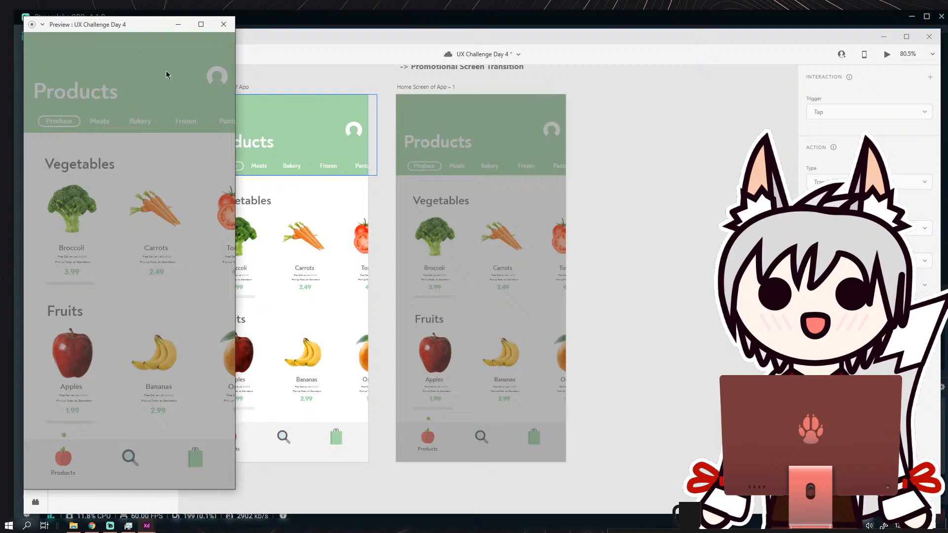
click(224, 24)
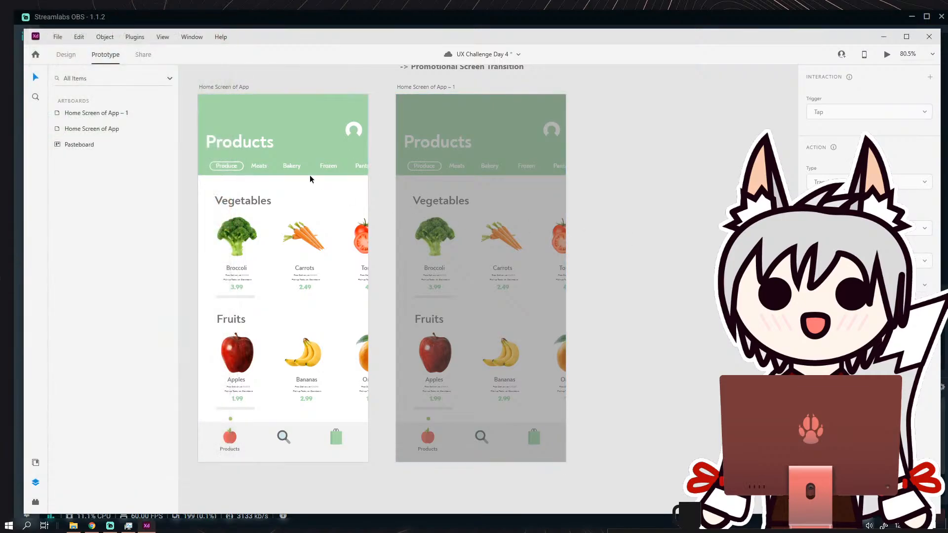
Return to design mode and draw a borderless white rounded rectangle about 276 wide on the pasteboard beside the dimmed artboard.
scroll(624, 222, right, 3)
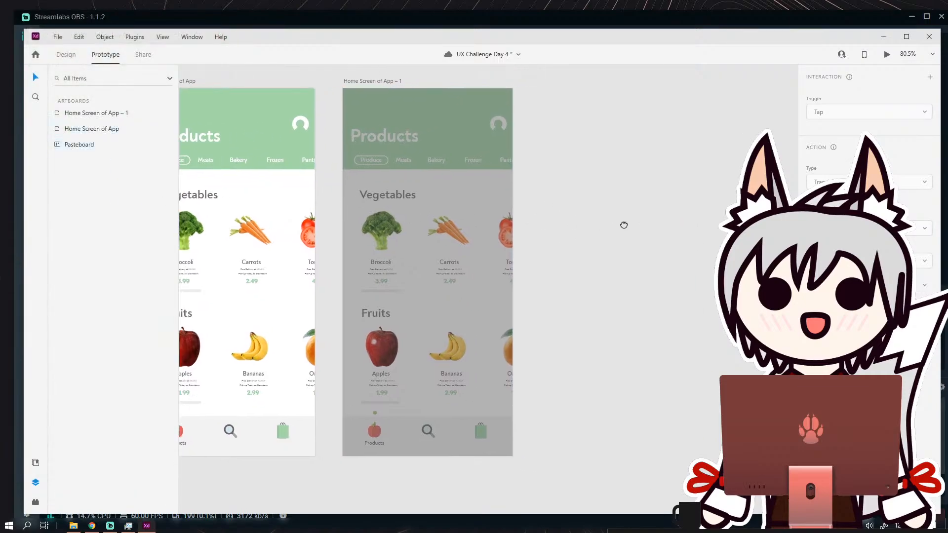
click(75, 55)
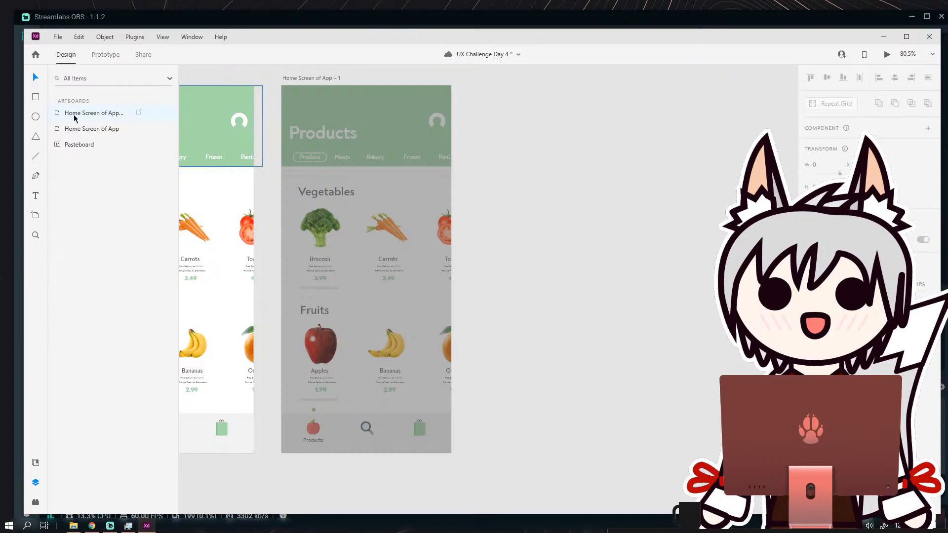
key(r)
mouse_move(495, 165)
mouse_down()
mouse_move(586, 288)
mouse_move(599, 338)
mouse_move(608, 334)
mouse_move(575, 302)
mouse_move(590, 327)
mouse_up()
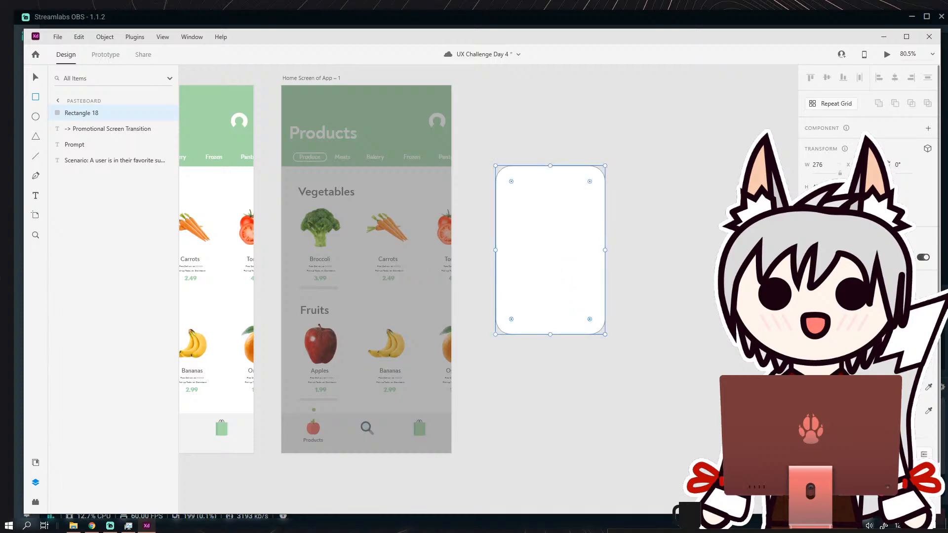
click(808, 411)
click(37, 78)
Move the white rounded rectangle onto the dimmed artboard and enlarge it into a centred card covering most of the screen.
drag(548, 221, 354, 221)
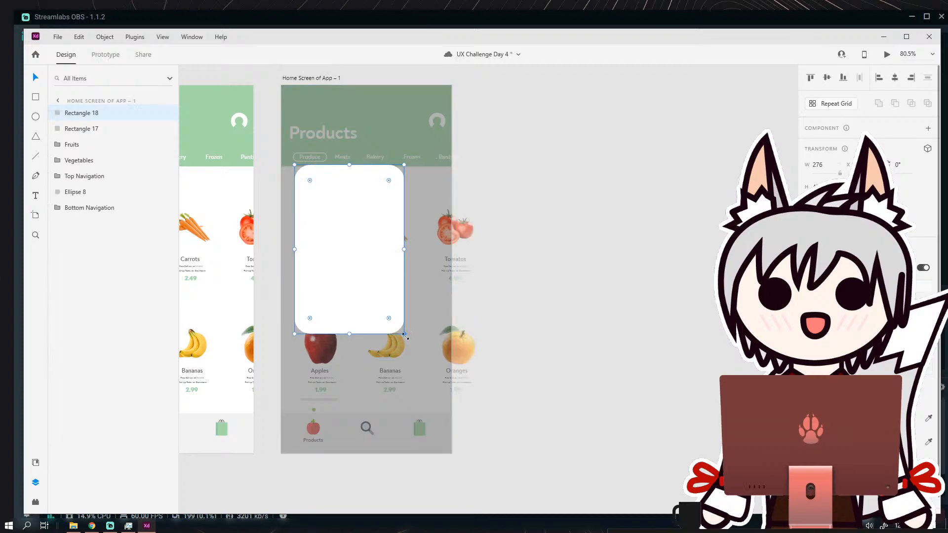
drag(405, 335, 438, 386)
drag(393, 327, 393, 300)
drag(366, 362, 366, 388)
drag(370, 323, 368, 325)
Nudge the white card slightly upward and move it off the dimmed artboard onto the empty pasteboard beside it.
click(532, 272)
scroll(511, 276, down, 3)
scroll(508, 276, up, 3)
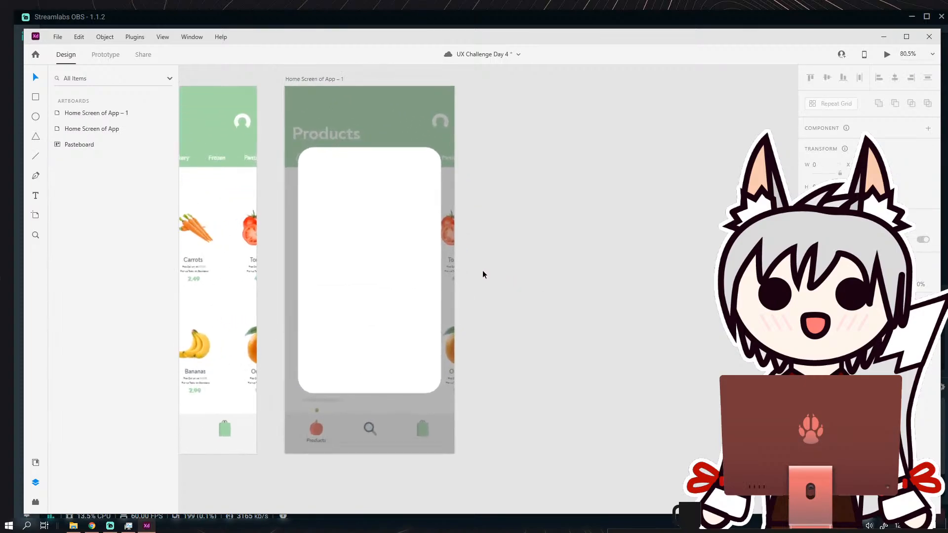
drag(403, 248, 402, 245)
click(514, 246)
scroll(344, 246, right, 3)
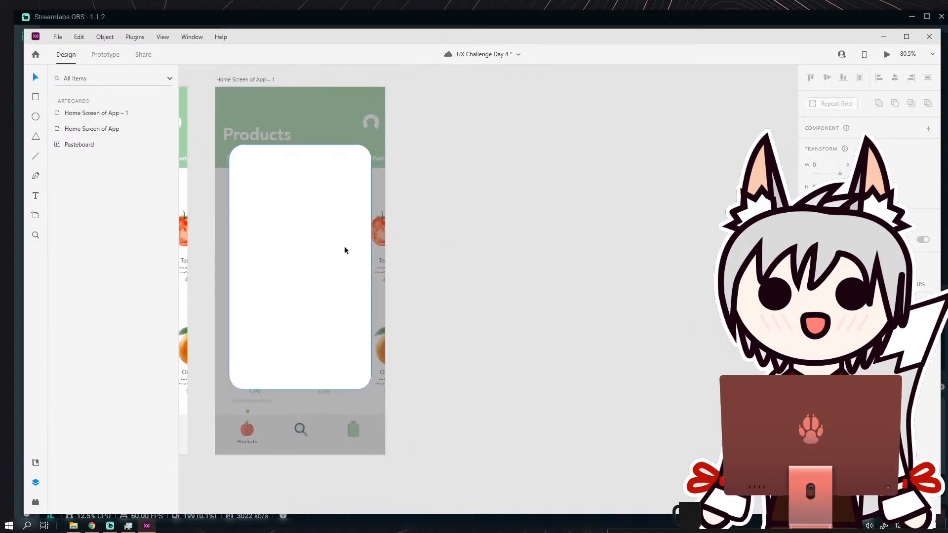
drag(345, 246, 557, 250)
click(529, 137)
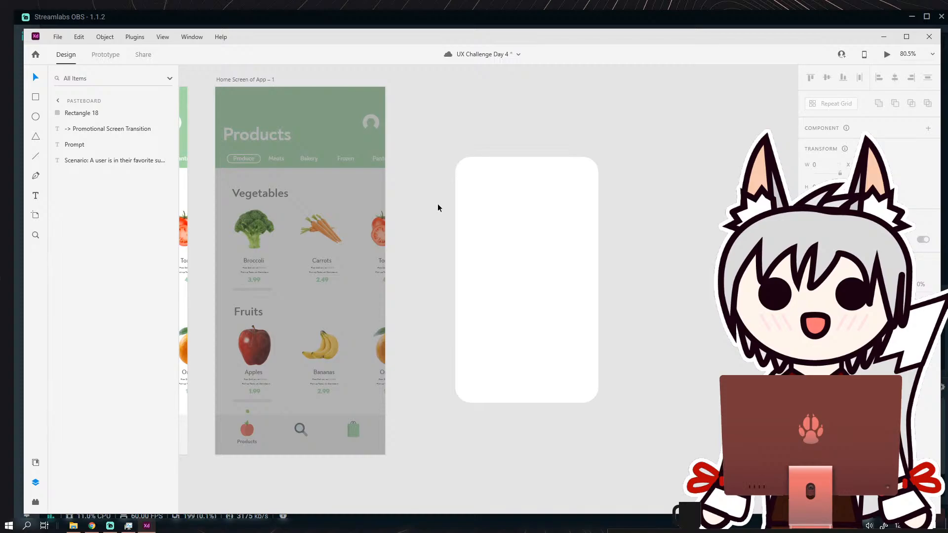
Review the Prompt text with the scenario and challenge, and return to the white card.
scroll(375, 119, left, 5)
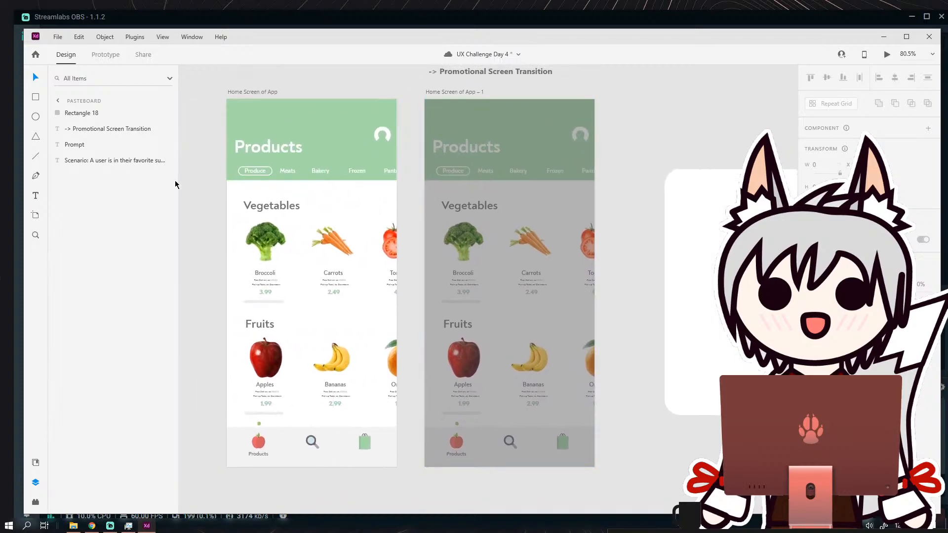
scroll(570, 216, left, 8)
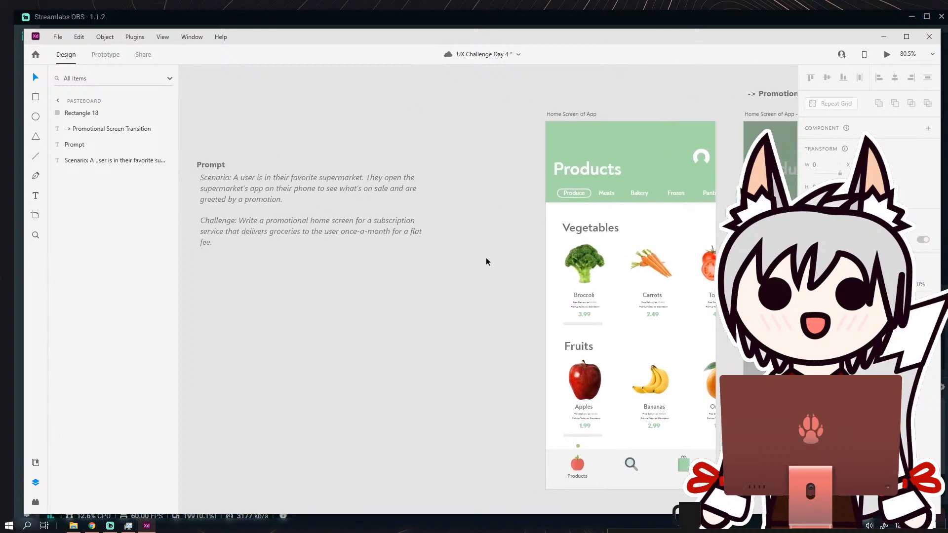
drag(499, 258, 226, 231)
drag(641, 241, 361, 224)
scroll(506, 213, up, 1)
scroll(469, 202, down, 2)
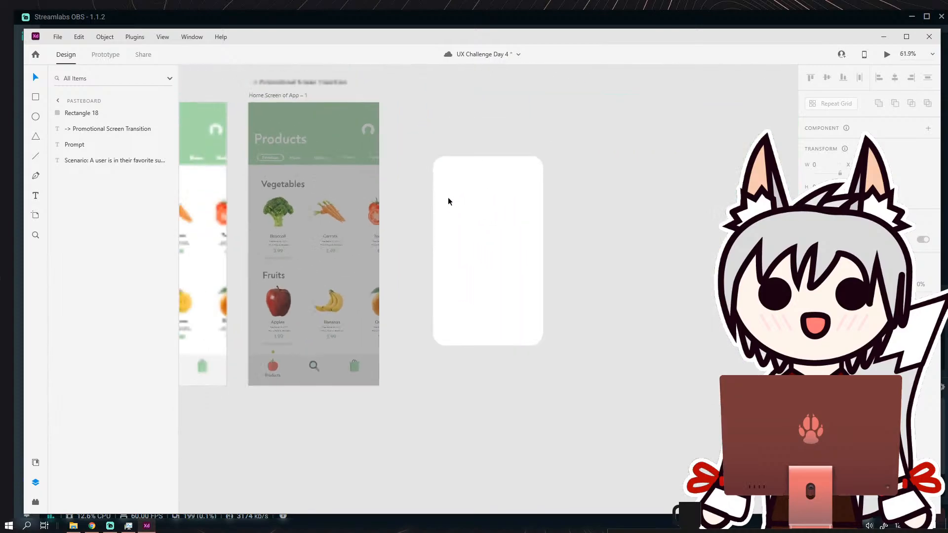
scroll(448, 200, up, 3)
Add a text box about 267 wide in the upper part of the white card reading "Don't wanna leave the house?".
click(36, 195)
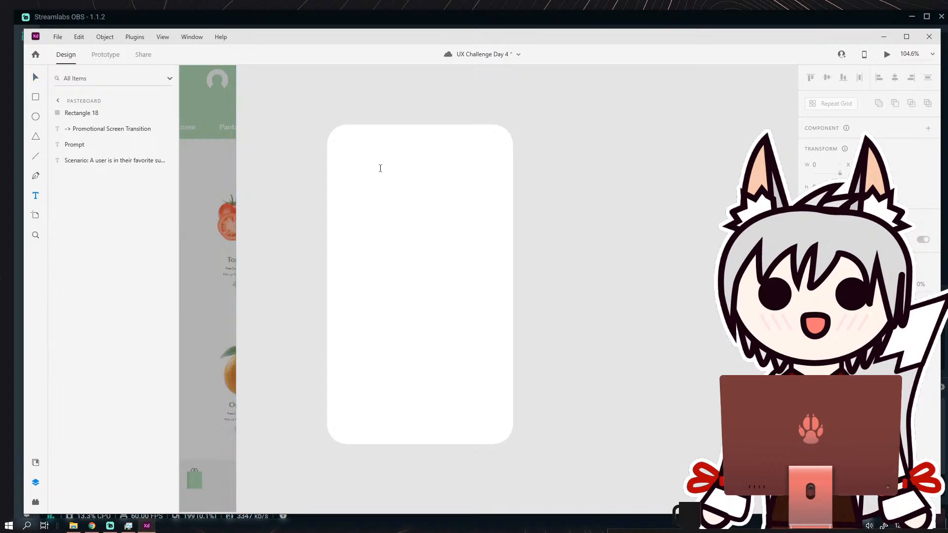
scroll(345, 166, down, 5)
drag(302, 174, 578, 191)
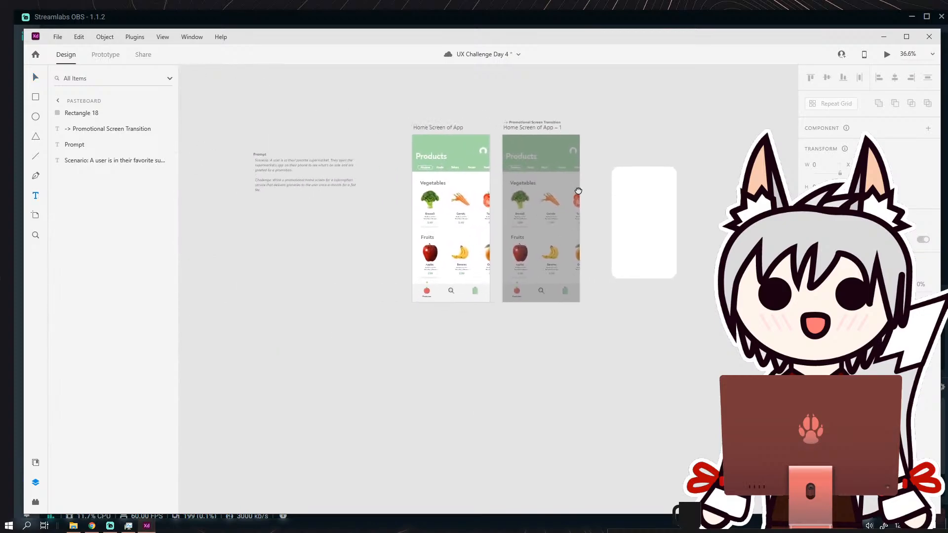
scroll(578, 191, up, 3)
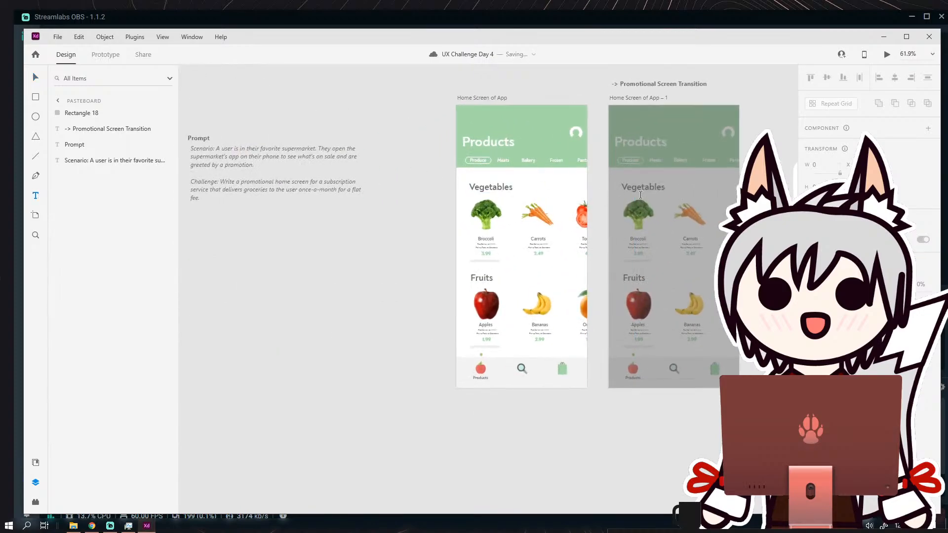
drag(641, 195, 357, 201)
scroll(570, 198, up, 3)
drag(569, 197, 370, 158)
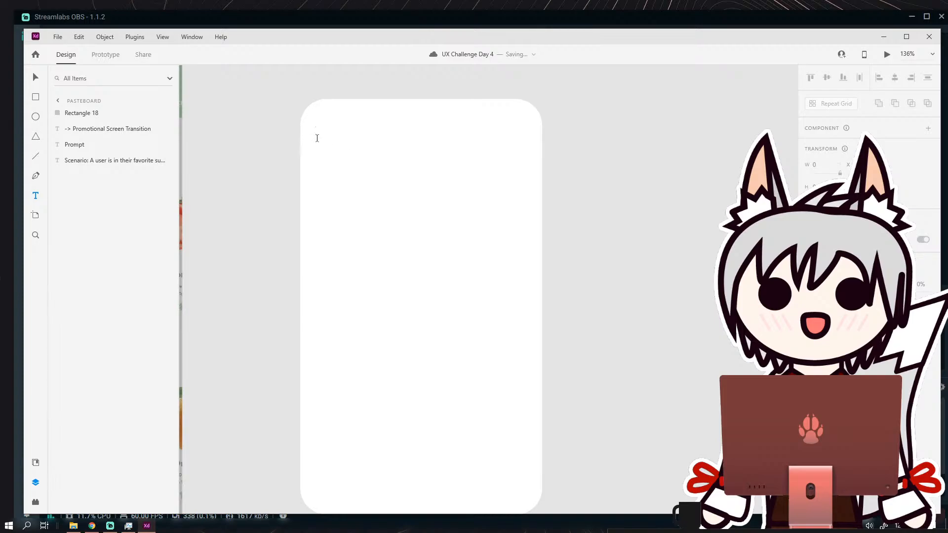
scroll(317, 139, down, 3)
drag(317, 138, 481, 289)
scroll(324, 163, up, 3)
text(Don't)
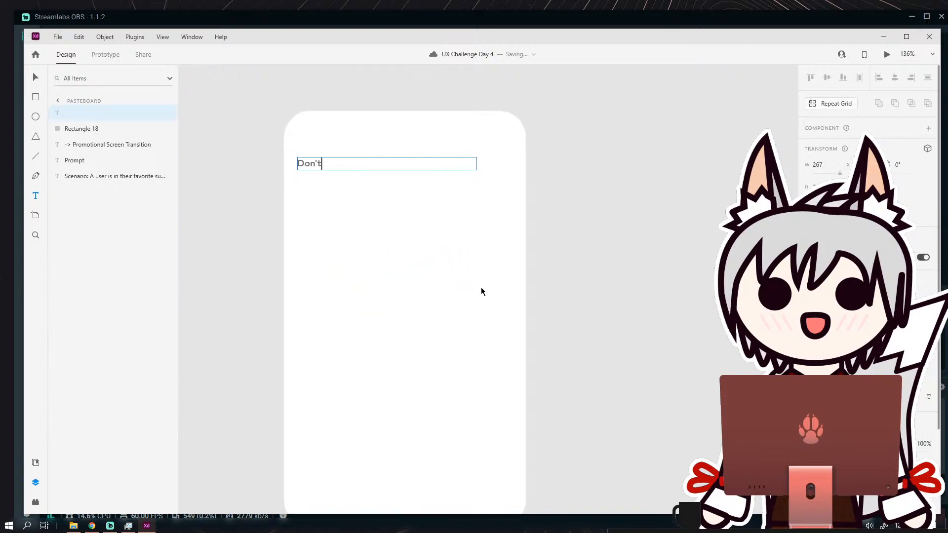
text( wanna leave the house?)
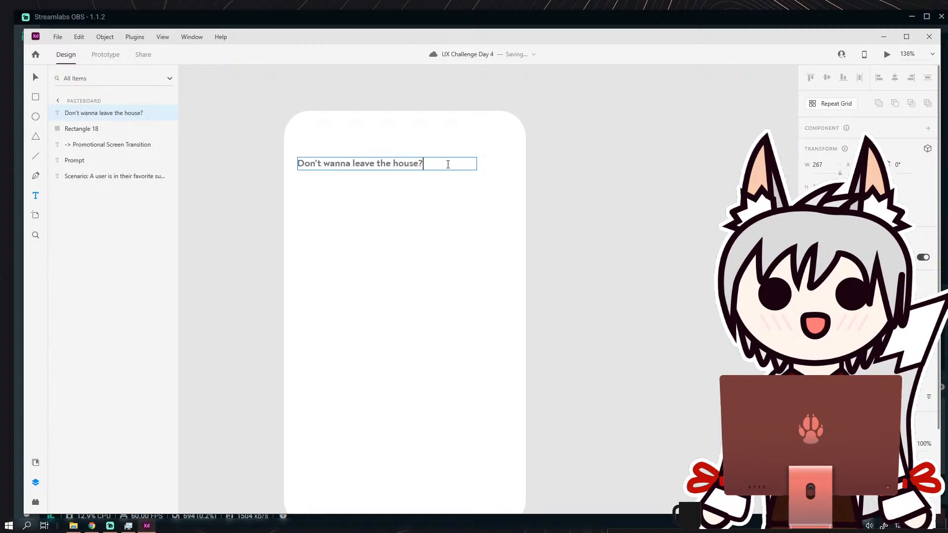
Enlarge the card text to heading size, wrapping over three lines, and move it closer to the card's upper edge.
key(ctrl+a)
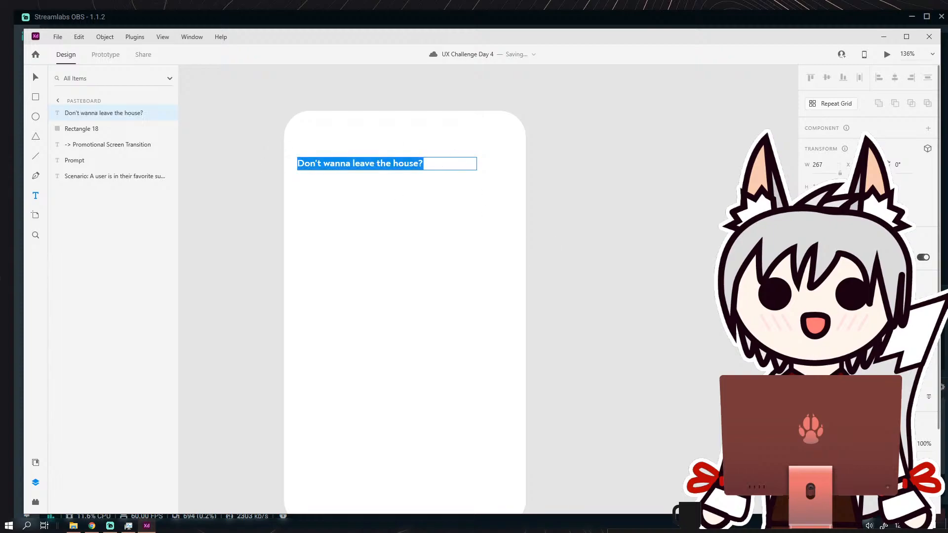
key(Return)
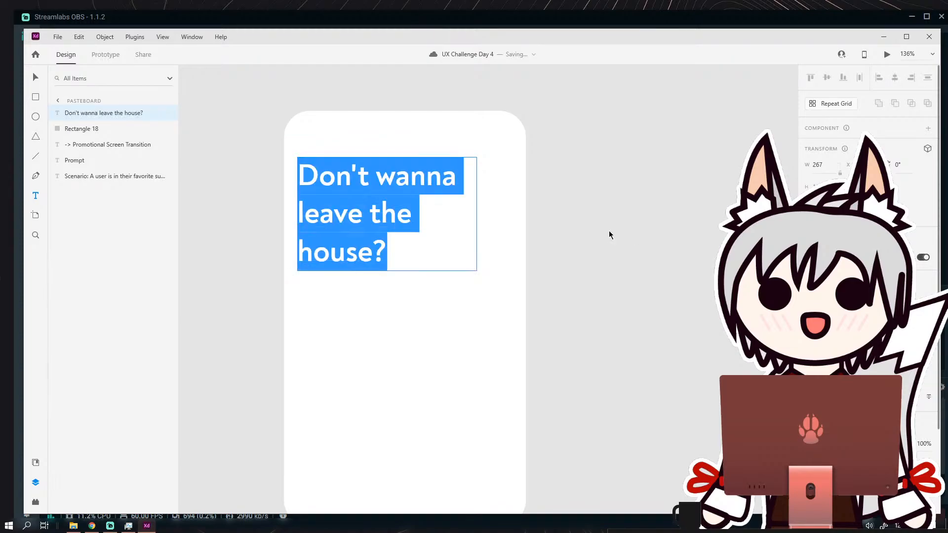
key(Escape)
click(281, 142)
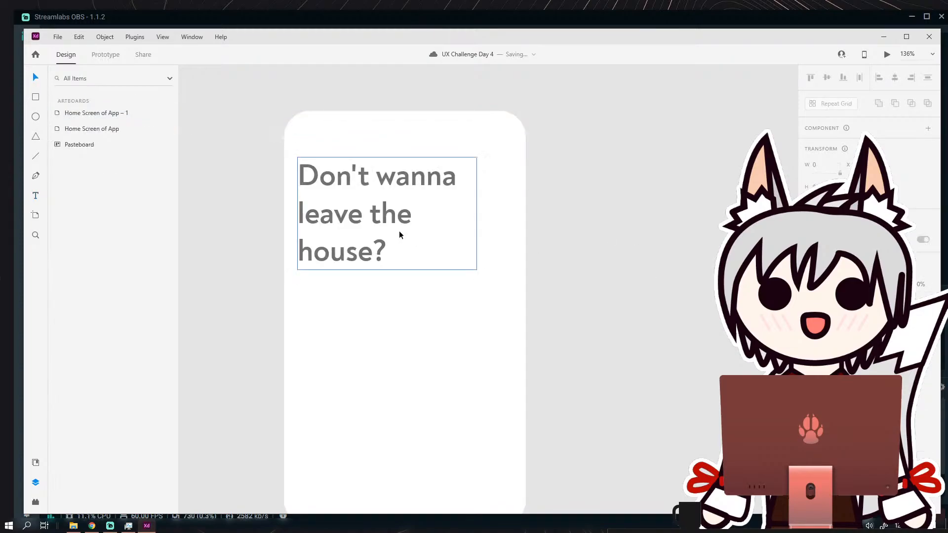
click(395, 204)
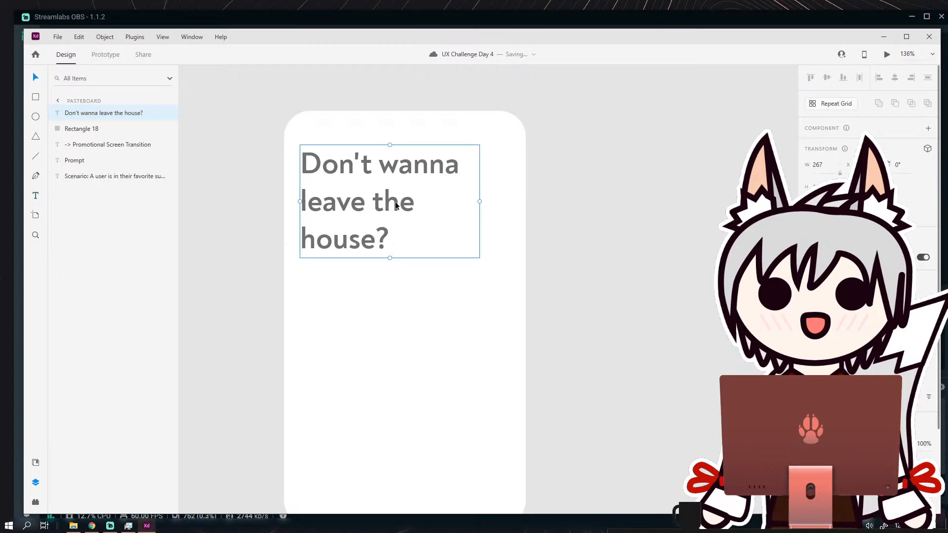
Replace the card's heading with "Don't feel like driving?".
key(Return)
text(Don)
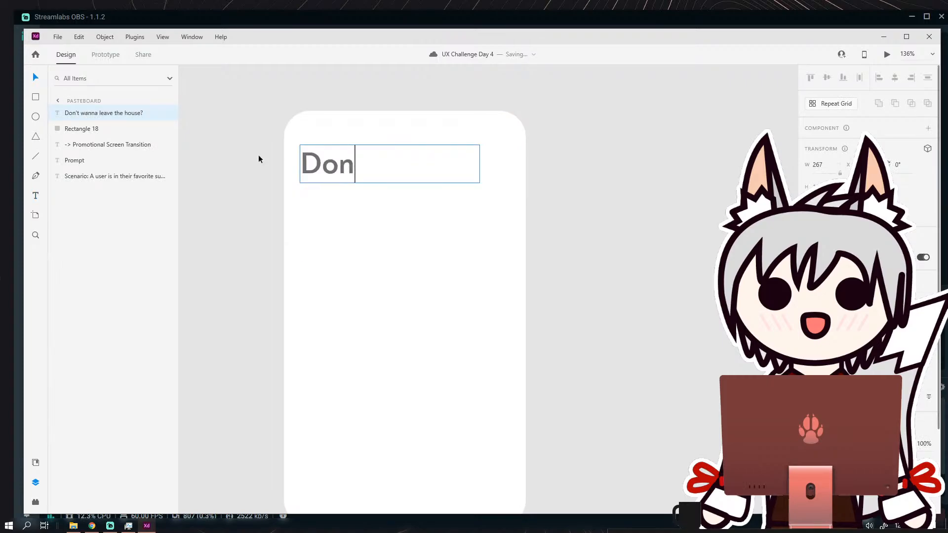
text('t feel like driving?)
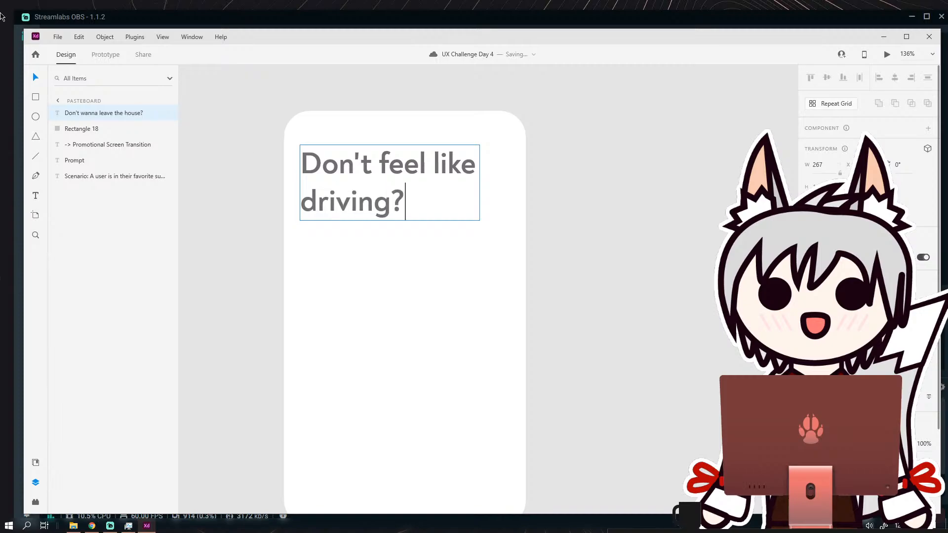
click(37, 77)
click(260, 158)
Duplicate the "Don't feel like driving?" heading and place the copy below the original on the white card.
scroll(368, 162, down, 1)
scroll(368, 162, down, 1)
click(369, 161)
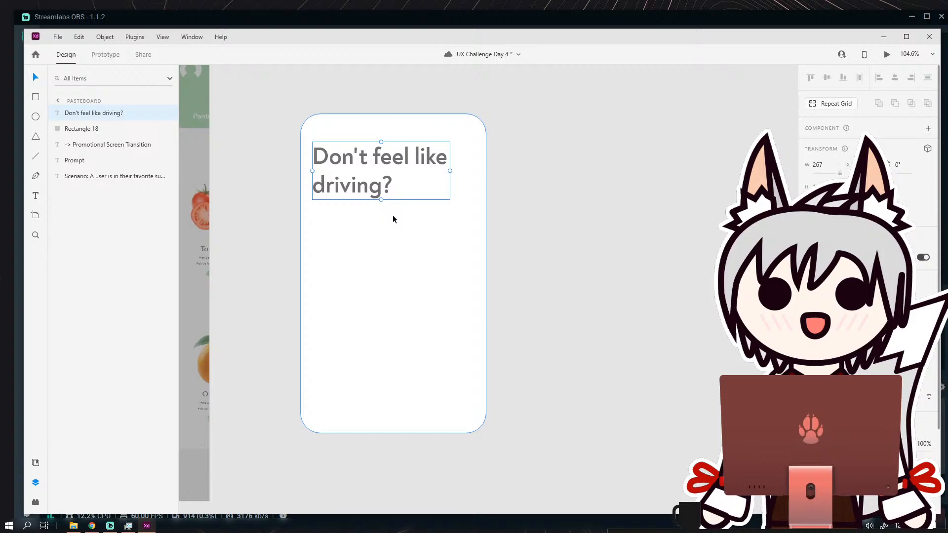
key(ctrl+d)
drag(377, 191, 384, 266)
Reduce the copied text's font size so it fits on one line and replace its wording with "Introducing".
double_click(384, 266)
click(384, 266)
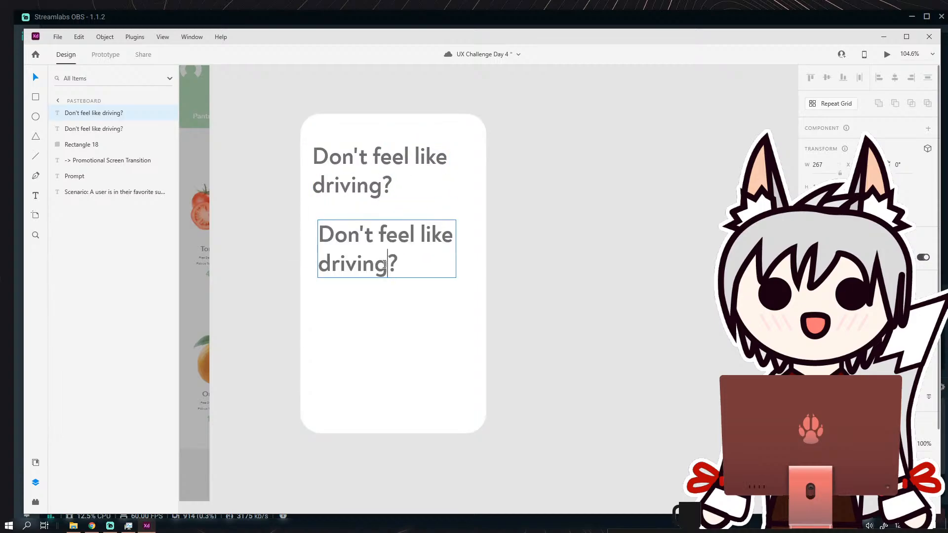
key(ctrl+a)
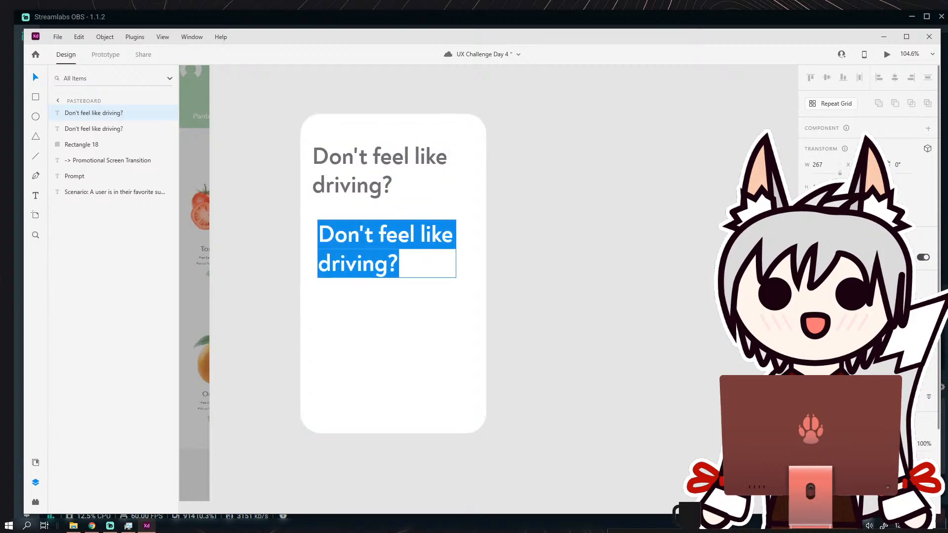
key(Return)
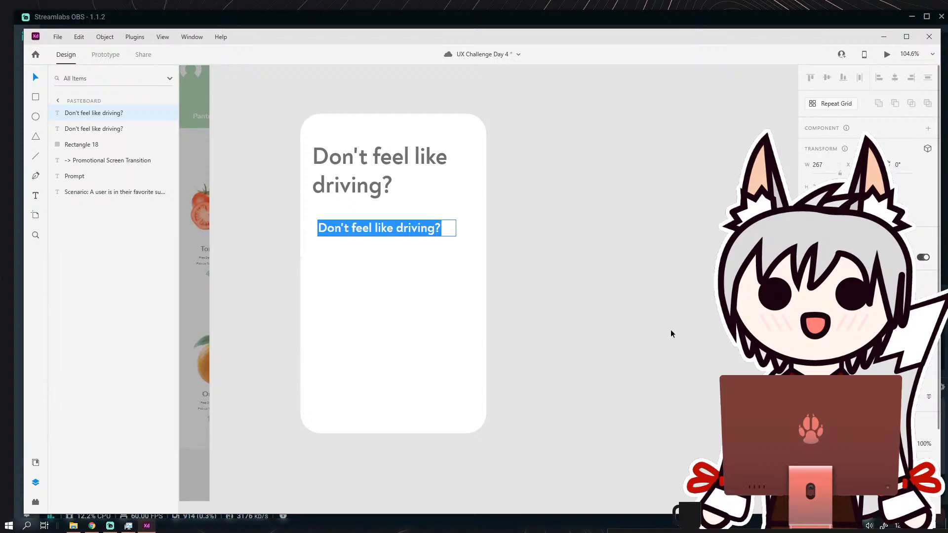
text(We)
key(BackSpace)
text(ith)
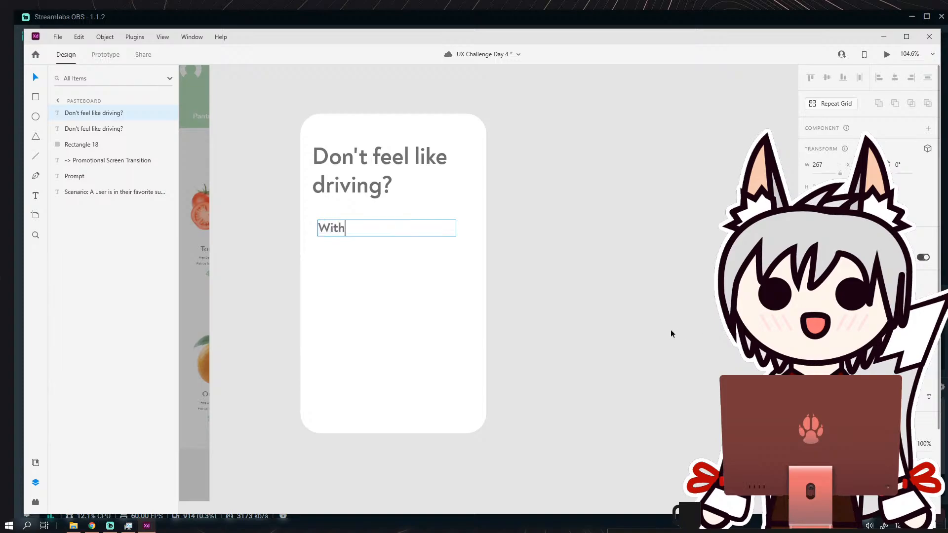
key(BackSpace)
key(BackSpace)
key(BackSpace)
key(BackSpace)
text(Introducing)
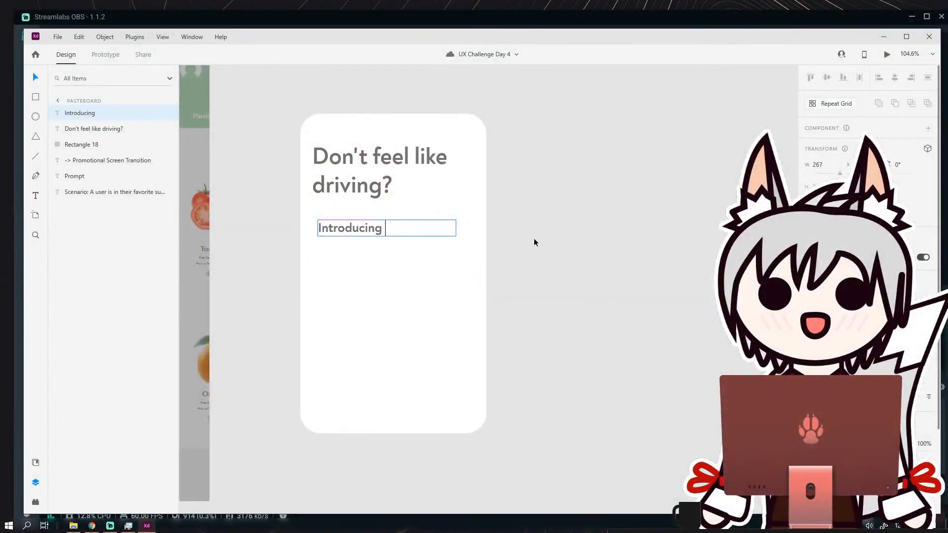
Extend the scenario text box under the Prompt heading downward to make room for more lines.
key(Escape)
scroll(582, 216, down, 3)
drag(393, 214, 667, 199)
drag(406, 212, 715, 206)
double_click(369, 165)
click(336, 168)
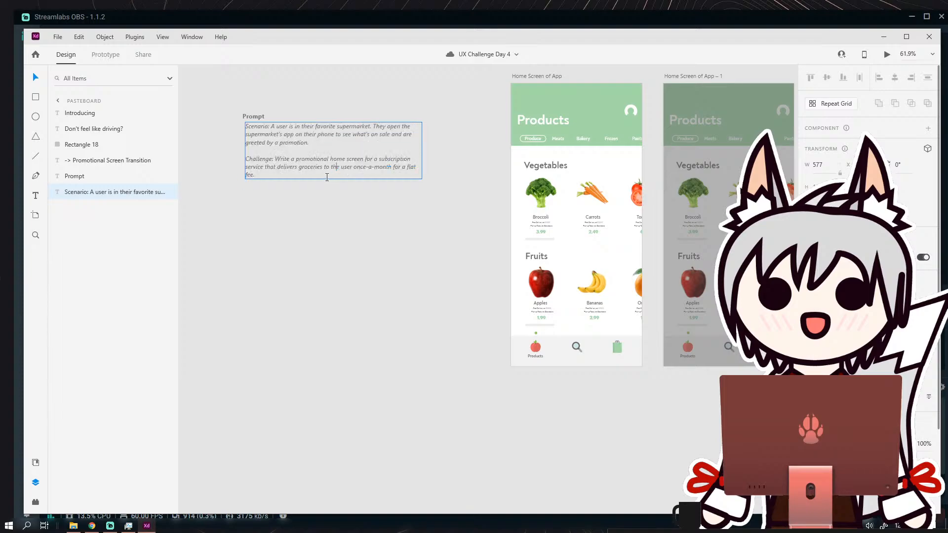
key(Escape)
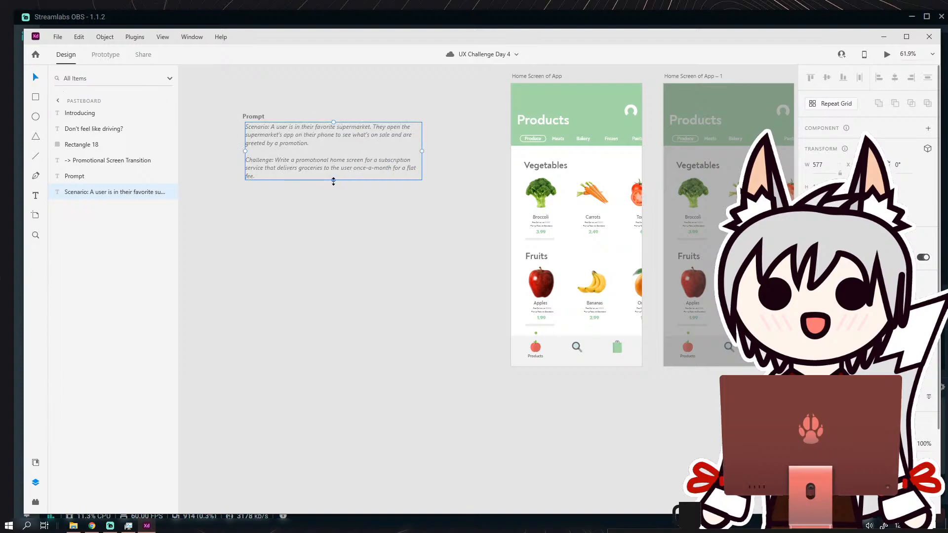
drag(333, 182, 333, 261)
Append the limits "Headline: 45 characters max", "Body: 175 characters max" and "Button(s): 25 characters max" below the challenge text.
double_click(278, 179)
click(278, 179)
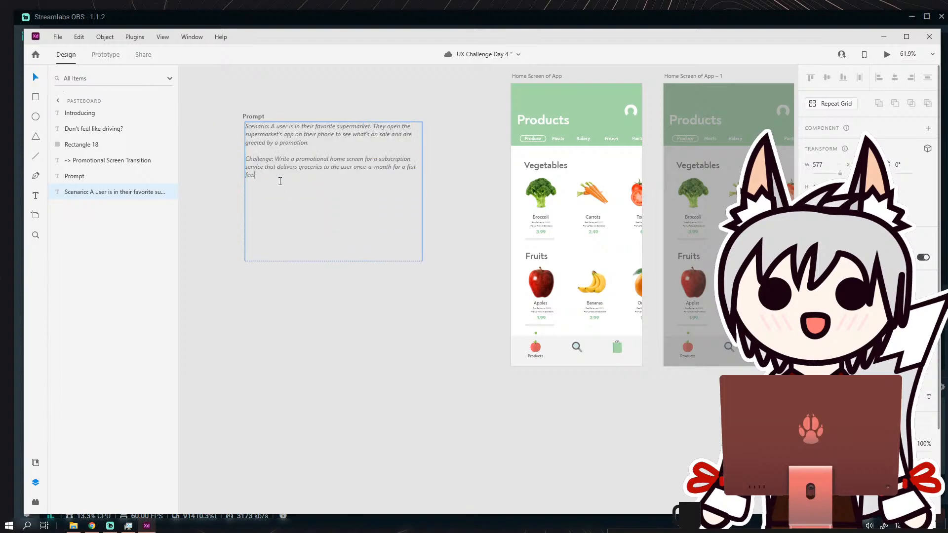
text(Headline: 45 characters max Body: 175 characters max Button(s): 25 characters max)
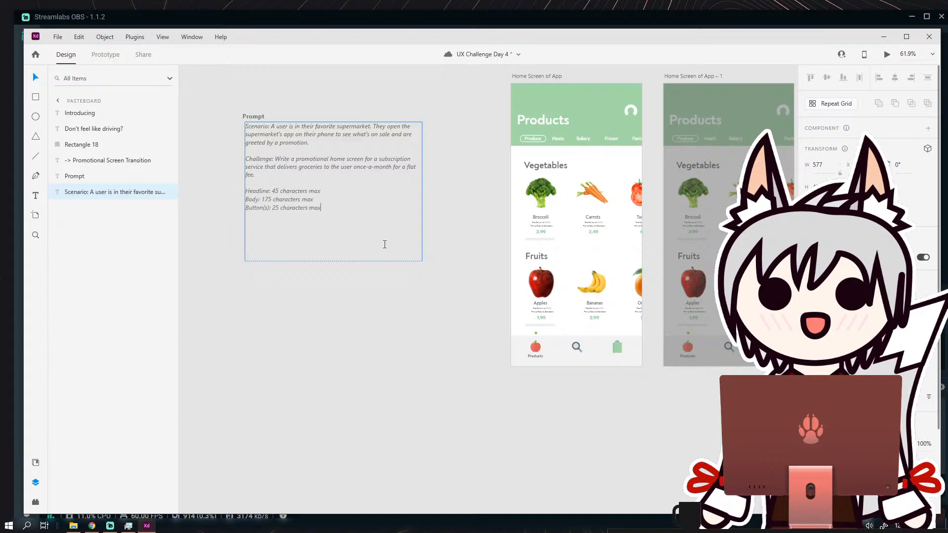
click(36, 78)
click(313, 97)
Reduce the font size of the "Introducing" text on the white promotional card.
drag(412, 232, 73, 241)
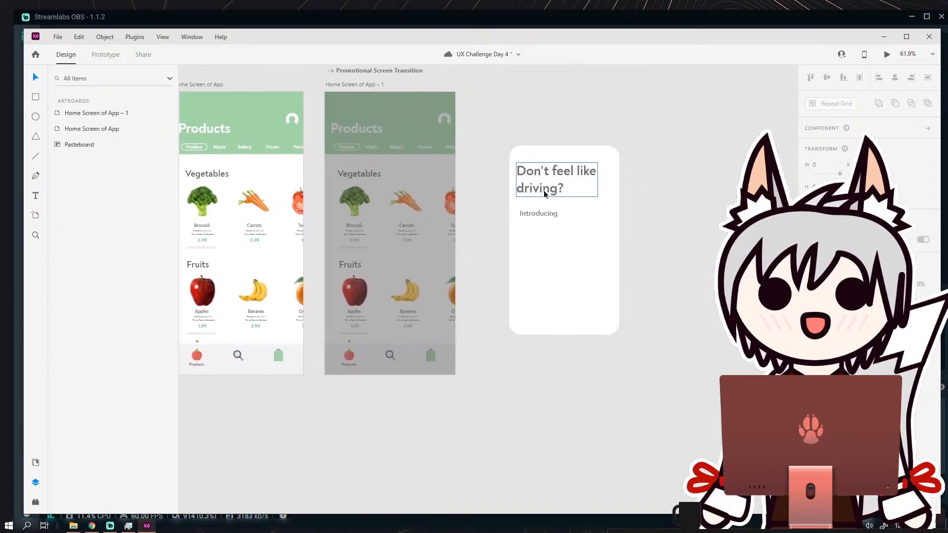
scroll(538, 172, up, 7)
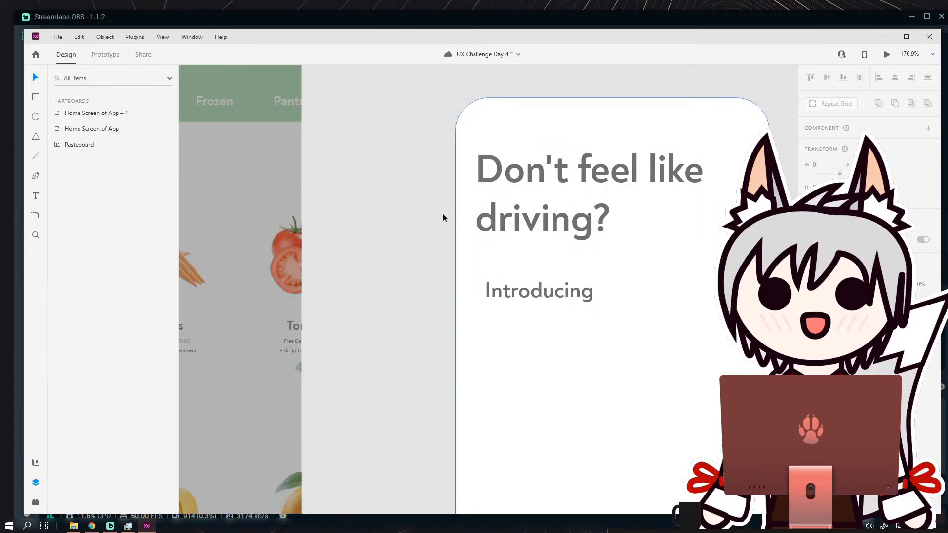
scroll(429, 212, down, 7)
scroll(386, 206, left, 3)
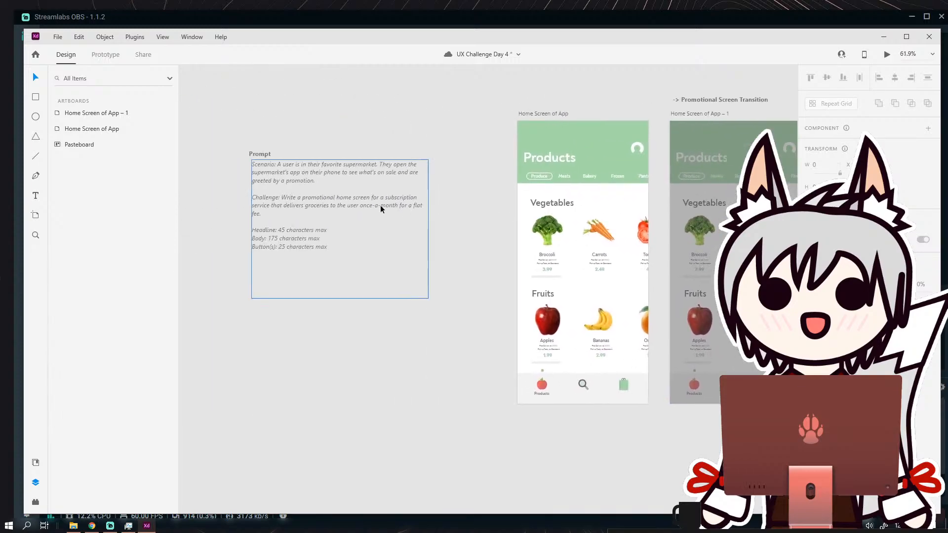
scroll(492, 249, right, 6)
scroll(504, 237, right, 3)
scroll(499, 242, up, 5)
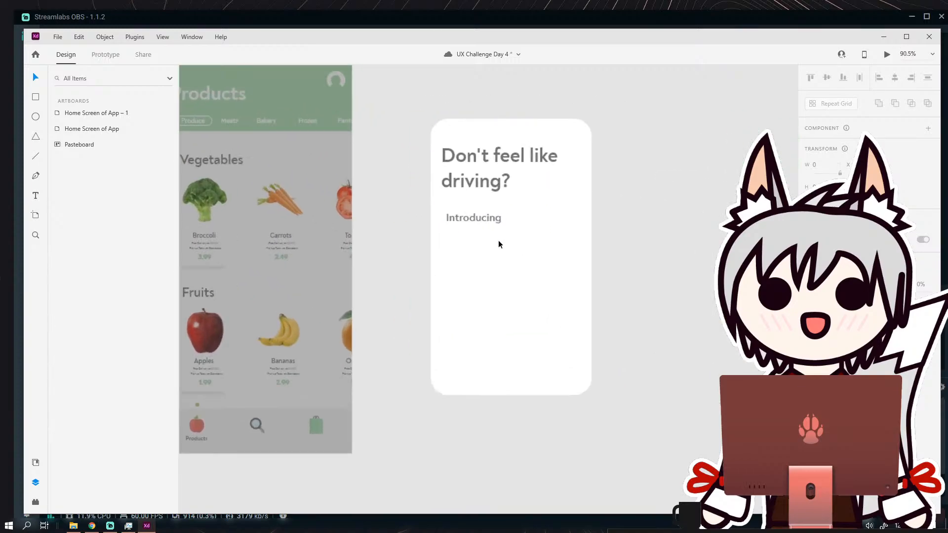
double_click(500, 205)
key(ctrl+a)
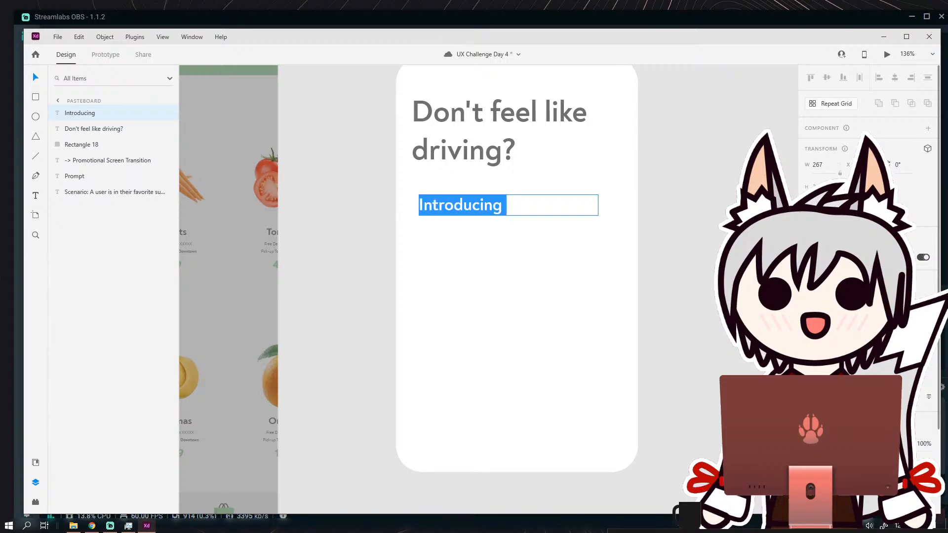
key(Return)
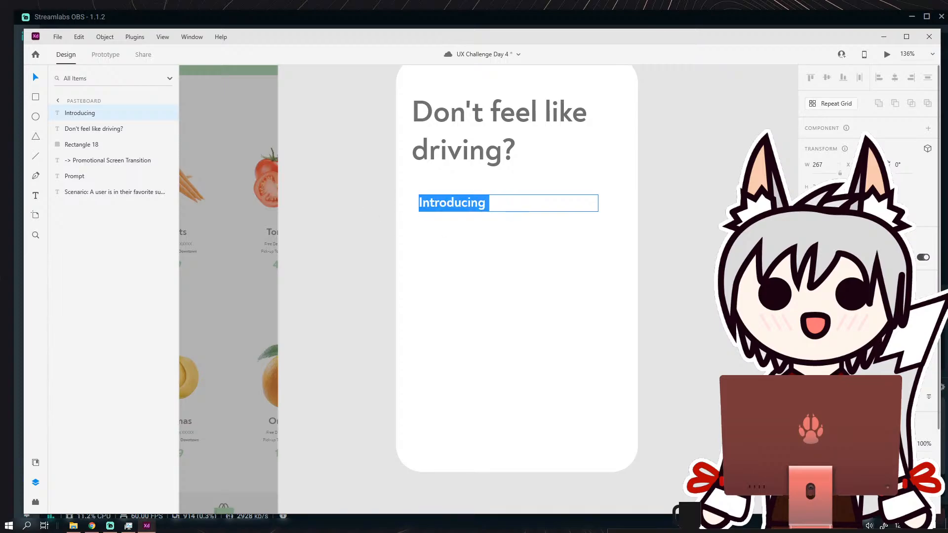
Complete the card's intro line as "Introducing QuickCart!" and add a new line below it.
click(507, 203)
double_click(508, 204)
click(508, 203)
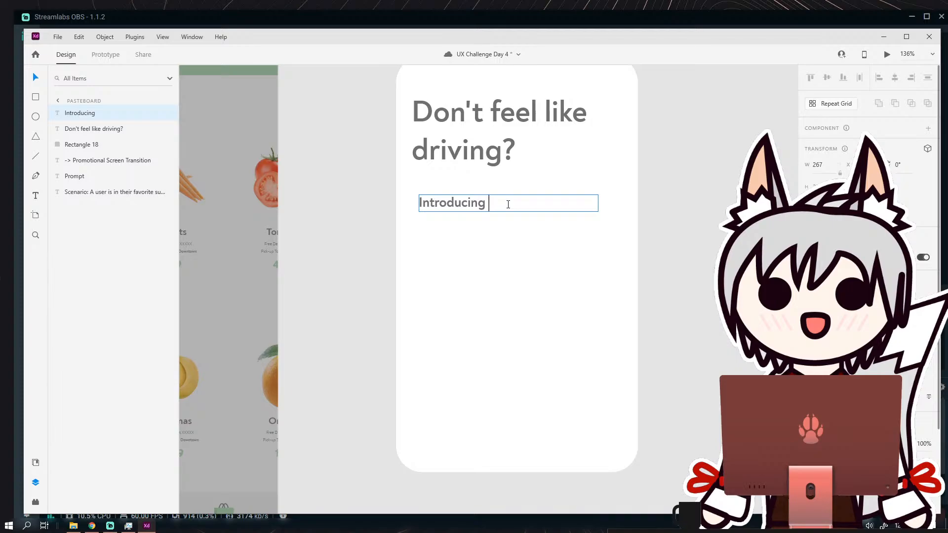
text(QuickCarty)
key(BackSpace)
text(!)
key(Return)
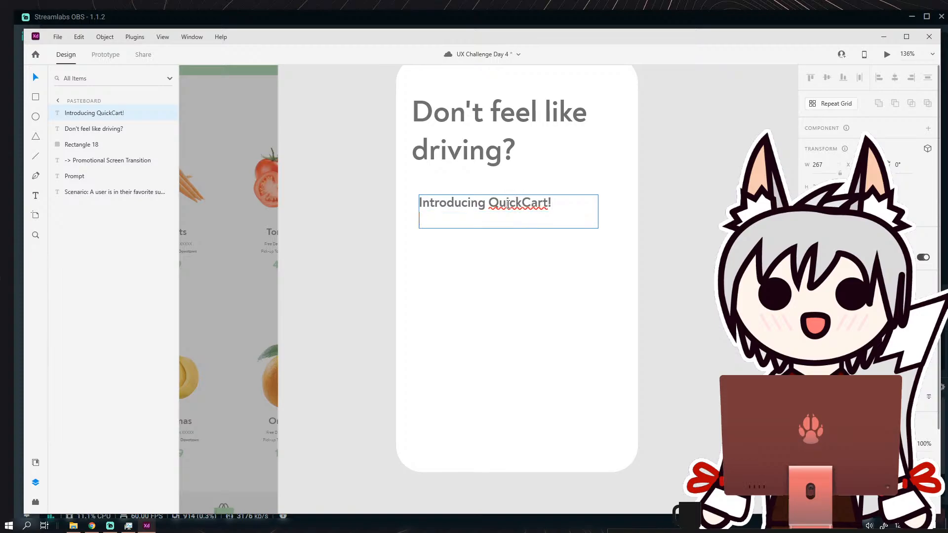
Begin the body copy below the intro line with "Add groceries to your cart, and at".
text(Simm)
key(BackSpace)
text(ply)
key(BackSpace)
key(BackSpace)
key(BackSpace)
key(BackSpace)
key(BackSpace)
key(BackSpace)
text(Add your groceries)
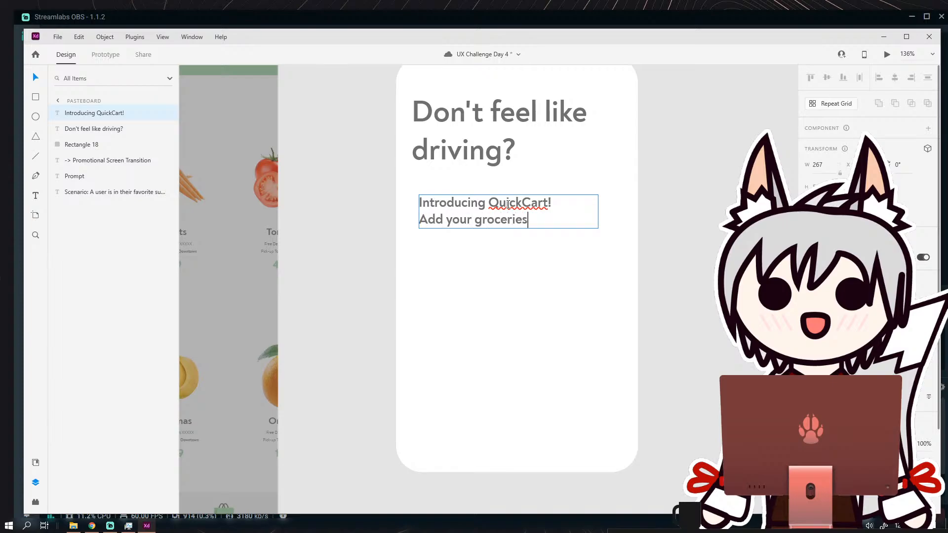
text( to the c)
key(BackSpace)
key(BackSpace)
key(BackSpace)
key(BackSpace)
key(BackSpace)
key(BackSpace)
key(BackSpace)
key(BackSpace)
key(BackSpace)
key(BackSpace)
key(BackSpace)
key(BackSpace)
key(BackSpace)
key(BackSpace)
key(BackSpace)
key(BackSpace)
key(BackSpace)
key(BackSpace)
key(BackSpace)
key(BackSpace)
key(BackSpace)
key(BackSpace)
text(groceries to y)
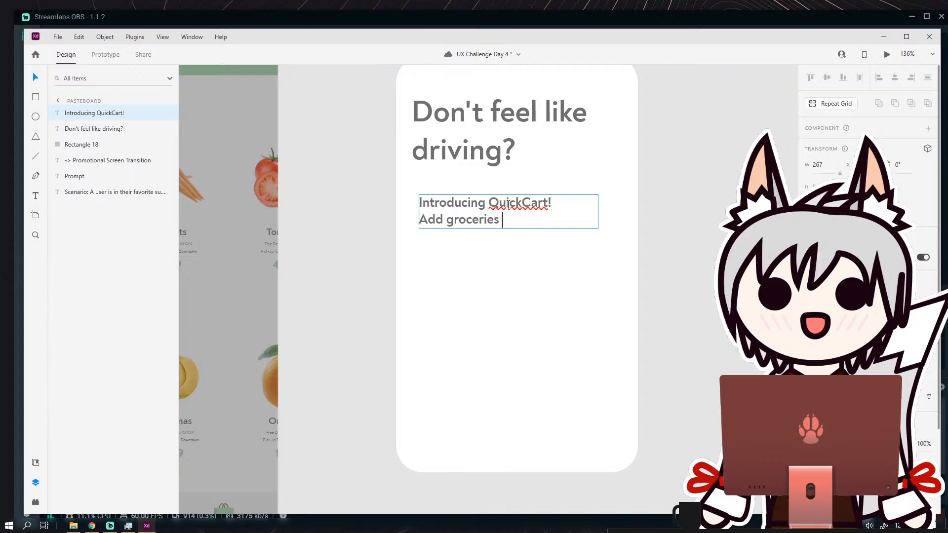
text(our cart, and at check-o)
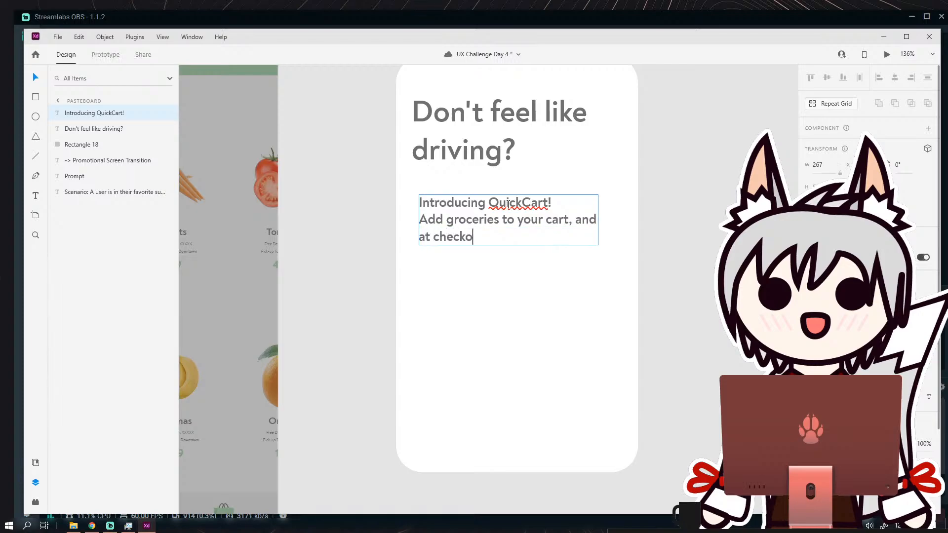
Continue the body copy with "checkout select QuickCart to".
key(BackSpace)
text(-o)
text(ut)
key(BackSpace)
key(BackSpace)
key(BackSpace)
key(BackSpace)
key(BackSpace)
text(out)
text(tap on)
key(BackSpace)
key(BackSpace)
key(BackSpace)
key(BackSpace)
key(BackSpace)
key(BackSpace)
text(select Qu)
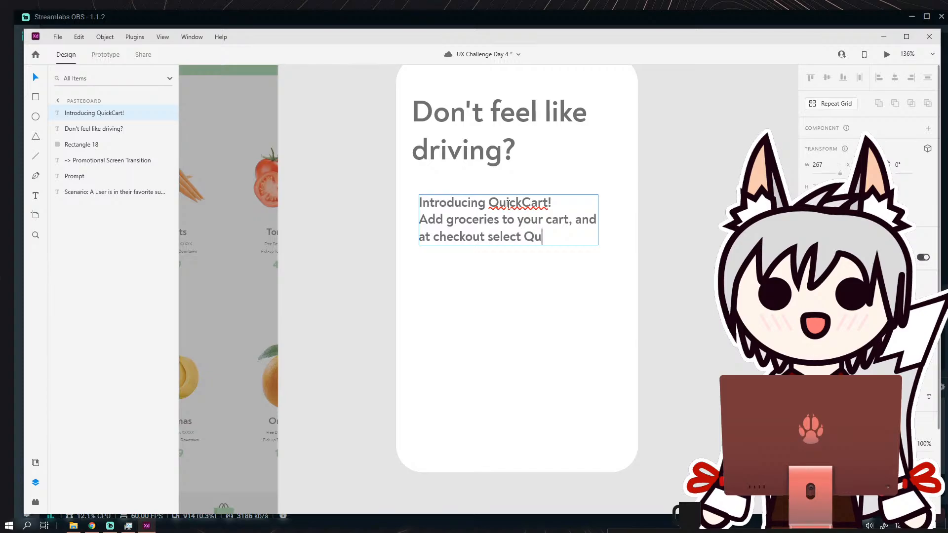
text(ickCart to )
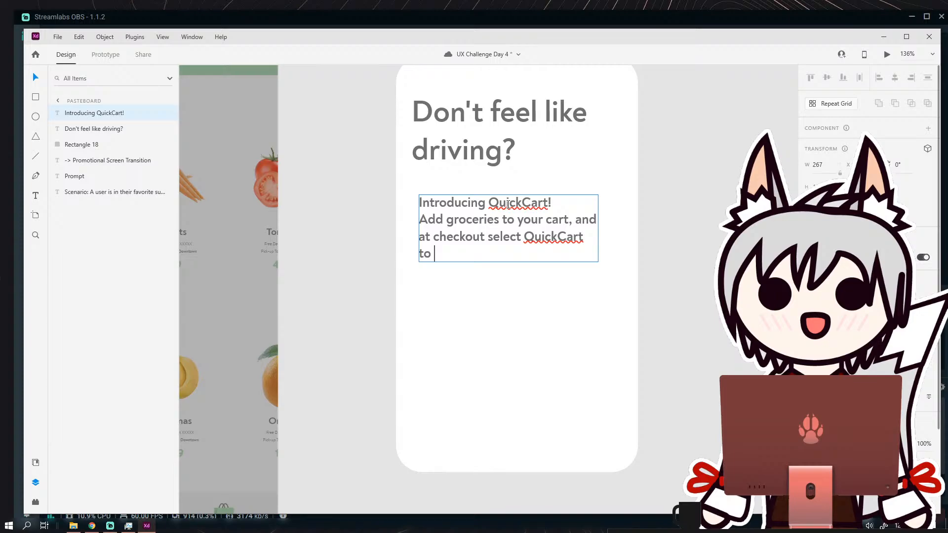
text(have them)
Extend the body sentence with "have it delivered to your door".
key(BackSpace)
key(BackSpace)
key(BackSpace)
key(BackSpace)
text(it delivered to)
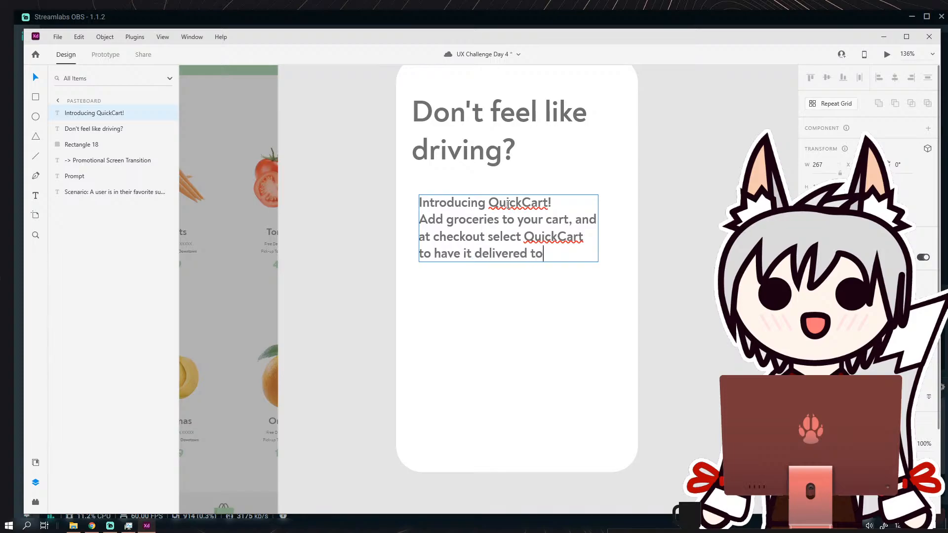
text( your door)
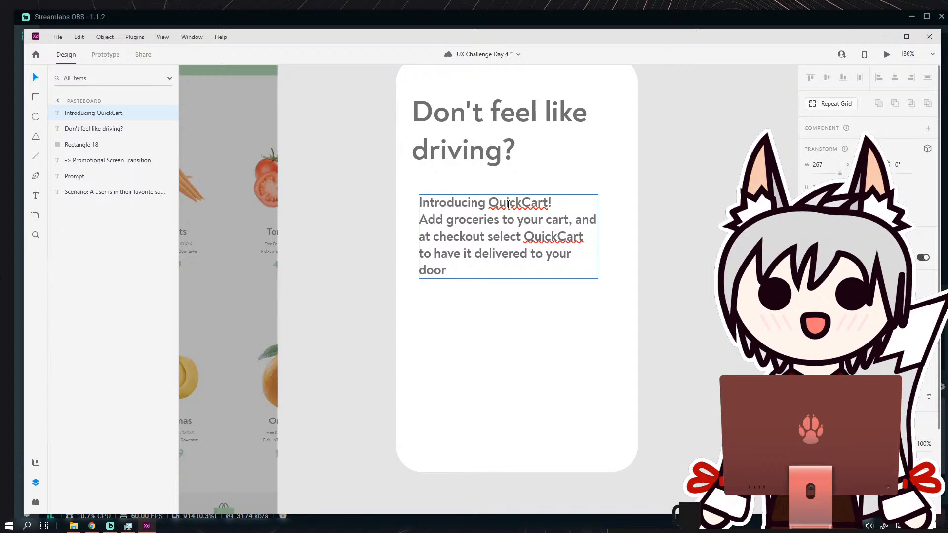
End the body sentence with a period and add "No need to go anywhere, let us handle it".
text(. No need to )
text(get)
key(BackSpace)
key(BackSpace)
key(BackSpace)
text(go any)
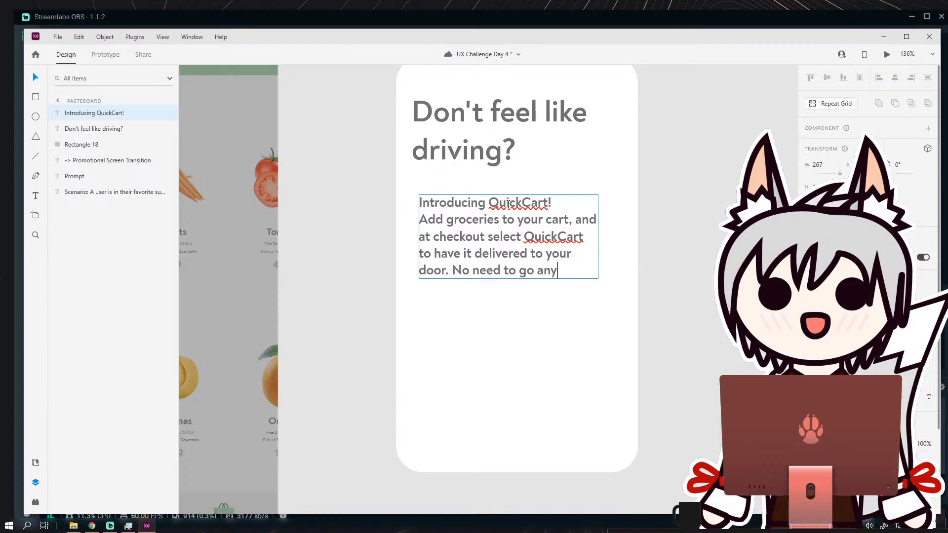
text(where, let us handle it)
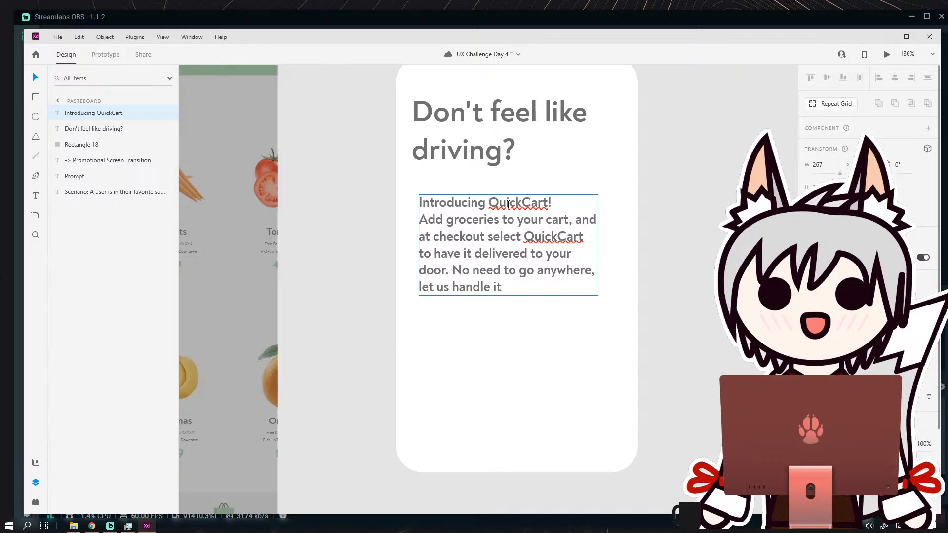
Give the body paragraph a lighter font weight and insert a blank line between it and the intro line.
drag(509, 317, 405, 220)
click(889, 319)
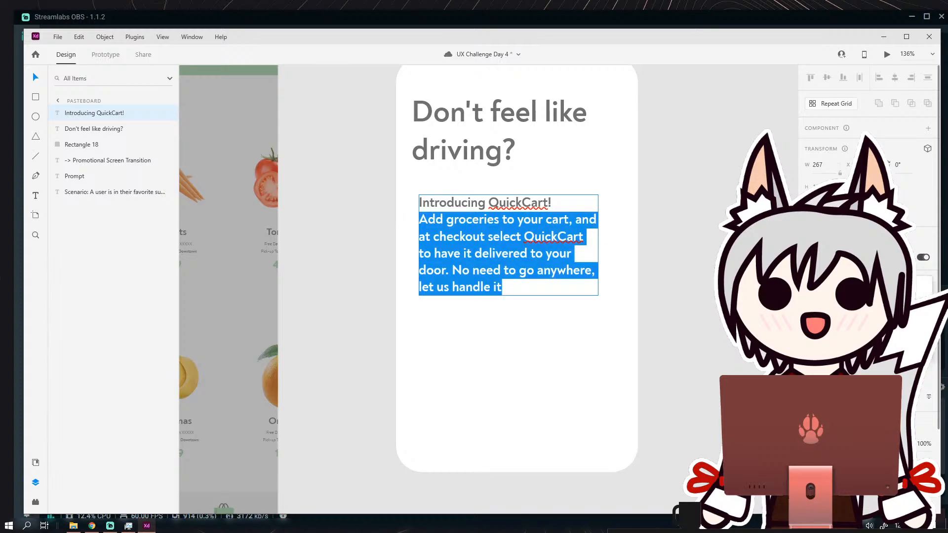
click(883, 302)
click(533, 270)
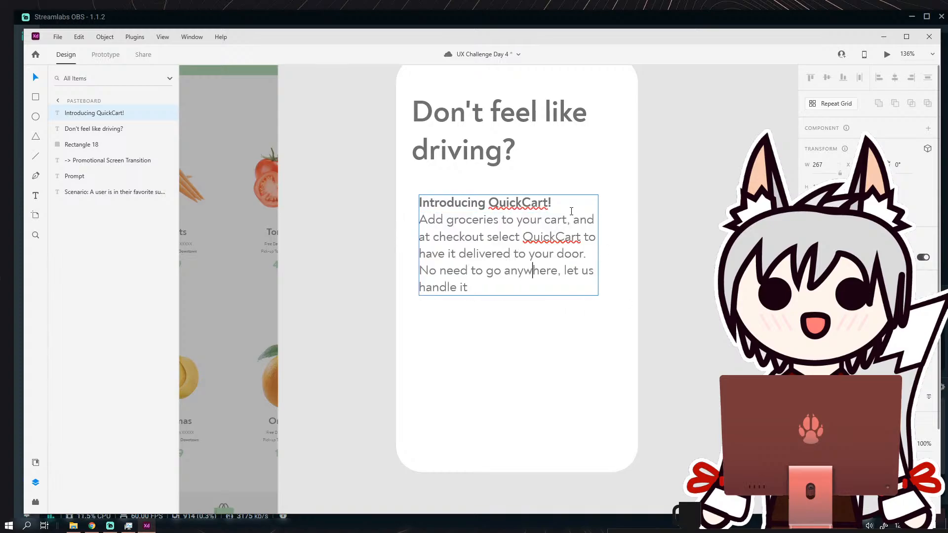
key(Return)
Colour "QuickCart!" in the intro line with the green sampled from the dimmed home screen's header.
drag(563, 198, 494, 201)
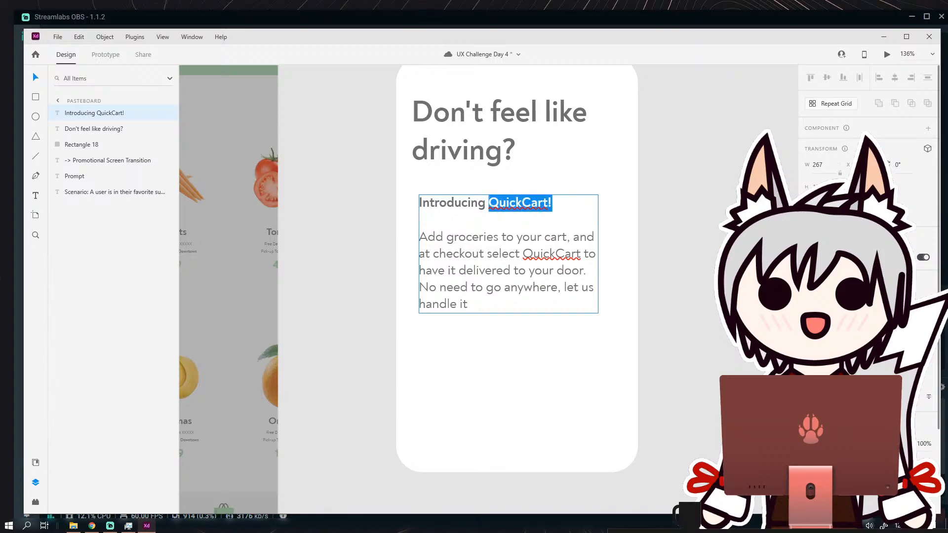
click(209, 69)
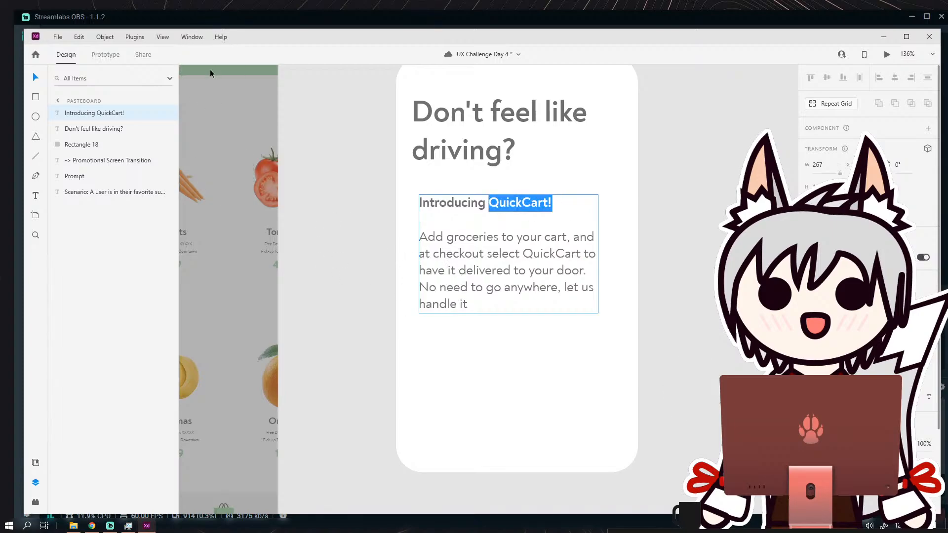
key(Escape)
scroll(662, 211, down, 3)
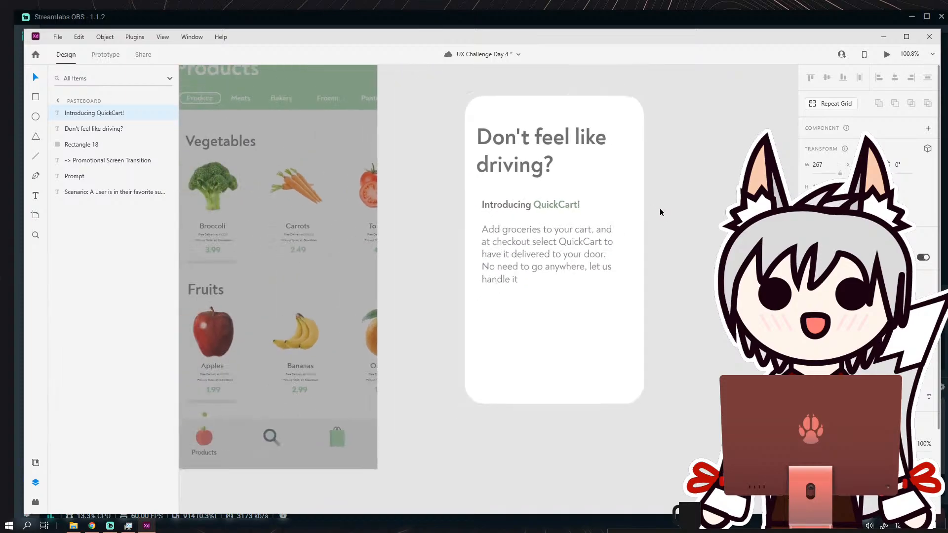
Recolour "QuickCart!" in the intro line with the brighter green sampled from the undimmed home screen's header.
double_click(580, 211)
drag(597, 205, 559, 205)
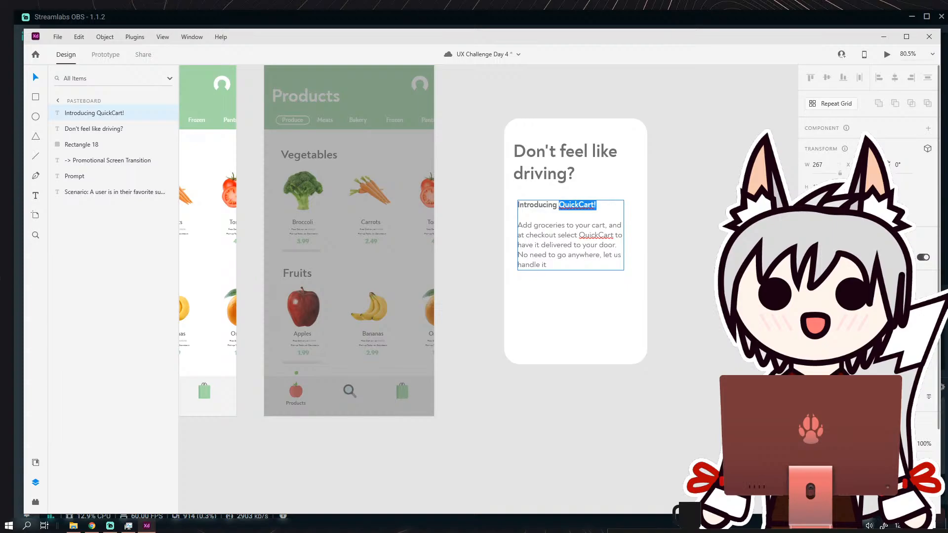
click(822, 485)
click(928, 485)
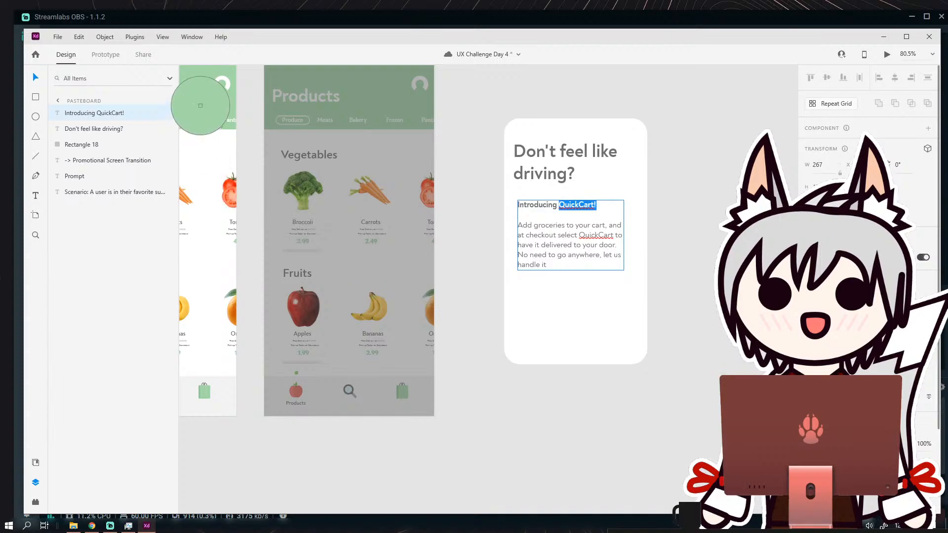
click(326, 123)
click(495, 166)
Replace the card's body paragraph with "Have your groceries delivered right to your door with QuickCart.".
drag(602, 228, 504, 220)
scroll(557, 207, up, 1)
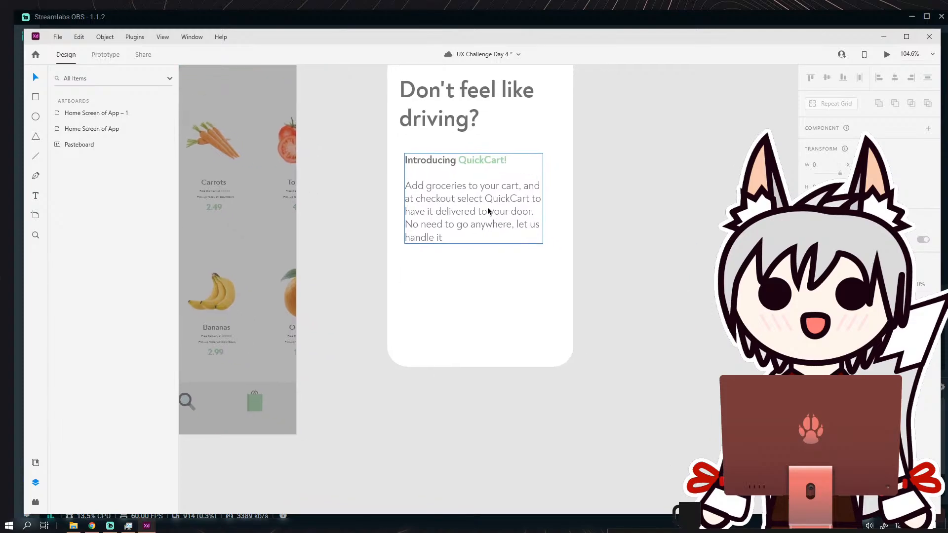
double_click(465, 222)
click(466, 223)
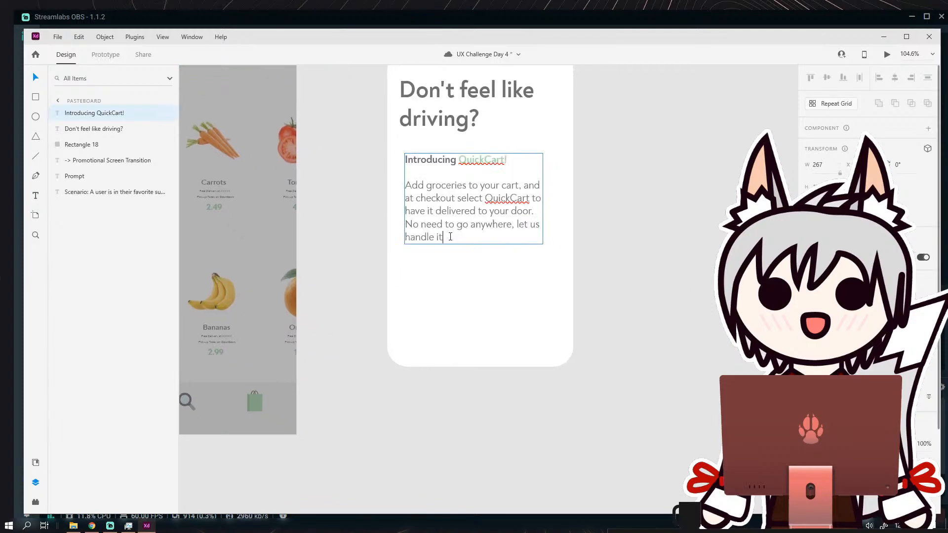
drag(453, 237, 406, 186)
key(BackSpace)
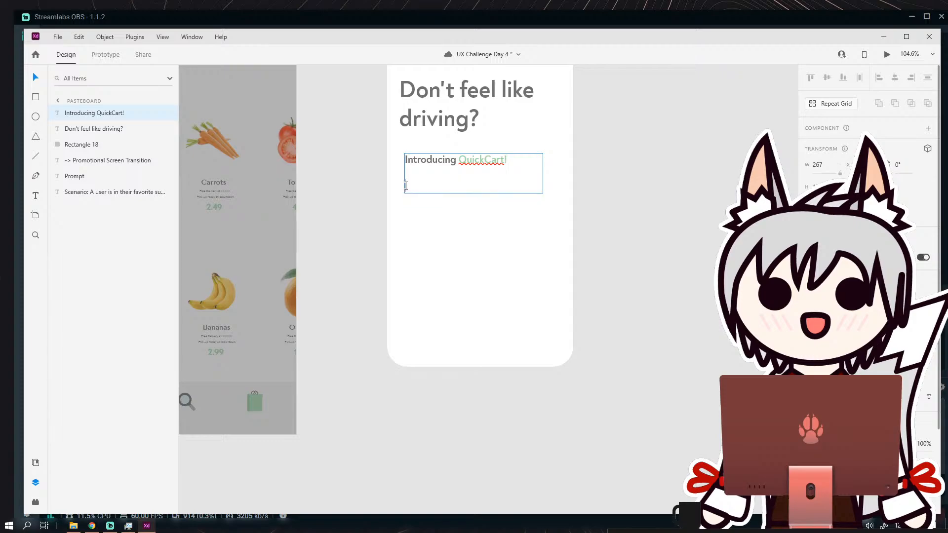
text(Have your groceries dek)
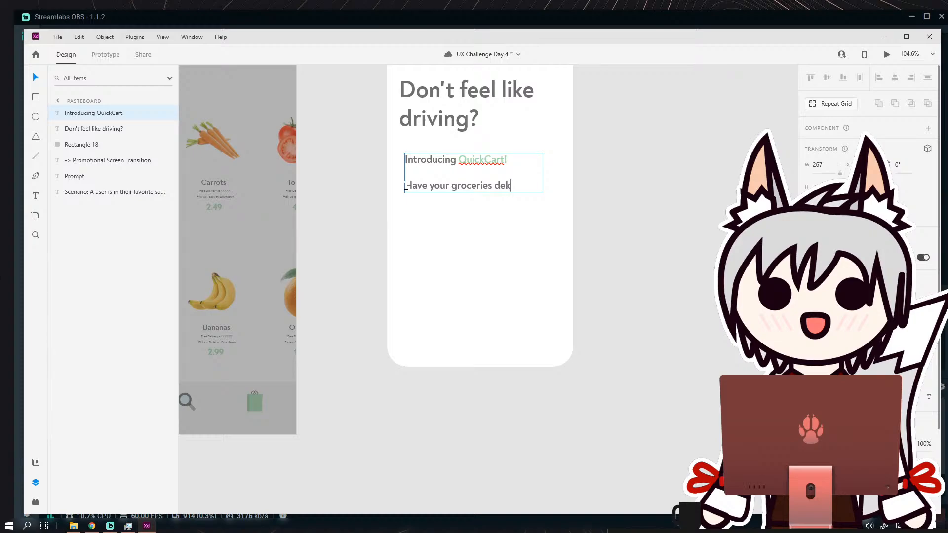
key(BackSpace)
text(livered ri)
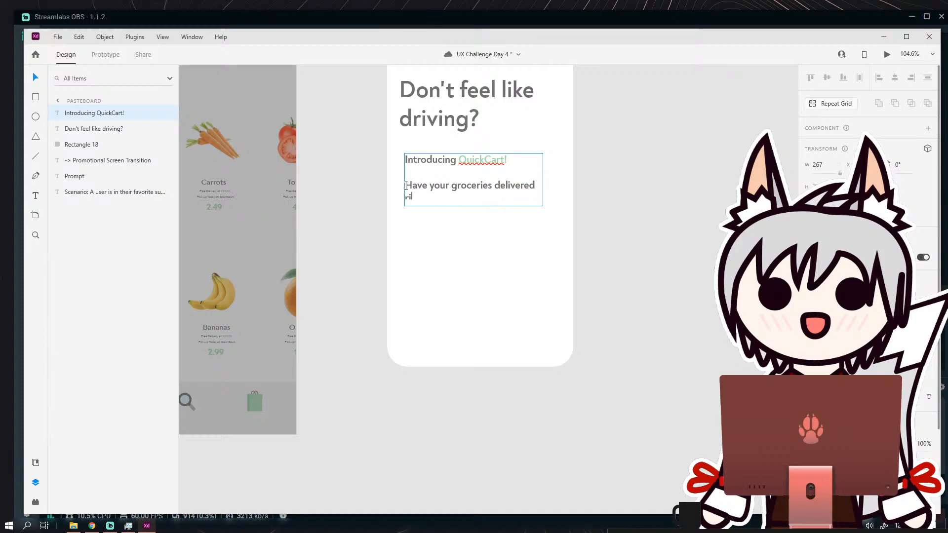
text(ght to your door with Quick)
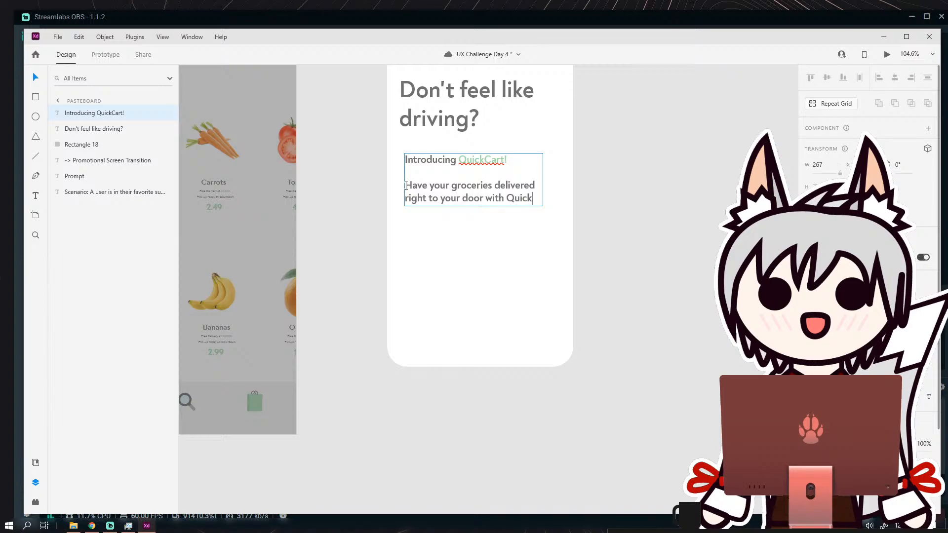
text(Cart. Select )
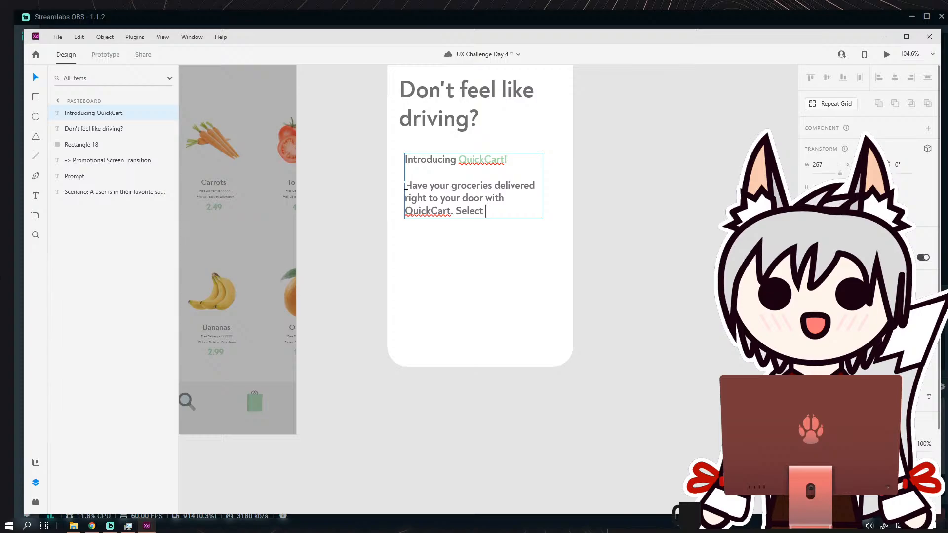
text(QuickCart at checkou)
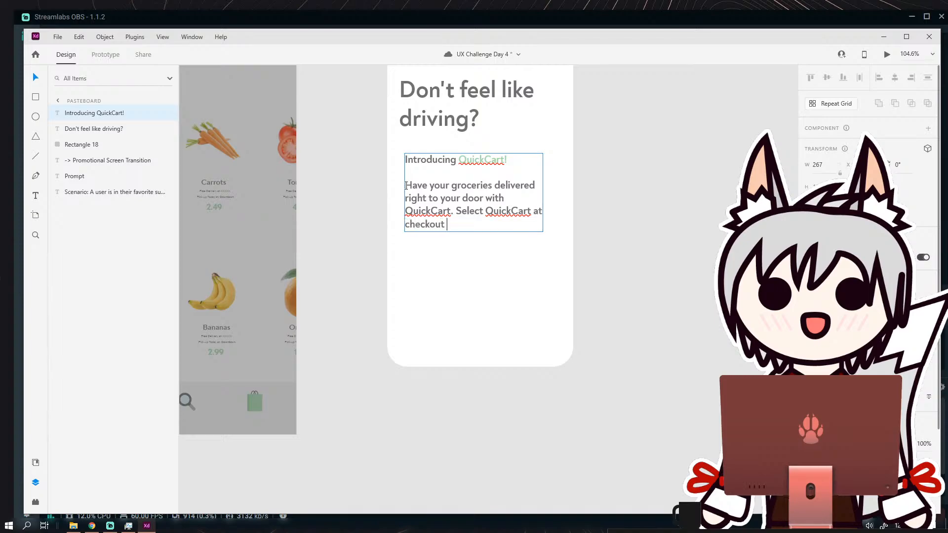
text(t to have you)
text(r deliver)
Continue the body paragraph with "Select QuickCart at checkout to have your groceries at your house in under 3 hours".
key(BackSpace)
key(BackSpace)
key(BackSpace)
key(BackSpace)
key(BackSpace)
key(BackSpace)
key(BackSpace)
text(groceries a)
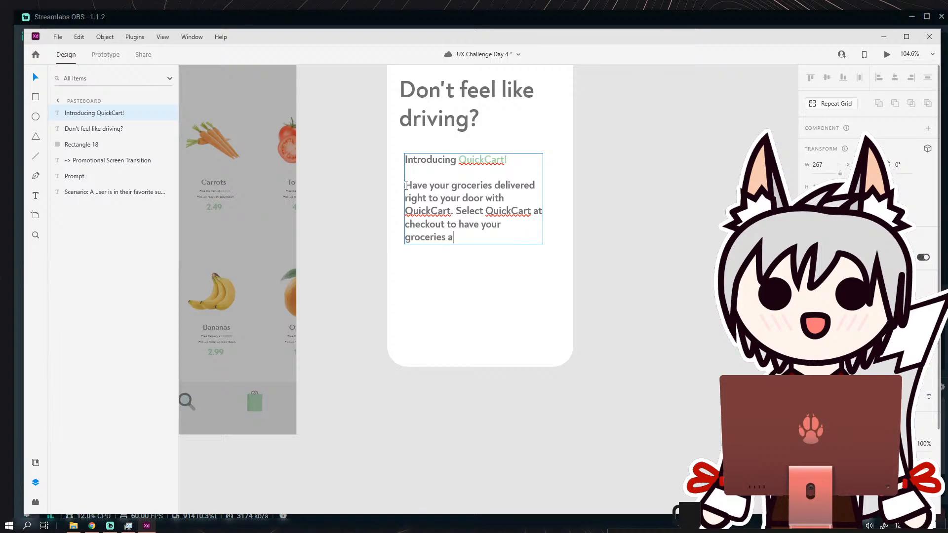
text(t your house in under 3 hours)
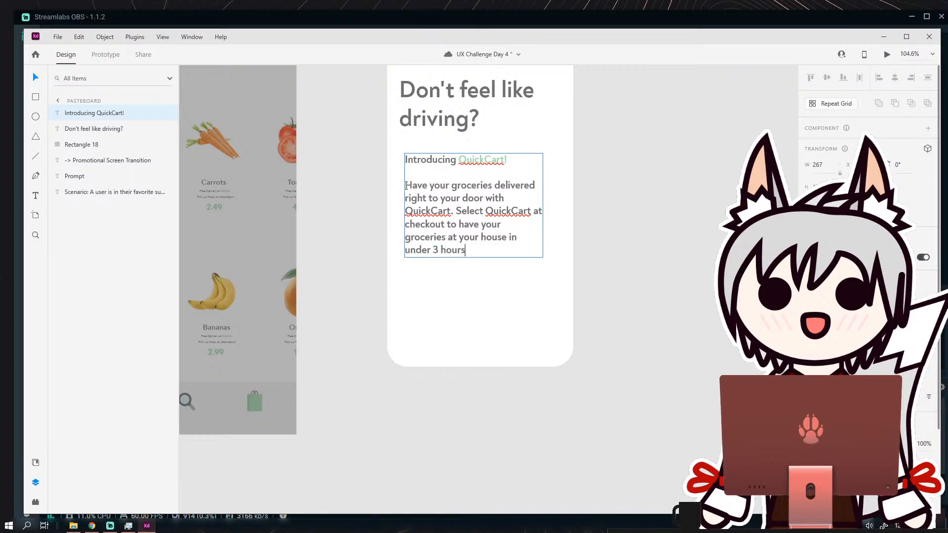
drag(477, 249, 405, 186)
key(Escape)
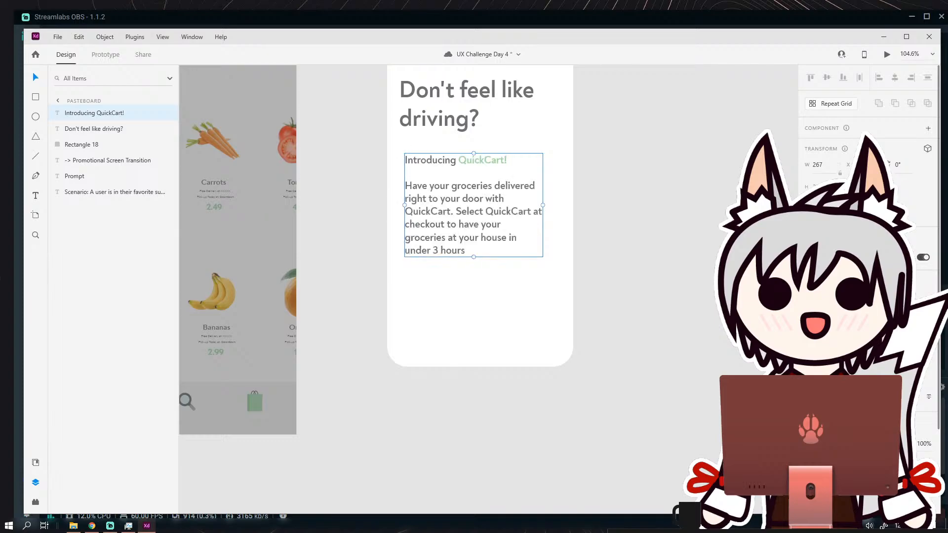
click(864, 298)
click(864, 233)
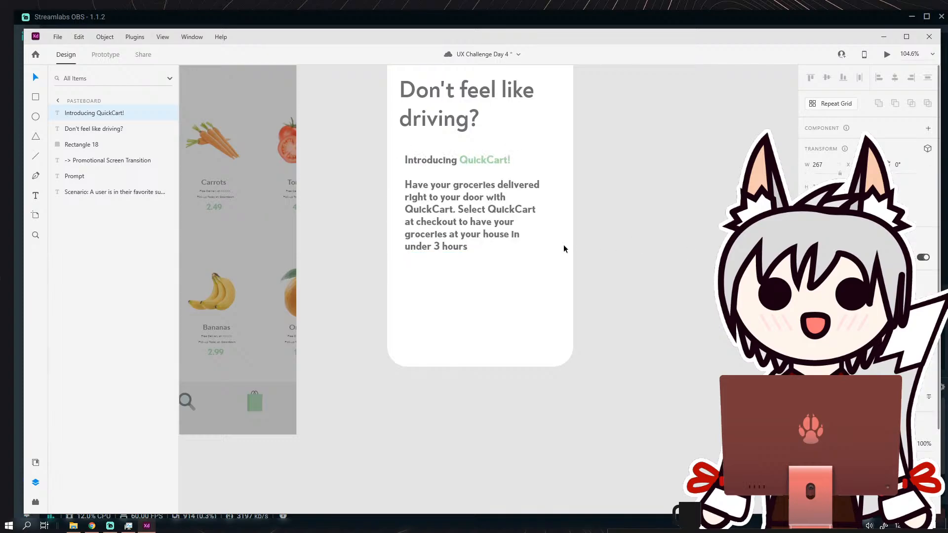
key(ctrl+z)
Give only the body paragraph below the "Introducing QuickCart!" line a lighter font weight.
double_click(470, 250)
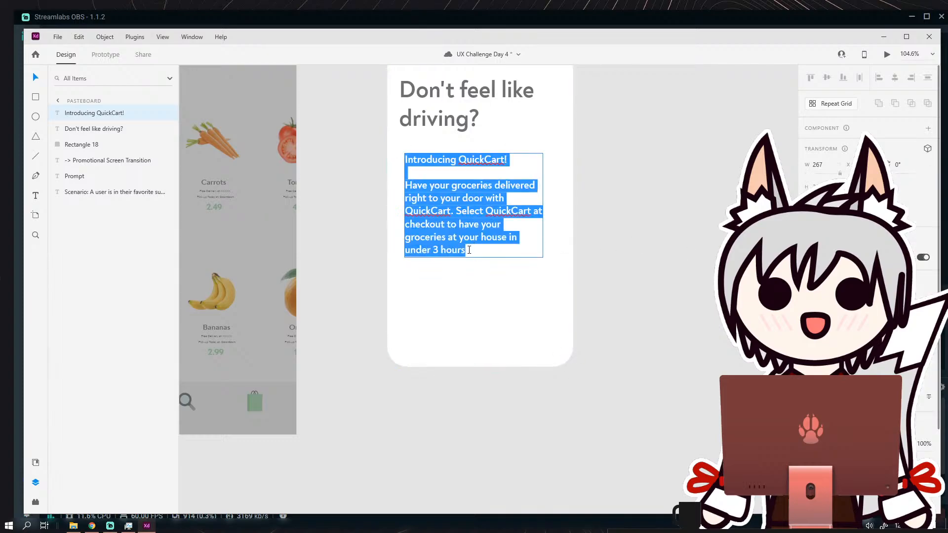
drag(469, 250, 405, 191)
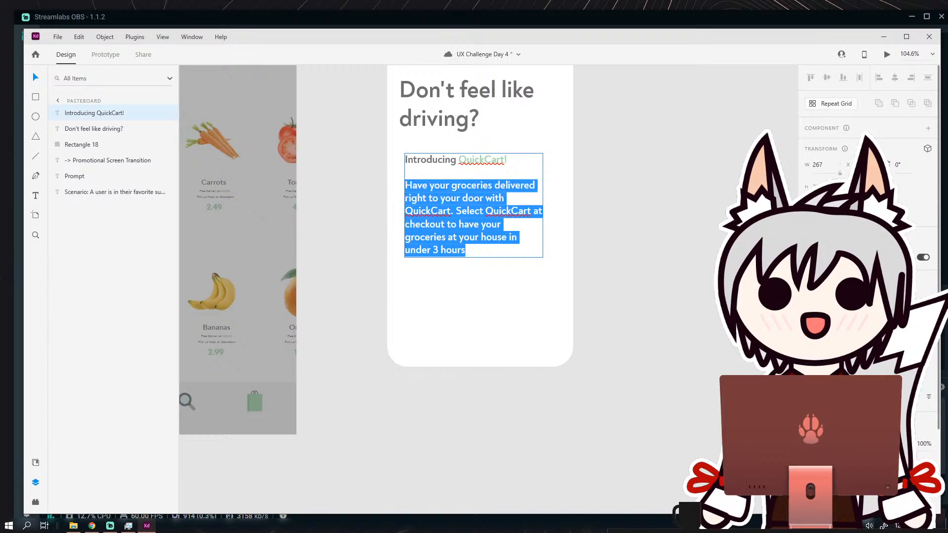
click(889, 302)
click(889, 233)
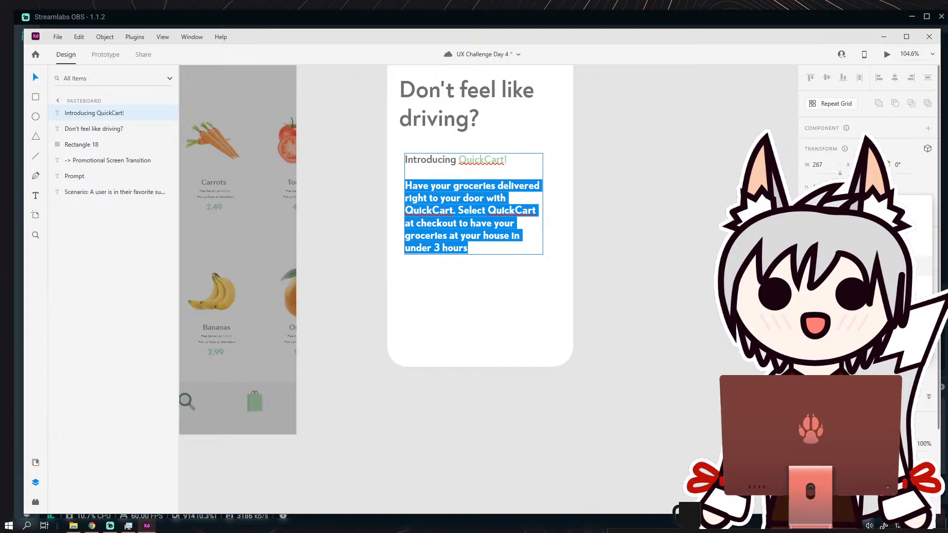
key(ctrl+z)
key(Escape)
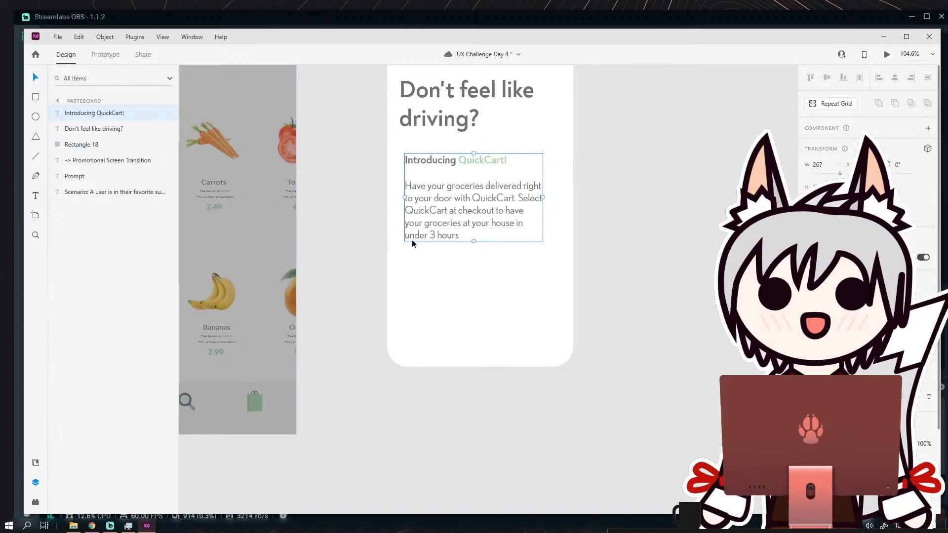
key(Escape)
Examine the promotional card's rewritten copy close up and beside the dimmed home screen.
drag(580, 288, 568, 329)
scroll(567, 326, down, 4)
scroll(555, 313, up, 4)
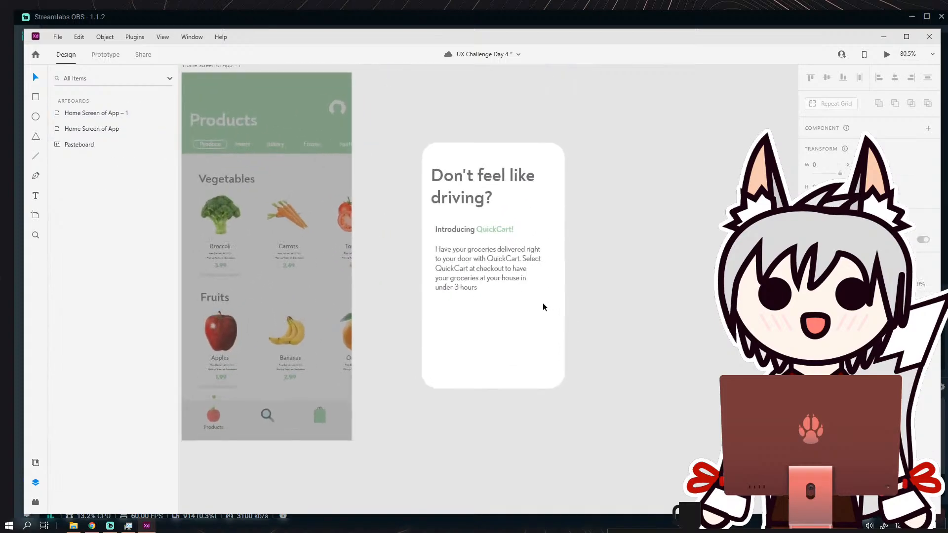
drag(511, 307, 498, 267)
scroll(498, 268, up, 1)
scroll(497, 268, down, 4)
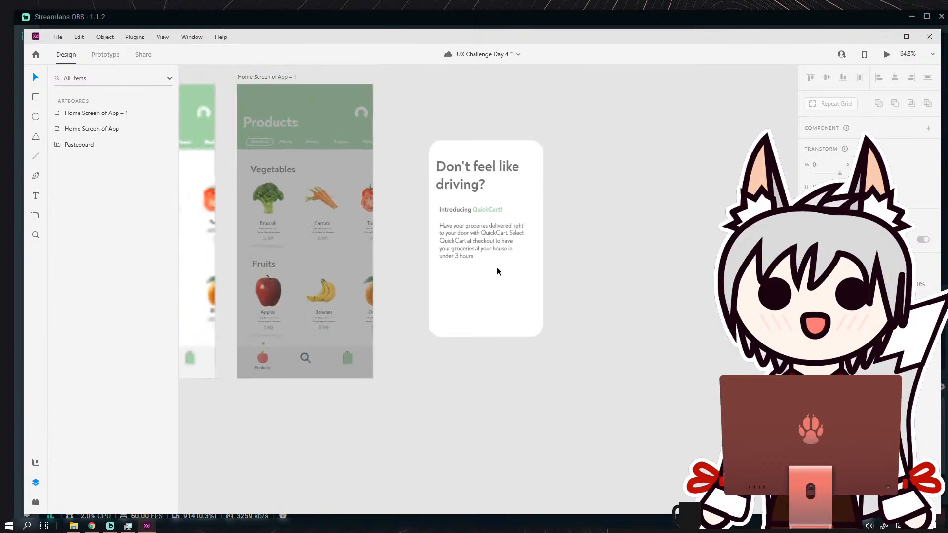
scroll(496, 262, up, 5)
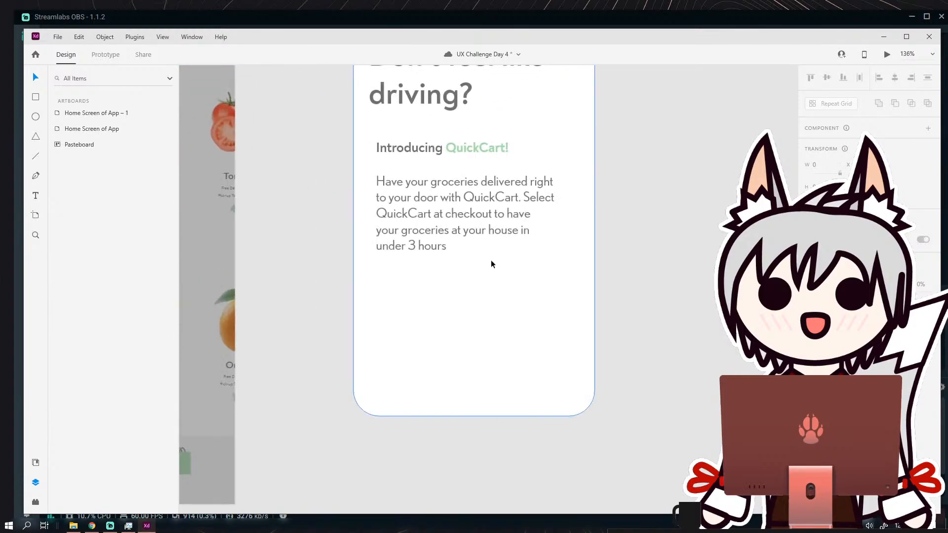
scroll(491, 260, down, 4)
scroll(490, 257, up, 4)
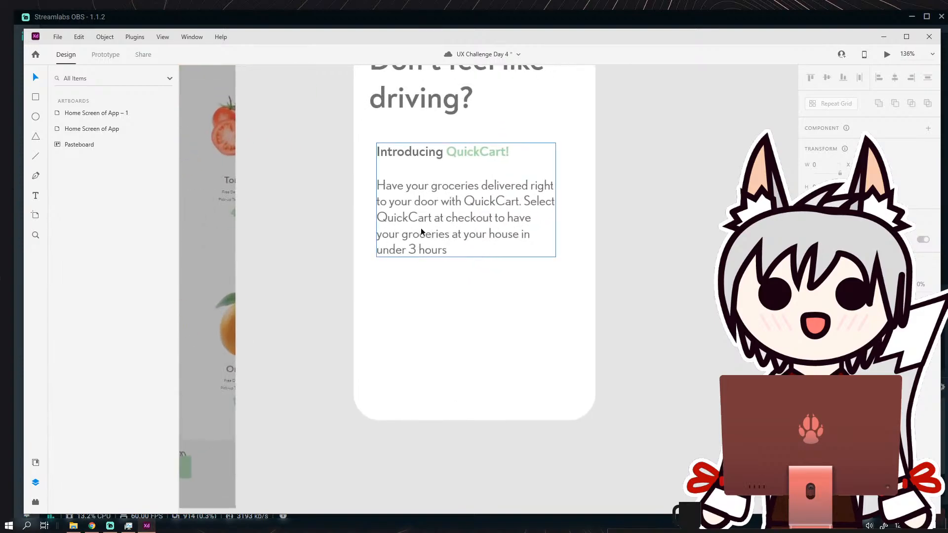
Colour both "QuickCart" mentions in the body paragraph with the green sampled from "QuickCart!" in the intro line.
double_click(486, 200)
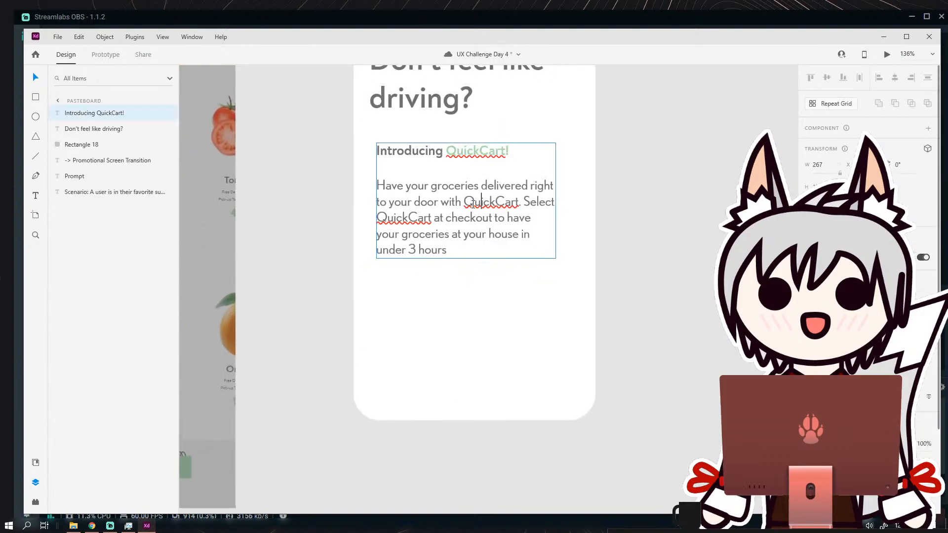
drag(465, 203, 522, 205)
click(929, 482)
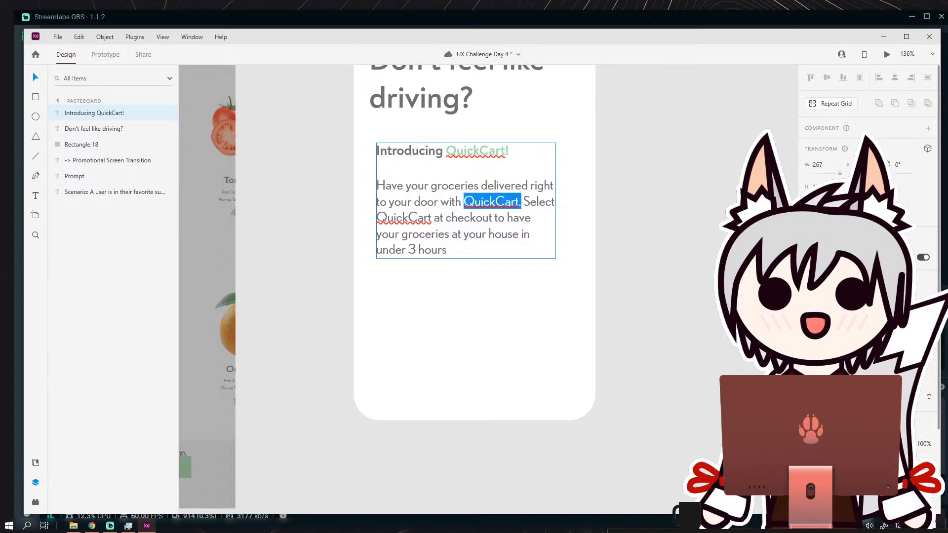
click(499, 150)
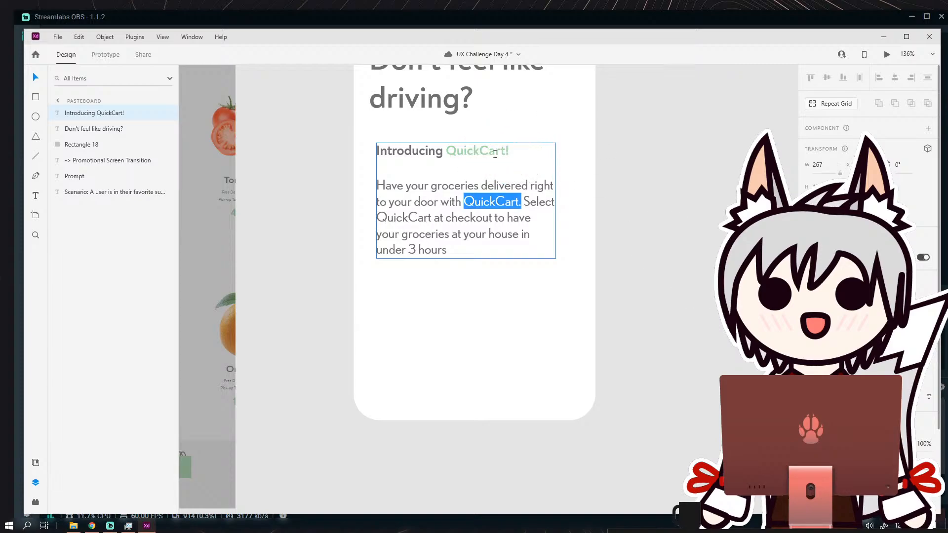
drag(430, 217, 377, 218)
click(430, 218)
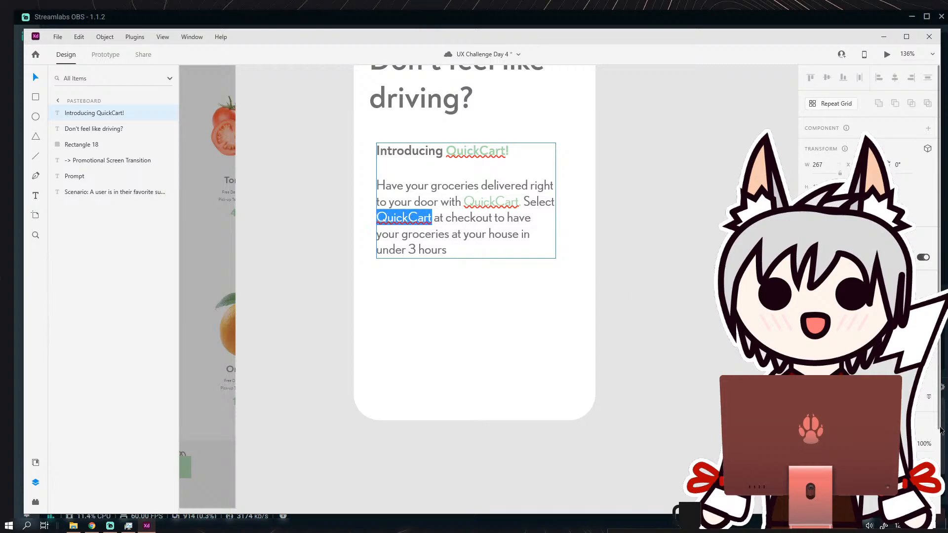
click(485, 156)
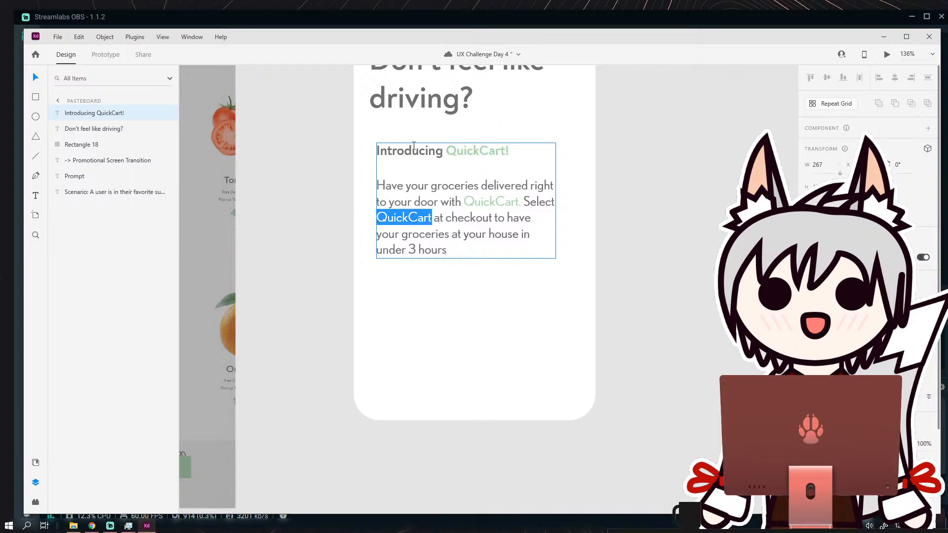
key(Escape)
Examine the green "QuickCart" mentions and the empty space beneath the card's body paragraph.
scroll(528, 268, down, 3)
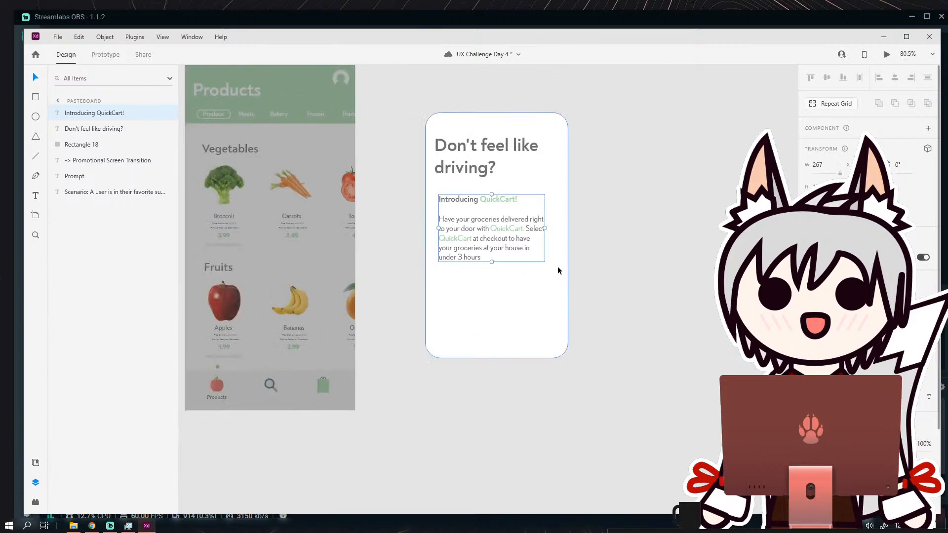
scroll(516, 247, up, 4)
scroll(504, 235, up, 1)
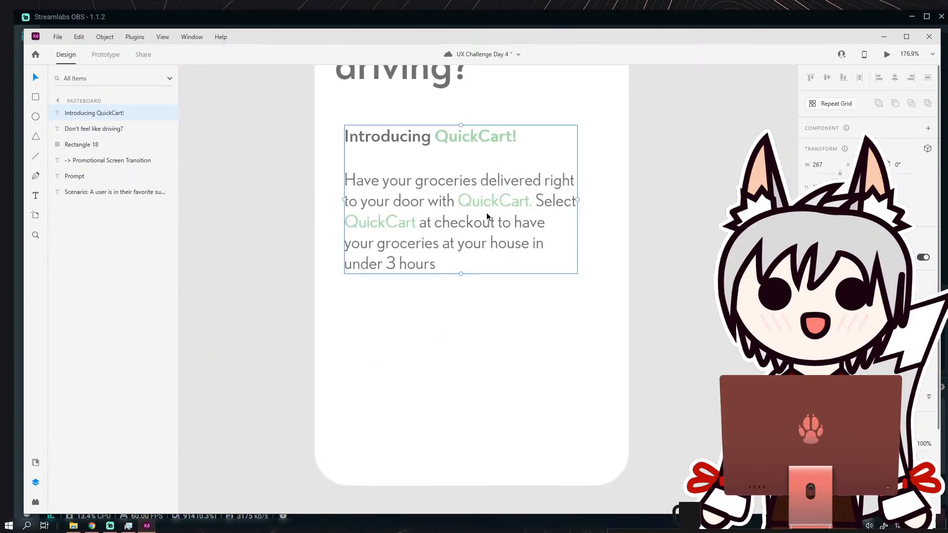
scroll(487, 217, down, 6)
click(582, 224)
scroll(560, 218, down, 1)
scroll(559, 218, down, 3)
scroll(524, 228, up, 3)
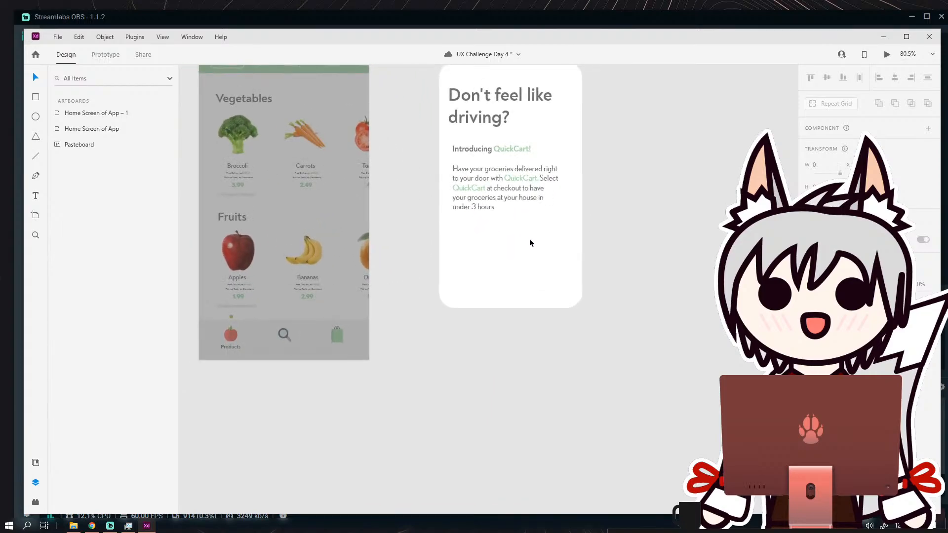
drag(530, 239, 437, 217)
scroll(415, 247, up, 2)
scroll(446, 208, down, 1)
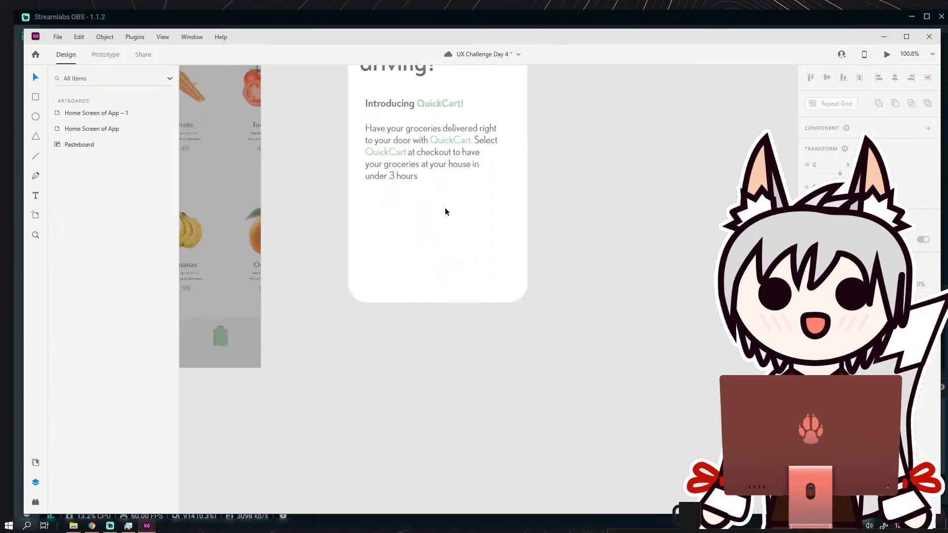
scroll(277, 193, up, 1)
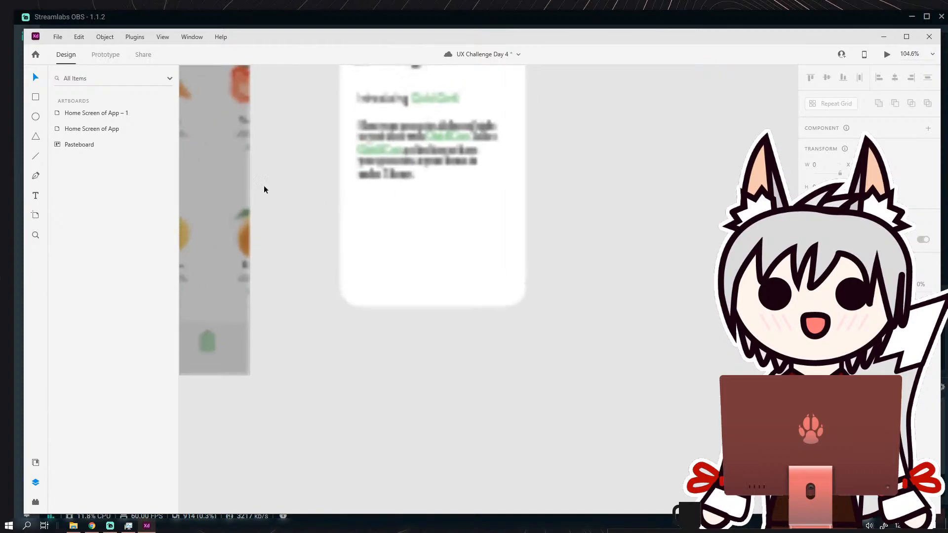
Draw a borderless pill-shaped button about 237 wide below the body paragraph, filled with the green sampled from "QuickCart!".
click(36, 97)
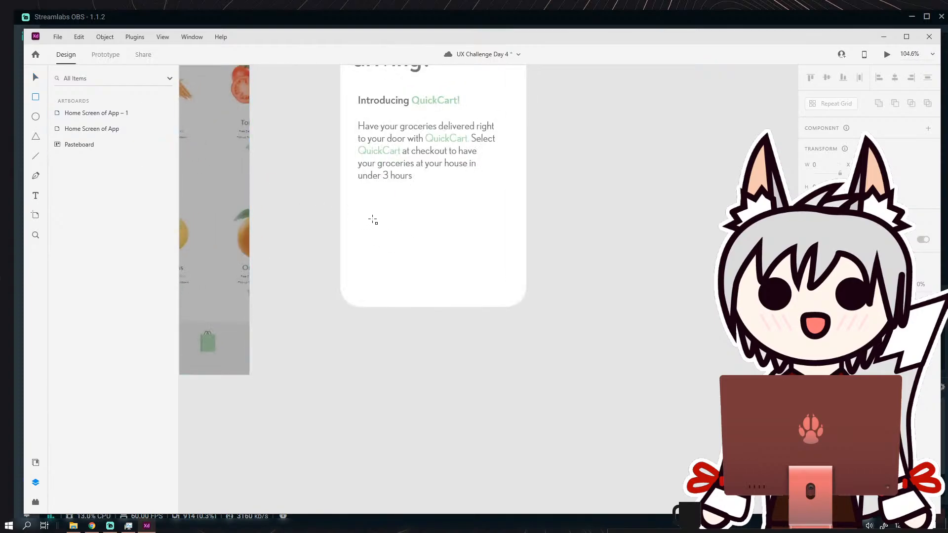
drag(368, 212, 453, 227)
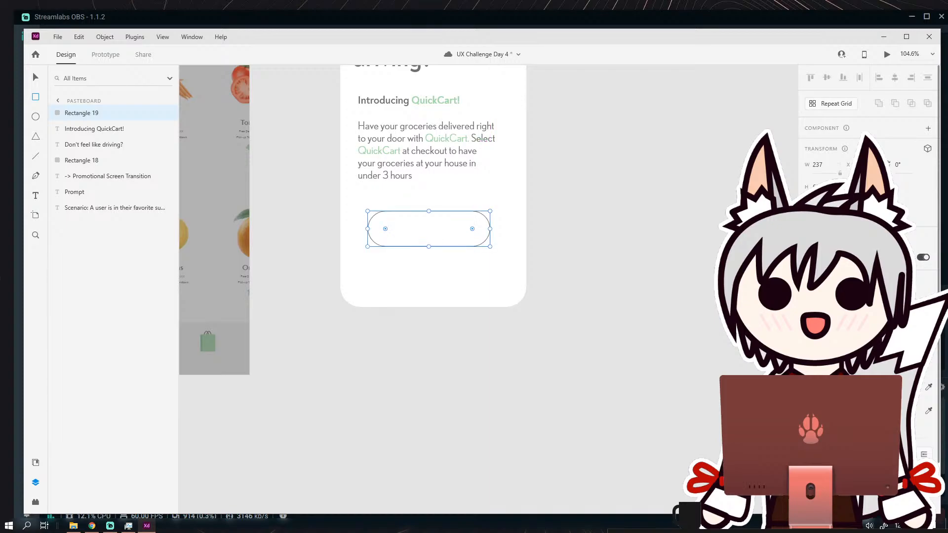
click(809, 411)
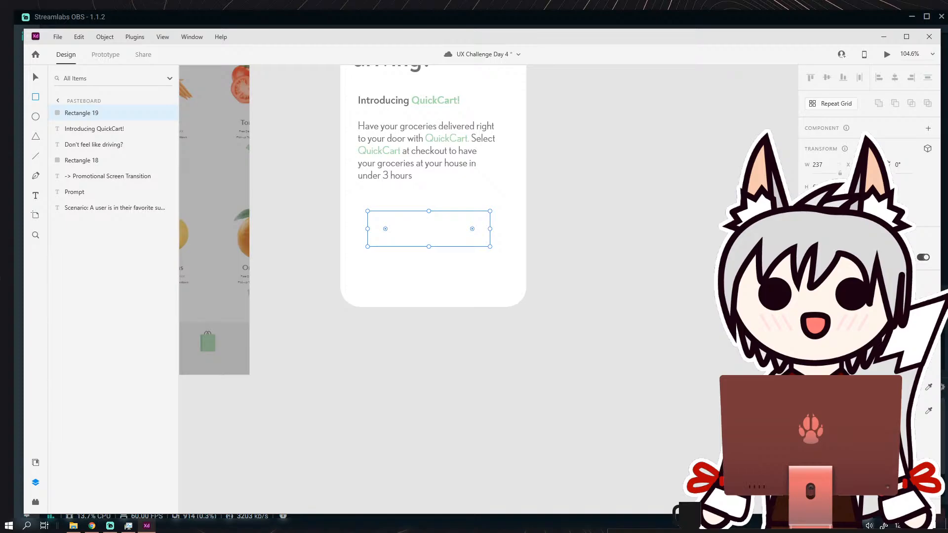
click(430, 104)
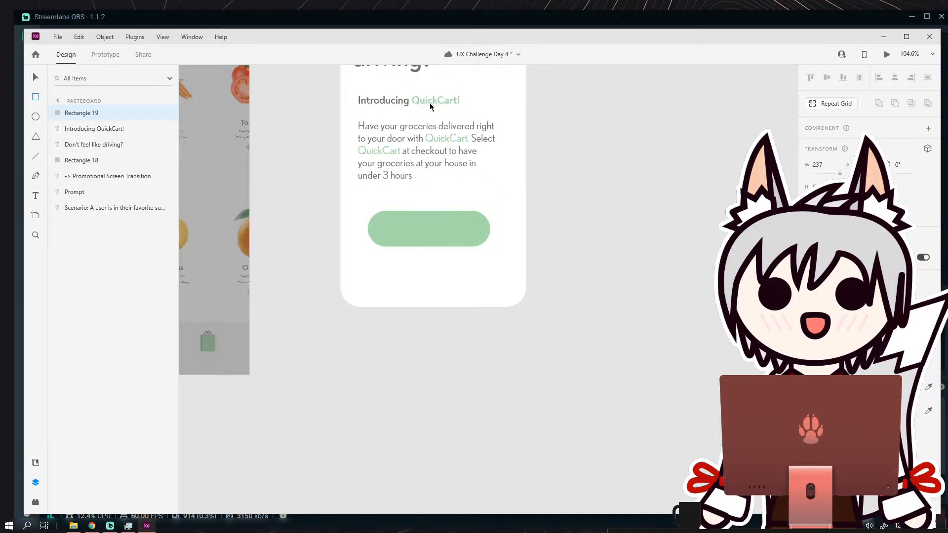
click(37, 78)
click(600, 213)
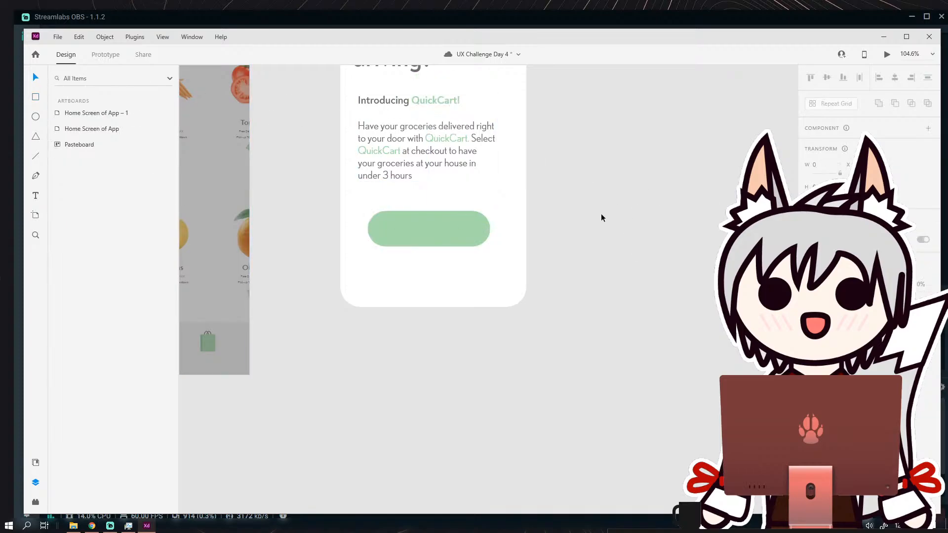
Add a "Got it!" text box about 246 wide on the empty canvas beside the promotional card.
scroll(597, 216, down, 5)
scroll(597, 216, up, 5)
click(434, 276)
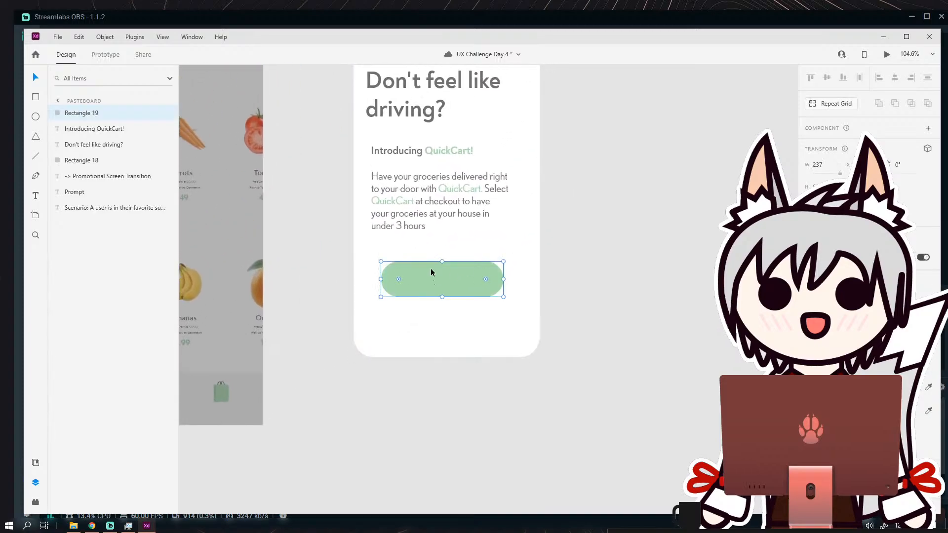
click(36, 196)
drag(583, 285, 711, 347)
text(Go)
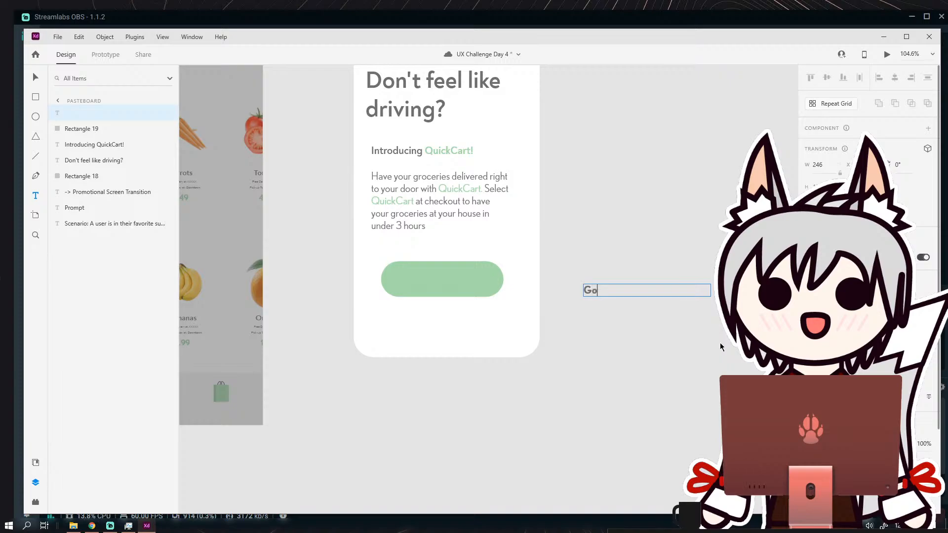
text(t It!)
key(Escape)
Rewrite the button label in all capitals as "GOT IT".
click(640, 282)
double_click(615, 279)
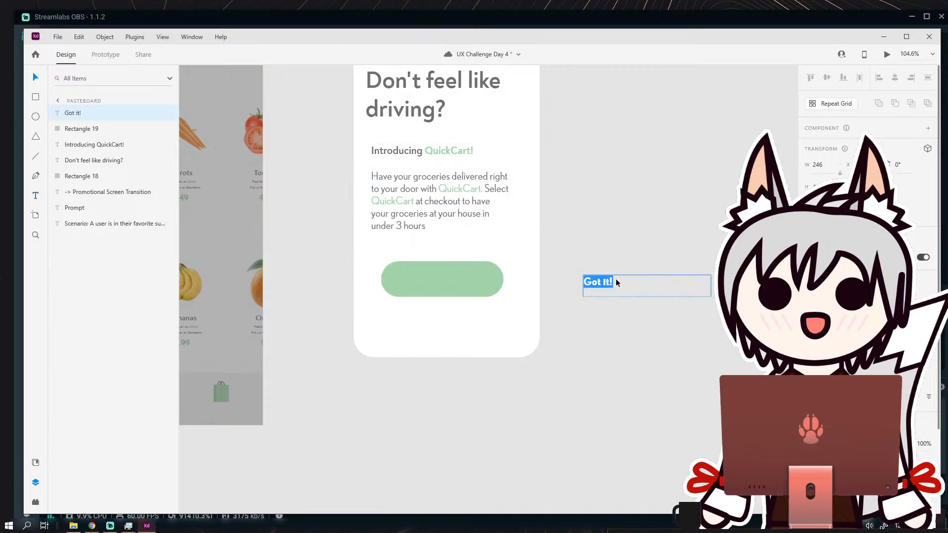
click(615, 278)
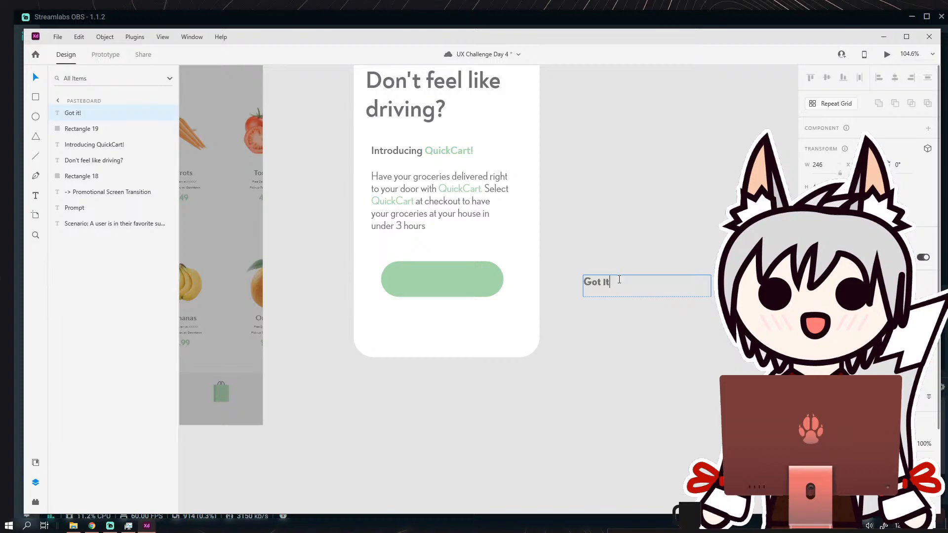
key(BackSpace)
key(BackSpace)
key(BackSpace)
text(IT)
Change the font of the "GOT IT" label text.
key(ctrl+a)
click(908, 295)
click(908, 295)
click(904, 315)
click(907, 267)
key(Escape)
double_click(613, 285)
click(612, 284)
key(ctrl+a)
click(908, 295)
scroll(869, 291, down, 3)
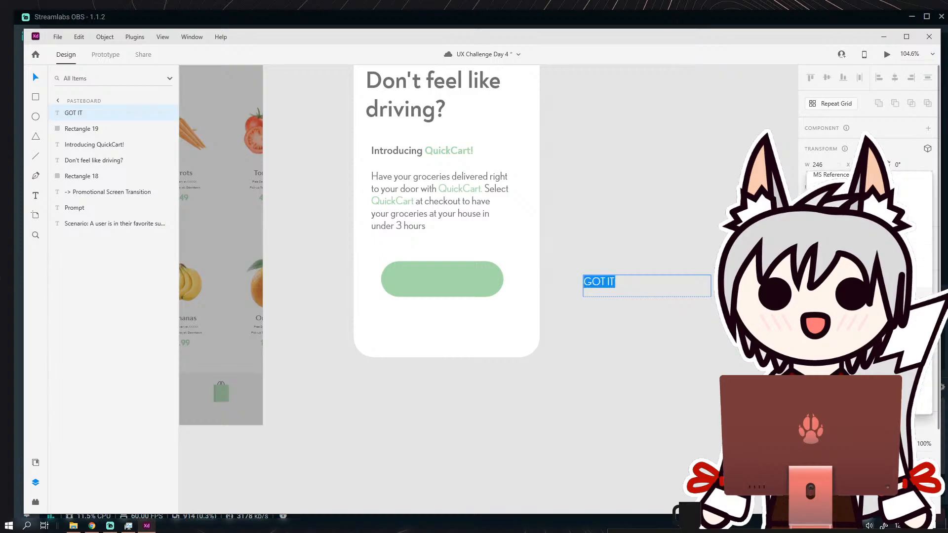
click(869, 316)
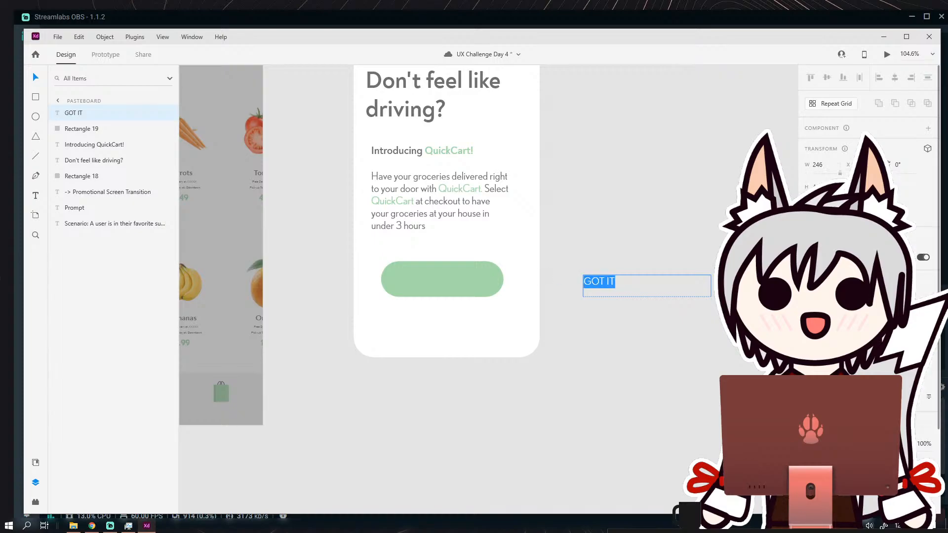
Retype the label as "Got it!" and give it a heavier font weight.
text(Got it!)
key(ctrl+a)
click(925, 332)
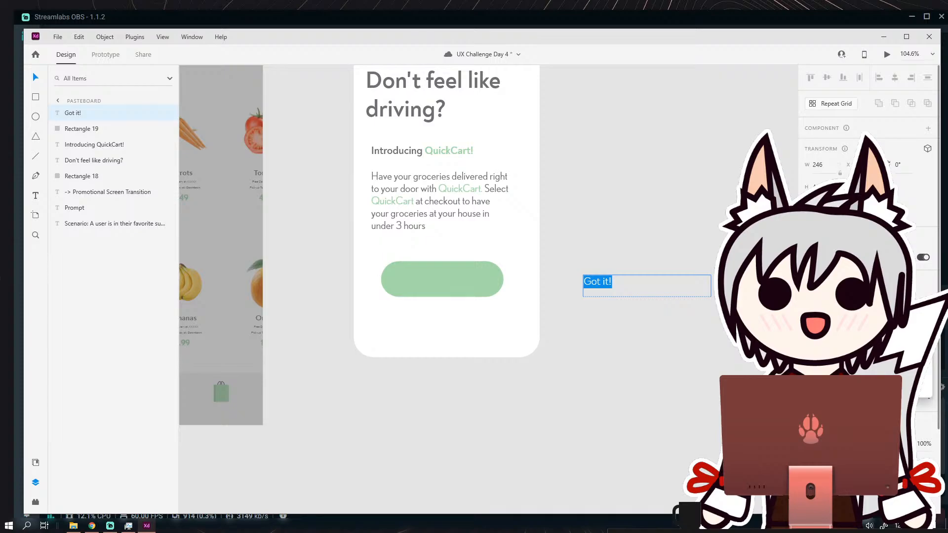
click(889, 378)
Colour the "Got it!" label white and place it over the green button.
scroll(869, 378, down, 3)
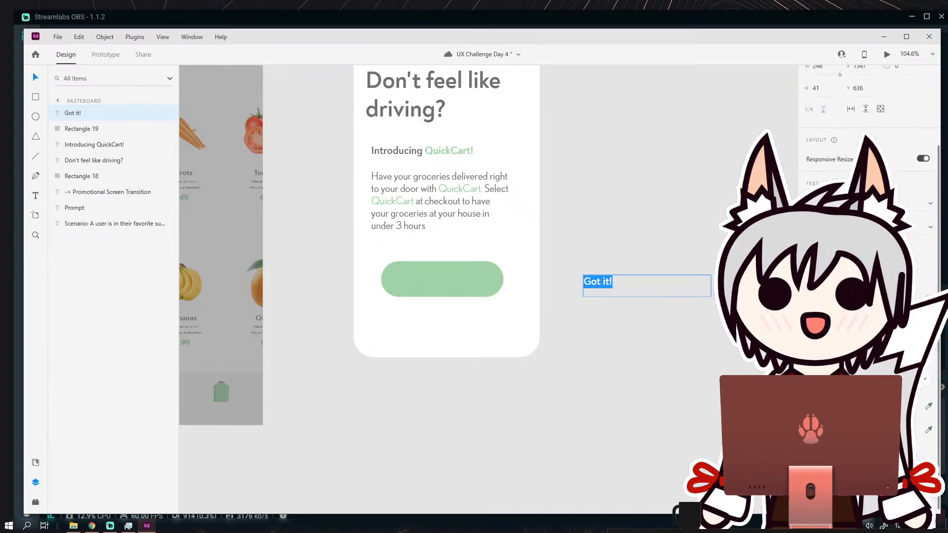
click(823, 401)
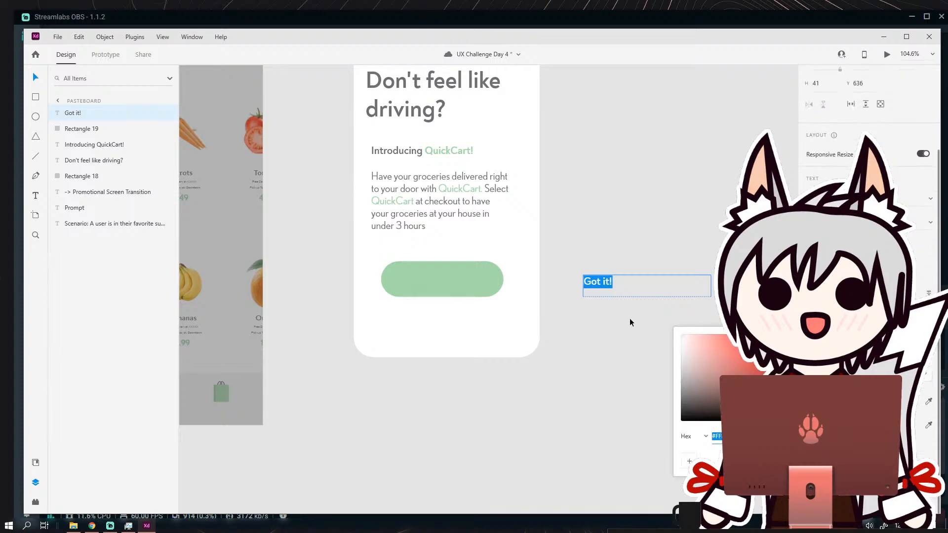
key(Escape)
drag(605, 280, 448, 278)
Increase the font size of the "Got it!" label on the green button.
scroll(447, 278, up, 5)
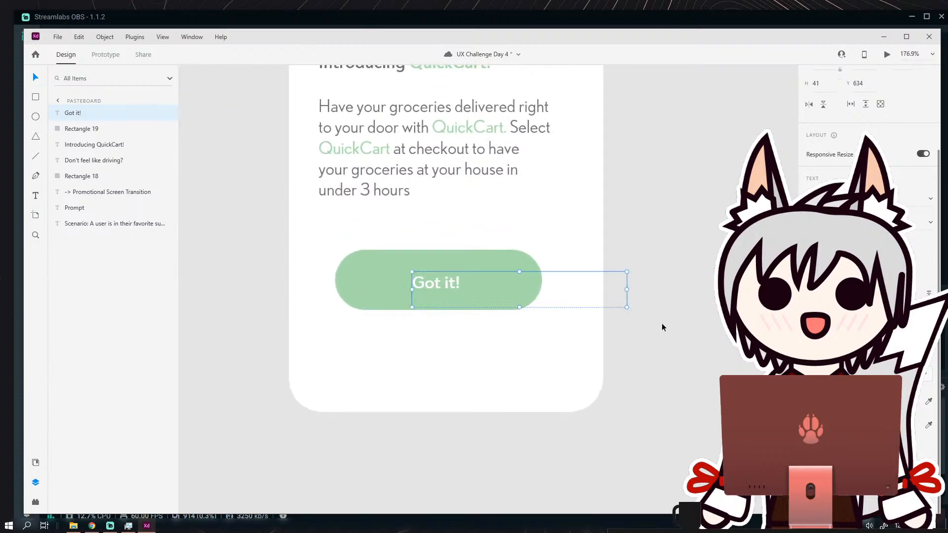
double_click(447, 282)
drag(462, 284, 356, 284)
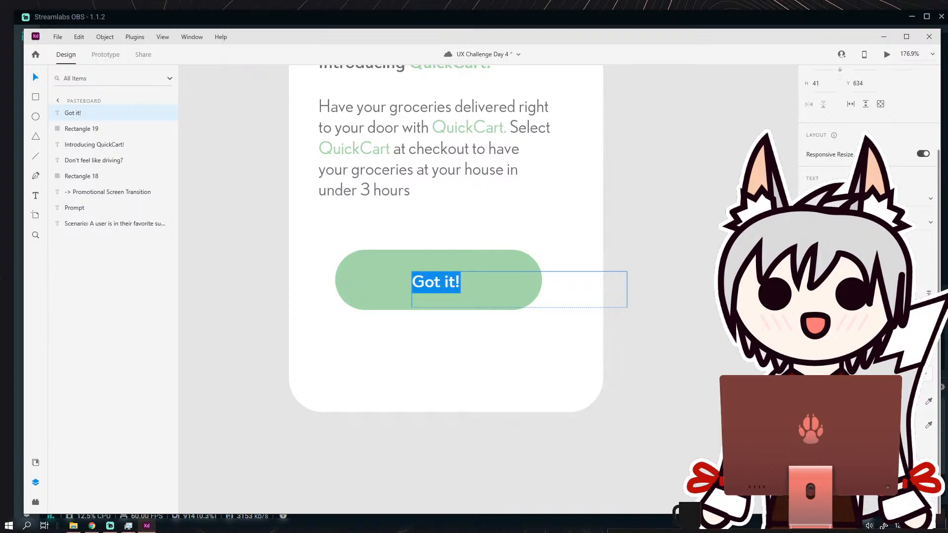
key(Return)
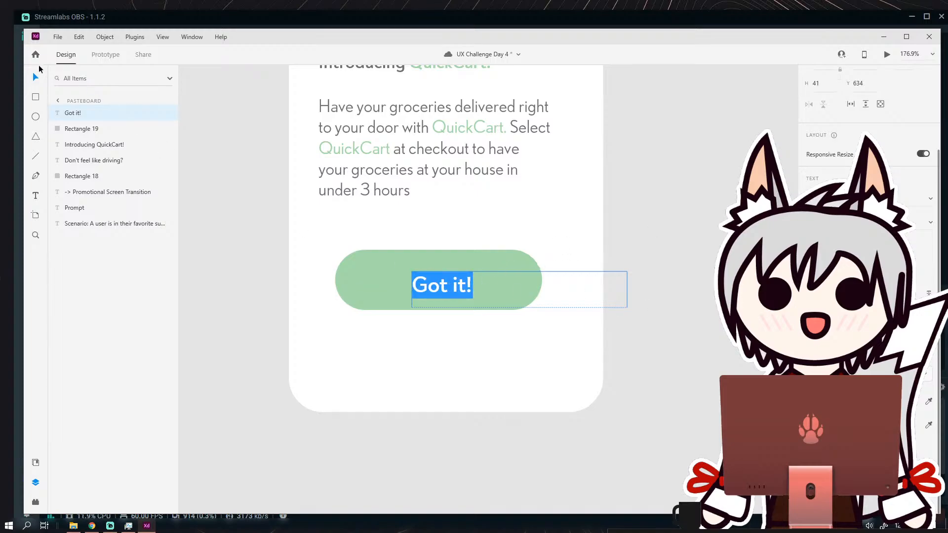
Reposition the label on the button and narrow its text box to about 69 wide to fit the words.
key(Escape)
click(201, 212)
mouse_move(451, 284)
mouse_down()
mouse_move(437, 279)
mouse_move(447, 281)
mouse_up()
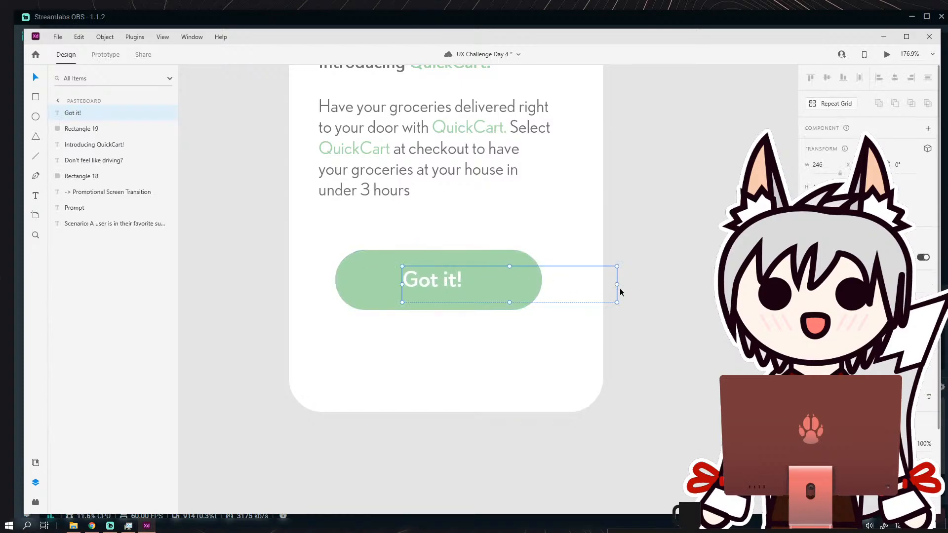
drag(616, 285, 463, 279)
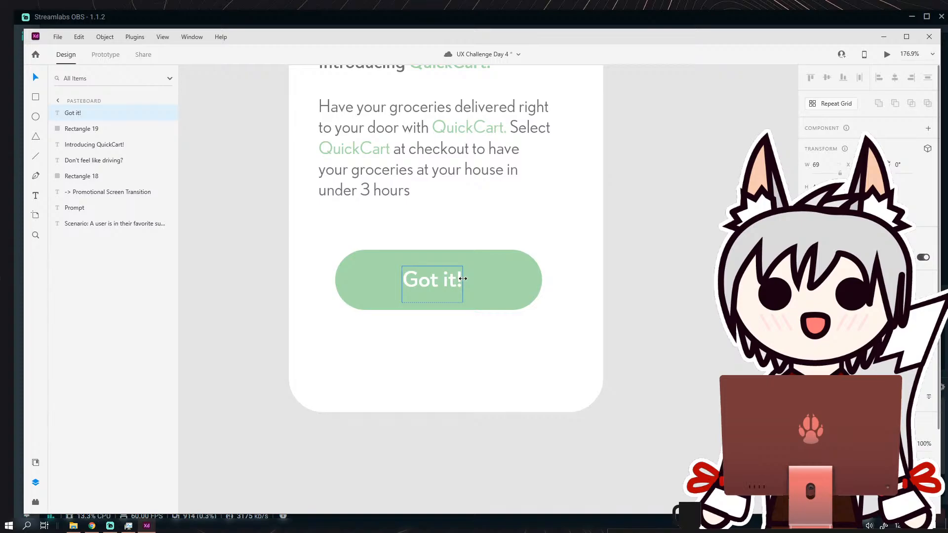
Centre the "Got it!" label horizontally and vertically on the green button.
shift+click(496, 271)
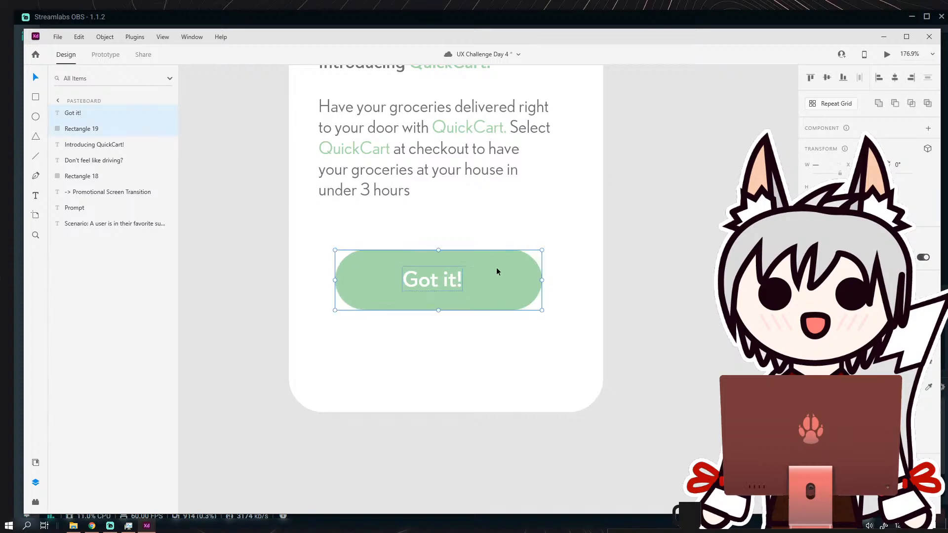
click(895, 79)
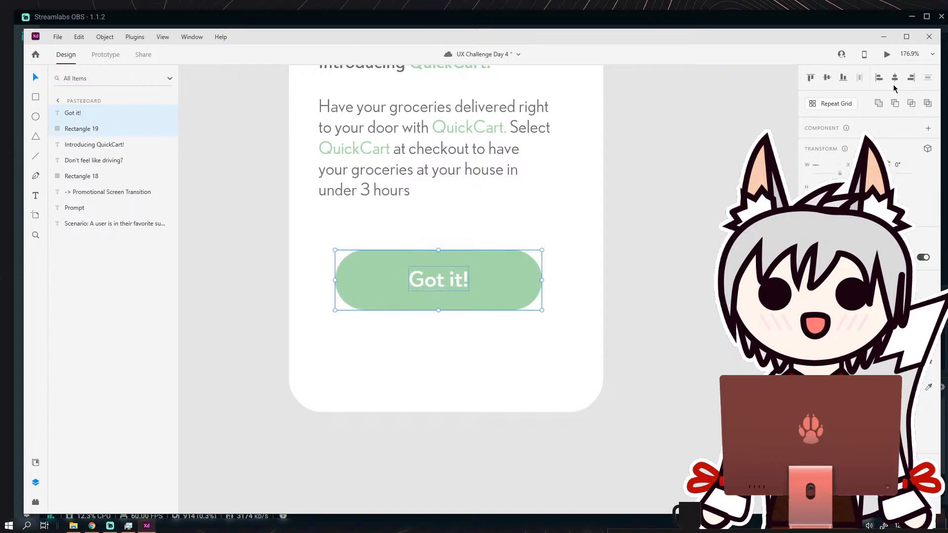
click(827, 78)
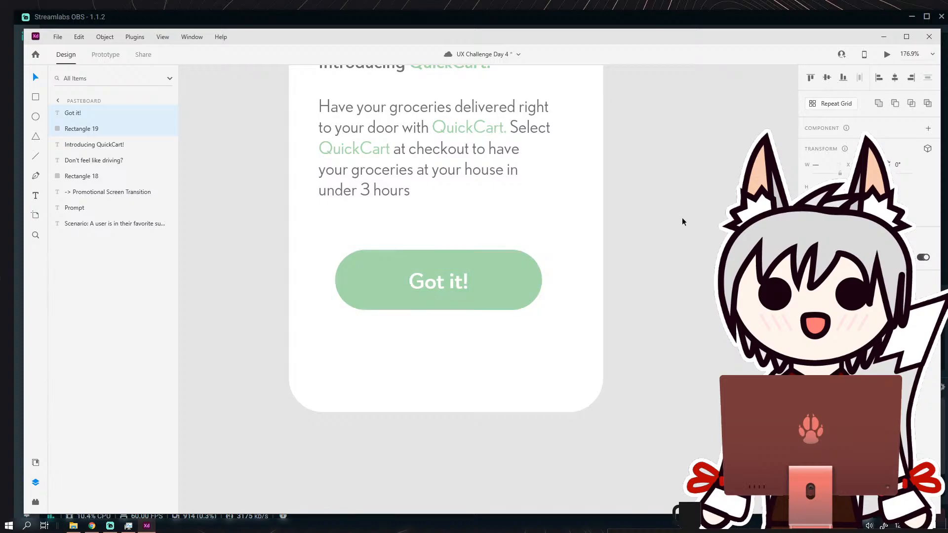
click(682, 221)
Group the "Got it!" label with its green button shape.
scroll(657, 247, down, 5)
scroll(659, 257, up, 3)
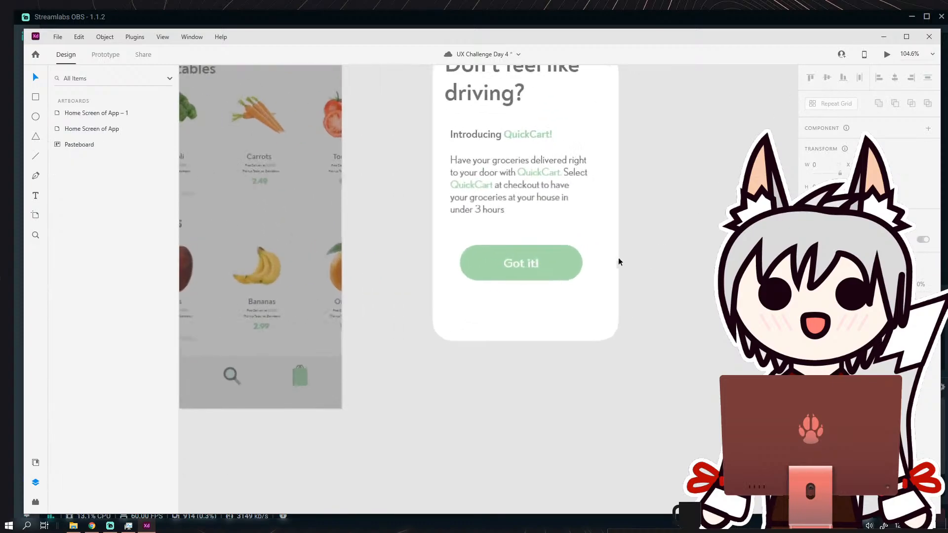
scroll(560, 269, up, 2)
click(557, 260)
click(105, 37)
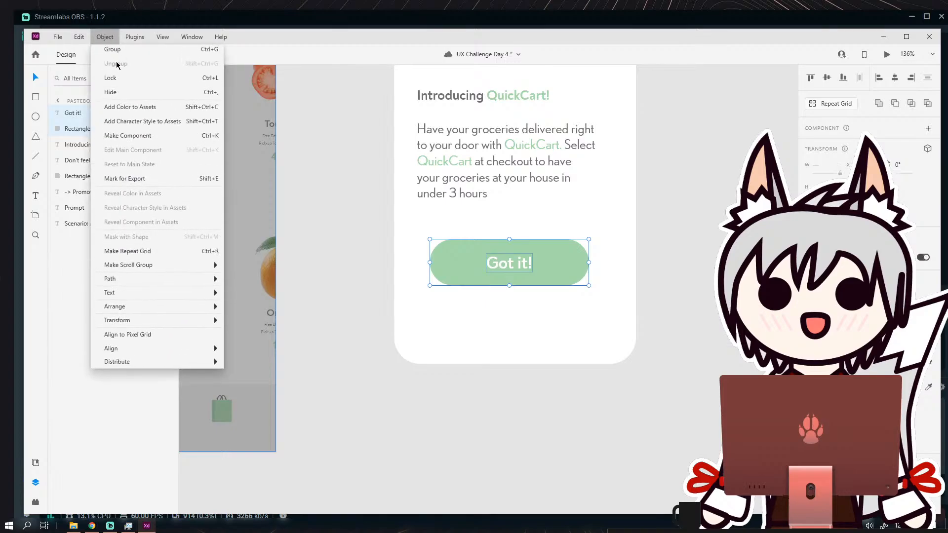
click(122, 50)
click(304, 176)
Shorten the white card by raising its bottom edge closer to the "Got it!" button.
scroll(534, 242, down, 3)
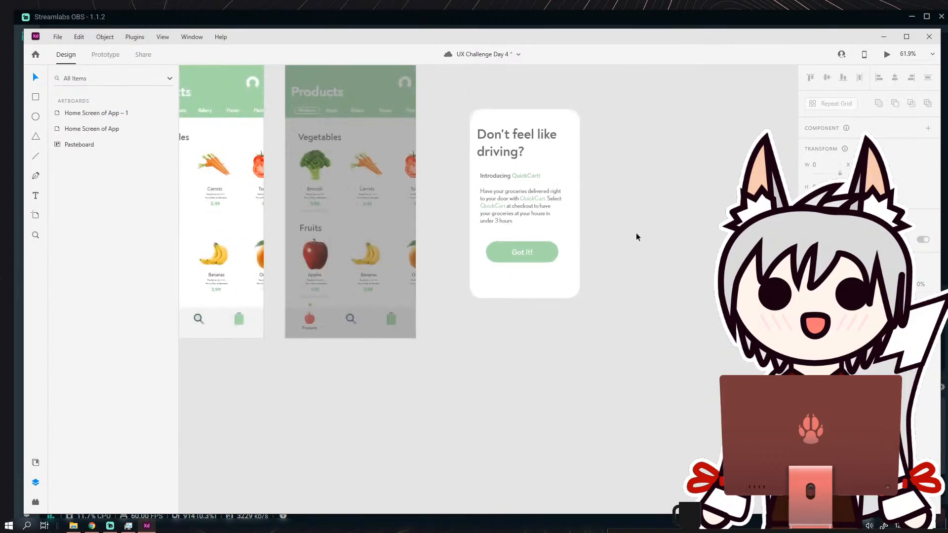
scroll(568, 264, up, 1)
click(533, 309)
drag(511, 311, 509, 286)
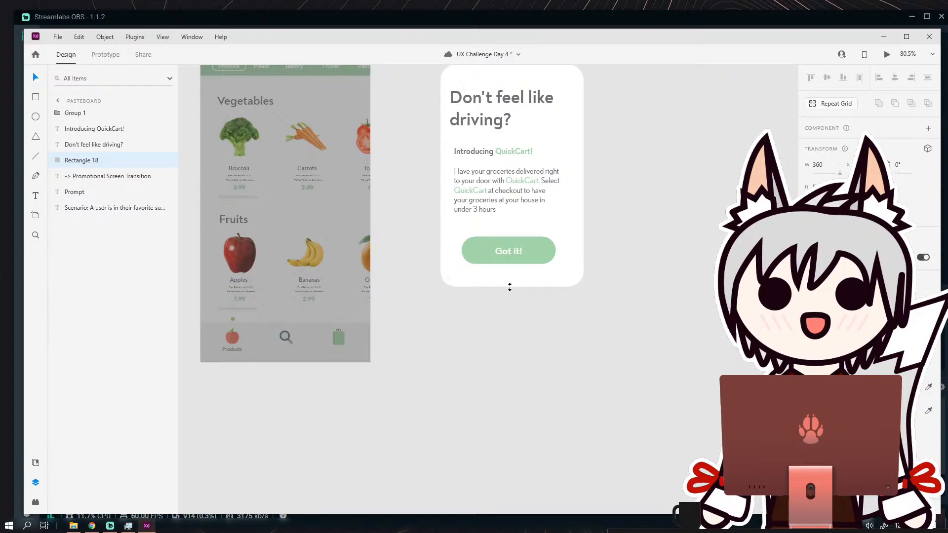
scroll(603, 320, up, 3)
mouse_move(493, 188)
mouse_down()
mouse_move(493, 179)
mouse_move(500, 188)
mouse_up()
click(594, 171)
scroll(501, 189, up, 3)
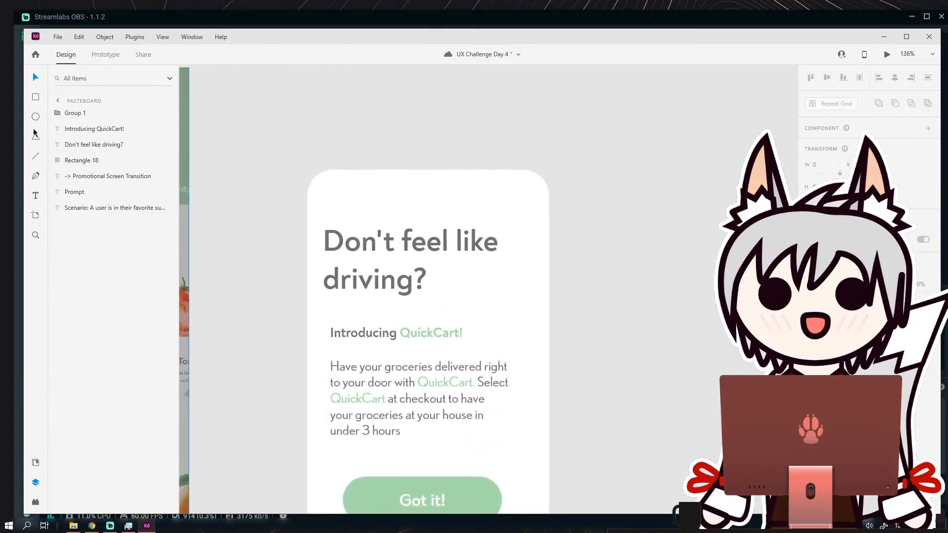
click(35, 97)
mouse_move(627, 194)
mouse_down()
mouse_move(494, 176)
mouse_move(466, 228)
mouse_up()
scroll(477, 186, up, 3)
scroll(466, 224, up, 3)
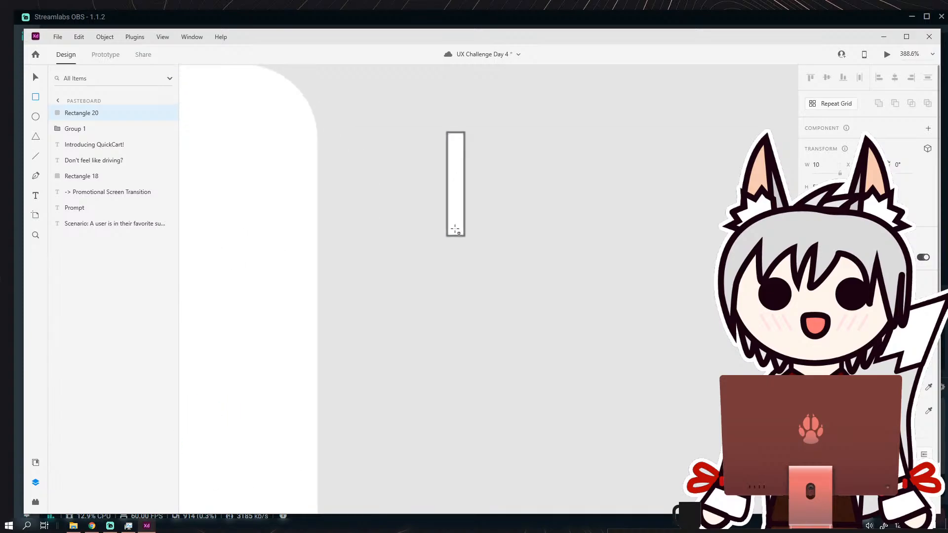
scroll(455, 230, up, 3)
drag(451, 269, 458, 251)
key(ctrl+z)
scroll(461, 234, down, 3)
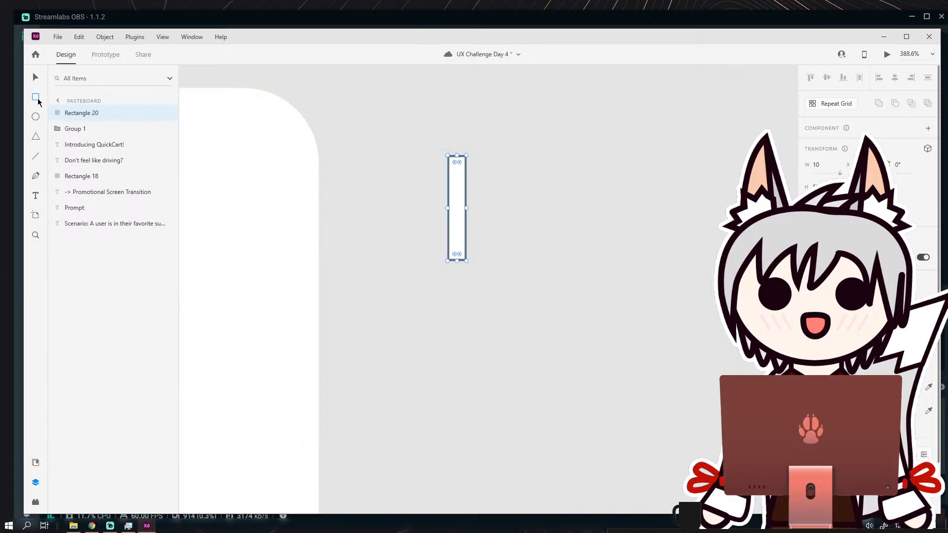
key(Delete)
scroll(419, 209, down, 7)
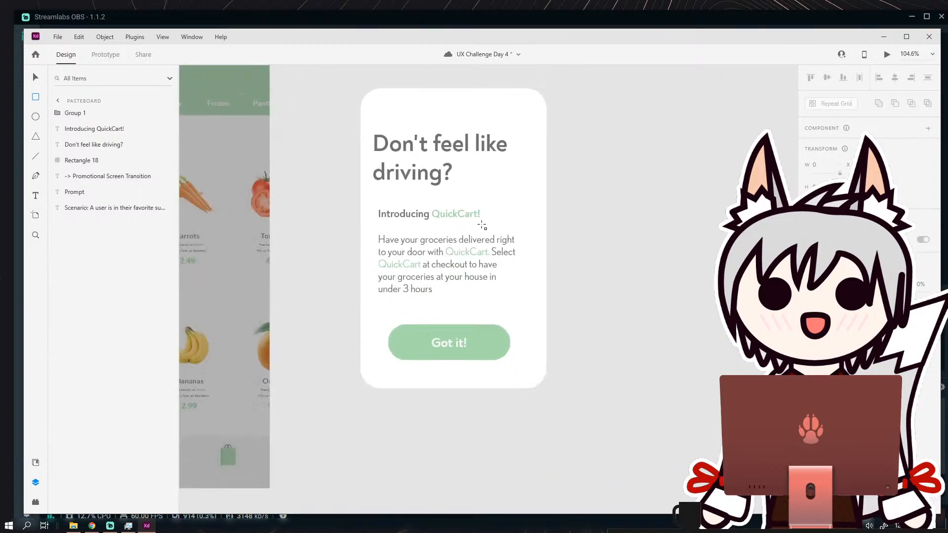
Lower the white card's top edge to reduce the empty space above the heading.
key(v)
click(472, 110)
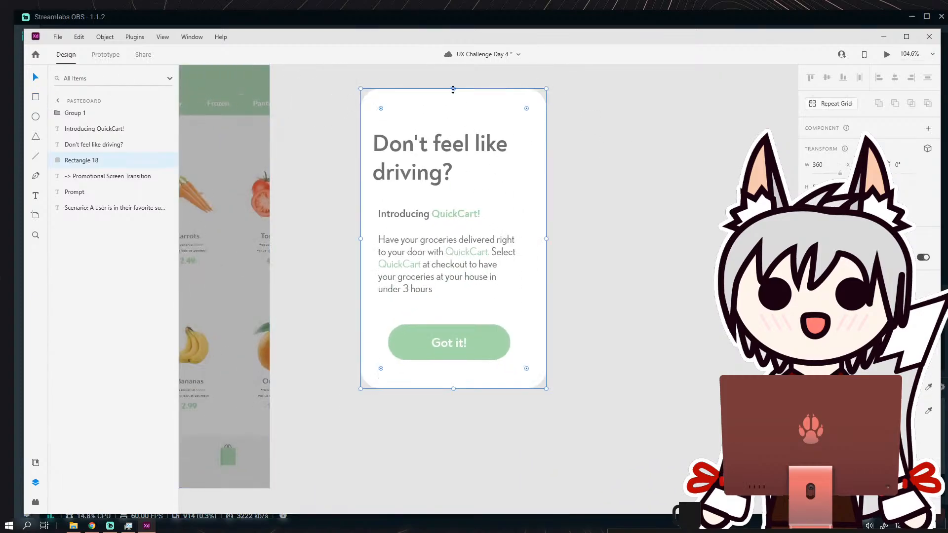
drag(453, 90, 452, 106)
click(464, 88)
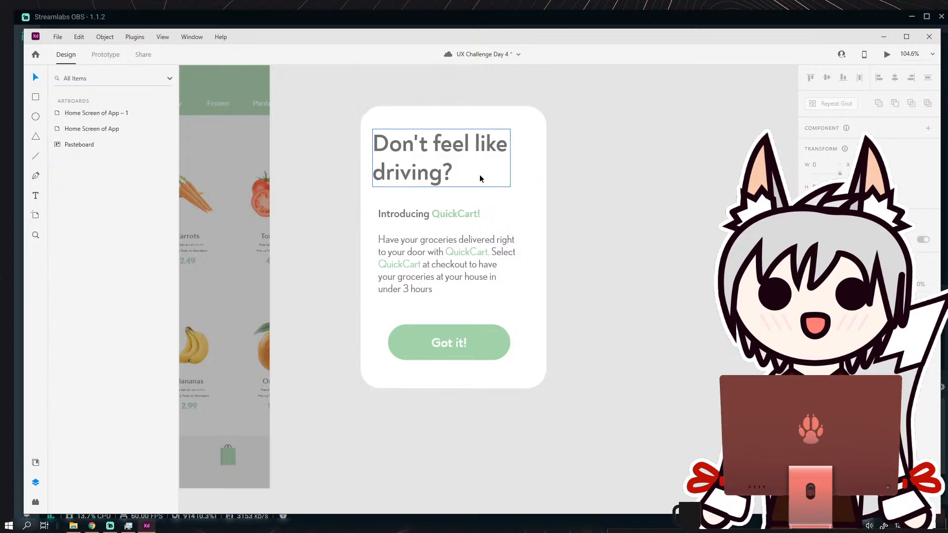
Centre the grouped "Got it!" button horizontally within the white card.
scroll(500, 206, down, 3)
scroll(458, 245, up, 2)
click(462, 271)
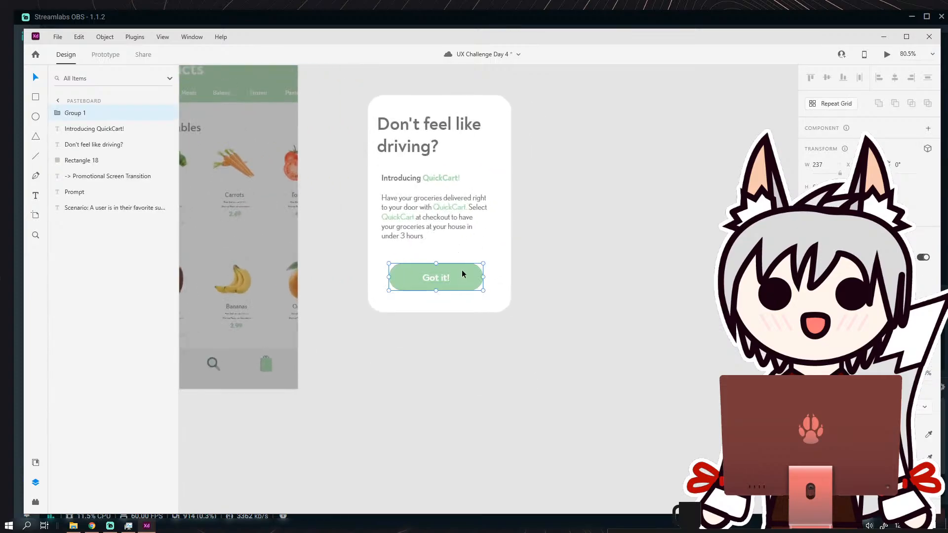
click(490, 259)
click(586, 191)
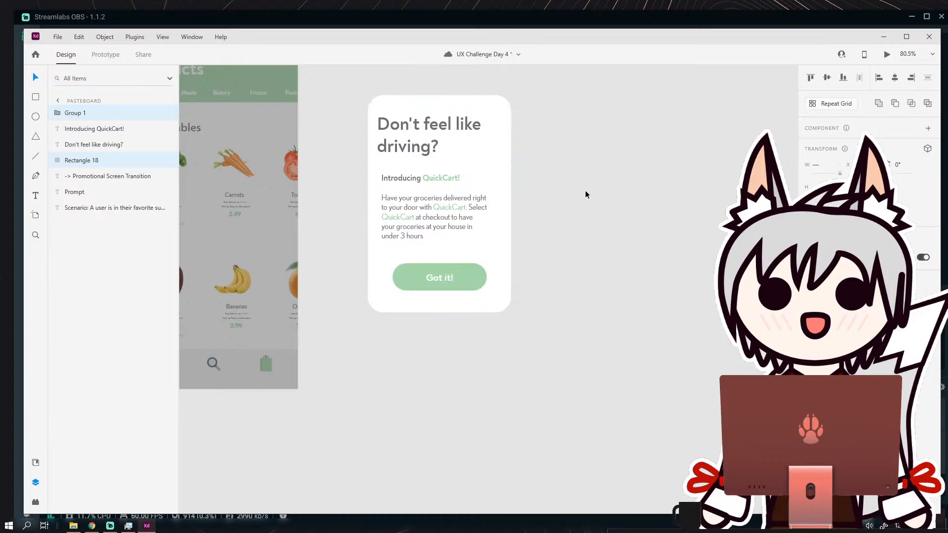
Align the left edge of the "Don't feel like driving?" heading with the body text below it.
scroll(555, 213, down, 2)
scroll(554, 211, up, 1)
scroll(511, 169, up, 3)
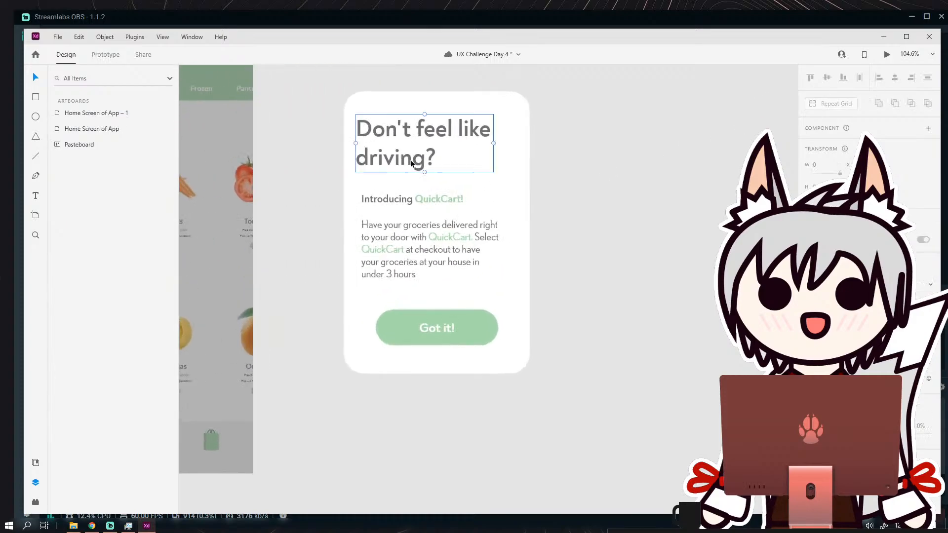
click(410, 164)
click(552, 160)
Adjust the vertical positions of the heading and body text so they sit closer together in the card.
scroll(544, 173, down, 2)
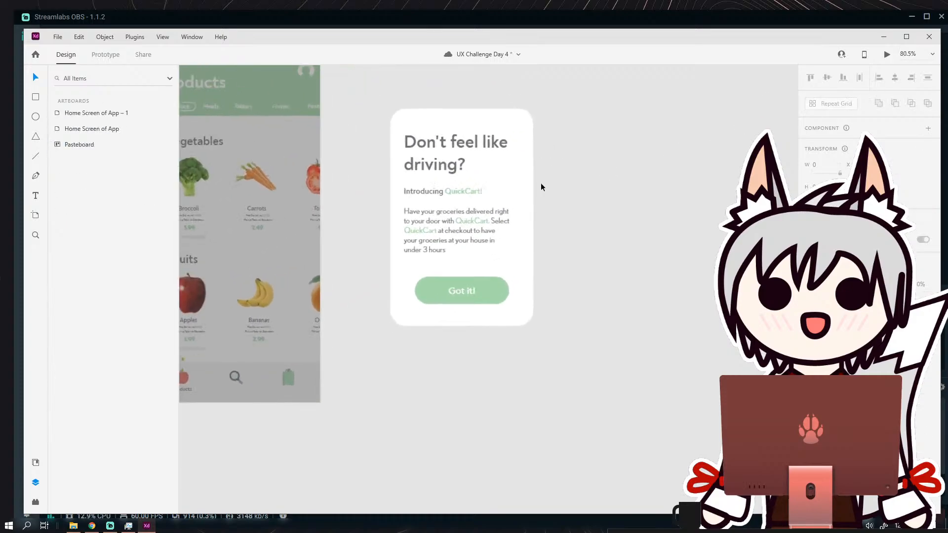
scroll(490, 217, up, 2)
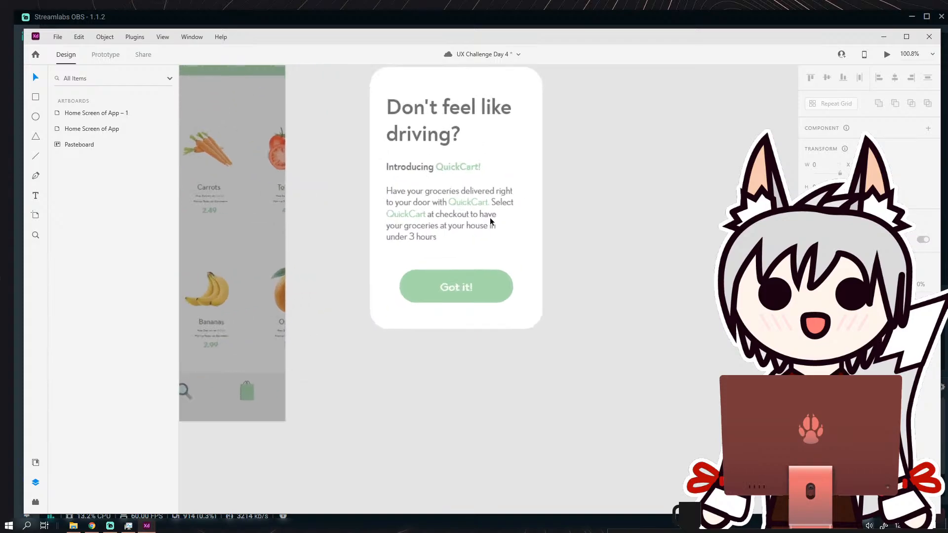
drag(490, 199, 454, 245)
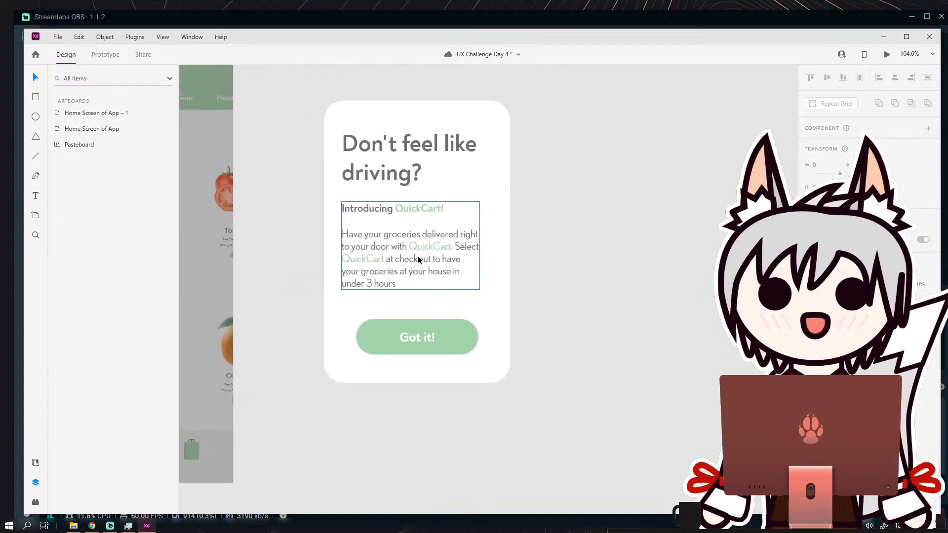
drag(412, 151, 410, 143)
click(530, 180)
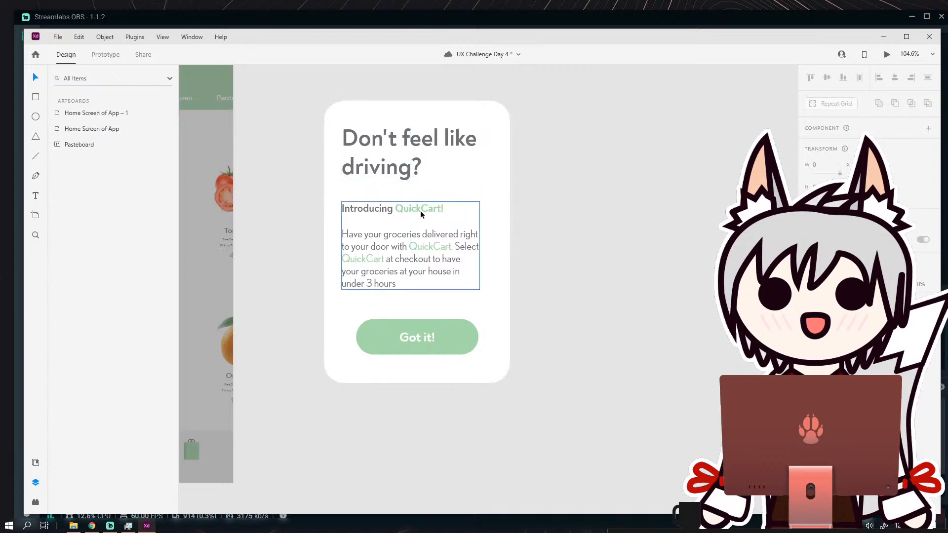
drag(413, 182, 396, 212)
click(531, 190)
Add a period after "under 3 hours" at the end of the card's body paragraph.
double_click(390, 275)
click(418, 282)
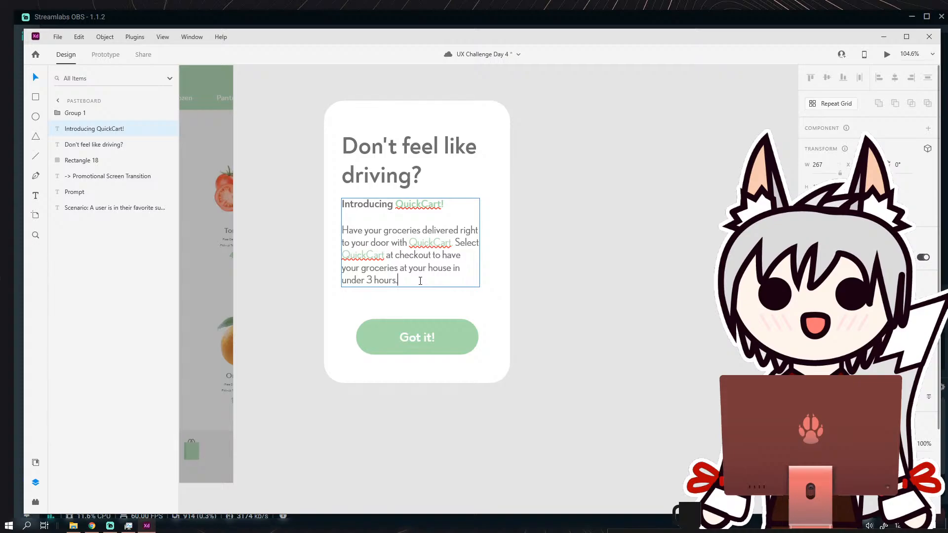
Move the "Got it!" button lower in the card to open more space beneath the body paragraph.
click(517, 243)
drag(444, 327, 446, 337)
click(512, 269)
double_click(417, 265)
click(407, 281)
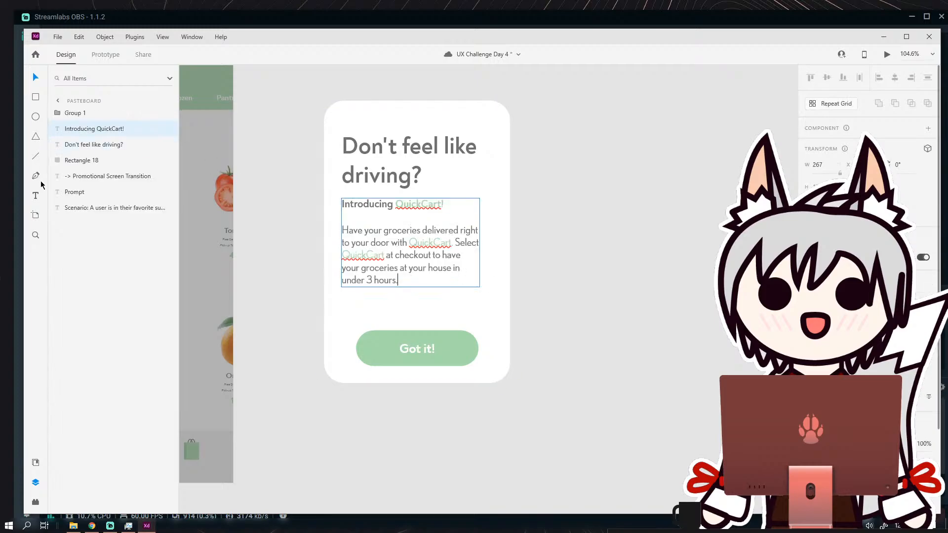
Add a "Starting at" text box between the body paragraph and the "Got it!" button.
click(36, 196)
drag(362, 306, 455, 331)
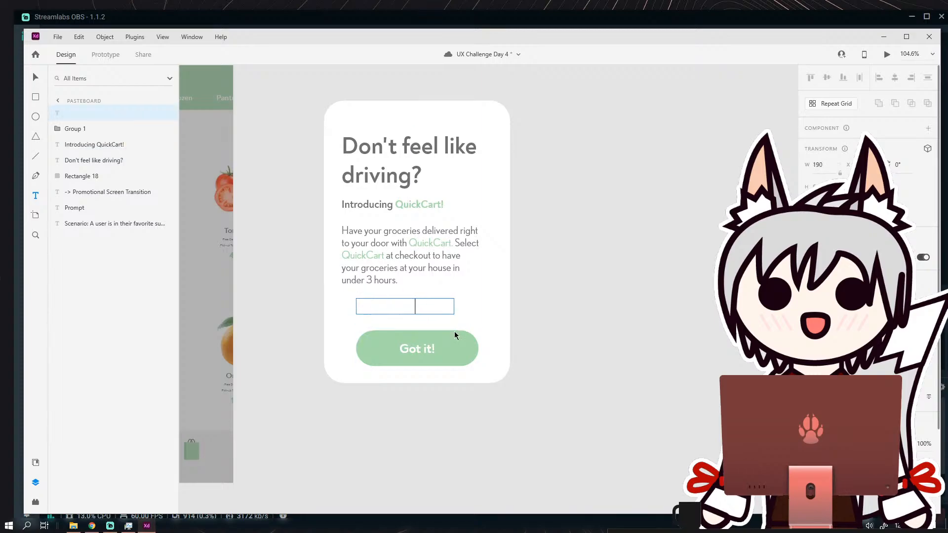
key(ctrl+a)
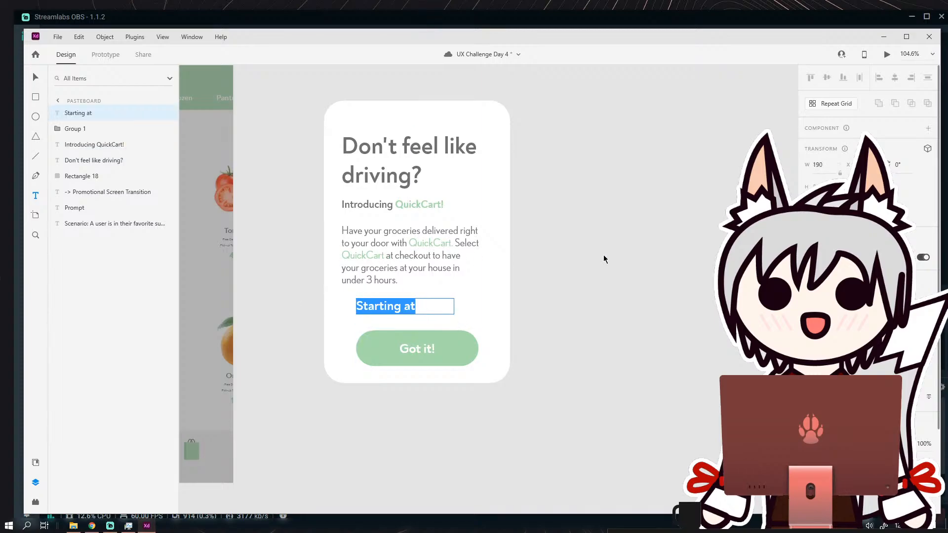
Style the "Starting at" text with the heading's sampled grey, a smaller font size and a lighter font weight.
scroll(824, 402, down, 3)
click(821, 401)
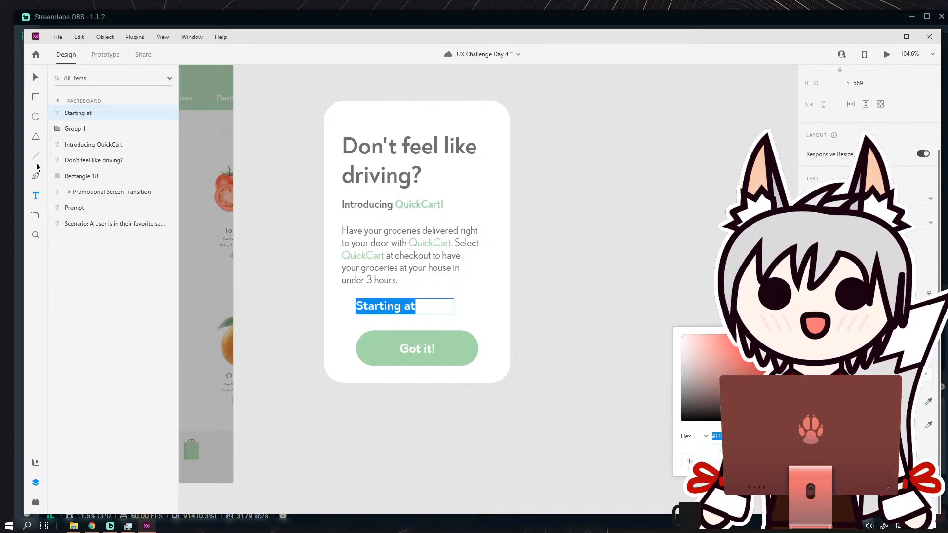
click(928, 401)
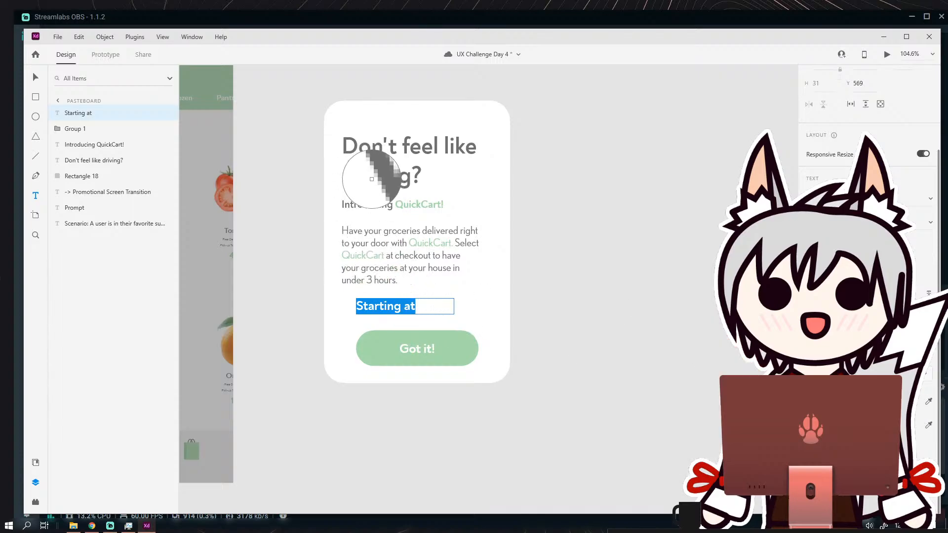
click(374, 178)
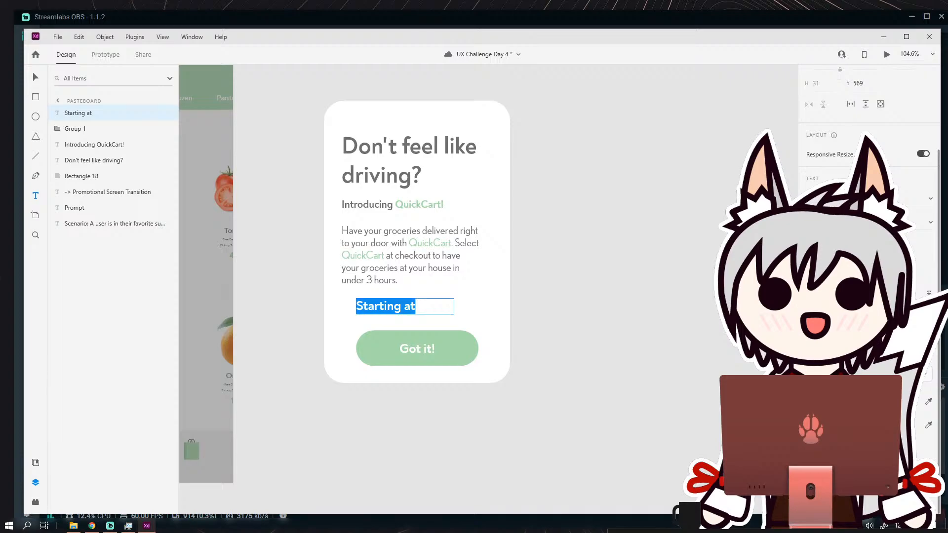
key(Return)
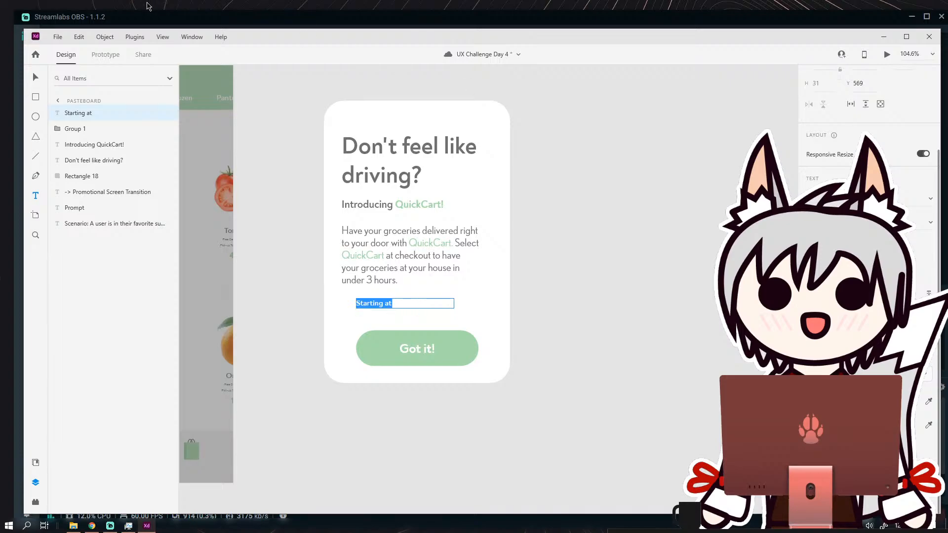
click(930, 224)
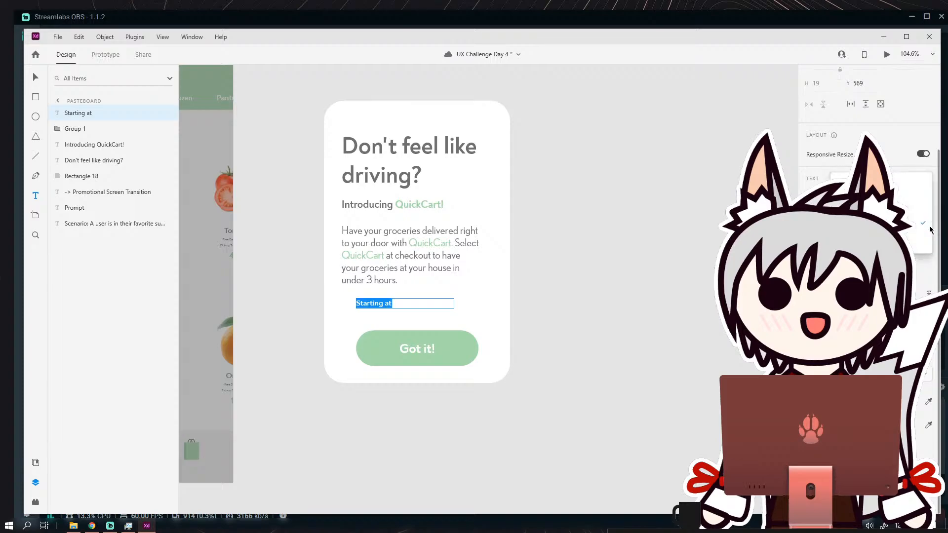
click(923, 204)
click(34, 78)
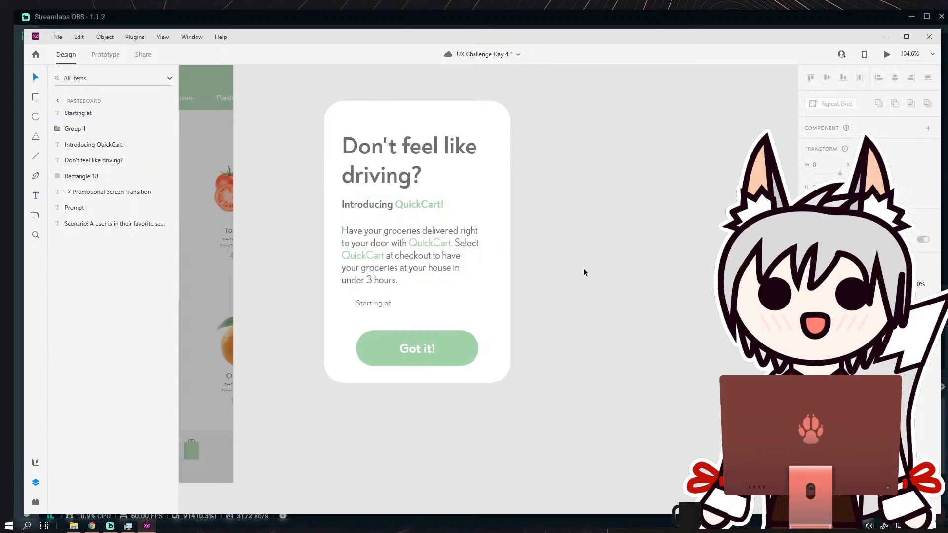
Duplicate the "Starting at" text just below the original and change the copy to "19.99 / month".
scroll(395, 304, up, 3)
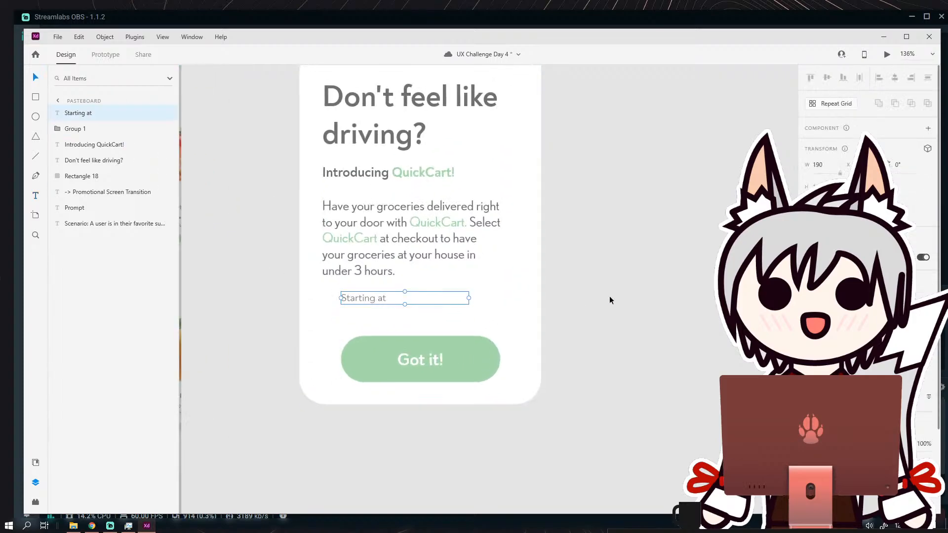
click(609, 297)
click(375, 299)
key(ctrl+d)
drag(372, 297, 410, 321)
double_click(410, 321)
triple_click(410, 321)
text(1)
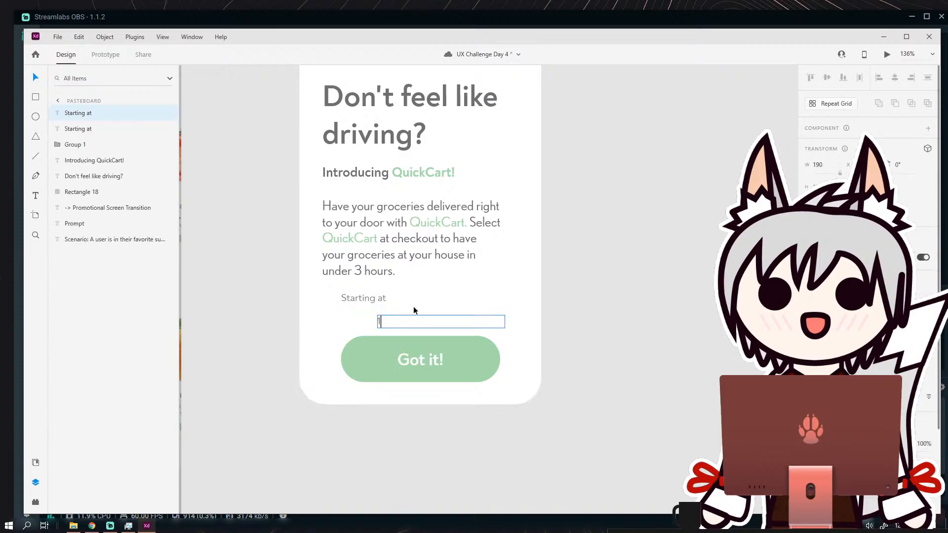
text(9.99 / month)
Make the "19.99 / month" text bold and much larger, and widen its box so it fits on one line.
key(ctrl+a)
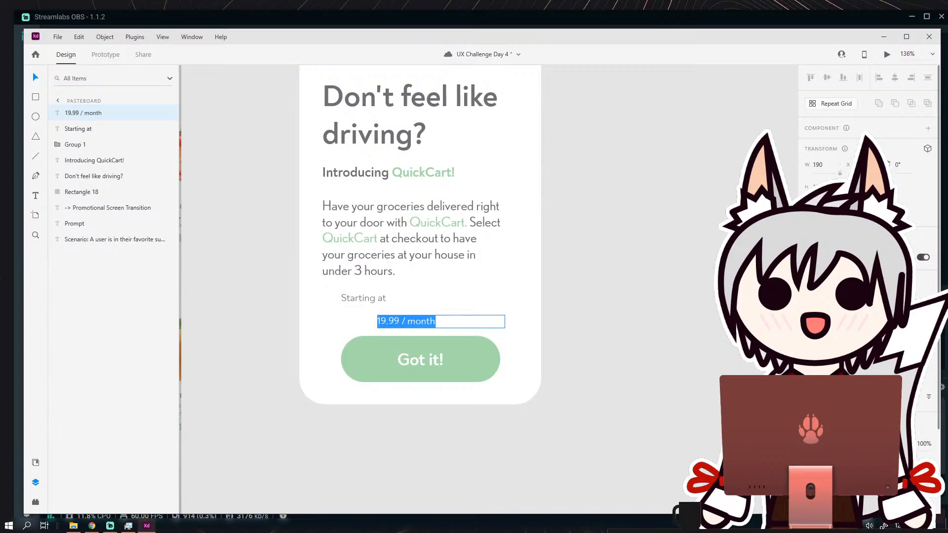
key(ctrl+b)
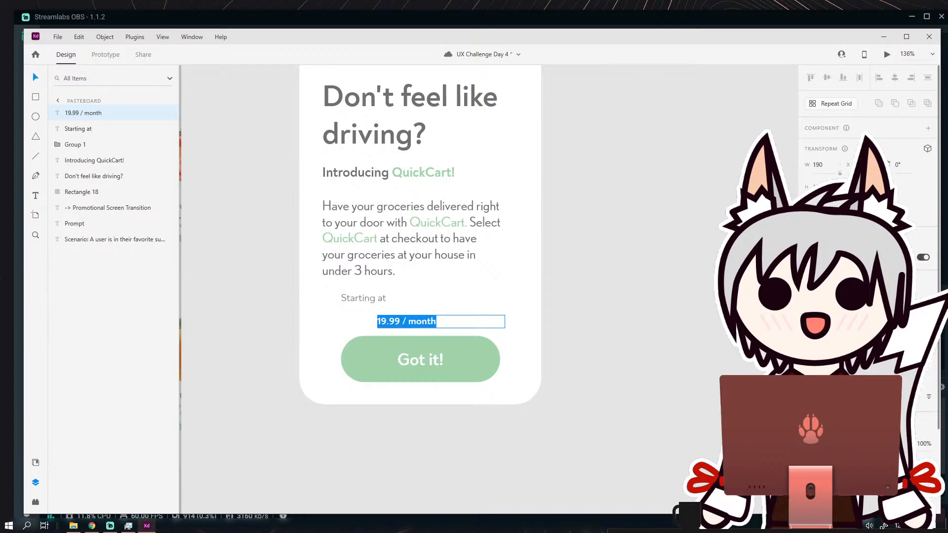
key(Return)
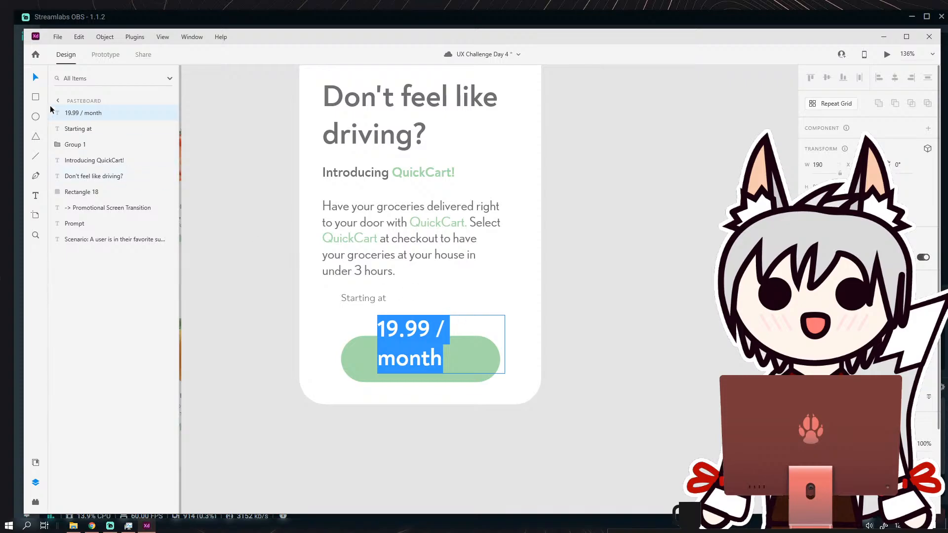
key(Escape)
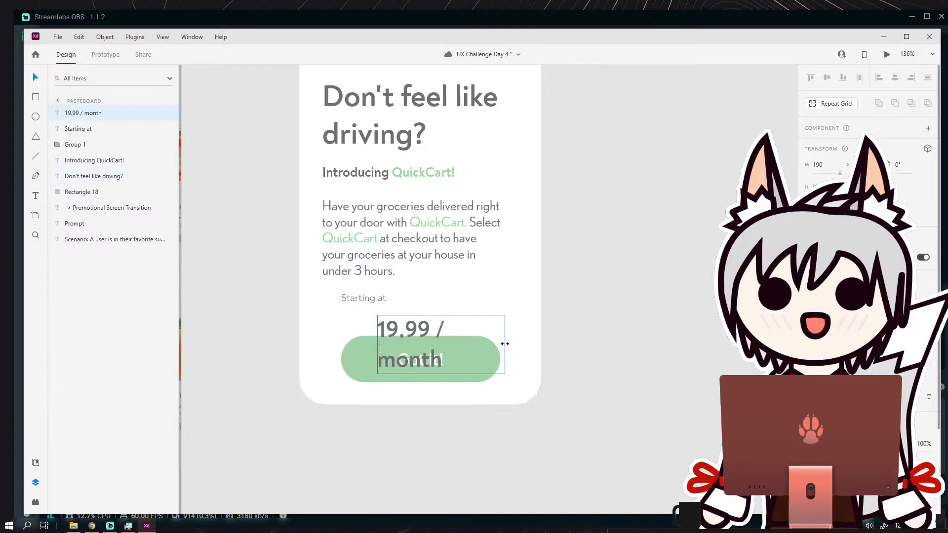
drag(505, 344, 568, 343)
Give the "19.99" part of the price a heavier font weight and move the price text up, clear of the button.
double_click(431, 329)
drag(431, 329, 378, 329)
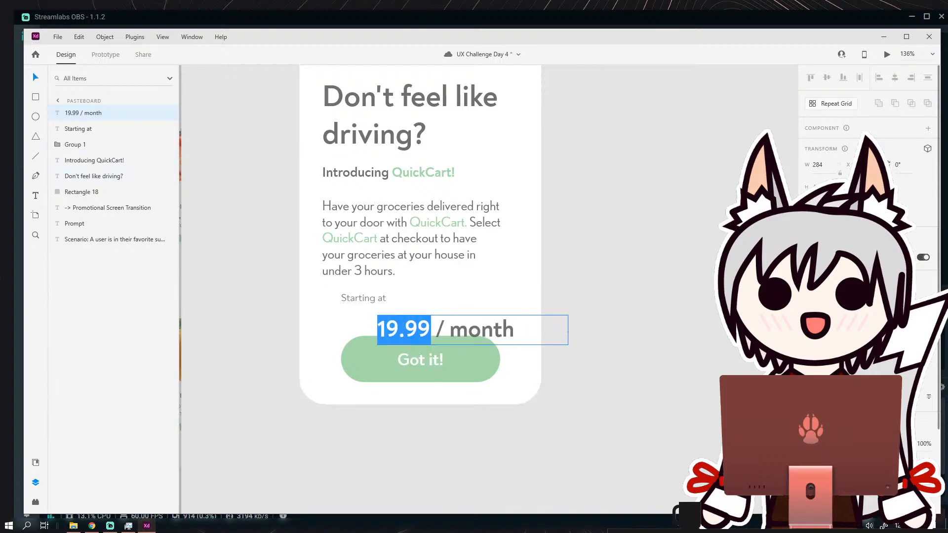
click(927, 301)
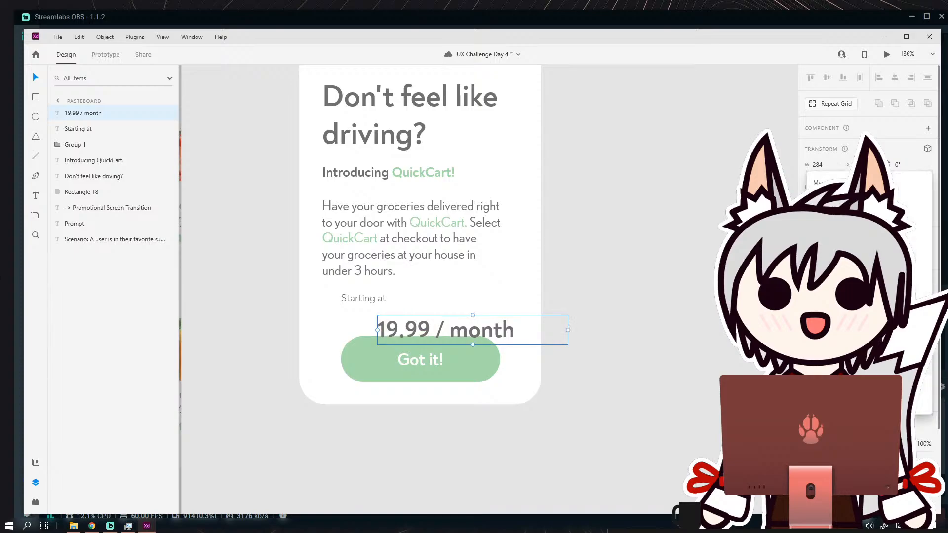
key(Escape)
double_click(429, 330)
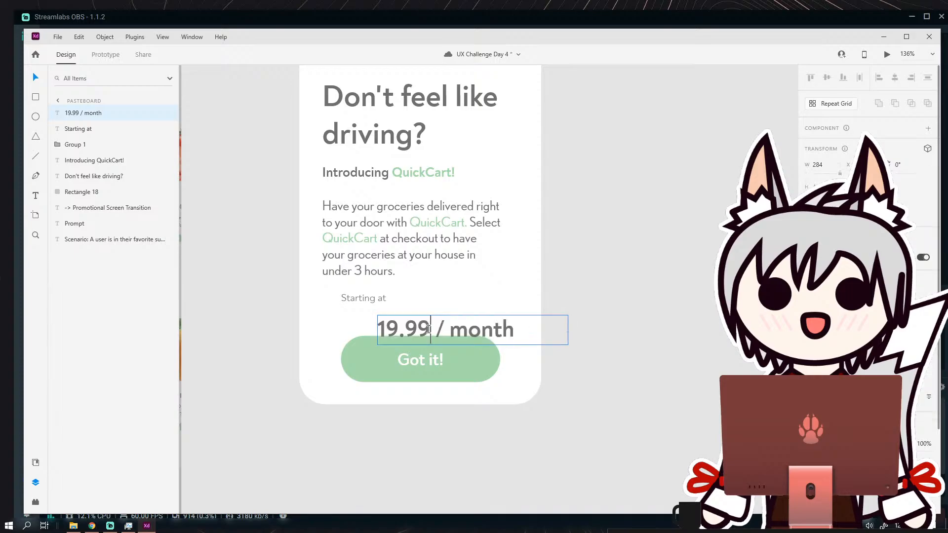
drag(429, 329, 379, 330)
click(927, 302)
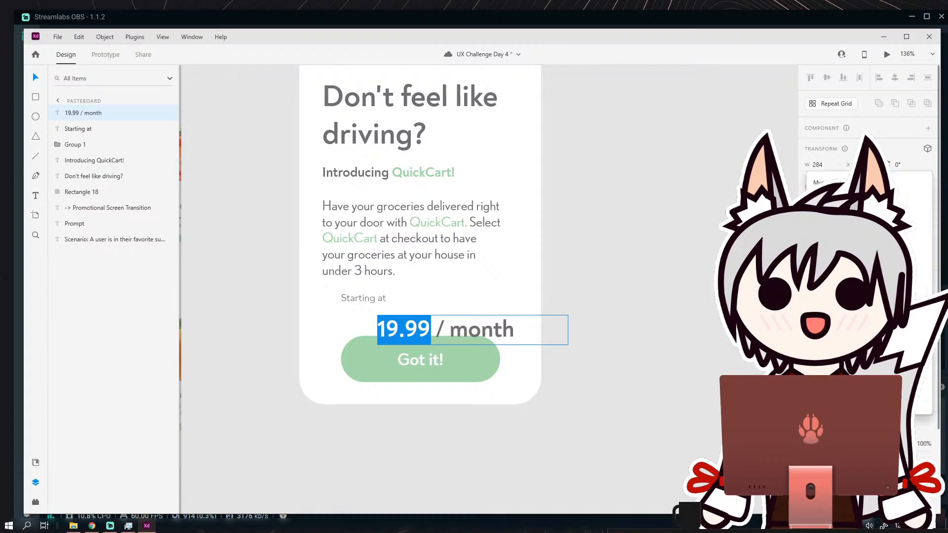
click(879, 282)
key(Escape)
drag(486, 329, 467, 318)
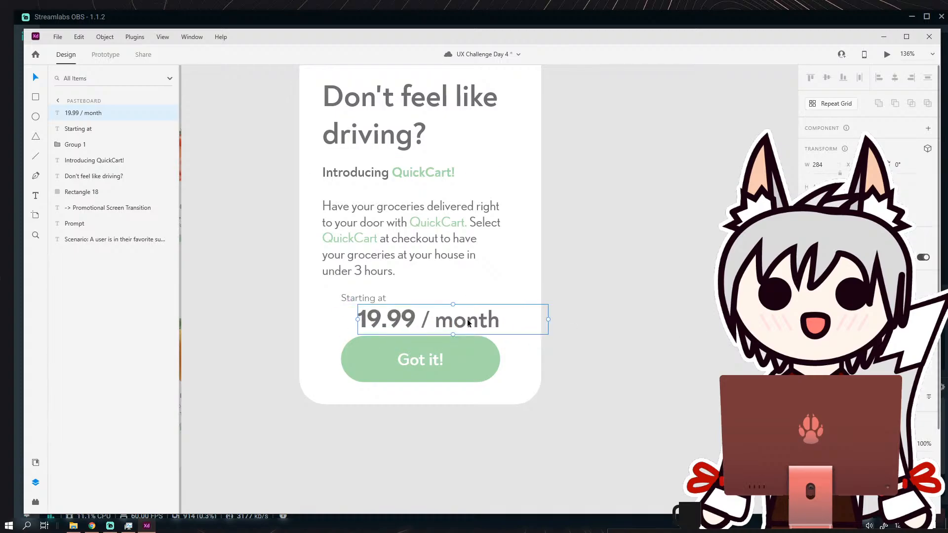
Remove the space after the slash in the price and reduce the font size of "/month".
double_click(467, 319)
click(439, 322)
key(BackSpace)
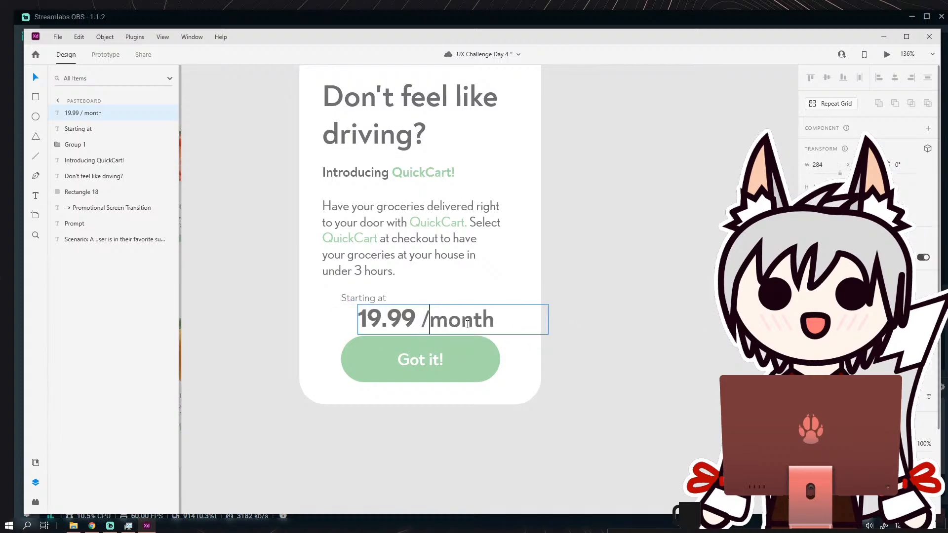
drag(500, 323, 418, 326)
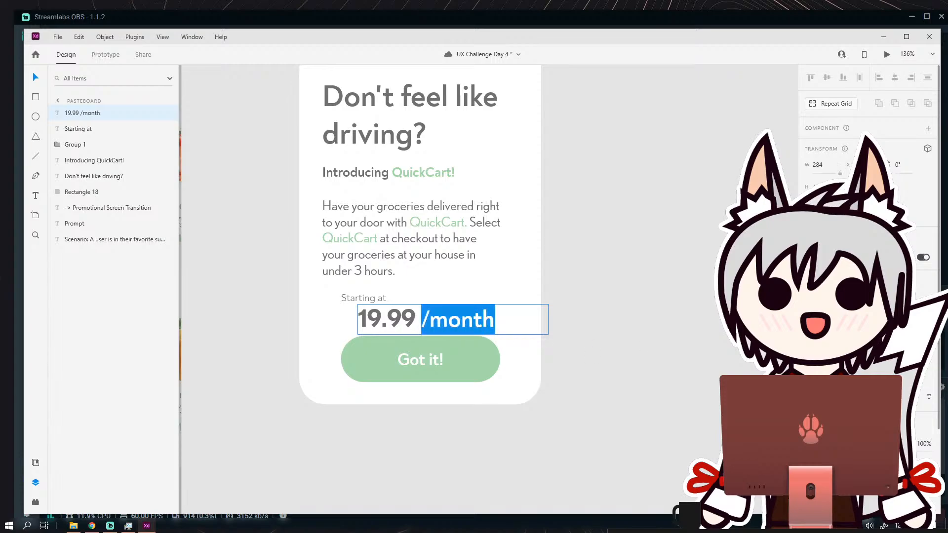
key(Return)
key(Escape)
click(602, 302)
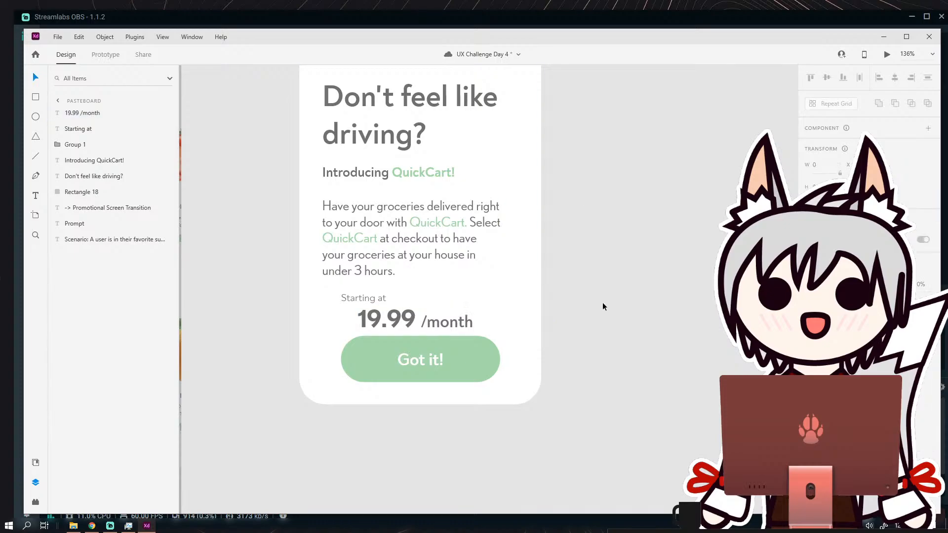
Reposition the price and the "Starting at" label so the label sits just above and to the left of "19.99".
drag(456, 318, 489, 309)
click(581, 291)
scroll(582, 291, down, 4)
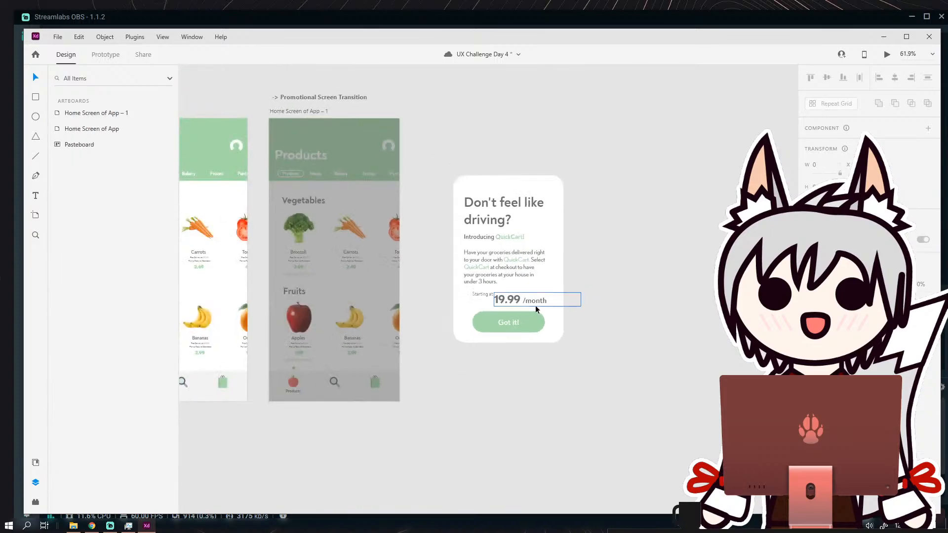
scroll(533, 304, up, 5)
drag(426, 282, 463, 302)
click(618, 262)
scroll(621, 262, down, 4)
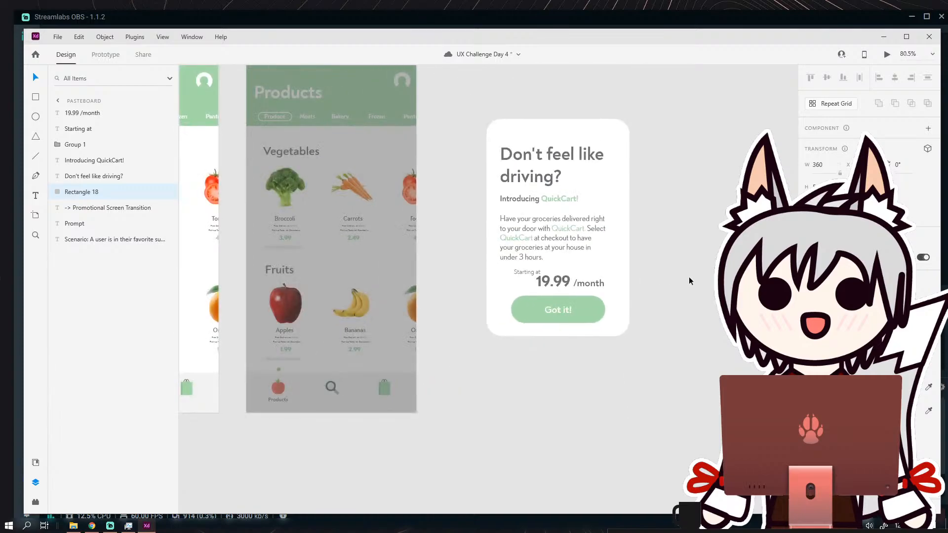
drag(689, 277, 589, 292)
scroll(558, 290, up, 6)
click(379, 286)
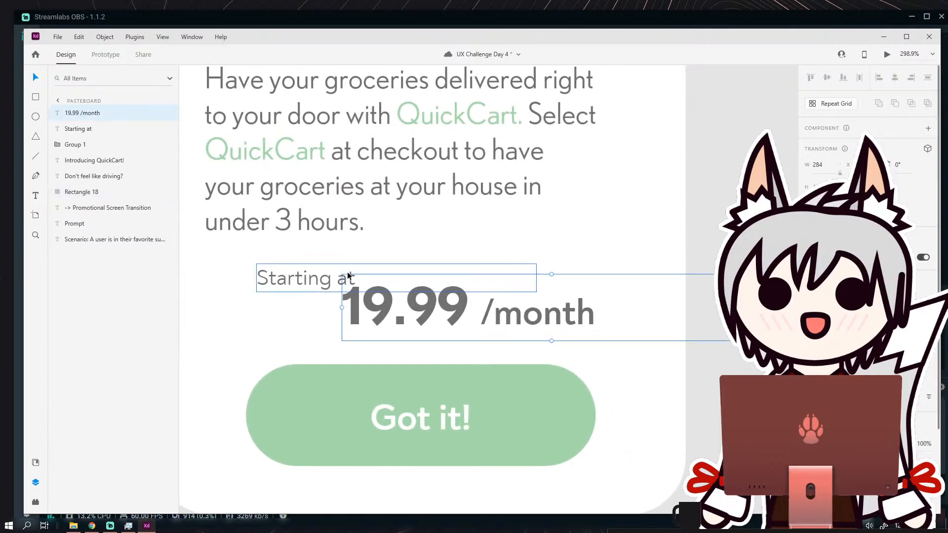
drag(348, 271, 354, 265)
Reduce the font size of the "Starting at" label.
double_click(308, 276)
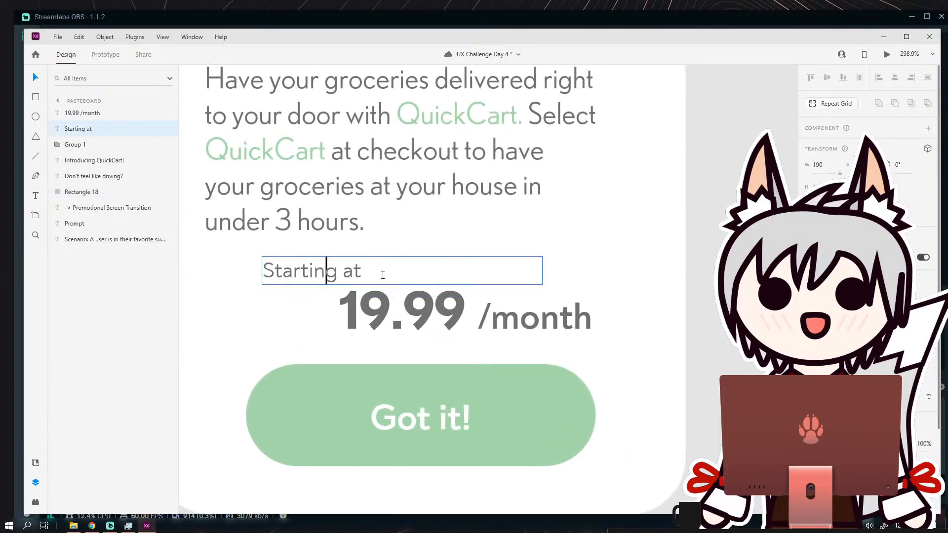
key(ctrl+a)
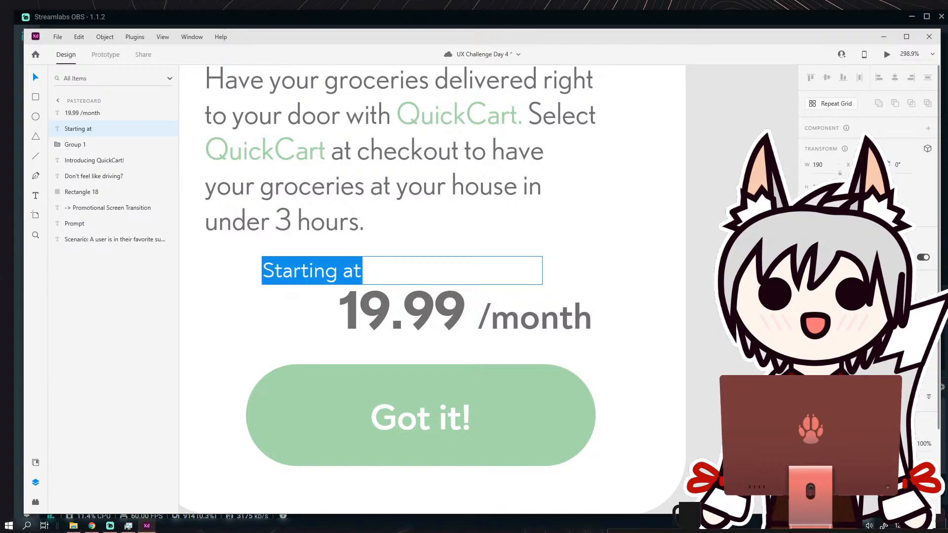
key(Return)
key(Escape)
Remove the space between "19.99" and "/month" in the price text.
drag(319, 312, 295, 267)
click(324, 262)
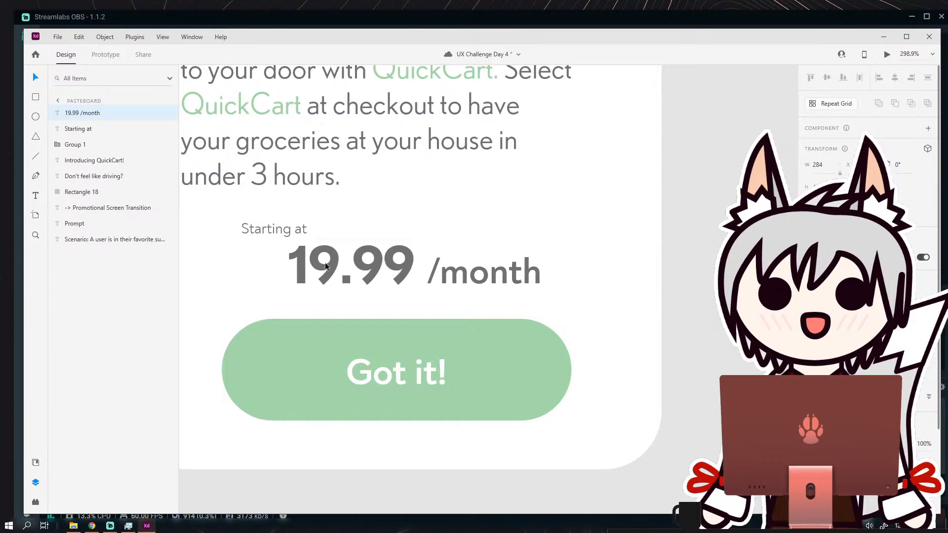
double_click(461, 274)
click(430, 269)
key(BackSpace)
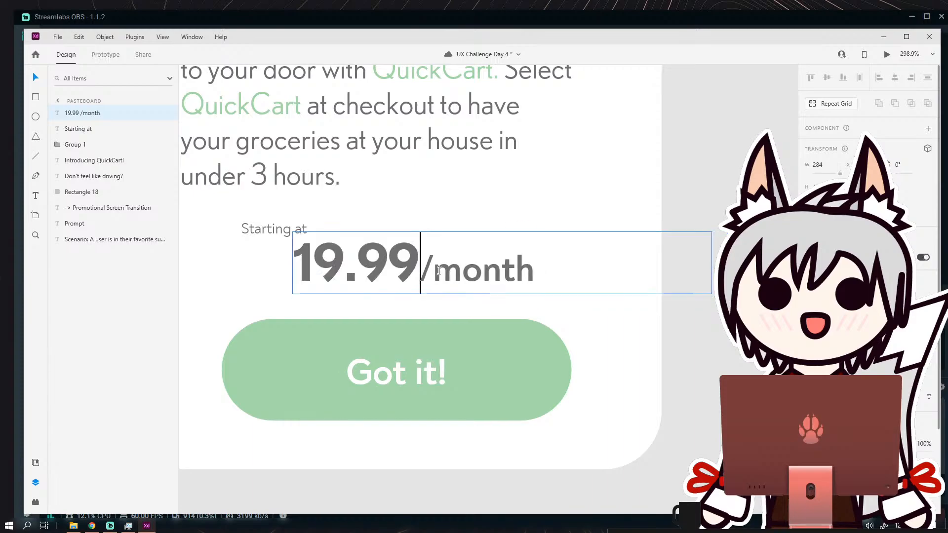
click(37, 79)
Nudge the "Starting at" label slightly down and to the right, closer to the price.
click(353, 336)
scroll(353, 274, down, 3)
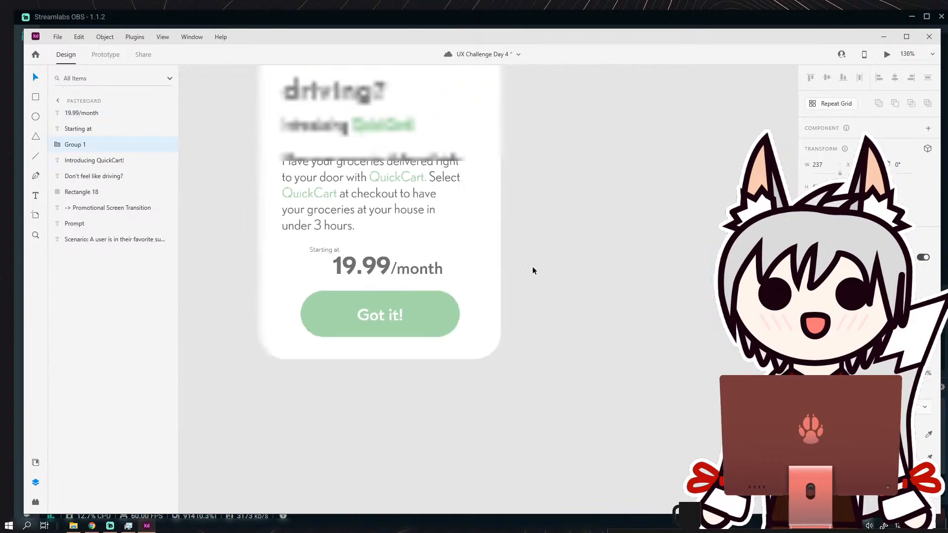
click(532, 265)
drag(513, 273, 566, 301)
scroll(566, 300, down, 2)
scroll(511, 297, up, 3)
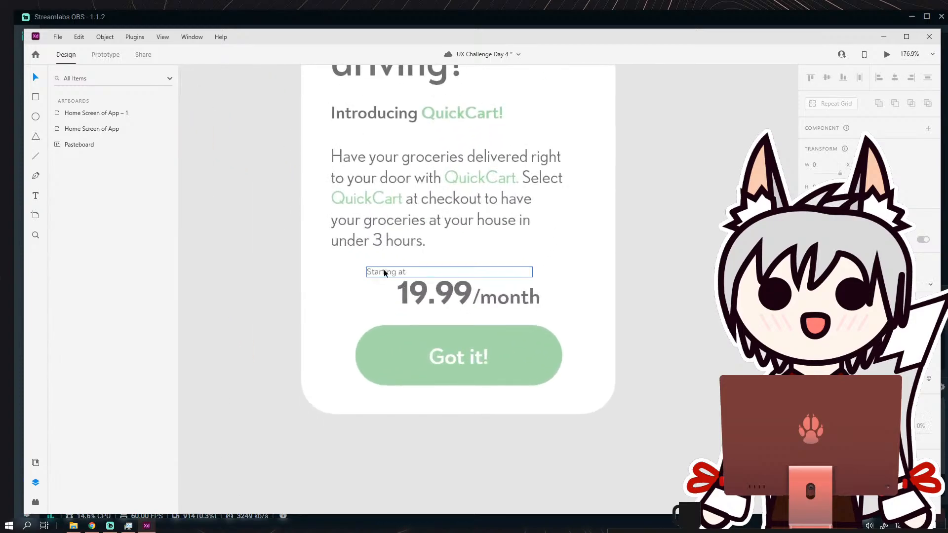
drag(384, 272, 385, 273)
Replace the green button's label with "Sign Up!" and enlarge its text box so the label fits on one centred line.
double_click(459, 358)
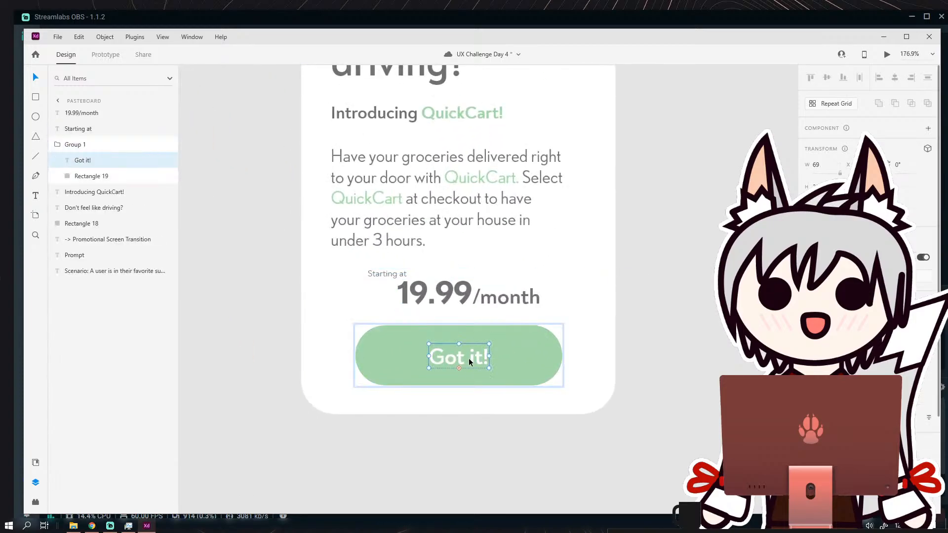
double_click(459, 358)
double_click(460, 358)
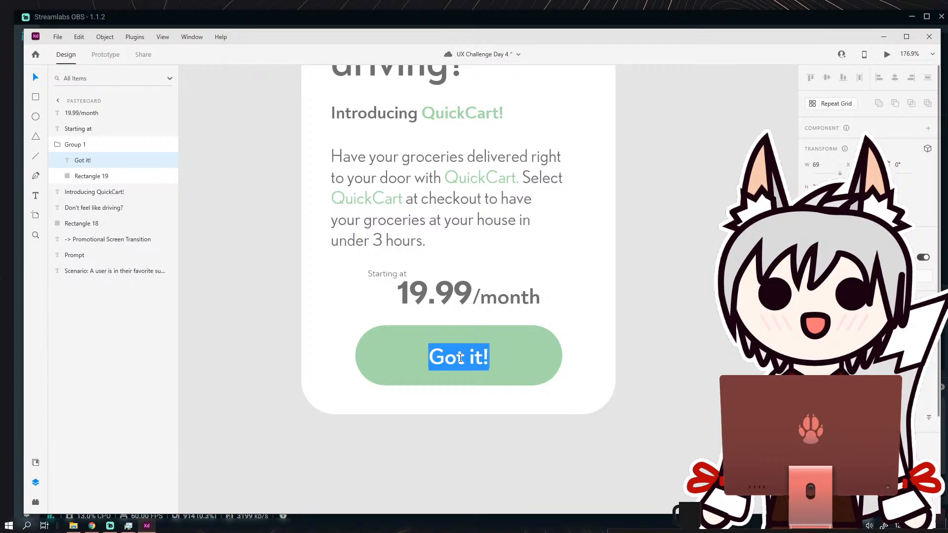
text(Sign Up!)
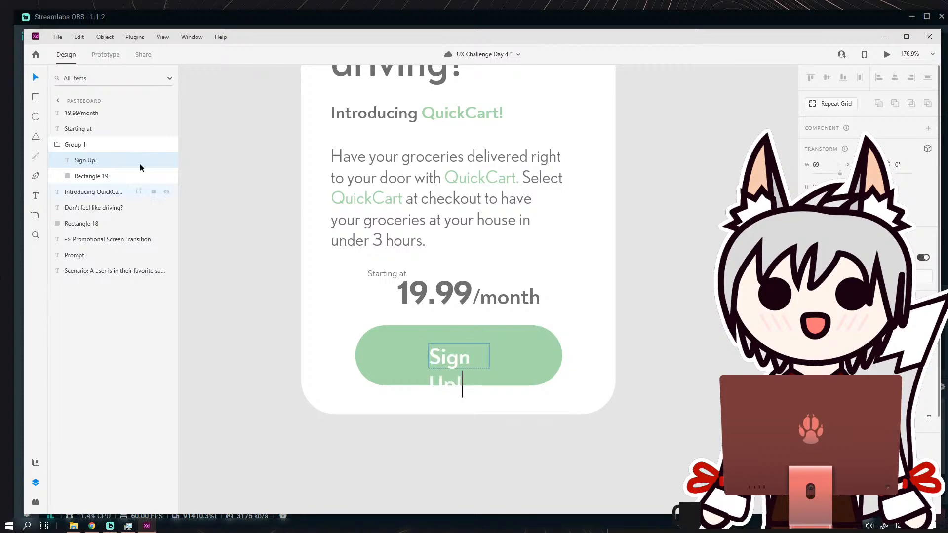
key(Escape)
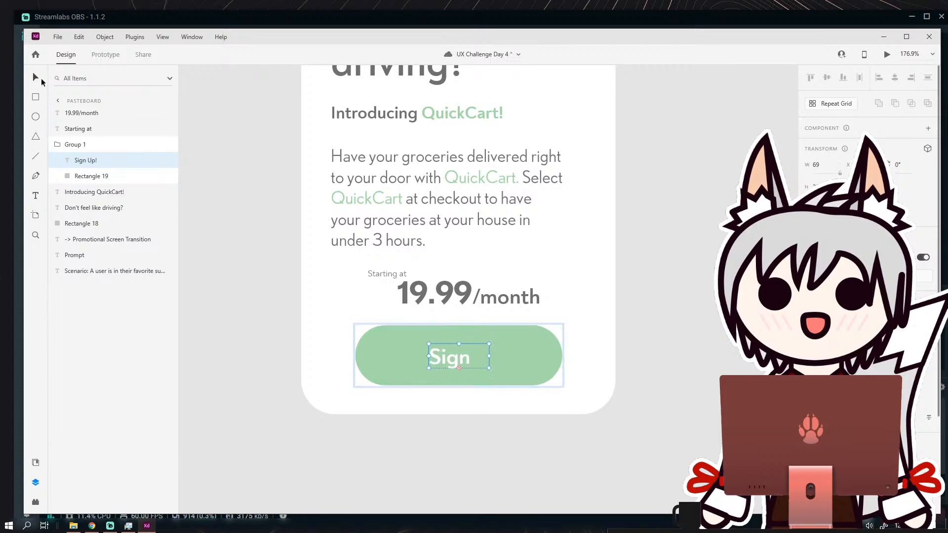
mouse_move(489, 356)
mouse_down()
mouse_move(522, 356)
mouse_move(486, 360)
mouse_up()
click(629, 304)
Examine the promotional card's overall layout with its price row and relabelled button.
alt+scroll(597, 312, down, 3)
click(660, 312)
scroll(642, 301, down, 1)
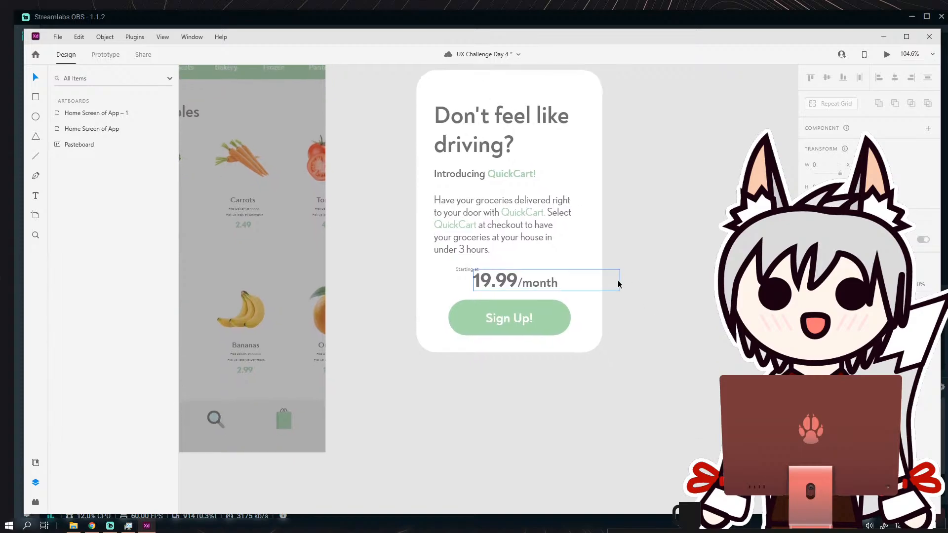
alt+scroll(627, 271, down, 2)
alt+scroll(594, 277, up, 4)
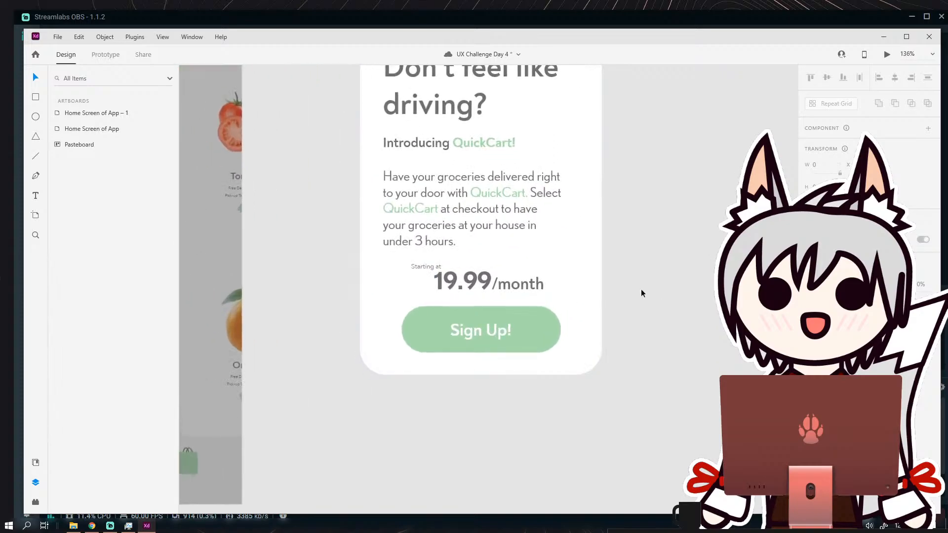
scroll(641, 293, down, 3)
scroll(600, 271, up, 2)
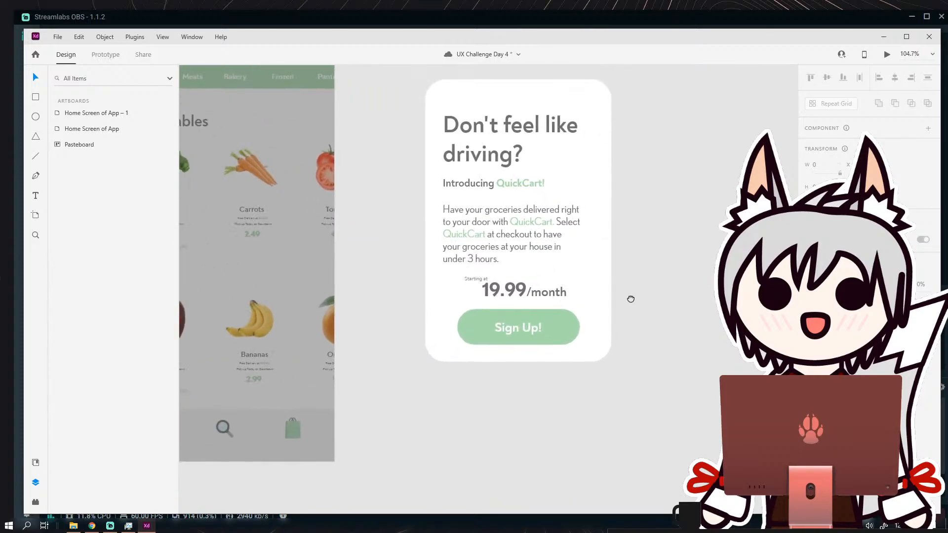
drag(631, 299, 609, 337)
drag(558, 277, 554, 294)
drag(545, 138, 504, 168)
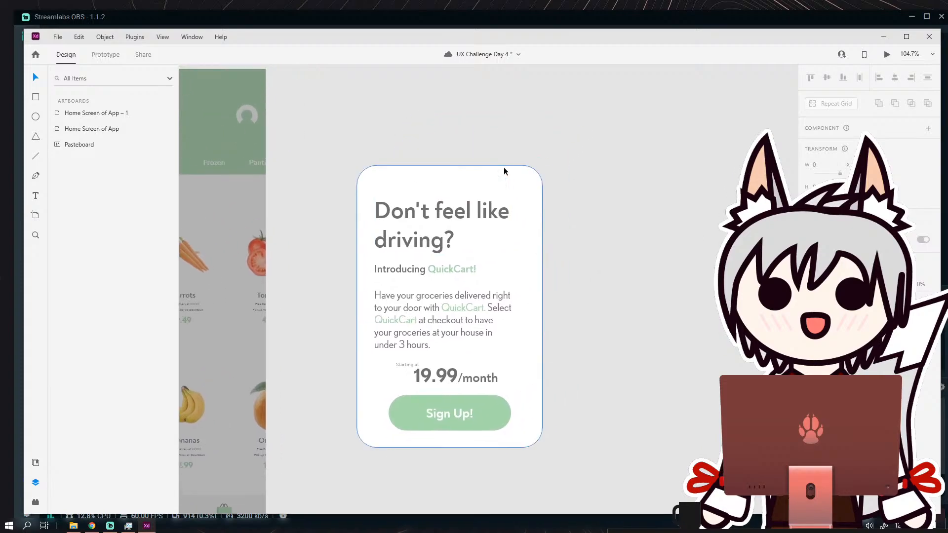
Draw a tall, narrow rectangle about 16 wide beside the card's upper right corner and fully round its ends.
key(r)
scroll(554, 167, up, 3)
drag(389, 165, 406, 225)
scroll(405, 225, up, 3)
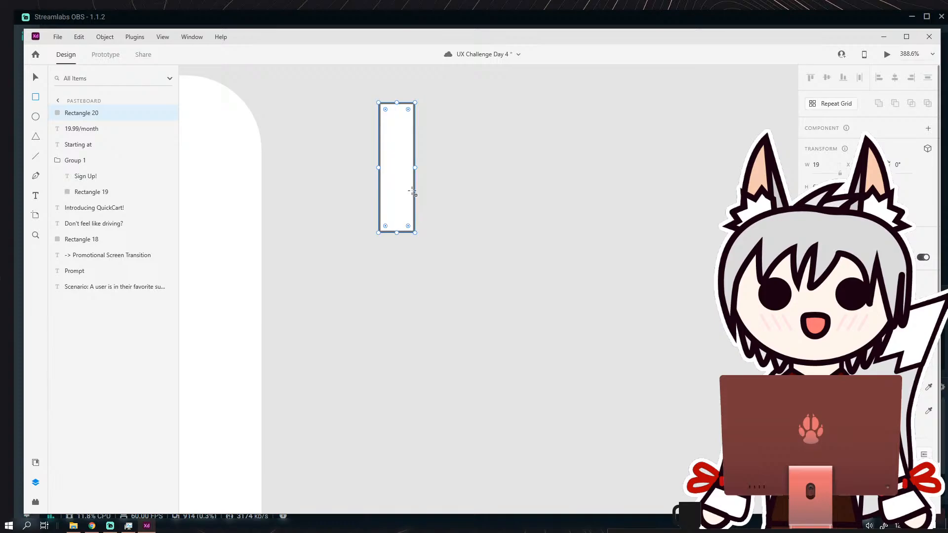
drag(416, 167, 409, 168)
drag(385, 228, 408, 166)
key(ctrl+z)
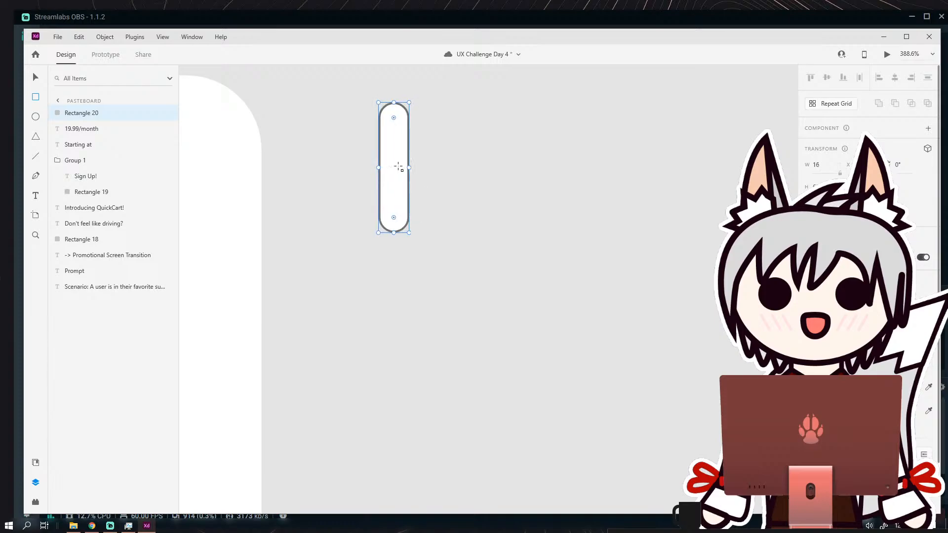
Remove the rounded bar's border and fill it with the dark gray sampled from the card's heading text.
click(808, 411)
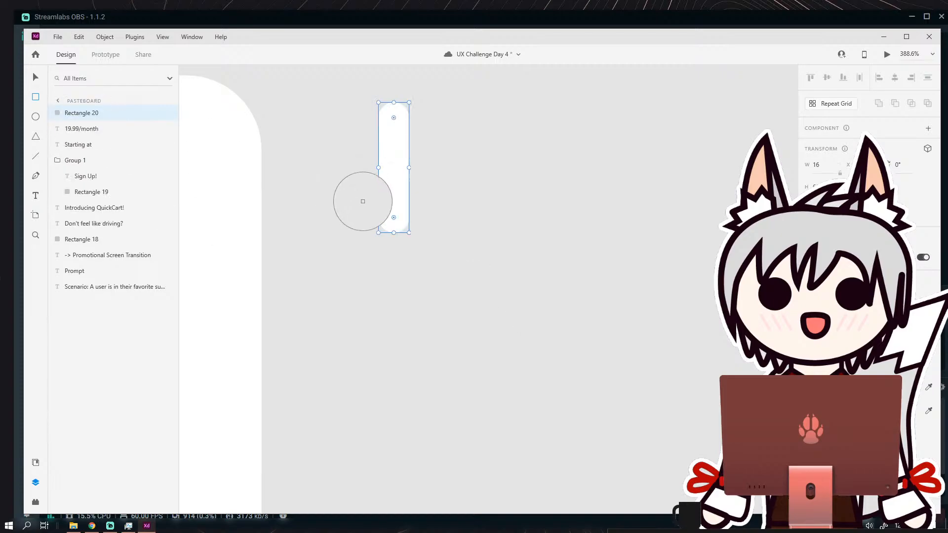
scroll(500, 274, down, 2)
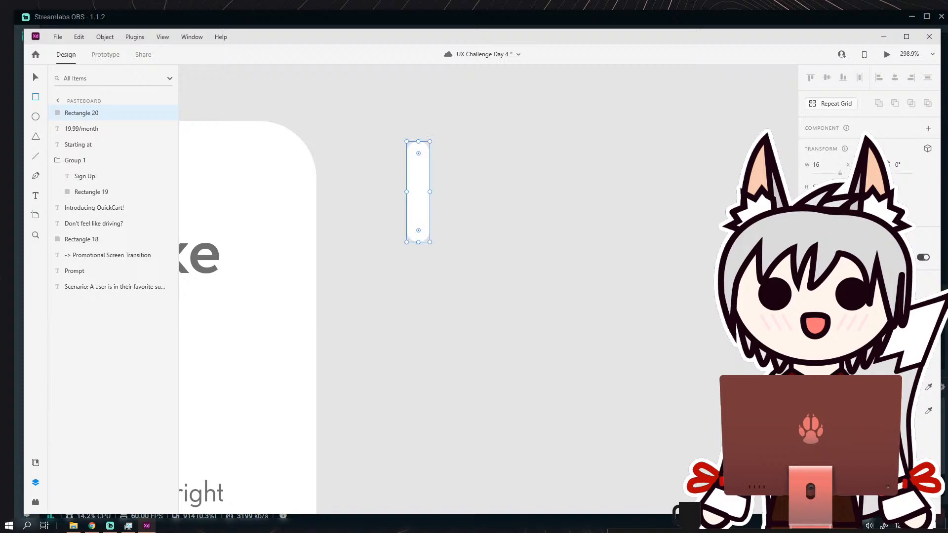
click(215, 250)
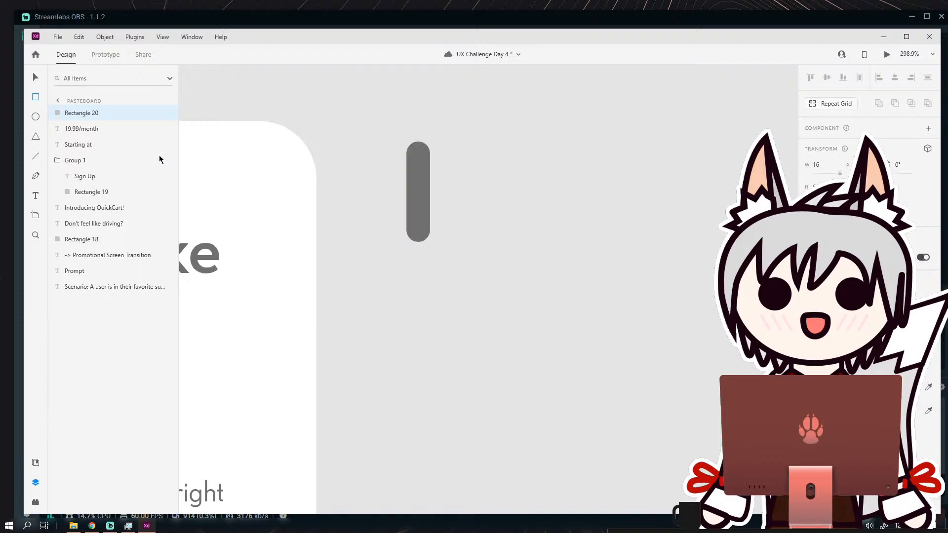
Rotate the bar to 45° and cross it with a duplicate rotated to 135°, forming an X.
click(36, 78)
drag(432, 138, 459, 170)
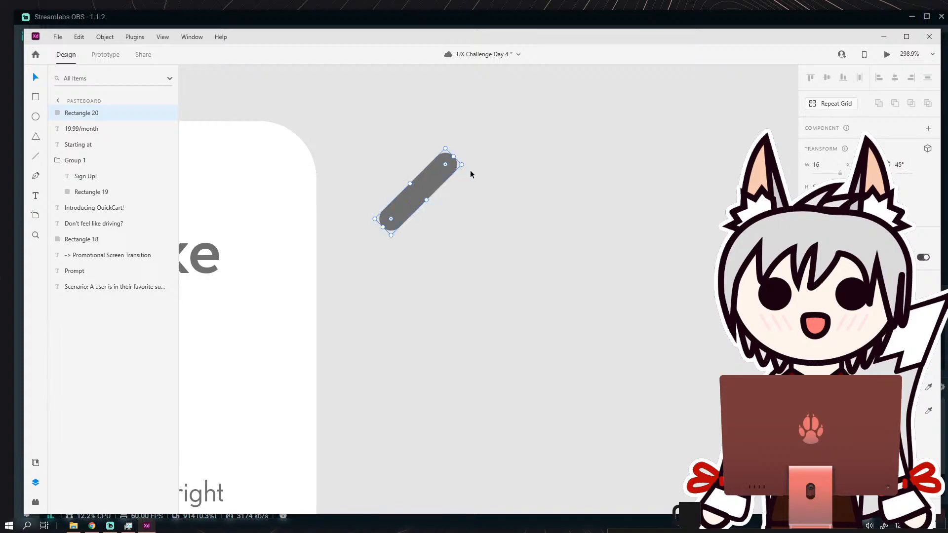
key(ctrl+d)
drag(463, 165, 525, 270)
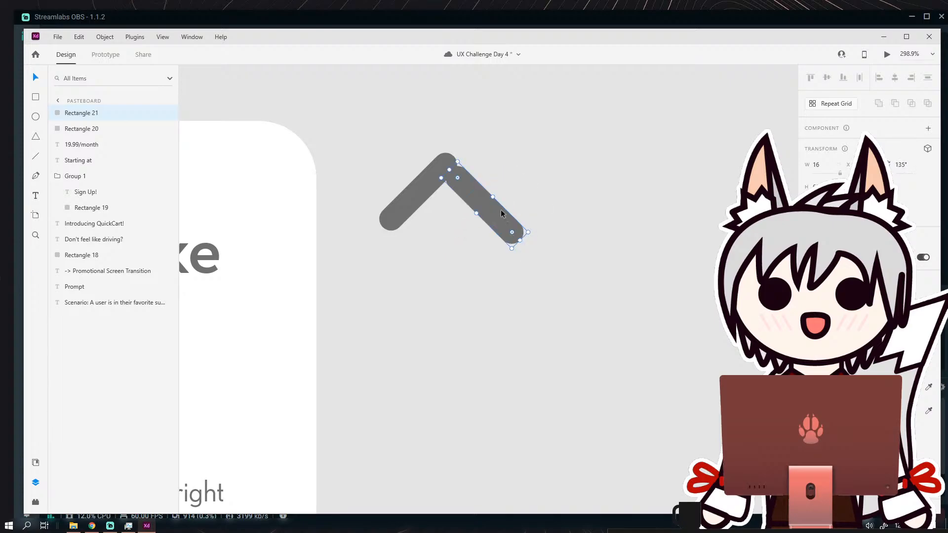
drag(500, 214, 439, 204)
Centre the two crossed bars on each other horizontally and vertically and merge them with a union.
shift+click(436, 179)
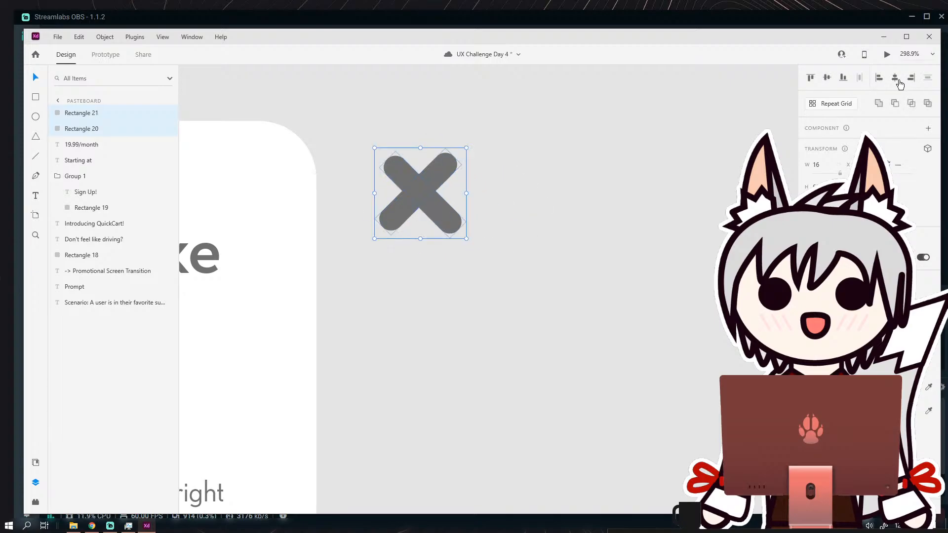
click(898, 80)
click(827, 78)
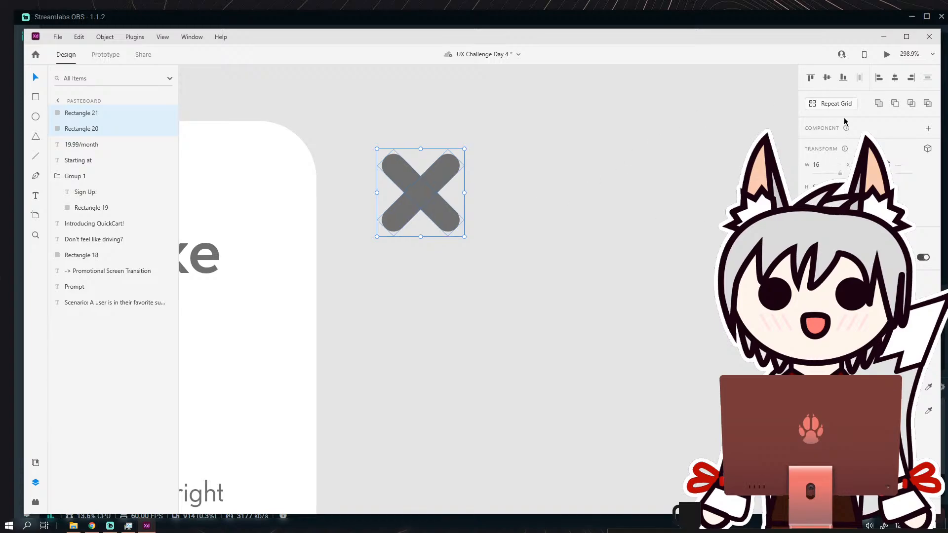
click(878, 106)
Scale the X icon down to about 26 wide and place it in the card's upper right corner.
scroll(501, 252, down, 4)
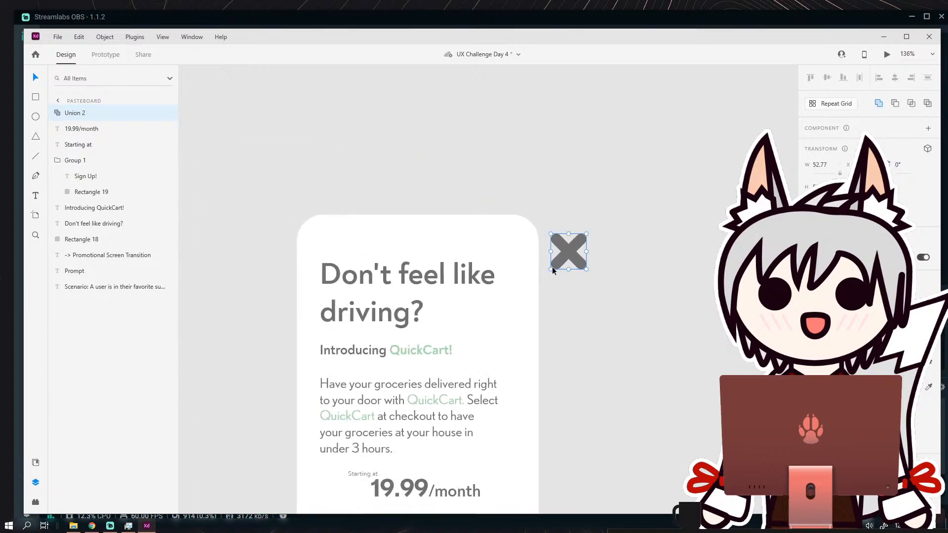
drag(552, 269, 474, 234)
scroll(573, 246, up, 3)
click(538, 218)
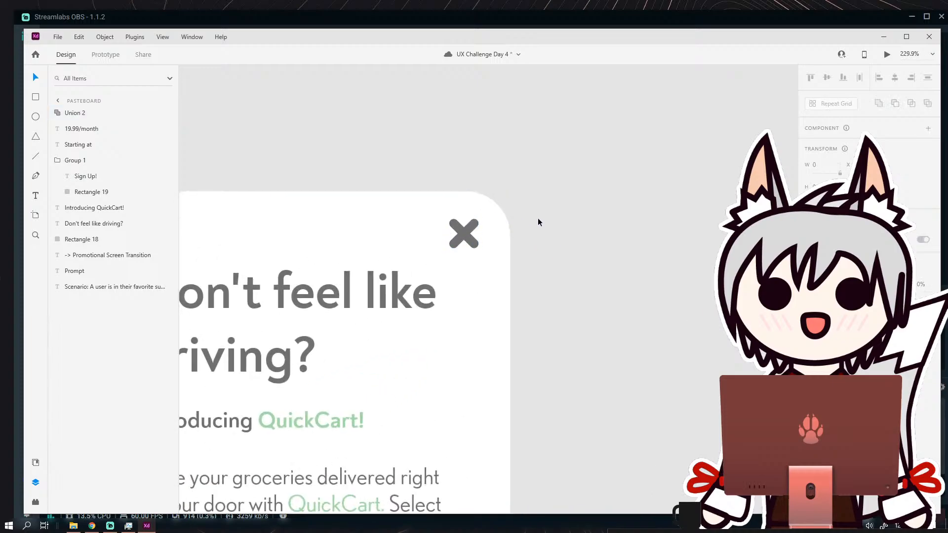
Check the X icon's spacing from the card edges and nudge it slightly closer to the upper right corner.
scroll(541, 222, down, 8)
scroll(567, 271, up, 4)
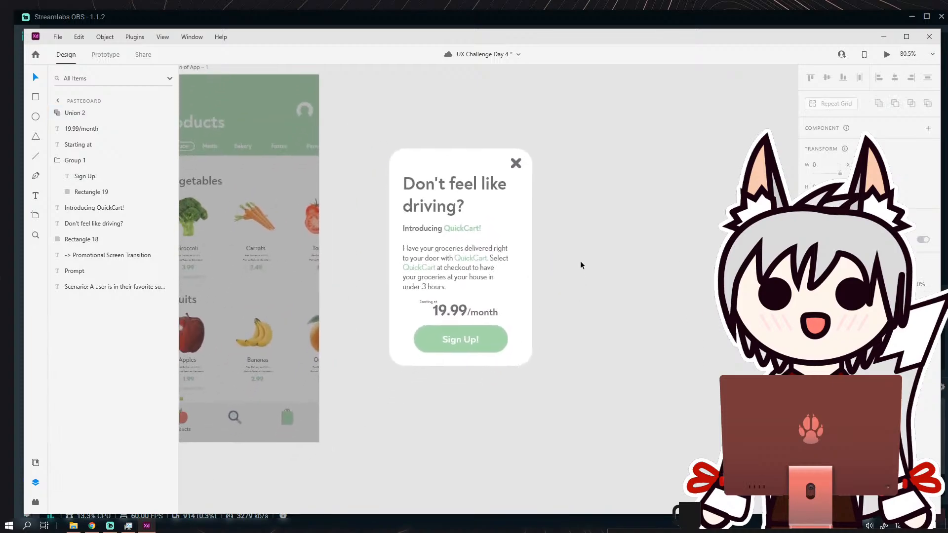
scroll(526, 248, up, 4)
click(453, 218)
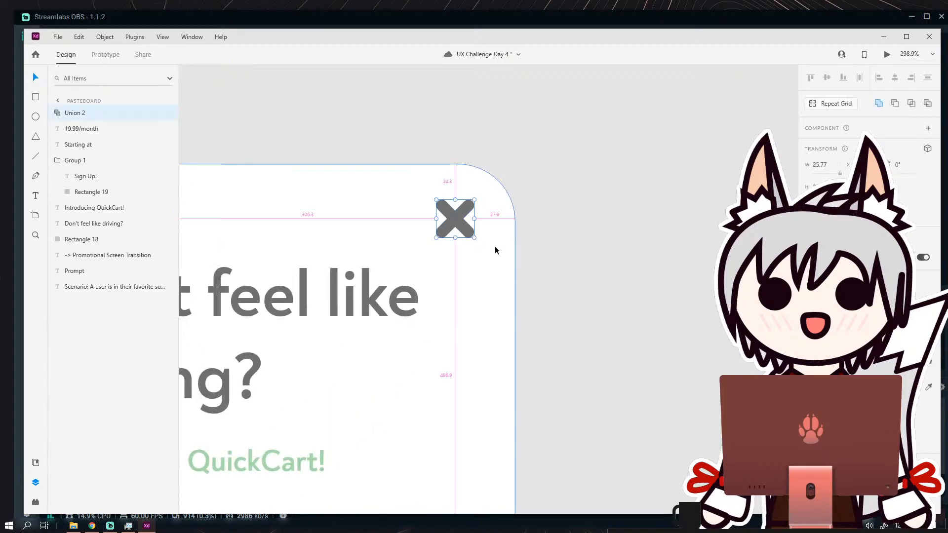
scroll(495, 246, down, 2)
click(552, 250)
click(475, 229)
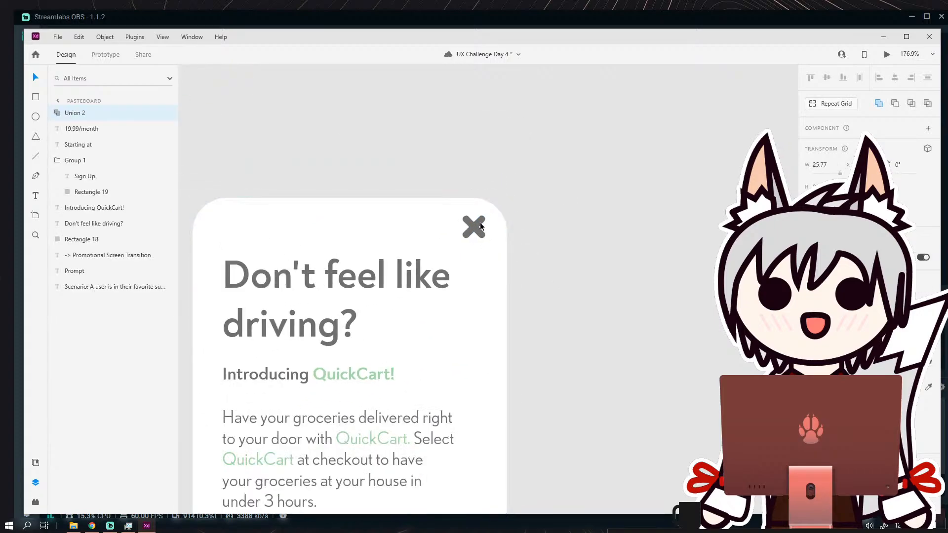
click(527, 225)
Review the whole promotional card beside the dimmed products screen, including its close icon and price row.
scroll(538, 237, down, 3)
scroll(541, 244, up, 2)
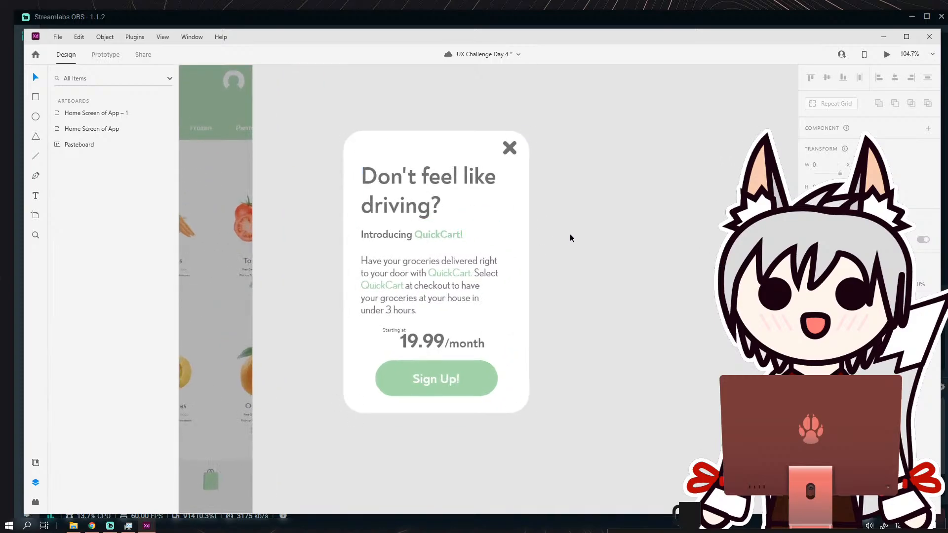
scroll(570, 234, down, 1)
drag(563, 236, 511, 226)
scroll(507, 226, down, 1)
scroll(508, 226, up, 1)
drag(550, 251, 605, 257)
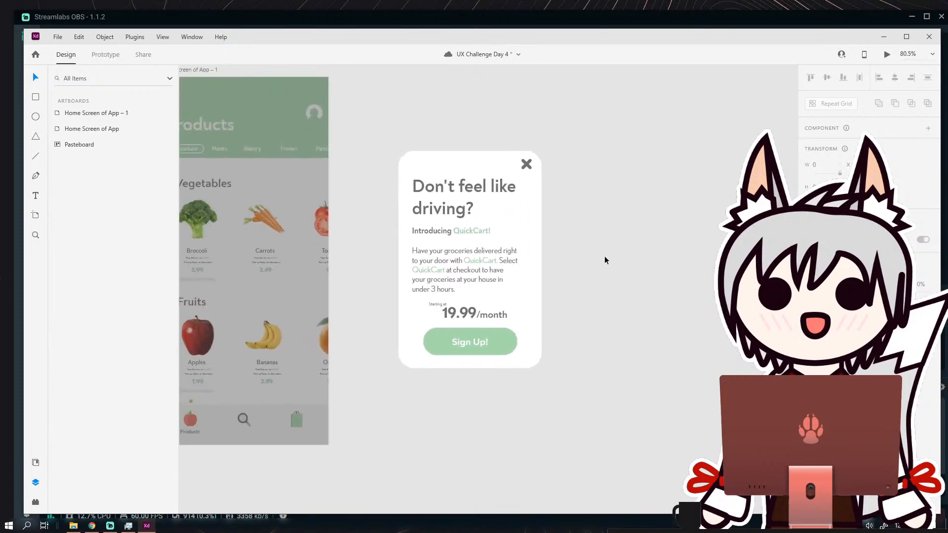
scroll(501, 309, up, 3)
click(442, 314)
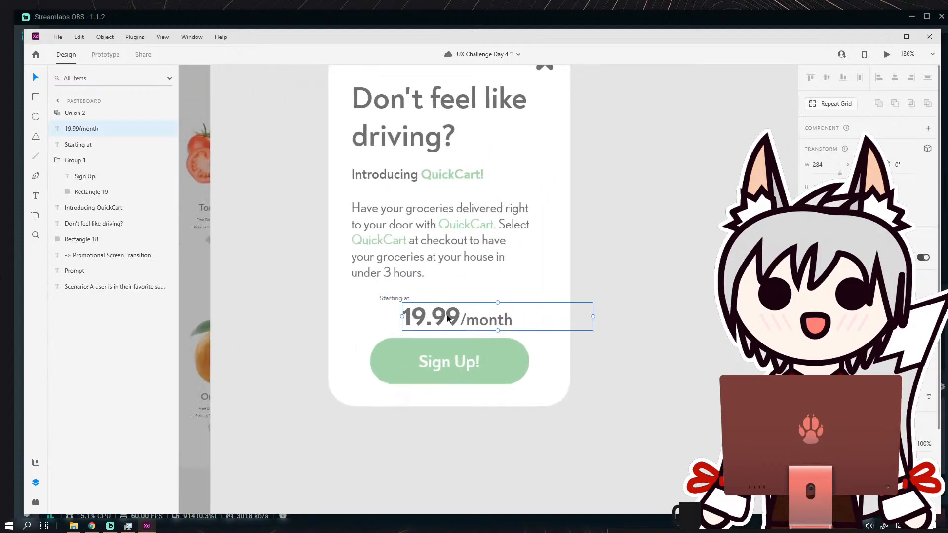
click(580, 274)
Group all of the promotional card's elements and name the group "Notification Screen".
scroll(580, 273, down, 3)
scroll(580, 217, up, 1)
drag(631, 144, 666, 141)
drag(464, 126, 594, 360)
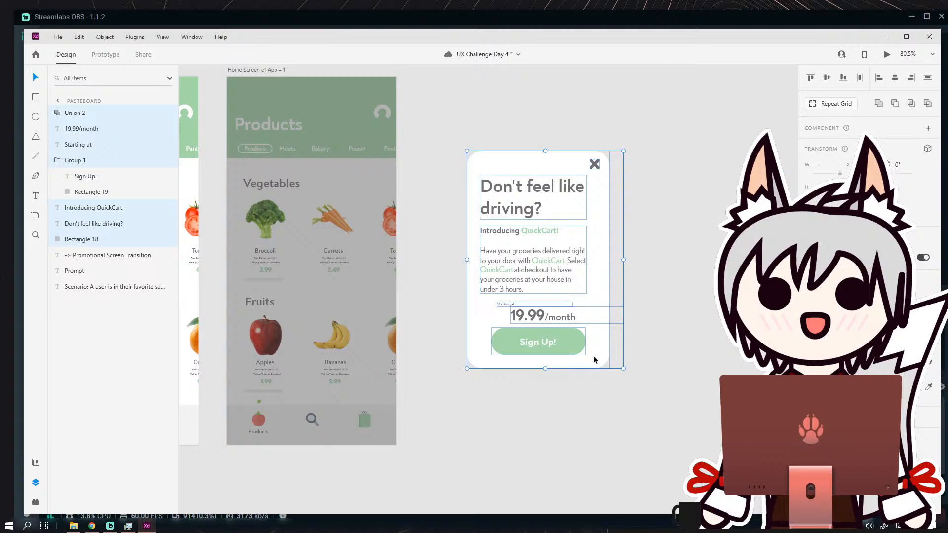
click(105, 37)
click(119, 57)
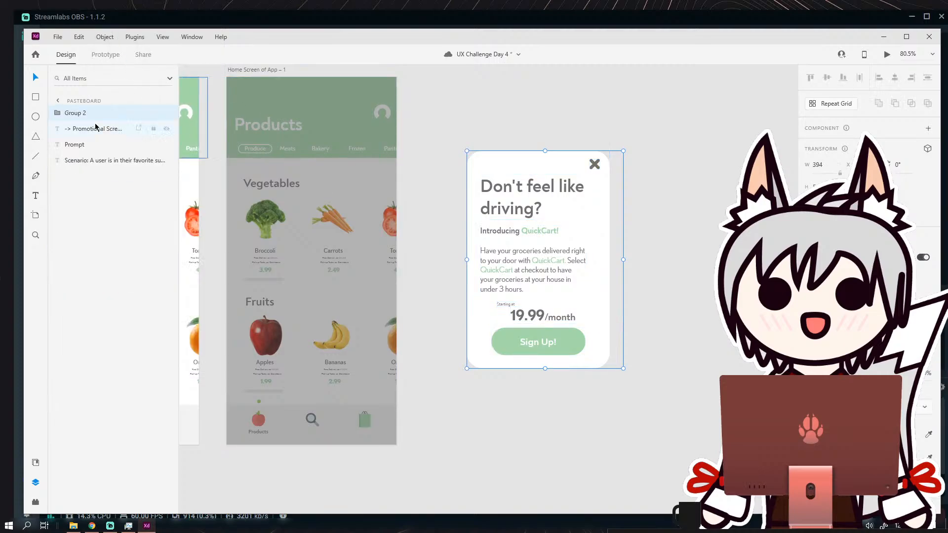
double_click(80, 113)
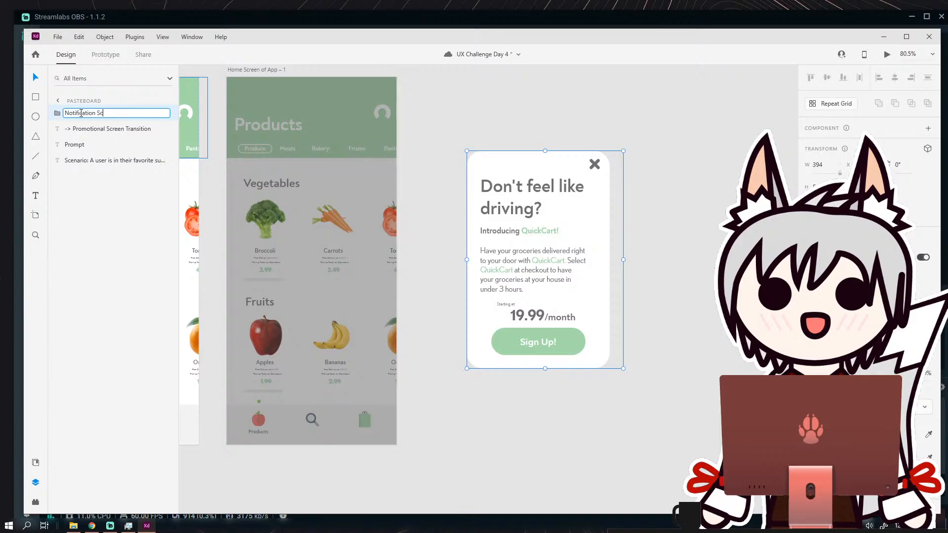
text(Notification Screen)
key(Return)
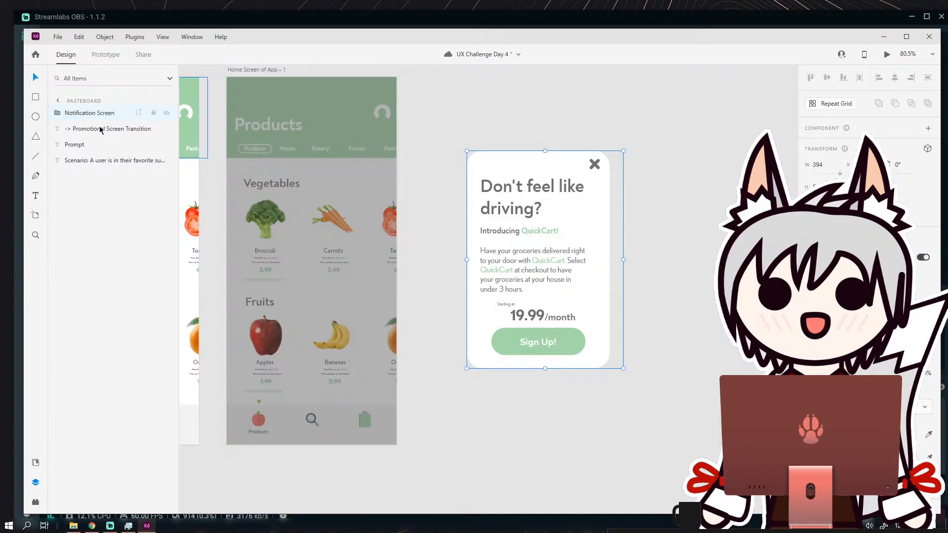
Ungroup the "Notification Screen" group into its separate elements.
click(419, 134)
click(571, 334)
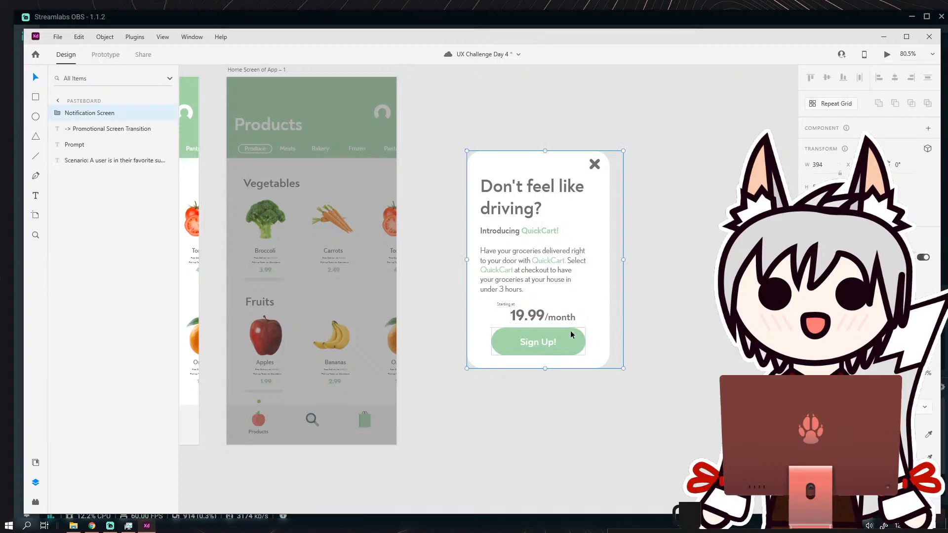
scroll(559, 342, up, 3)
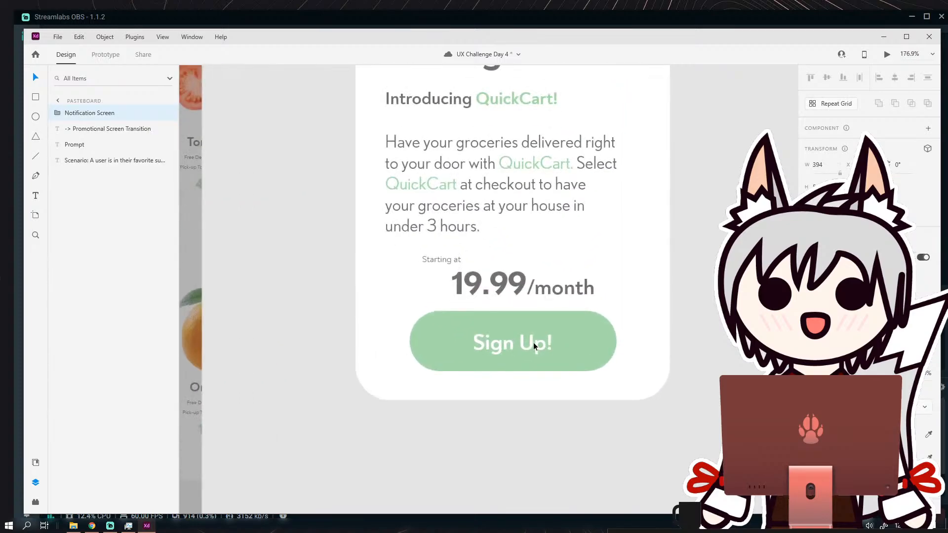
click(105, 37)
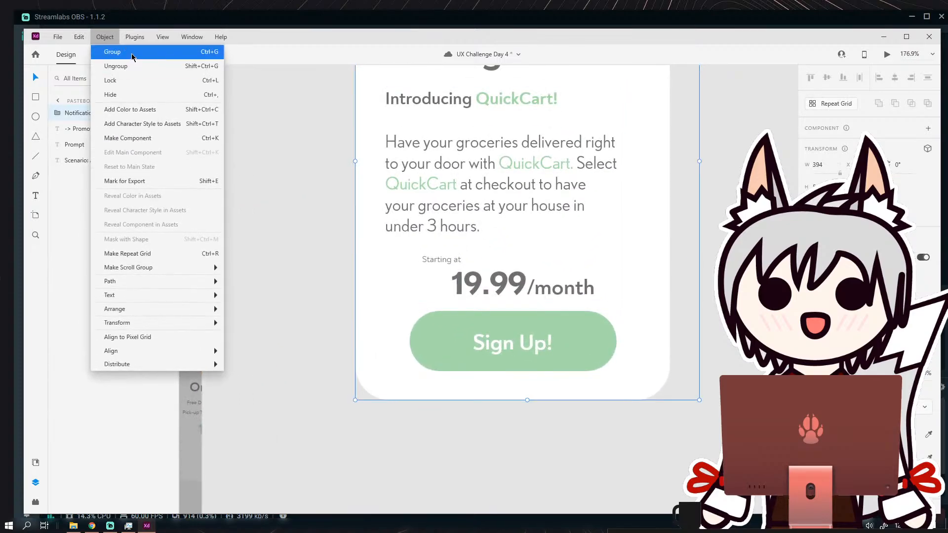
click(142, 67)
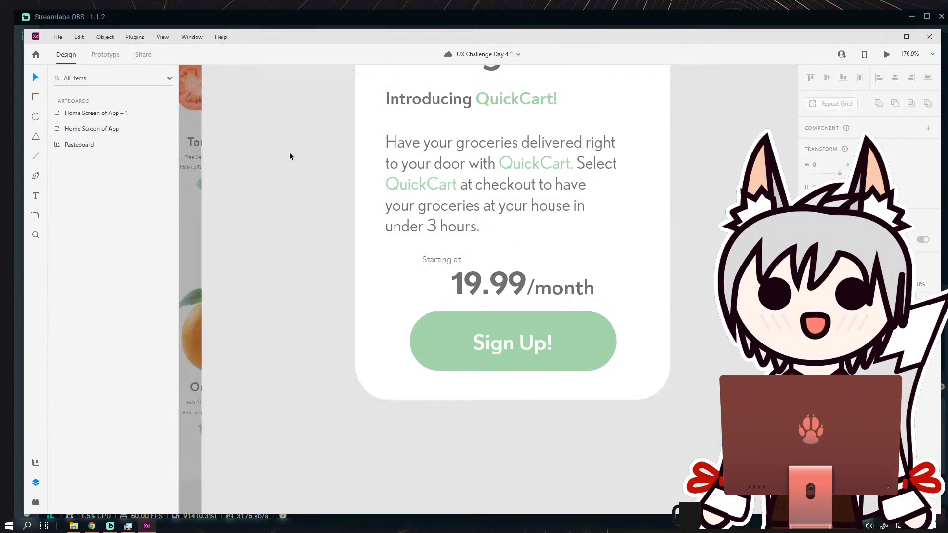
Inspect the Sign Up! button's group by hiding it and showing it again.
scroll(340, 177, down, 3)
scroll(394, 218, up, 3)
click(369, 219)
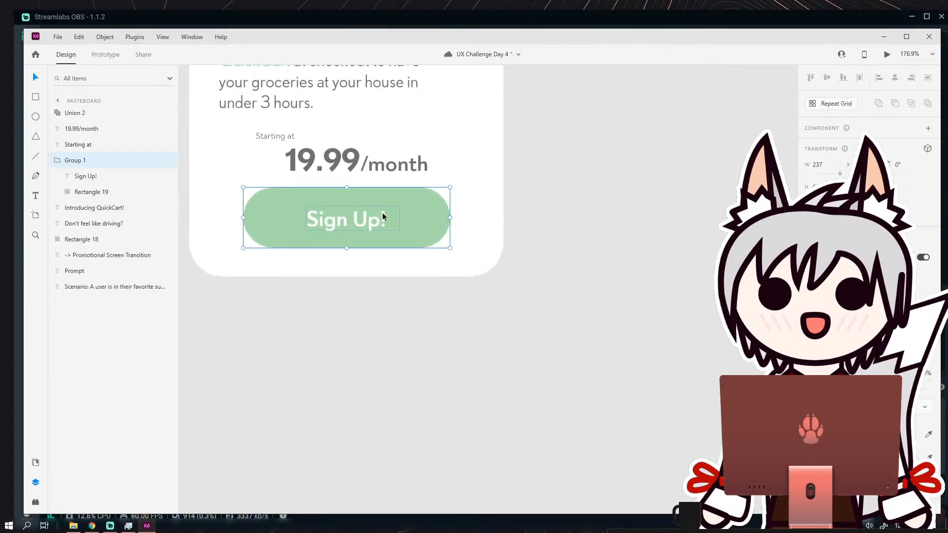
key(Escape)
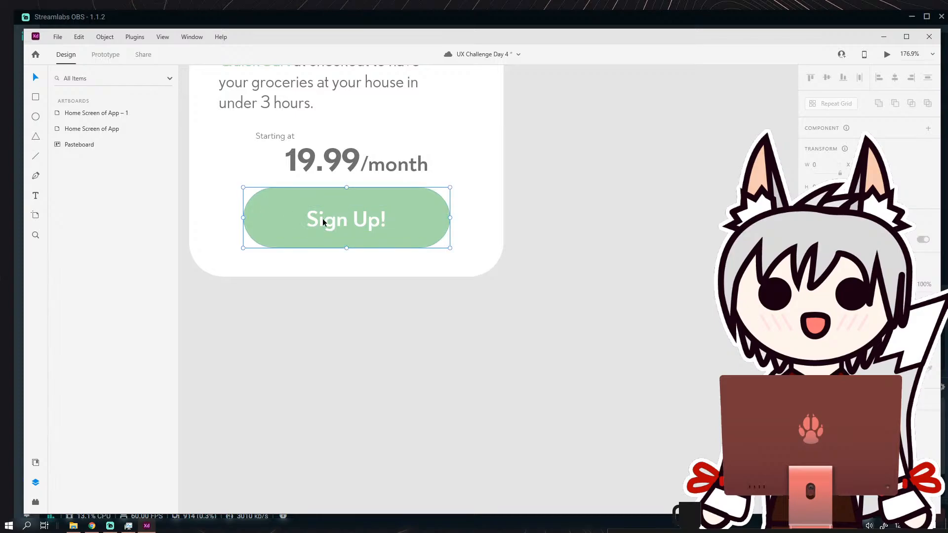
click(322, 218)
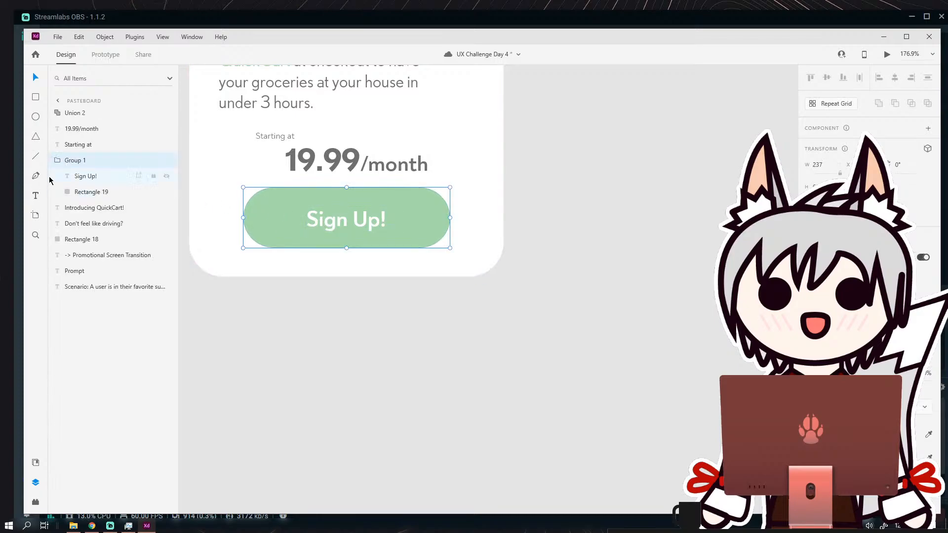
click(58, 160)
click(166, 161)
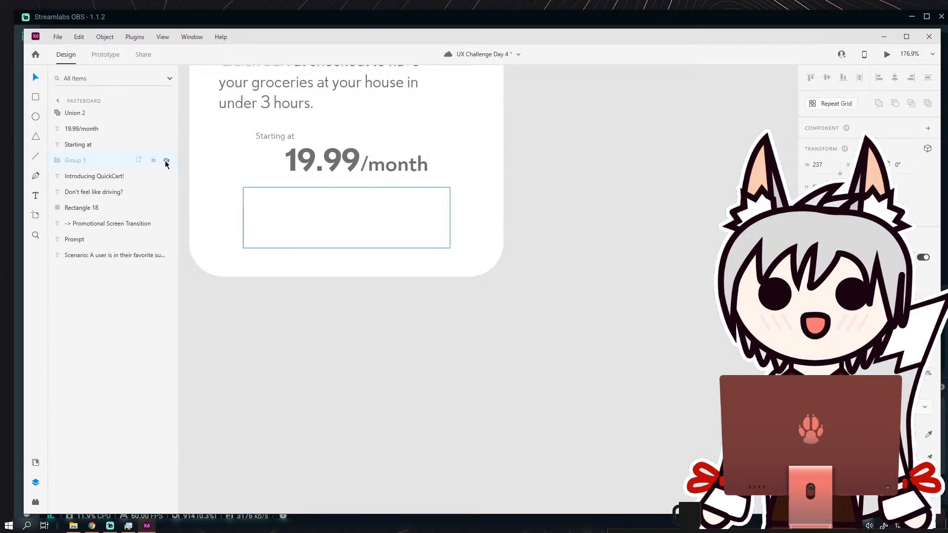
click(166, 163)
scroll(491, 173, down, 5)
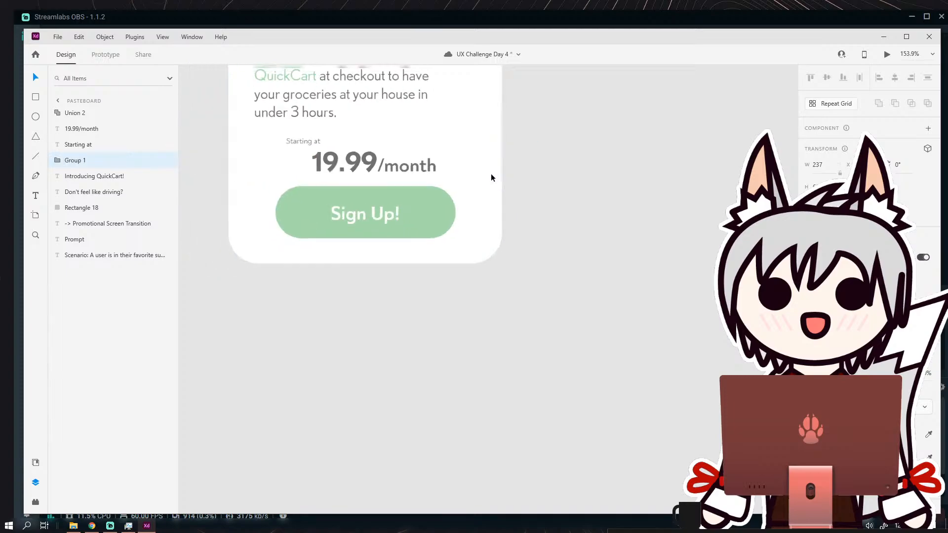
Try to group the card's background and texts without the X icon and the Sign Up! button.
drag(361, 114, 503, 331)
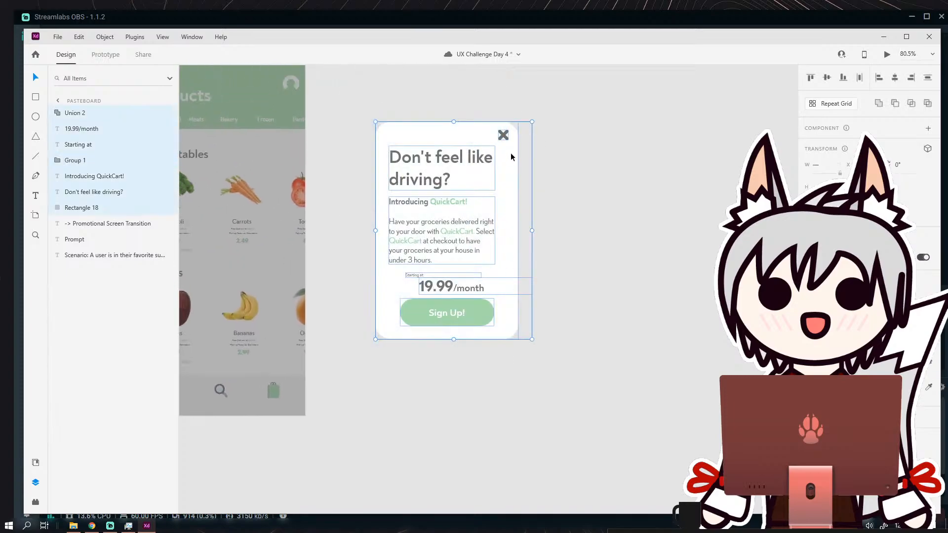
shift+click(506, 136)
shift+click(474, 308)
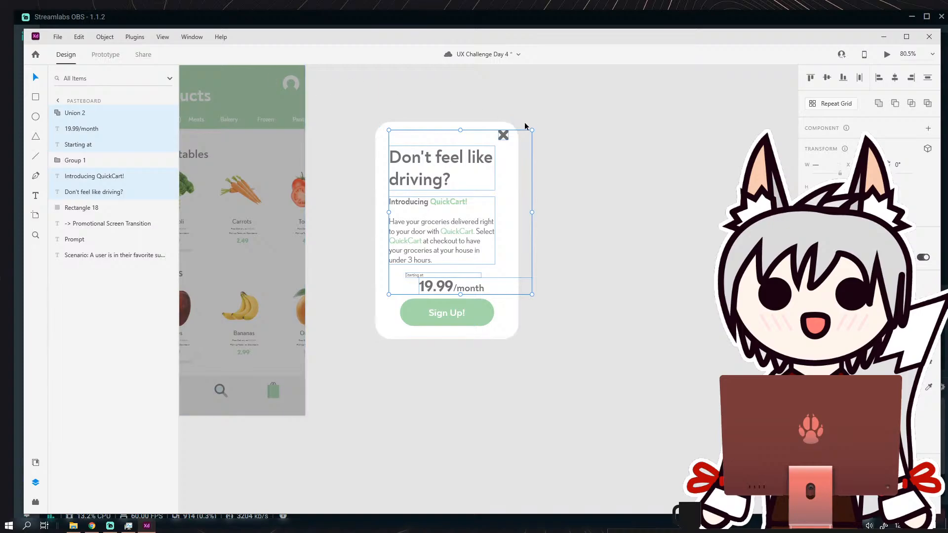
shift+click(503, 135)
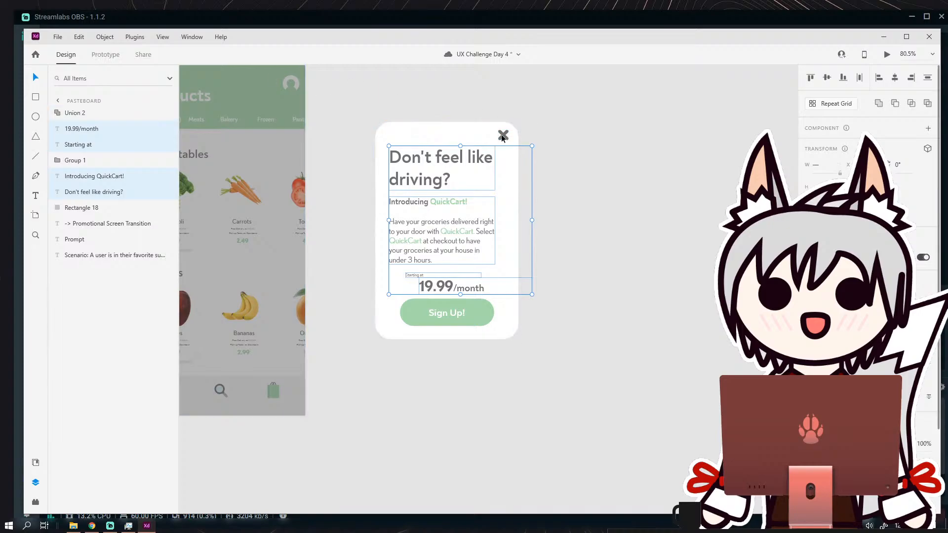
shift+click(395, 135)
click(105, 36)
click(113, 52)
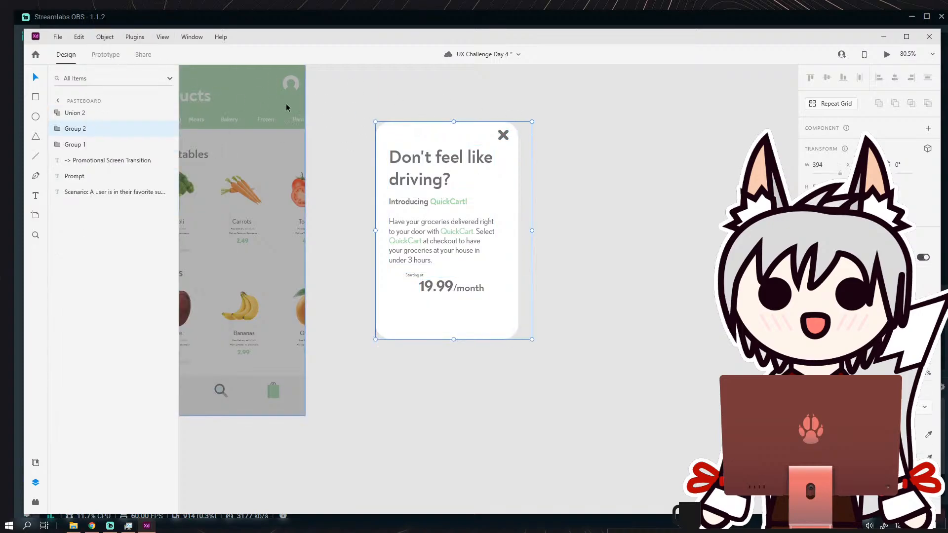
click(559, 167)
key(ctrl+z)
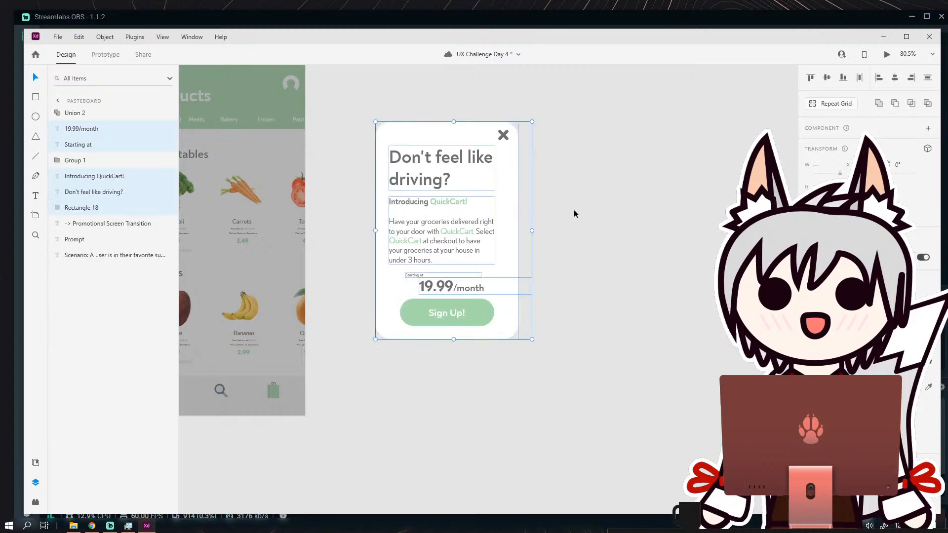
Move all elements of the promotional card onto the dimmed products screen.
click(590, 273)
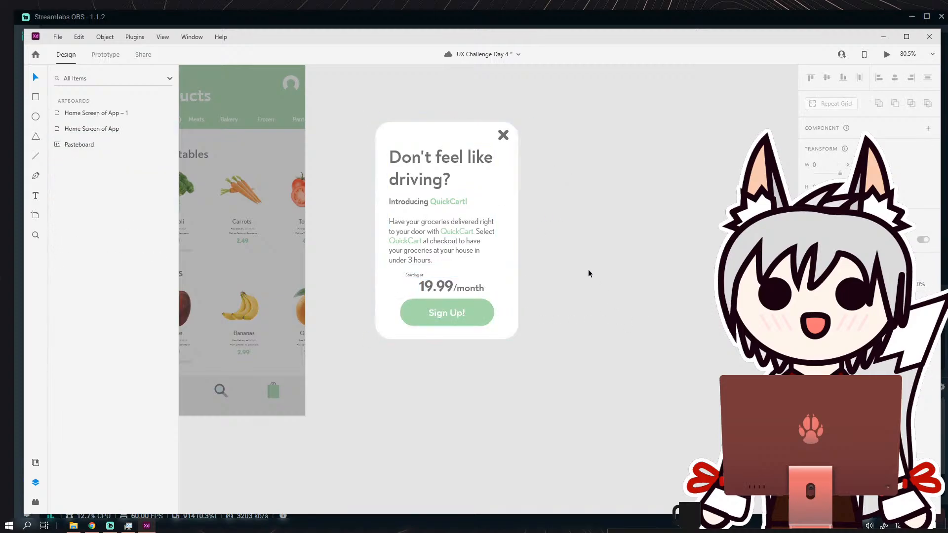
drag(561, 236, 653, 261)
drag(466, 132, 608, 373)
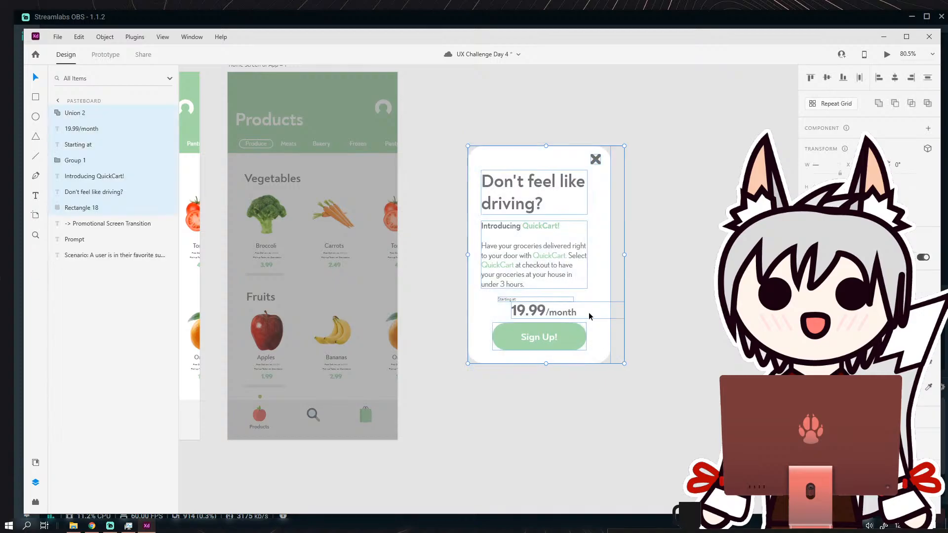
drag(570, 287, 364, 283)
click(457, 253)
scroll(457, 254, down, 5)
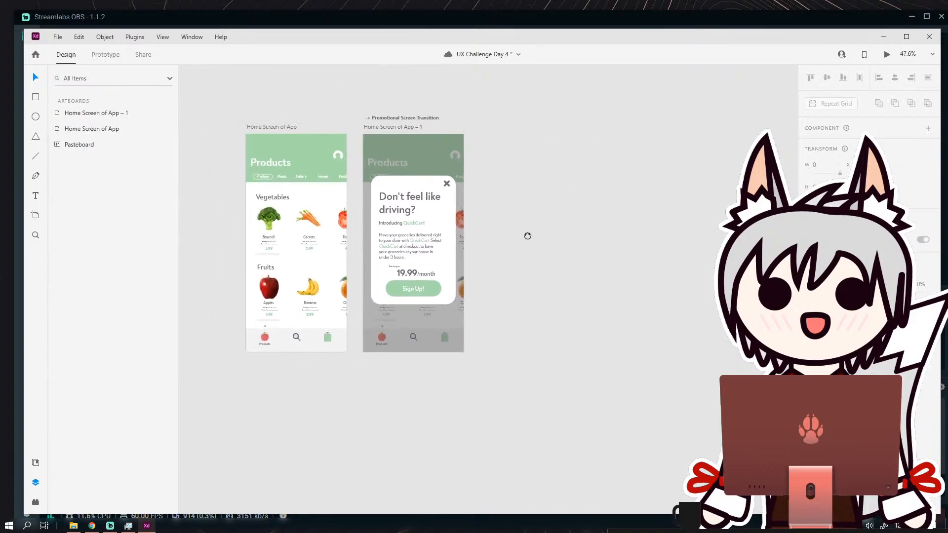
scroll(497, 226, up, 5)
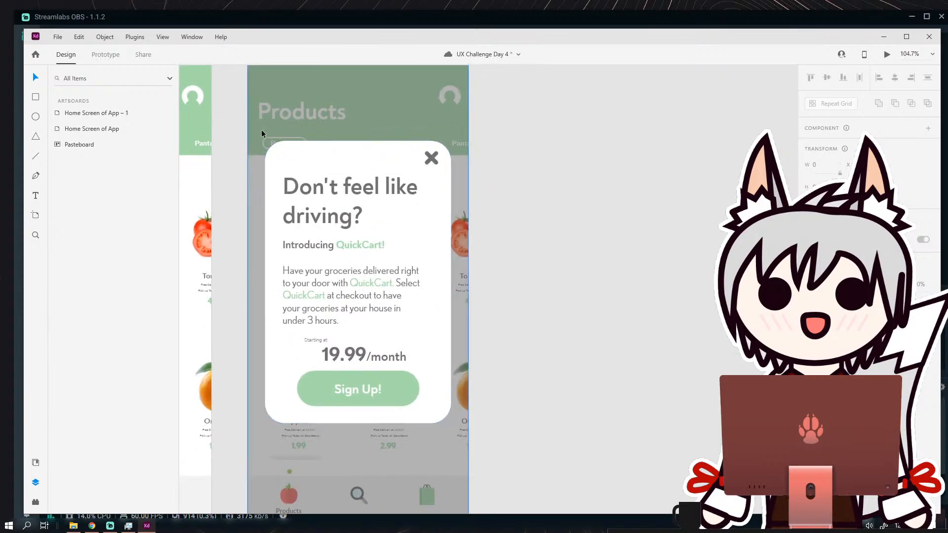
Shift the card up on the dimmed products screen and back down to a more centred position.
drag(328, 168, 328, 121)
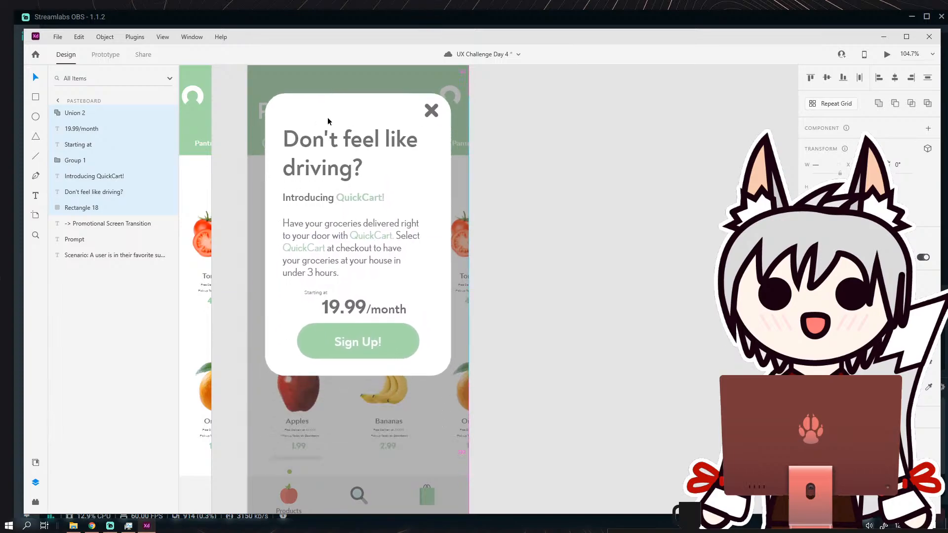
click(515, 189)
scroll(526, 199, down, 4)
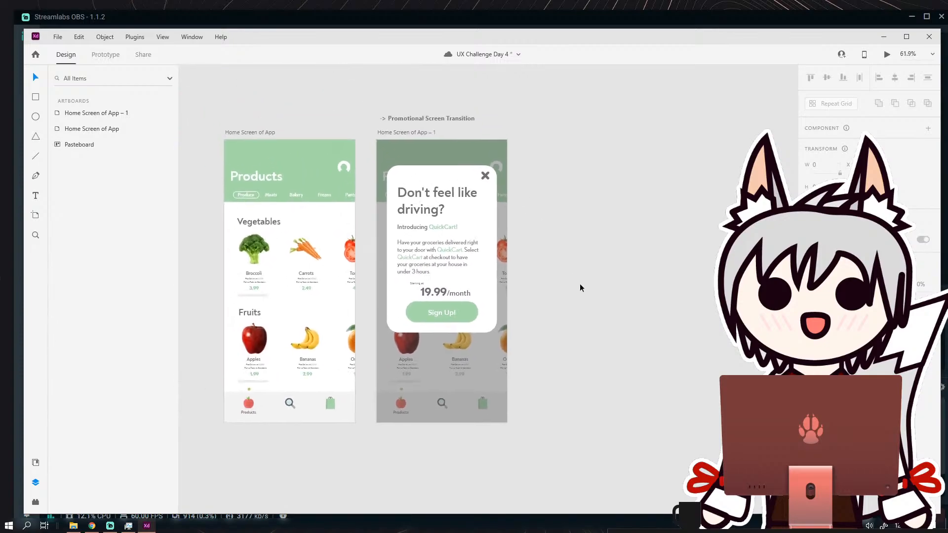
scroll(573, 266, up, 2)
drag(400, 144, 402, 177)
click(592, 298)
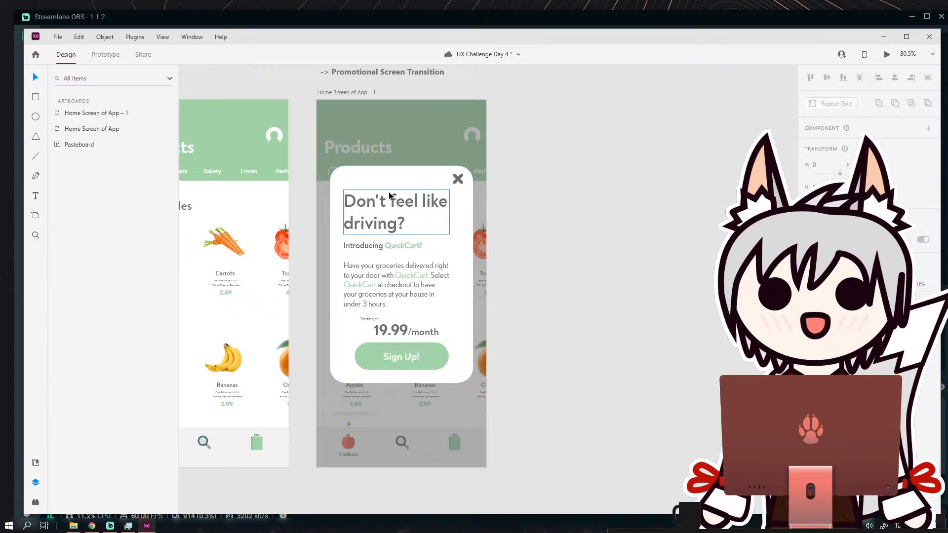
In Prototype mode, try adding interactions to the card's background and look through the available triggers.
click(278, 140)
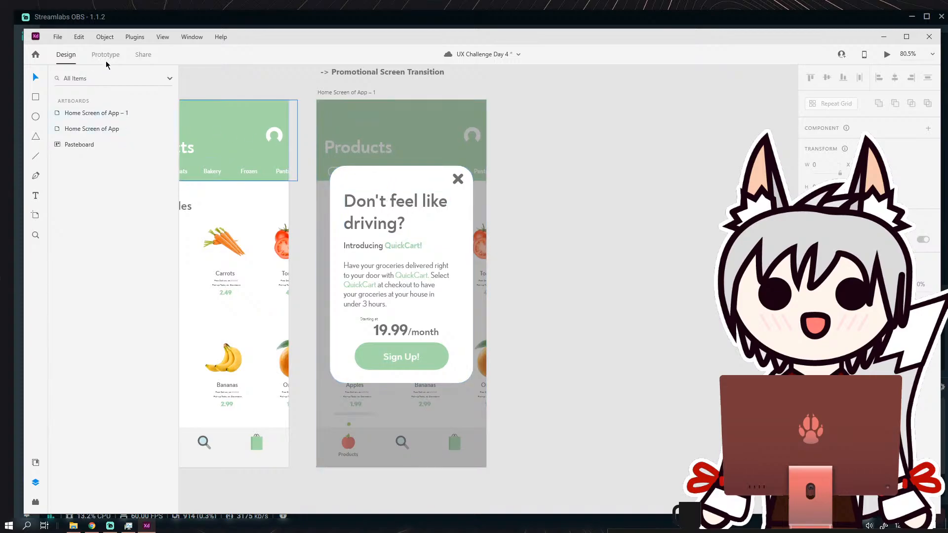
click(108, 57)
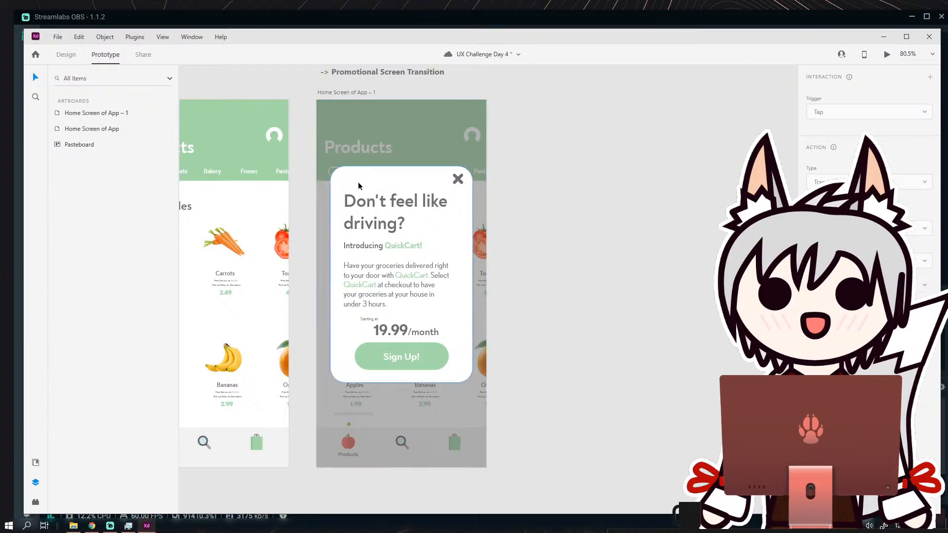
click(389, 183)
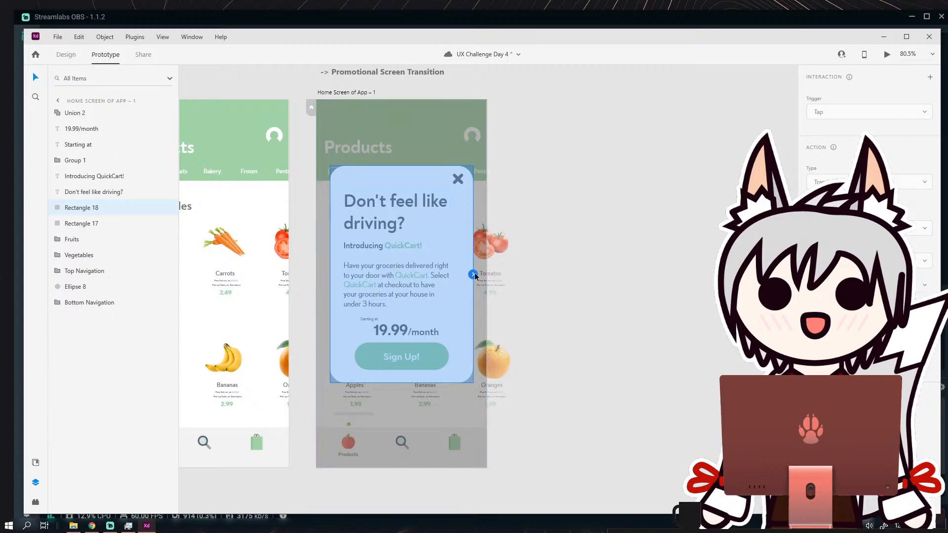
drag(473, 274, 483, 212)
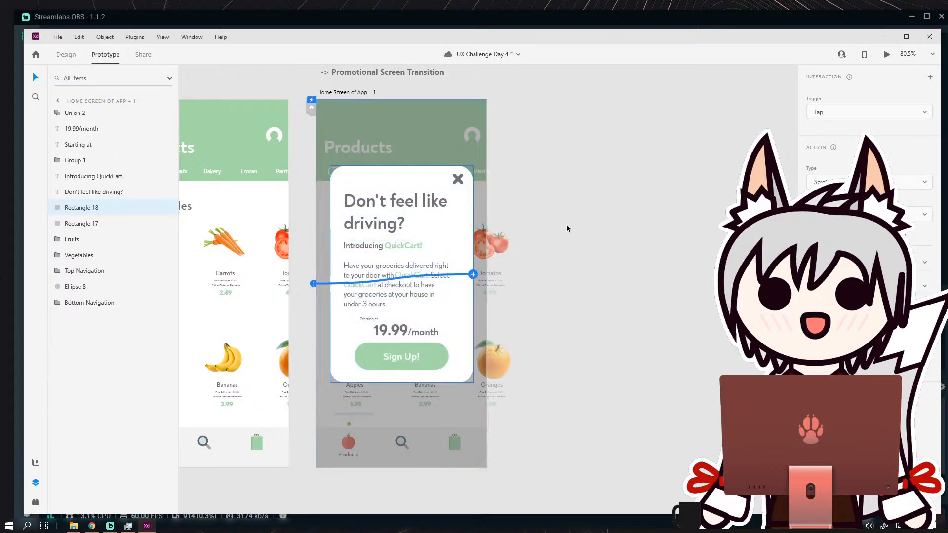
click(919, 113)
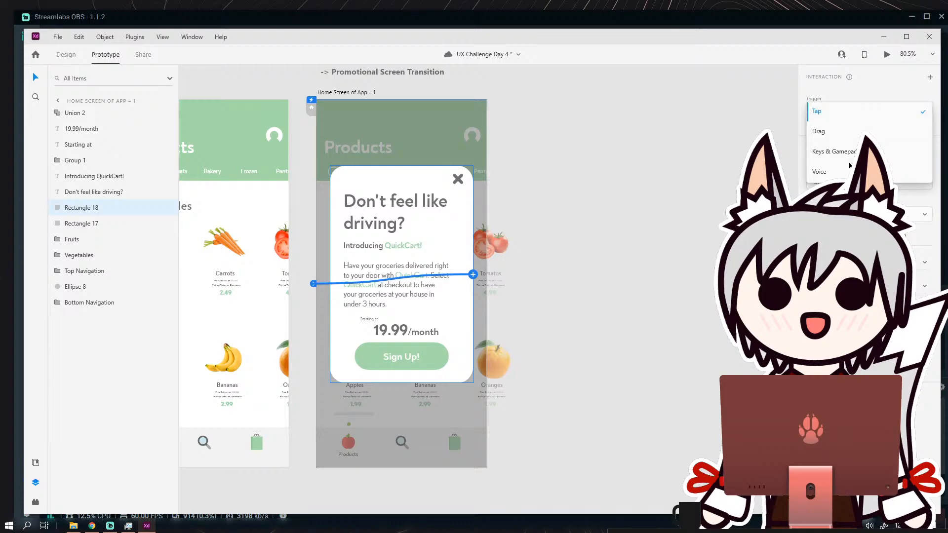
click(863, 90)
click(544, 229)
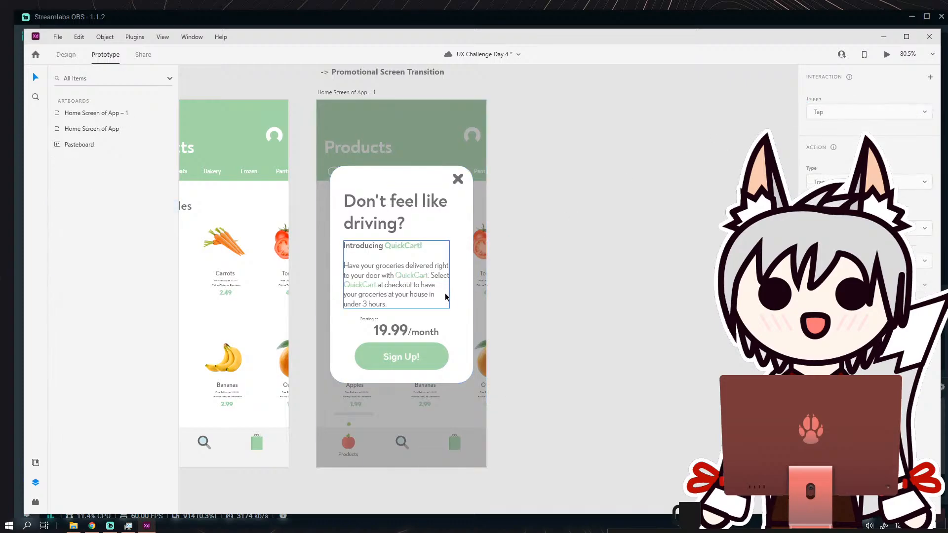
click(357, 183)
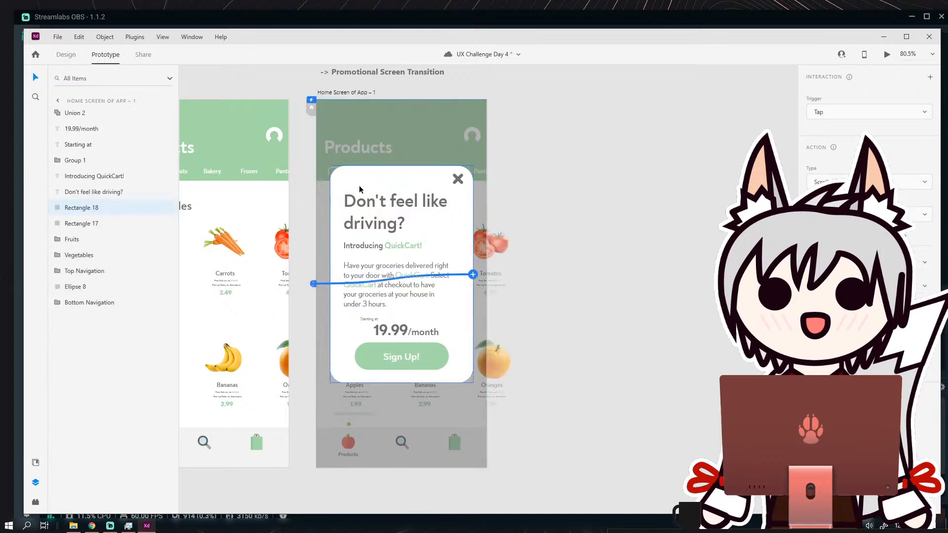
click(473, 275)
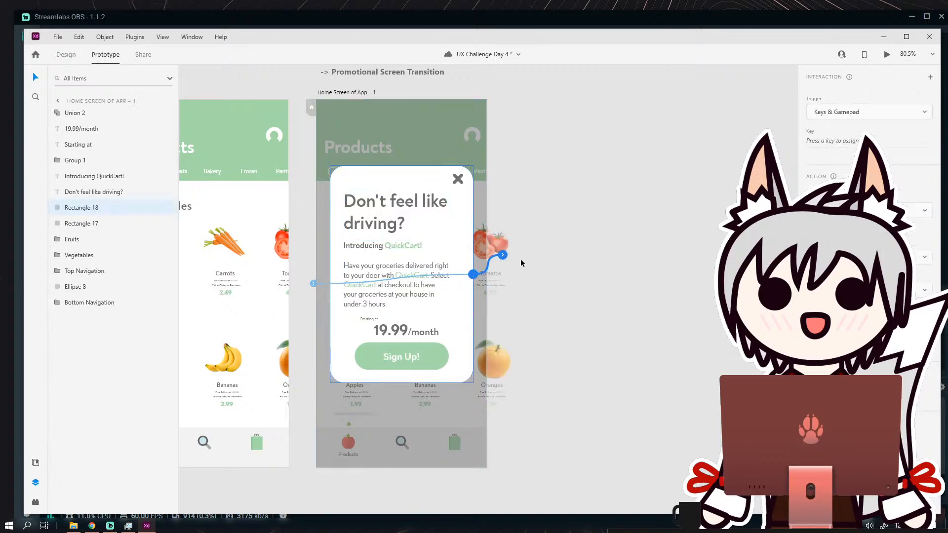
Undo the card background's interactions and the card's placement on the dimmed products screen.
key(ctrl+z)
key(ctrl+z)
key(ctrl+z)
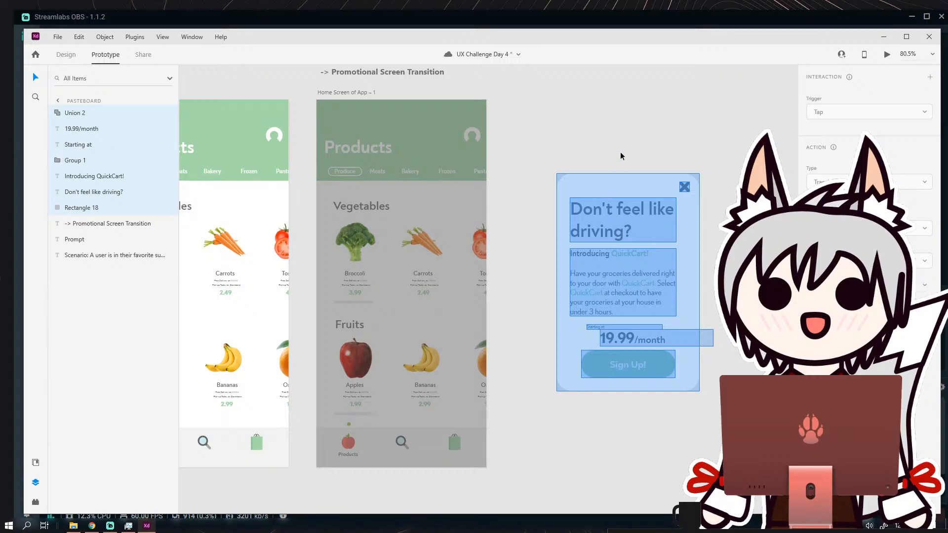
click(620, 153)
click(607, 186)
drag(618, 190, 530, 200)
key(ctrl+z)
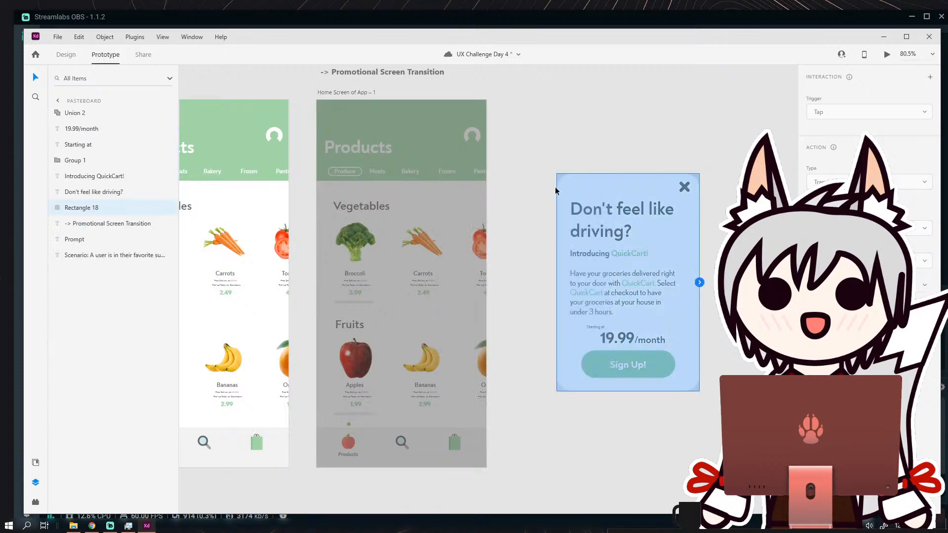
Move the Sign Up! button group off the card to the empty area just below it.
drag(556, 145, 701, 431)
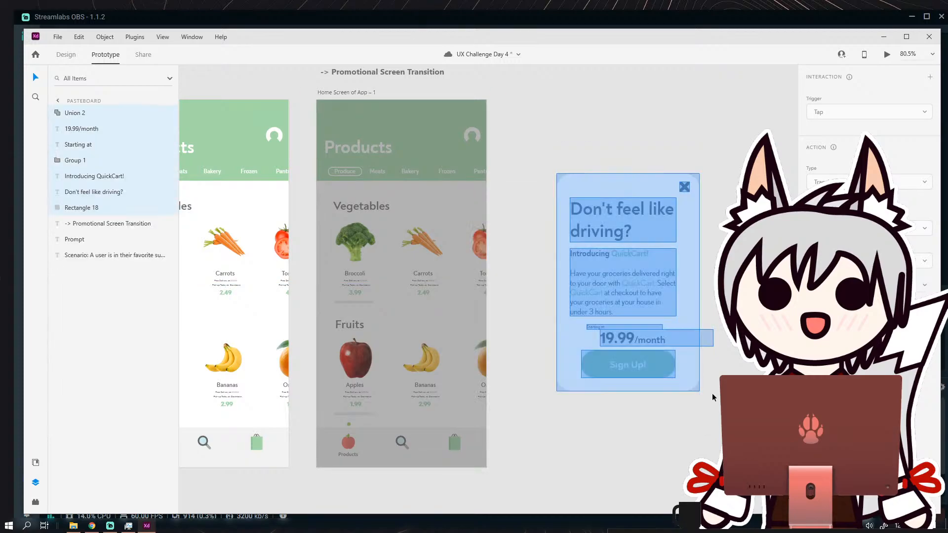
click(701, 382)
drag(678, 360, 586, 325)
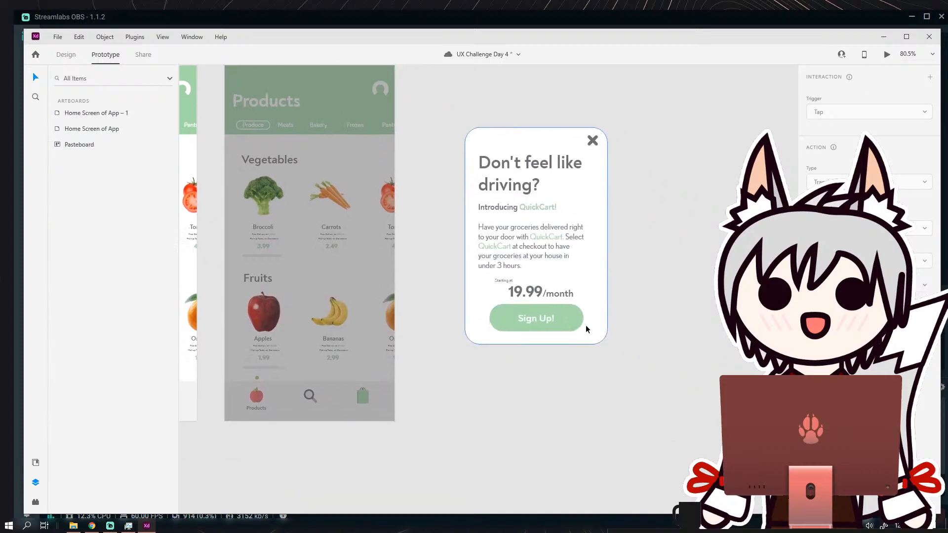
scroll(586, 325, up, 3)
click(533, 311)
drag(533, 311, 557, 408)
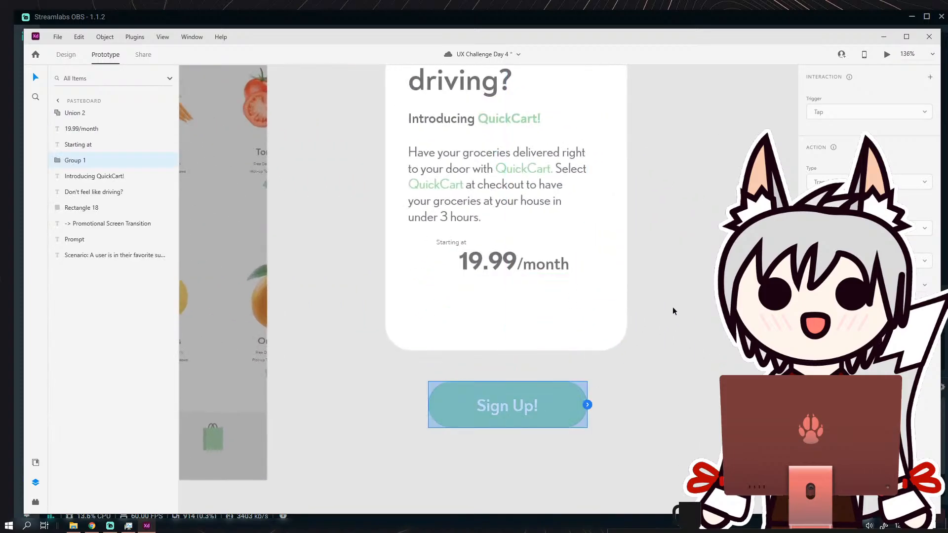
Move the X icon off the card to just outside its upper right corner.
click(673, 308)
drag(673, 288, 612, 485)
drag(538, 200, 595, 150)
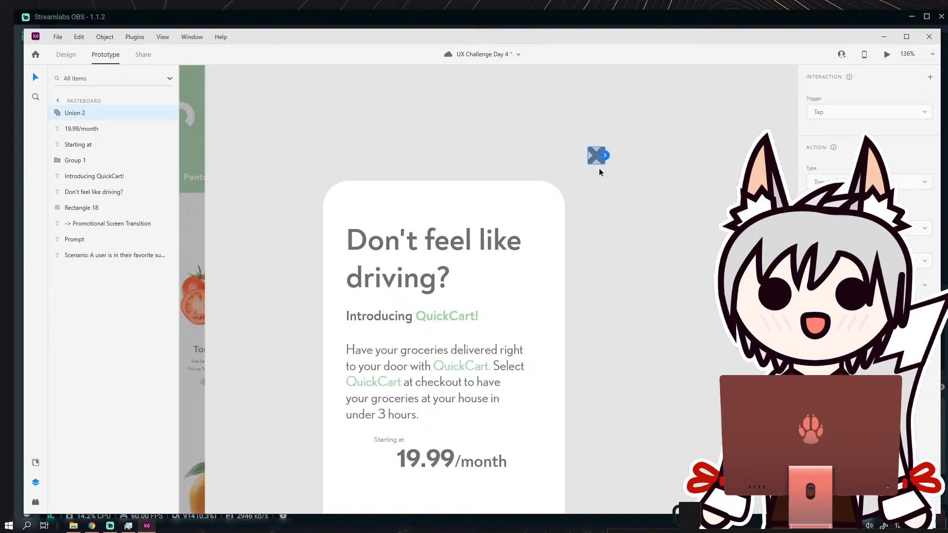
click(593, 173)
Group the card's background and all its texts, leaving out the Sign Up! button and X icon, and name the group Notification Screen.
scroll(608, 237, down, 4)
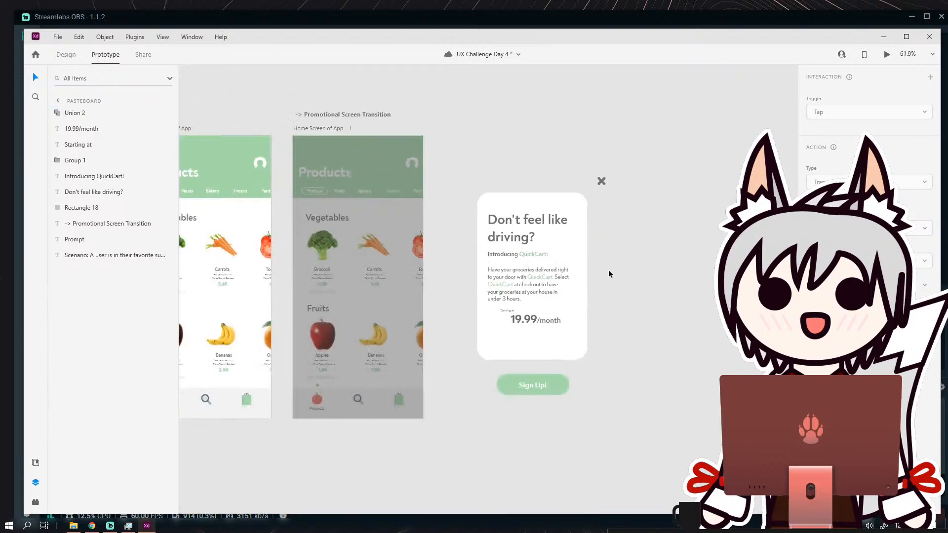
drag(511, 157, 591, 329)
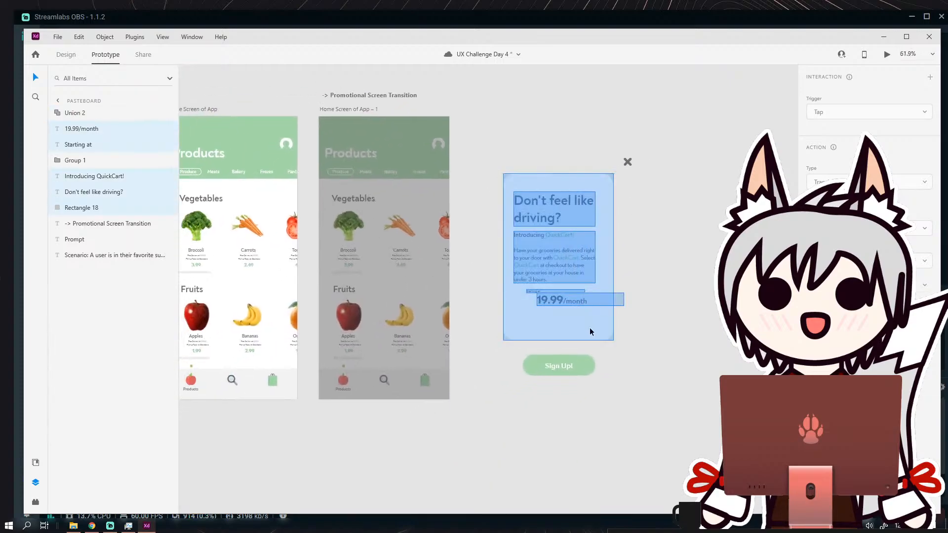
click(110, 39)
click(117, 52)
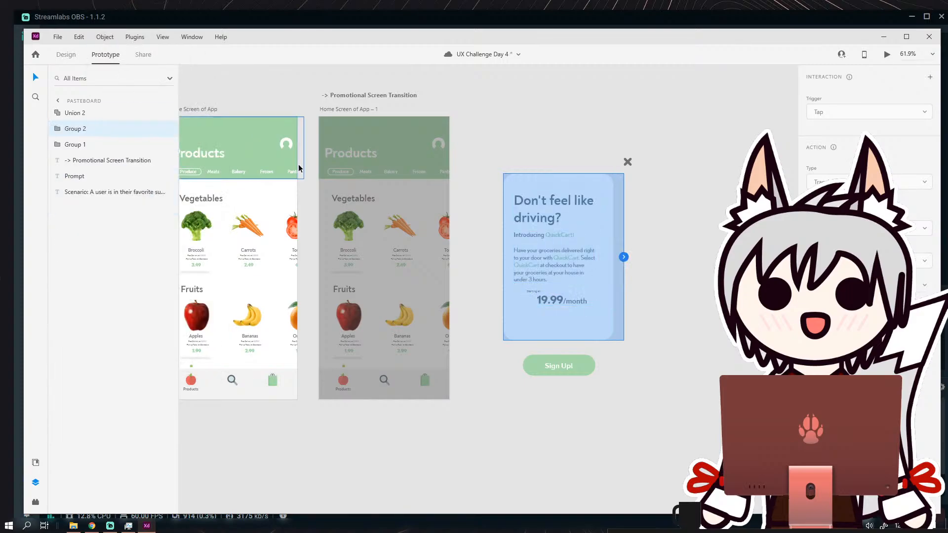
double_click(73, 129)
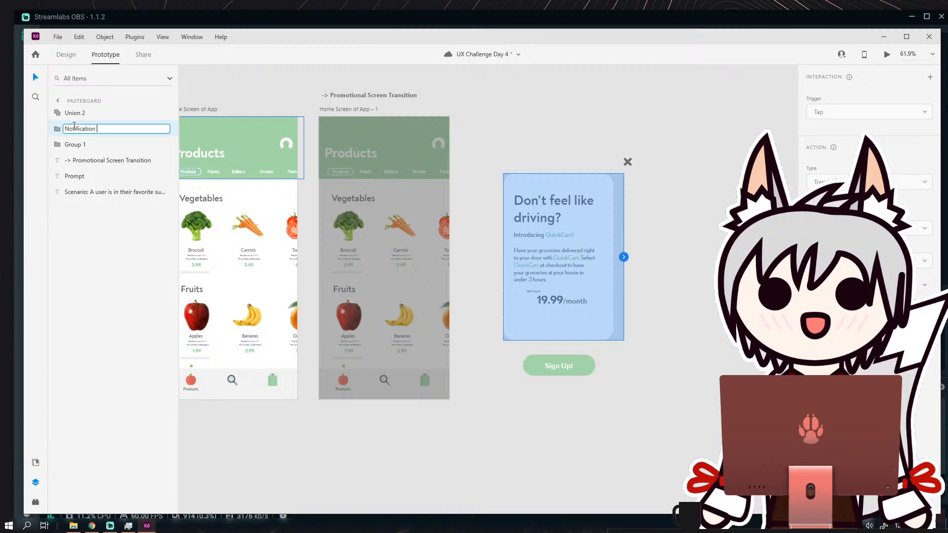
key(Return)
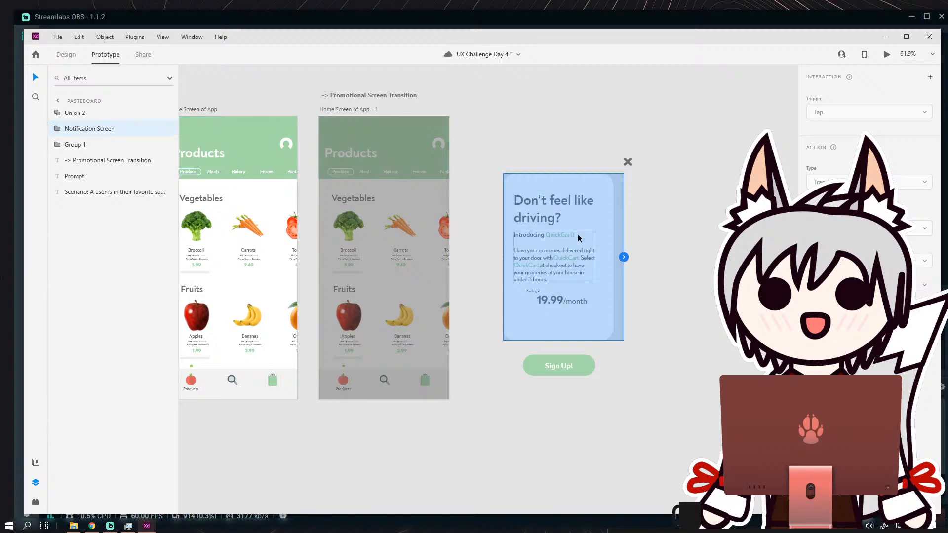
Place the Notification Screen group over the dimmed products screen, leaving the Sign Up! button and X icon outside.
drag(598, 238, 418, 226)
click(426, 214)
drag(505, 235, 576, 239)
click(543, 168)
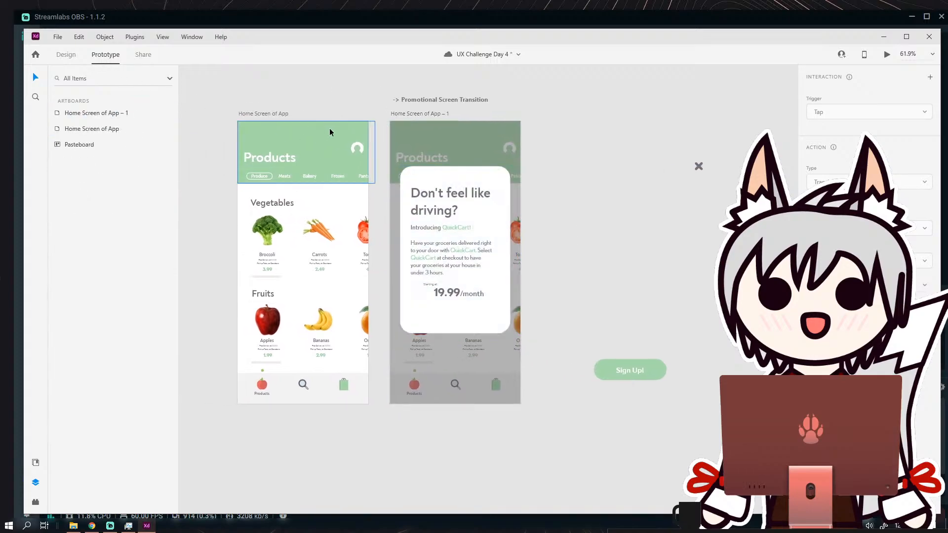
Try to link the Home Screen of App artboard directly to the Notification Screen group as a prototype interaction.
click(317, 136)
drag(368, 252, 437, 217)
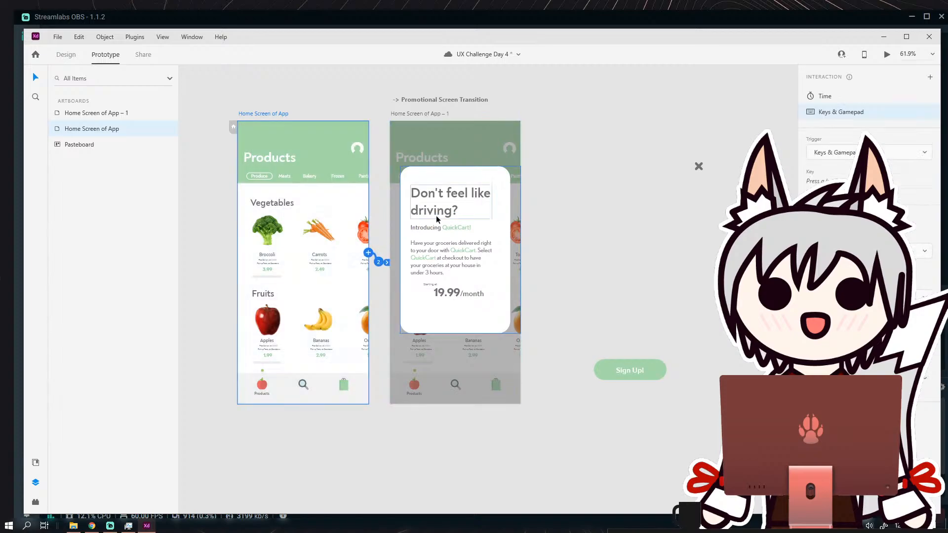
click(503, 221)
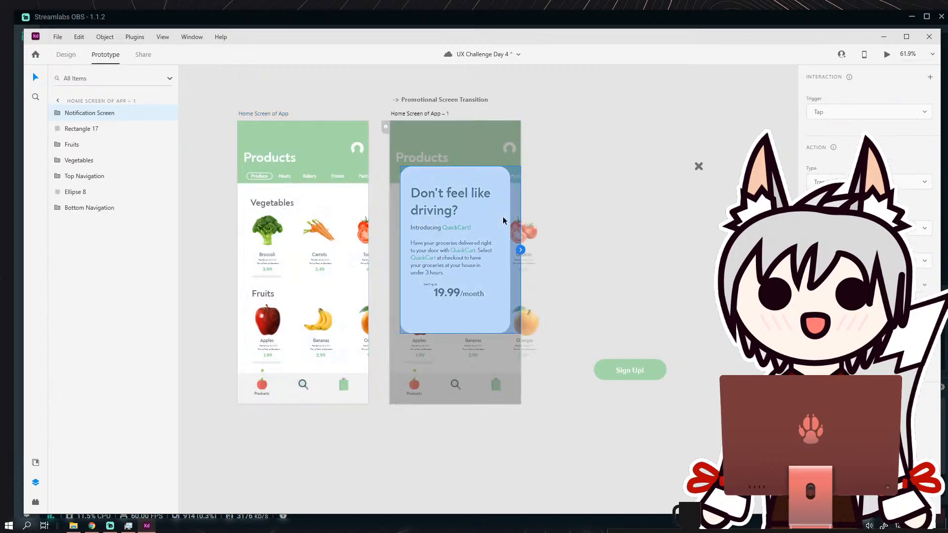
click(568, 270)
click(483, 322)
right_click(93, 117)
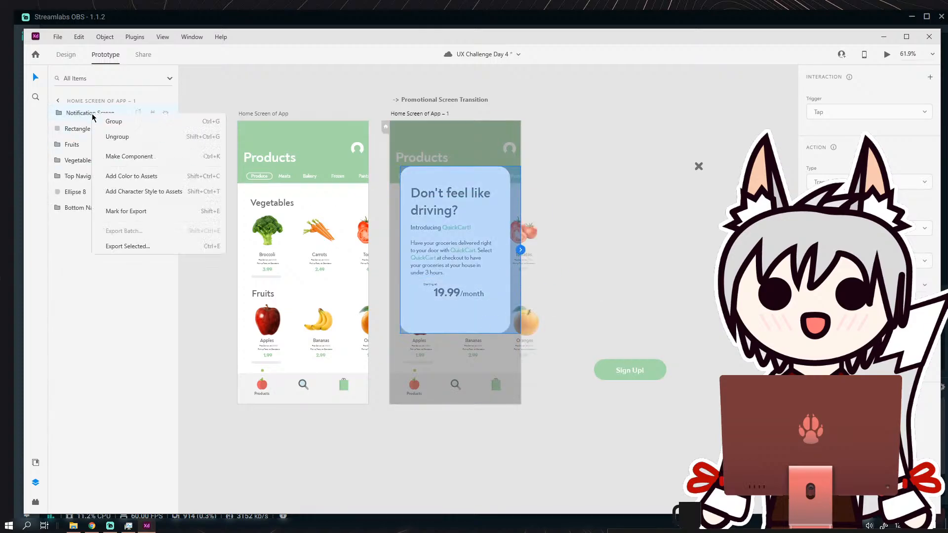
click(279, 97)
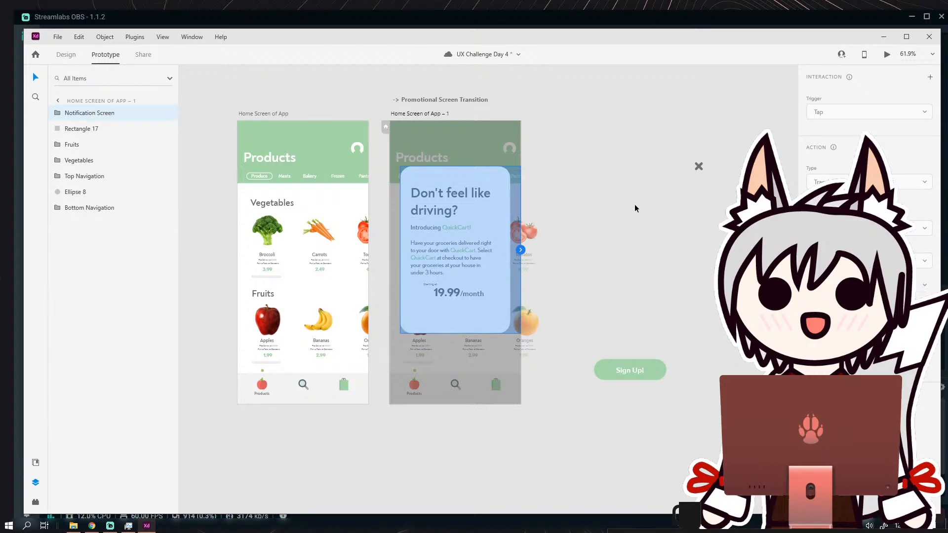
click(586, 137)
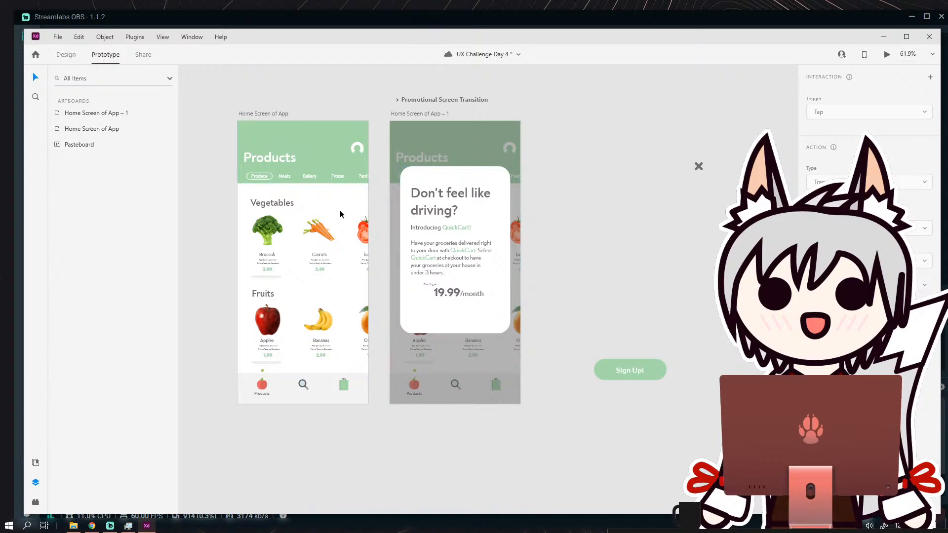
Try to link the Notification Screen group to the dimmed products artboard it sits on, and undo that link.
click(484, 180)
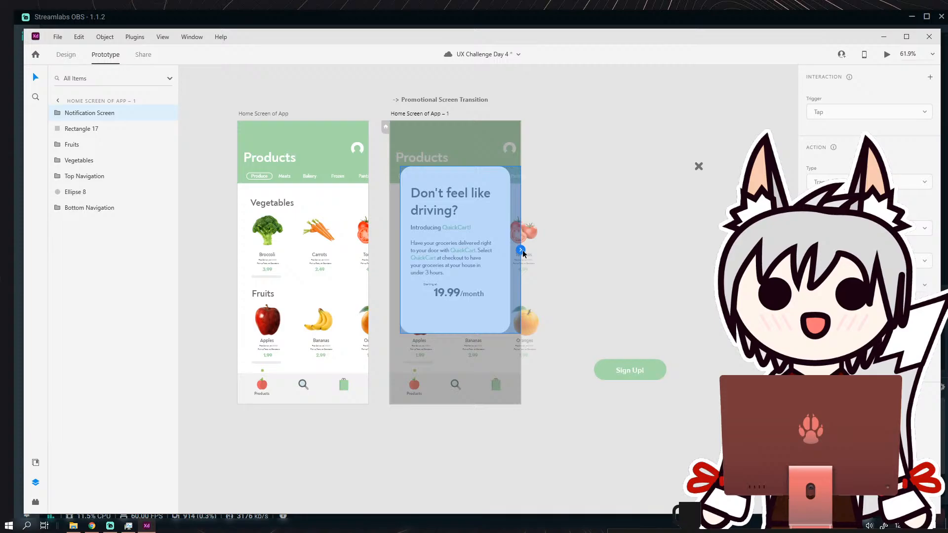
drag(522, 252, 481, 122)
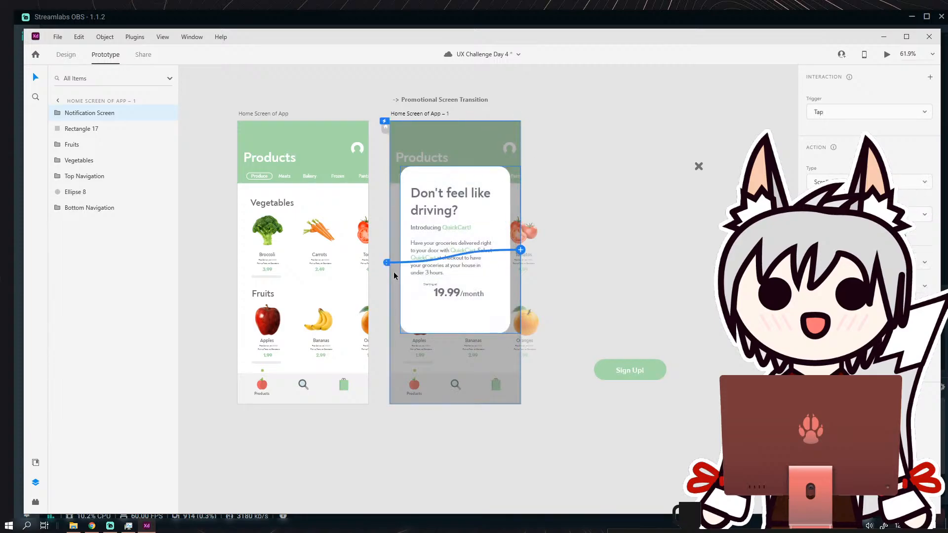
key(ctrl+z)
click(584, 223)
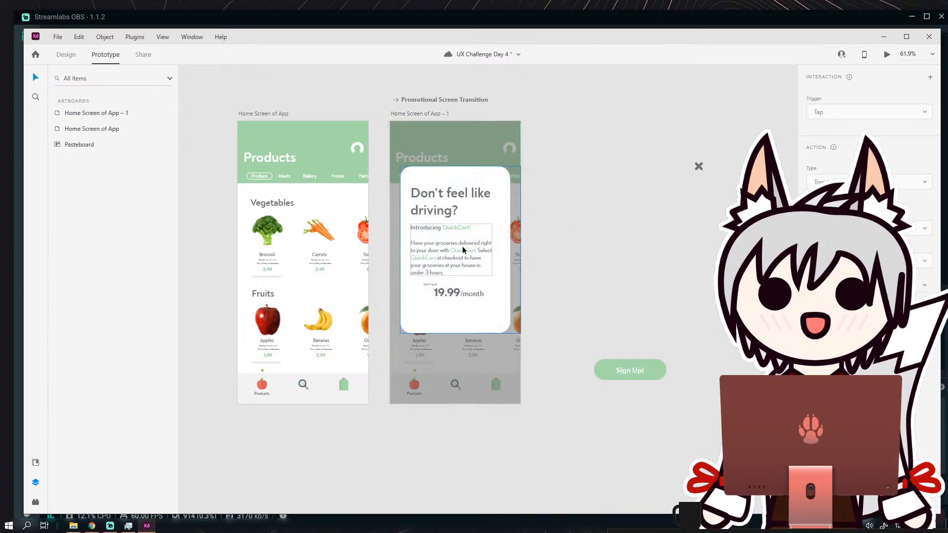
Add a prototype link from the Notification Screen group to the Home Screen of App – 1 artboard.
click(487, 214)
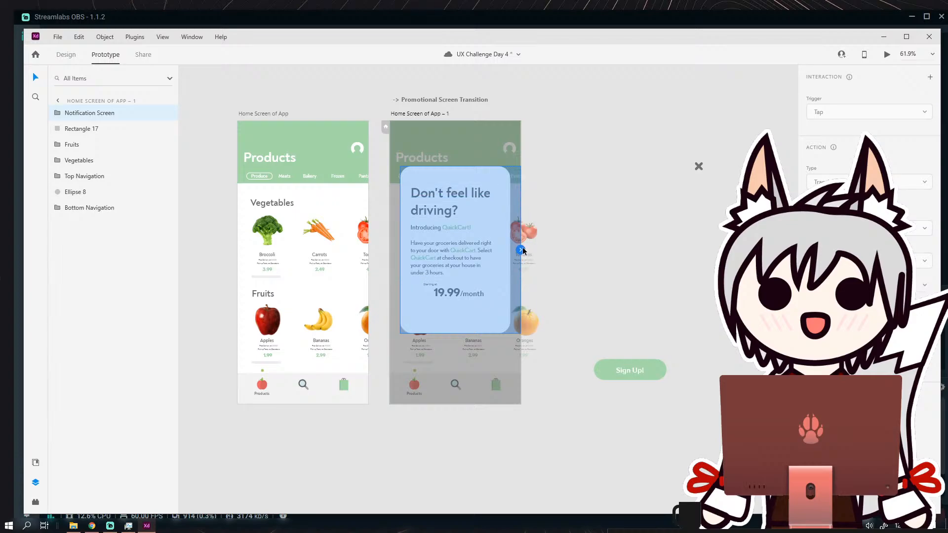
mouse_move(520, 250)
mouse_down()
mouse_move(387, 245)
mouse_move(539, 247)
mouse_up()
click(541, 245)
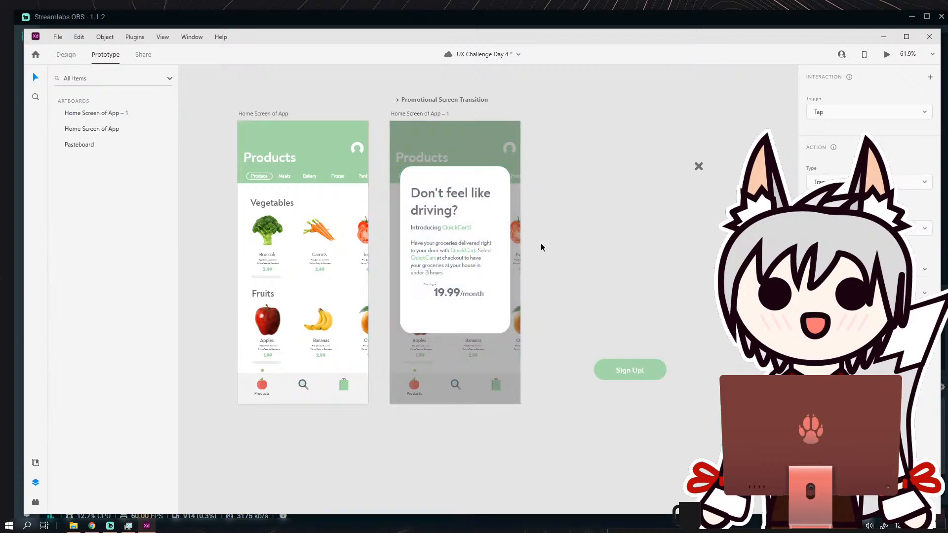
Try again to connect Home Screen of App to the card, and look through the available options for the Home Screen of App – 1 artboard.
click(286, 114)
drag(368, 252, 503, 207)
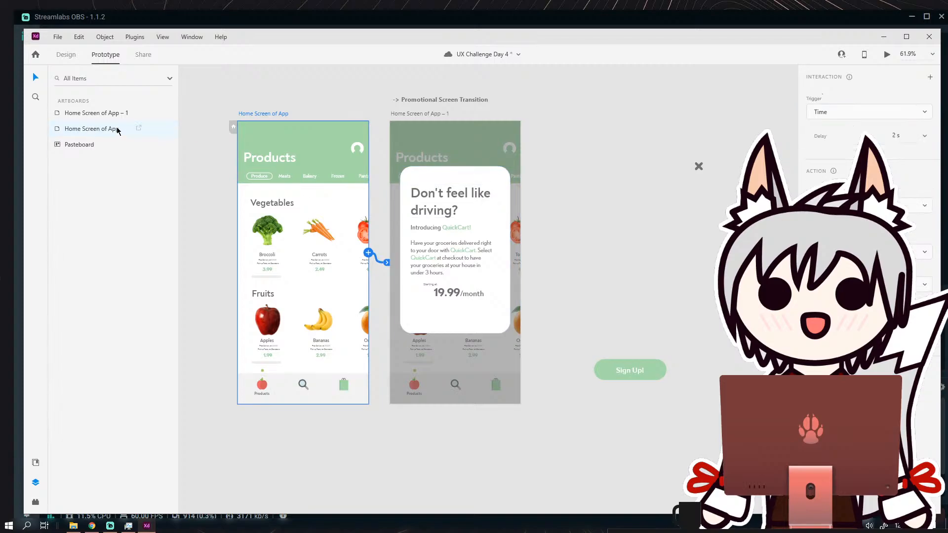
right_click(110, 115)
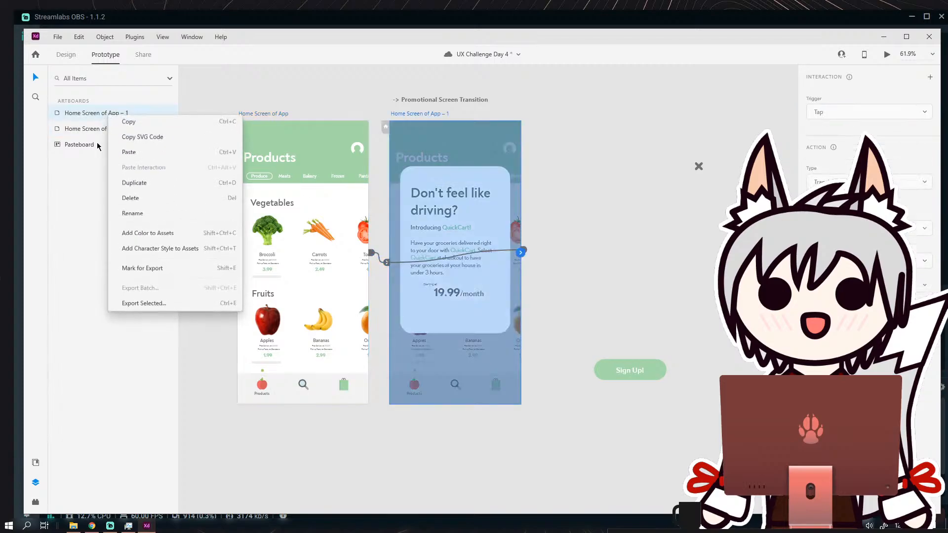
key(Escape)
click(590, 265)
scroll(497, 267, up, 3)
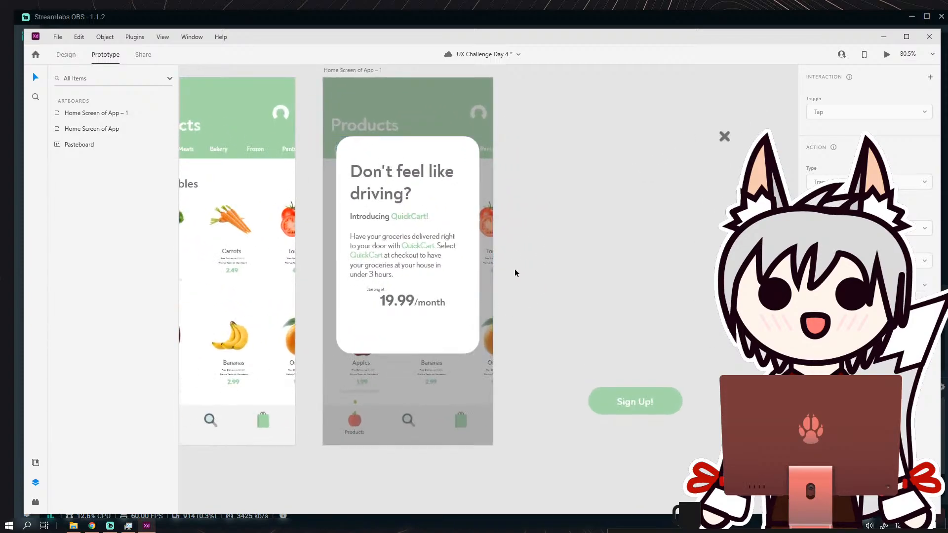
scroll(515, 270, down, 3)
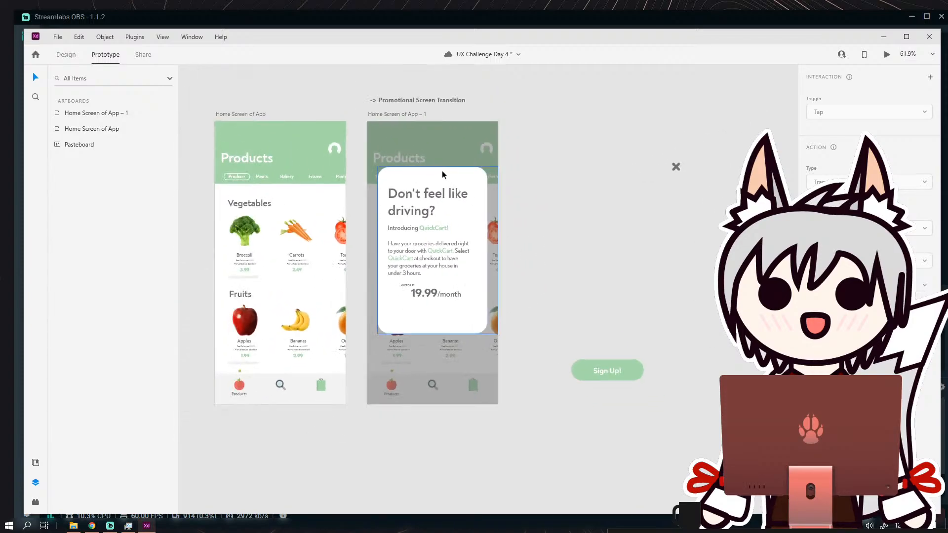
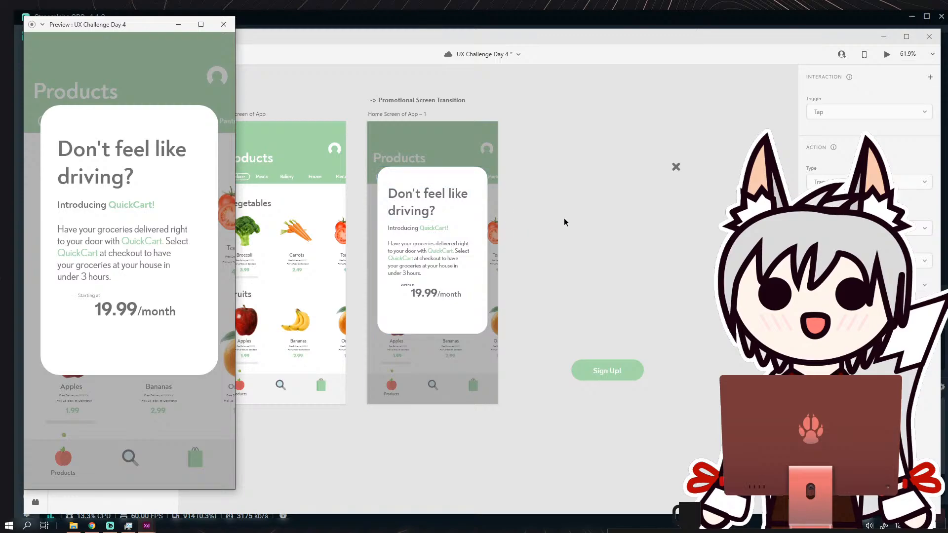
Move the Sign Up! button below the price on the promotional card and the X icon into the card's upper-right corner.
click(564, 218)
scroll(623, 321, up, 2)
click(606, 309)
drag(605, 309, 380, 259)
click(510, 239)
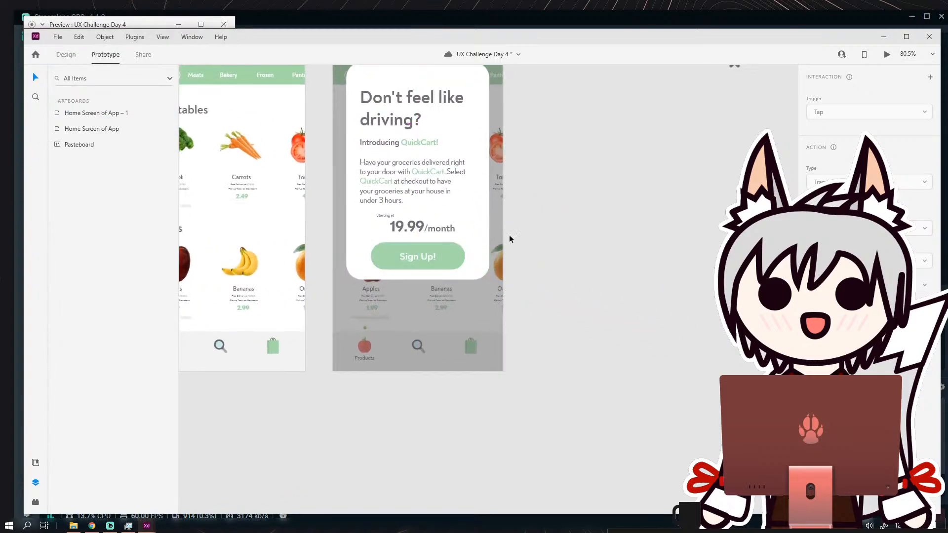
drag(319, 202, 337, 268)
drag(550, 241, 534, 269)
drag(737, 160, 612, 184)
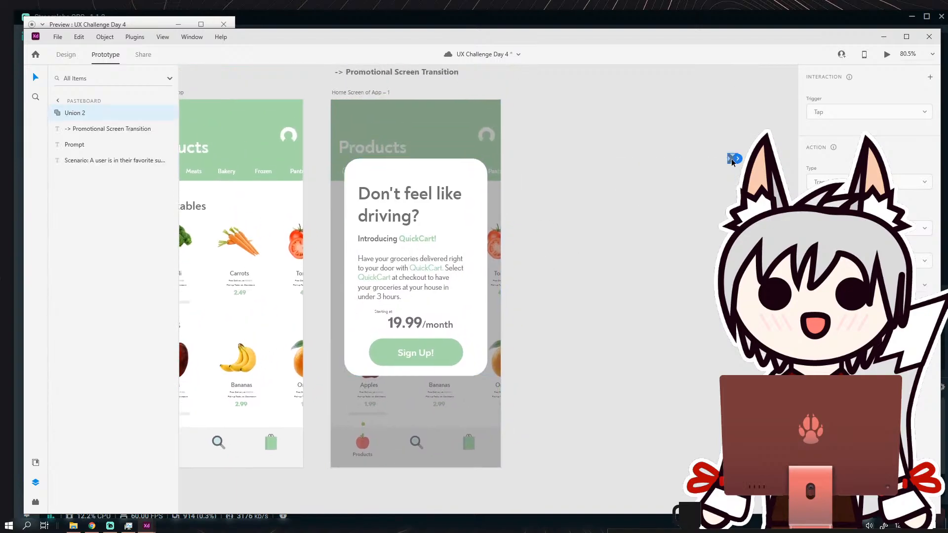
drag(732, 162, 476, 177)
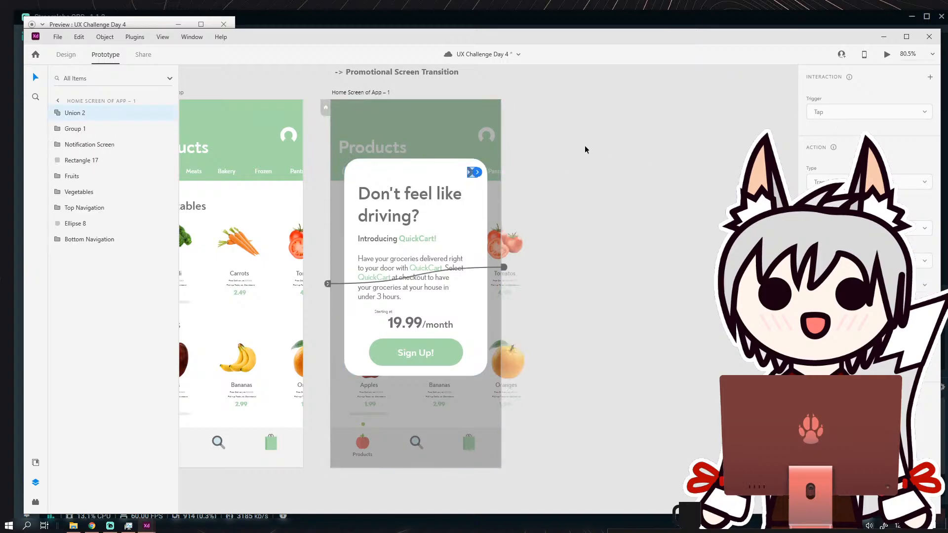
Add prototype links from the card's X icon and from its Sign Up! button to the Home Screen of App artboard.
drag(477, 171, 293, 169)
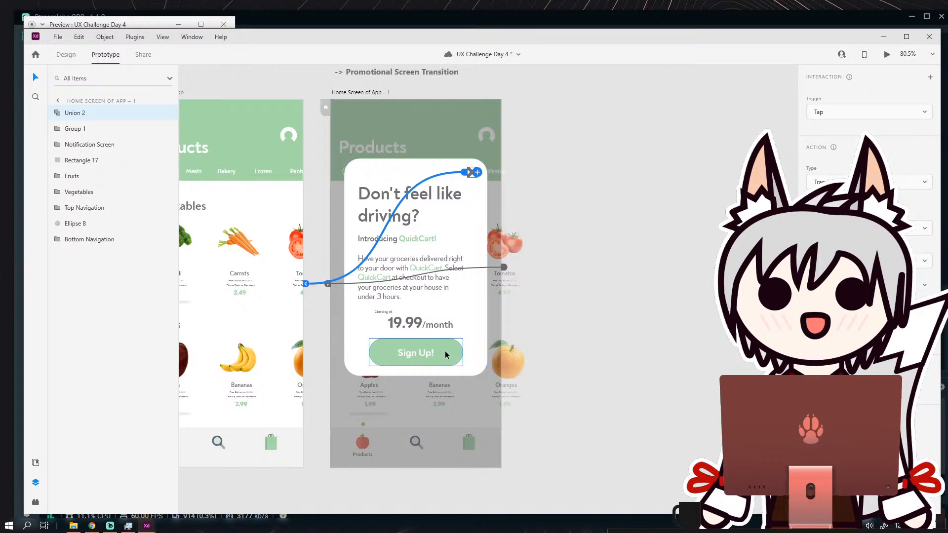
click(446, 355)
click(577, 306)
scroll(563, 309, left, 1)
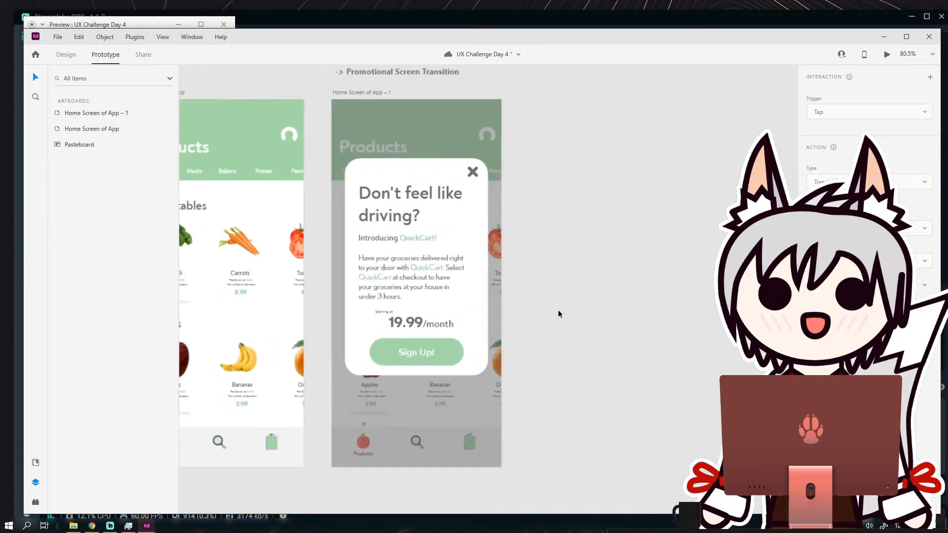
click(453, 351)
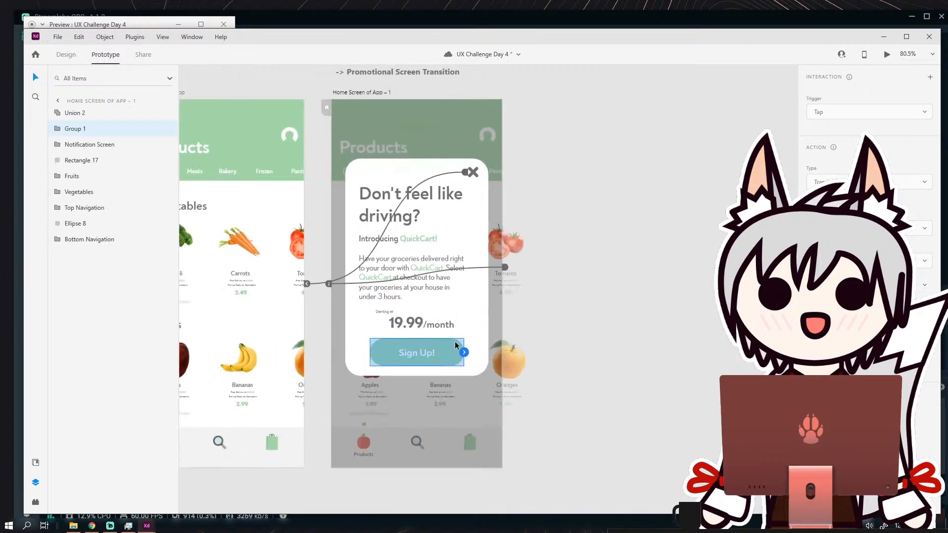
scroll(455, 342, left, 3)
scroll(455, 342, down, 2)
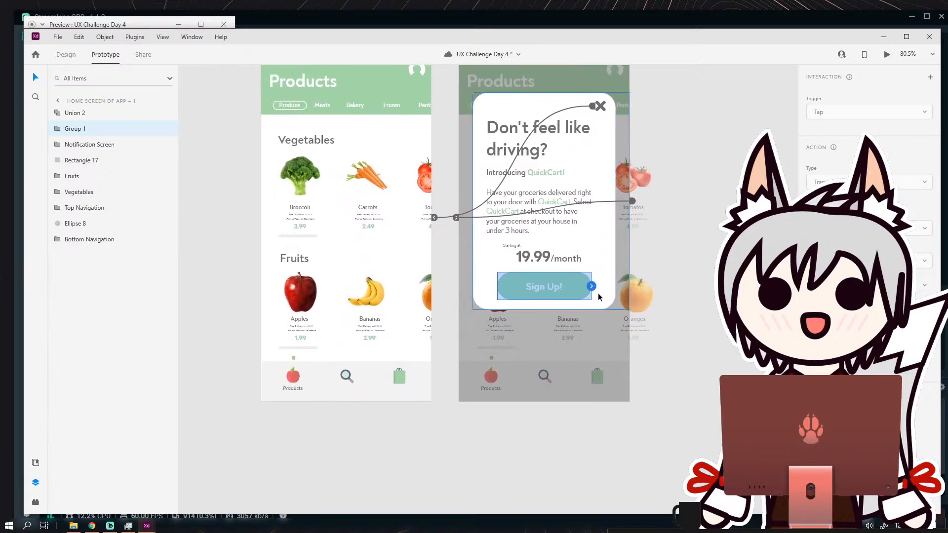
drag(591, 287, 405, 247)
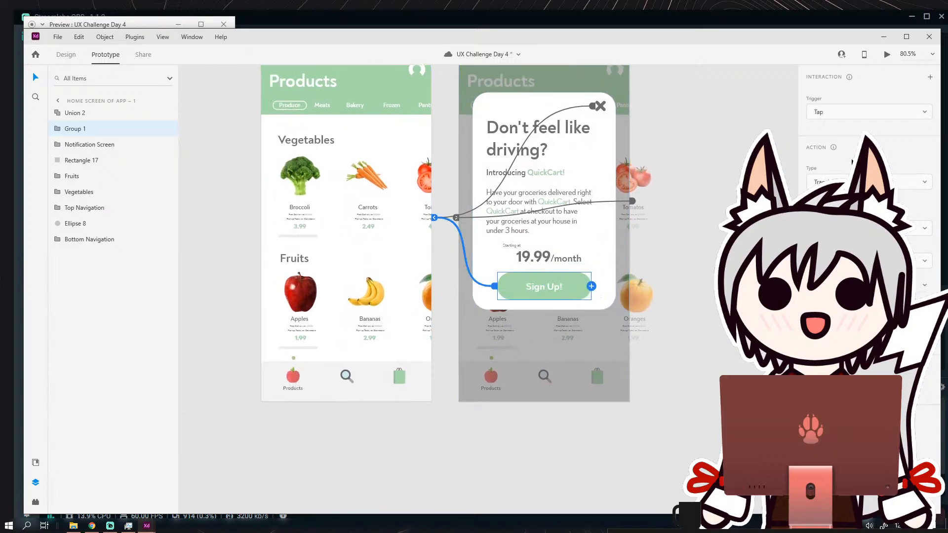
Test the card's X icon in the prototype preview, and close the preview window.
key(Escape)
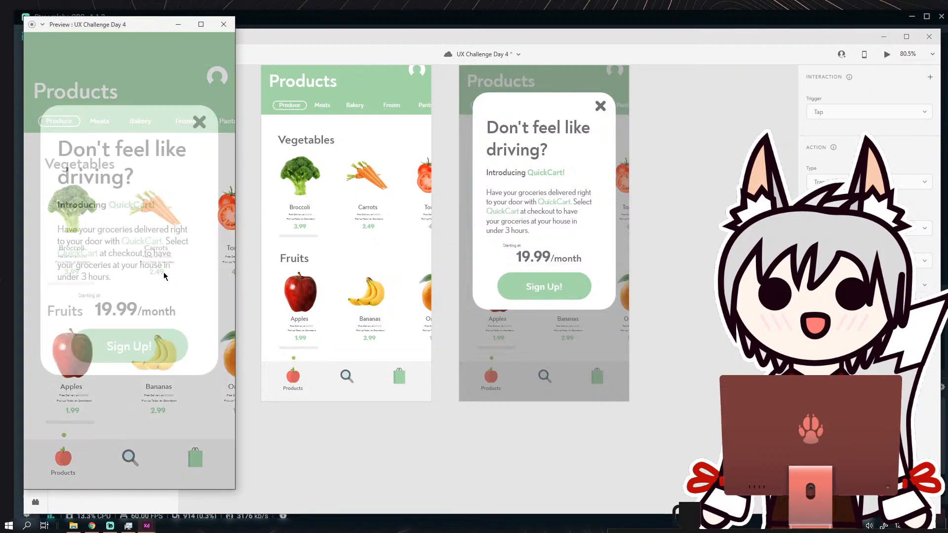
click(199, 124)
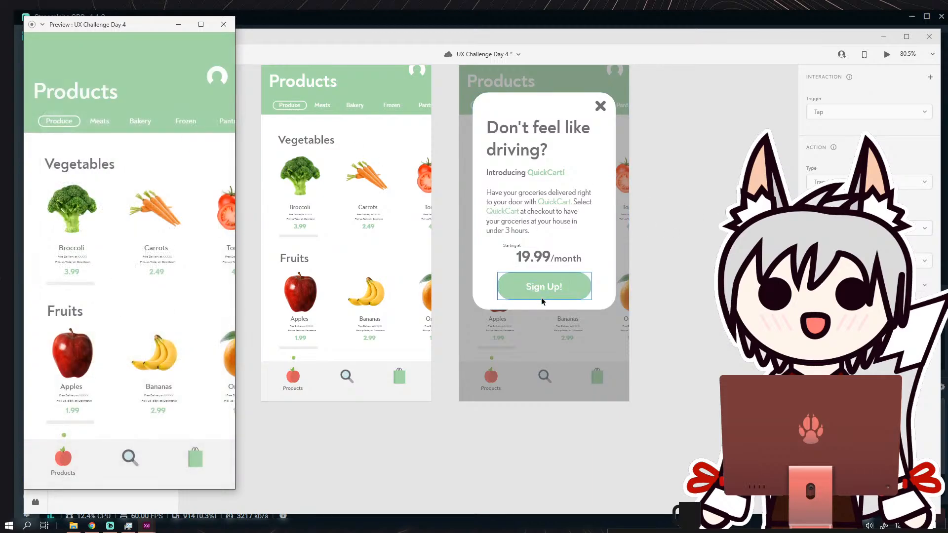
click(224, 25)
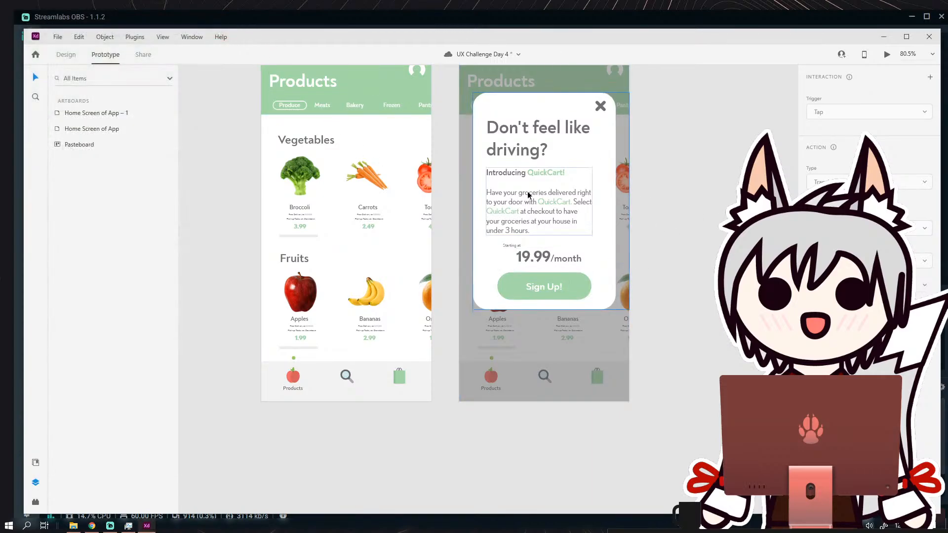
Examine the prototype links of the Home Screen of App artboard and of the dimmed overlay on Home Screen of App – 1.
drag(460, 194, 472, 258)
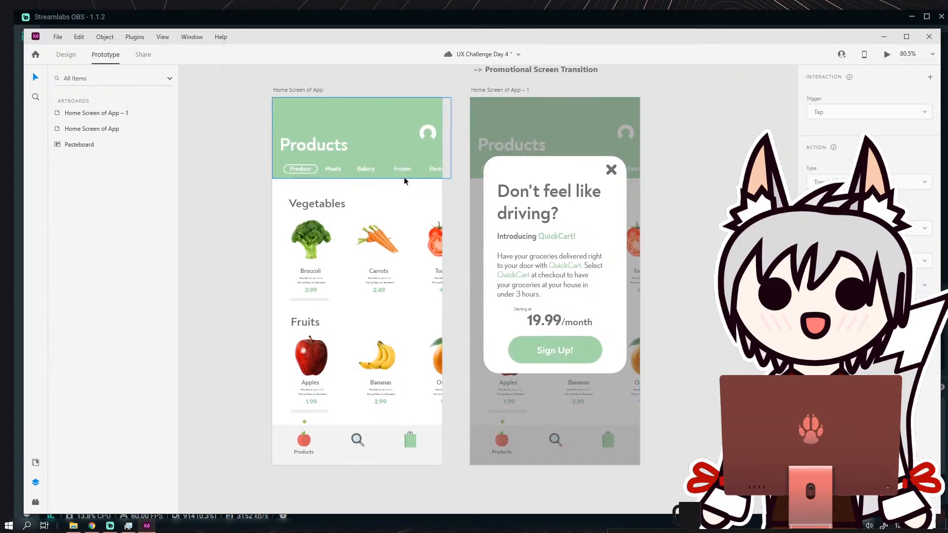
drag(428, 186, 352, 164)
scroll(351, 164, down, 1)
scroll(351, 164, down, 3)
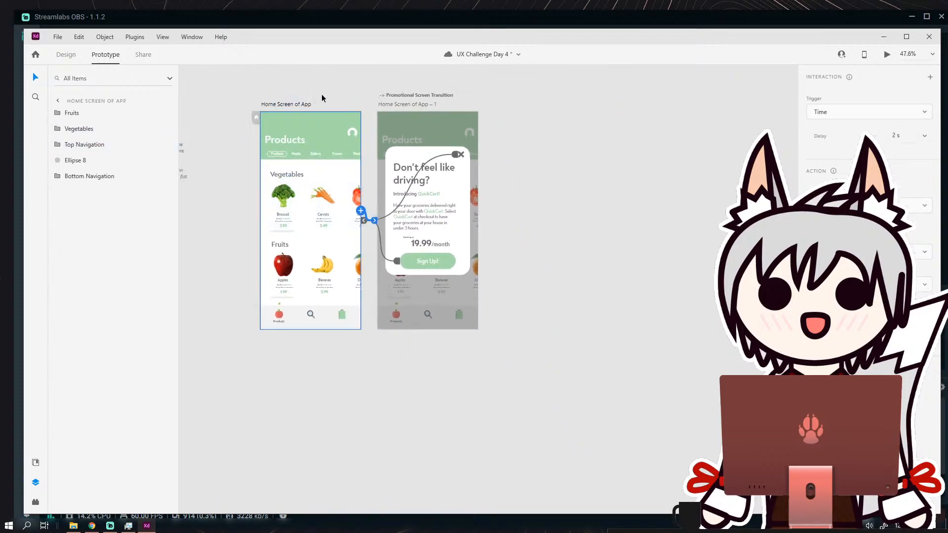
click(413, 149)
click(532, 202)
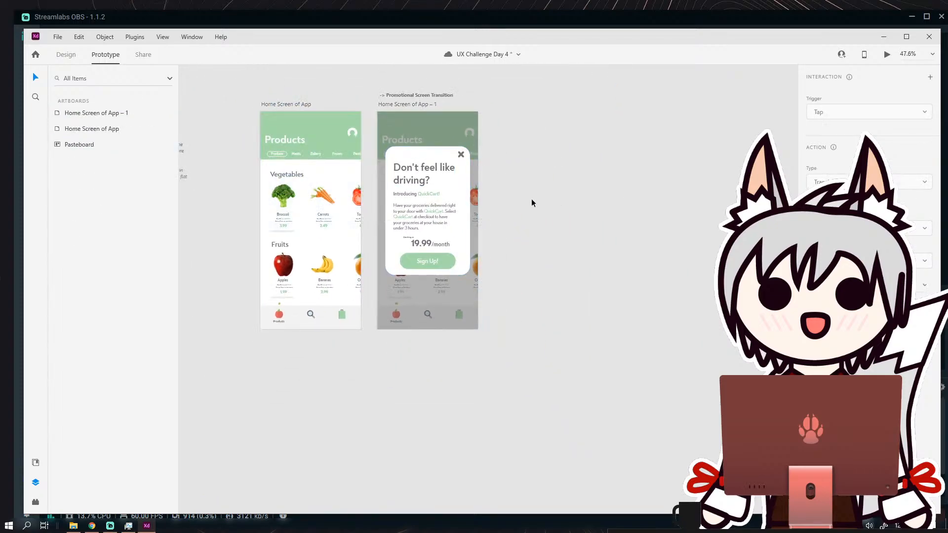
click(413, 201)
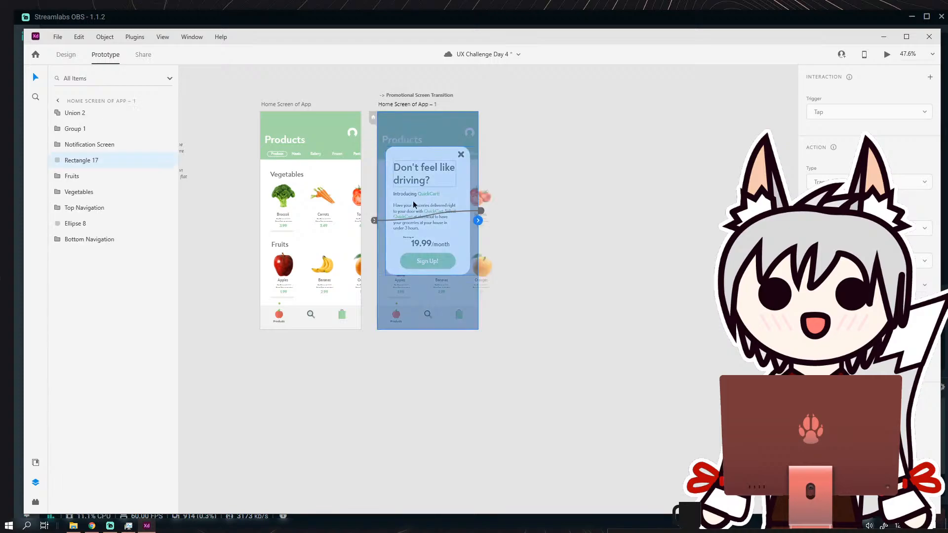
click(477, 227)
click(487, 196)
click(454, 132)
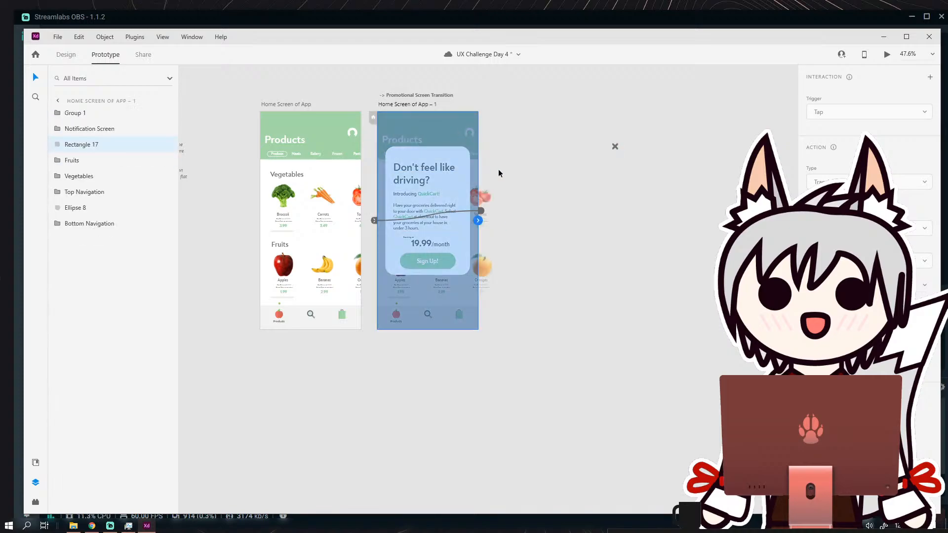
Undo the button links and the Sign Up! and X placements, back to before the Notification Screen group's prototype link was added.
key(ctrl+z)
key(ctrl+z)
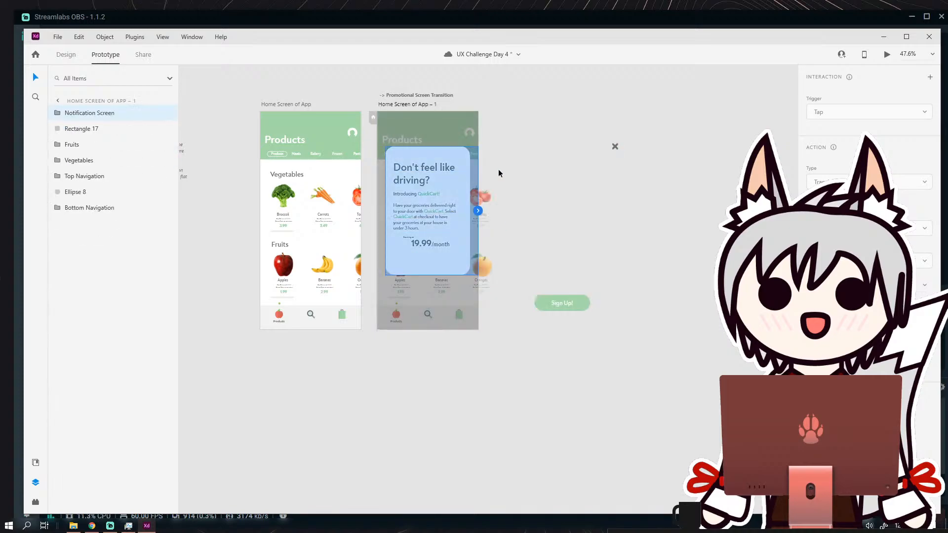
click(566, 246)
scroll(552, 287, up, 1)
scroll(552, 286, right, 1)
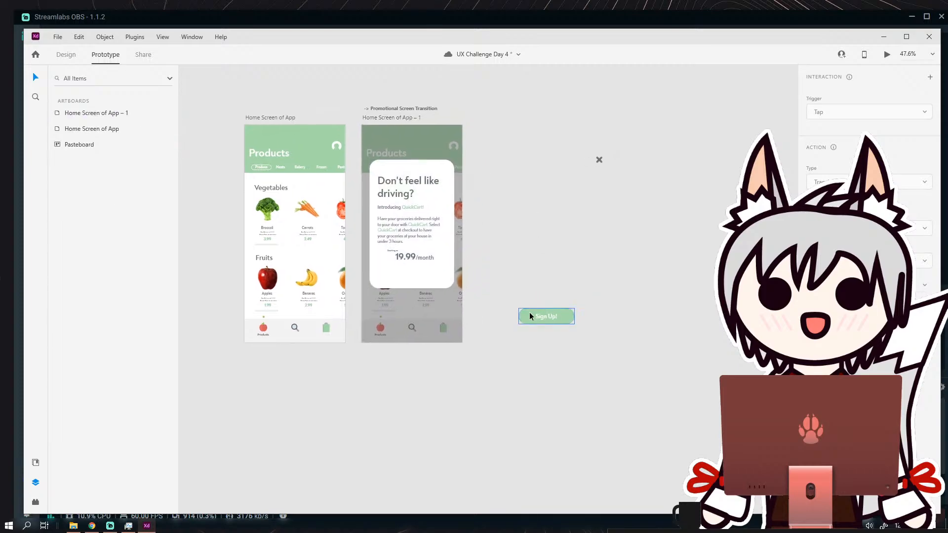
click(85, 43)
click(87, 65)
click(81, 39)
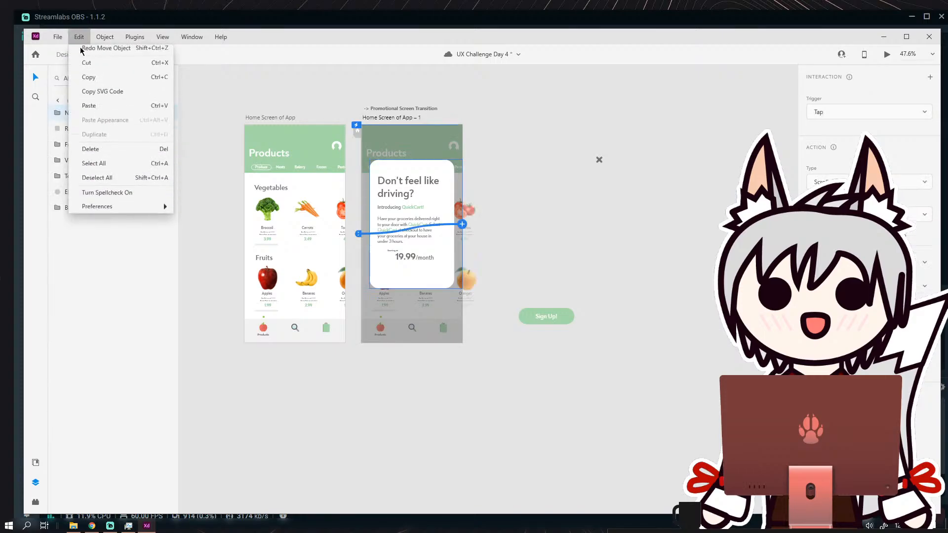
click(103, 67)
click(522, 263)
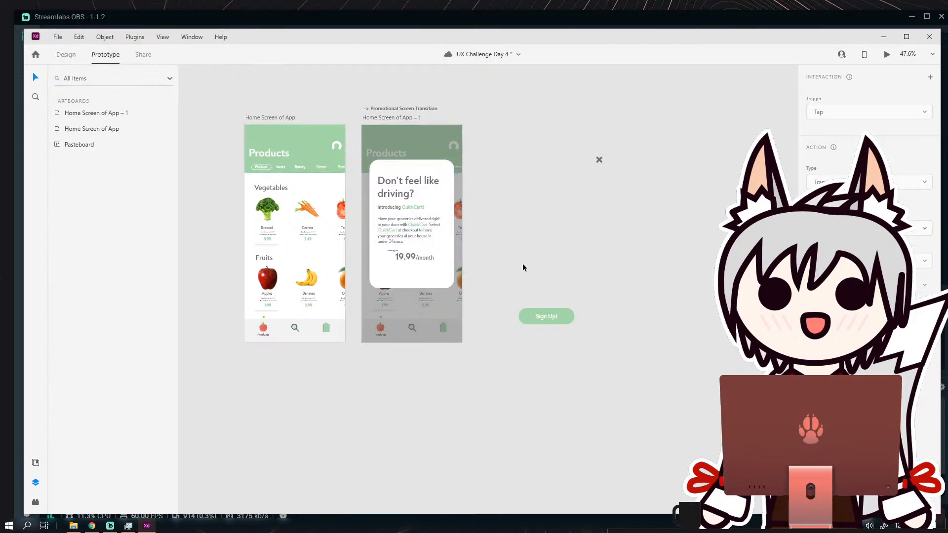
Place the Sign Up! button under the 19.99/month price and the X icon in the upper-right corner of the promotional card.
scroll(525, 309, up, 2)
scroll(524, 325, up, 2)
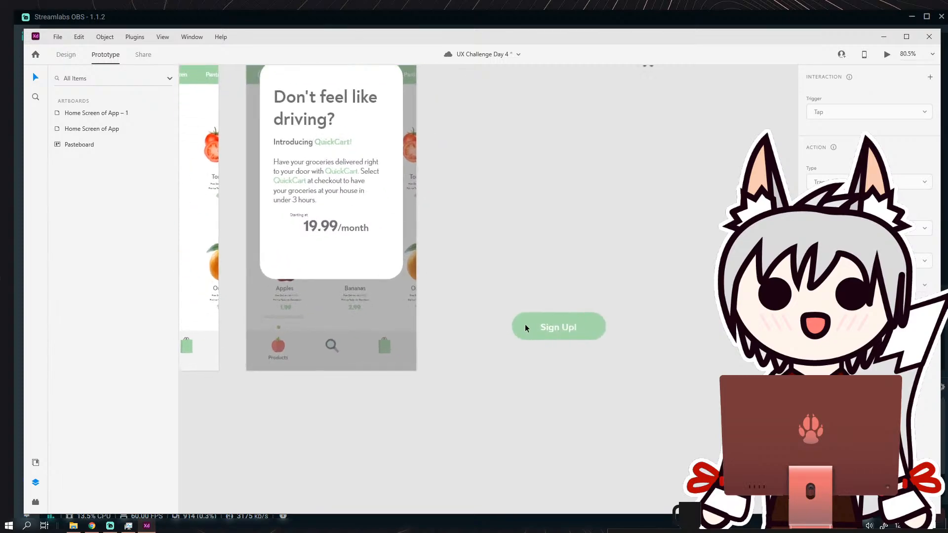
drag(524, 325, 296, 256)
click(558, 306)
drag(579, 329, 627, 414)
drag(691, 149, 430, 163)
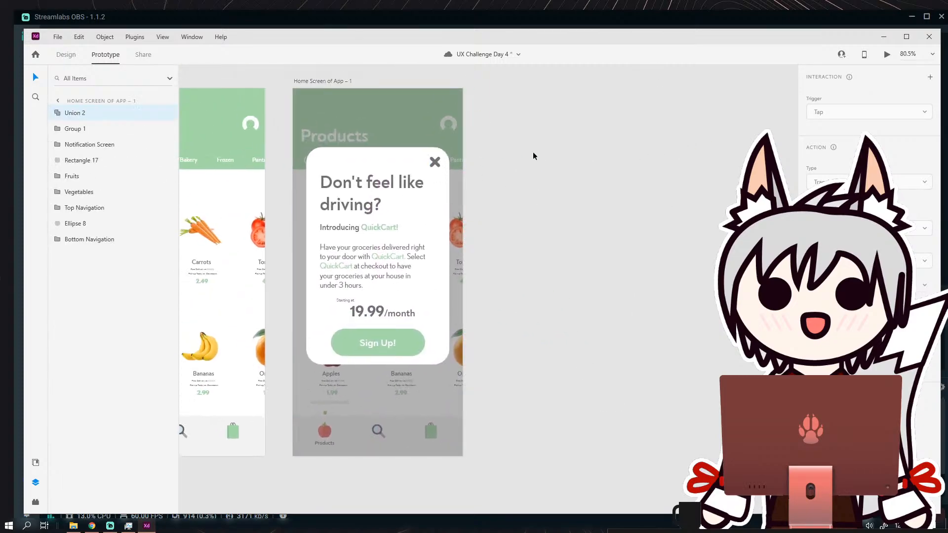
click(558, 212)
Duplicate the Home Screen of App artboard to the right of the promotional card screen.
scroll(558, 215, down, 3)
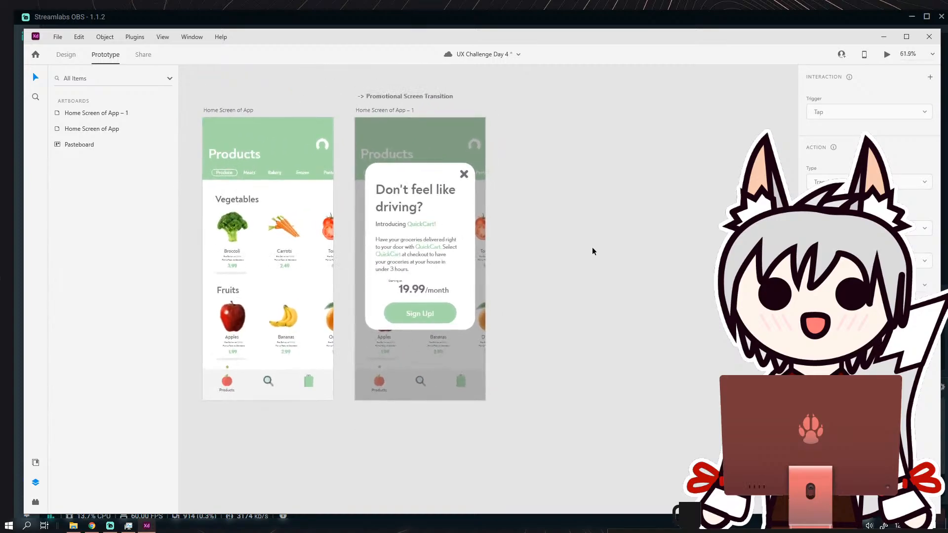
scroll(572, 233, up, 1)
click(230, 104)
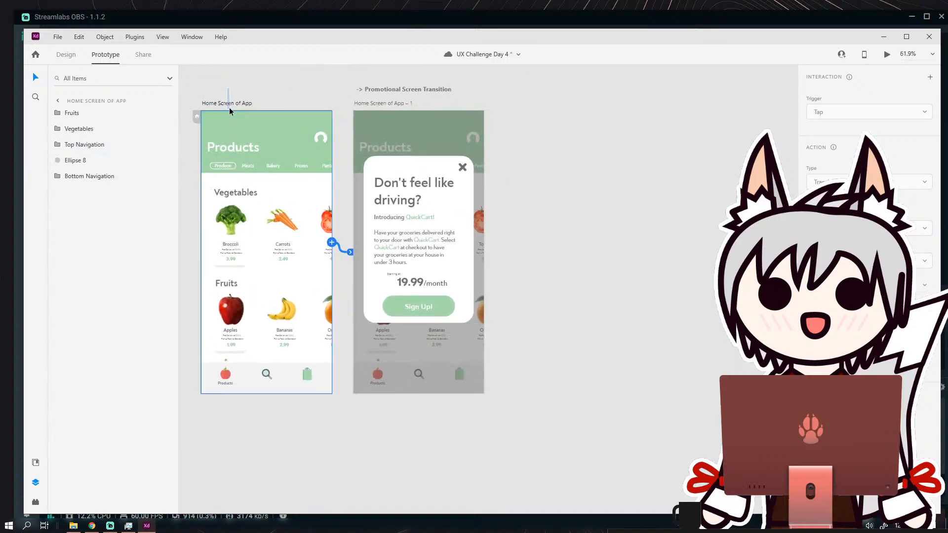
click(231, 104)
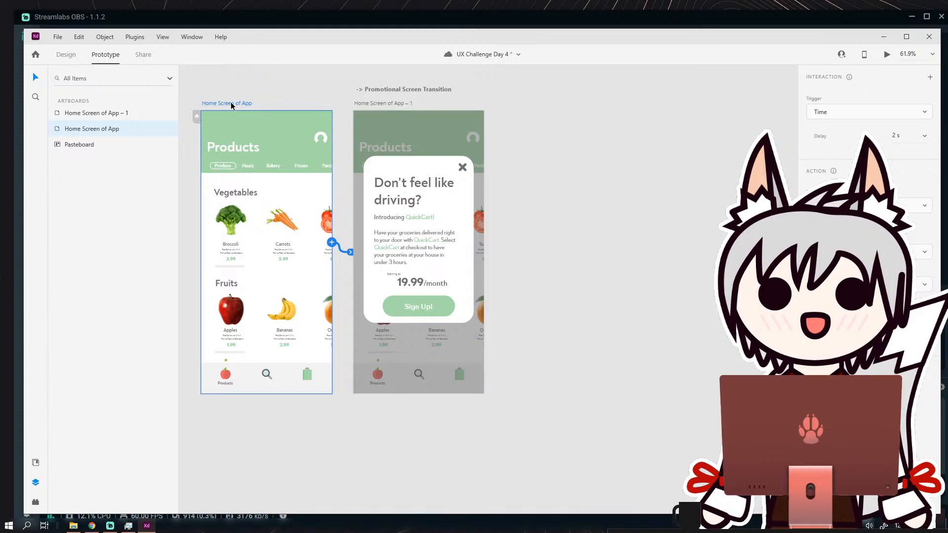
key(ctrl+d)
Rename the duplicated products artboard as "After X".
double_click(538, 103)
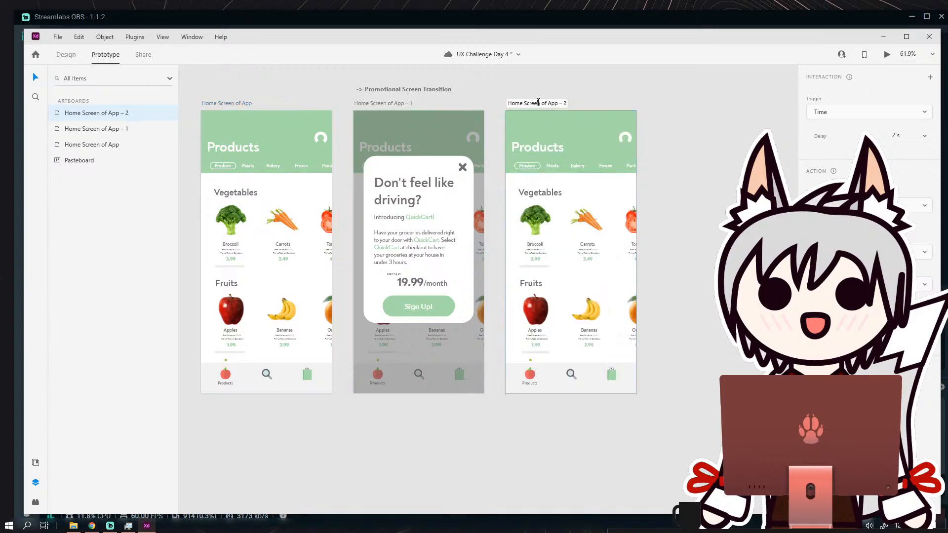
triple_click(538, 102)
text(A)
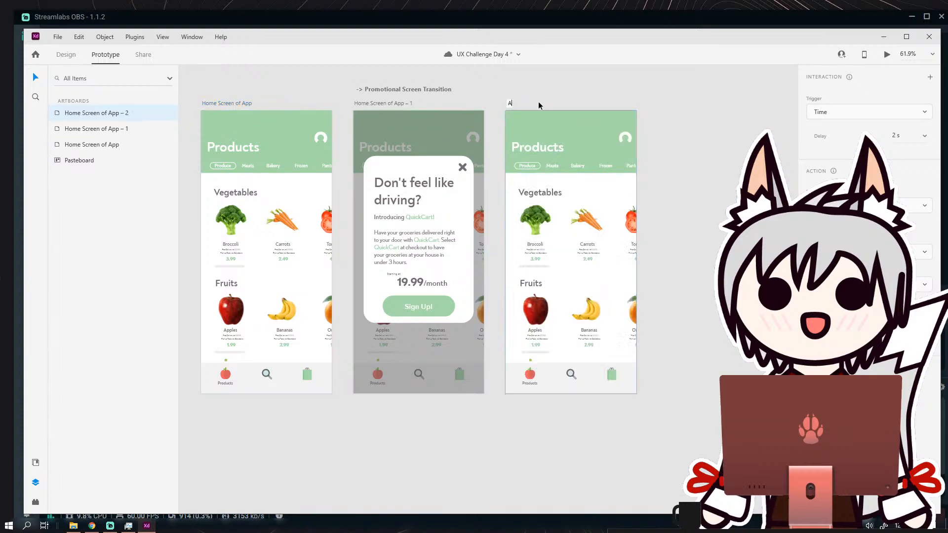
text(fter X)
key(Return)
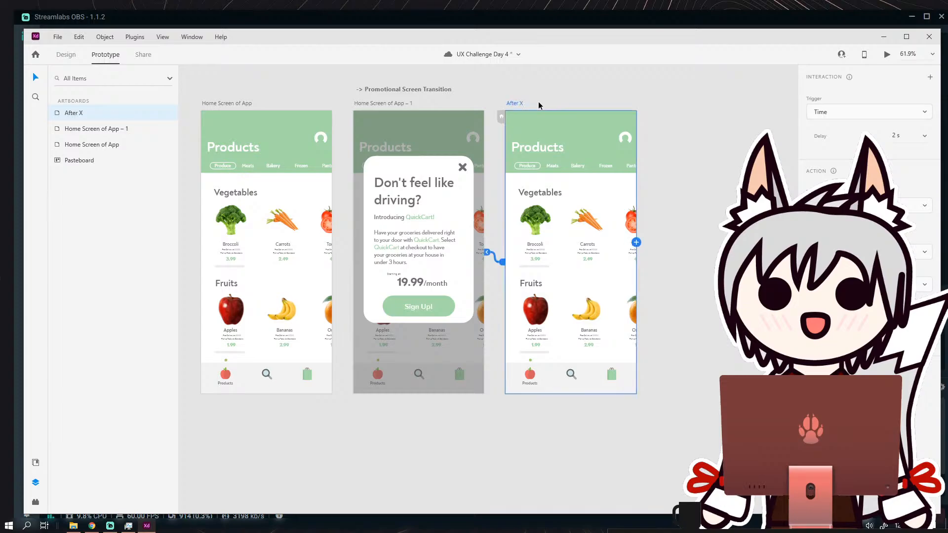
Change the duplicated products artboard's name to "After Tap".
double_click(520, 102)
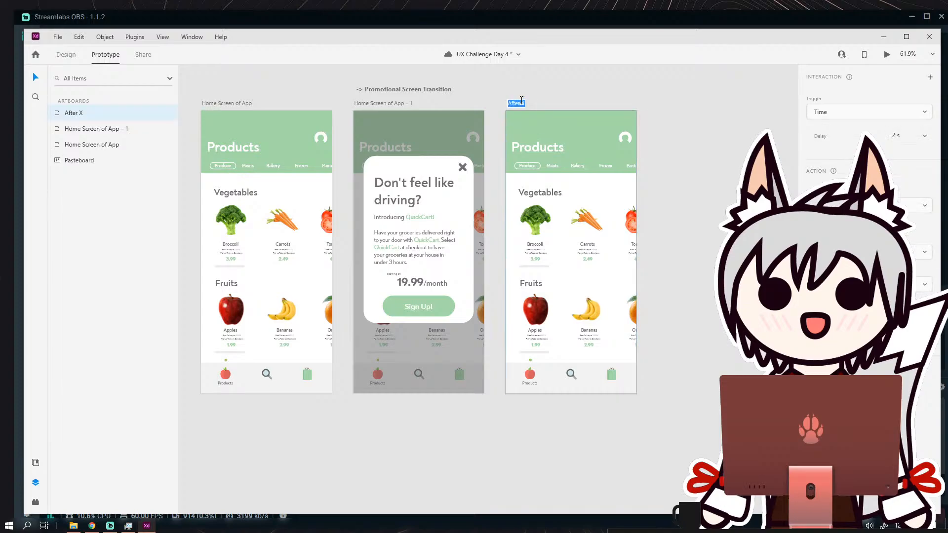
text(After Tap)
key(Return)
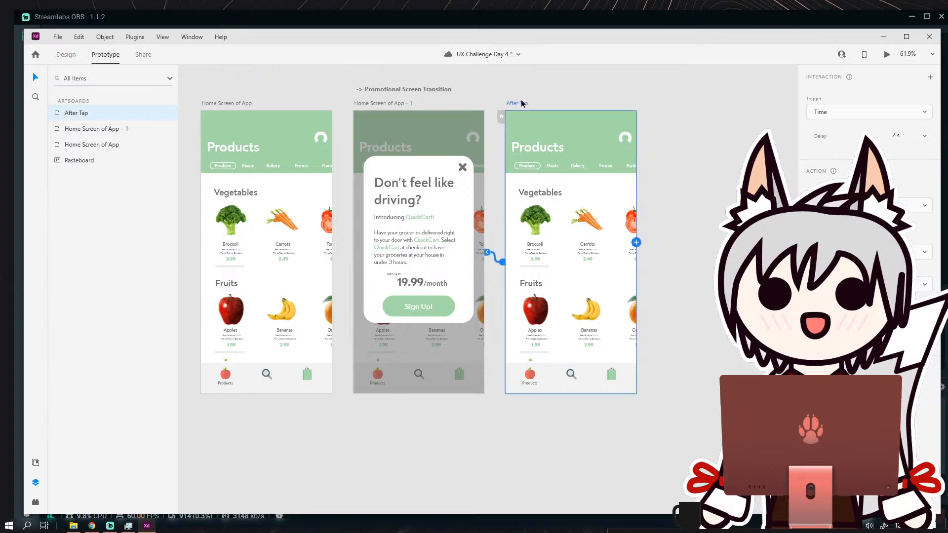
Rename the Home Screen of App – 1 artboard, which holds the promotional card, as "Notification".
double_click(388, 104)
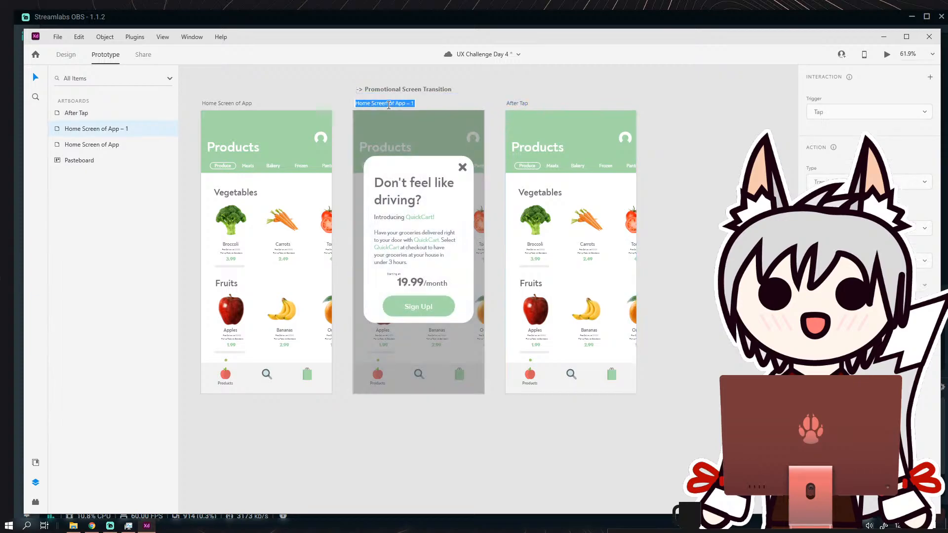
text(Notification)
key(Return)
click(315, 86)
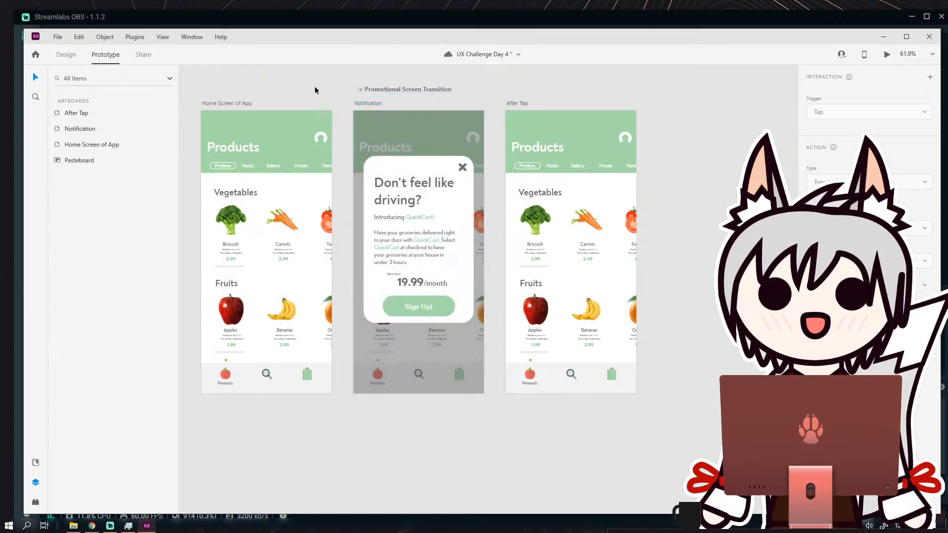
Add a tap-triggered prototype link from the card's X icon to the After Tap artboard.
click(227, 105)
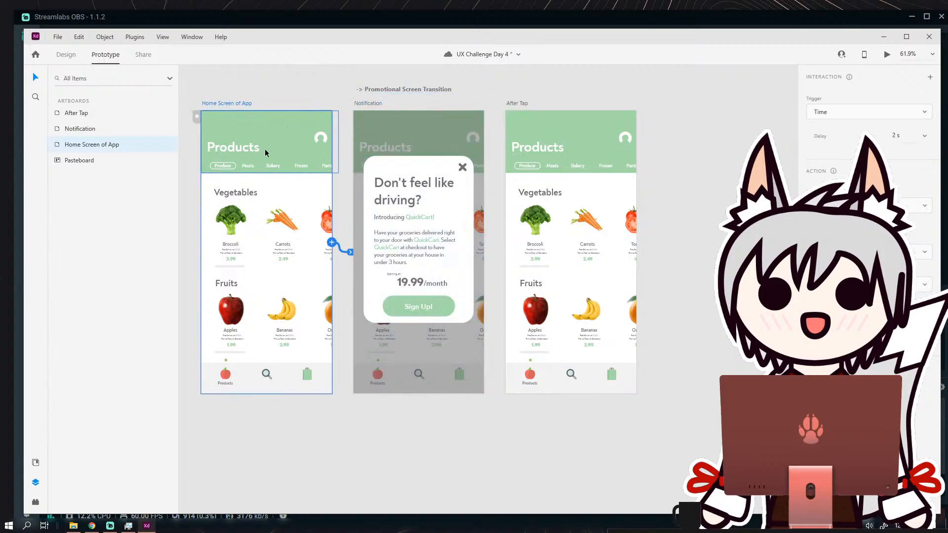
click(462, 168)
drag(469, 168, 534, 135)
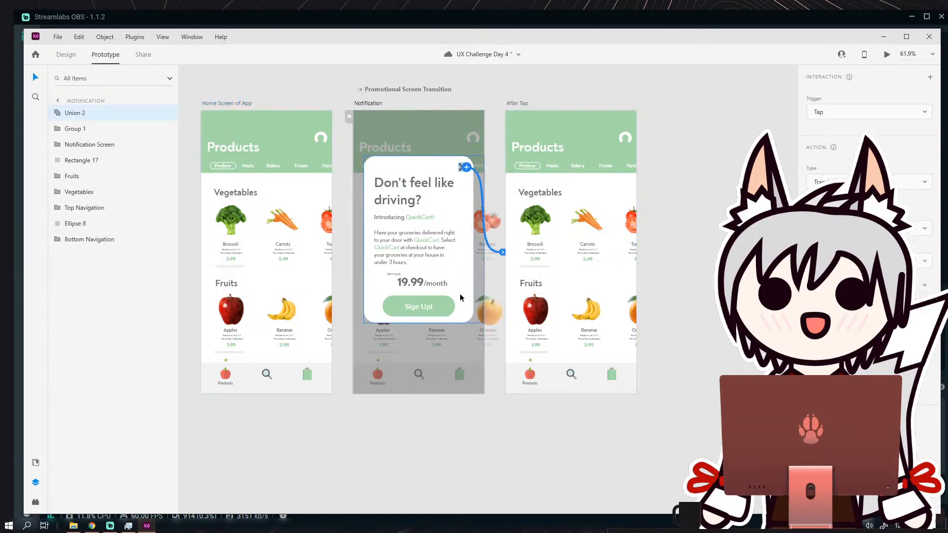
click(665, 283)
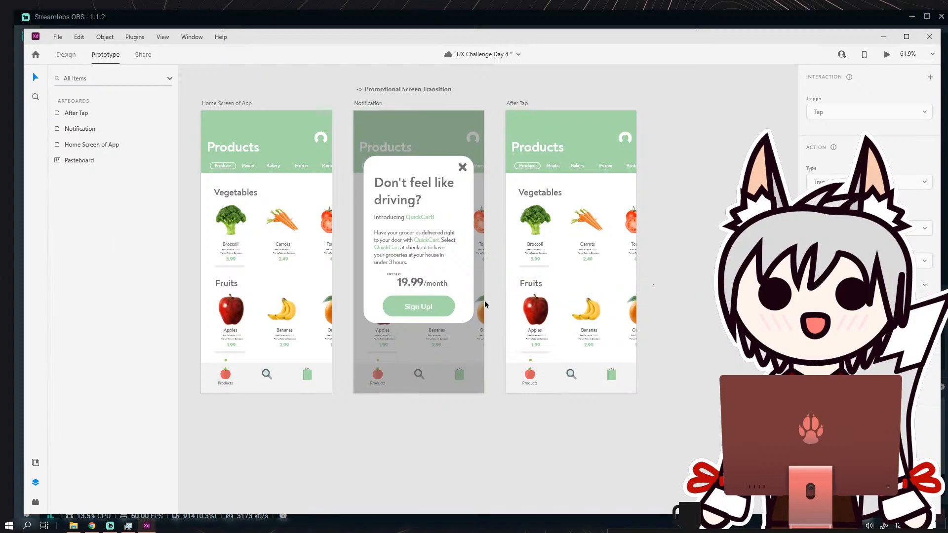
Add a tap-triggered prototype link from the Notification card's Sign Up! button to the After Tap artboard.
click(448, 308)
drag(455, 306, 533, 296)
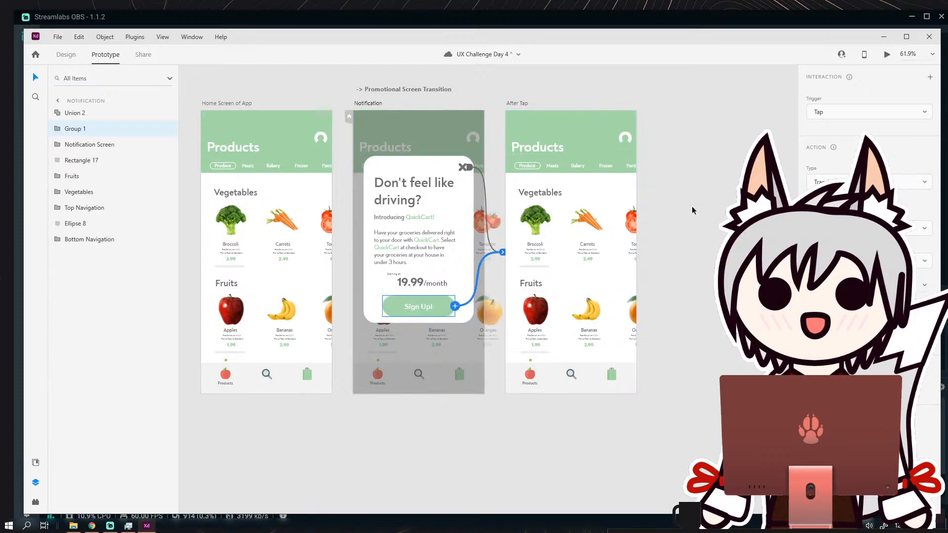
click(692, 211)
Preview the prototype, dismiss the promotional card through its X icon, and close the preview.
click(888, 54)
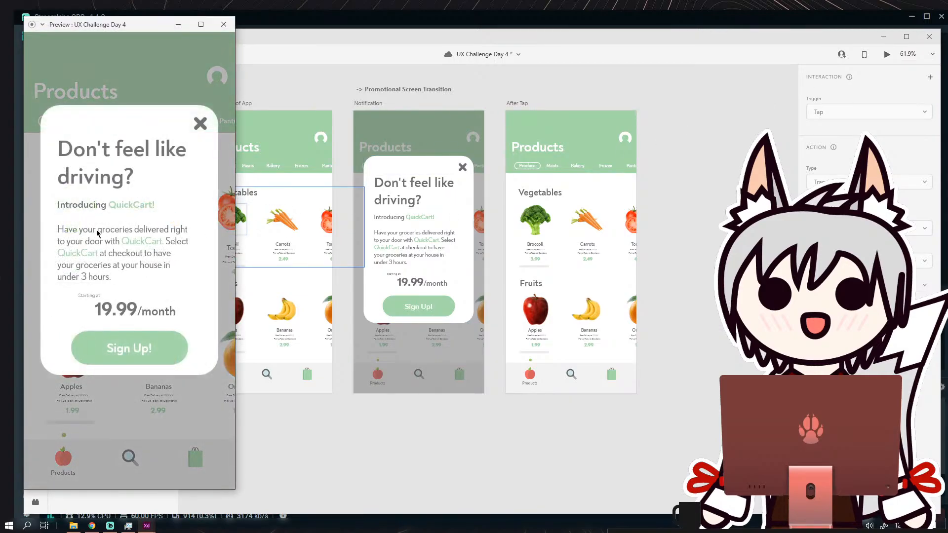
click(200, 124)
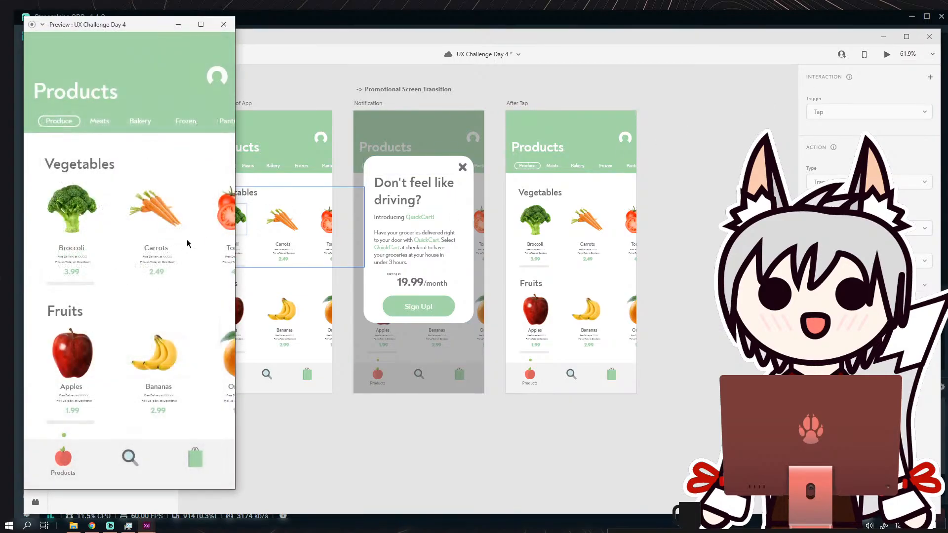
click(224, 24)
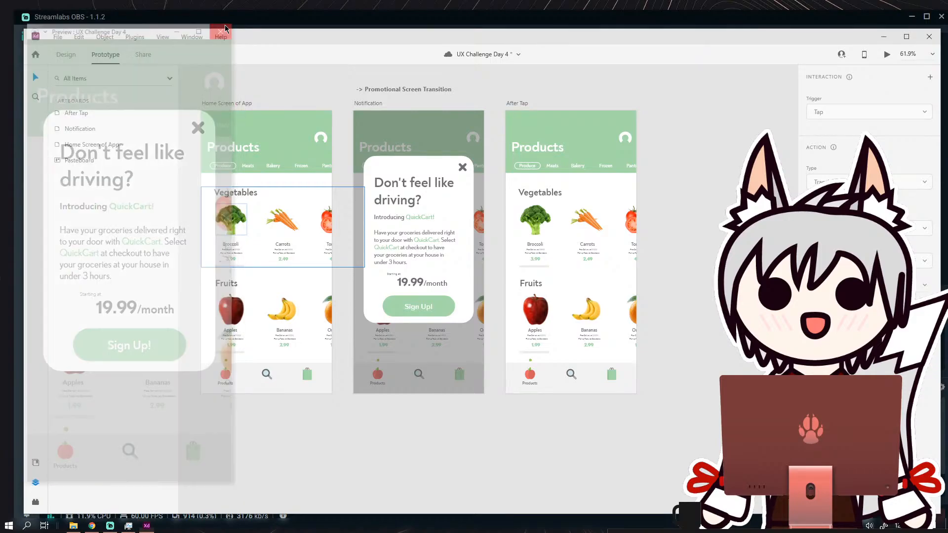
Delete the prototype link that leads from the After Tap artboard back to the Notification artboard.
click(550, 114)
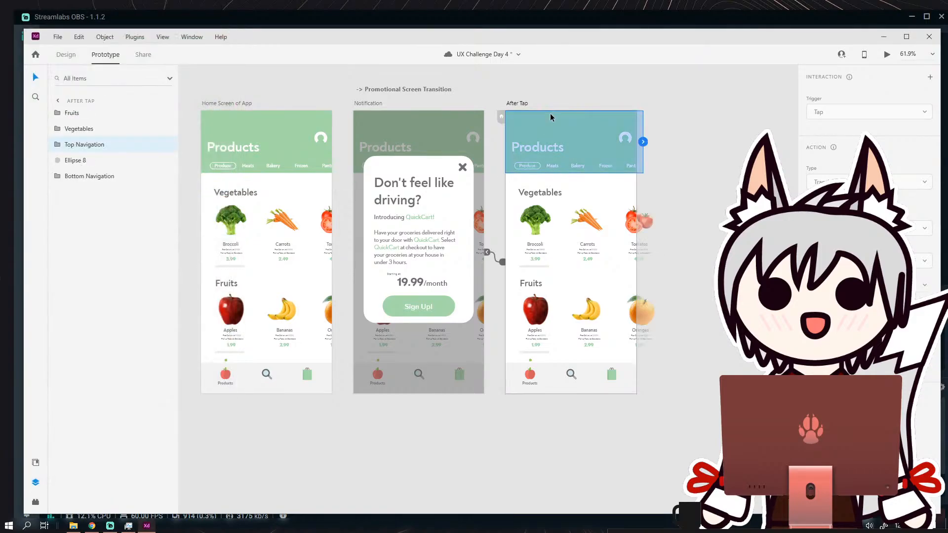
click(495, 262)
key(Delete)
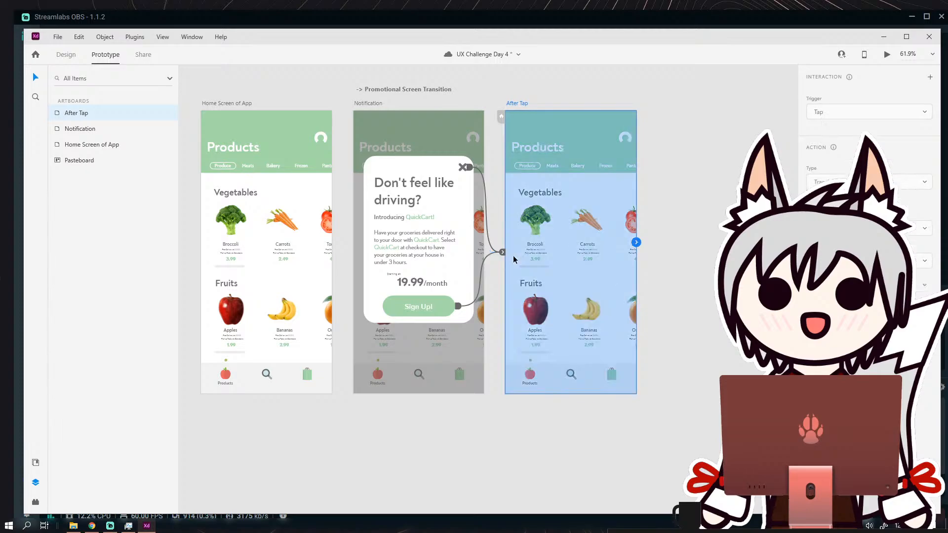
Preview the prototype and test the Sign Up! button's transition.
click(687, 237)
key(ctrl+Return)
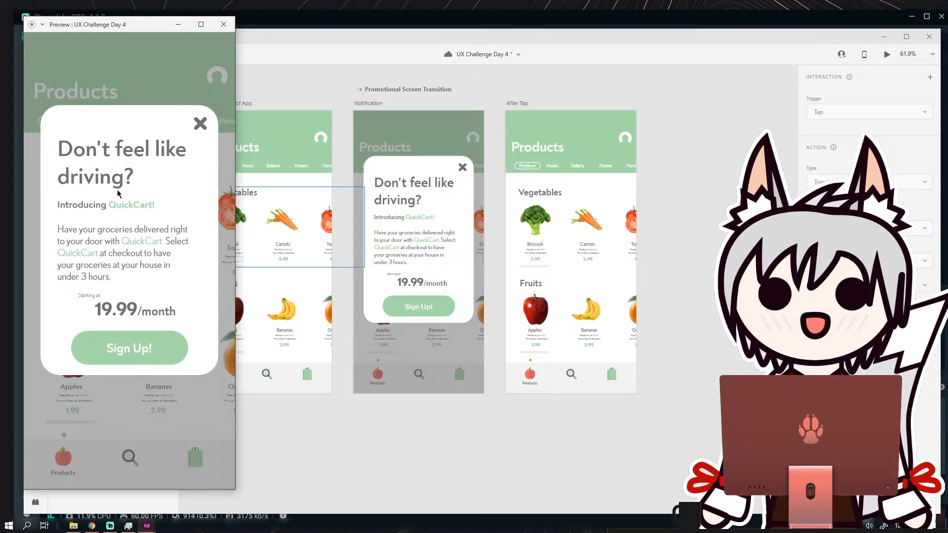
click(128, 352)
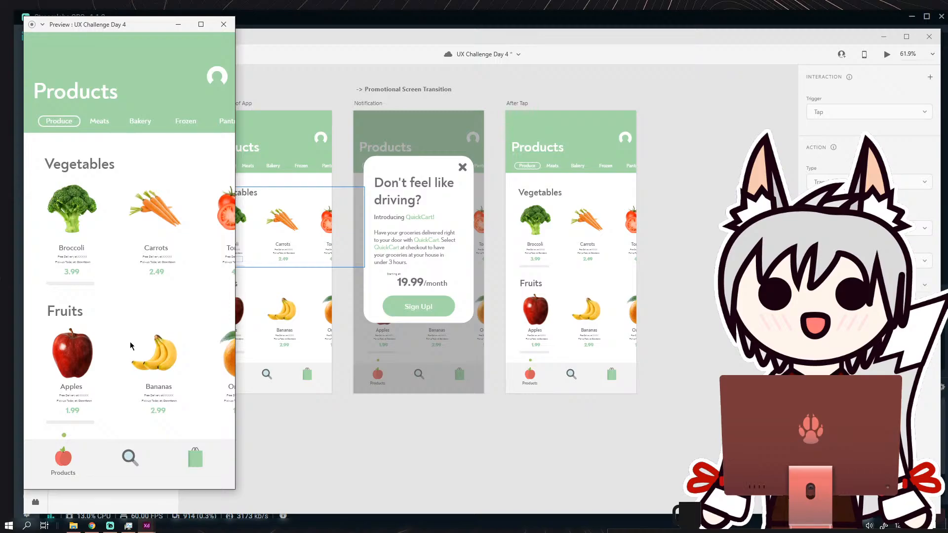
Duplicate the Notification artboard and rename the copy as "Sign Up".
click(756, 284)
scroll(706, 261, down, 3)
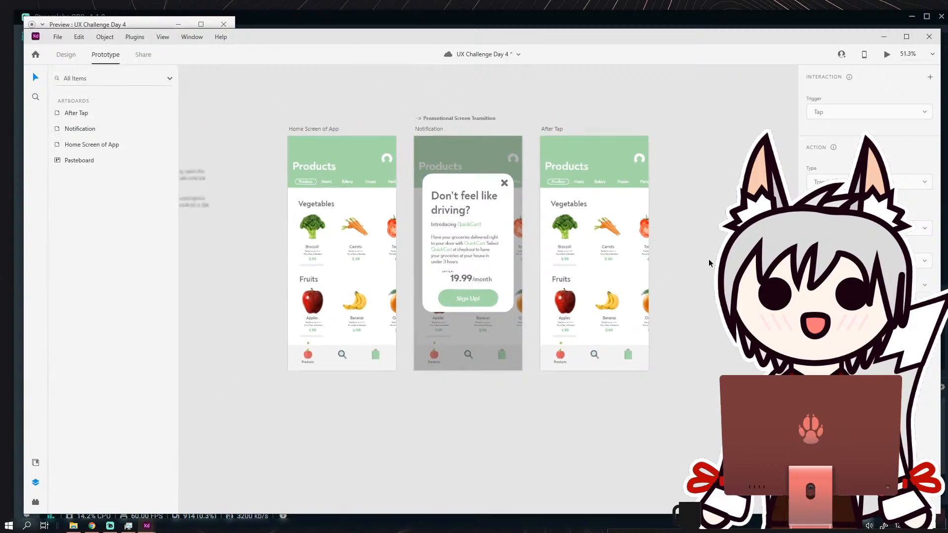
drag(678, 255, 440, 252)
click(258, 145)
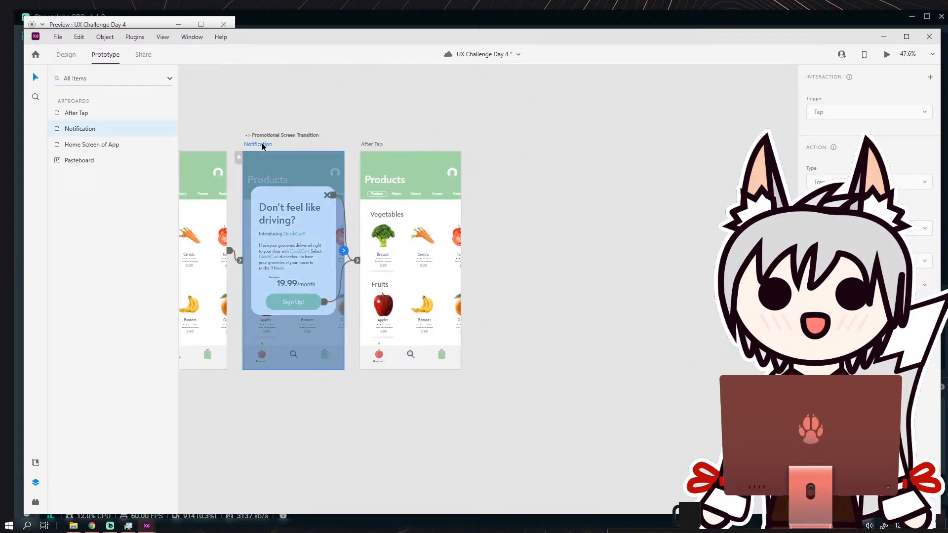
key(ctrl+d)
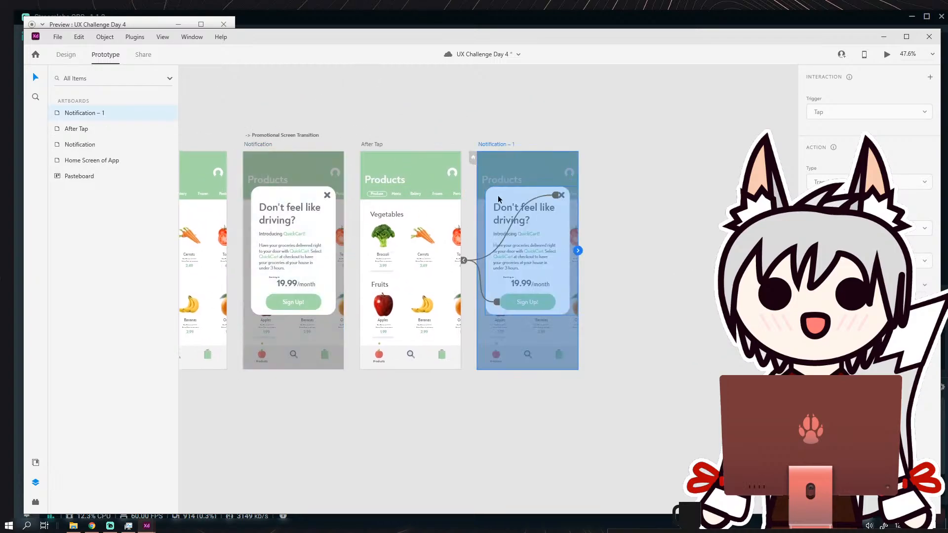
double_click(493, 143)
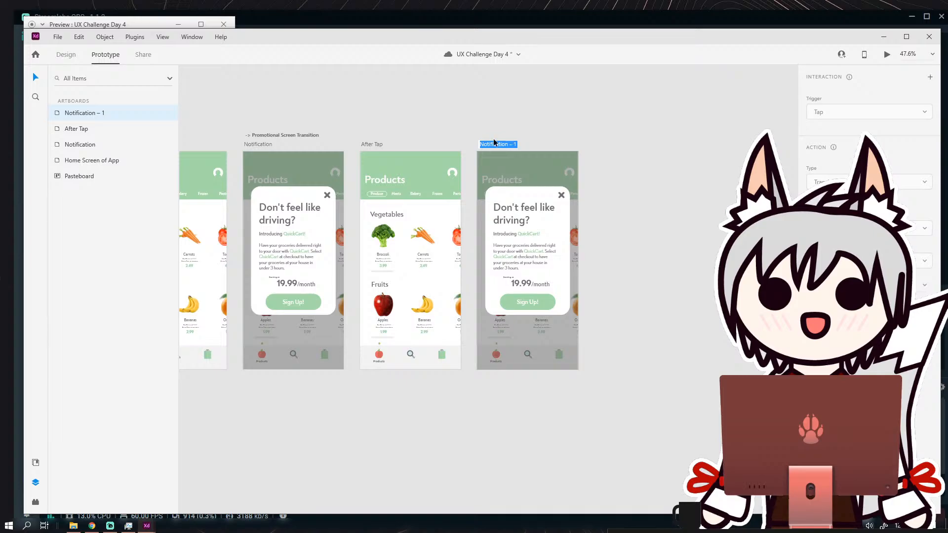
text(Sign Up)
key(Return)
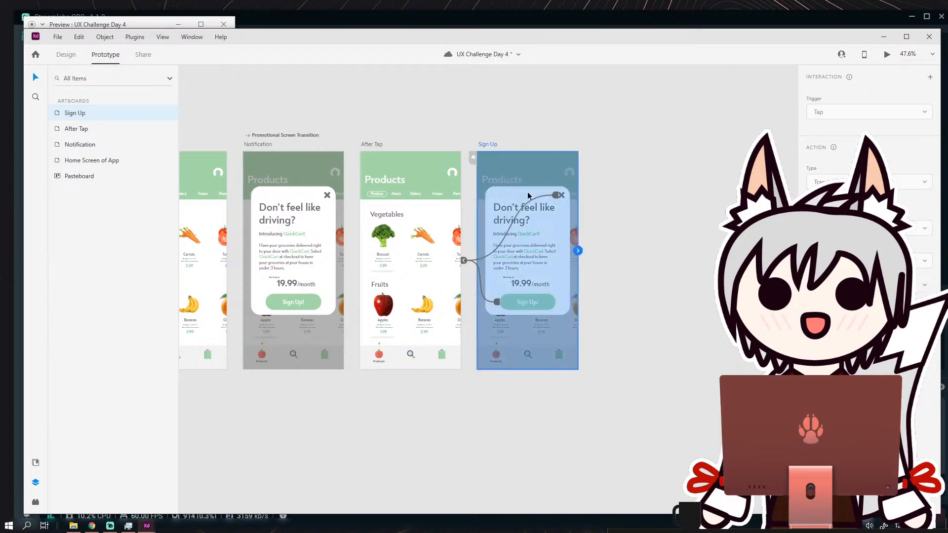
Examine the prototype links of the card's X icon and Sign Up! button on the Sign Up artboard.
scroll(528, 193, up, 3)
click(614, 270)
drag(661, 233, 644, 180)
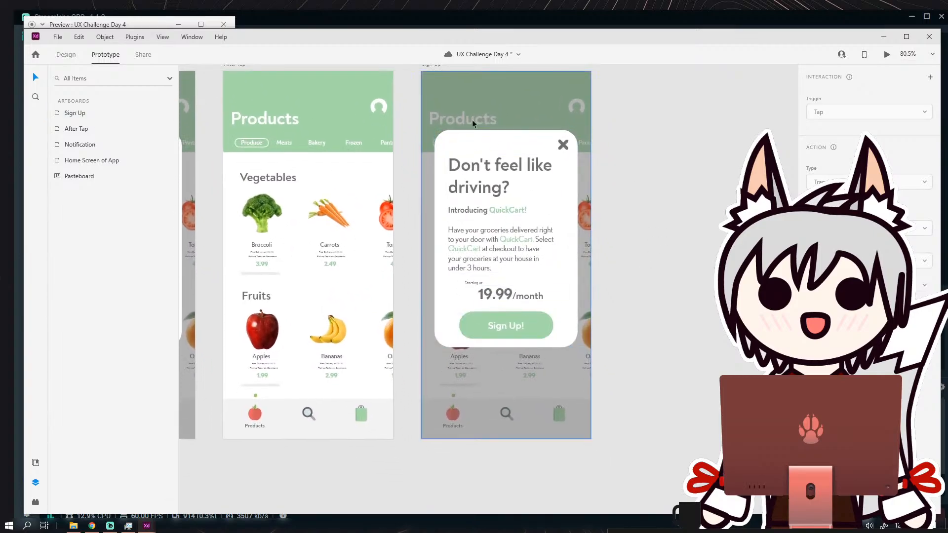
scroll(482, 92, up, 2)
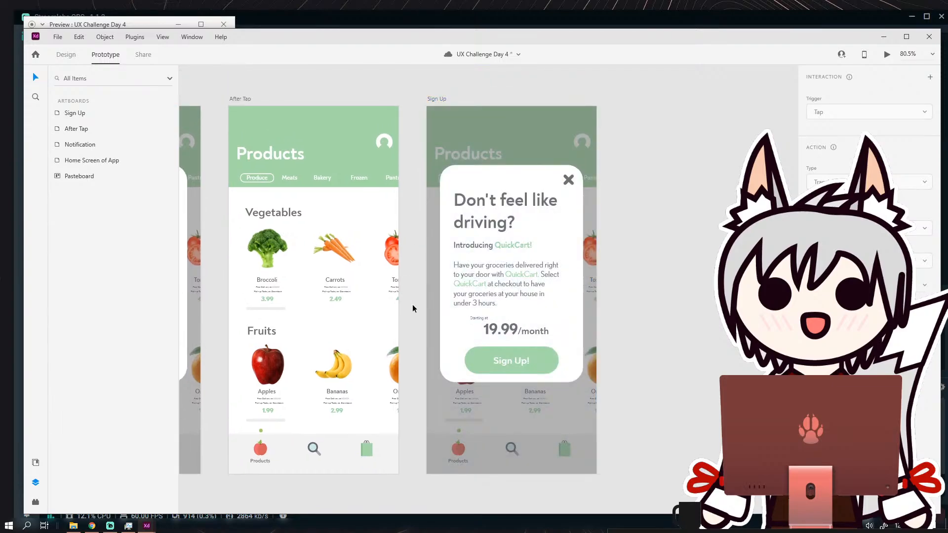
click(436, 101)
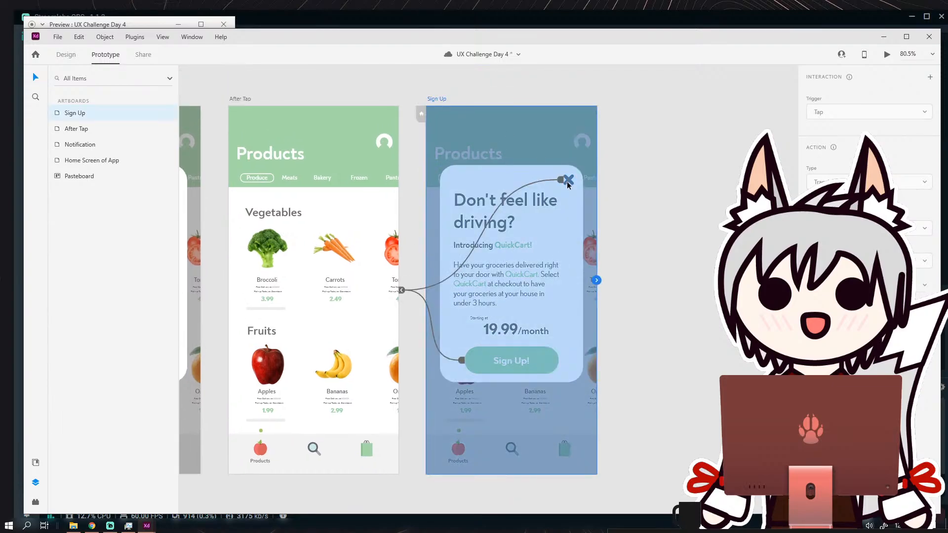
click(563, 182)
scroll(538, 274, left, 4)
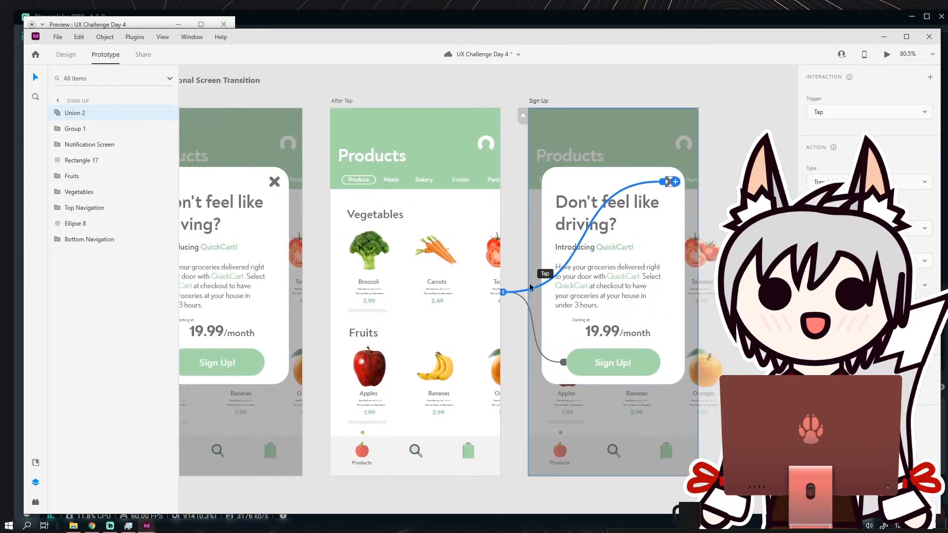
scroll(537, 278, down, 2)
scroll(471, 249, right, 2)
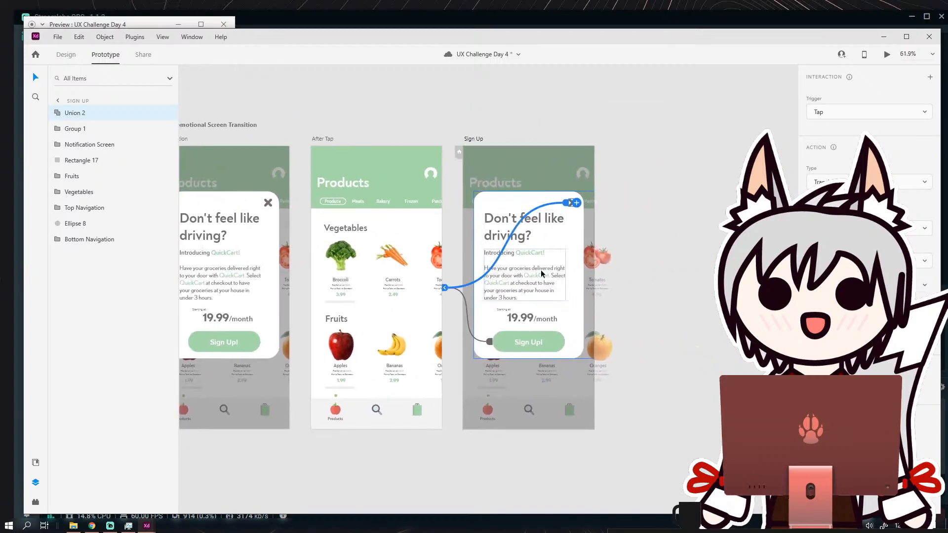
Delete the Sign Up! button together with its prototype link from the Sign Up artboard's card, and return to Design mode.
scroll(588, 298, up, 2)
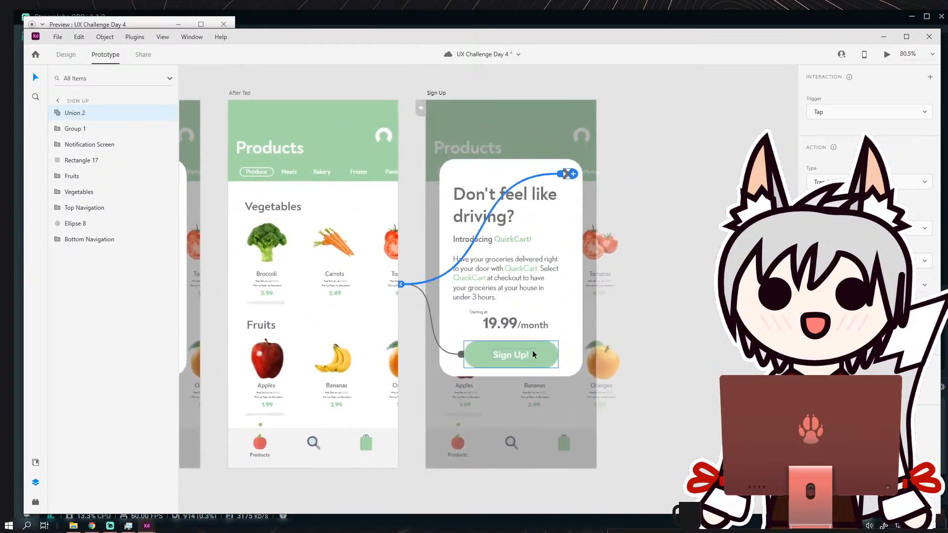
click(482, 359)
key(Delete)
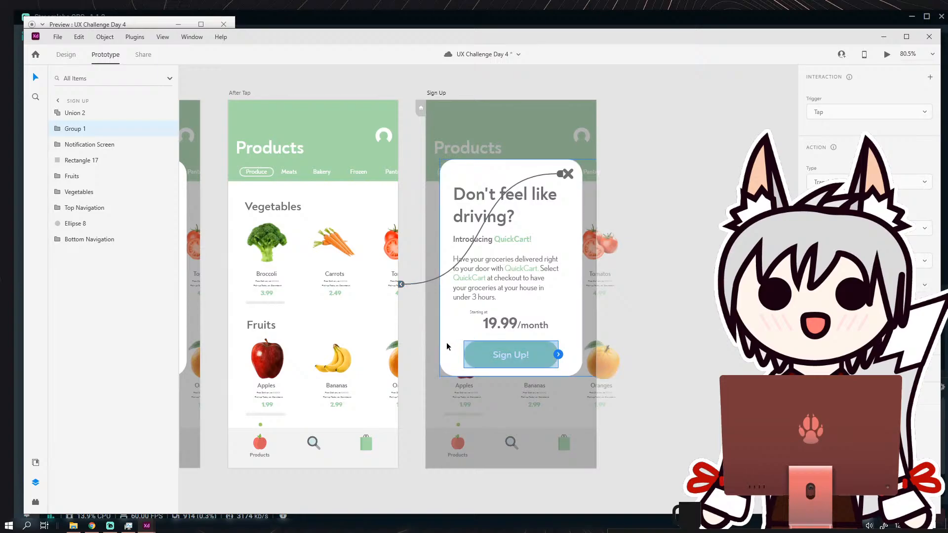
key(Delete)
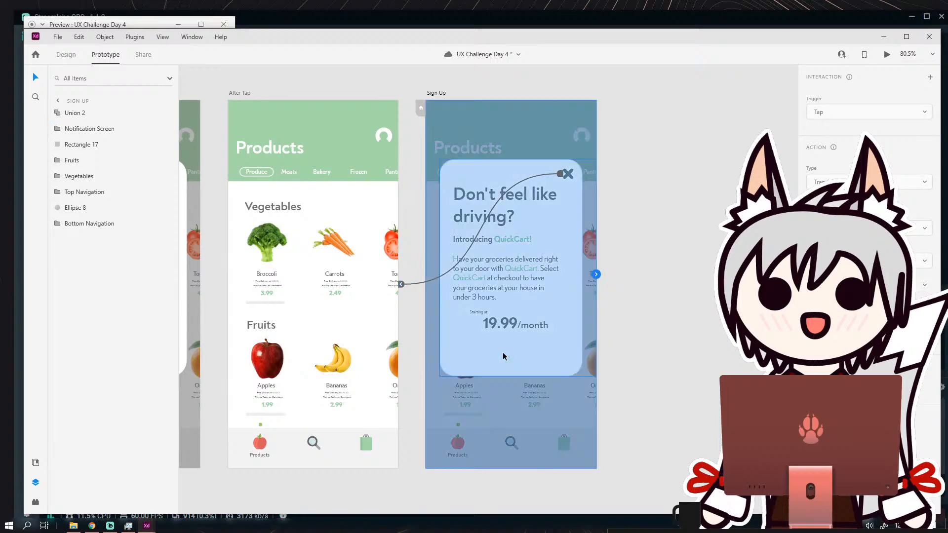
click(632, 324)
click(69, 55)
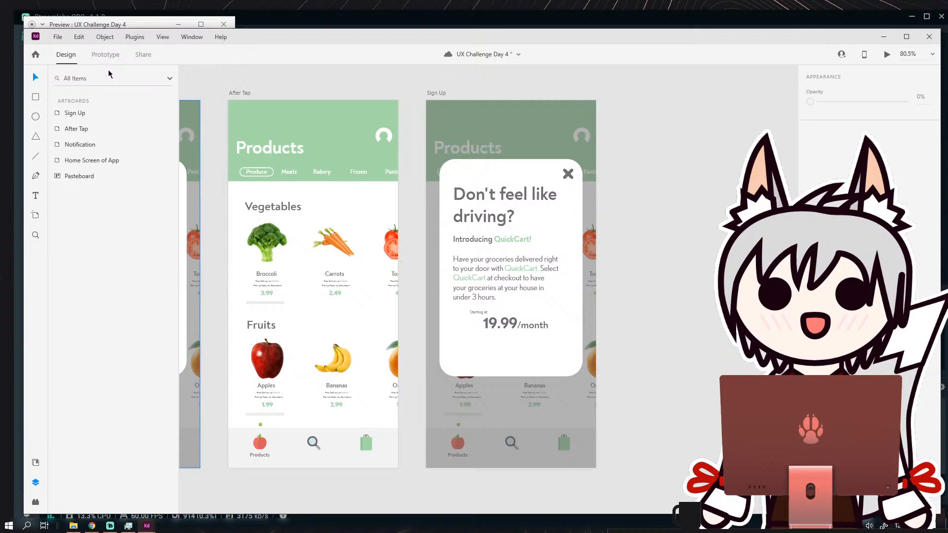
click(503, 203)
key(Delete)
key(ctrl+z)
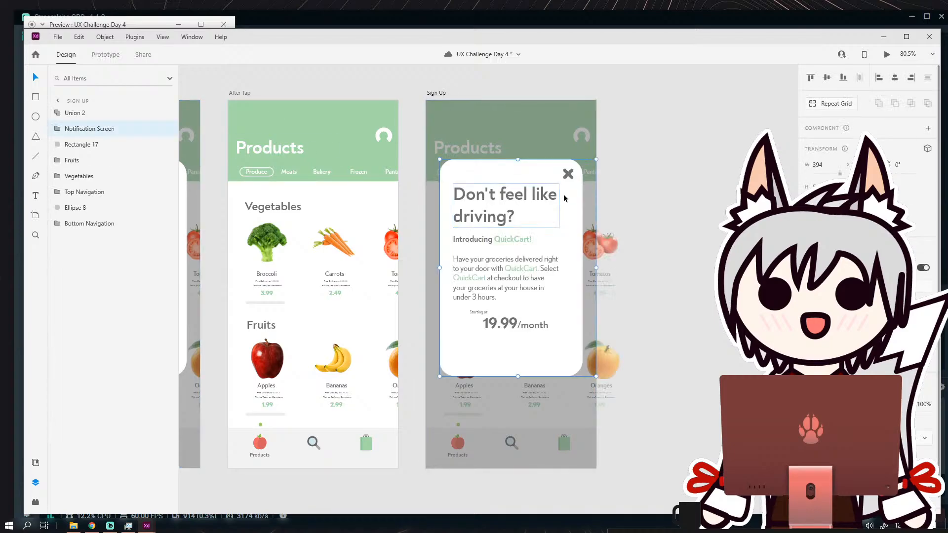
click(635, 198)
Ungroup the Notification Screen card on the Sign Up artboard.
click(512, 198)
click(111, 40)
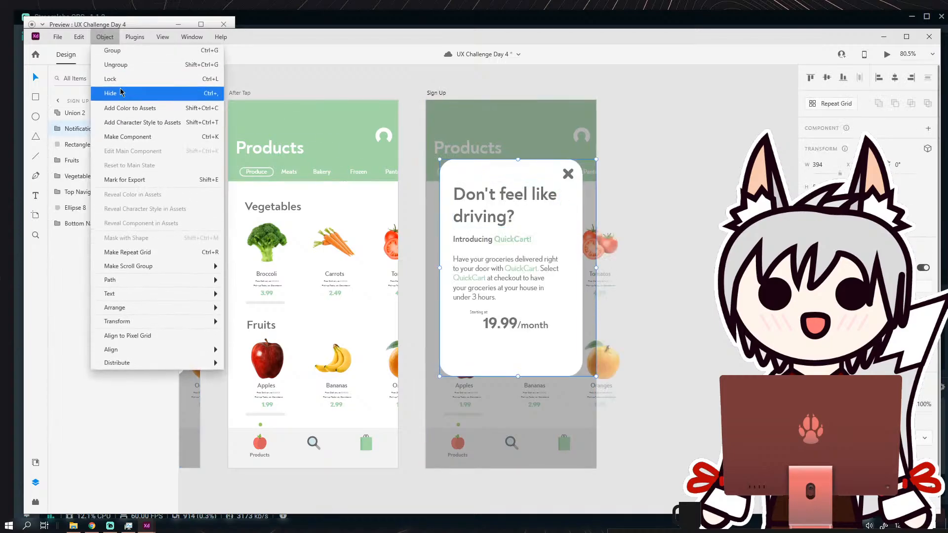
click(119, 65)
click(413, 163)
Delete the headline, the QuickCart introduction, the 19.99/month price and the "Starting at" text from the Sign Up card.
click(498, 194)
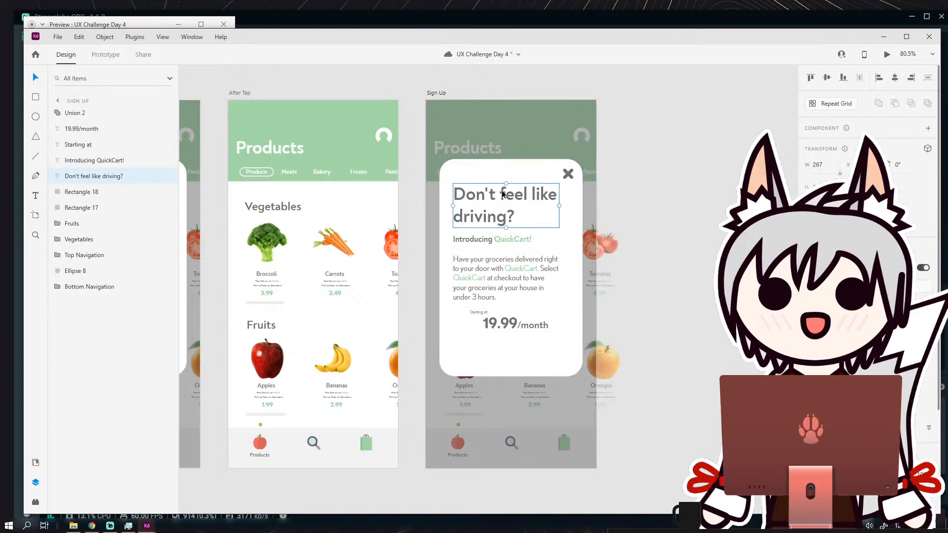
key(Delete)
click(500, 245)
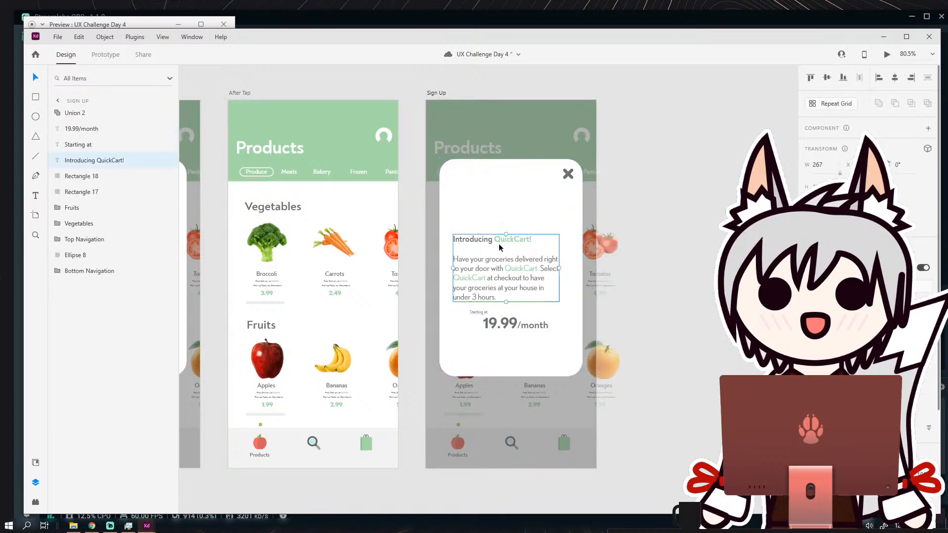
key(Delete)
key(Delete)
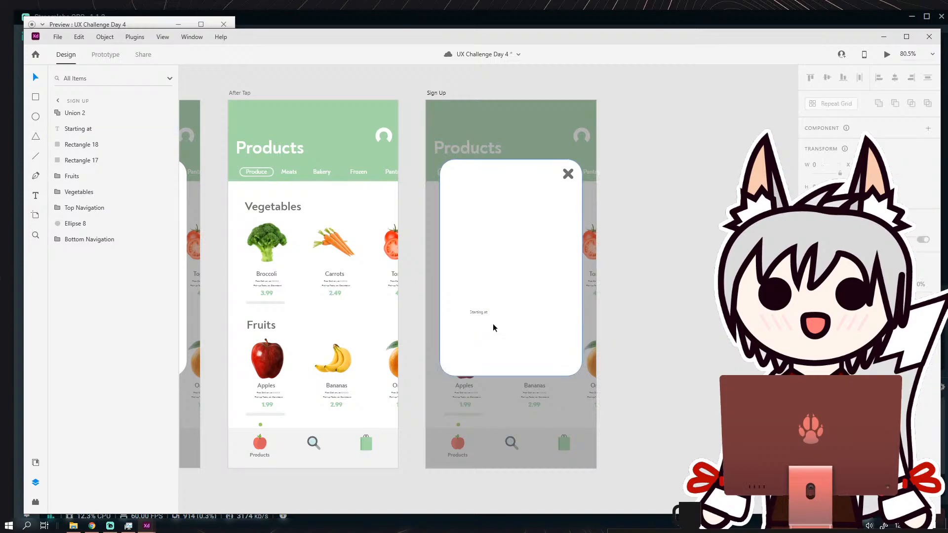
click(478, 312)
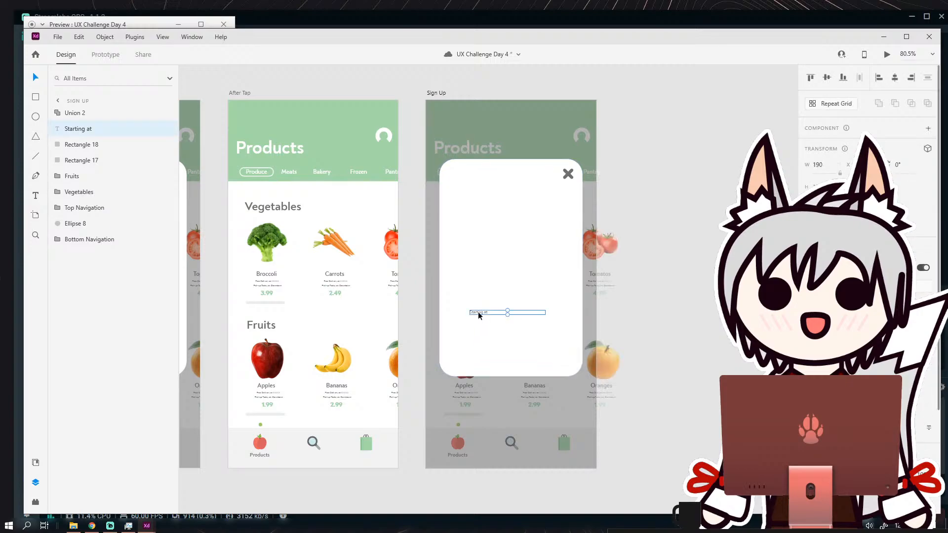
key(Delete)
Draw a rectangle about 279 wide in the upper part of the blank Sign Up card, fully round its ends and reduce its height.
scroll(513, 237, up, 2)
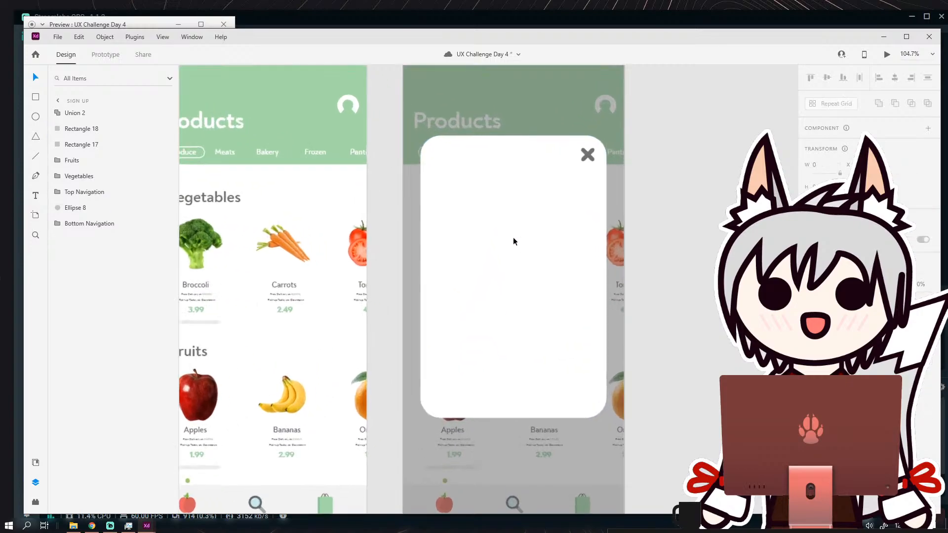
click(35, 97)
mouse_move(443, 199)
mouse_down()
mouse_move(386, 196)
mouse_move(530, 227)
mouse_move(528, 219)
mouse_up()
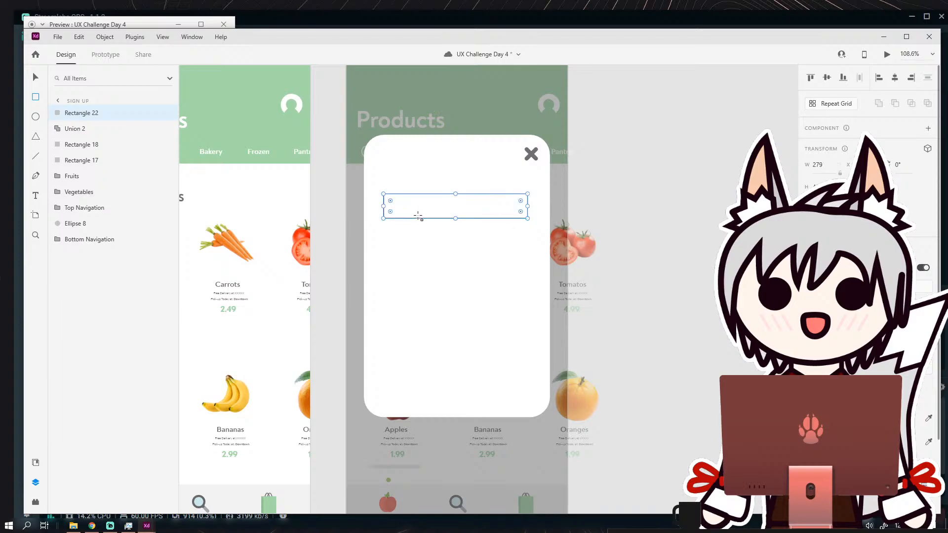
scroll(417, 216, up, 2)
drag(380, 212, 413, 201)
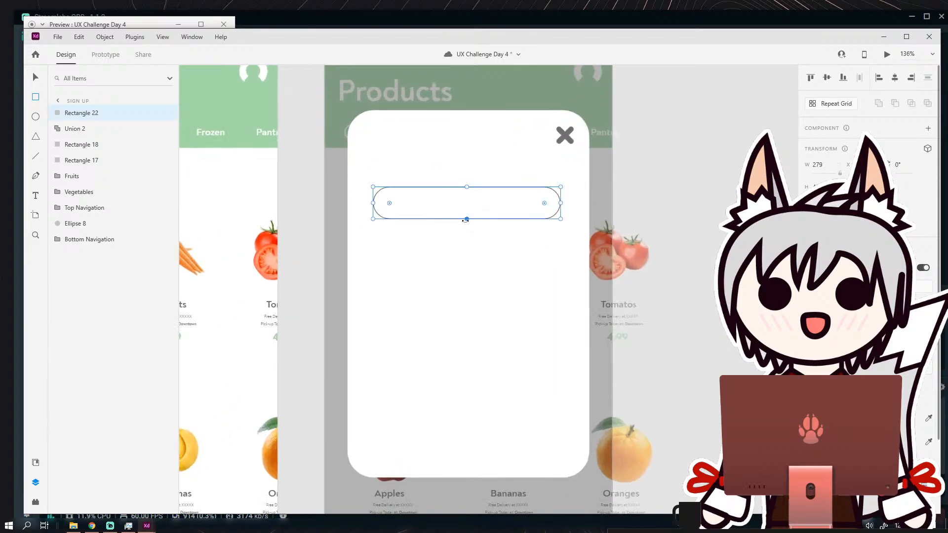
drag(467, 219, 465, 208)
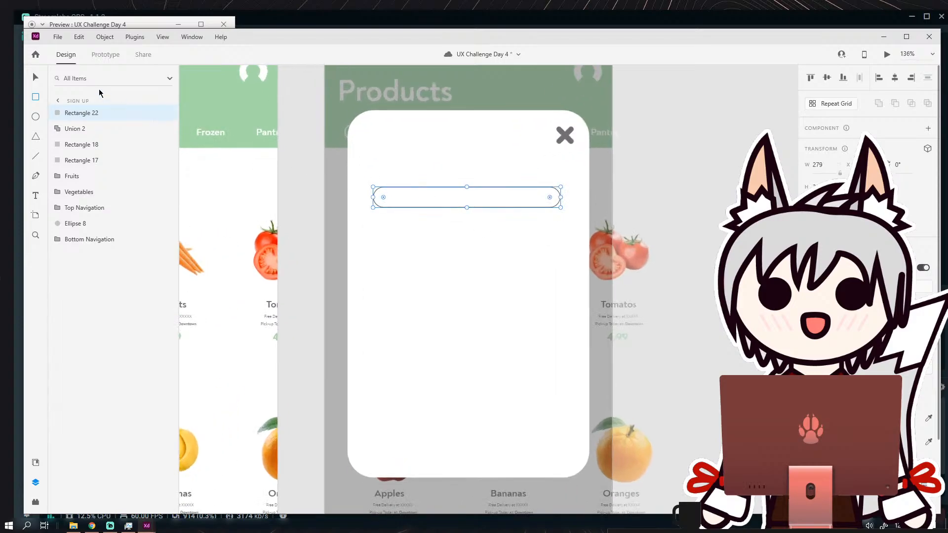
Reposition the rounded bar so it sits roughly centred across the Sign Up card, below the X icon.
click(36, 79)
click(654, 184)
click(493, 199)
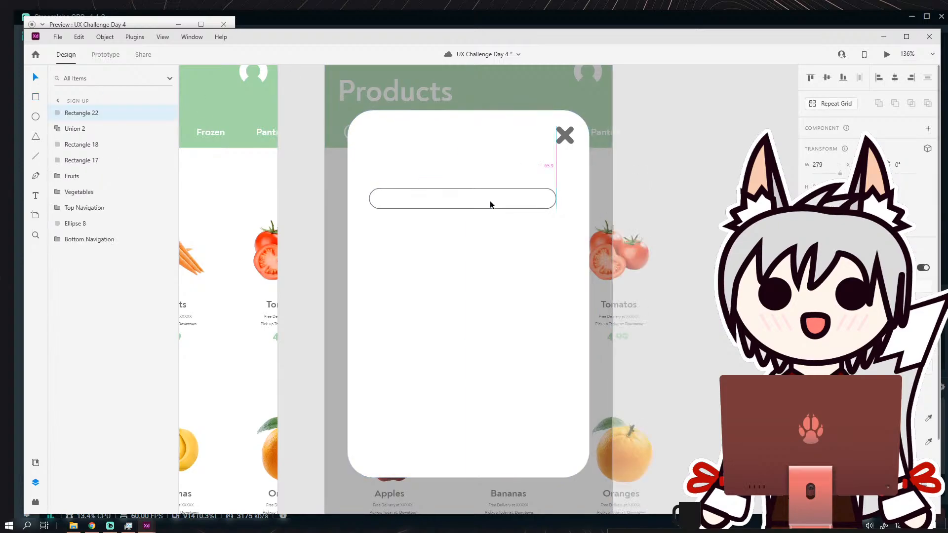
drag(492, 201, 494, 204)
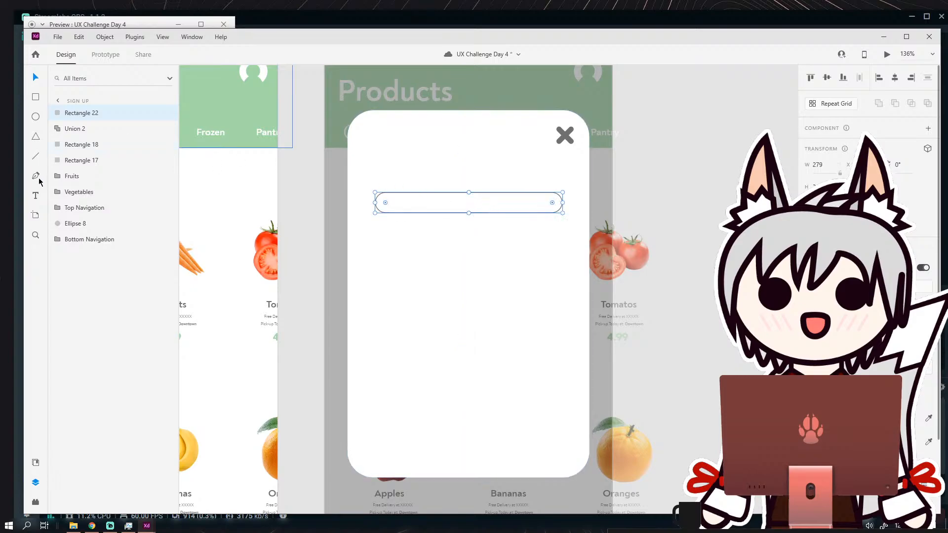
Add an "Enter your address" text box about 90 wide above the rounded bar on the Sign Up card.
click(36, 194)
scroll(351, 169, up, 5)
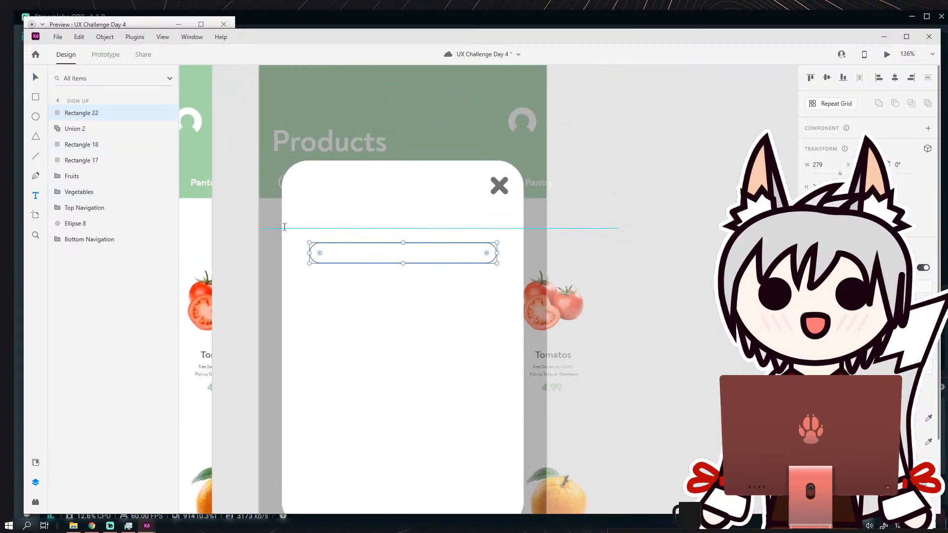
drag(332, 209, 466, 270)
text(E)
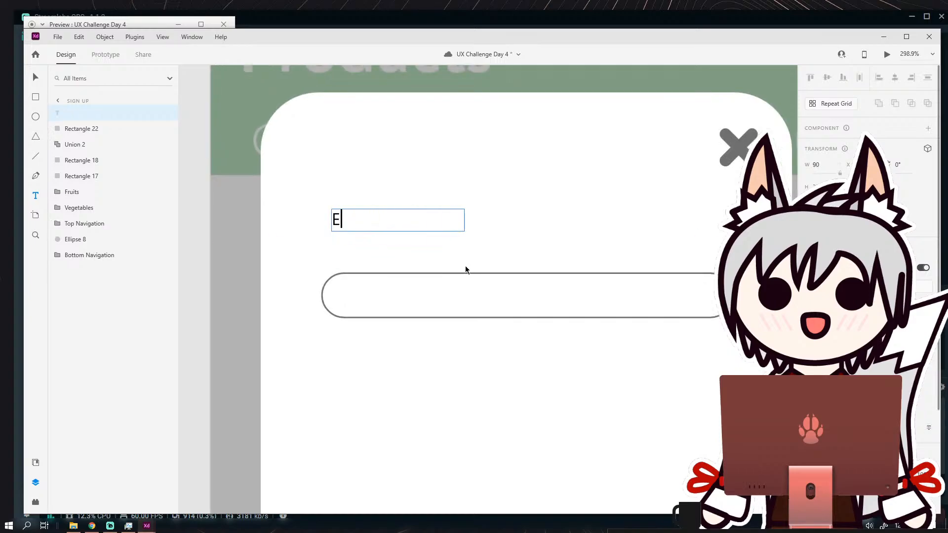
text(nter your address)
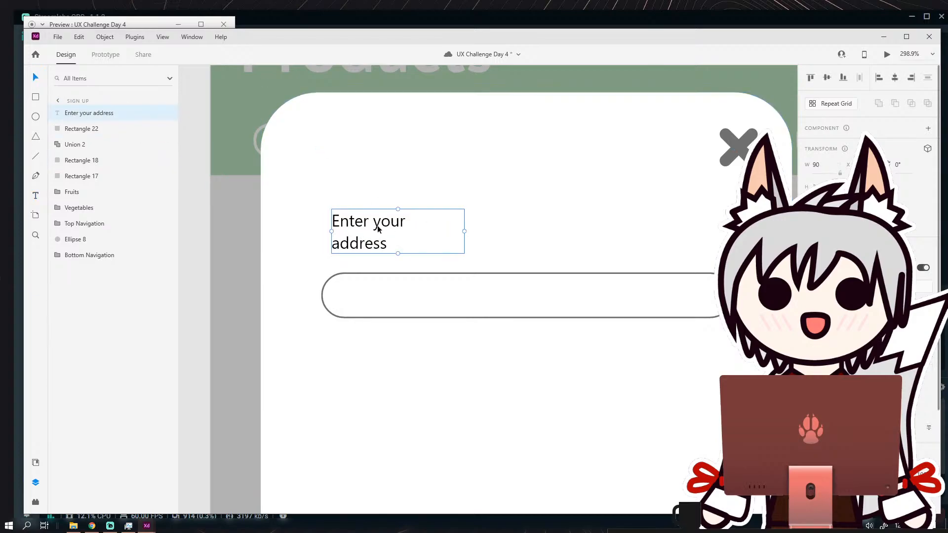
Delete the "Enter your address" text and the rounded bar from the Sign Up card.
key(Delete)
scroll(476, 267, down, 4)
click(476, 267)
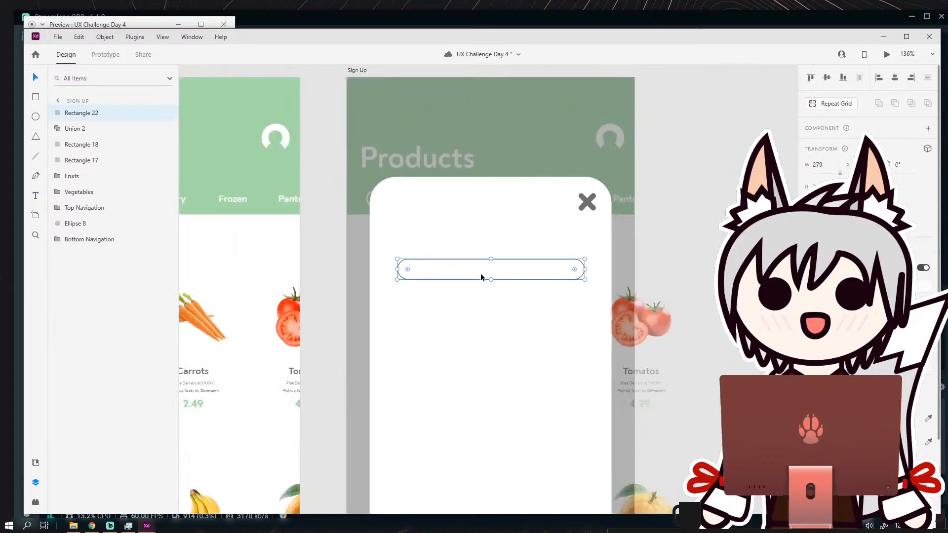
key(ctrl+z)
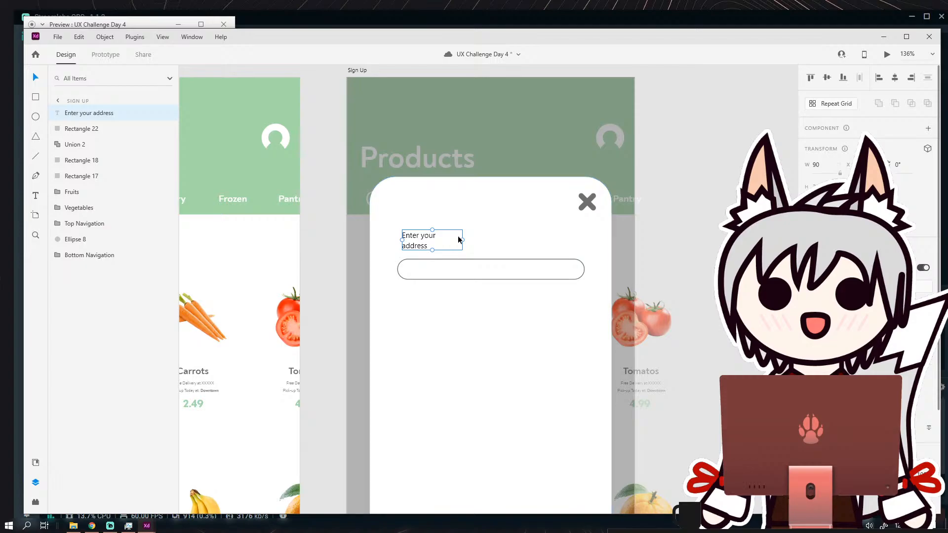
key(Delete)
click(451, 260)
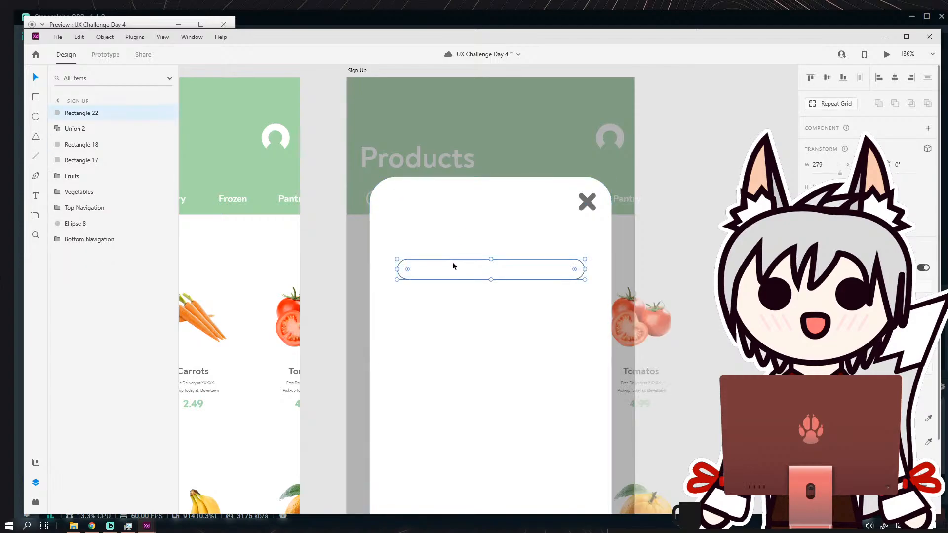
key(Delete)
Copy the profile icon from the After Tap artboard's top navigation and place the copy on the pasteboard beside the Sign Up artboard.
click(289, 140)
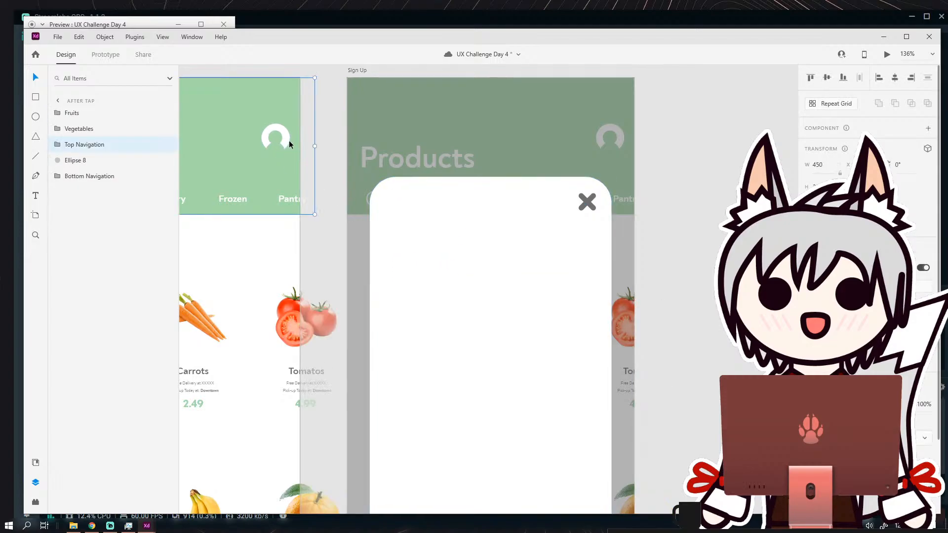
scroll(289, 141, down, 3)
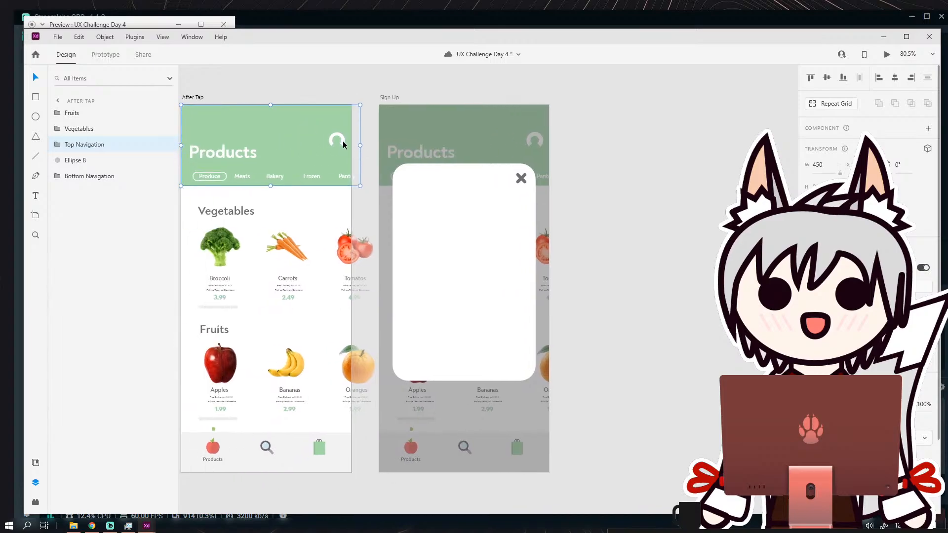
click(105, 37)
click(252, 69)
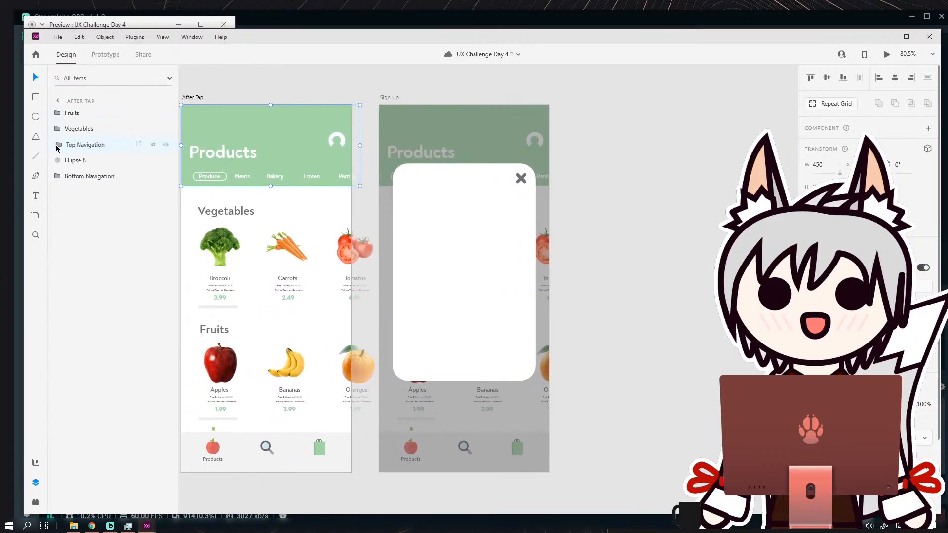
click(57, 144)
click(86, 162)
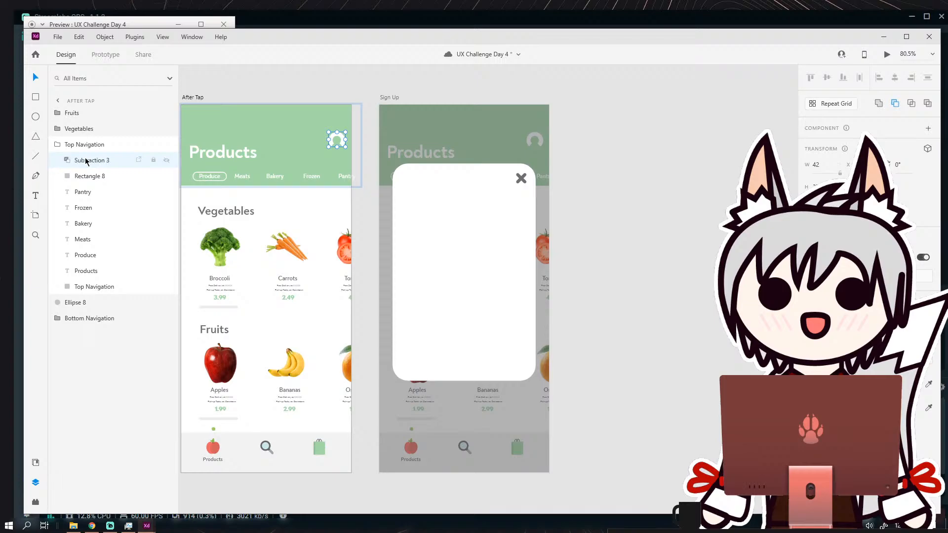
key(ctrl+c)
click(573, 176)
key(ctrl+v)
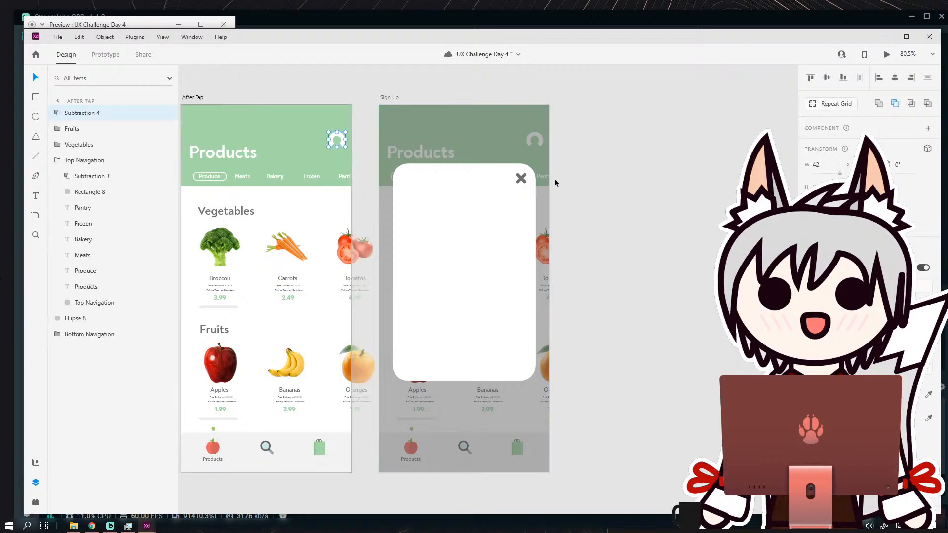
drag(342, 138, 606, 165)
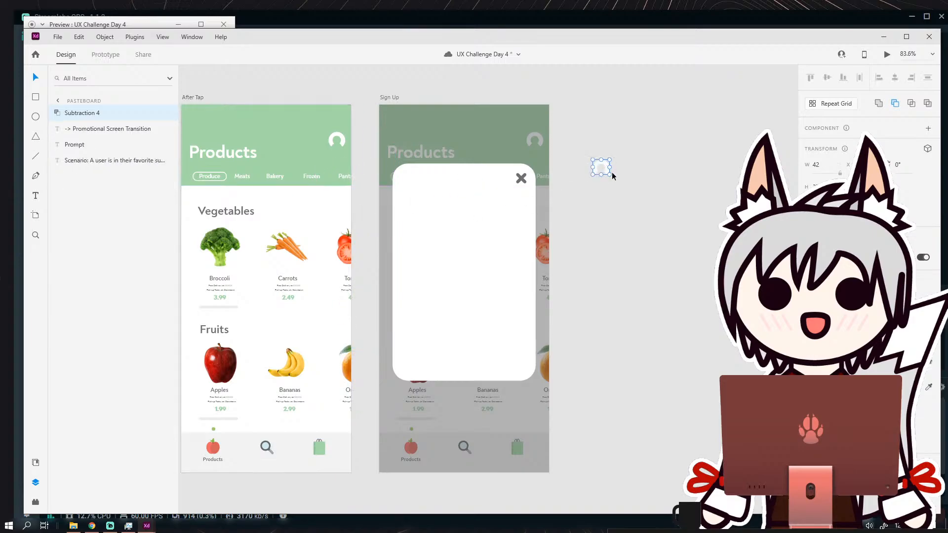
Recolour the copied profile icon with the green sampled from the After Tap header.
scroll(613, 168, up, 3)
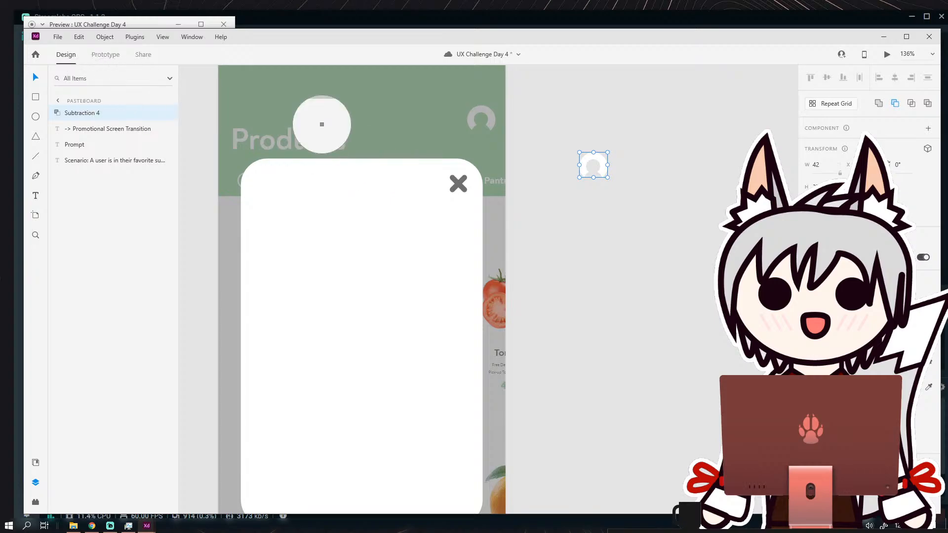
scroll(656, 218, down, 3)
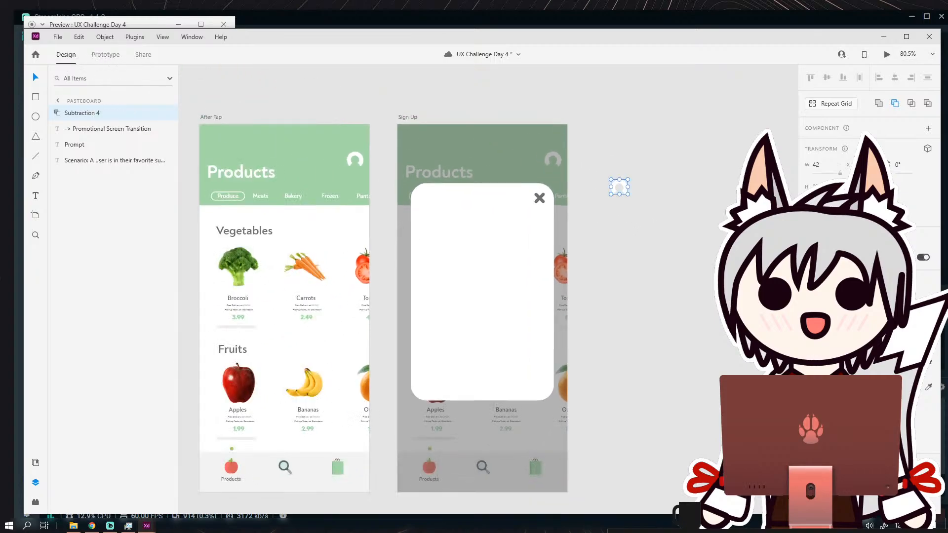
click(332, 167)
click(32, 79)
click(316, 106)
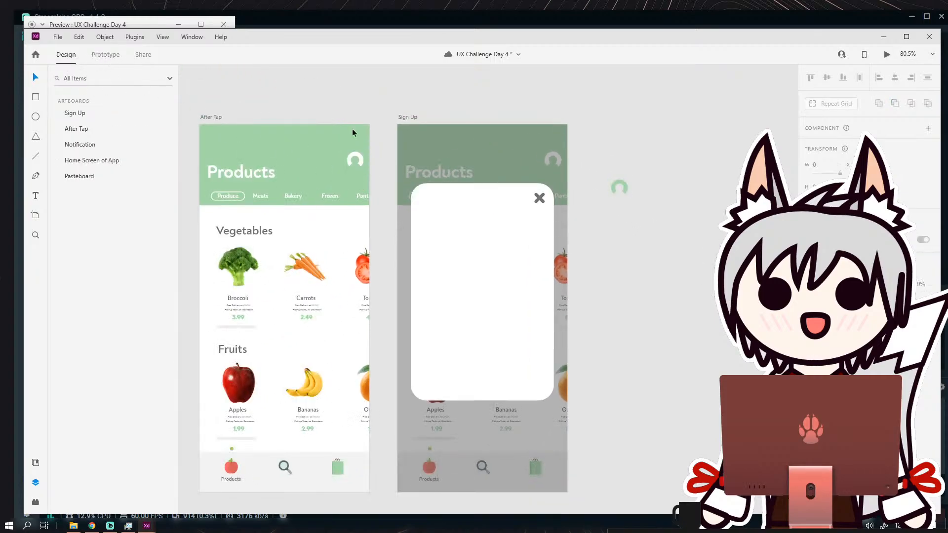
Move the green profile icon into the middle of the Sign Up card and enlarge it.
scroll(644, 194, up, 3)
drag(611, 186, 415, 311)
drag(425, 308, 461, 264)
click(688, 174)
key(Escape)
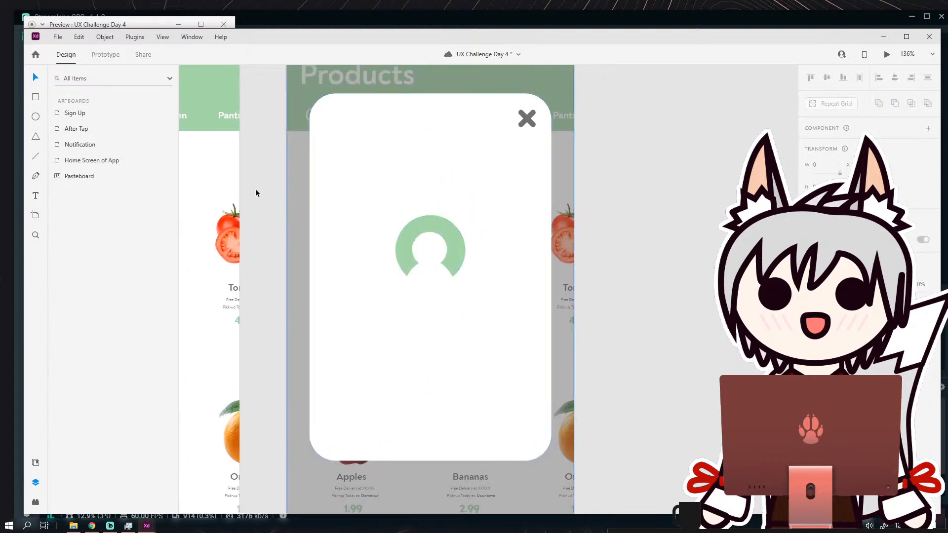
Add a text box about 190 wide above the profile icon reading "Use same address on your profile?".
click(33, 197)
drag(358, 134, 484, 195)
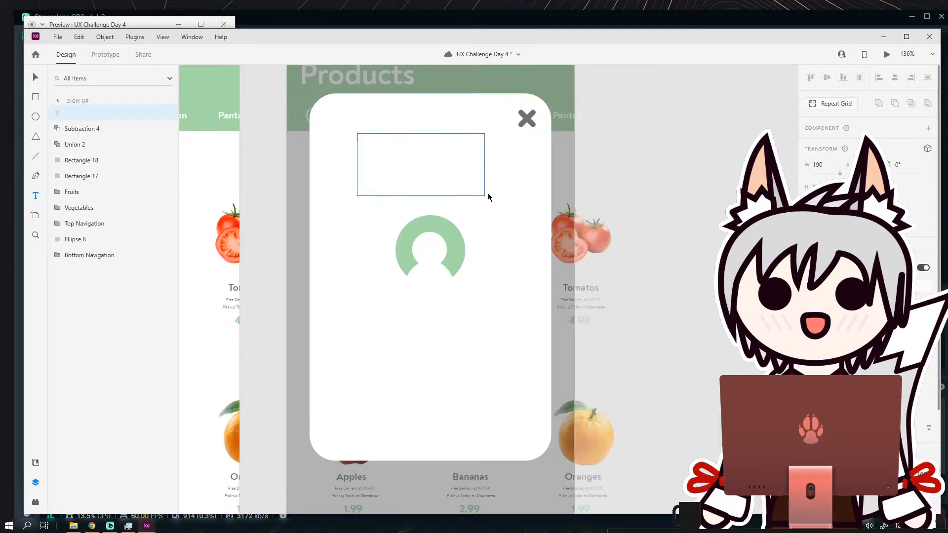
text(Use same address on your profile?)
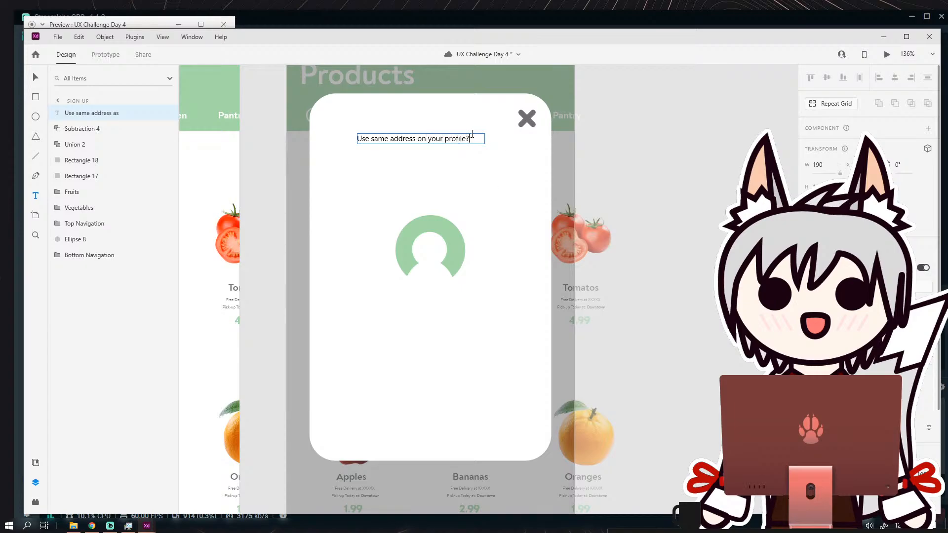
Change the profile question to the design's heading typeface with a heavier weight and a much larger font size.
key(ctrl+a)
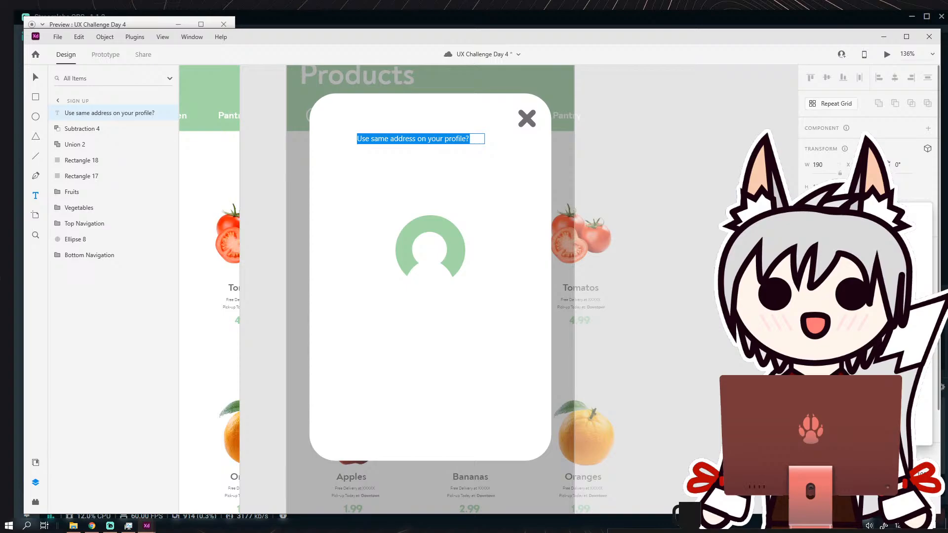
click(862, 278)
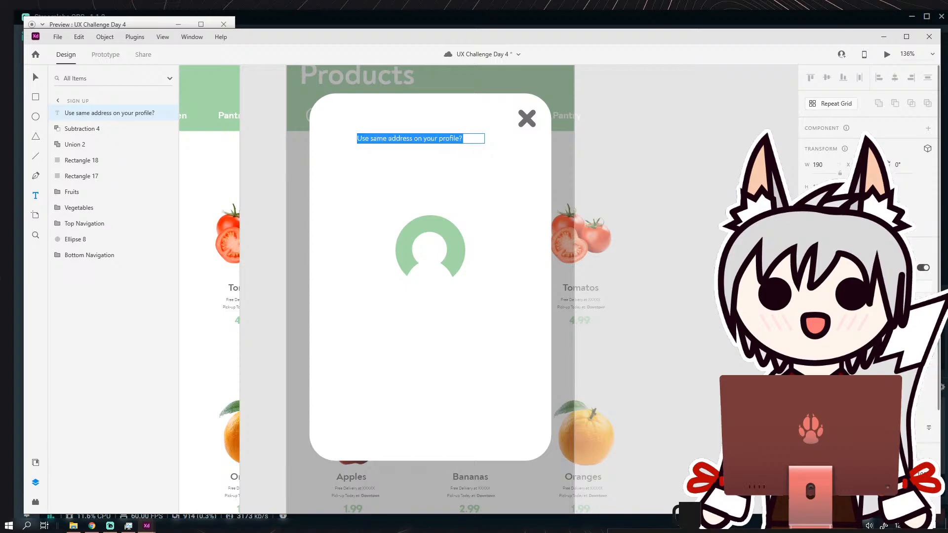
click(888, 348)
click(889, 398)
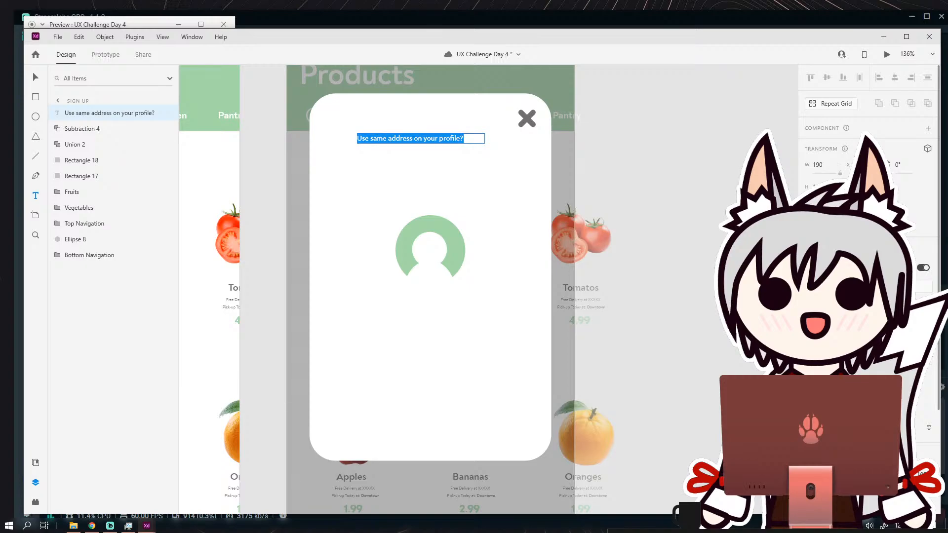
key(Return)
Widen the profile question's text box to about 289.
click(33, 79)
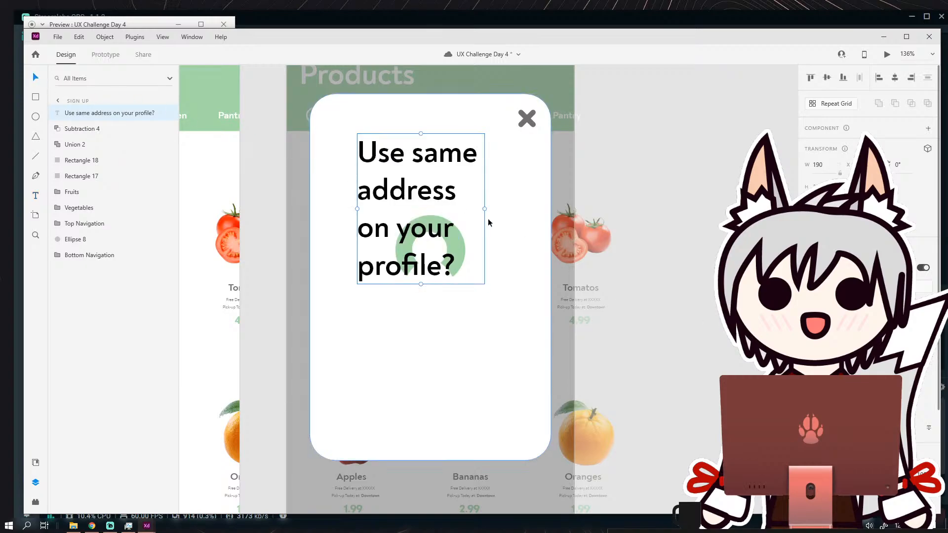
drag(484, 210, 552, 210)
drag(454, 218, 617, 273)
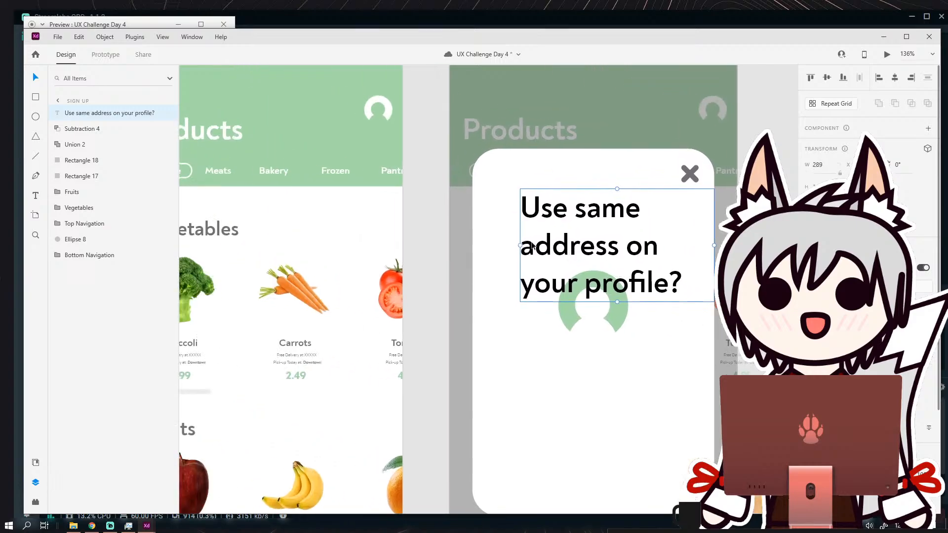
Recolour the profile question with the dark grey sampled from the Carrots label.
scroll(869, 247, down, 3)
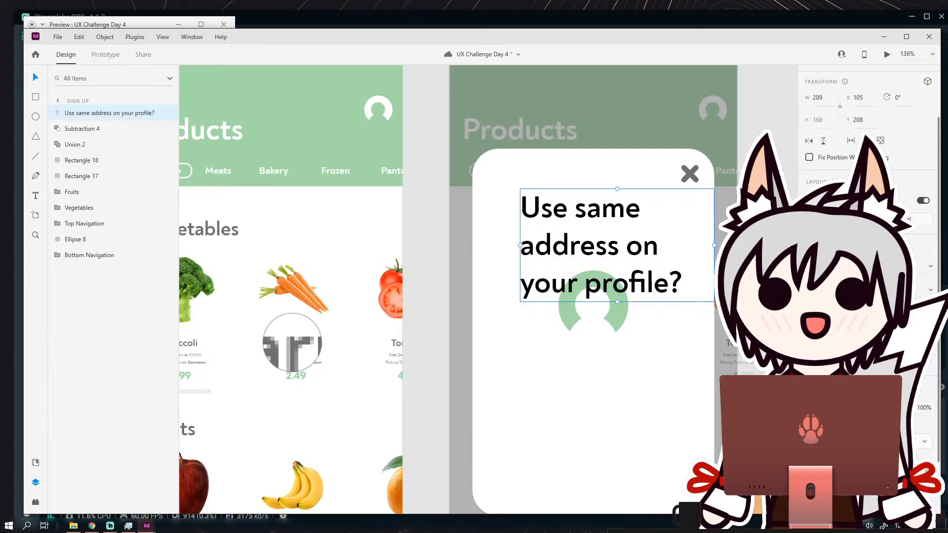
click(293, 343)
click(421, 254)
drag(542, 283, 446, 294)
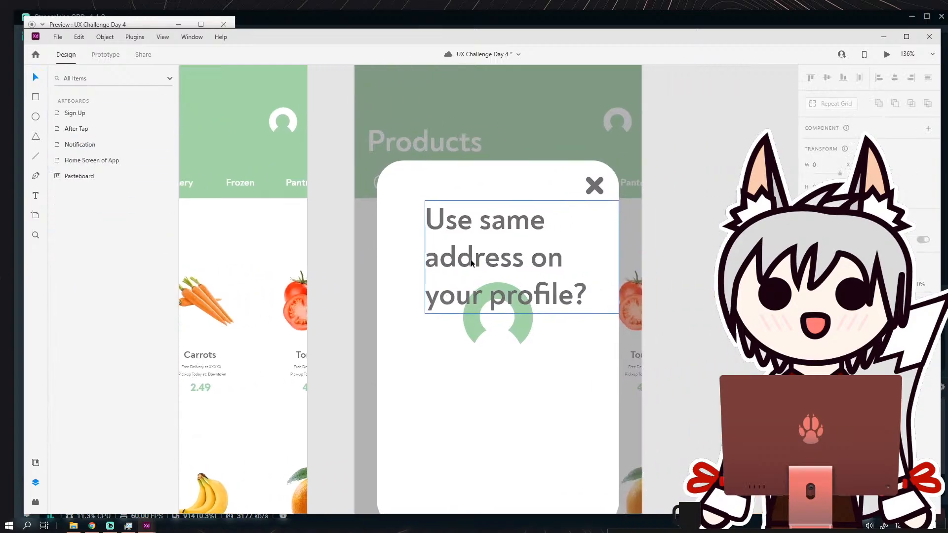
Reduce the font size of the whole profile question so it fits on two lines above the icon.
double_click(470, 263)
double_click(473, 258)
drag(590, 298, 374, 203)
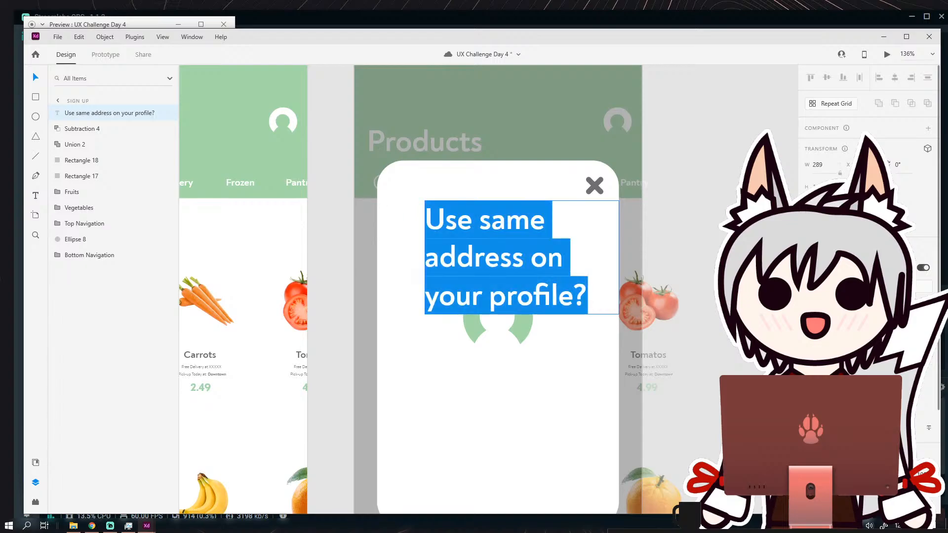
key(Return)
Move the question toward the card's left edge and narrow its text box so it wraps after "address".
click(109, 113)
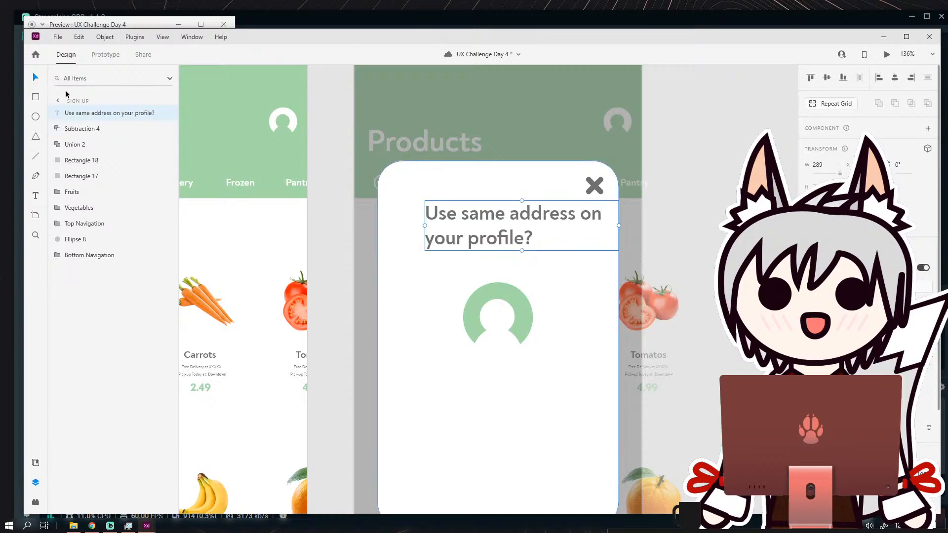
drag(509, 237, 486, 251)
drag(596, 241, 571, 242)
drag(521, 254, 521, 257)
Enlarge the green profile icon slightly and centre it beneath the question on the Sign Up card.
click(581, 329)
drag(562, 324, 509, 260)
scroll(532, 258, down, 1)
scroll(508, 253, up, 1)
click(535, 314)
scroll(519, 287, down, 1)
scroll(502, 285, up, 1)
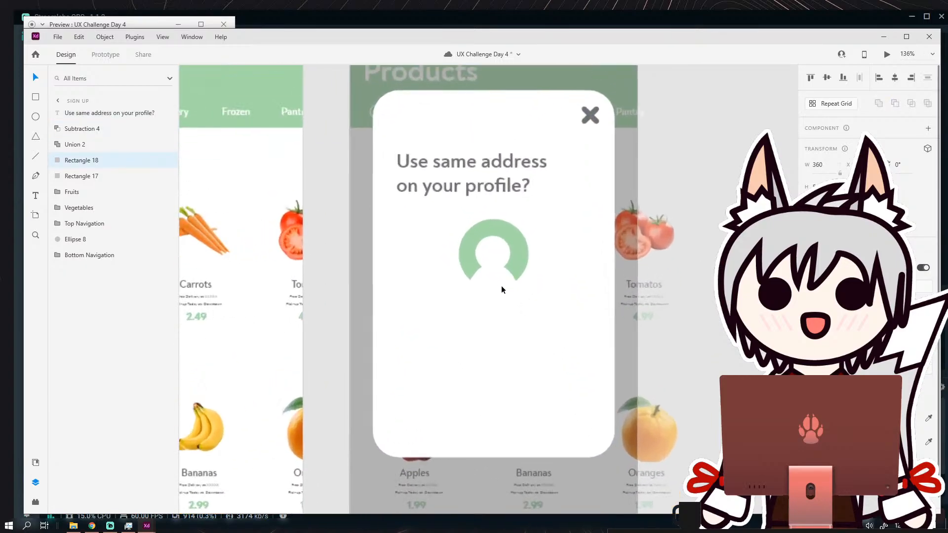
click(493, 259)
drag(493, 262, 491, 270)
scroll(494, 321, down, 1)
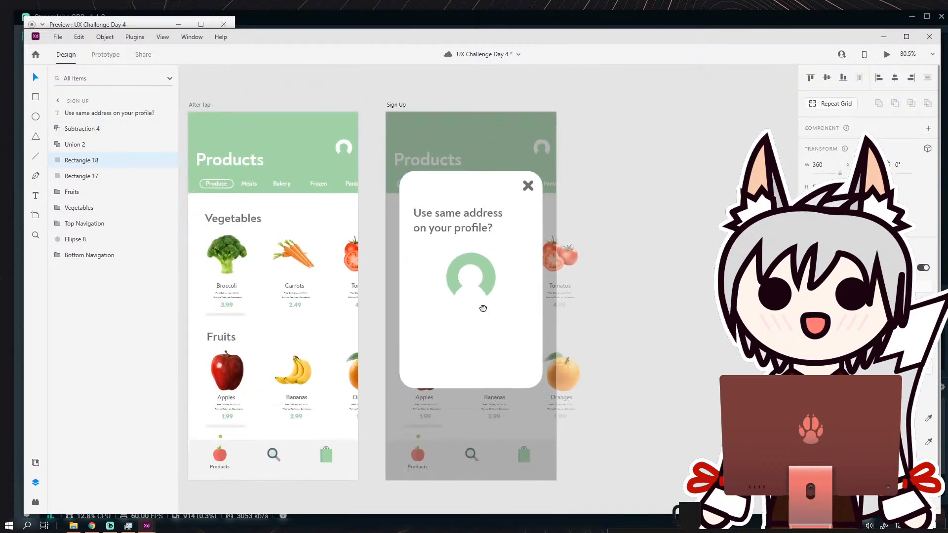
scroll(438, 261, up, 1)
click(512, 256)
scroll(513, 255, down, 4)
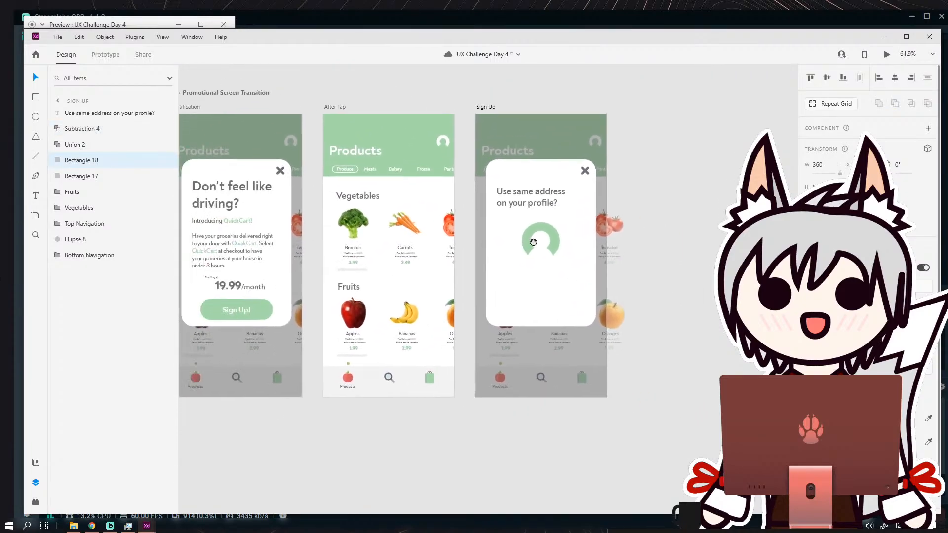
click(293, 303)
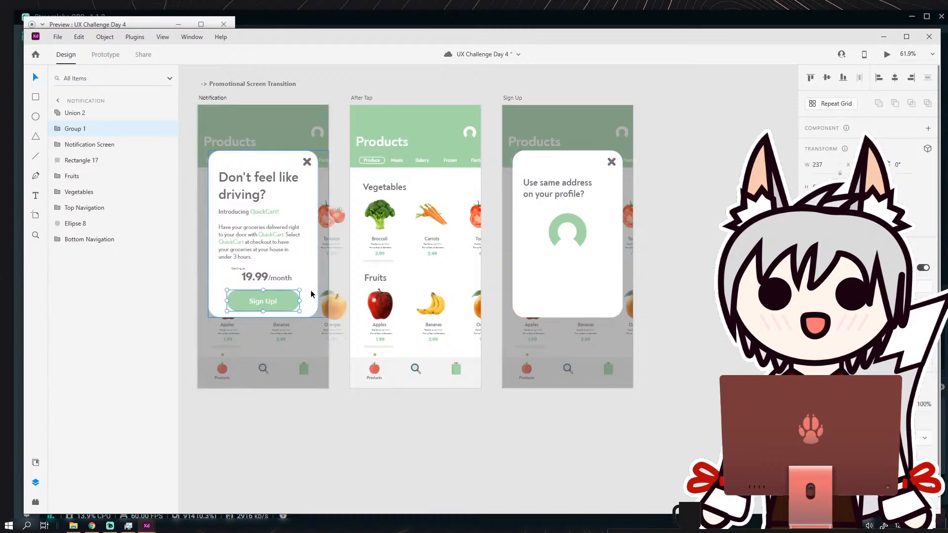
click(658, 275)
Draw a rectangle about 116 wide below the profile icon on the card's left half and fully round its ends.
scroll(658, 265, up, 4)
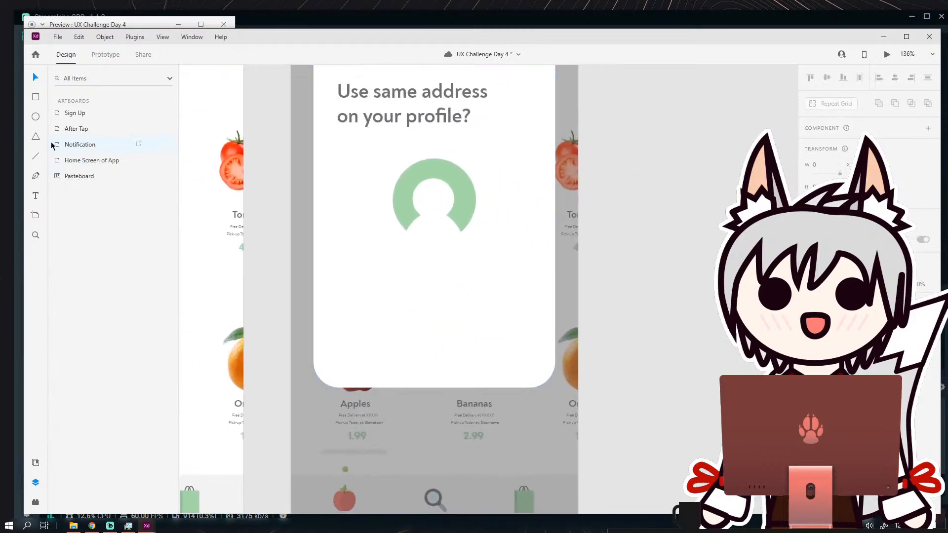
click(35, 98)
scroll(376, 279, up, 2)
mouse_move(329, 258)
mouse_down()
mouse_move(429, 315)
mouse_move(430, 306)
mouse_up()
drag(336, 300, 355, 293)
Duplicate the rounded button outline to the right of the original and delete the copy.
key(ctrl+d)
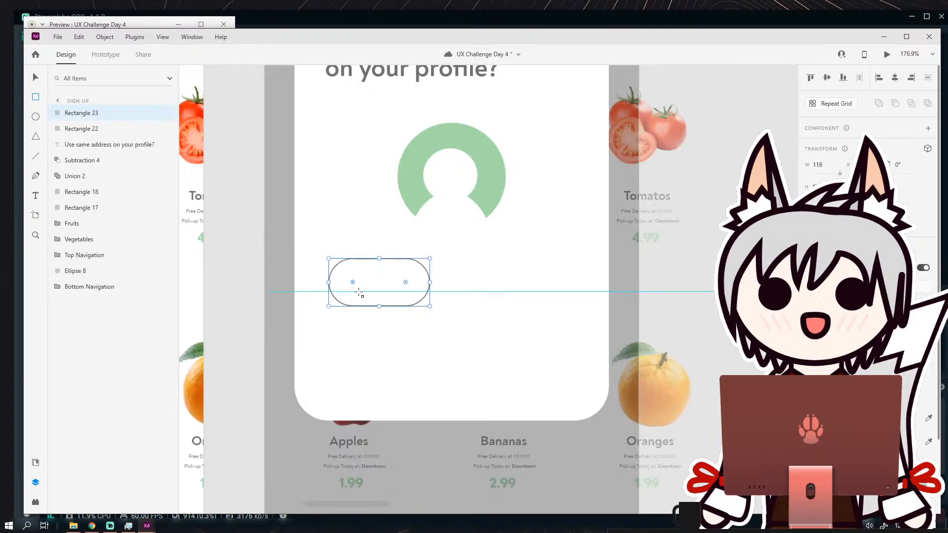
click(36, 79)
drag(395, 259, 527, 259)
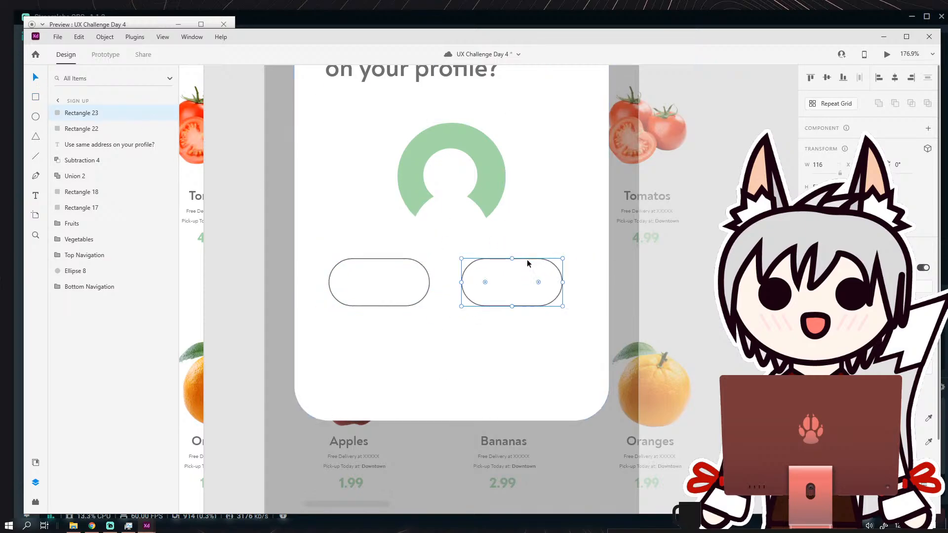
key(Delete)
click(394, 266)
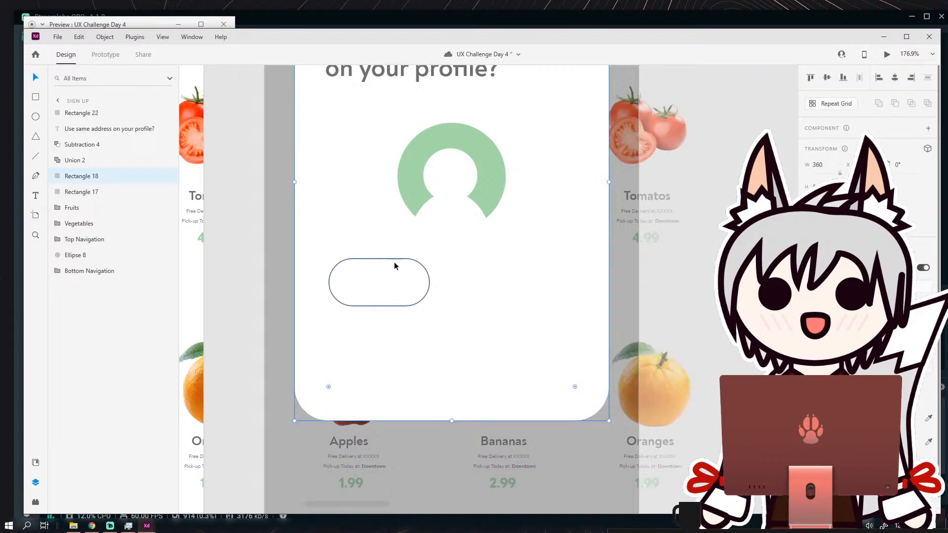
Resize the rounded button outline to 146 wide, reduce its height slightly and move it toward the card's centre line.
click(395, 259)
drag(430, 283, 471, 282)
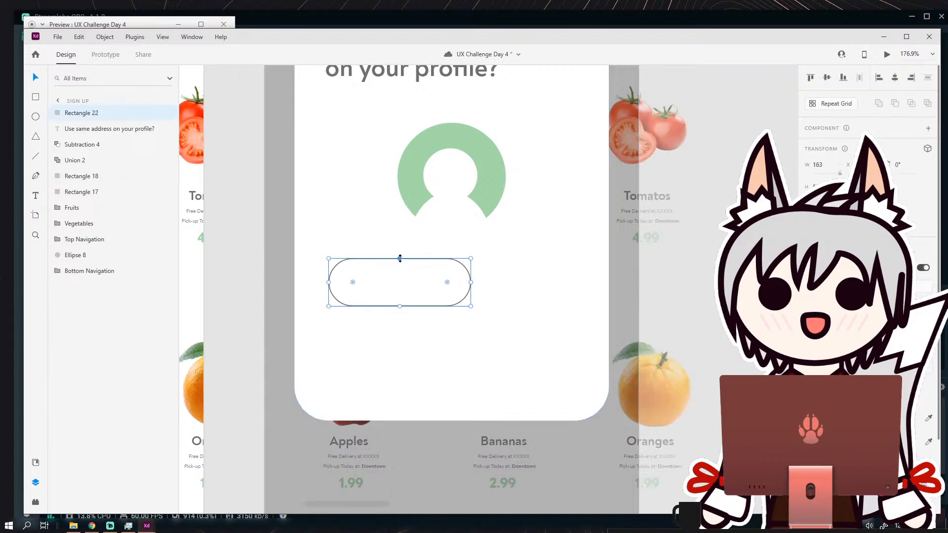
drag(400, 258, 400, 262)
drag(469, 284, 486, 274)
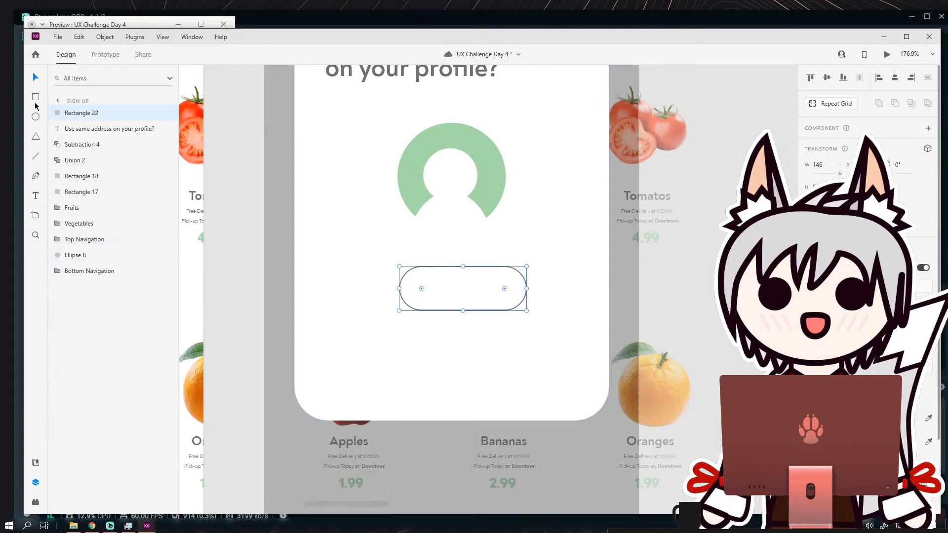
Fill the button with the green sampled from the profile icon, remove its border and centre it beneath the icon.
click(927, 419)
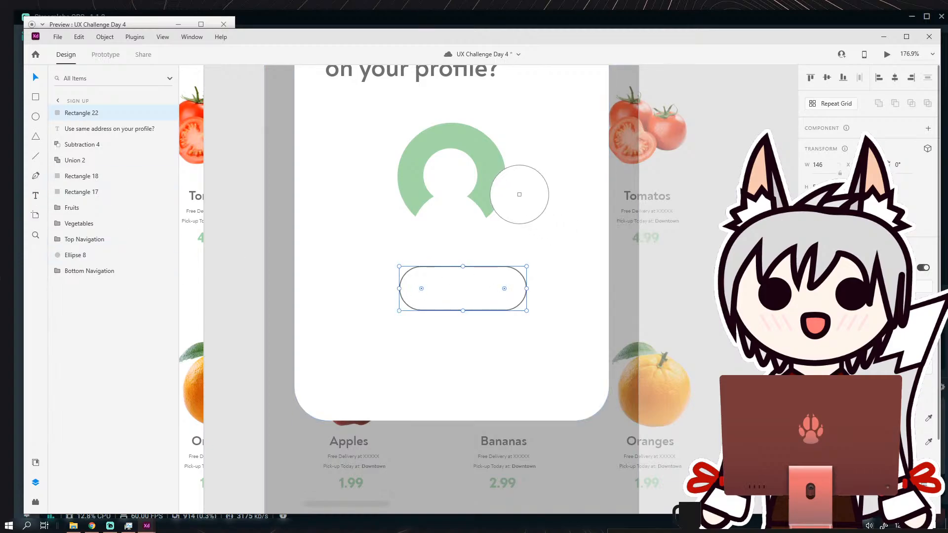
click(484, 207)
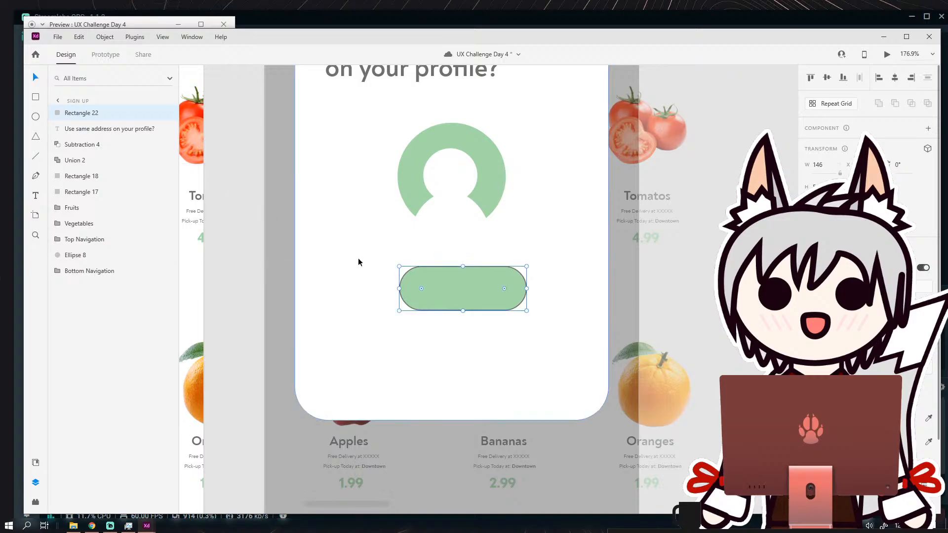
drag(477, 289, 466, 298)
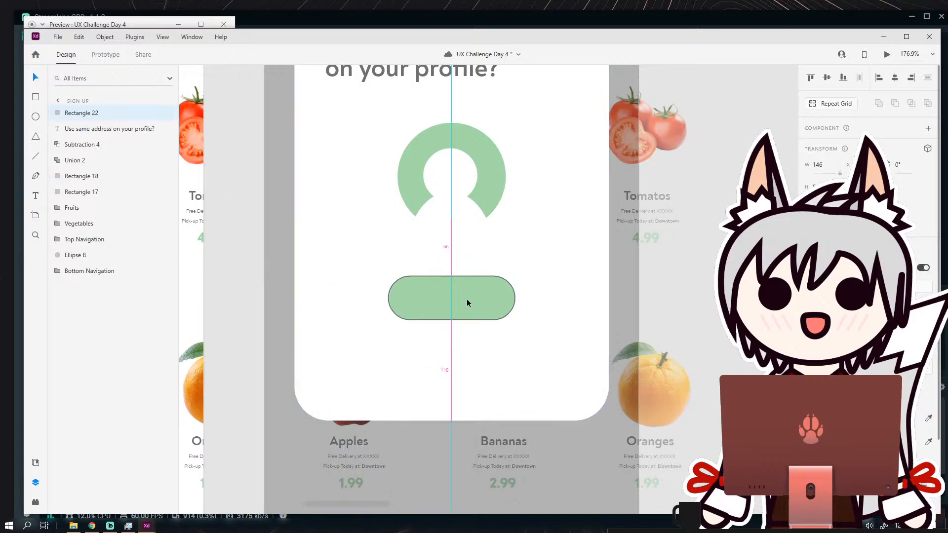
Add a "Yes" text label beside the green button and colour it white.
click(36, 195)
drag(321, 251, 288, 275)
text(Yes)
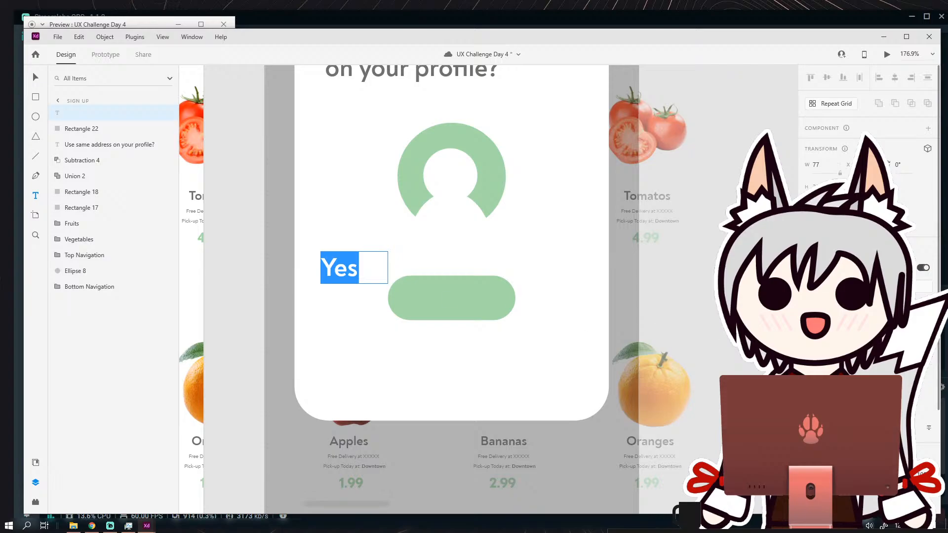
scroll(834, 385, down, 3)
click(823, 402)
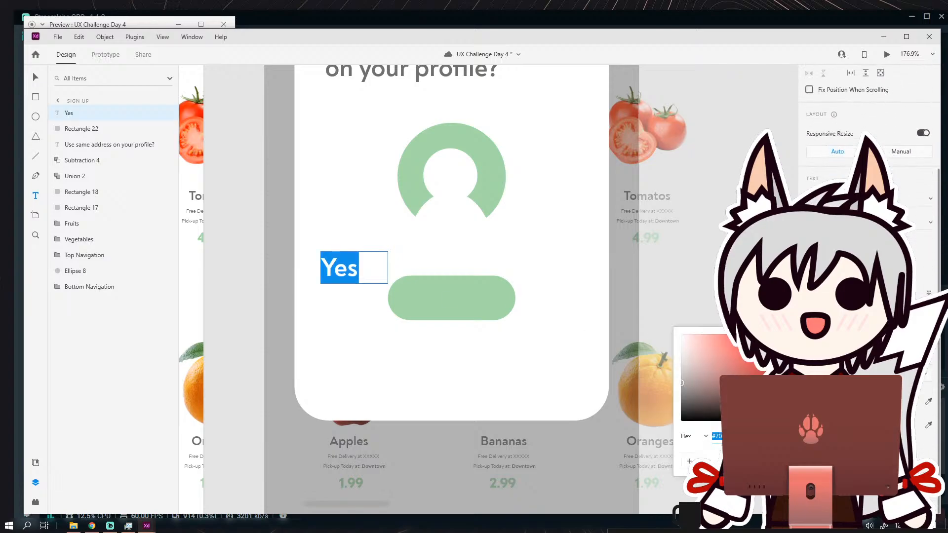
key(Escape)
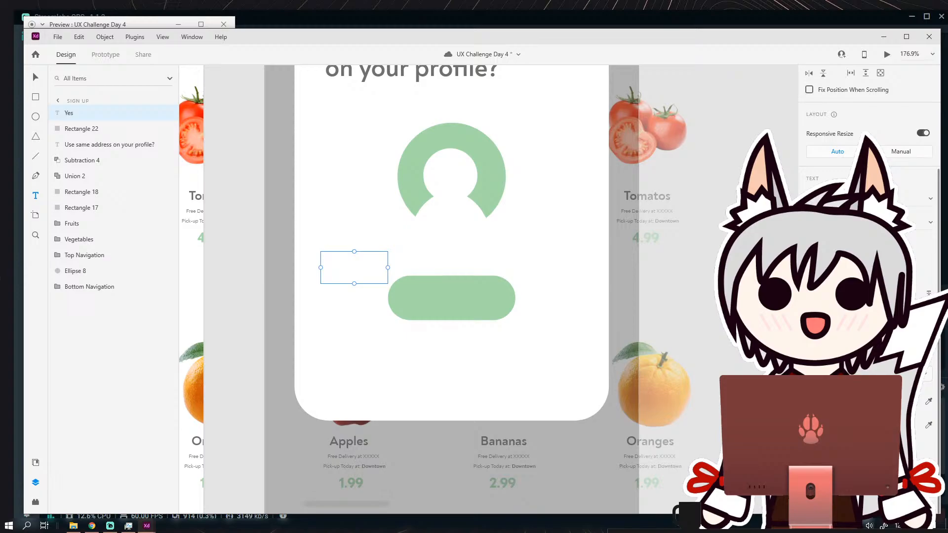
key(Escape)
Place the white label at a smaller size in the middle of the green button and change it to "Yes!".
drag(323, 266, 445, 298)
double_click(449, 298)
click(461, 303)
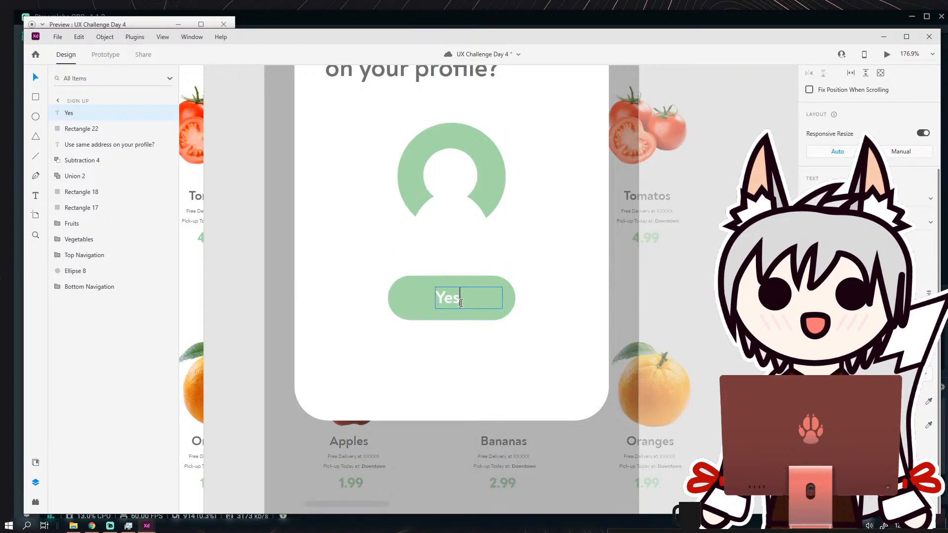
text(!)
click(32, 78)
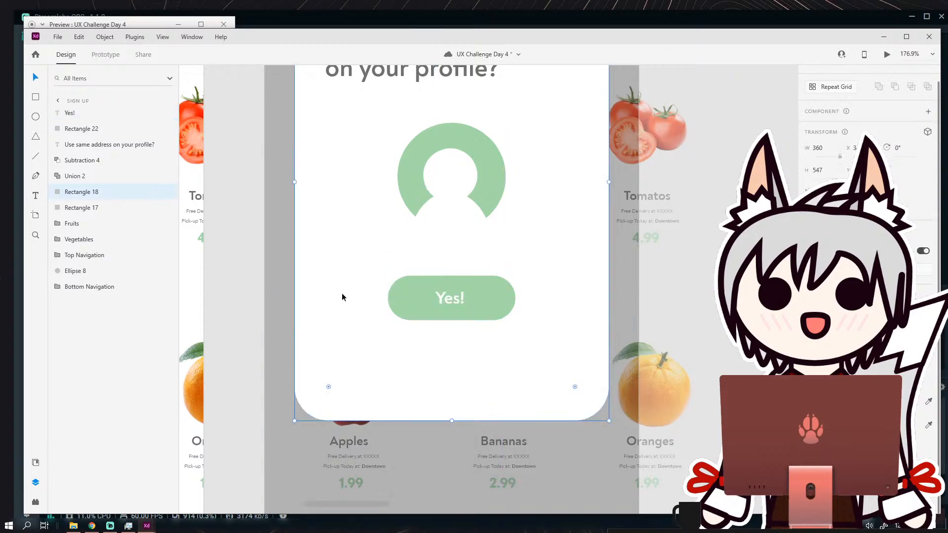
scroll(468, 312, up, 3)
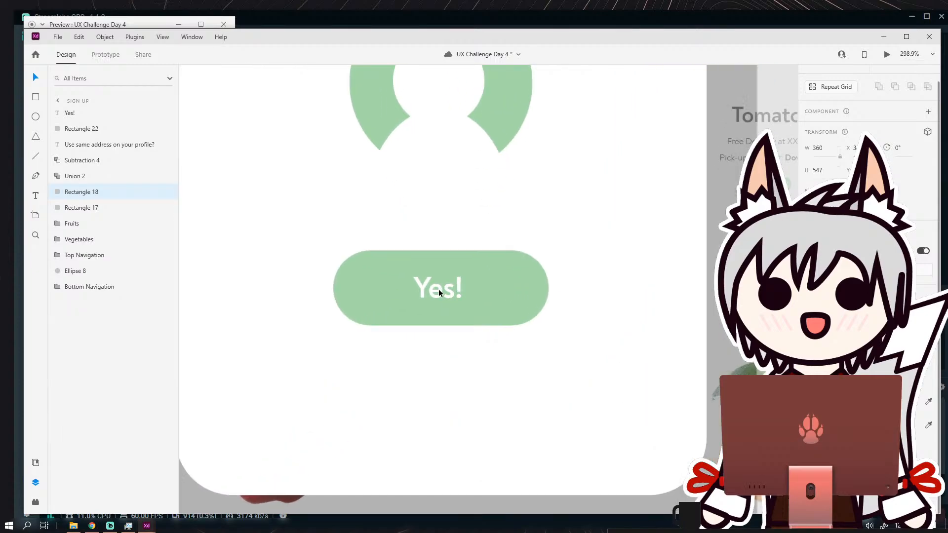
click(589, 374)
scroll(556, 344, down, 3)
scroll(521, 320, up, 1)
scroll(513, 319, down, 4)
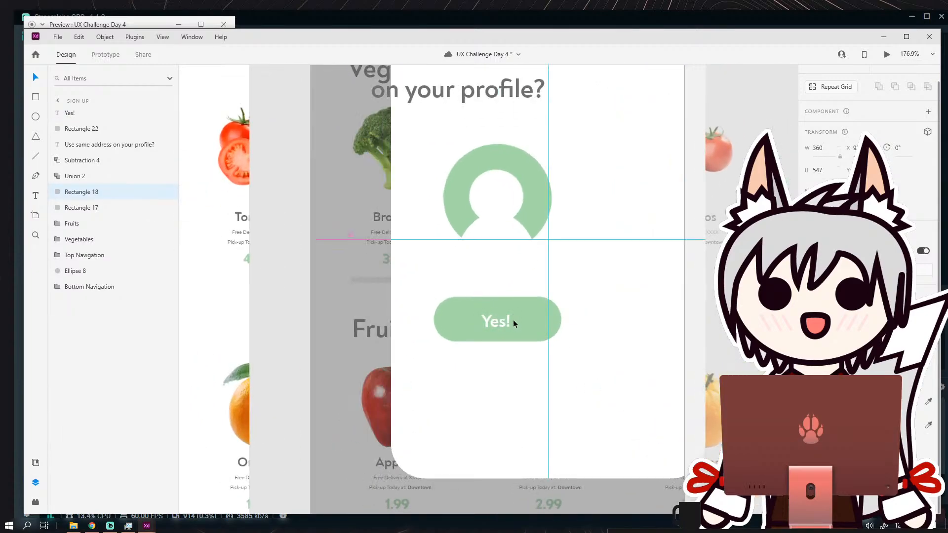
scroll(556, 303, up, 3)
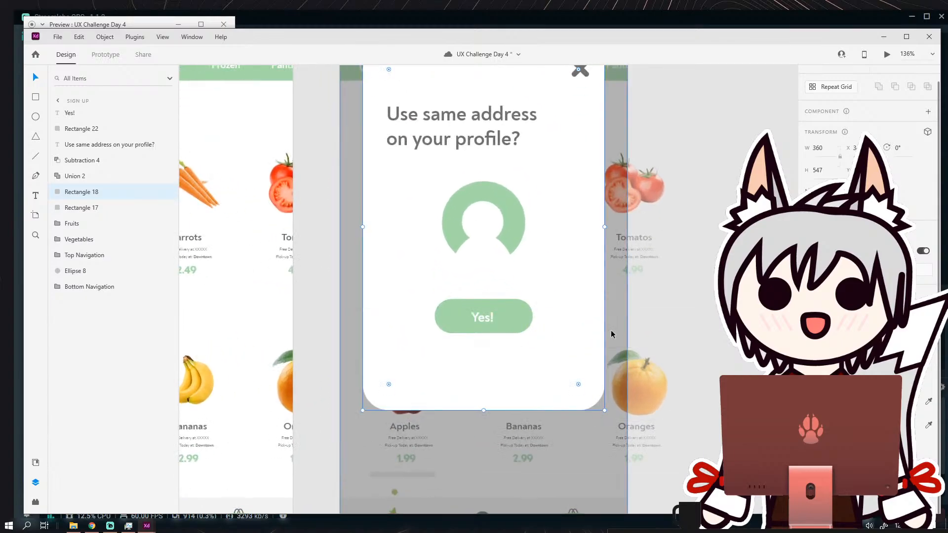
scroll(513, 320, down, 2)
scroll(514, 320, up, 2)
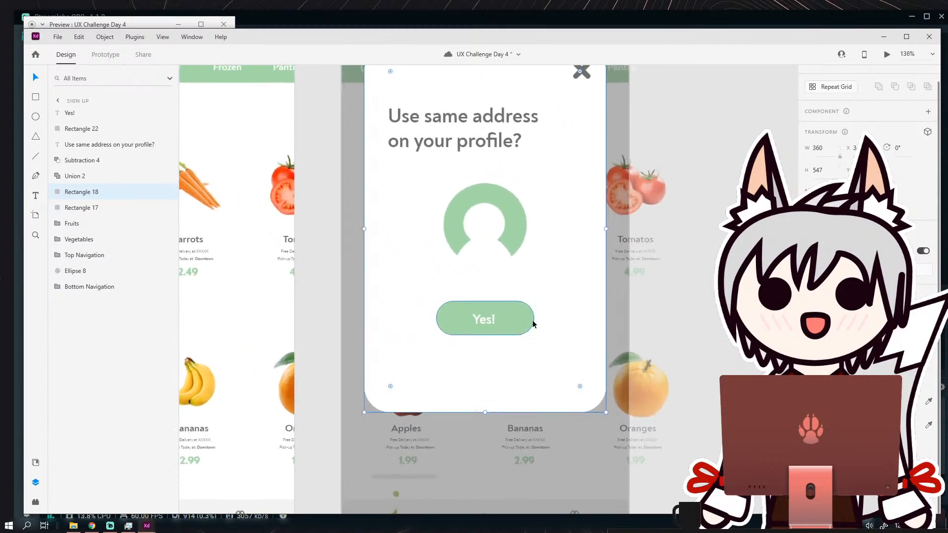
Group the "Yes!" label with its green button and keep the group centred on the card.
click(511, 308)
shift+click(491, 318)
click(105, 36)
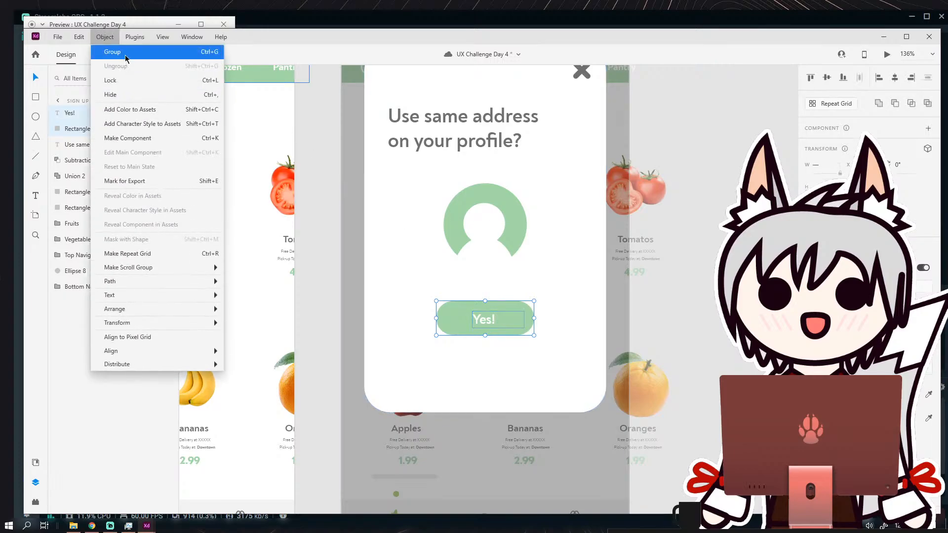
click(111, 54)
drag(514, 325, 515, 327)
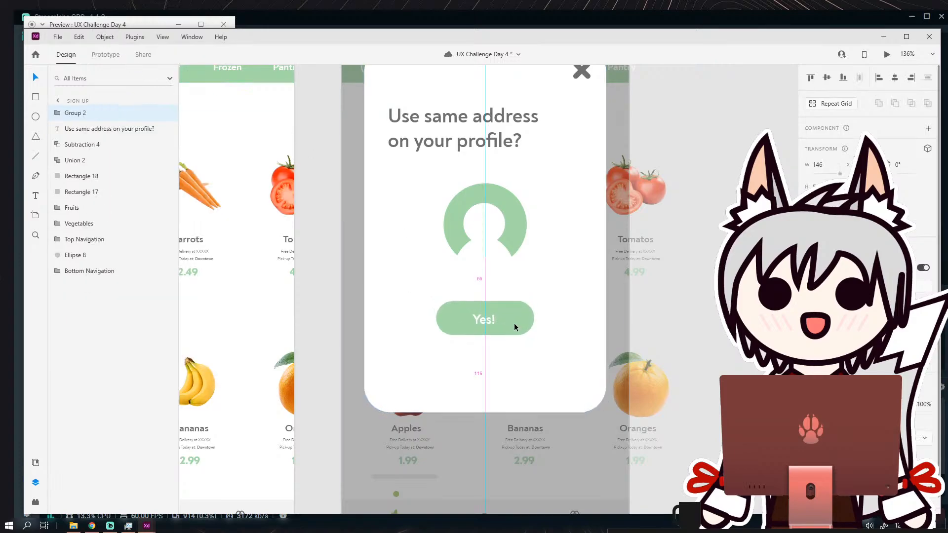
click(665, 343)
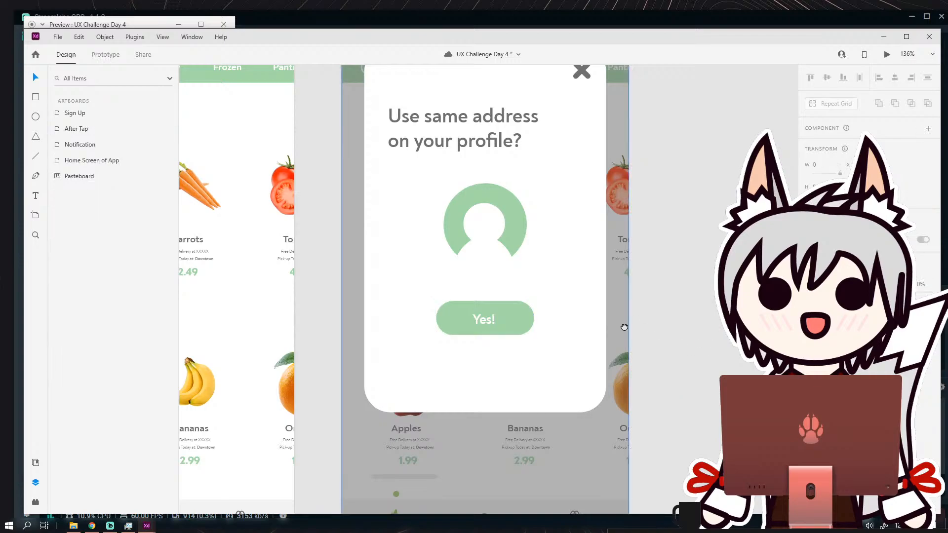
Add a text box about 169 wide below the "Yes!" button reading "Use different address".
drag(624, 327, 590, 320)
click(40, 193)
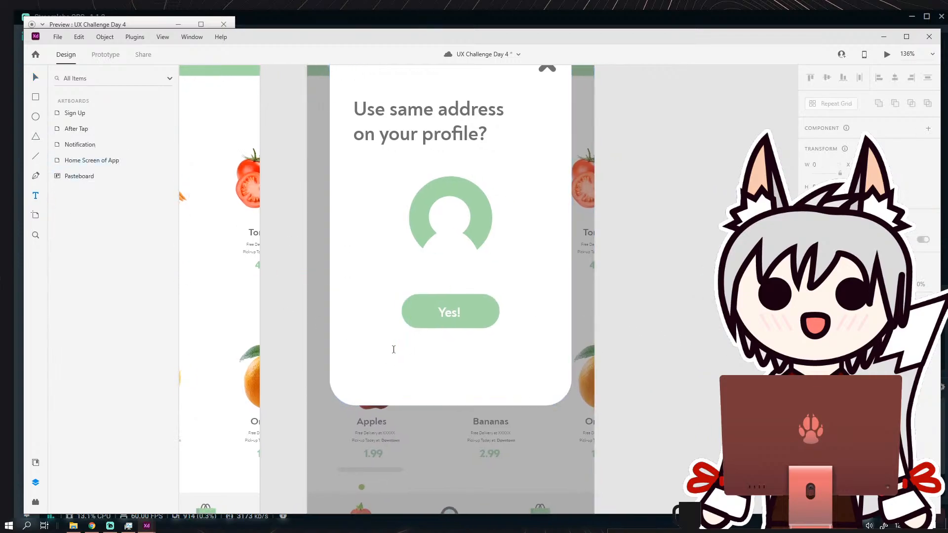
drag(394, 350, 506, 385)
text(No, )
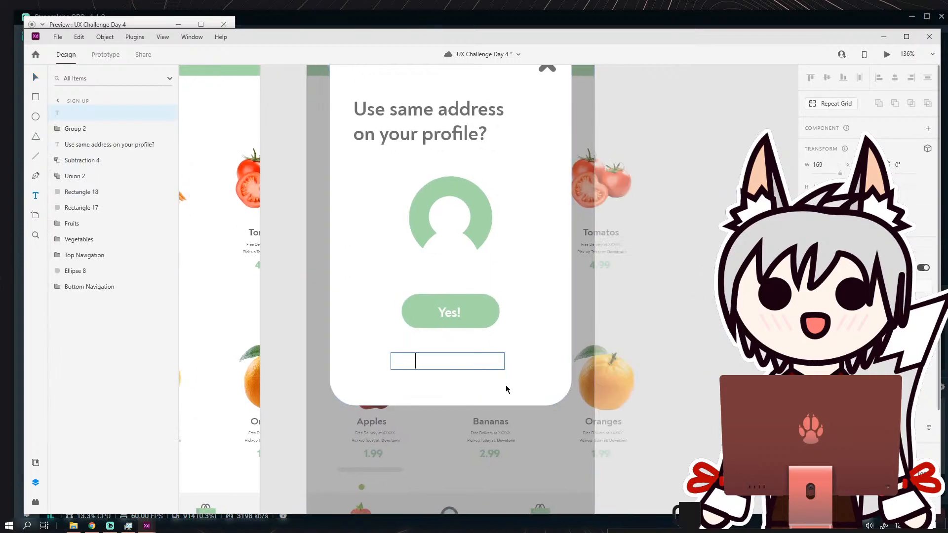
text(use different address)
Set the whole "Use different address" text to italic.
key(ctrl+a)
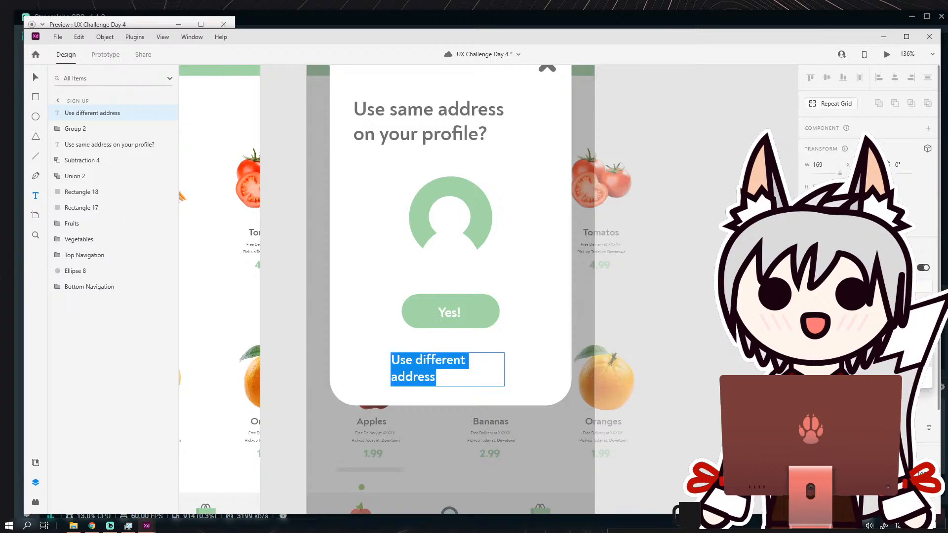
key(ctrl+i)
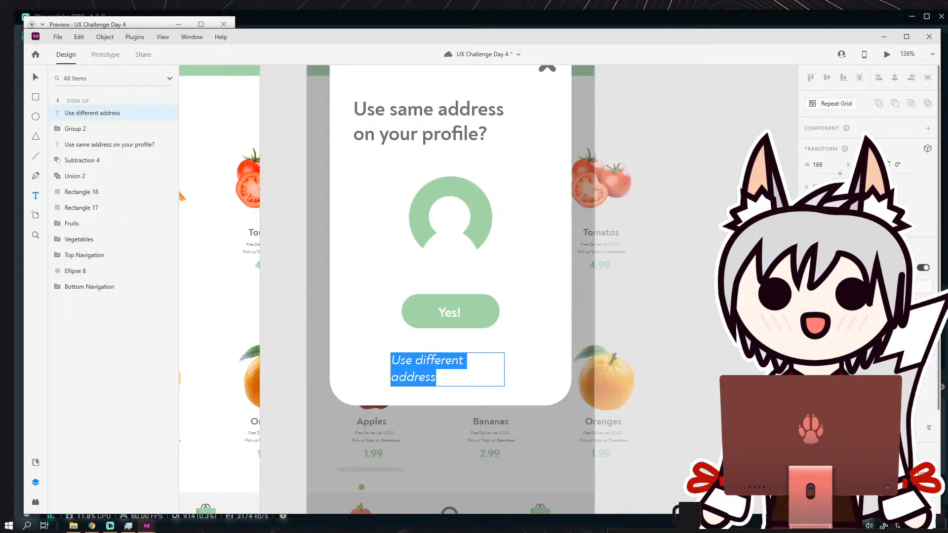
key(BackSpace)
key(ctrl+z)
key(Escape)
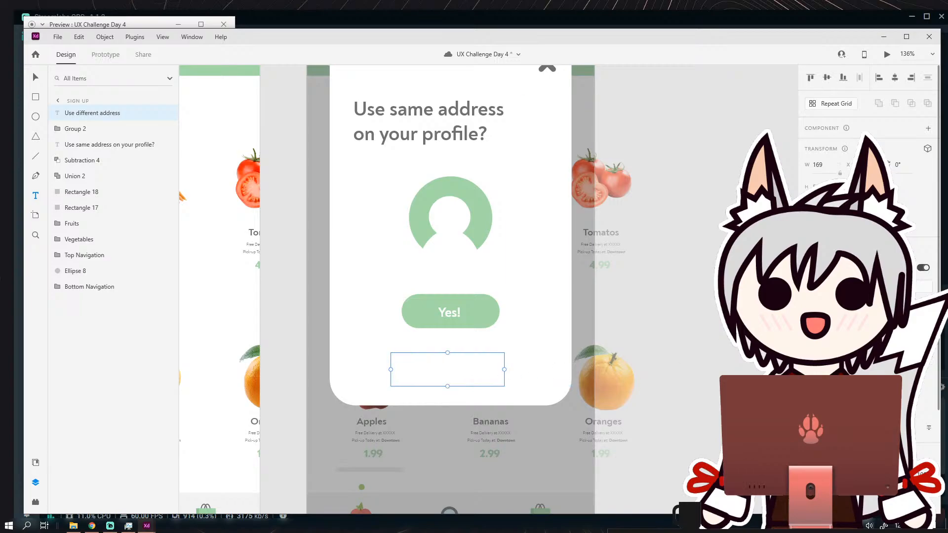
drag(453, 380, 381, 357)
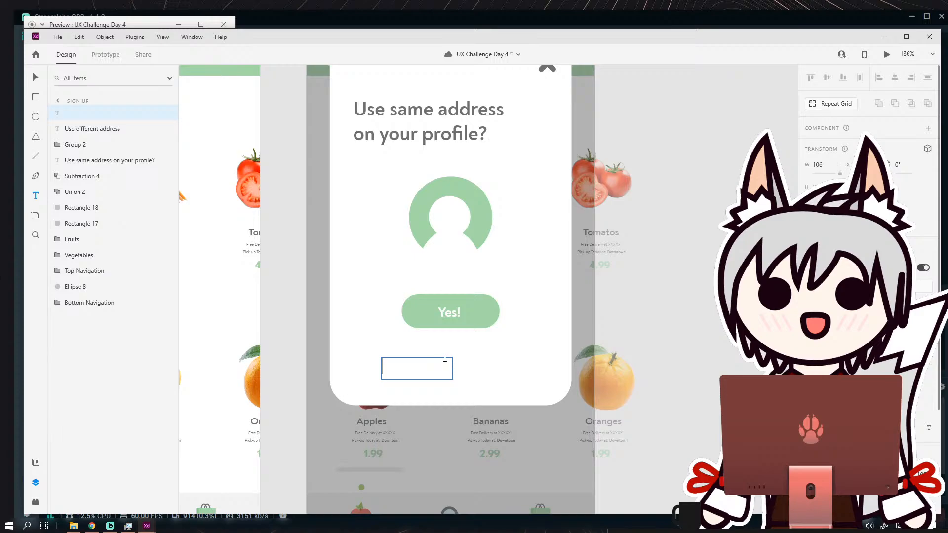
click(35, 78)
click(84, 113)
Reduce the "Use different address" text so it fits on one line and colour it with the grey sampled from the question.
double_click(430, 364)
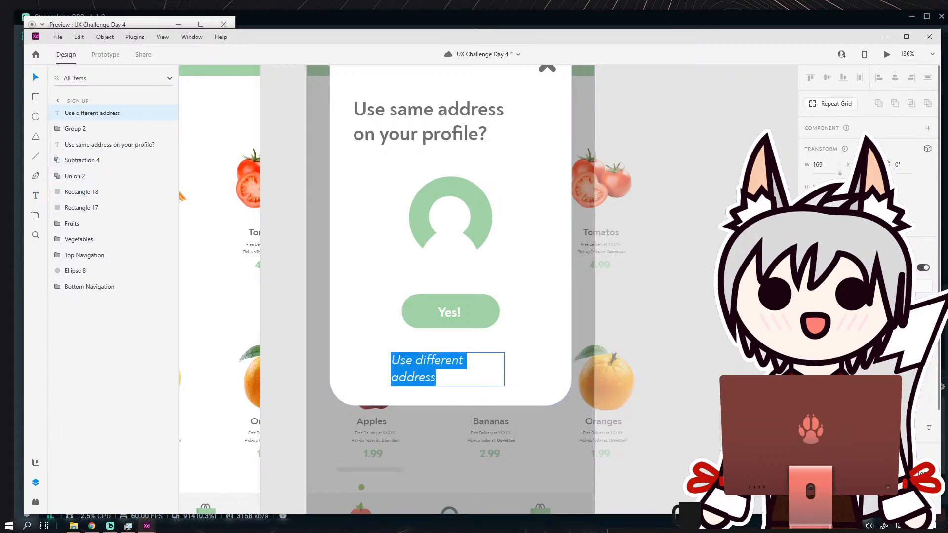
key(Return)
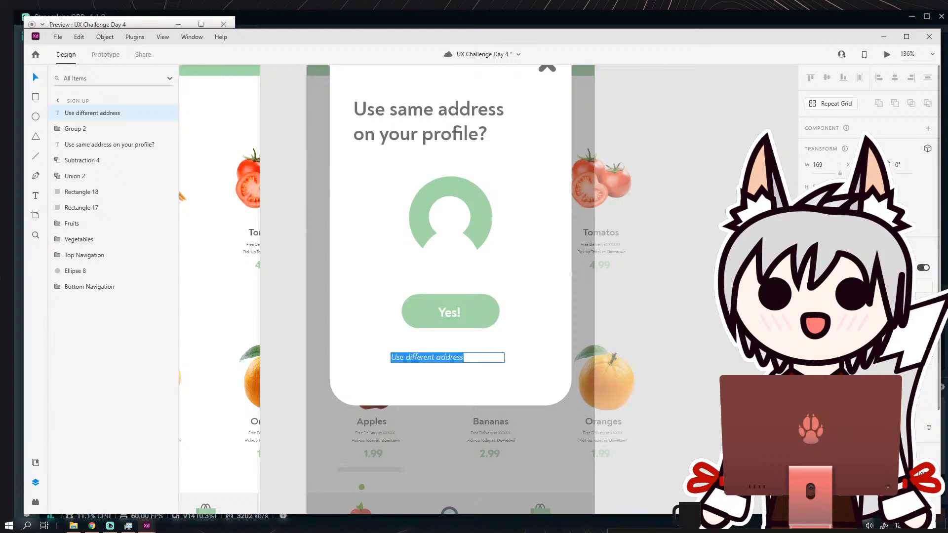
scroll(869, 198, down, 3)
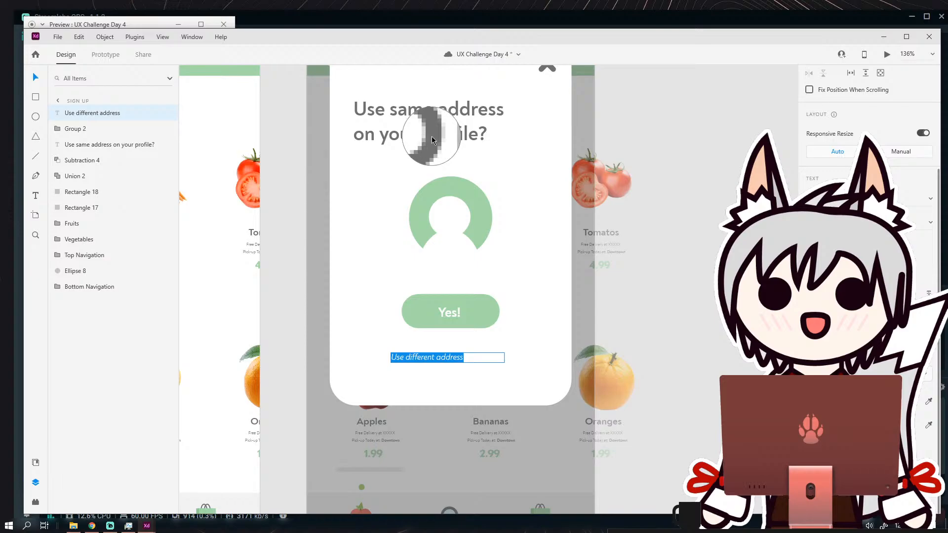
key(Escape)
Centre-align the "Use different address" text and position its box centrally below the "Yes!" button.
drag(430, 354, 455, 353)
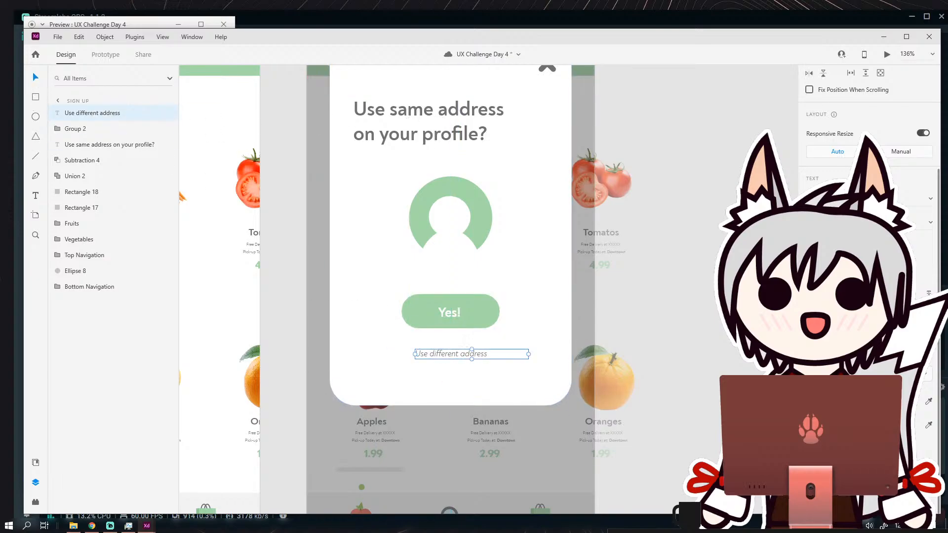
scroll(847, 148, up, 5)
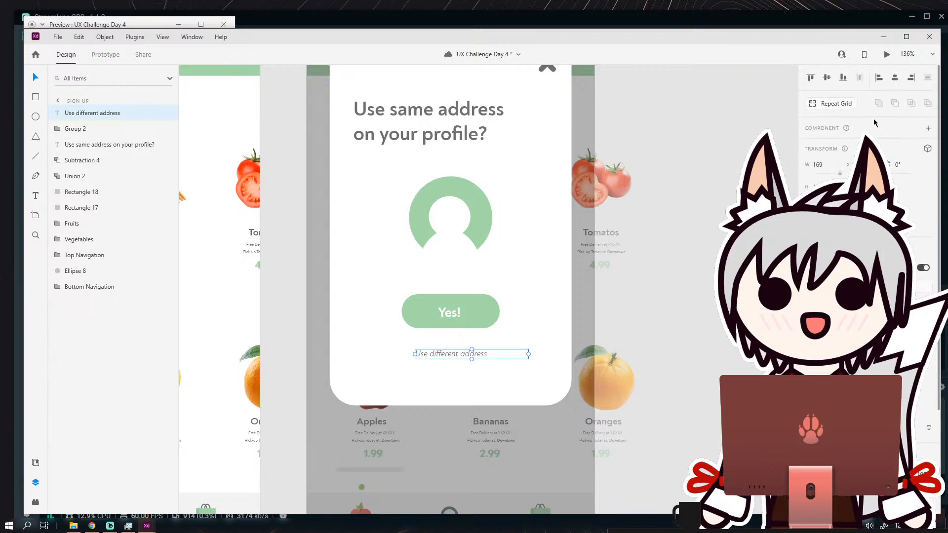
scroll(874, 123, down, 5)
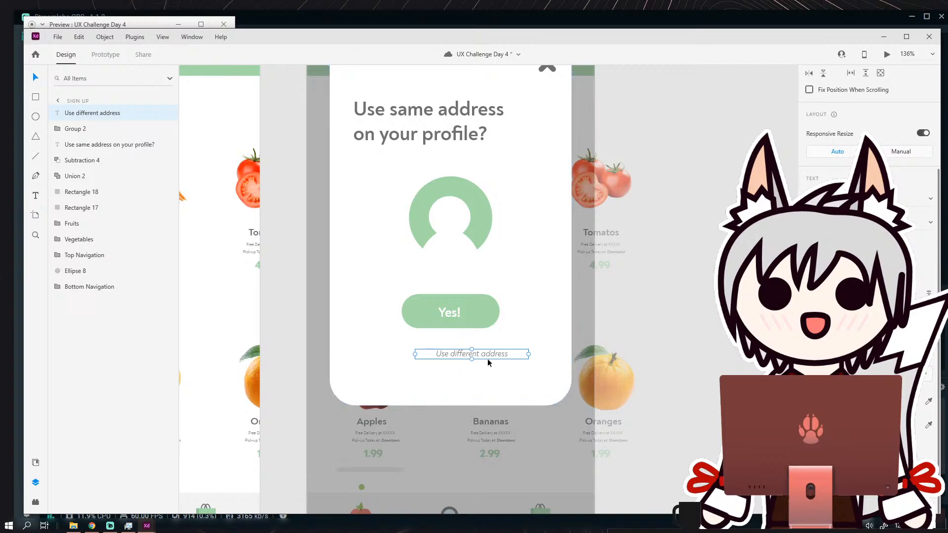
drag(488, 358, 501, 377)
click(486, 374)
Move the grouped "Yes!" button slightly down, closer to the "Use different address" text.
scroll(491, 376, down, 5)
scroll(475, 348, up, 5)
scroll(469, 342, up, 3)
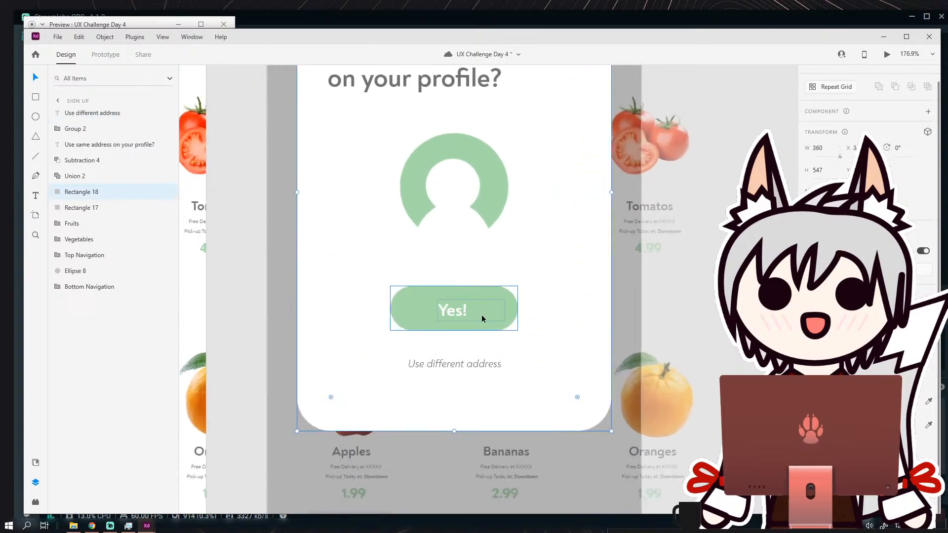
click(482, 318)
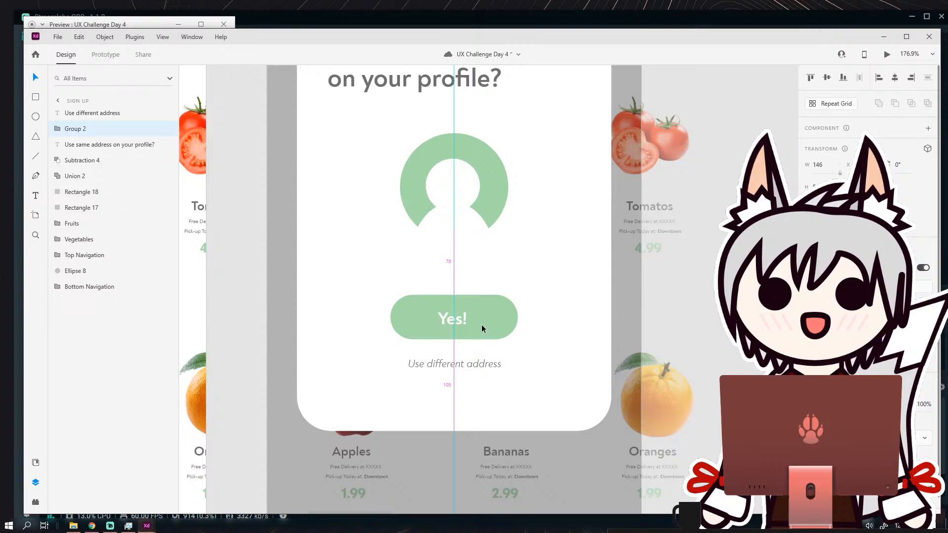
Add a text box about 197 wide between the profile icon and the "Yes!" button and enter a sample street address.
click(35, 196)
drag(371, 254, 543, 288)
text(1102)
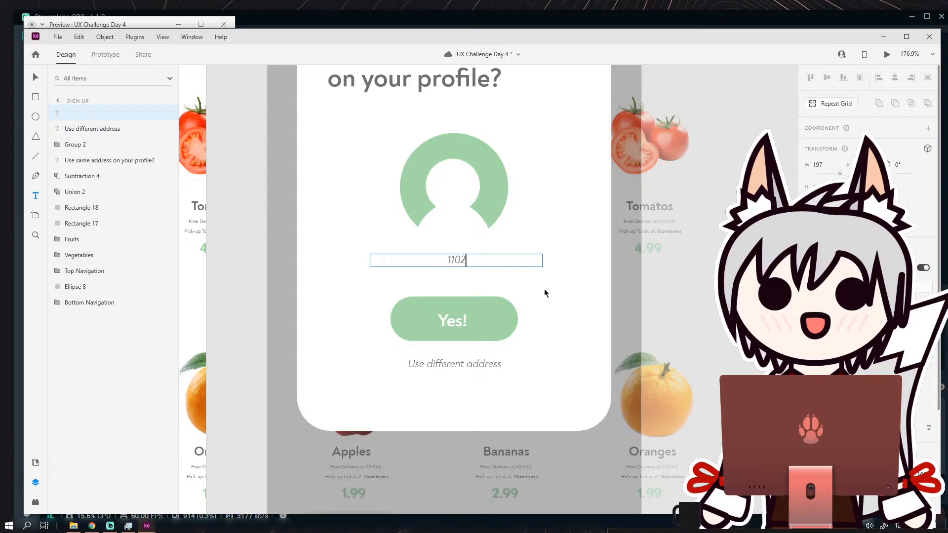
text(2 SW)
key(BackSpace)
key(BackSpace)
key(BackSpace)
key(BackSpace)
key(BackSpace)
key(BackSpace)
key(BackSpace)
text(234 SW 56th ST)
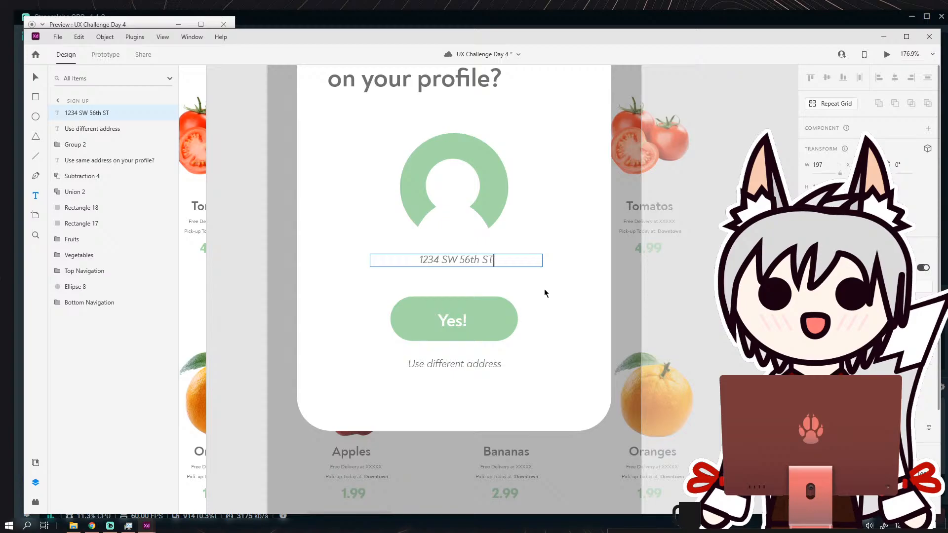
Add a second line with the sample city and state below the street address and select the whole text.
key(Return)
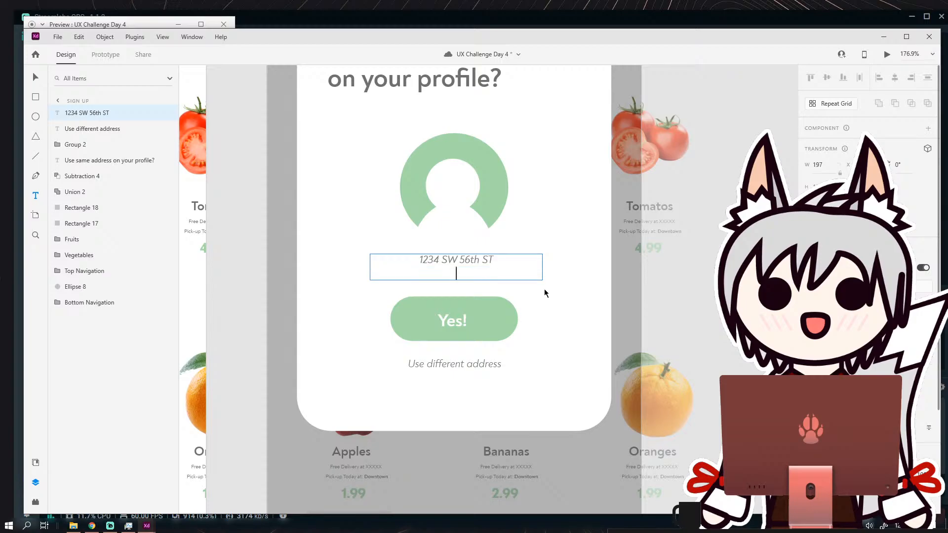
text(Townsville, State)
key(ctrl+a)
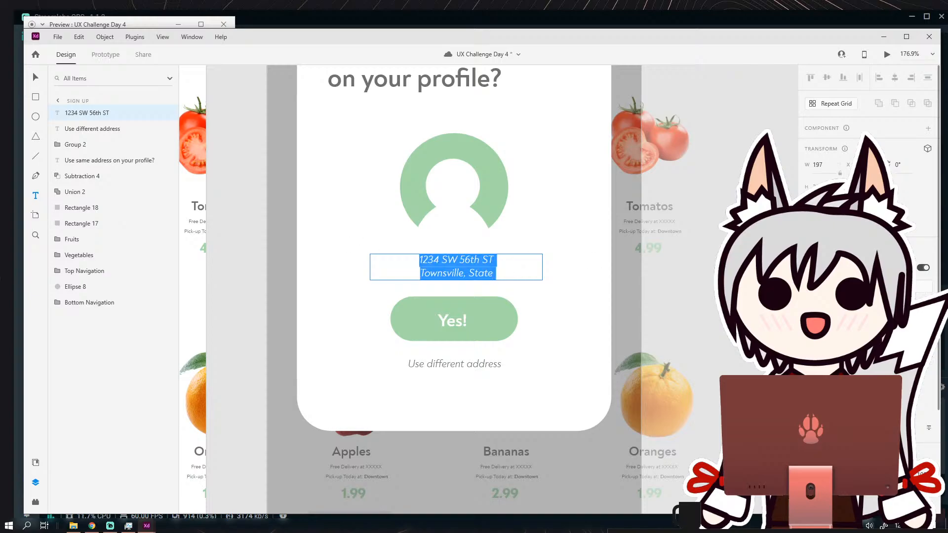
Change the whole two-line address text to an upright bold style and enlarge it.
key(Escape)
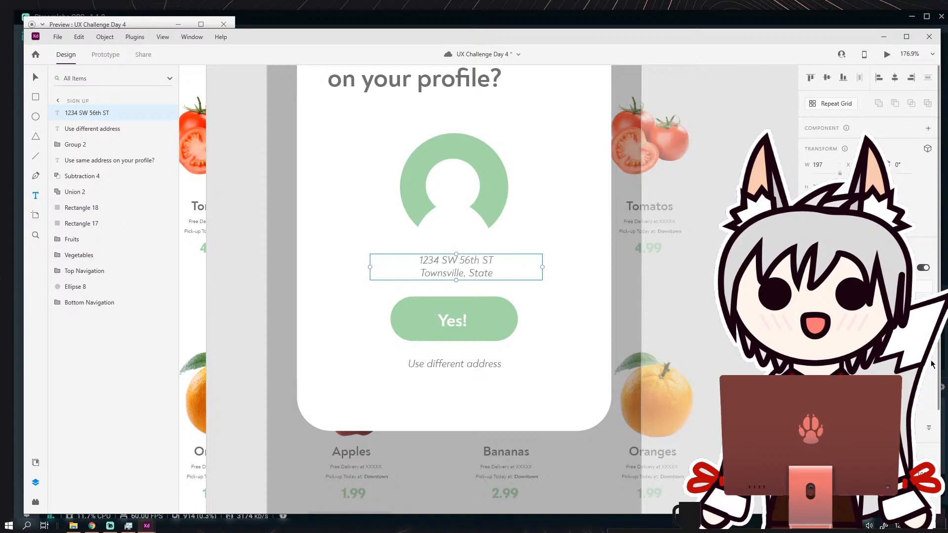
click(489, 269)
key(ctrl+a)
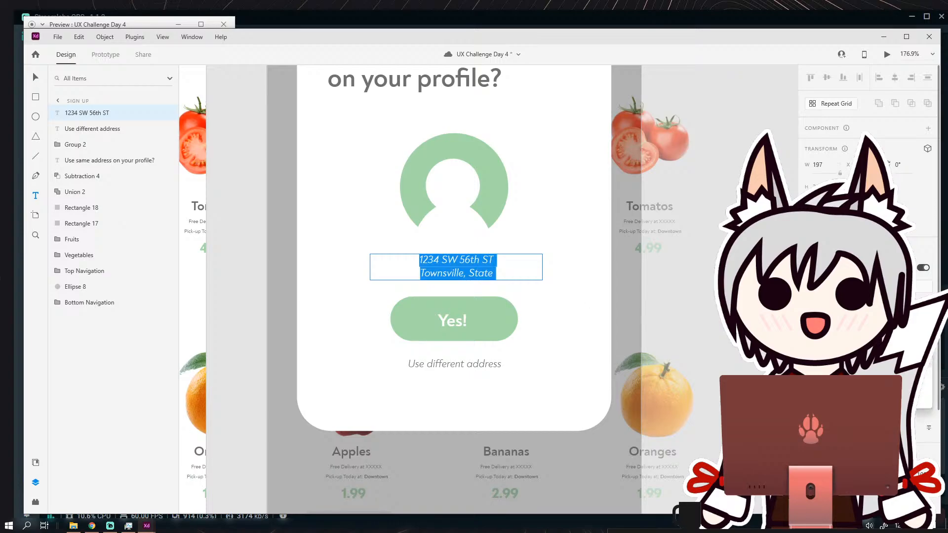
click(874, 380)
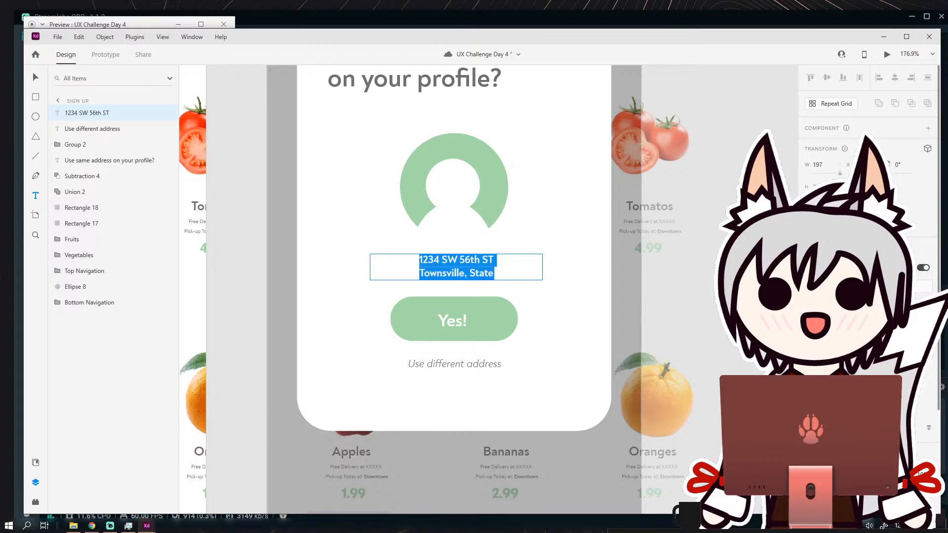
key(Return)
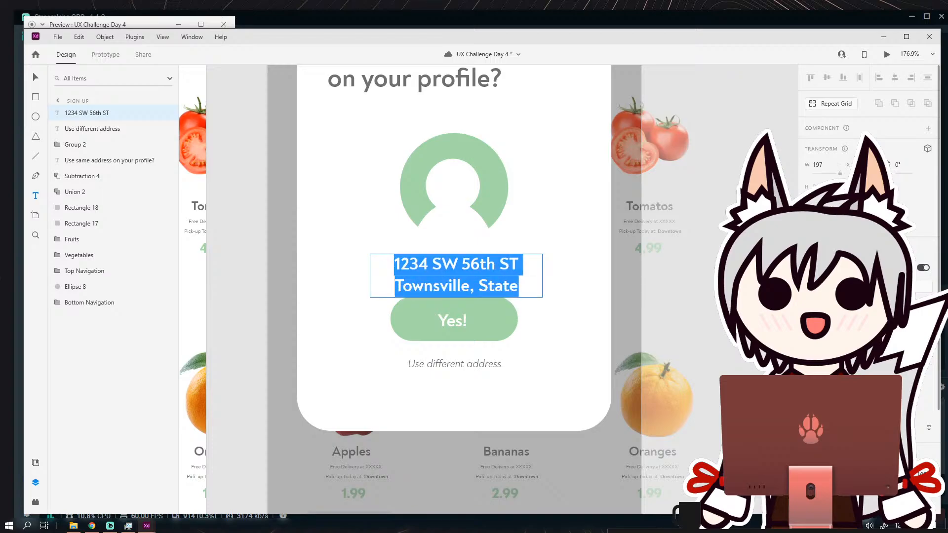
Move the address text box slightly up so it clears the "Yes!" button.
click(35, 78)
click(302, 234)
drag(492, 286, 494, 275)
click(569, 308)
scroll(512, 264, down, 3)
scroll(501, 253, up, 2)
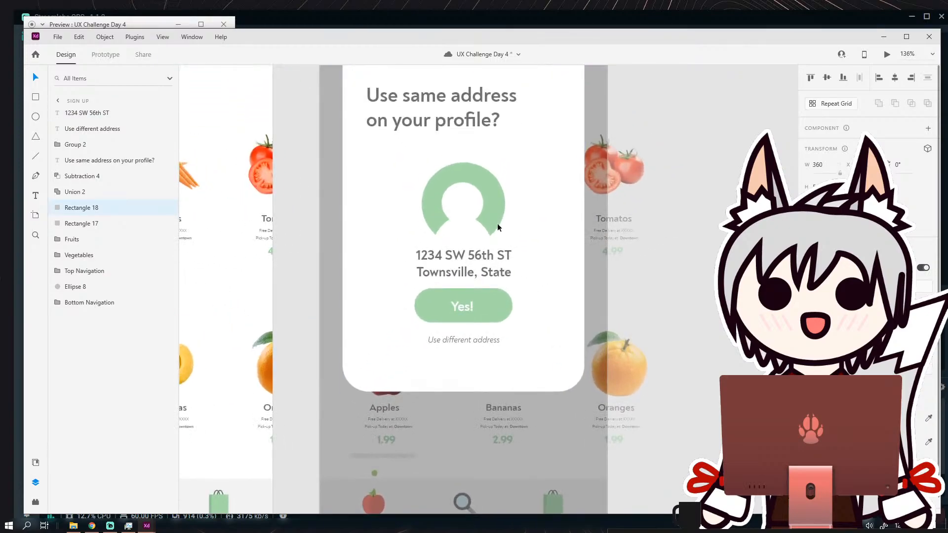
Shrink the profile icon to about 107 wide and nudge the address text up beneath it.
click(498, 225)
drag(505, 236, 491, 215)
click(537, 218)
drag(480, 270, 480, 267)
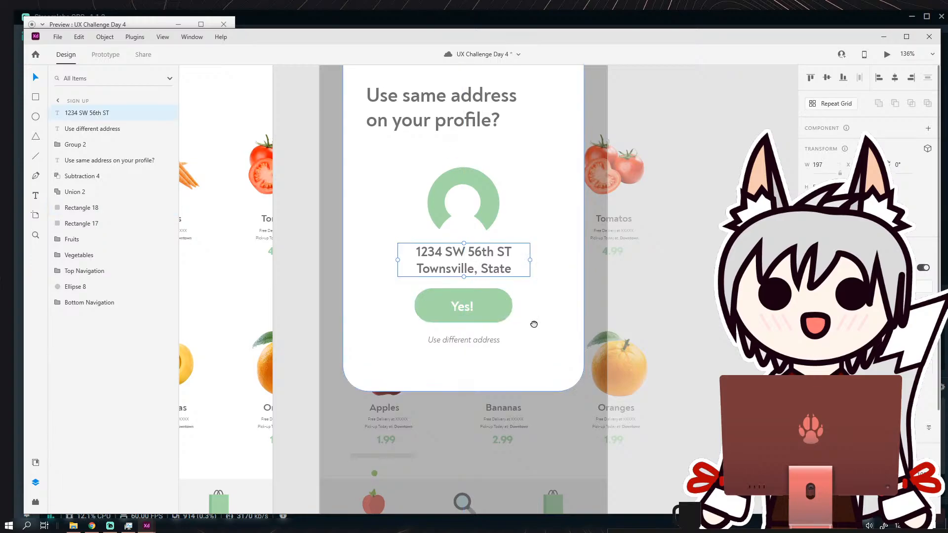
Move the "Yes!" button and the "Use different address" text down together towards the card's lower edge.
click(531, 304)
drag(534, 325, 481, 312)
click(484, 291)
shift+click(476, 319)
click(545, 278)
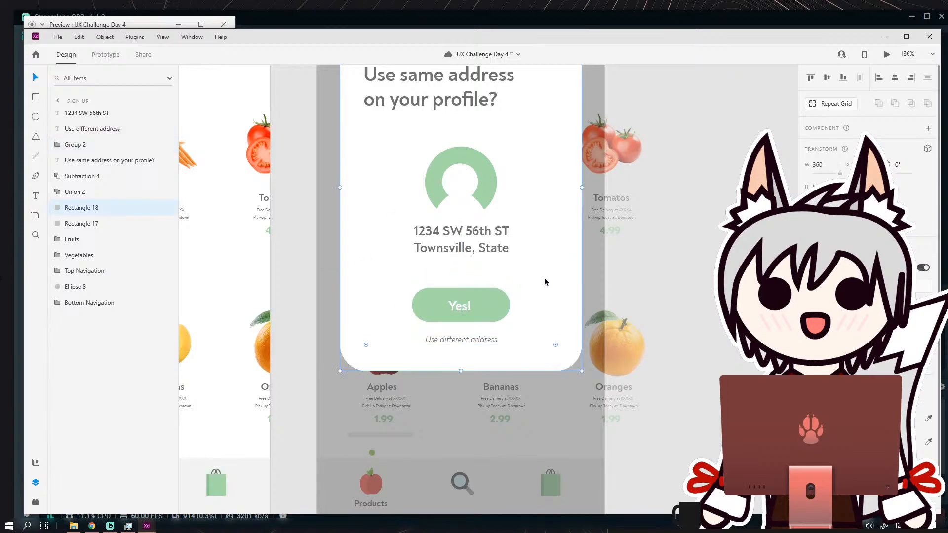
Draw a rectangle about 259 wide around the profile icon and address, and remove its fill.
drag(497, 232, 489, 266)
scroll(485, 263, down, 3)
scroll(359, 192, up, 1)
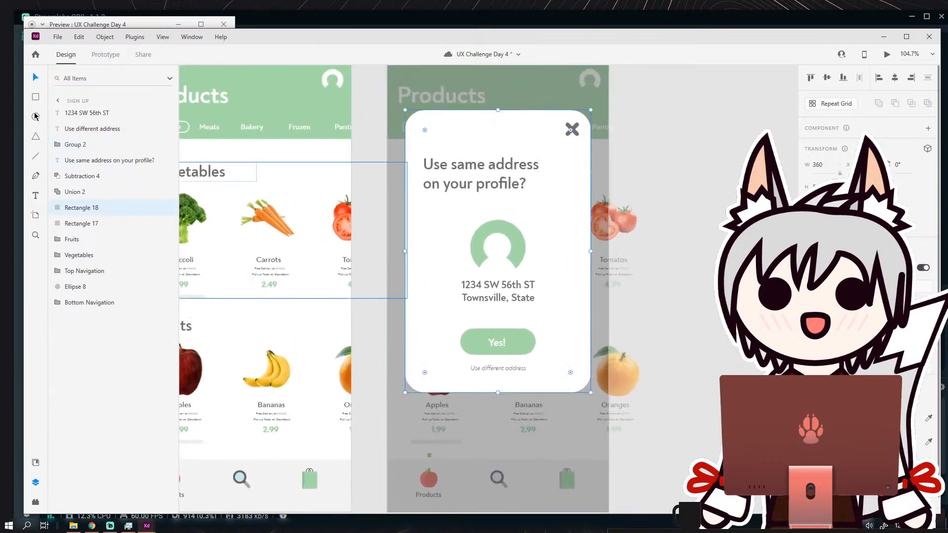
click(39, 97)
drag(435, 222, 458, 291)
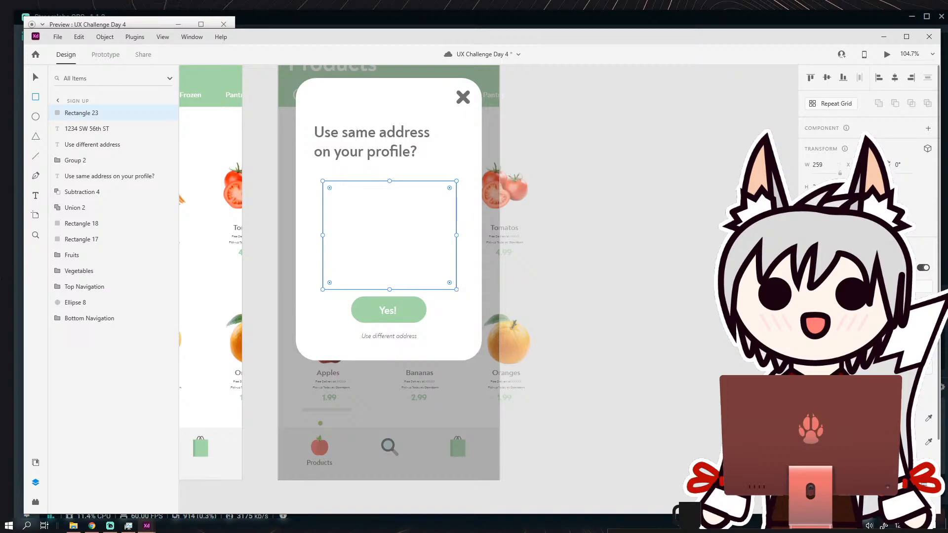
click(808, 418)
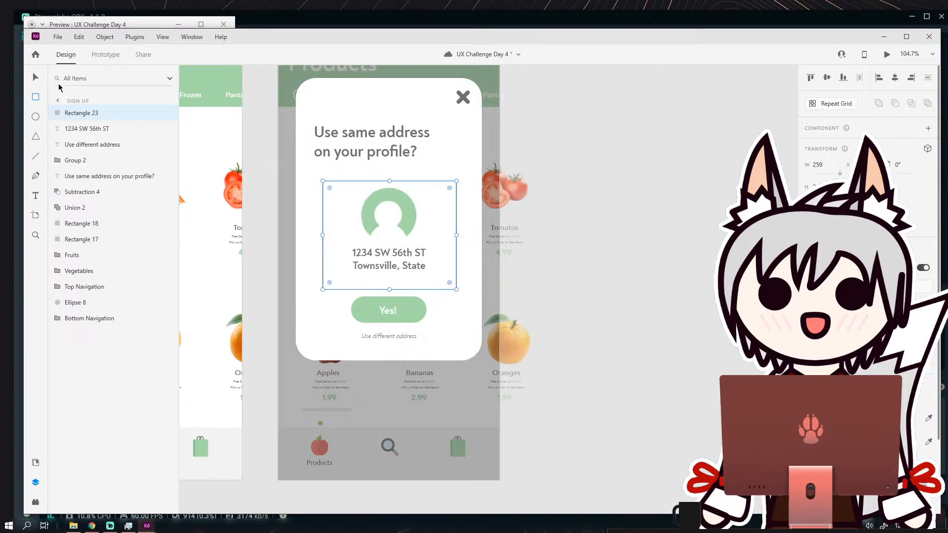
Round the corners of the outline rectangle and centre it horizontally on the white card.
click(38, 79)
mouse_move(448, 188)
mouse_down()
mouse_move(419, 208)
mouse_move(440, 194)
mouse_up()
shift+click(432, 105)
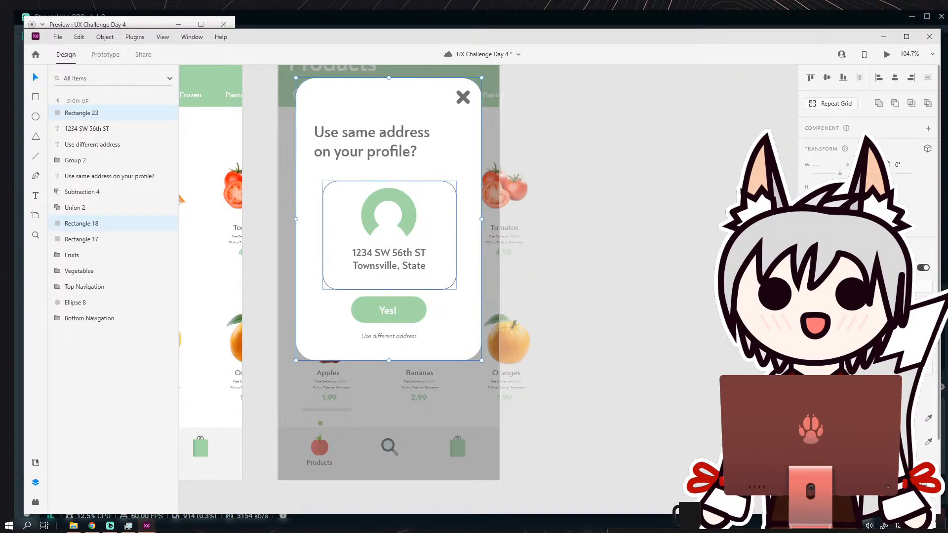
click(897, 79)
key(Escape)
scroll(477, 236, up, 2)
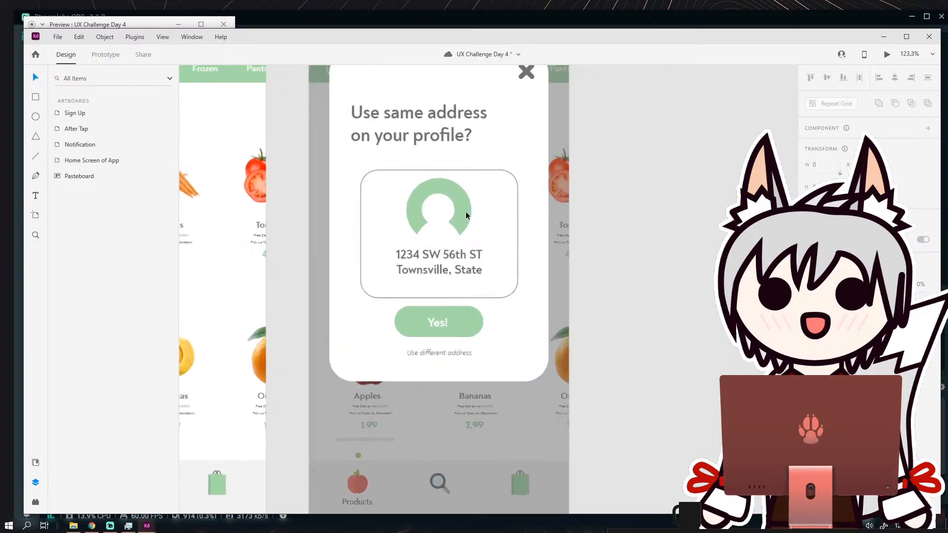
Nudge the address text and the profile icon into better positions inside the rounded outline.
scroll(466, 211, up, 2)
click(455, 212)
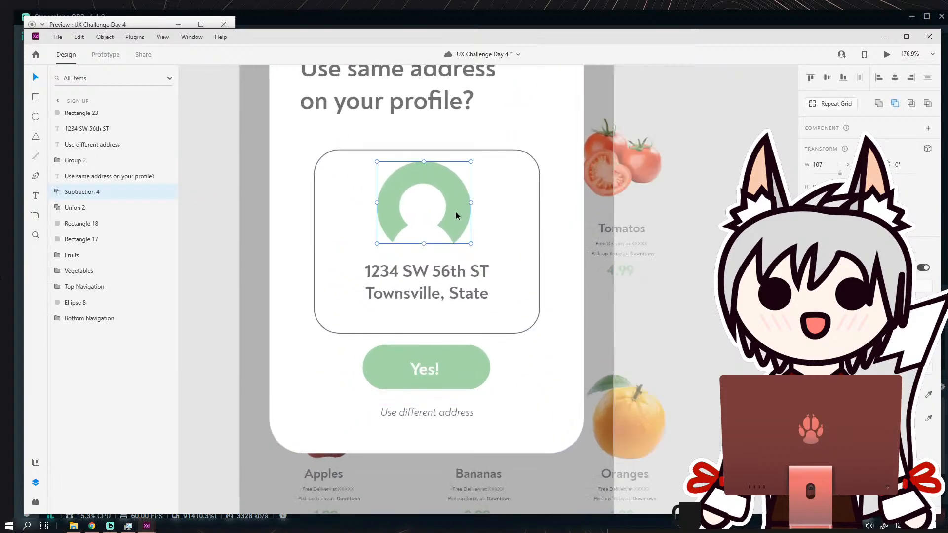
click(449, 274)
drag(449, 273, 445, 273)
click(471, 225)
drag(460, 222, 459, 225)
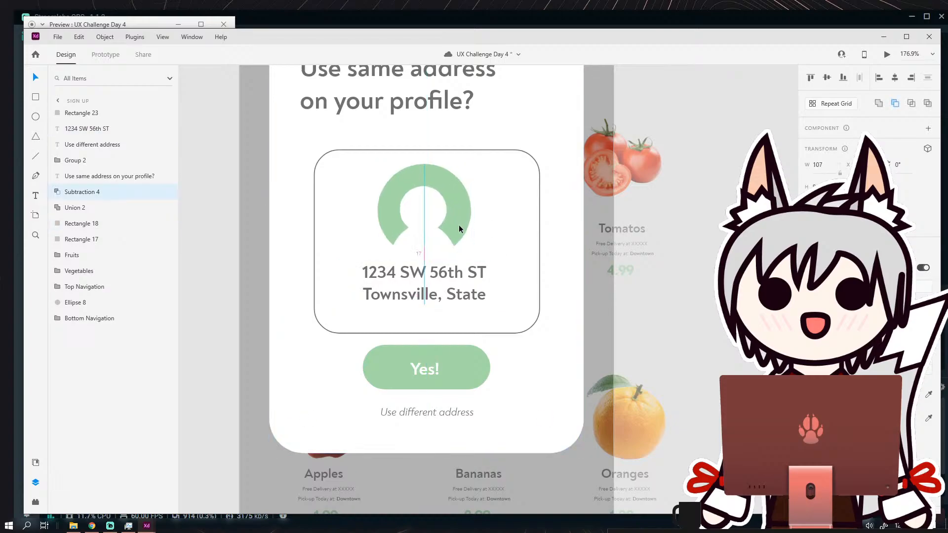
click(509, 224)
Shorten the rounded outline by raising its lower edge closer to the address text.
scroll(509, 228, down, 5)
scroll(467, 255, up, 2)
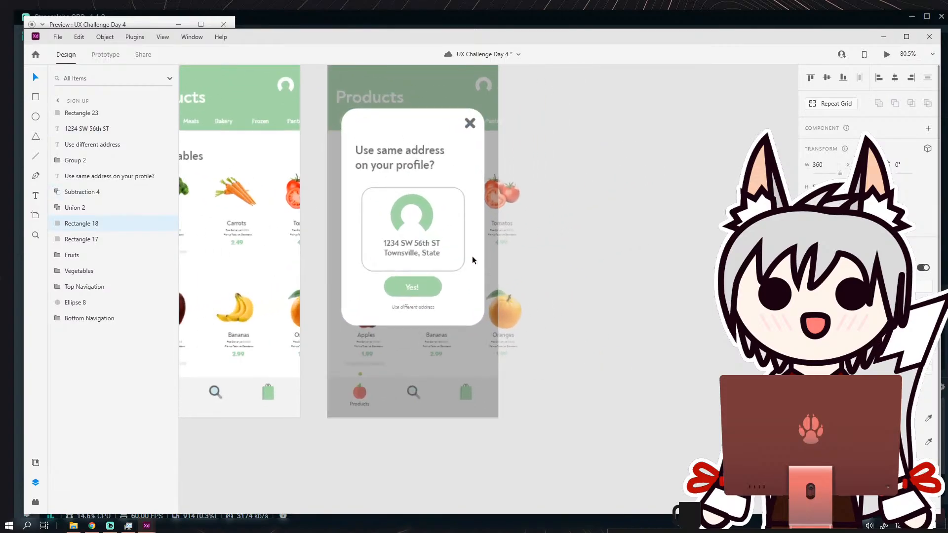
scroll(425, 271, up, 3)
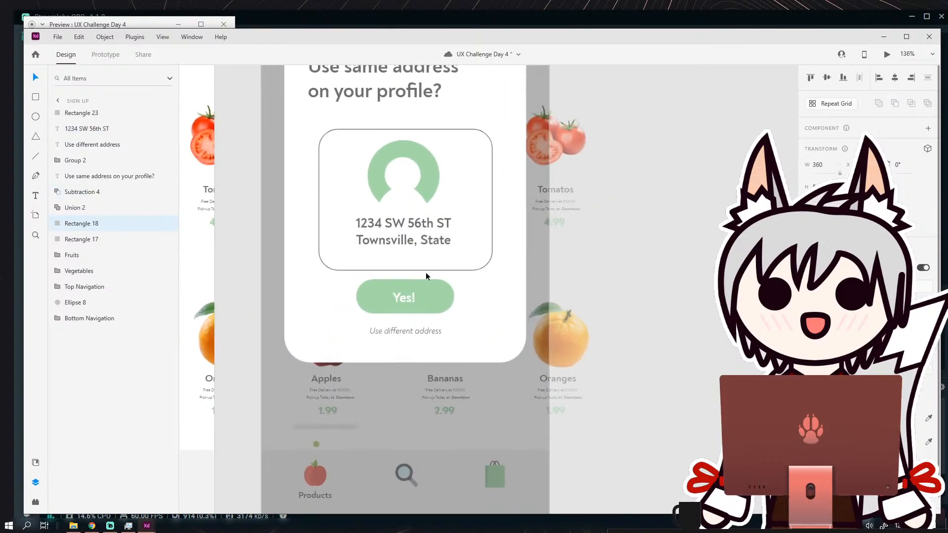
click(475, 271)
drag(405, 270, 406, 261)
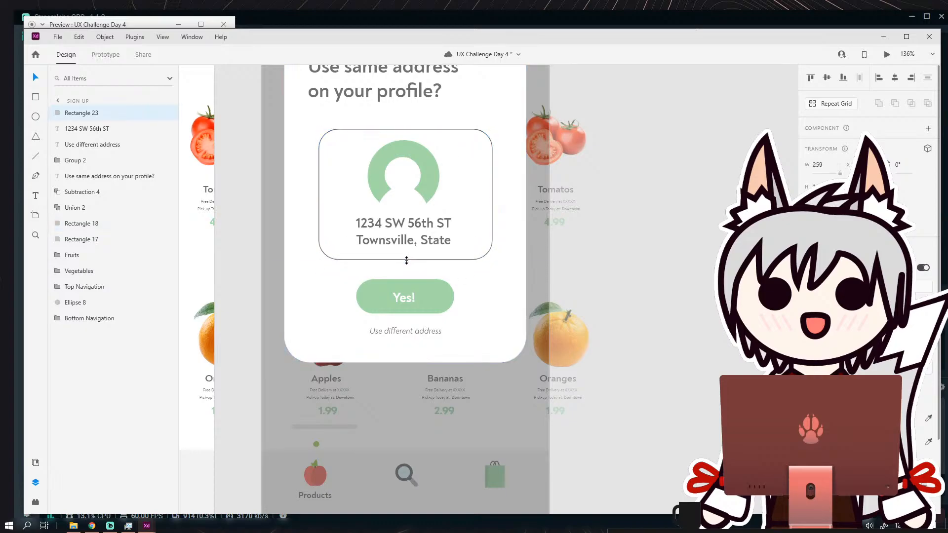
Centre the profile icon, the rounded outline and the address text horizontally on the white card.
scroll(445, 232, up, 2)
click(427, 210)
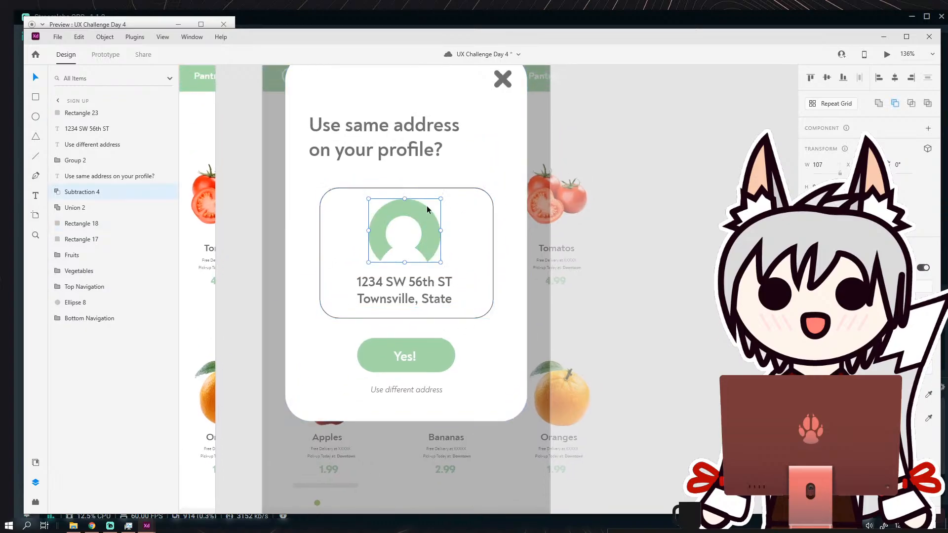
shift+click(427, 99)
click(896, 79)
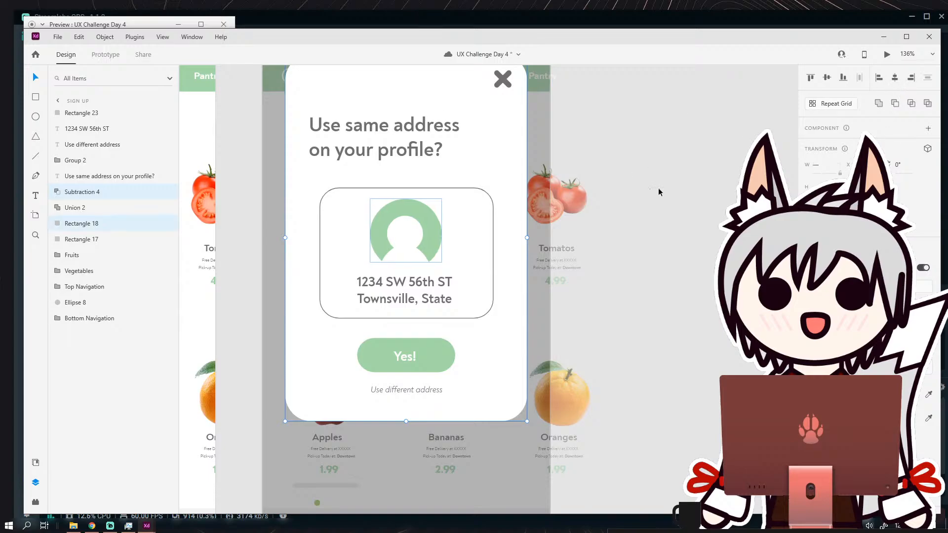
click(476, 195)
shift+click(484, 141)
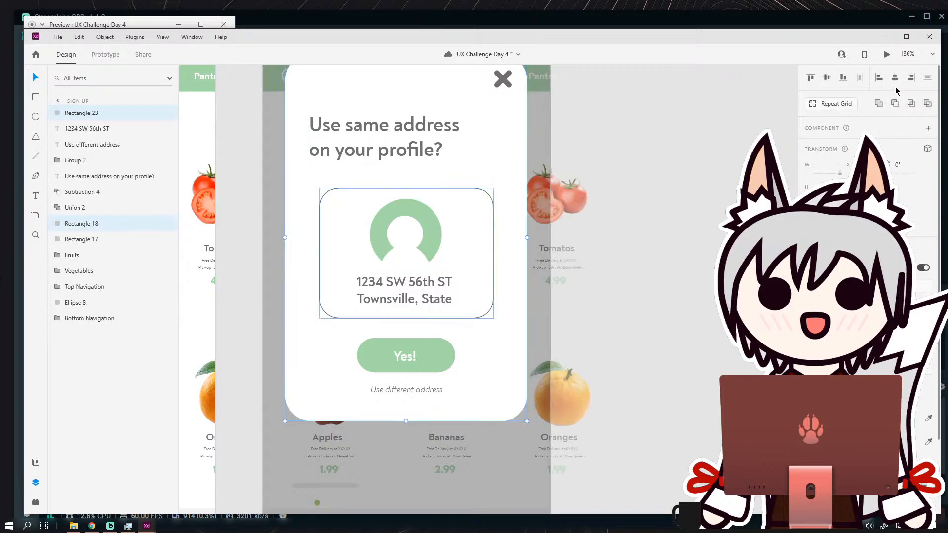
click(595, 317)
click(405, 291)
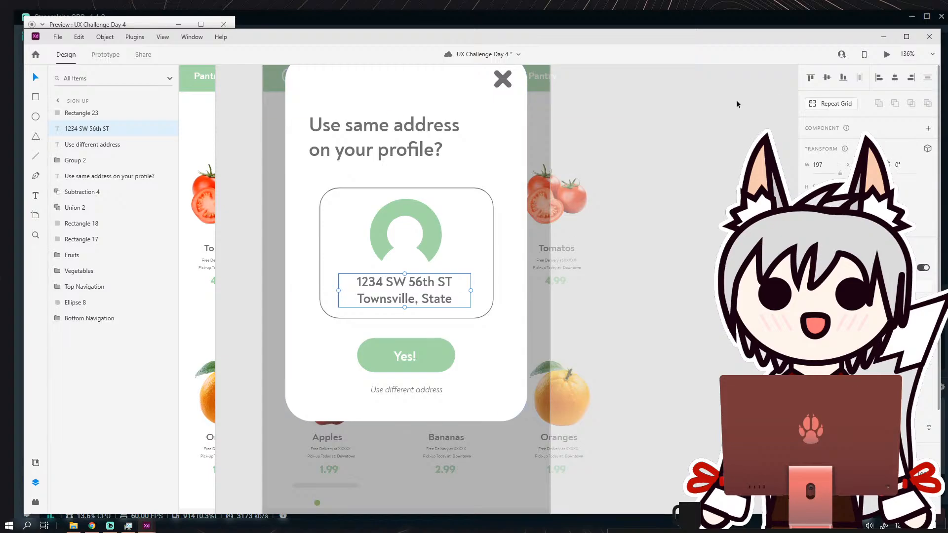
shift+click(517, 118)
click(894, 79)
click(641, 231)
Fine-tune the position of the "Use same address on your profile?" heading above the rounded outline.
scroll(641, 231, down, 3)
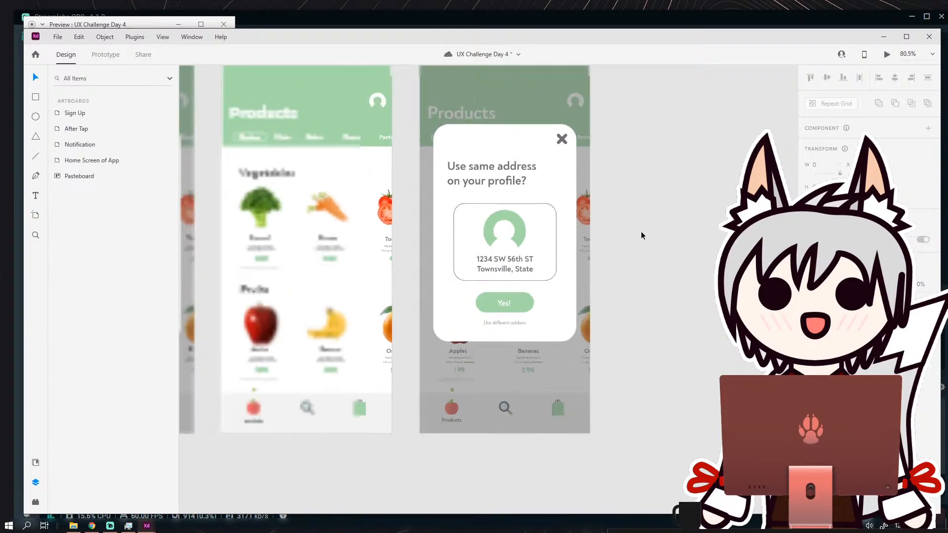
scroll(604, 239, down, 2)
scroll(505, 180, up, 5)
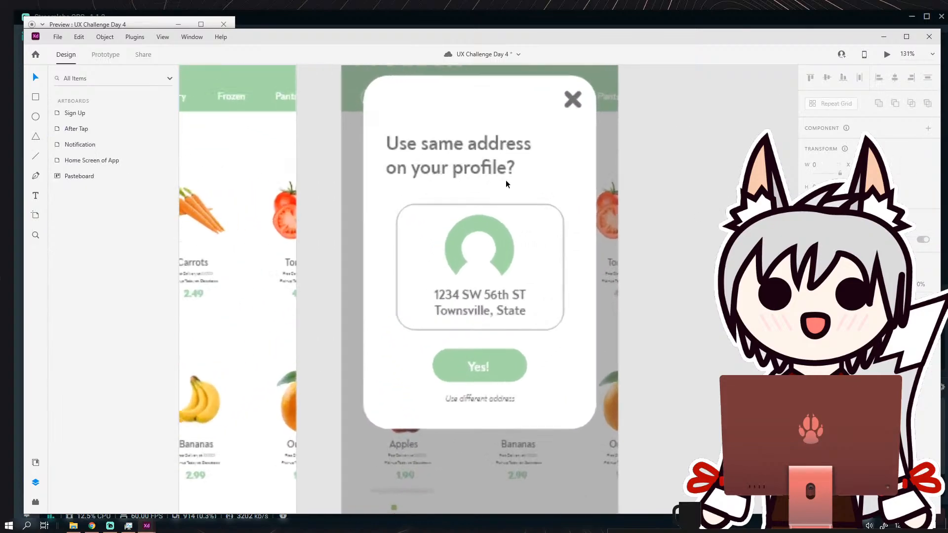
click(485, 144)
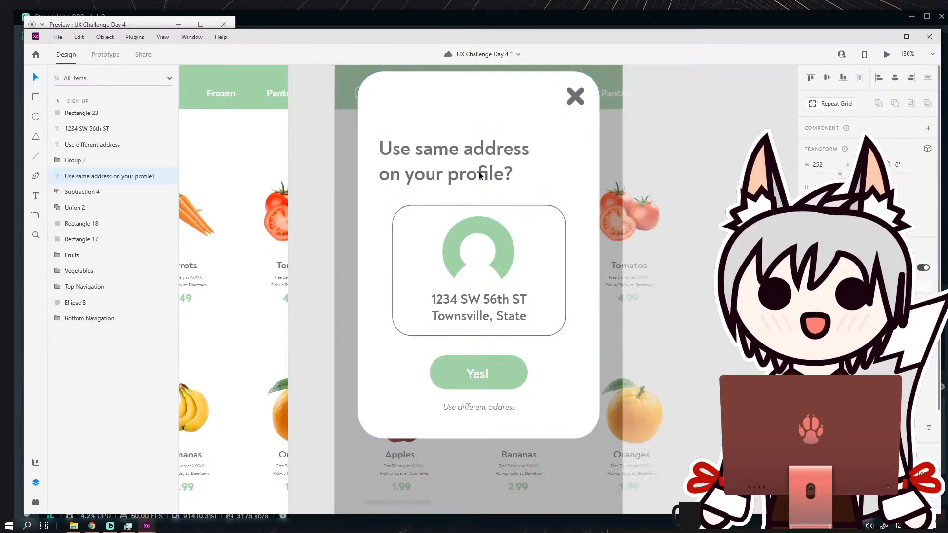
click(491, 115)
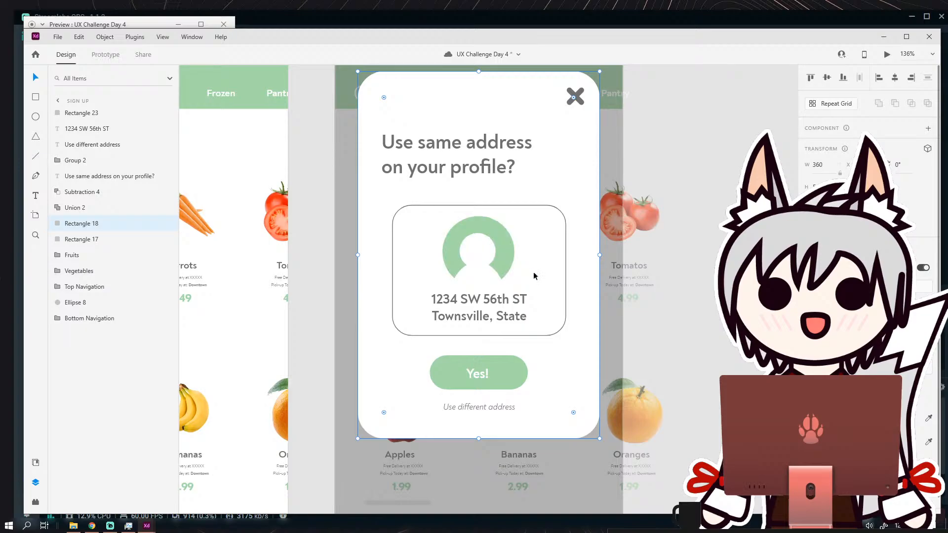
scroll(534, 276, down, 2)
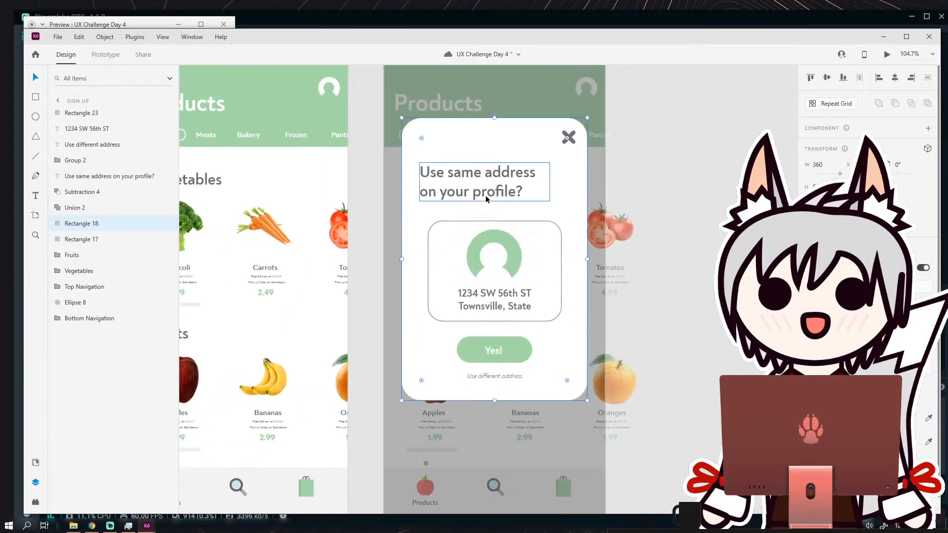
click(485, 194)
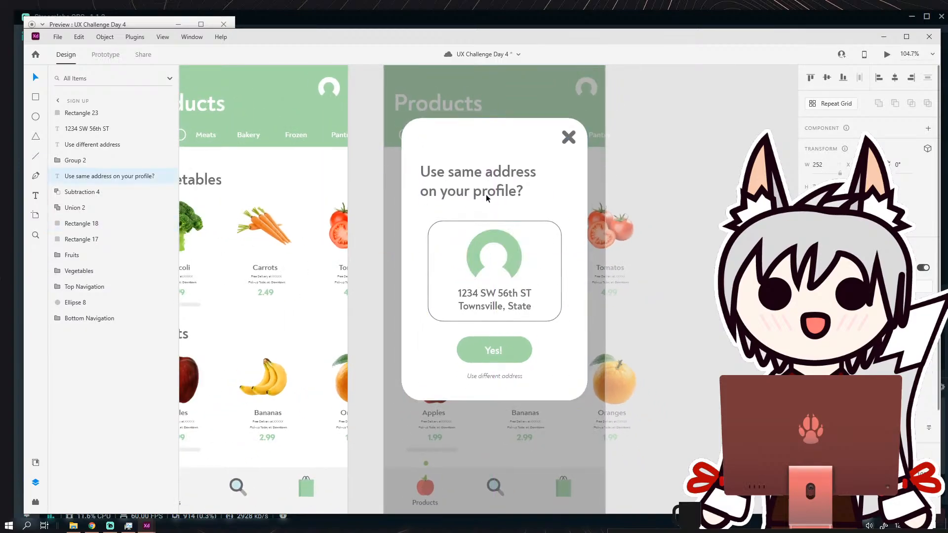
click(704, 268)
Move the profile icon, address text and rounded outline slightly up together, away from the "Yes!" button.
scroll(678, 266, down, 1)
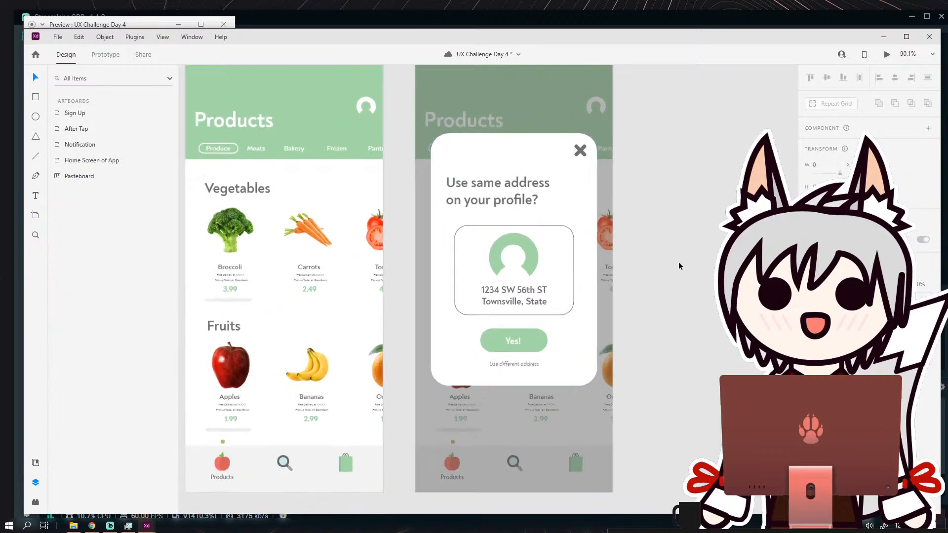
scroll(679, 266, down, 2)
scroll(623, 253, up, 3)
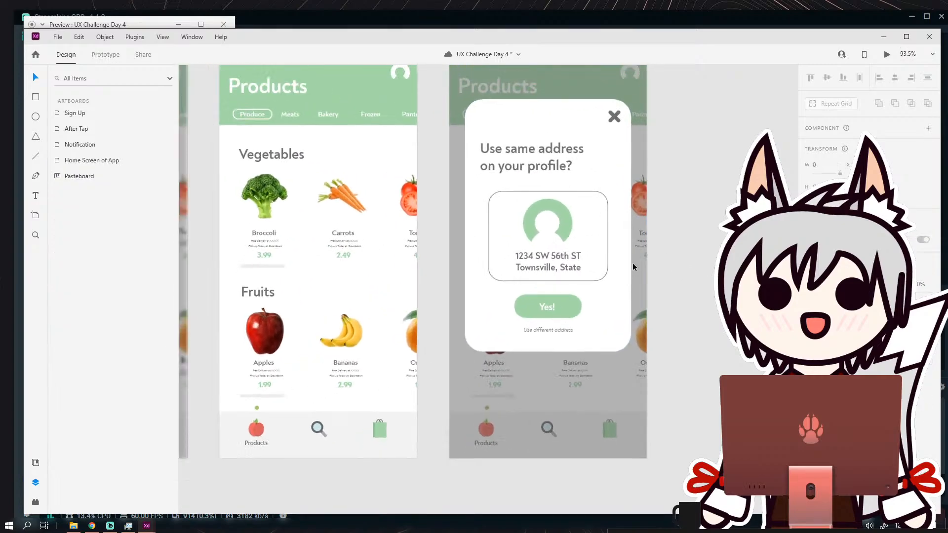
scroll(573, 222, up, 4)
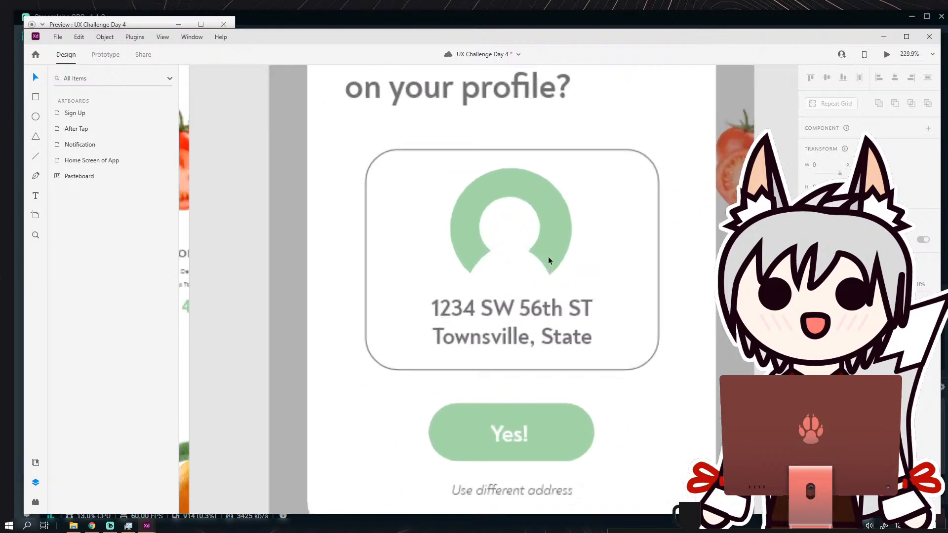
click(548, 242)
shift+click(547, 310)
shift+click(578, 150)
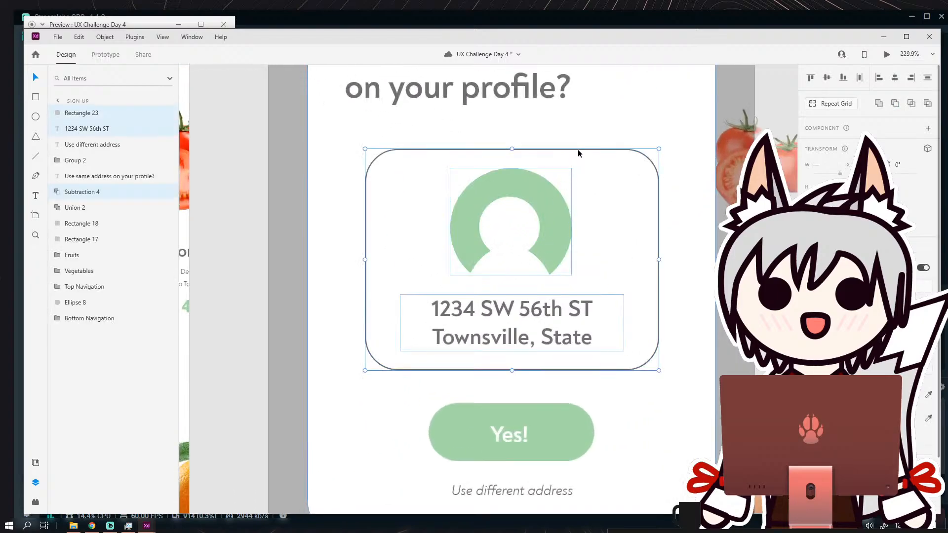
drag(578, 149, 577, 141)
click(688, 337)
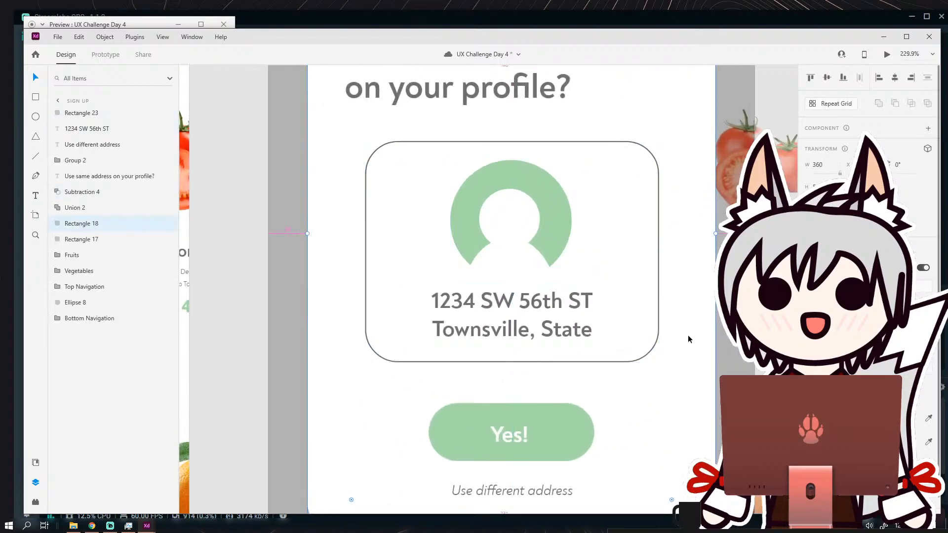
scroll(688, 339, down, 5)
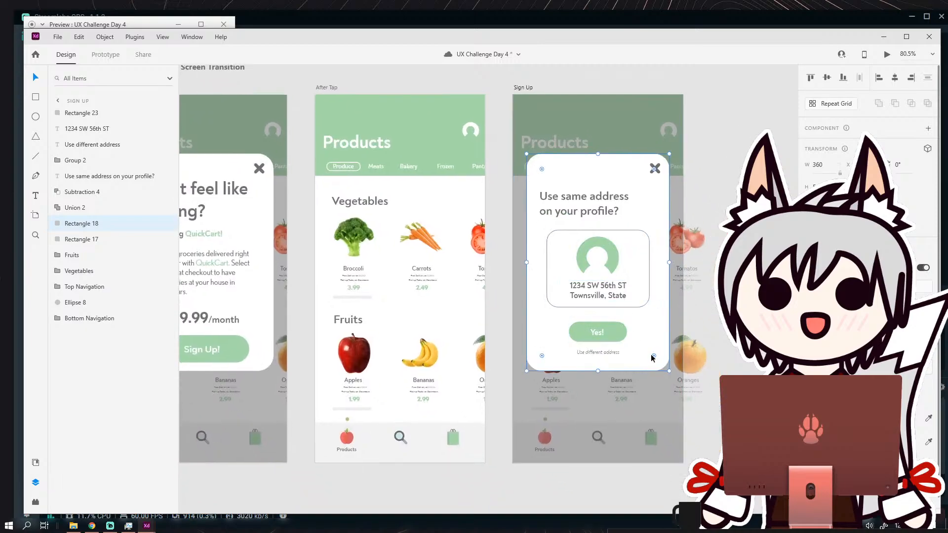
drag(652, 356, 737, 327)
scroll(700, 307, down, 2)
scroll(700, 307, up, 2)
drag(686, 282, 695, 342)
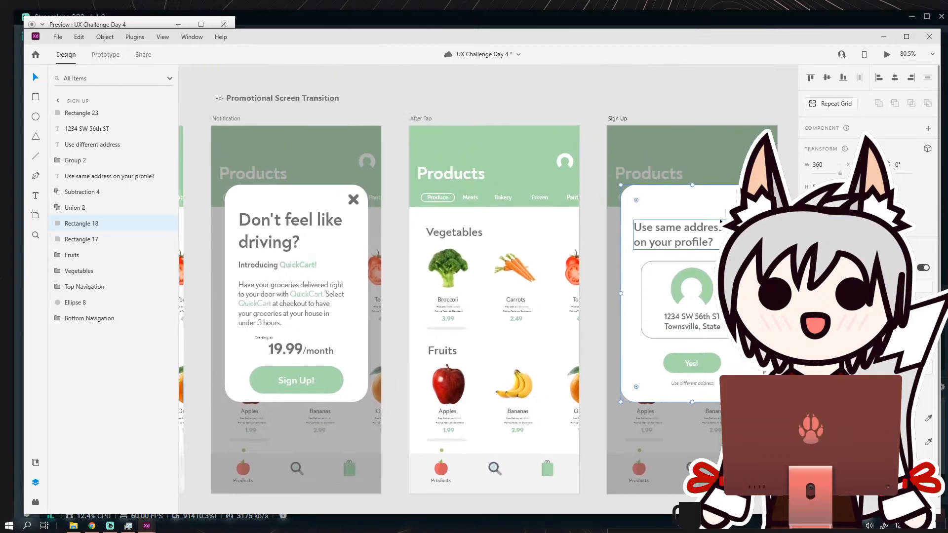
click(715, 108)
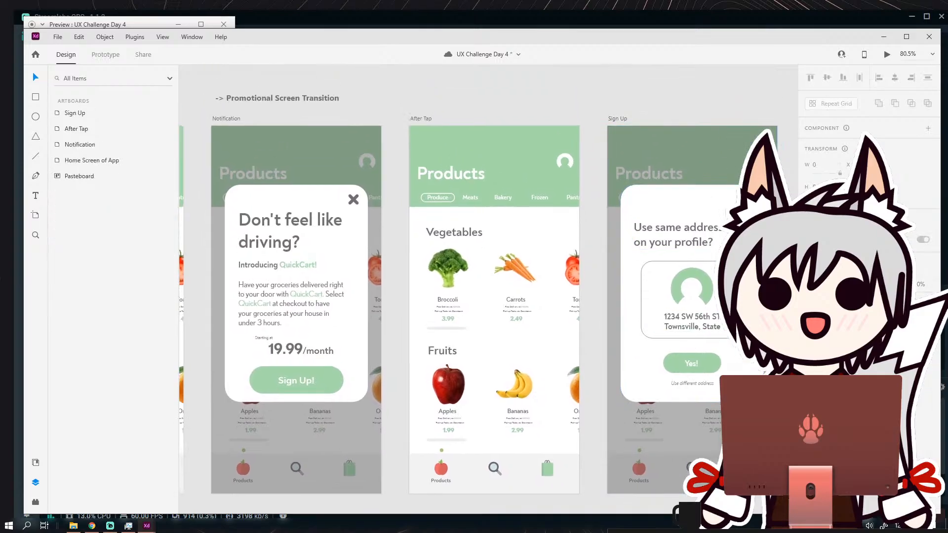
In prototype mode, redirect the "Sign Up!" button's link on the Notification artboard to the Sign Up artboard.
click(749, 199)
click(105, 55)
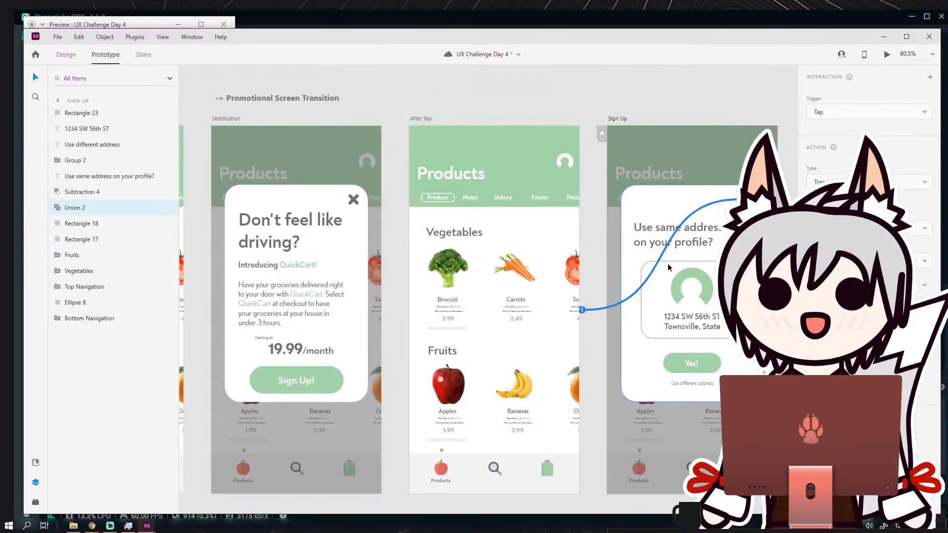
scroll(727, 192, down, 5)
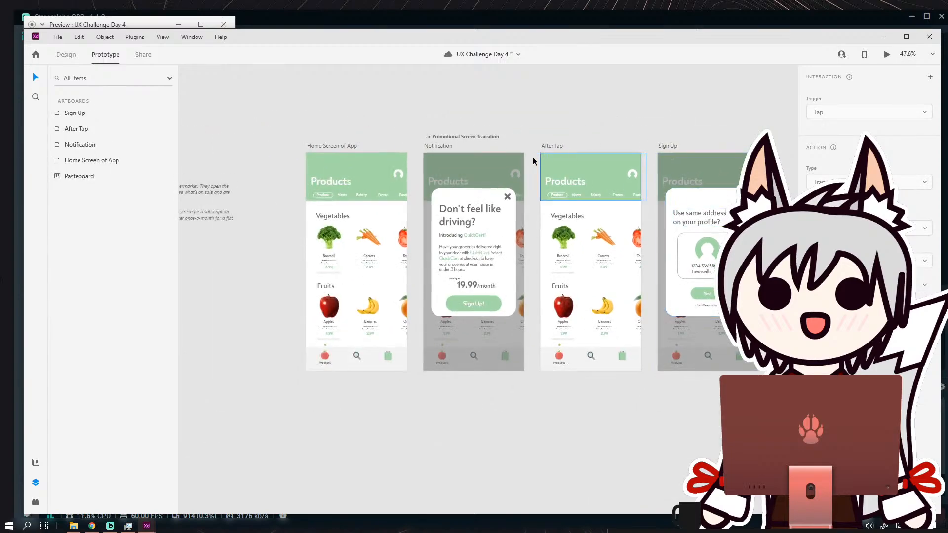
scroll(533, 157, down, 2)
click(444, 273)
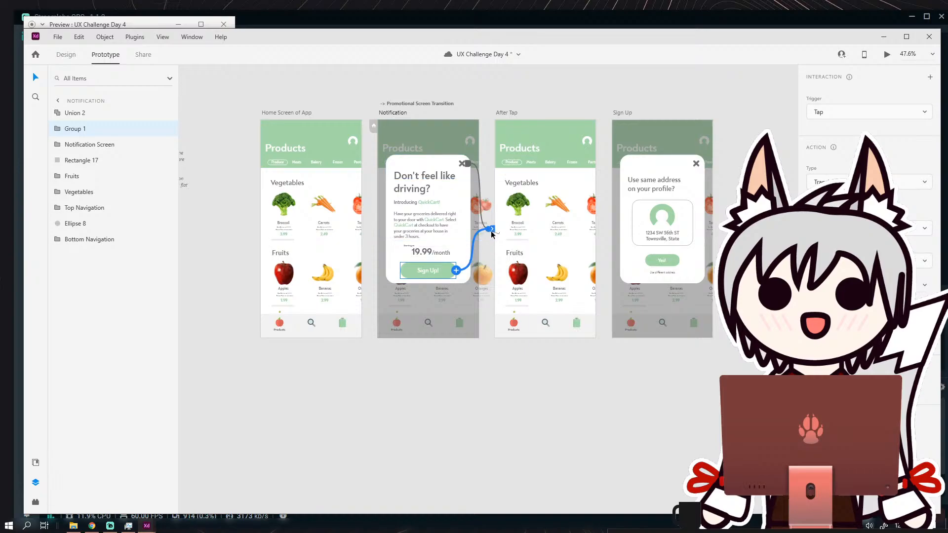
drag(492, 232, 642, 223)
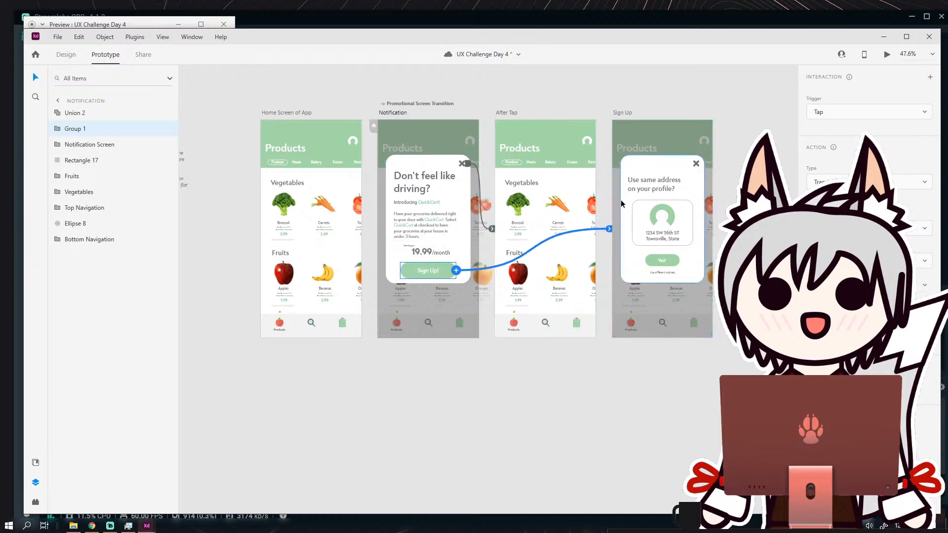
click(683, 102)
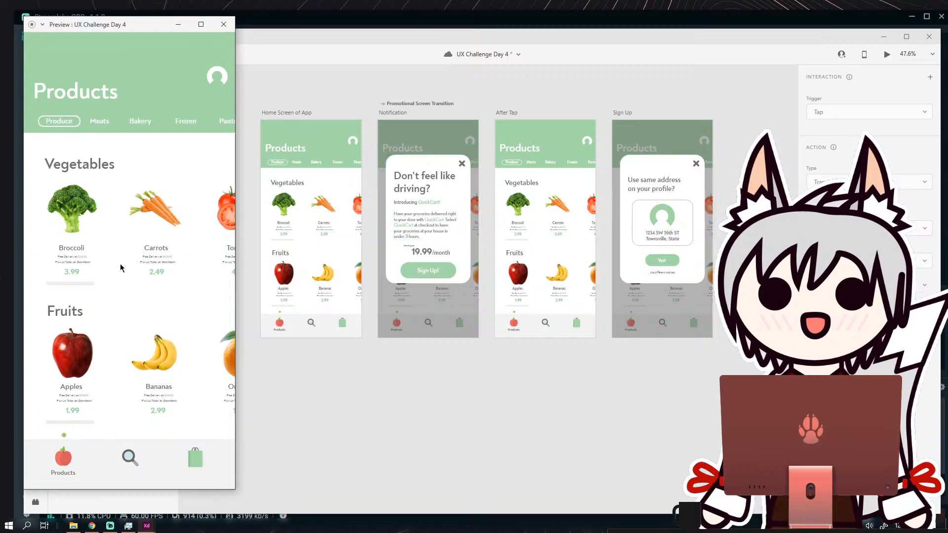
Test the flow in the preview by opening the address card through "Sign Up!" and dismissing it with its X.
click(160, 348)
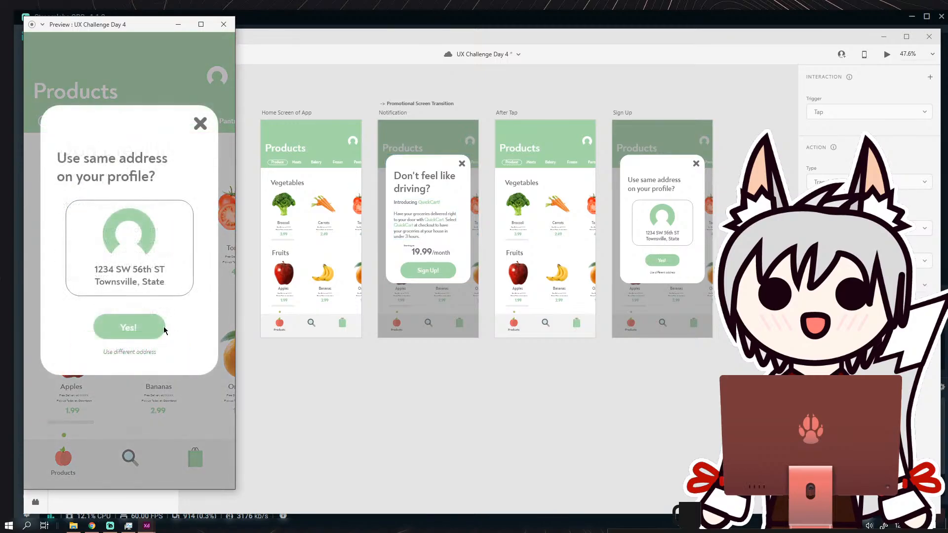
click(201, 125)
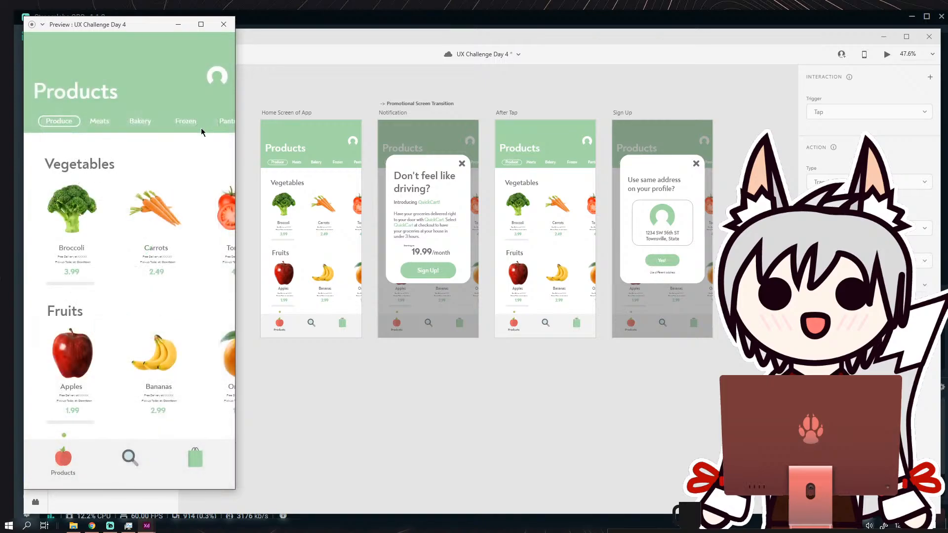
click(412, 392)
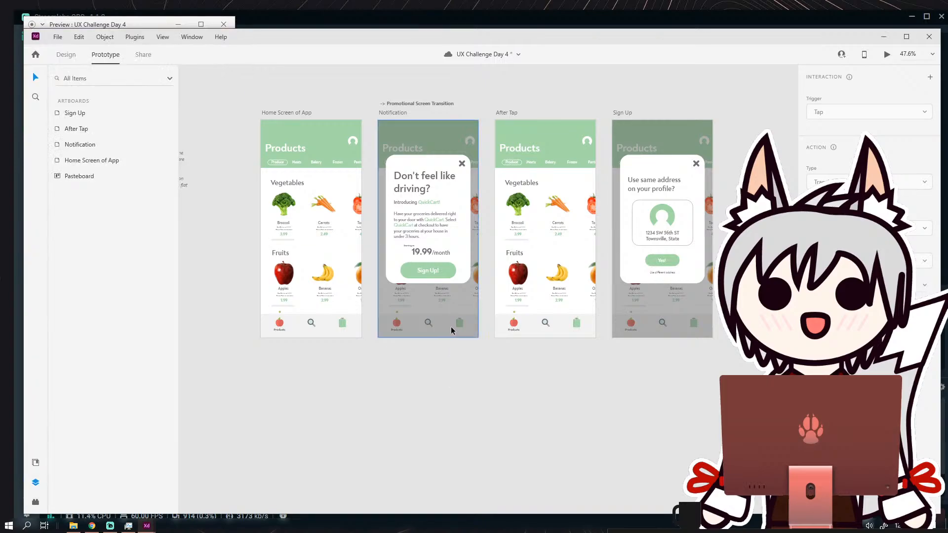
Delete the "-> Promotional Screen Transition" label above the Notification artboard.
scroll(425, 315, down, 4)
drag(425, 315, 439, 307)
scroll(438, 297, up, 6)
drag(419, 148, 397, 226)
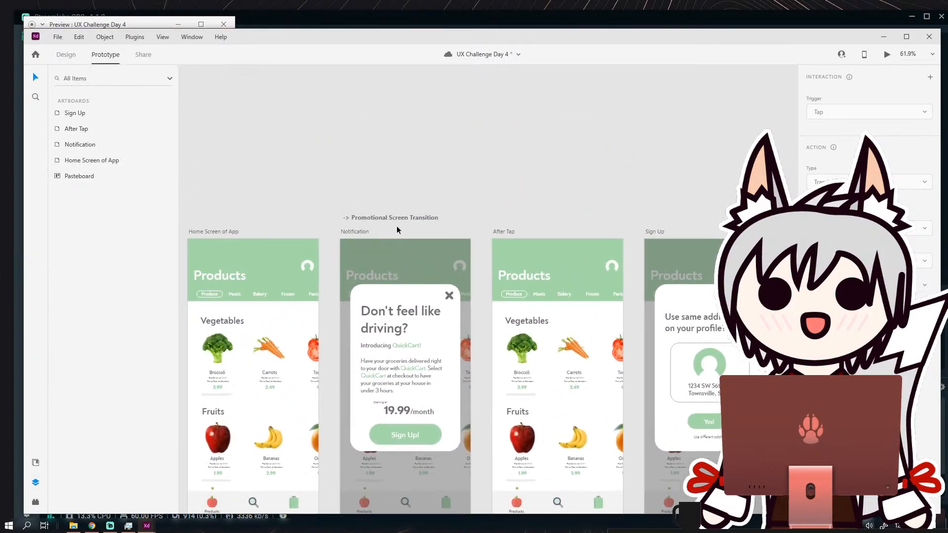
click(402, 217)
key(Delete)
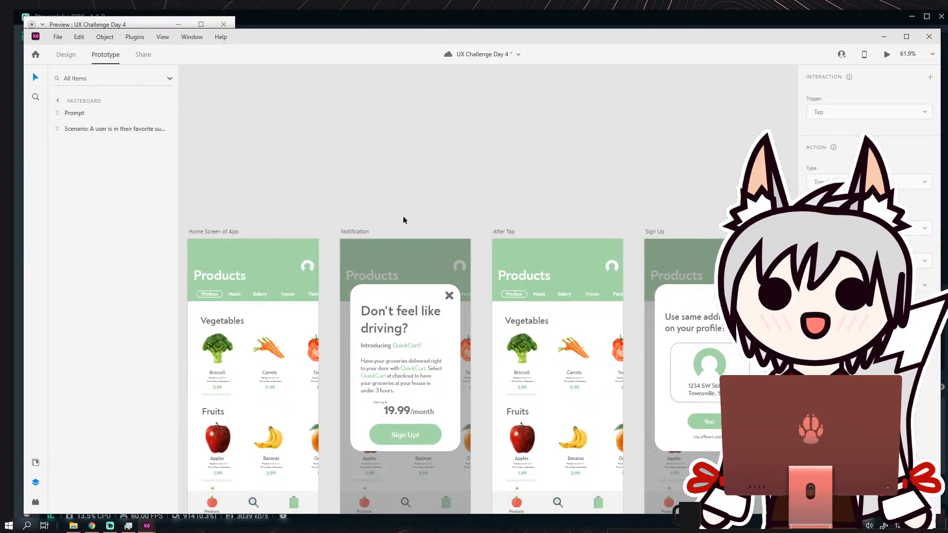
Review the row of four artboards and examine the QuickCart promotional text and pricing on the Notification card up close.
key(ctrl+0)
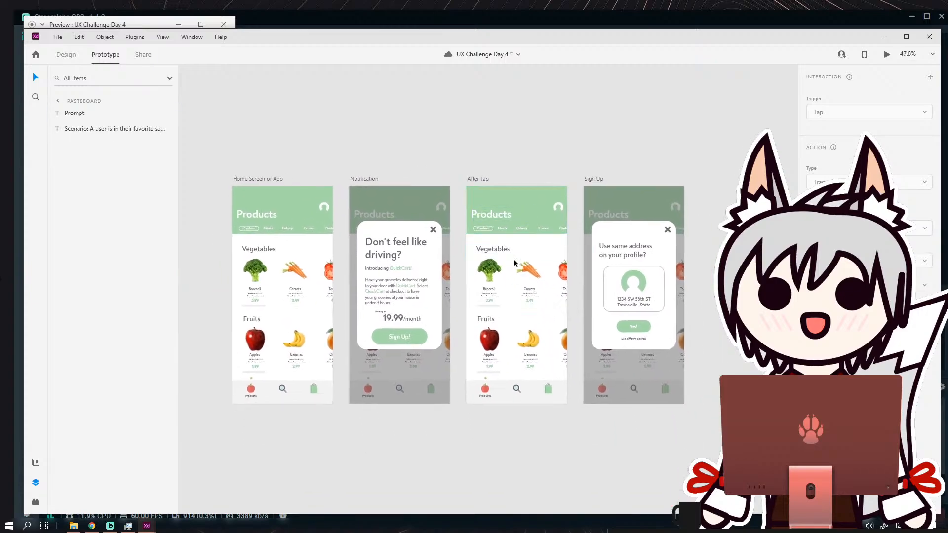
scroll(514, 262, down, 2)
scroll(657, 239, down, 1)
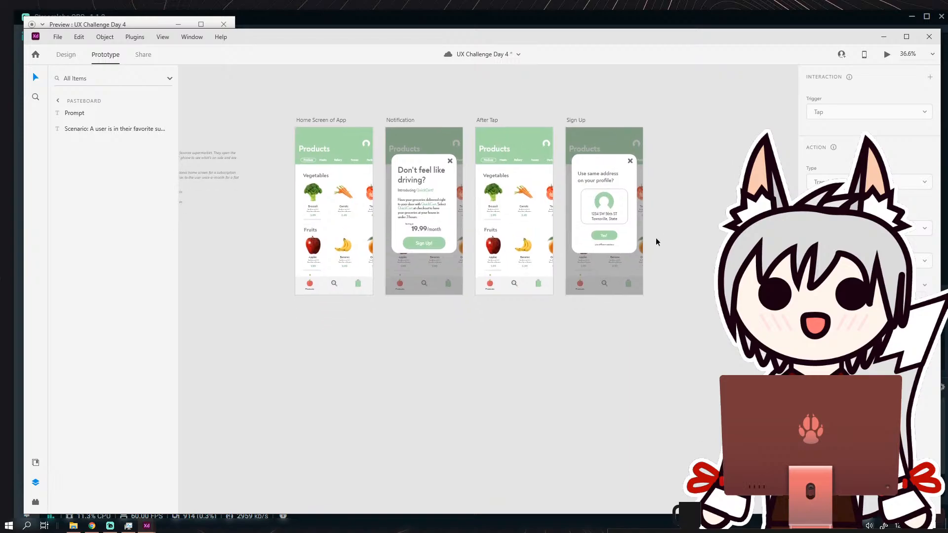
scroll(654, 242, up, 2)
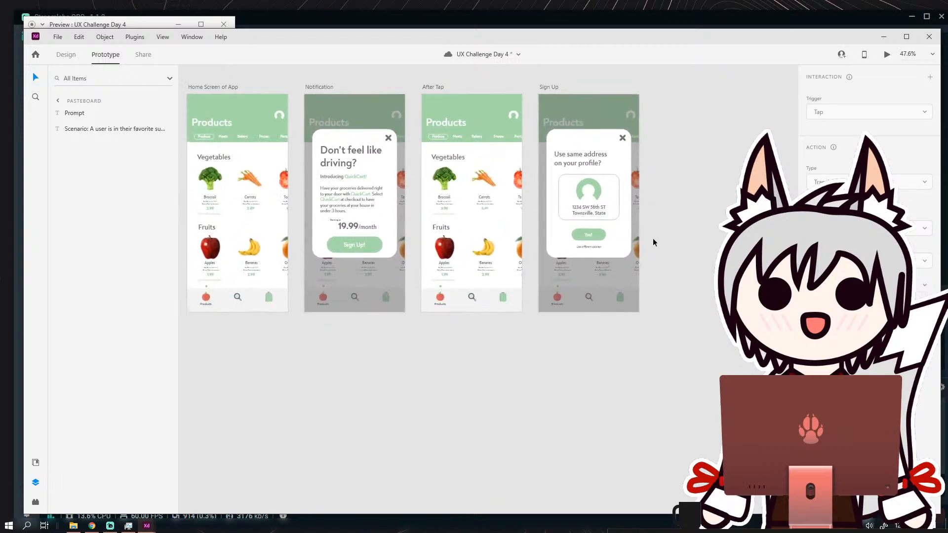
drag(306, 426, 215, 449)
drag(260, 253, 409, 274)
scroll(400, 233, up, 10)
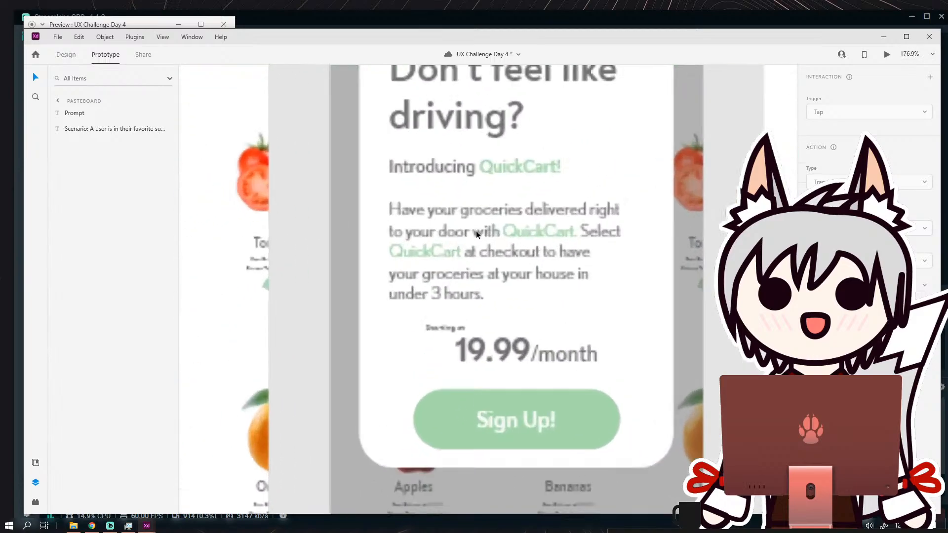
scroll(400, 231, down, 2)
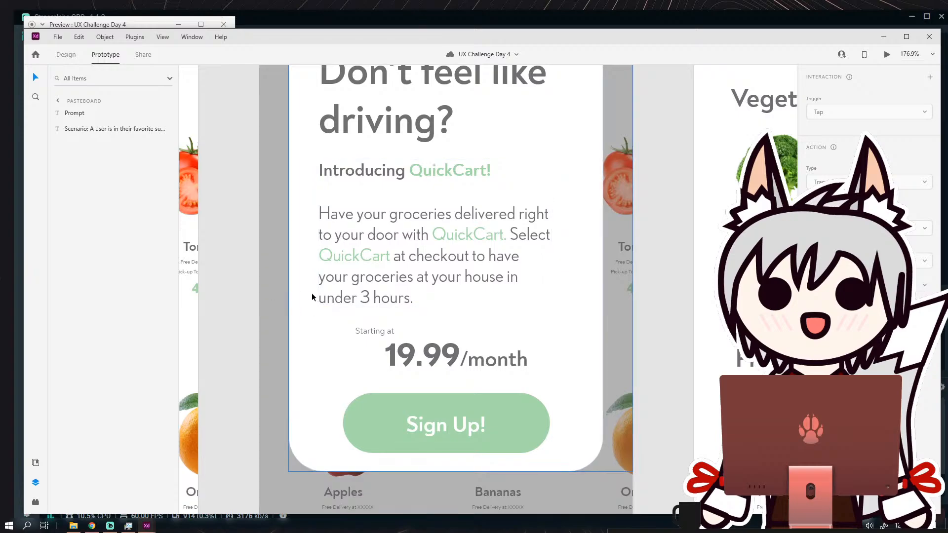
click(309, 333)
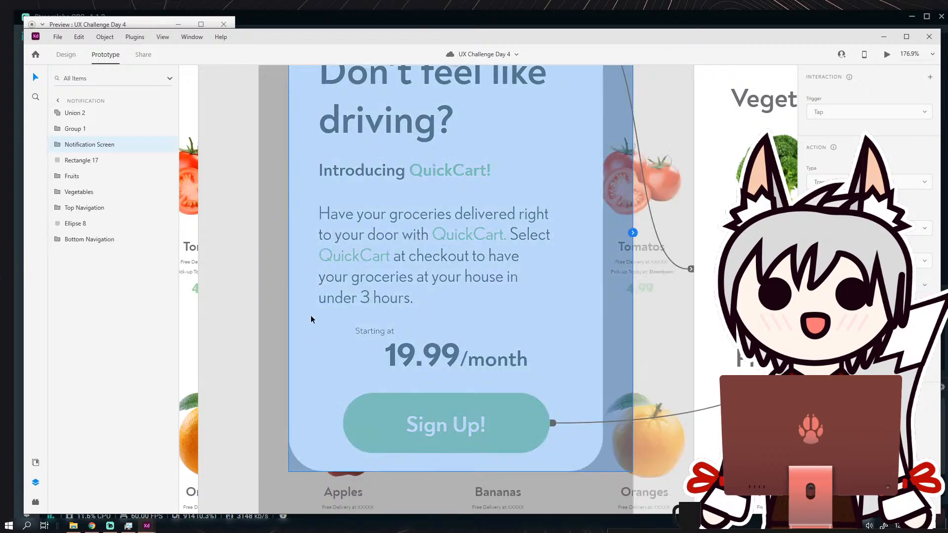
click(249, 312)
Examine the Sign Up address card up close and review the whole sequence of artboards again.
scroll(241, 306, down, 5)
drag(275, 304, 273, 284)
scroll(277, 268, down, 3)
scroll(497, 247, up, 5)
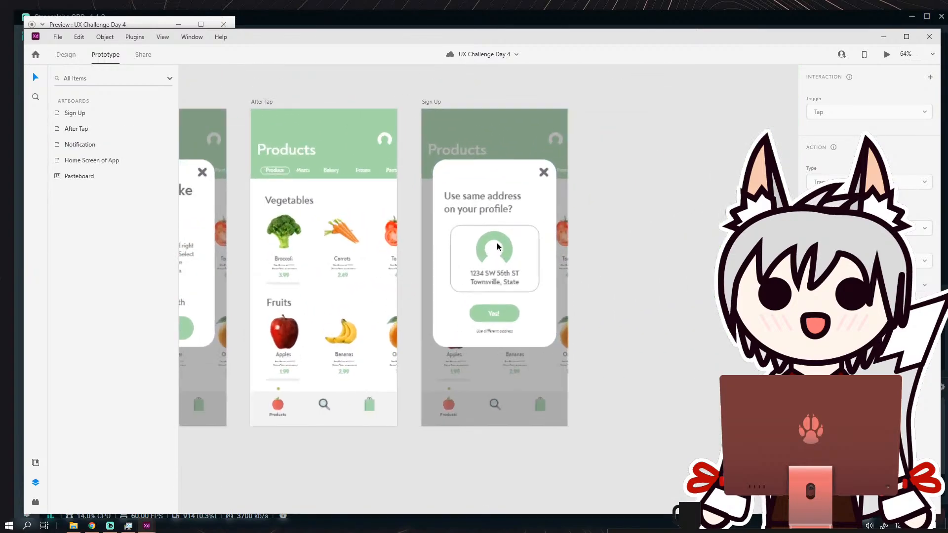
scroll(499, 248, up, 1)
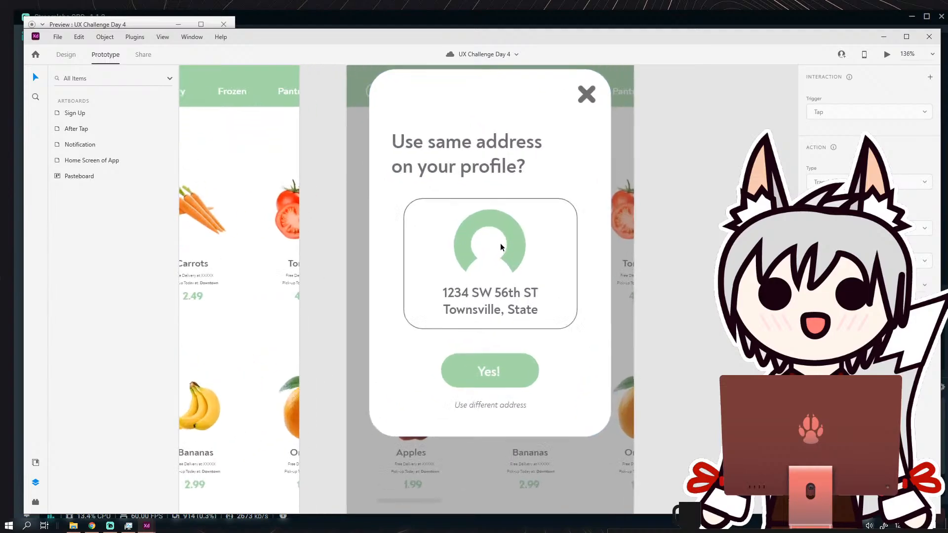
scroll(494, 242, down, 5)
scroll(484, 228, down, 1)
drag(469, 243, 534, 235)
scroll(472, 228, down, 2)
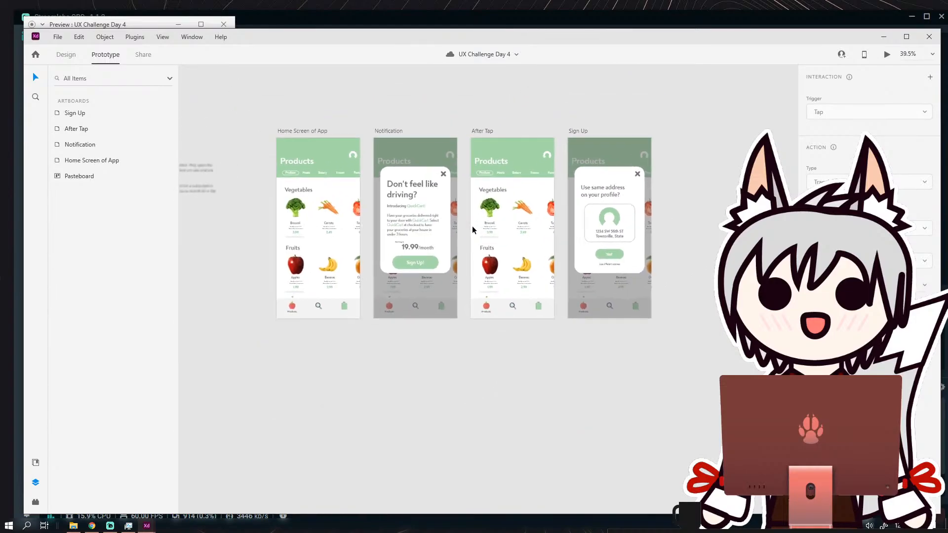
scroll(470, 224, up, 4)
drag(442, 210, 459, 243)
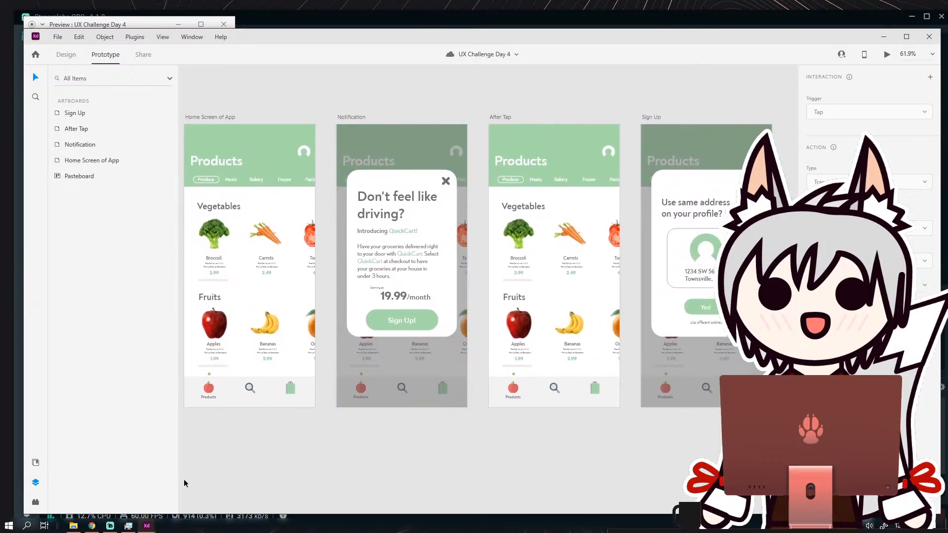